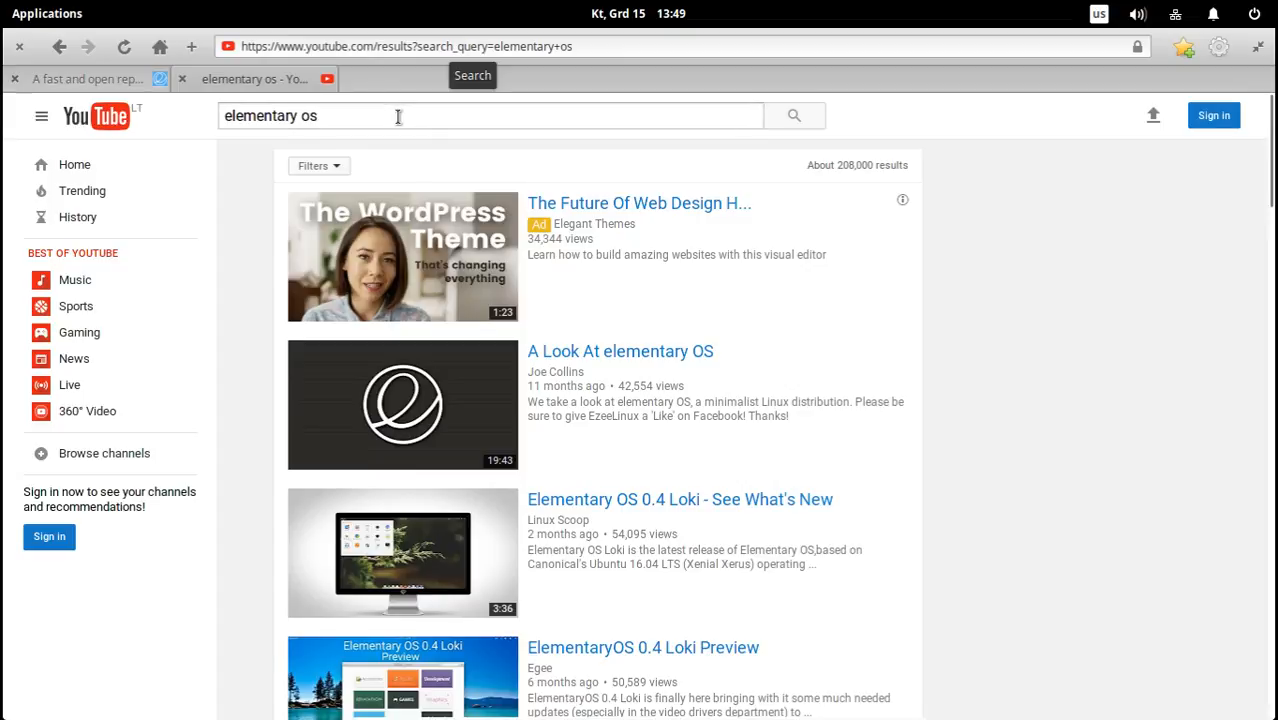
# Look through the YouTube search results for elementary os, from the first videos to the Freya and Deepin comparisons.
pyautogui.moveTo(806, 168); pyautogui.dragTo(916, 167)
pyautogui.click(916, 167)
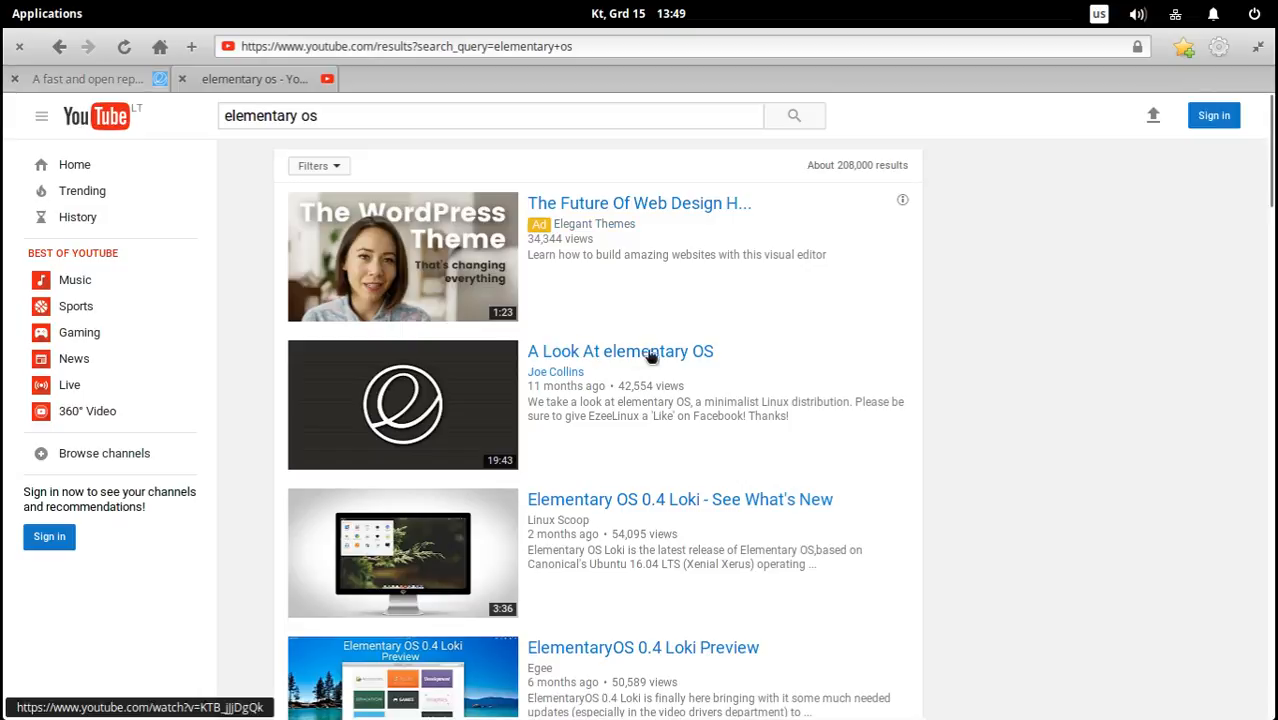
pyautogui.scroll(-1, 978, 366)
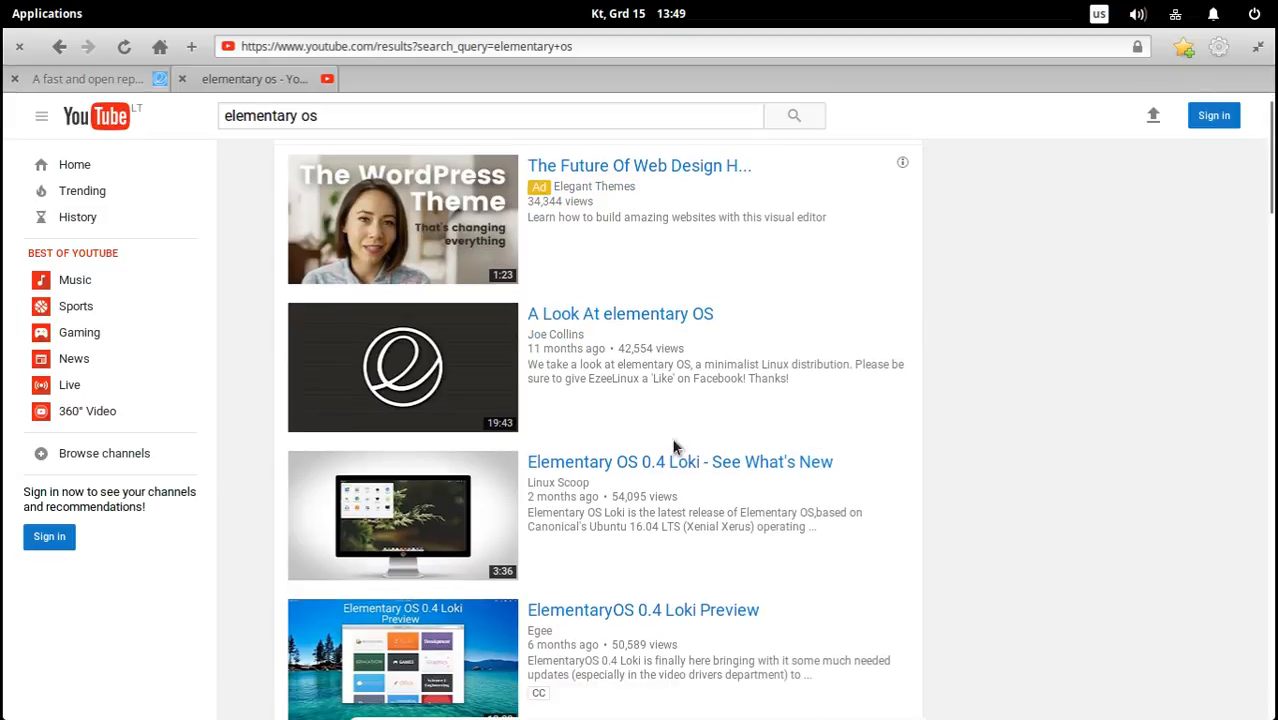
pyautogui.scroll(-3, 918, 451)
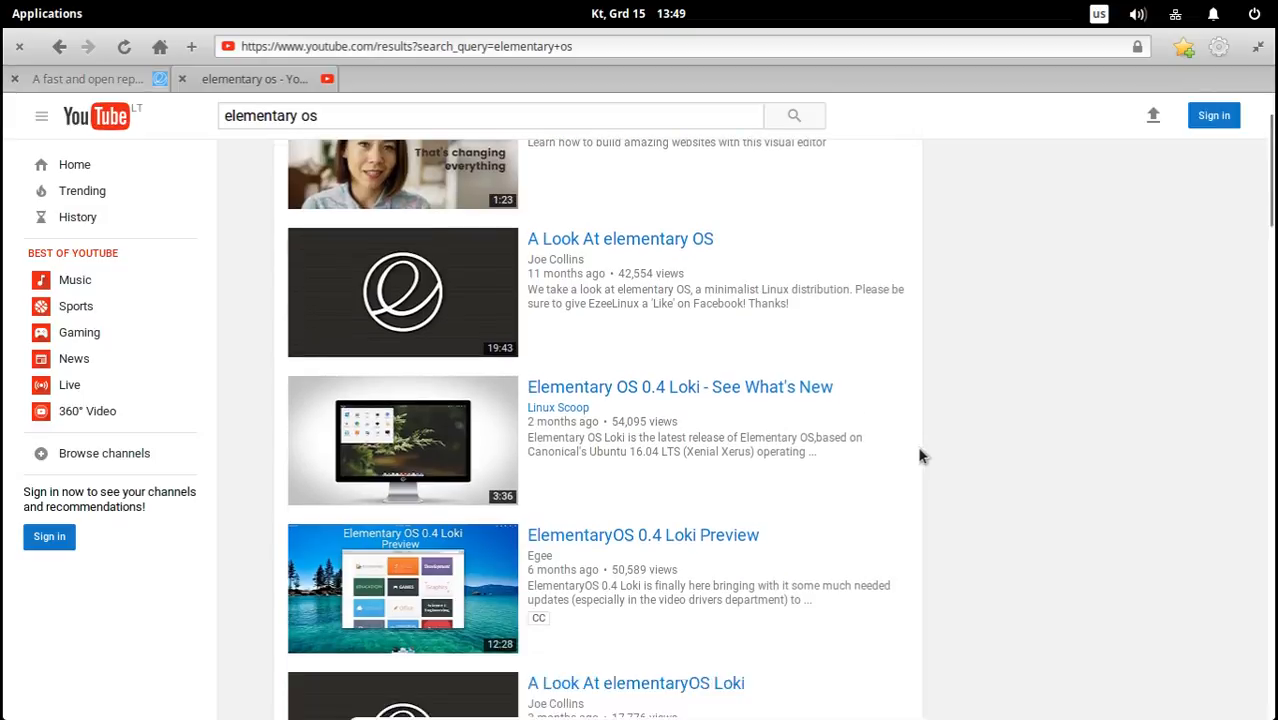
pyautogui.scroll(-5, 926, 456)
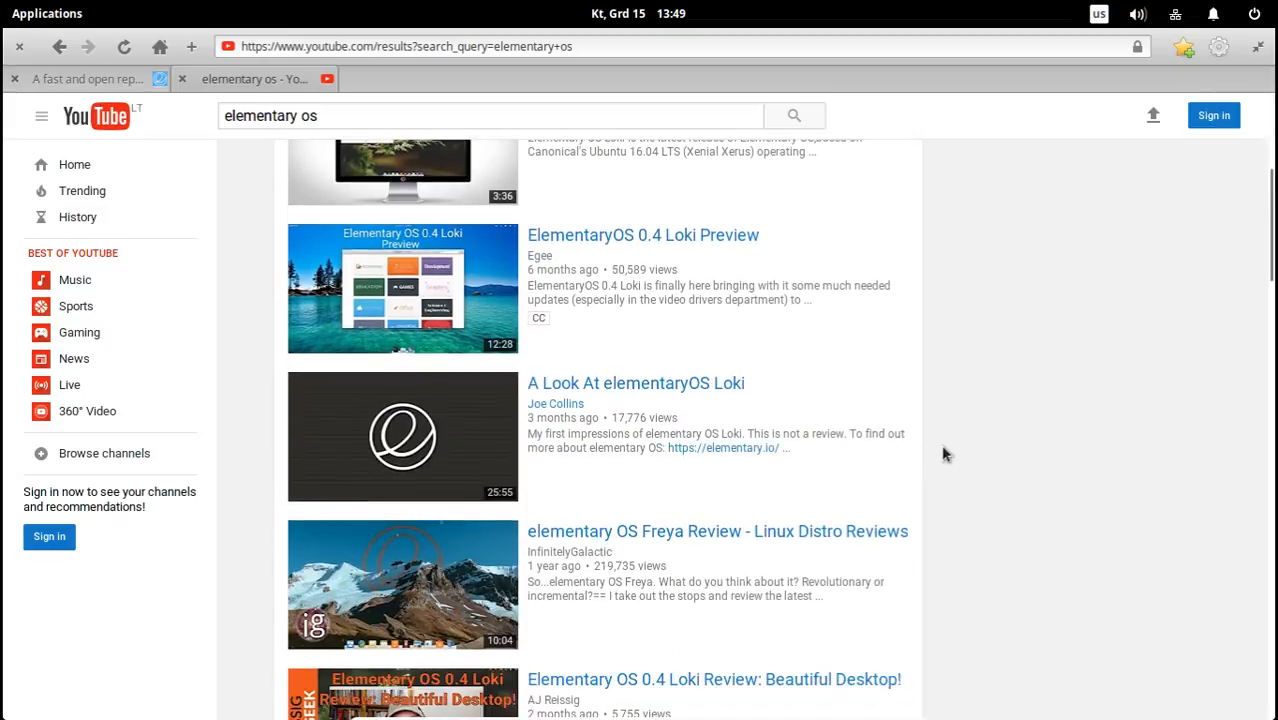
pyautogui.scroll(-1, 941, 454)
pyautogui.scroll(-2, 945, 456)
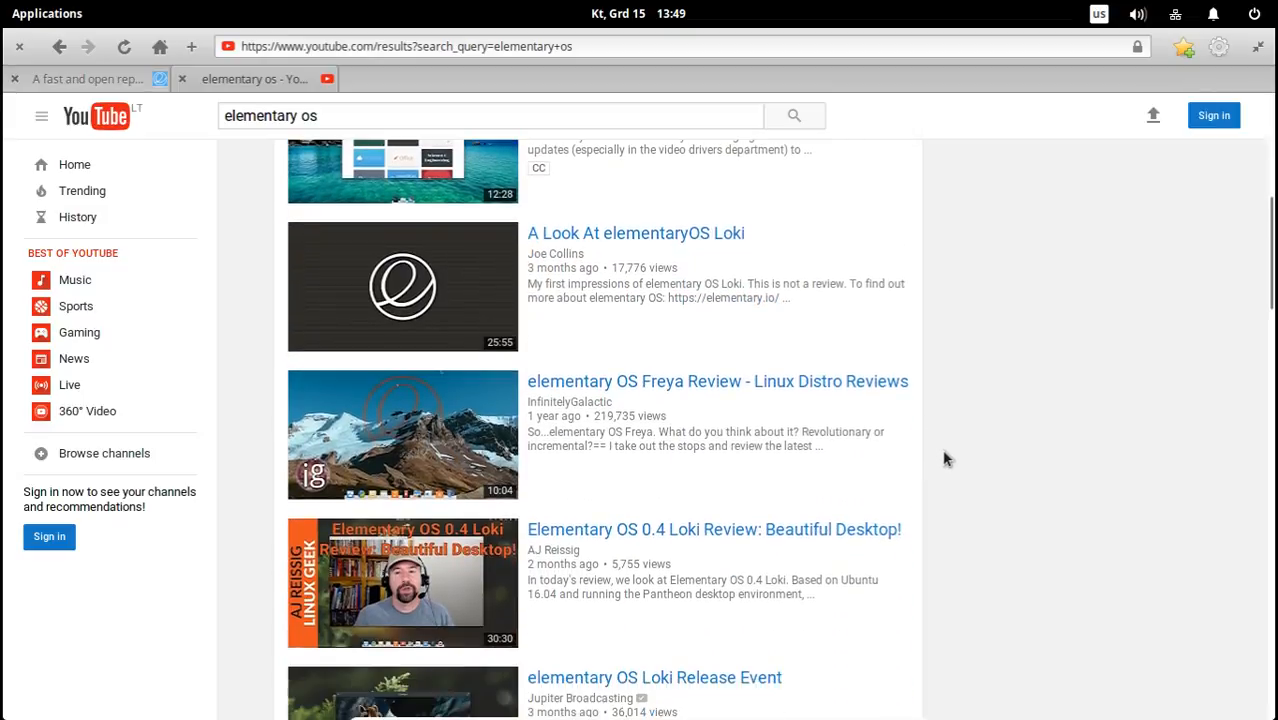
pyautogui.scroll(-5, 945, 457)
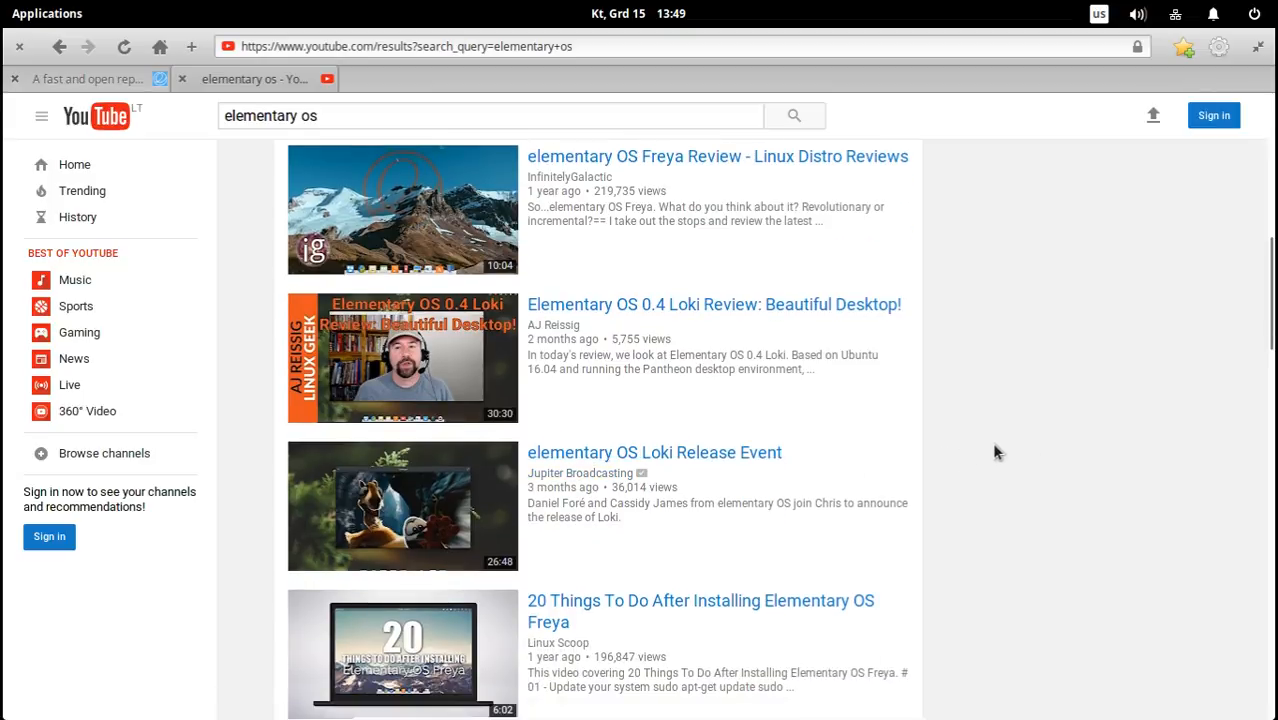
pyautogui.scroll(-5, 993, 452)
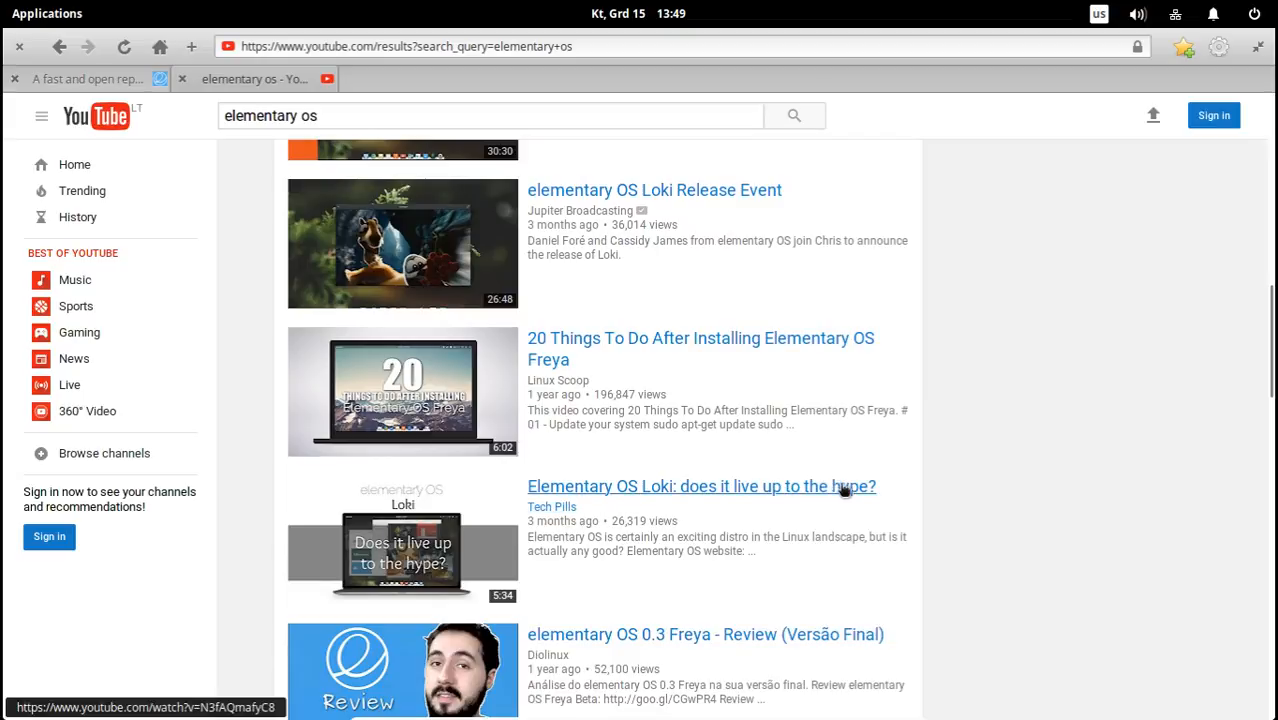
pyautogui.scroll(-1, 978, 476)
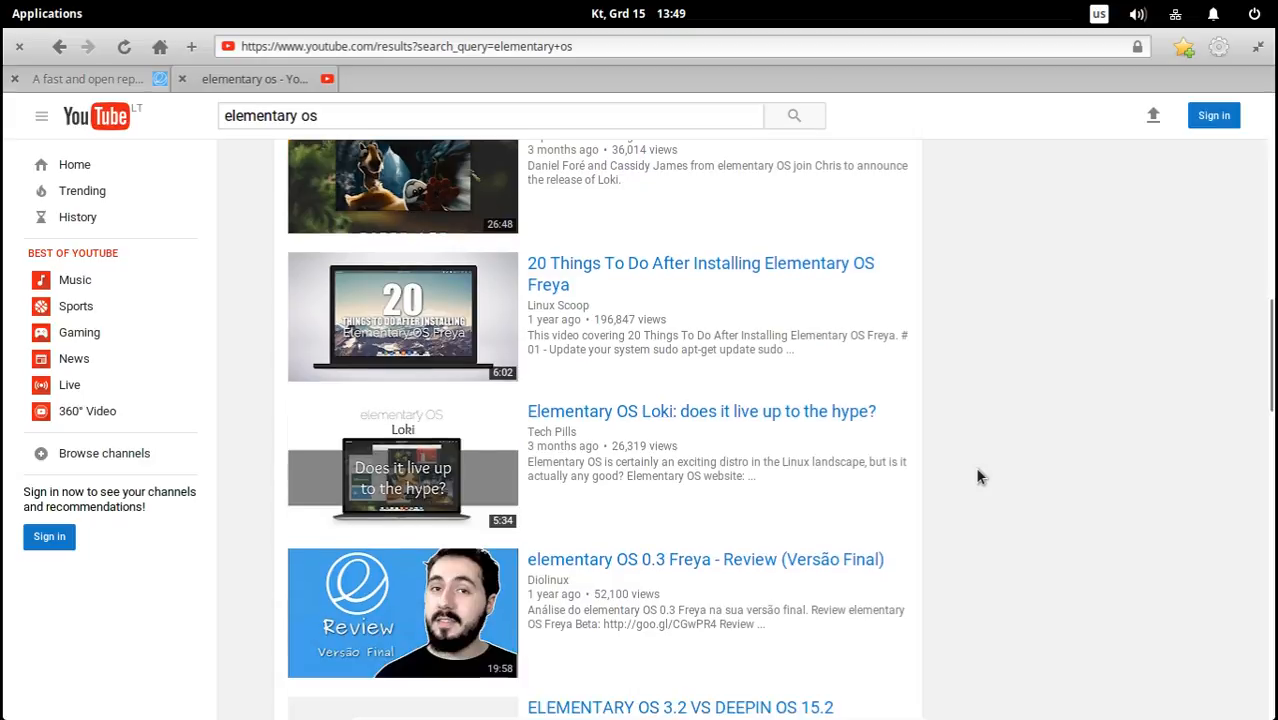
pyautogui.scroll(-1, 903, 441)
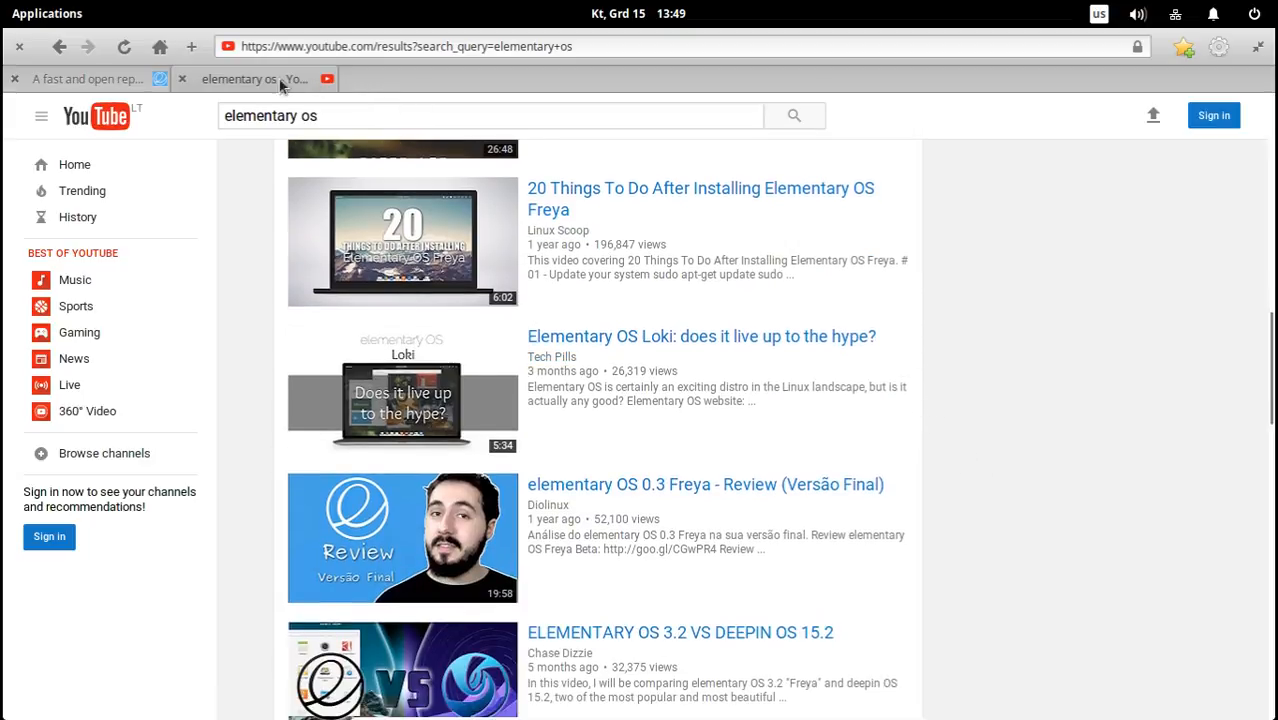
# Close the YouTube results tab and set a custom payment of $0 for elementary OS on its website.
pyautogui.click(184, 78)
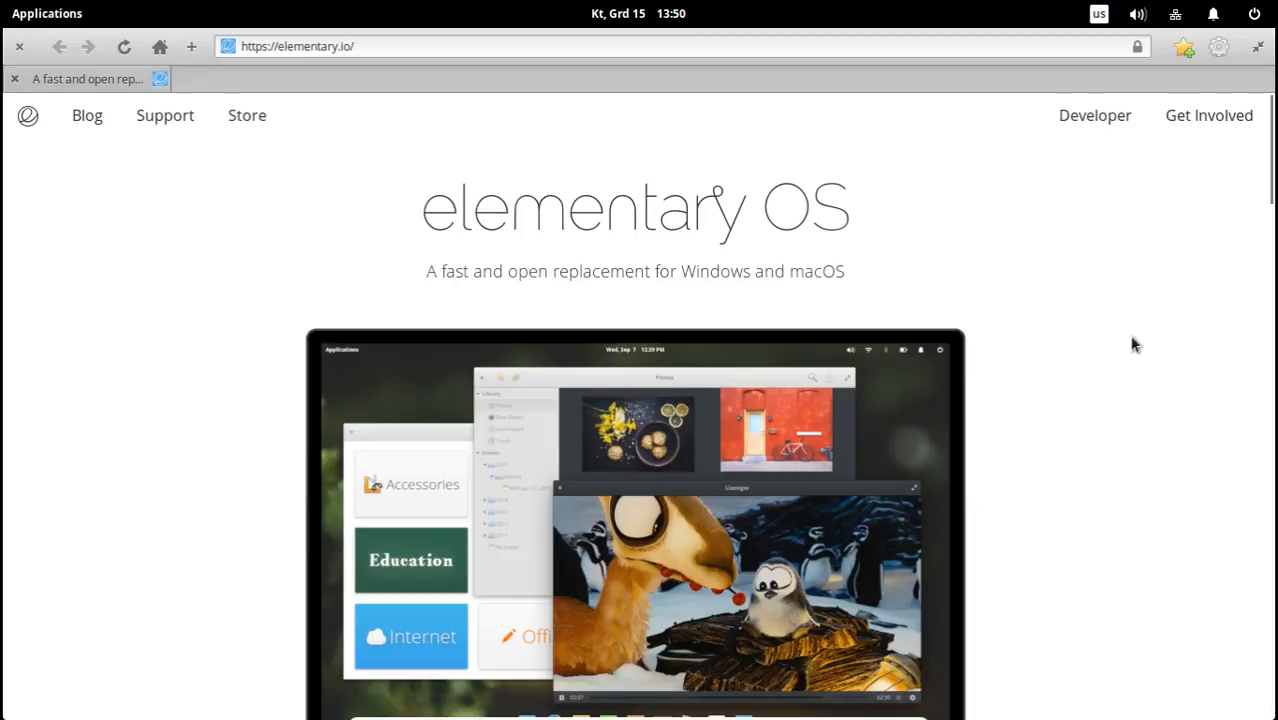
pyautogui.moveTo(1273, 178)
pyautogui.mouseDown()
pyautogui.moveTo(1273, 225)
pyautogui.moveTo(1274, 196)
pyautogui.mouseUp()
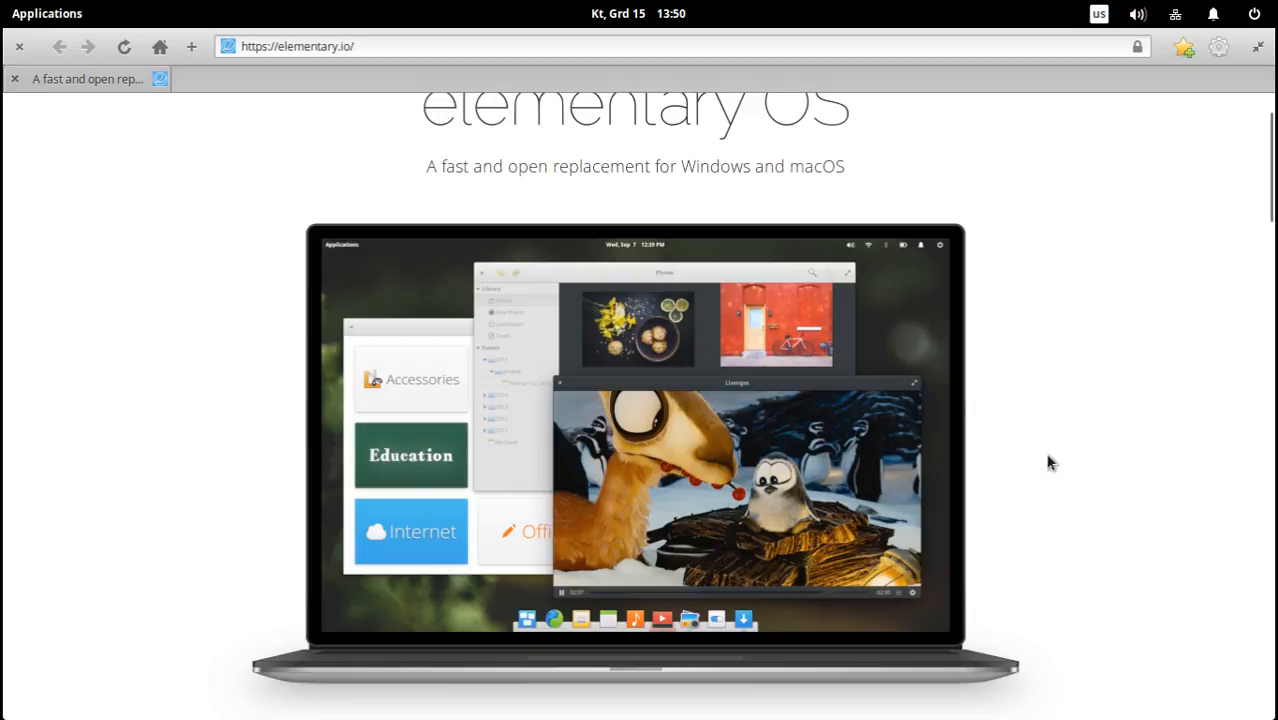
pyautogui.scroll(-3, 1084, 432)
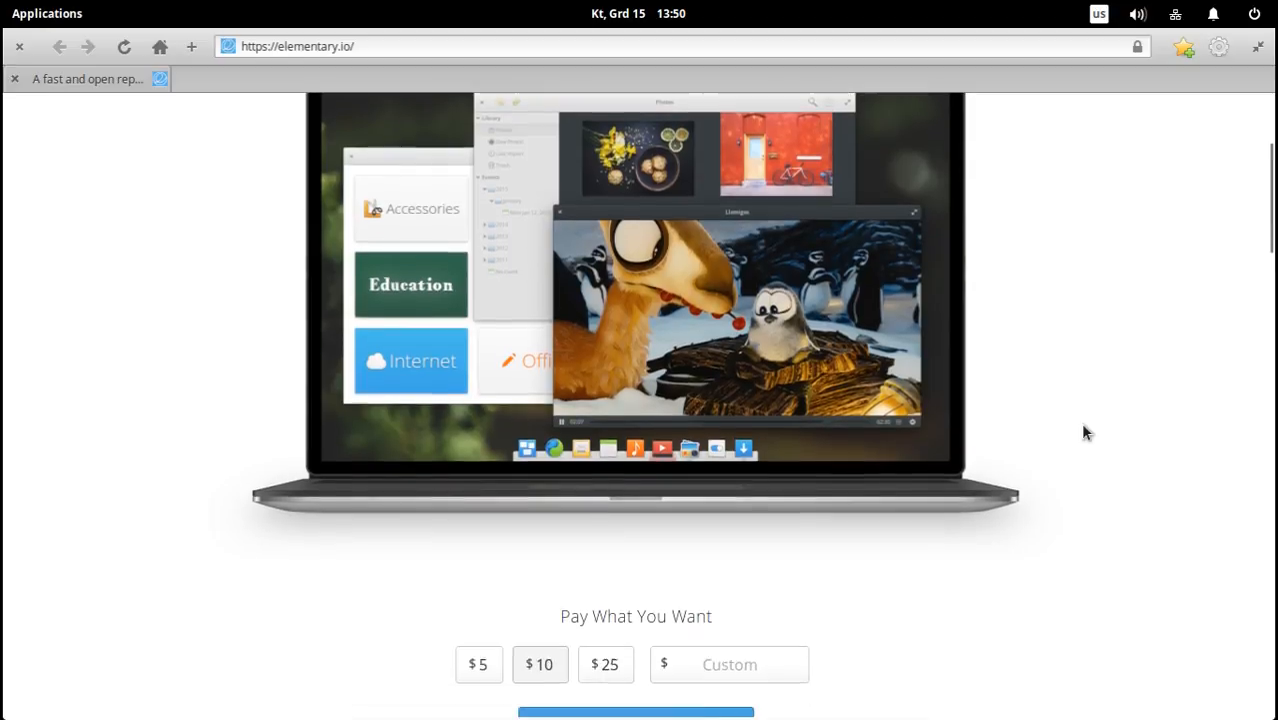
pyautogui.scroll(-1, 1084, 432)
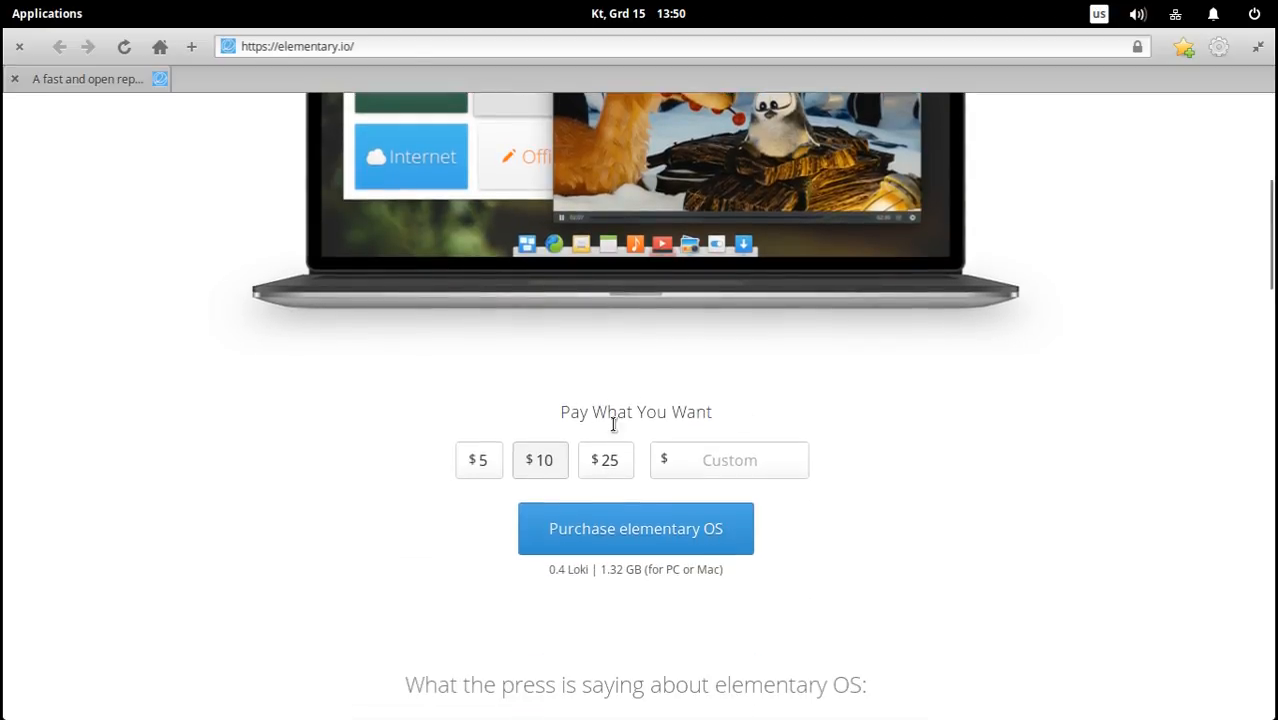
pyautogui.click(481, 462)
pyautogui.click(548, 461)
pyautogui.click(610, 463)
pyautogui.click(728, 464)
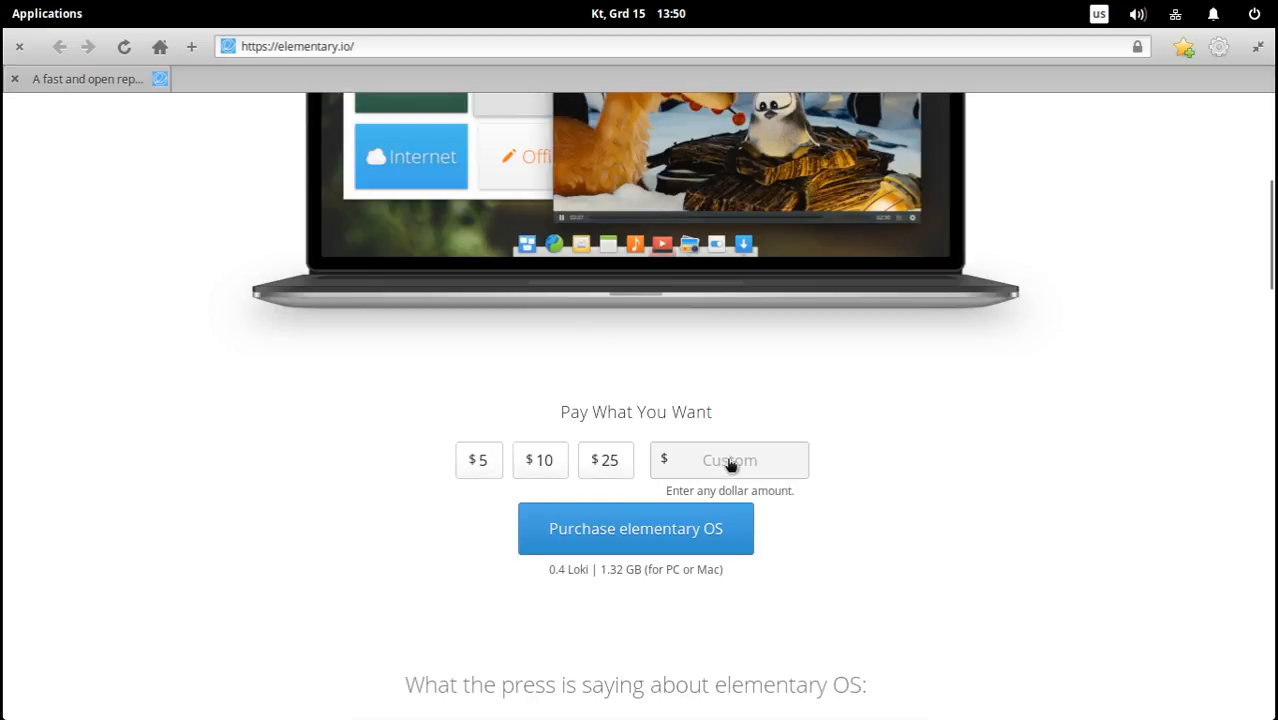
pyautogui.write('0')
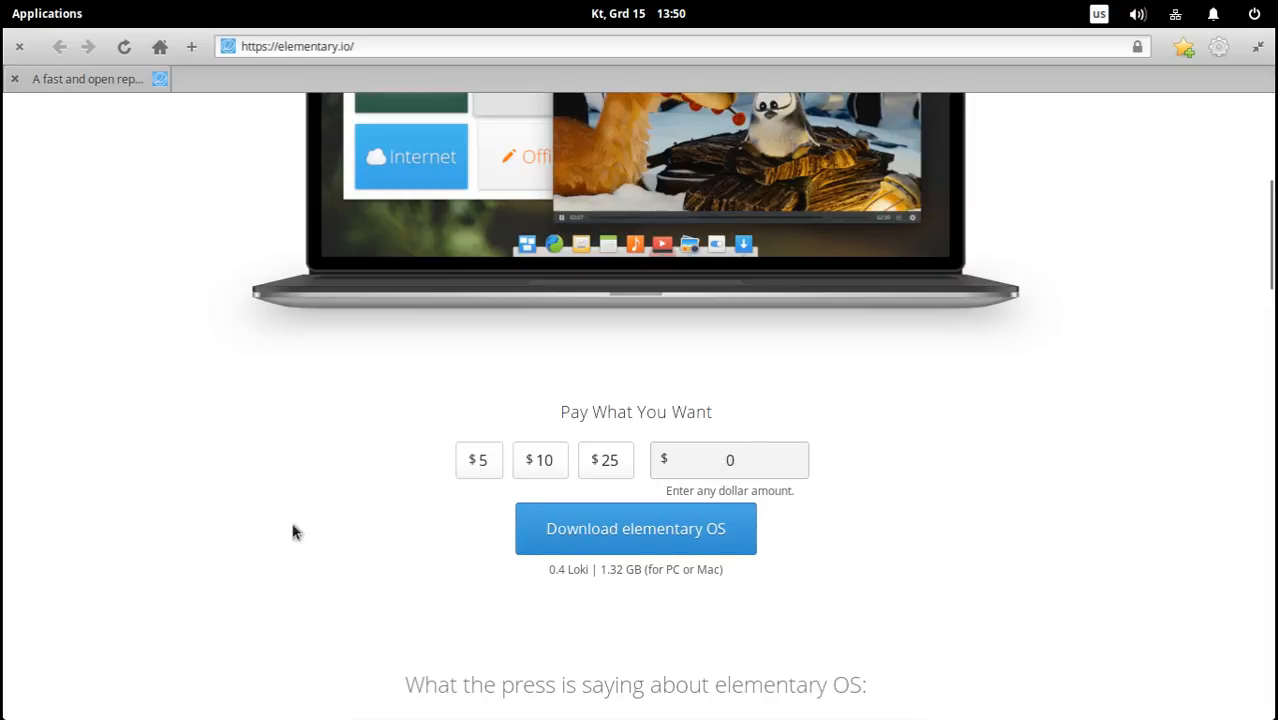
# Examine the elementary OS version and download size, and read the press quotes from Wired, Mac|Life and Lifehacker.
pyautogui.scroll(-1, 320, 515)
pyautogui.scroll(-3, 365, 515)
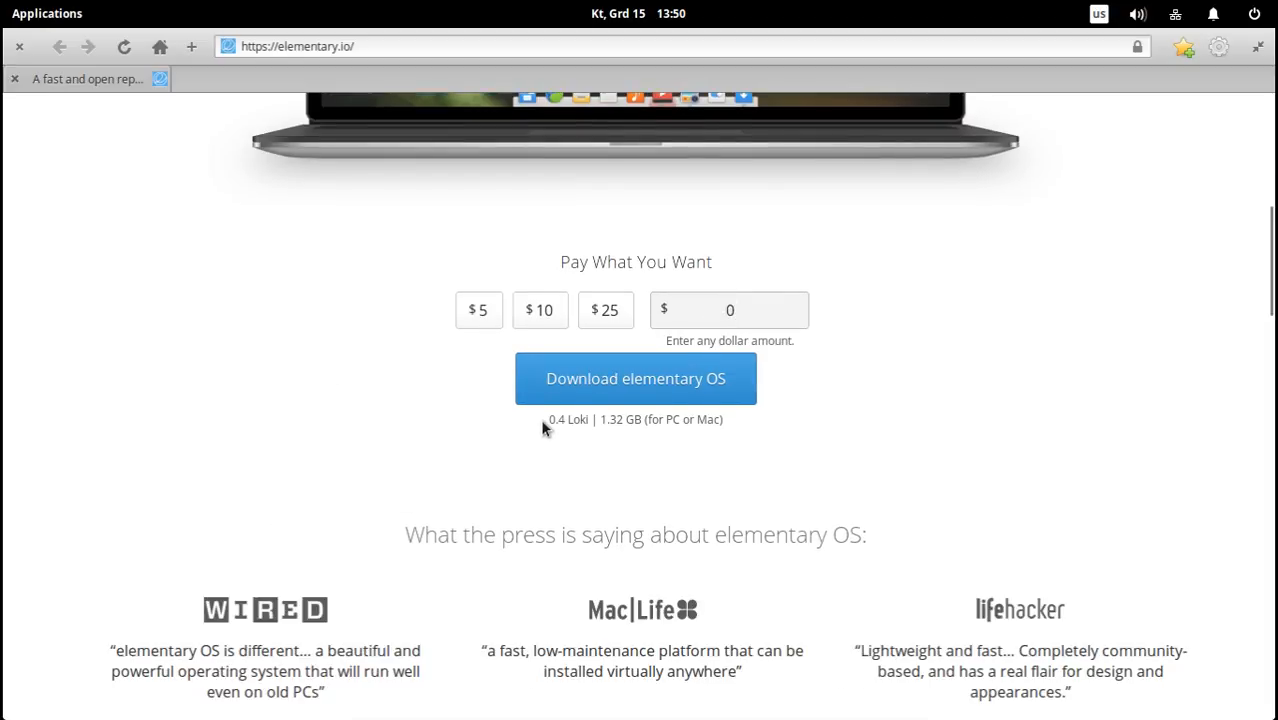
pyautogui.moveTo(549, 420); pyautogui.dragTo(590, 420)
pyautogui.click(584, 424)
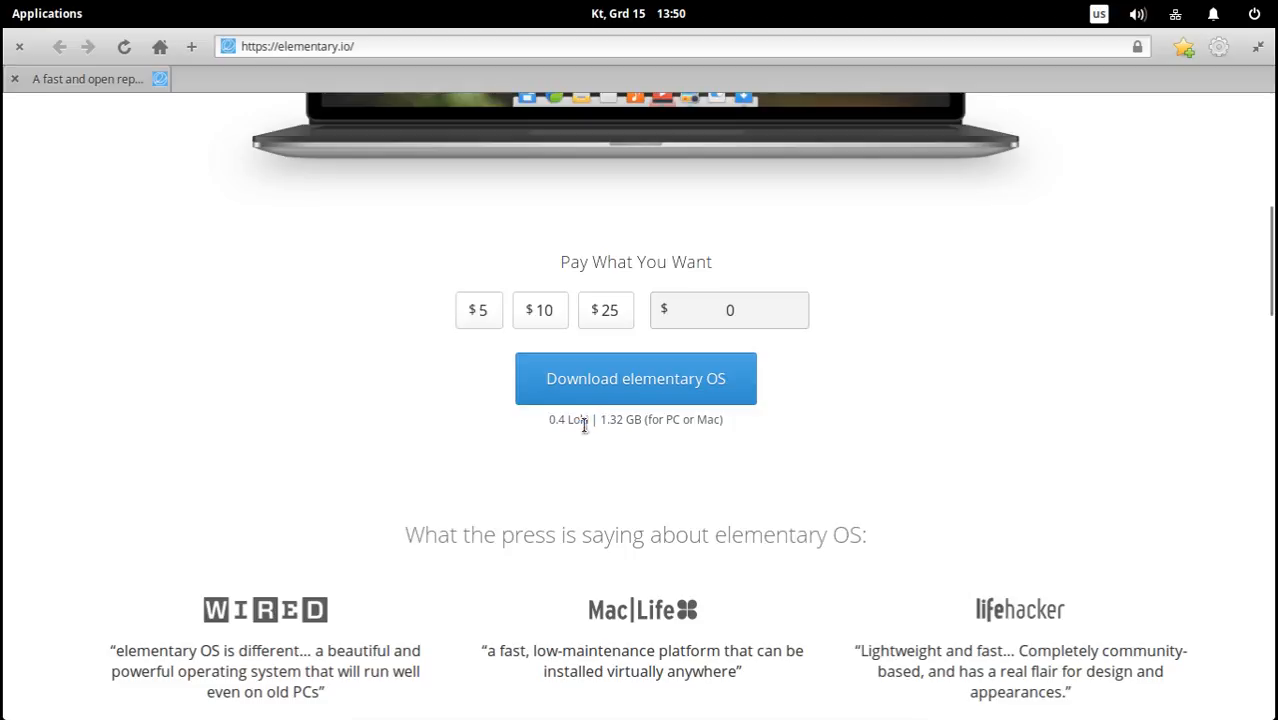
pyautogui.scroll(-2, 463, 432)
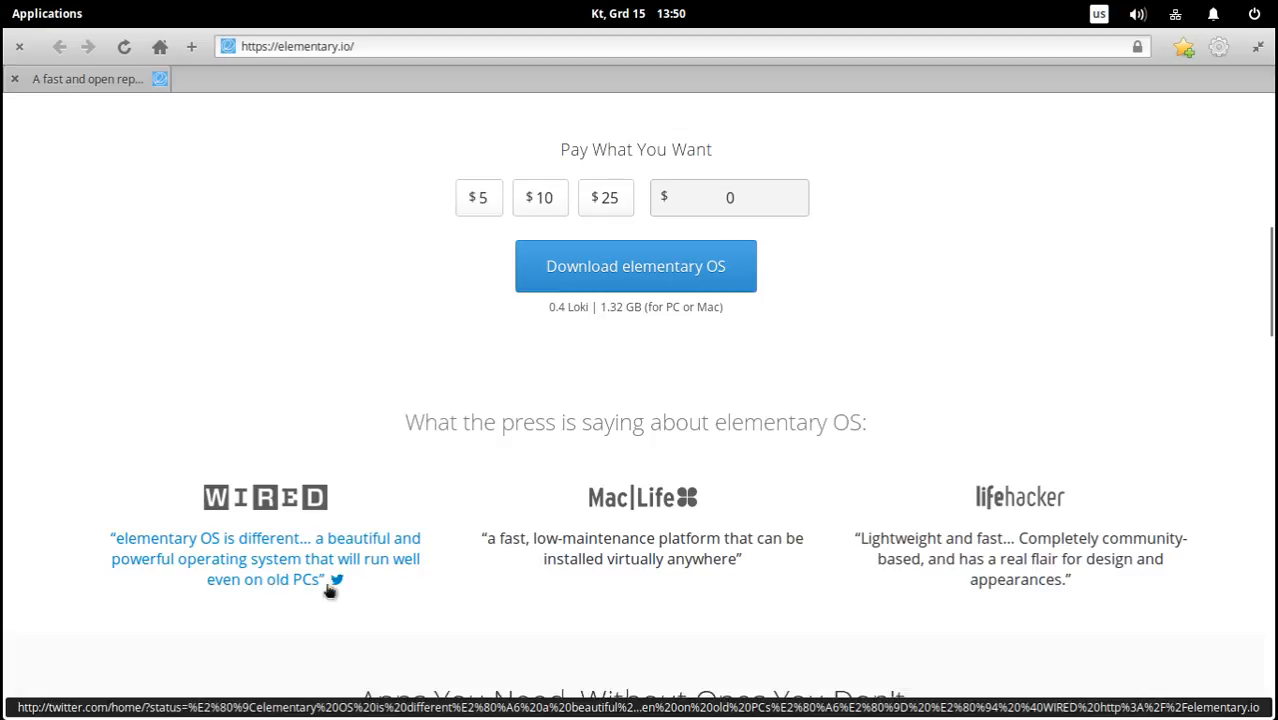
pyautogui.scroll(-1, 500, 598)
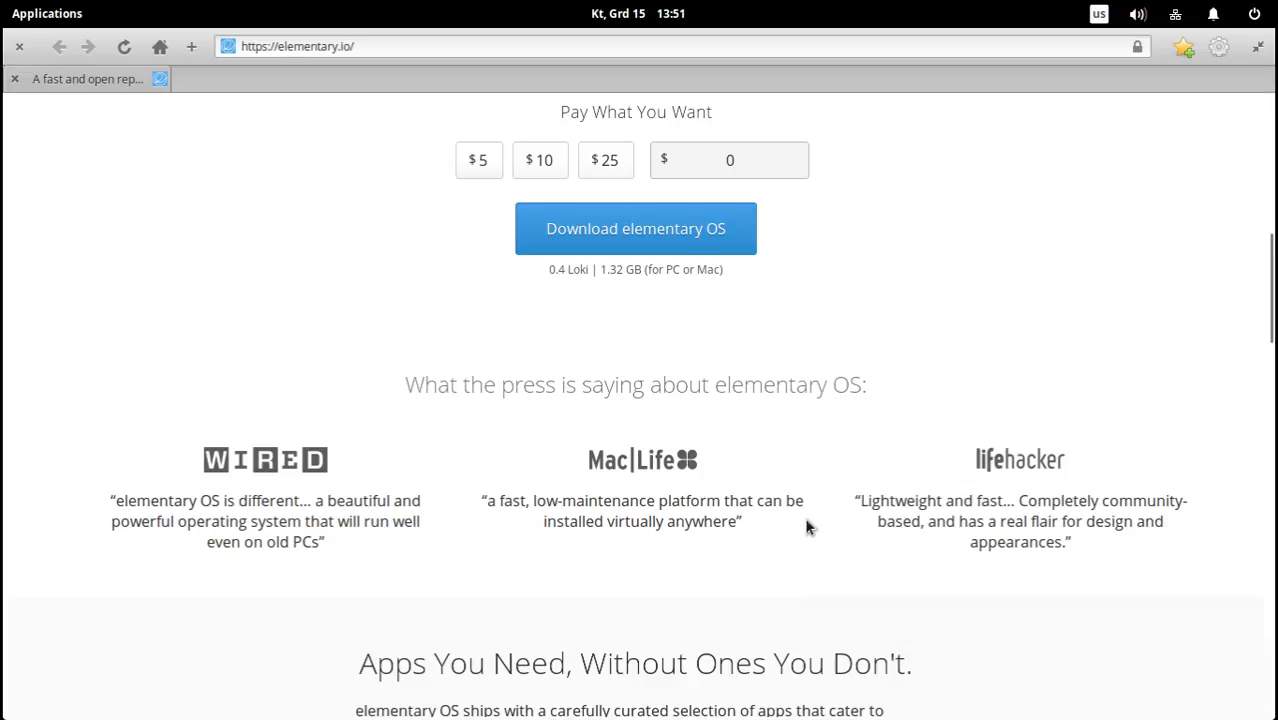
pyautogui.scroll(-1, 808, 527)
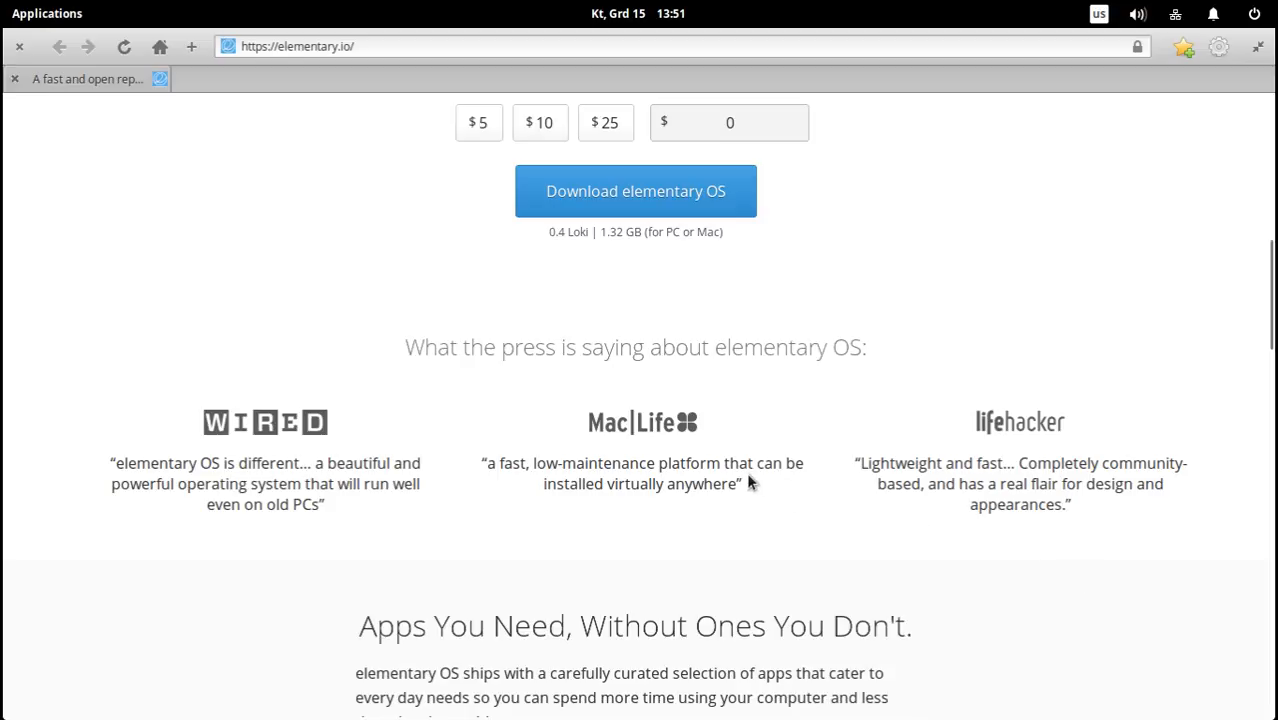
pyautogui.scroll(-2, 800, 466)
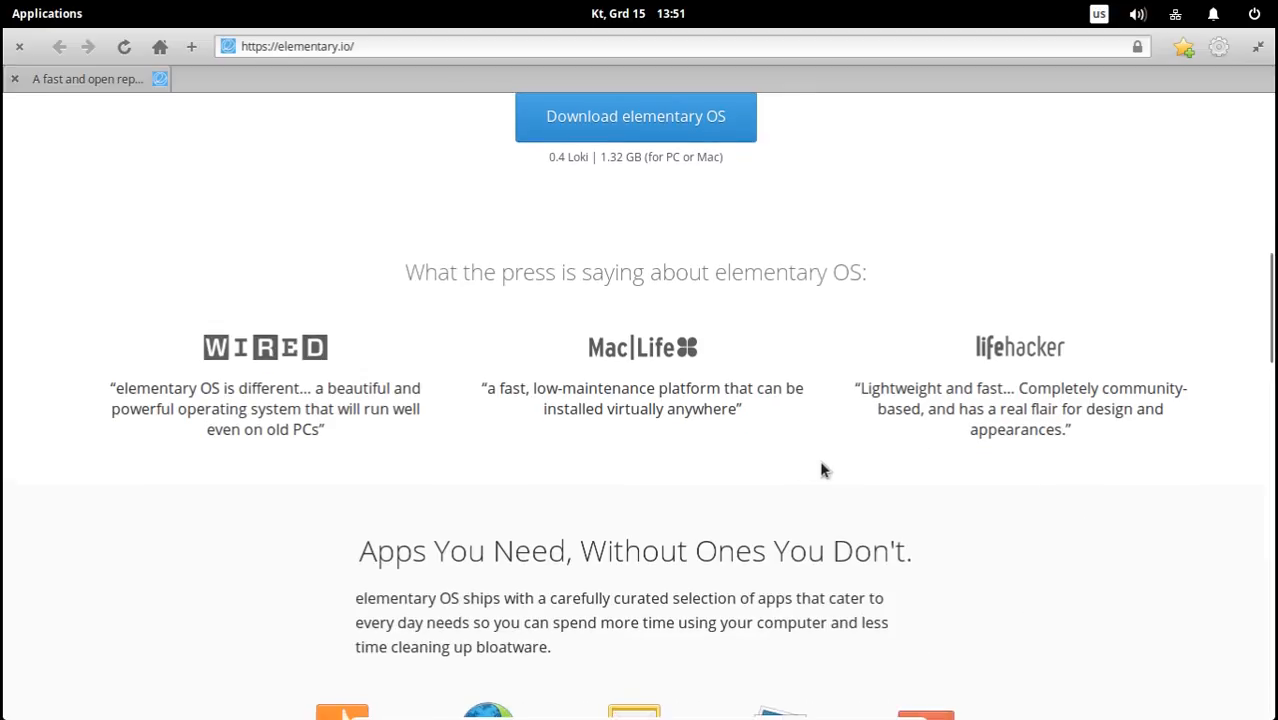
pyautogui.scroll(-1, 820, 468)
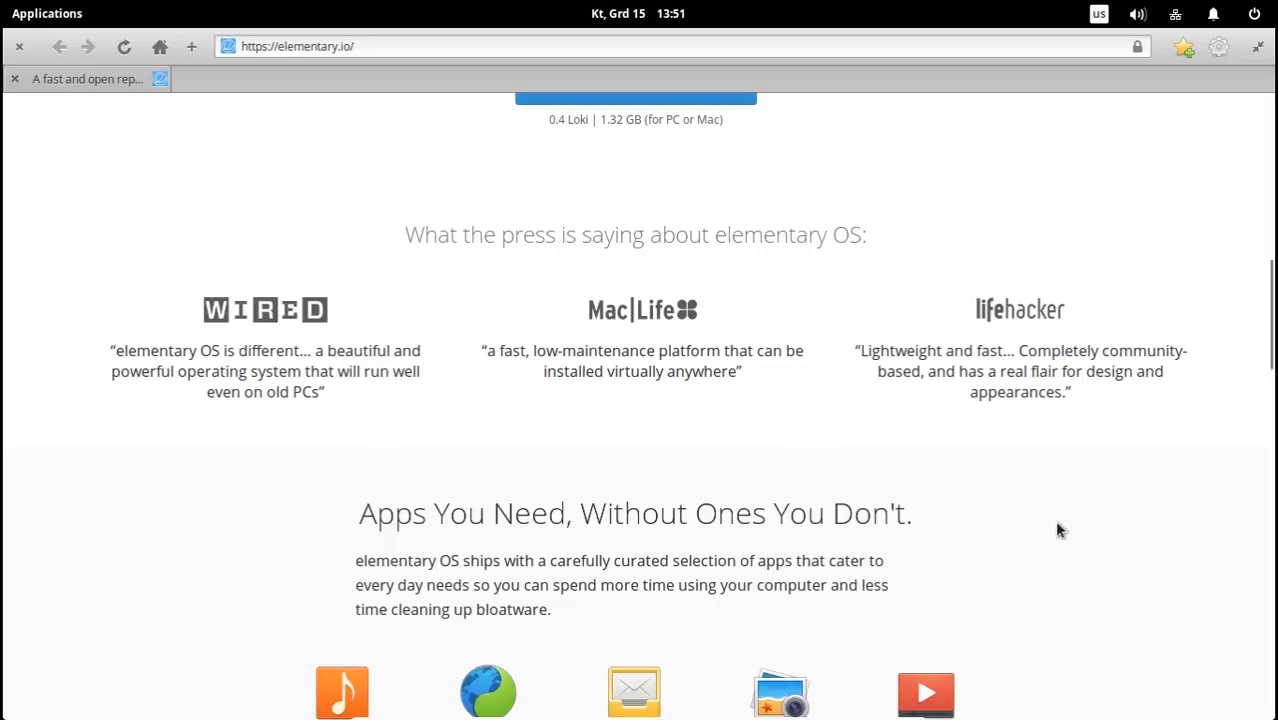
# Examine the homepage sections on the bundled apps, the open source app store and the ways to explore apps.
pyautogui.scroll(-5, 1060, 530)
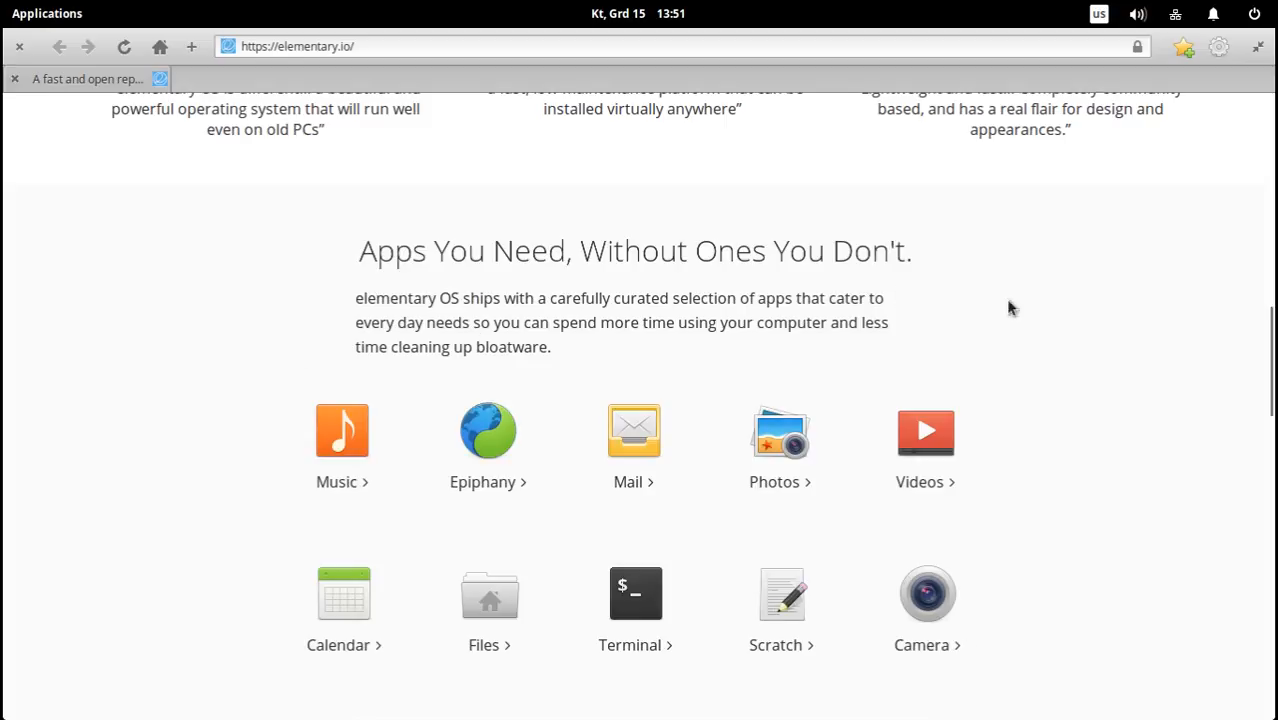
pyautogui.scroll(-6, 1069, 388)
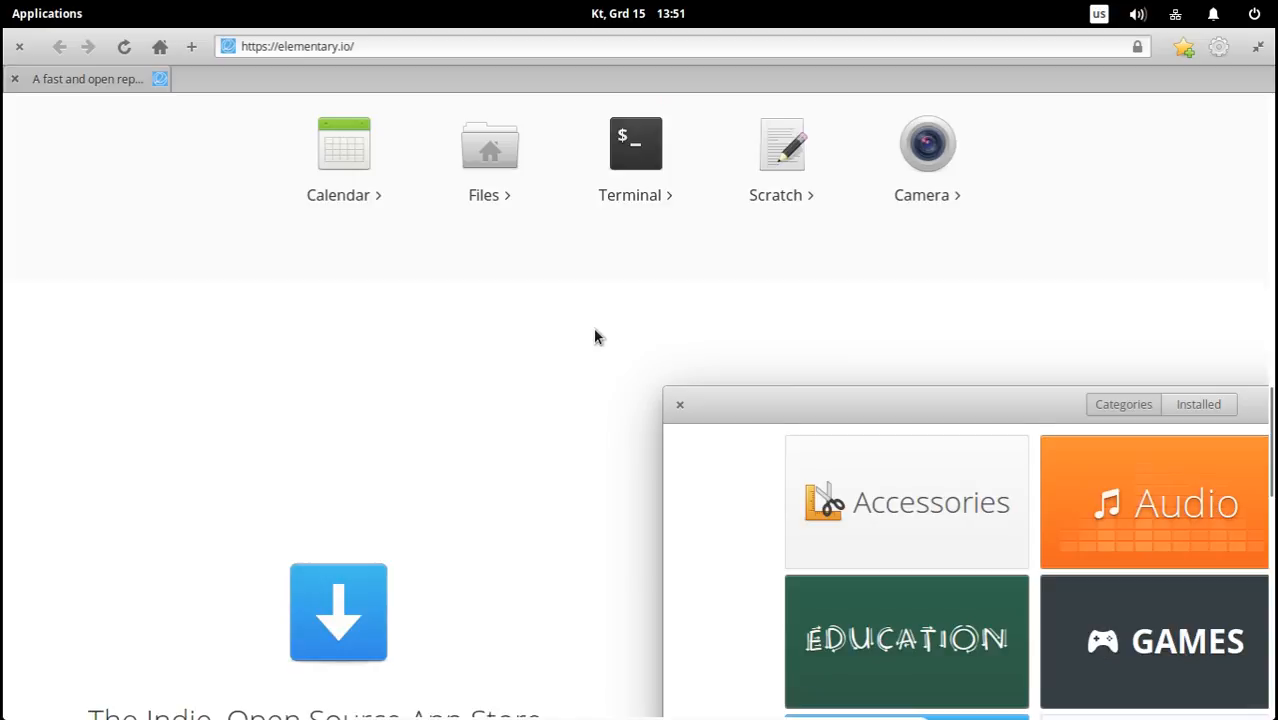
pyautogui.scroll(-1, 590, 338)
pyautogui.scroll(-2, 542, 330)
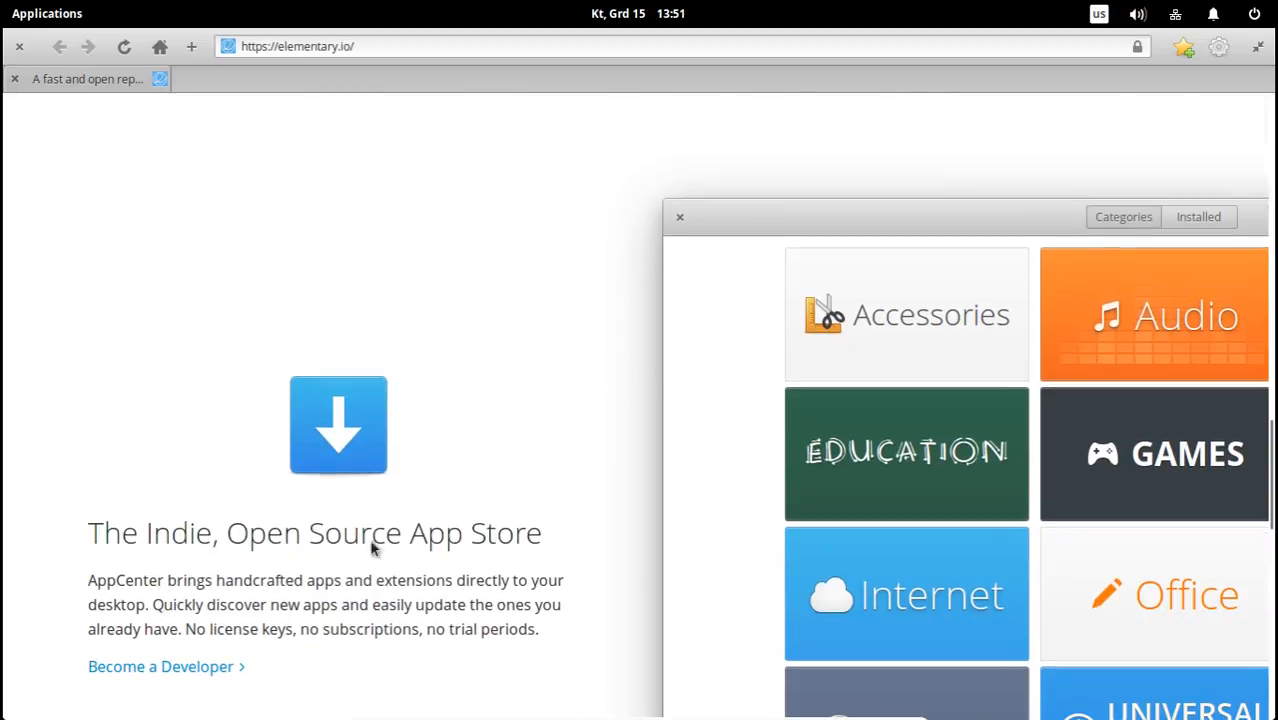
pyautogui.moveTo(228, 533); pyautogui.dragTo(569, 513)
pyautogui.click(569, 513)
pyautogui.scroll(-2, 574, 444)
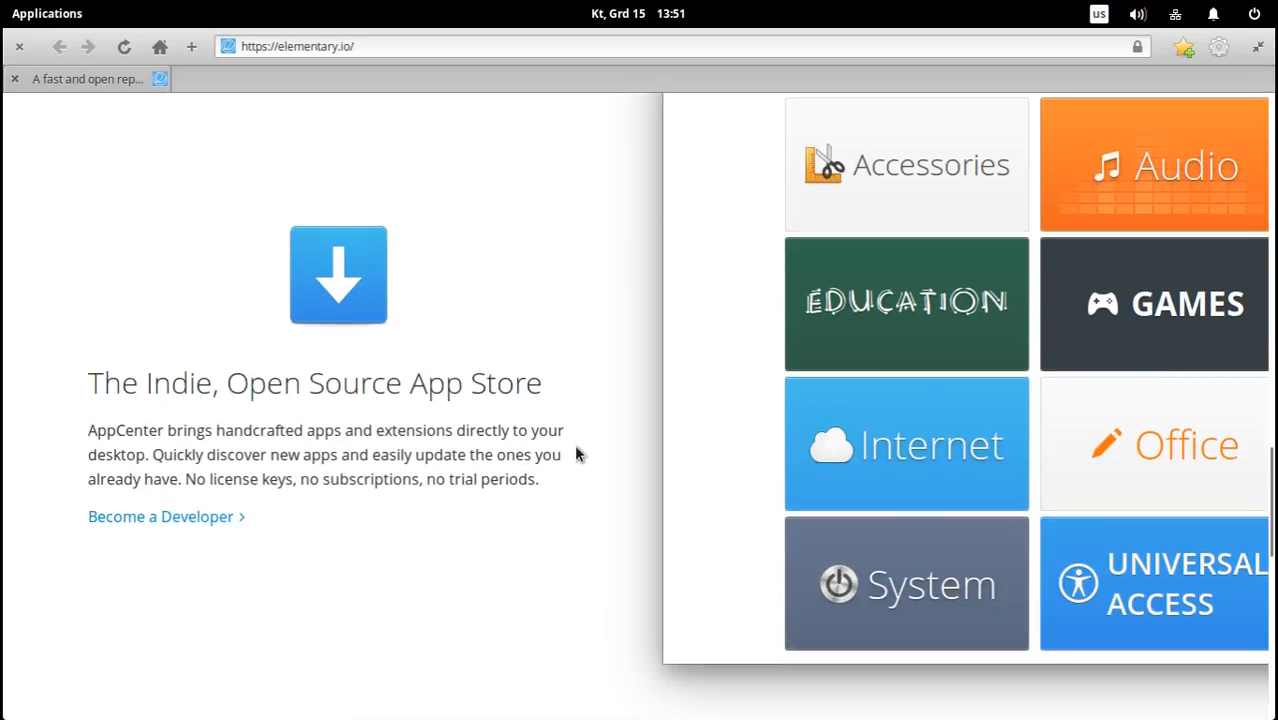
pyautogui.scroll(-6, 574, 454)
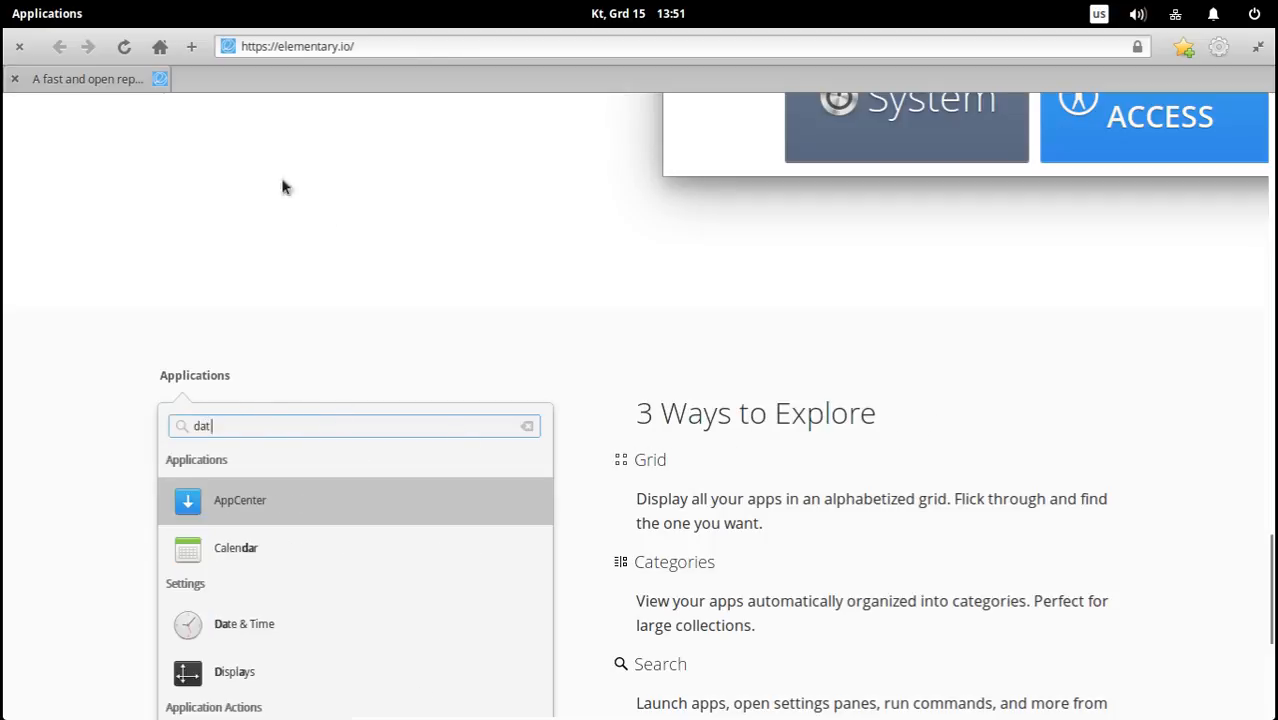
# View the desktop's Applications launcher in grid and category views, and close it again.
pyautogui.click(35, 16)
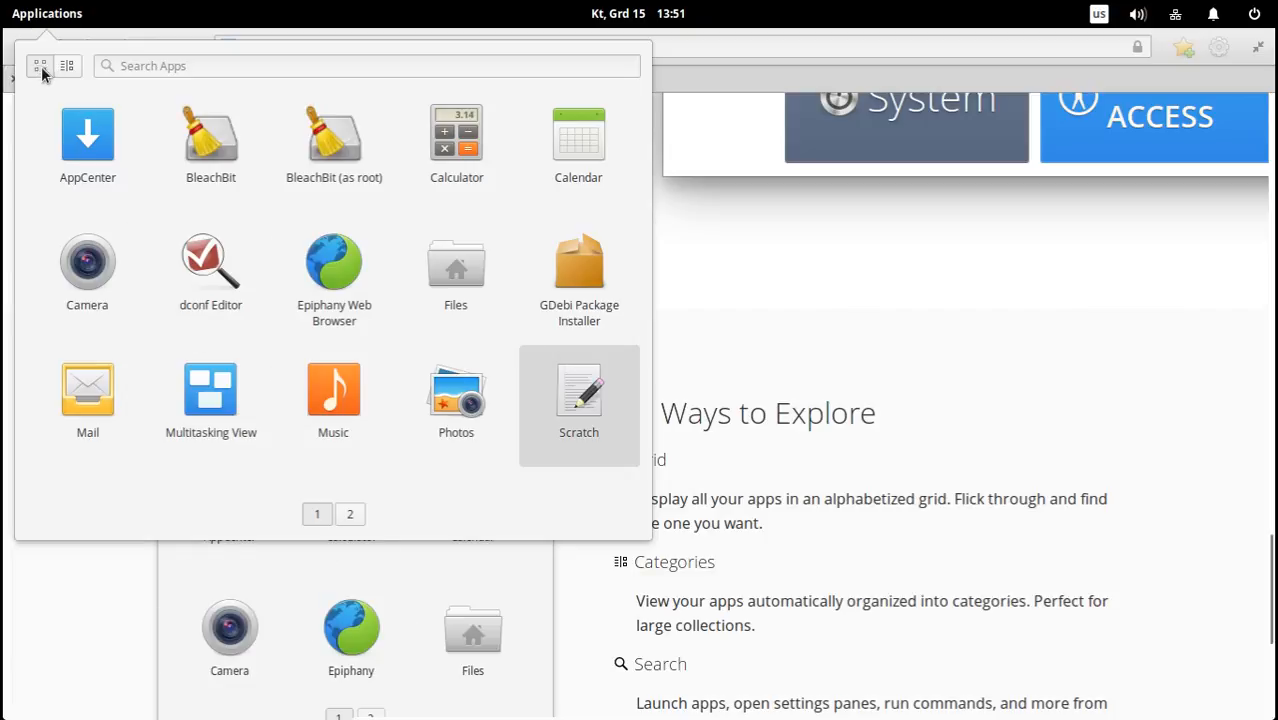
pyautogui.click(67, 65)
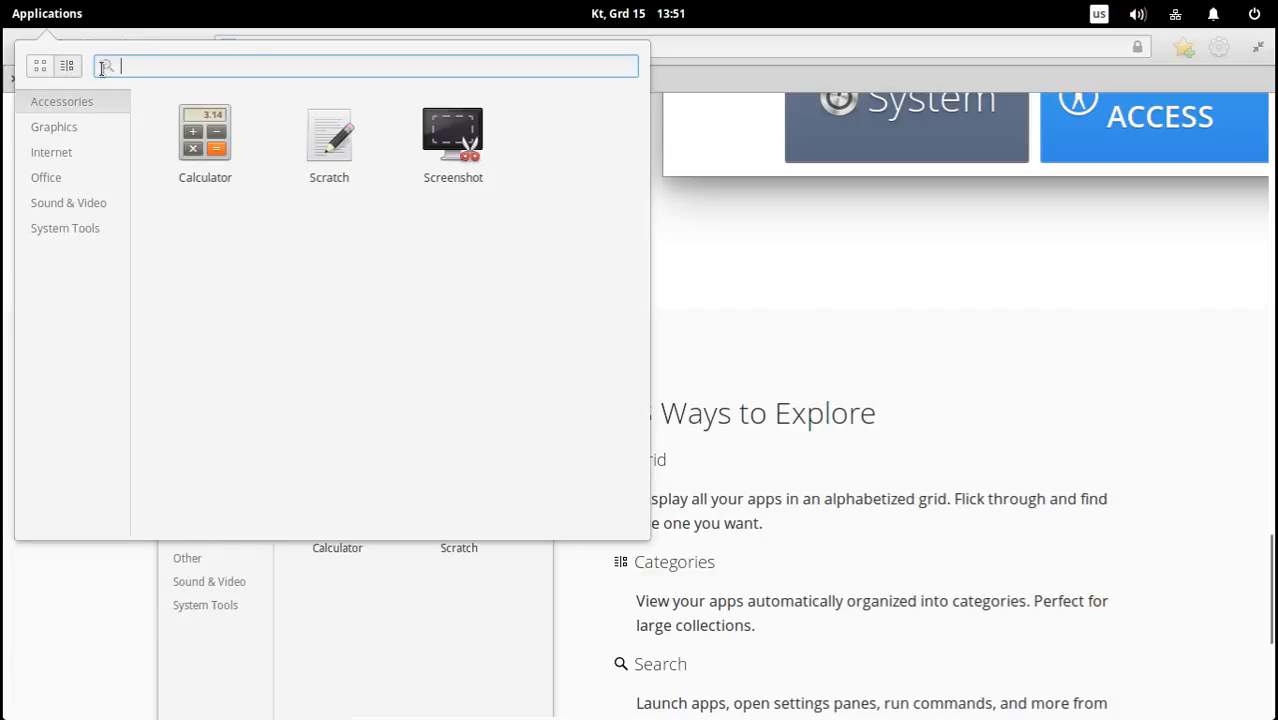
pyautogui.click(55, 12)
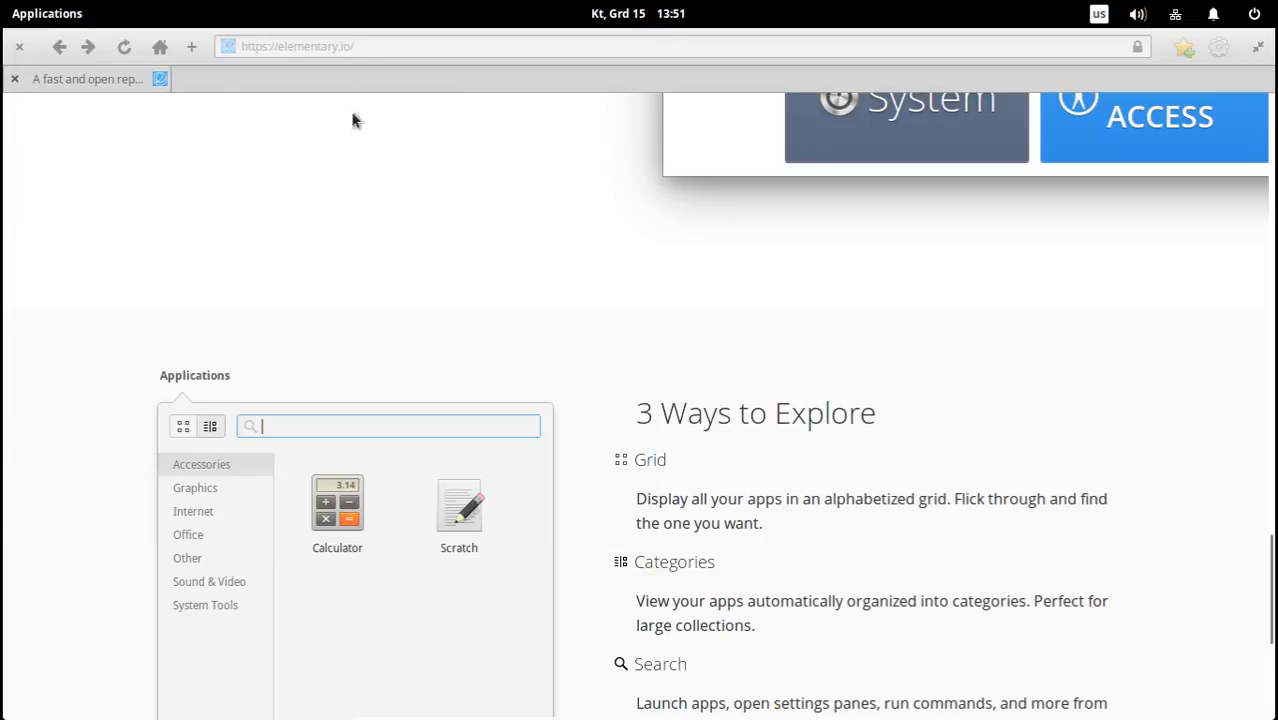
# Restore the maximized browser window to its smaller size and move it closer to the desktop's upper edge.
pyautogui.scroll(-5, 880, 388)
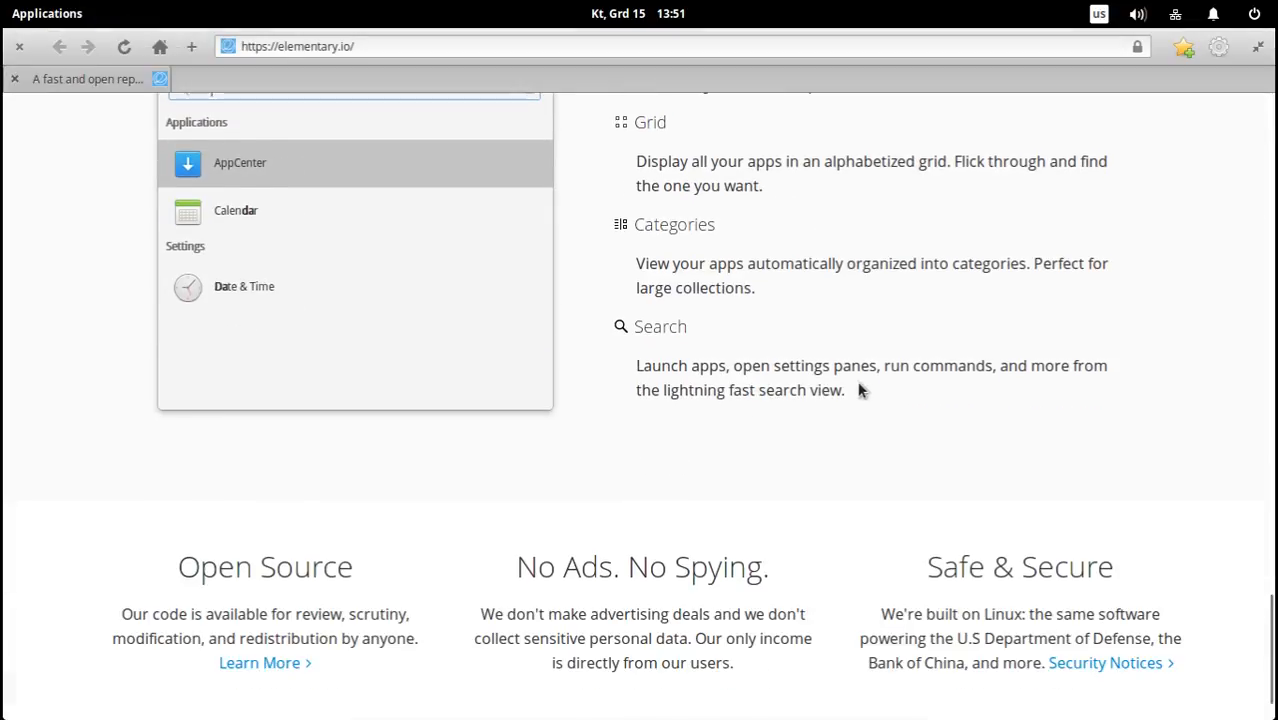
pyautogui.scroll(-2, 860, 390)
pyautogui.scroll(10, 860, 390)
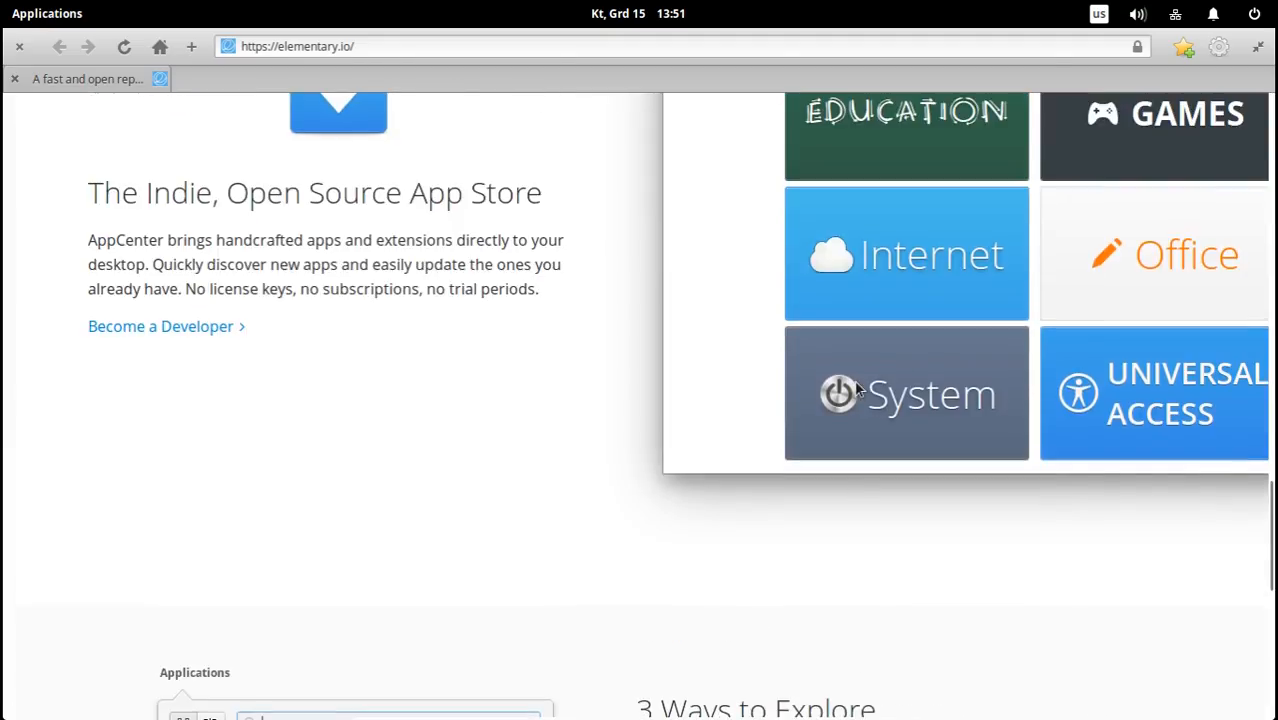
pyautogui.scroll(3, 626, 350)
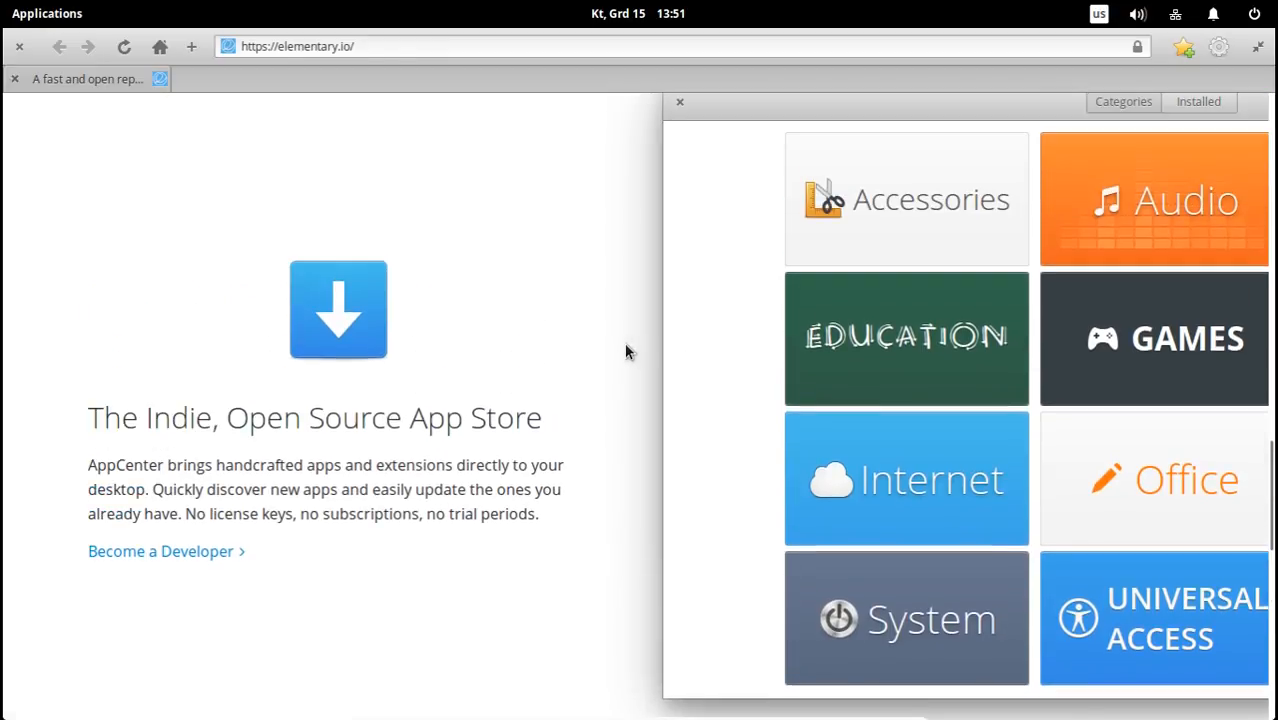
pyautogui.click(1257, 48)
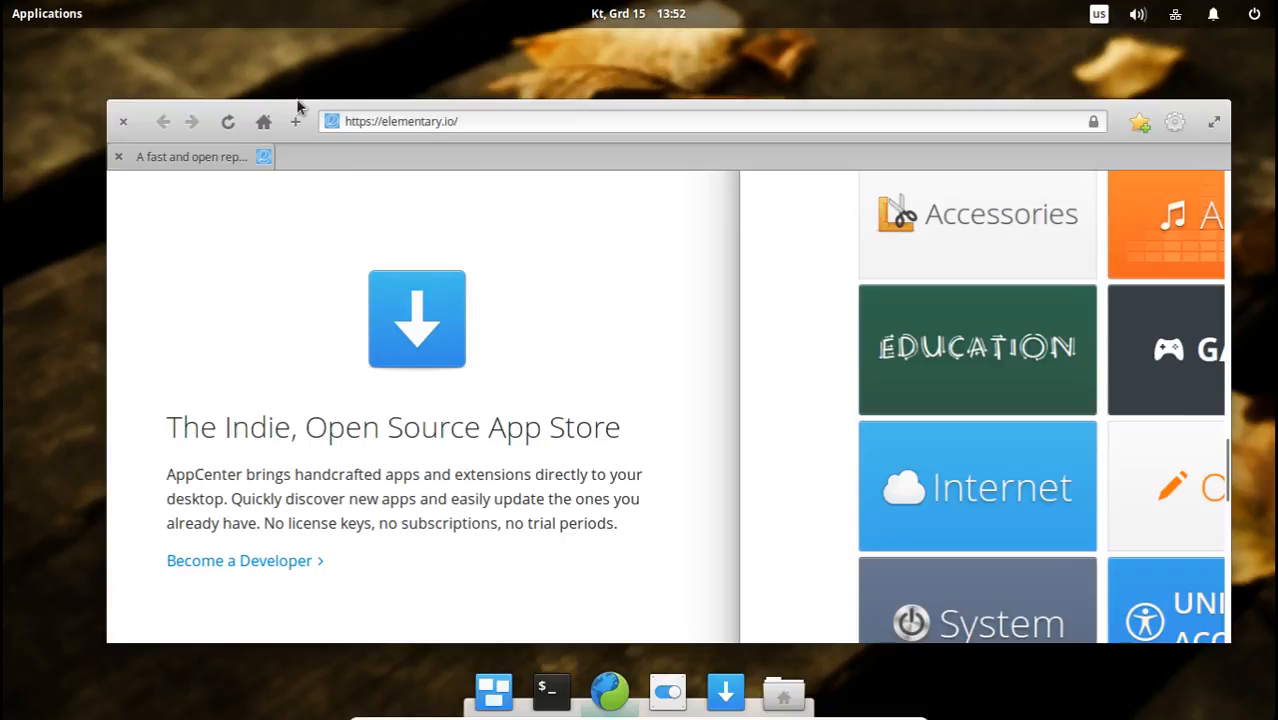
pyautogui.moveTo(298, 108); pyautogui.dragTo(306, 60)
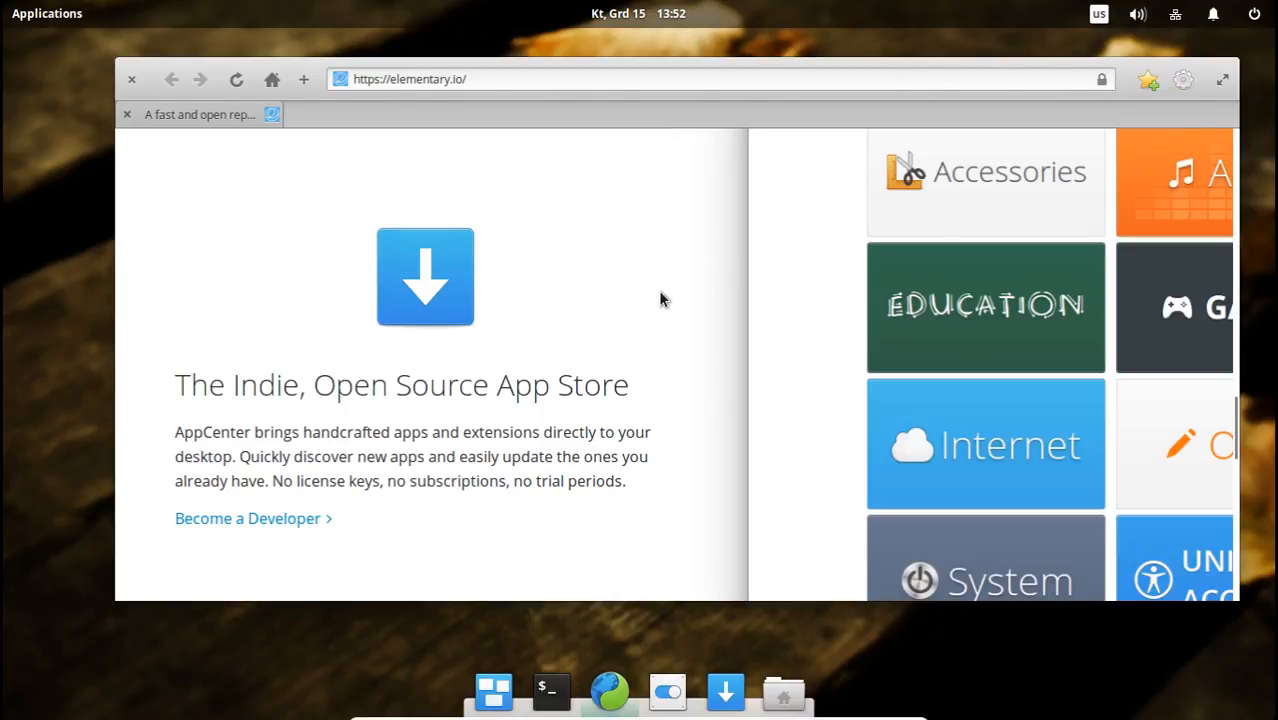
# Bookmark the elementary.io homepage with its default title and address.
pyautogui.scroll(1, 656, 305)
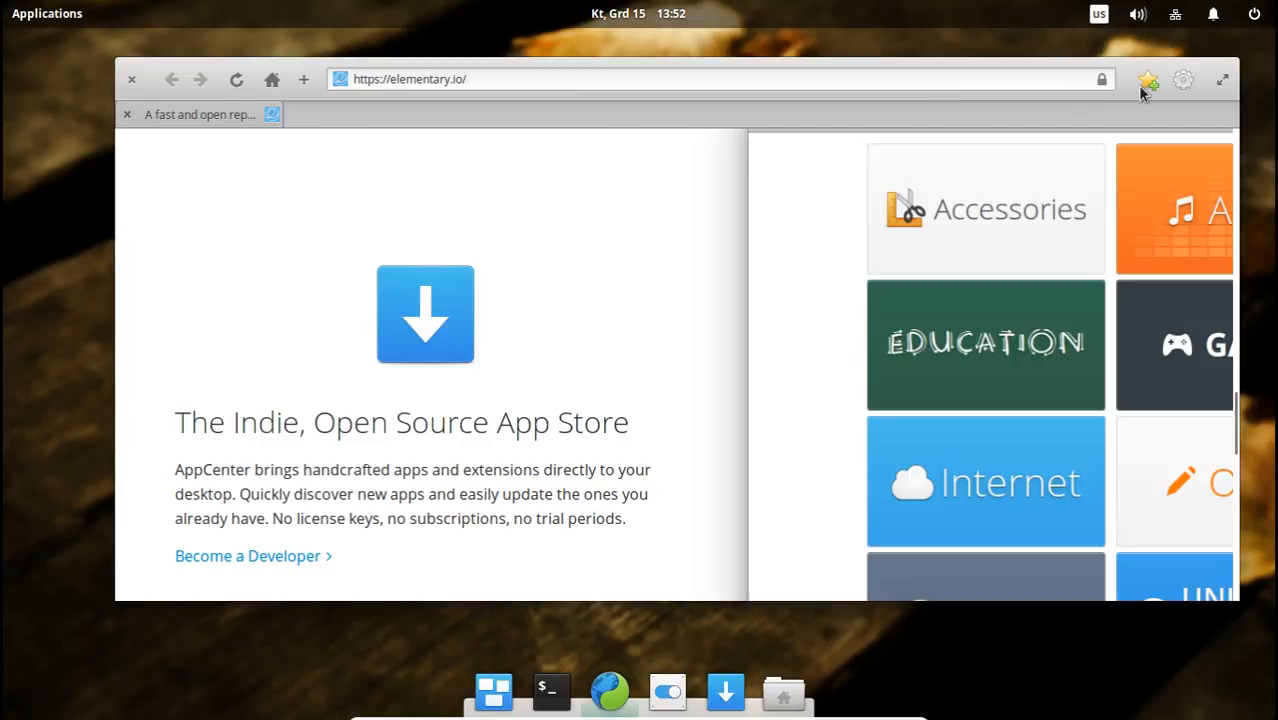
pyautogui.click(496, 83)
pyautogui.click(1148, 80)
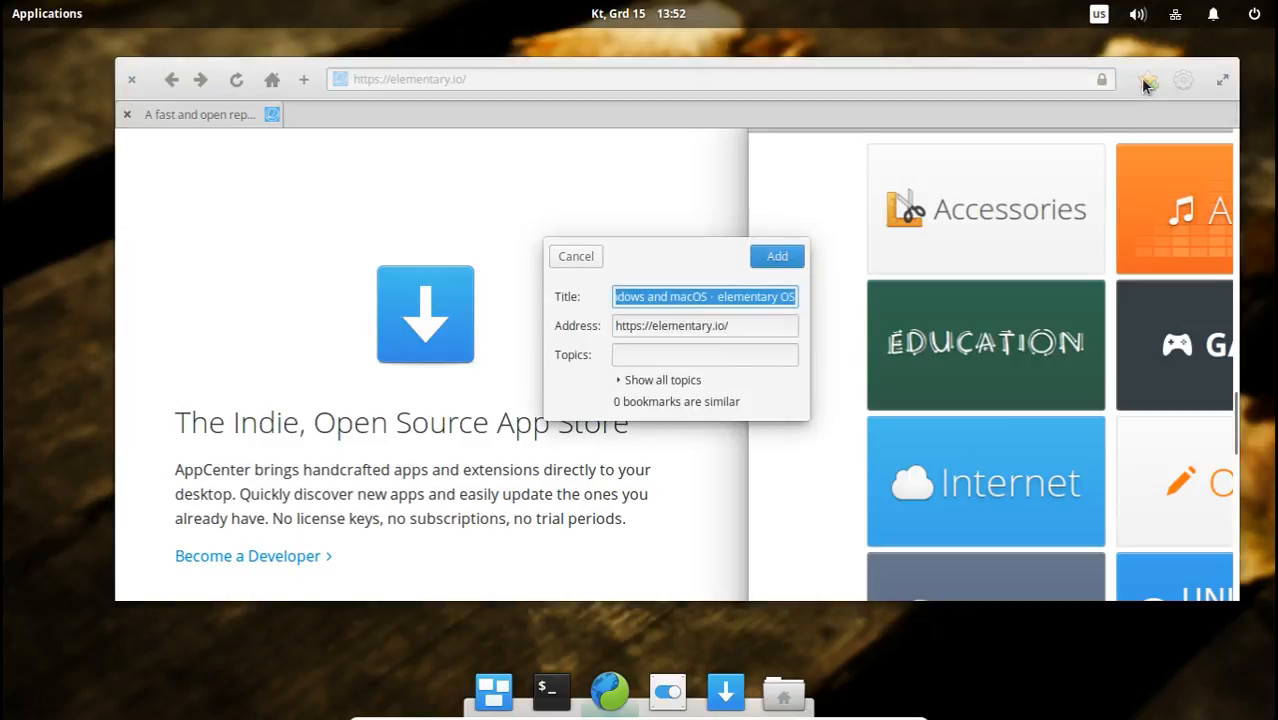
pyautogui.click(741, 325)
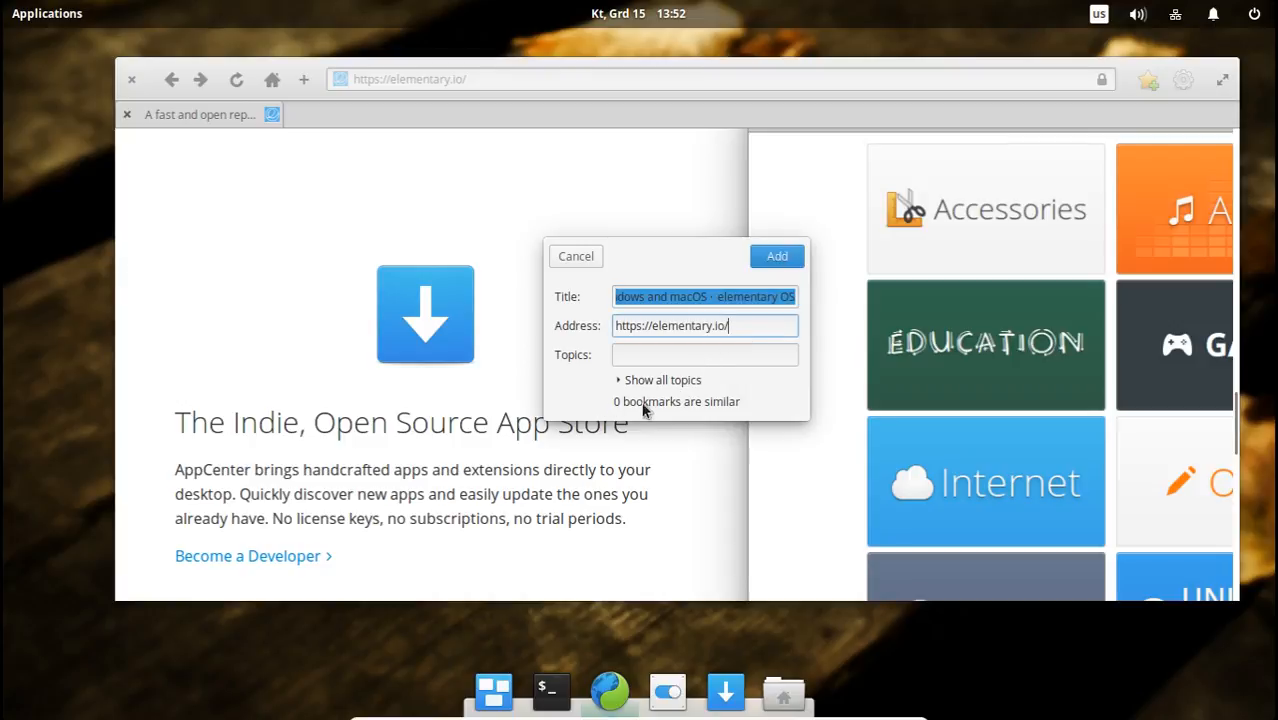
pyautogui.click(770, 256)
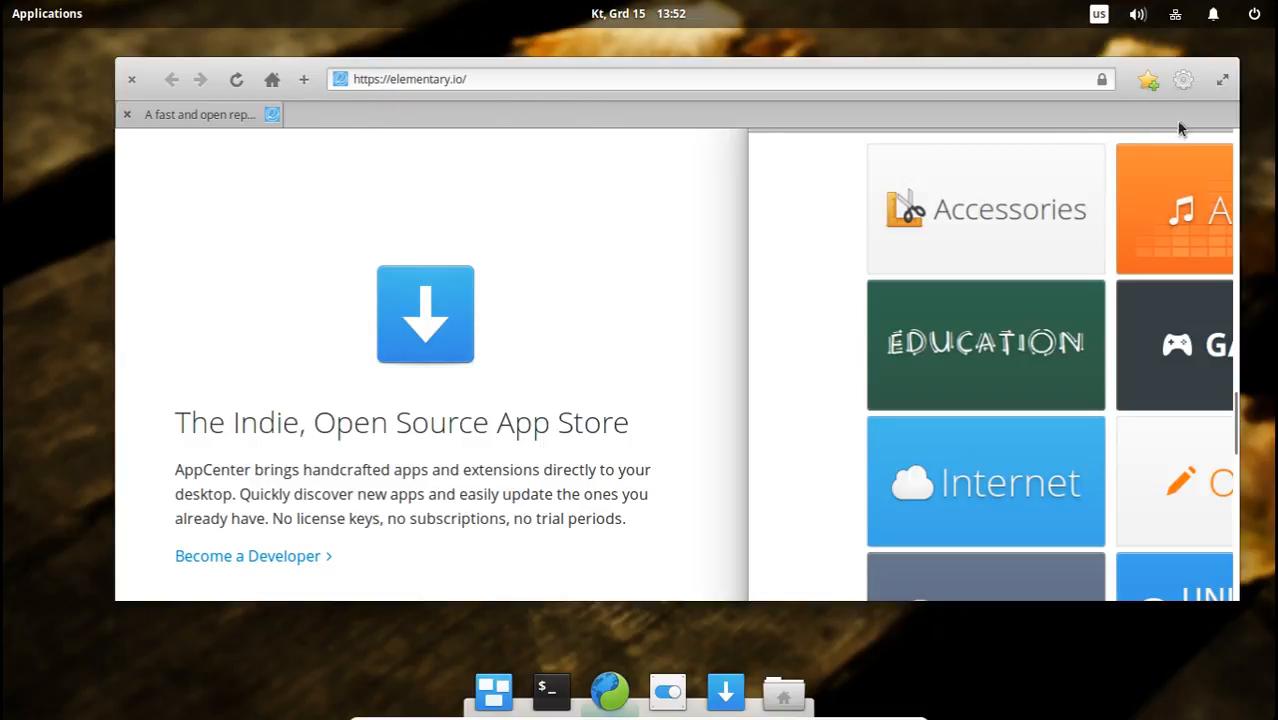
# View the commands in the browser's main menu and close it without choosing any.
pyautogui.click(1185, 82)
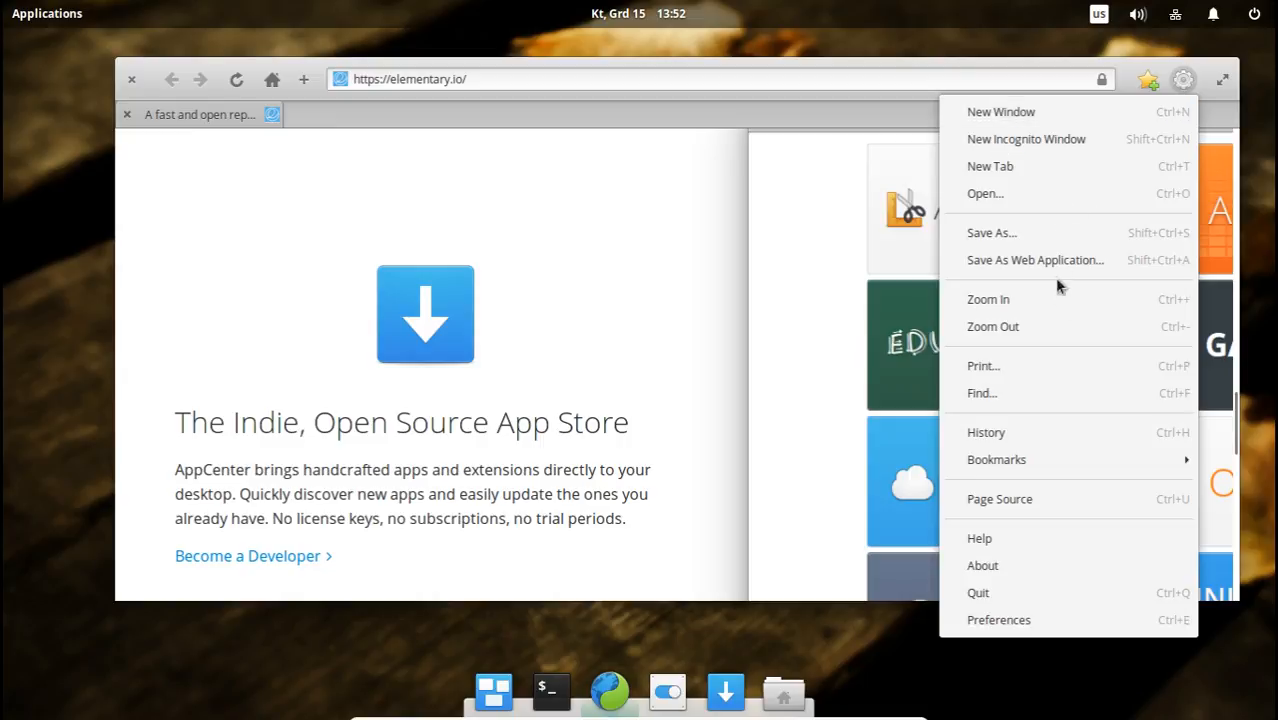
pyautogui.moveTo(1047, 461)
pyautogui.click(367, 122)
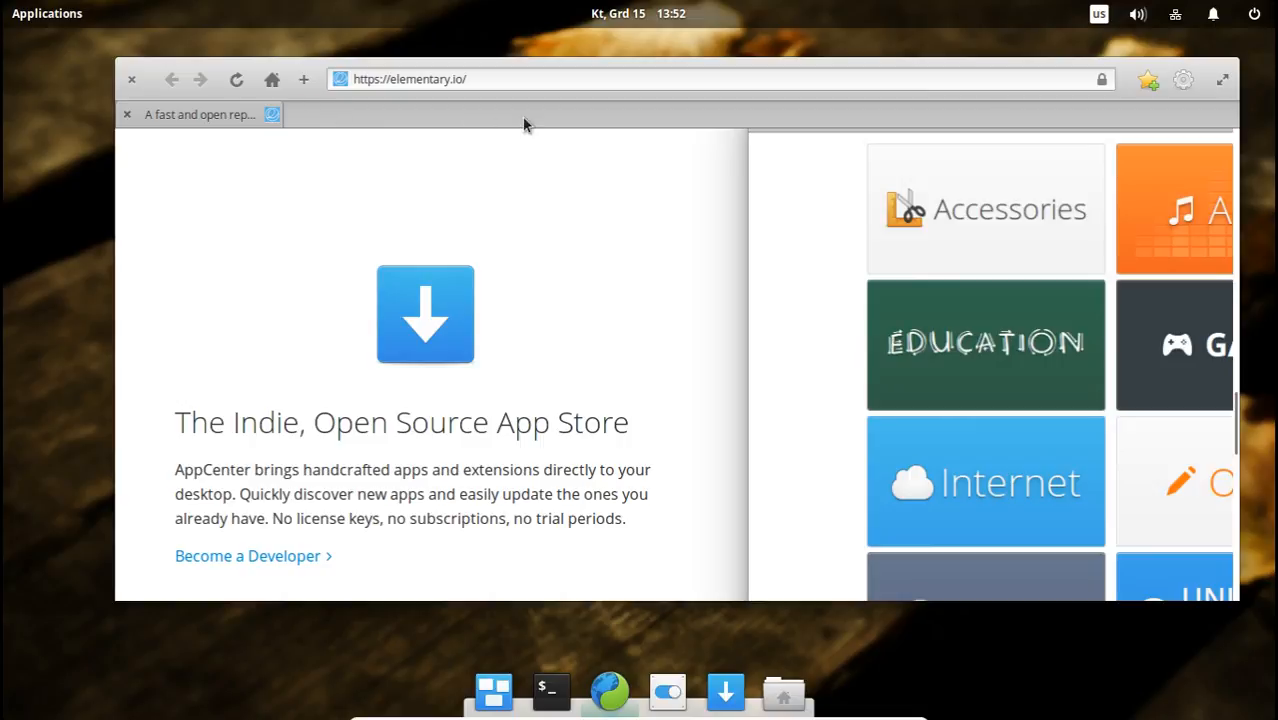
# Open a new browser tab and remove the elementary OS thumbnail from its Most Visited page.
pyautogui.click(305, 80)
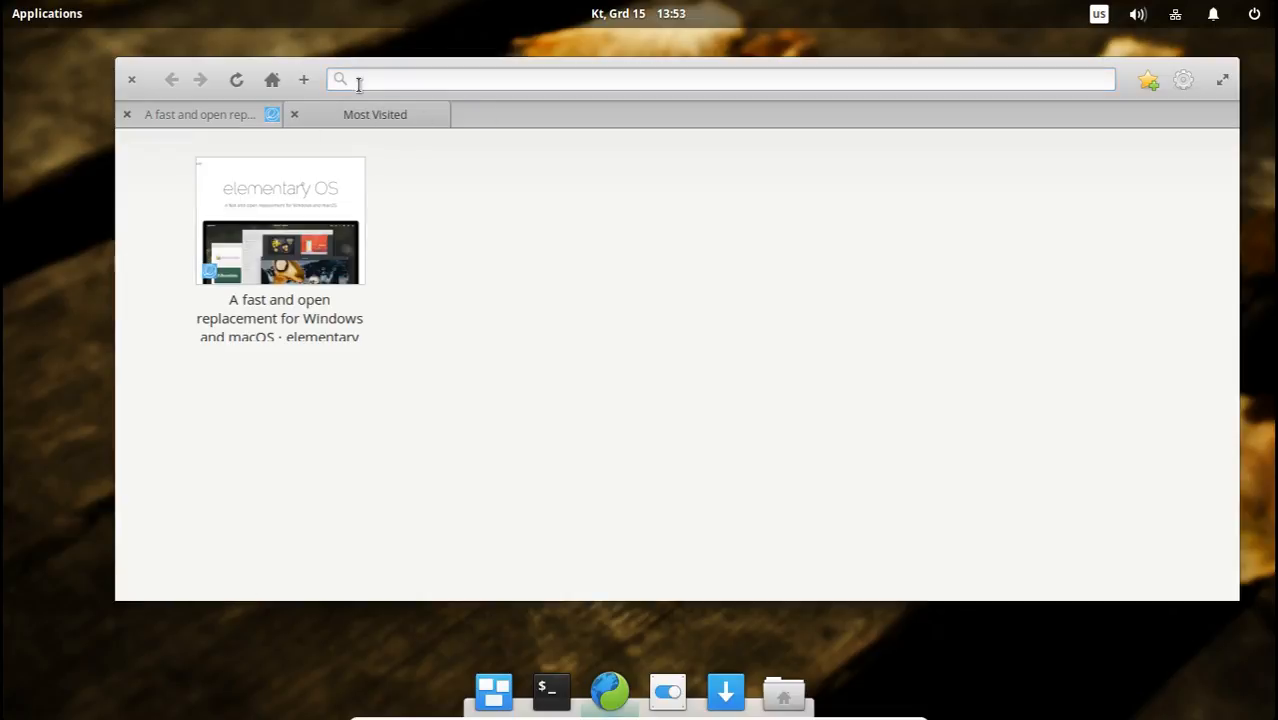
pyautogui.moveTo(349, 174)
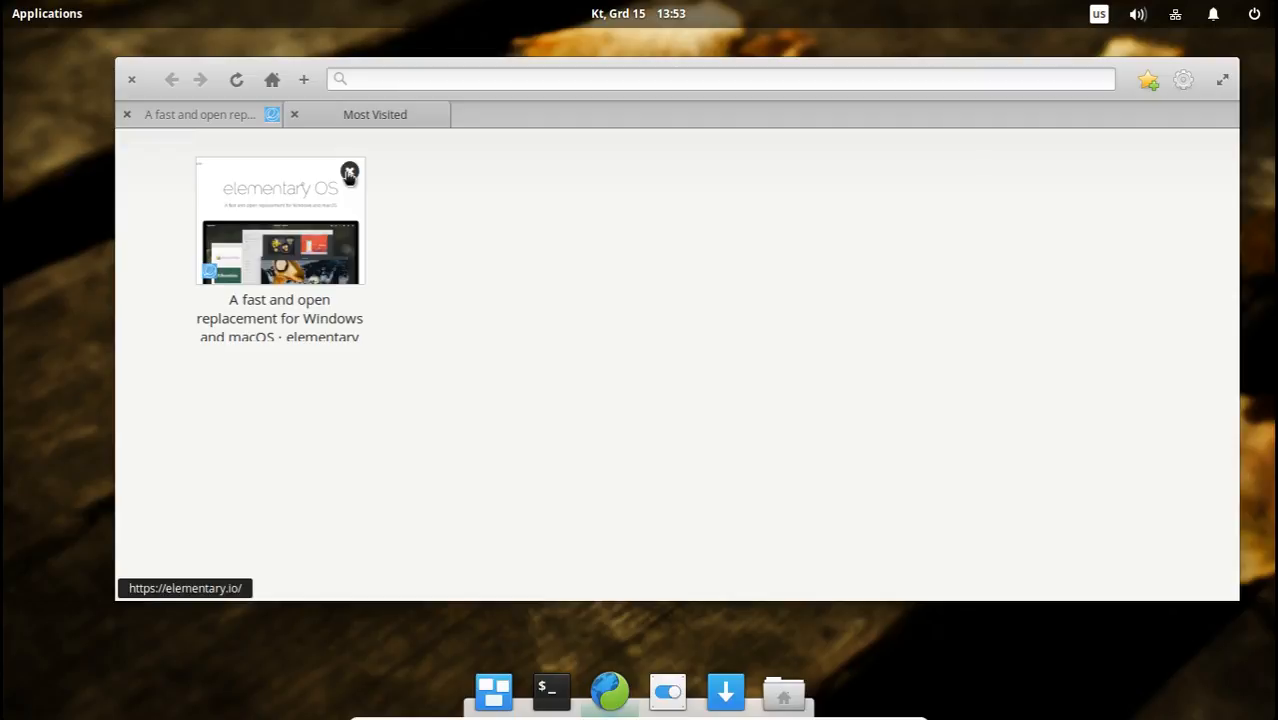
pyautogui.click(349, 174)
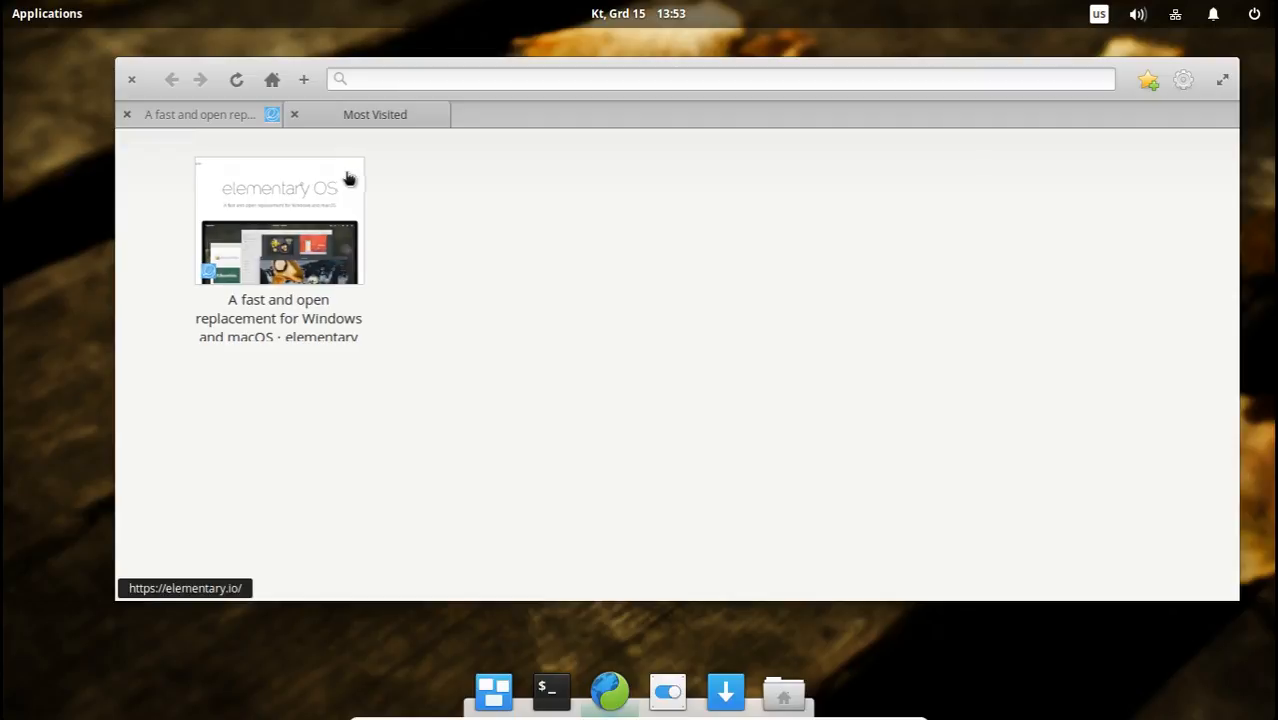
# View the browser's list of saved bookmarks and close the Most Visited tab.
pyautogui.click(1184, 84)
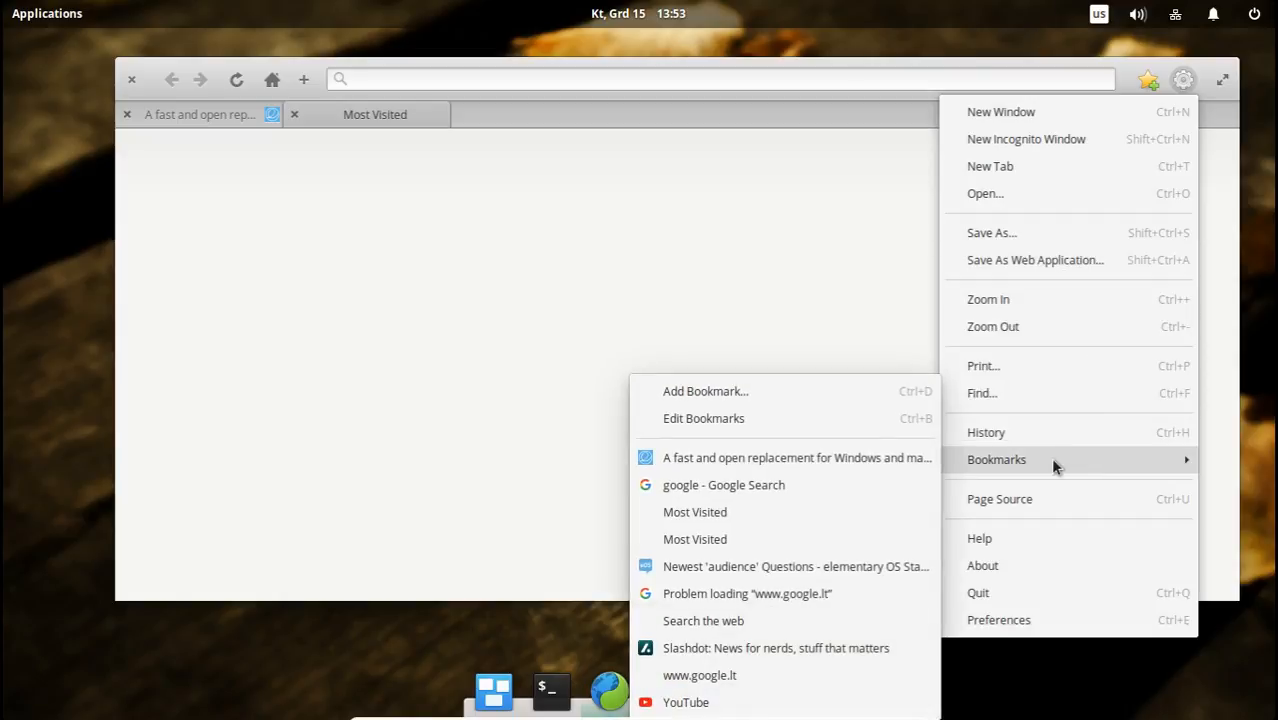
pyautogui.click(560, 345)
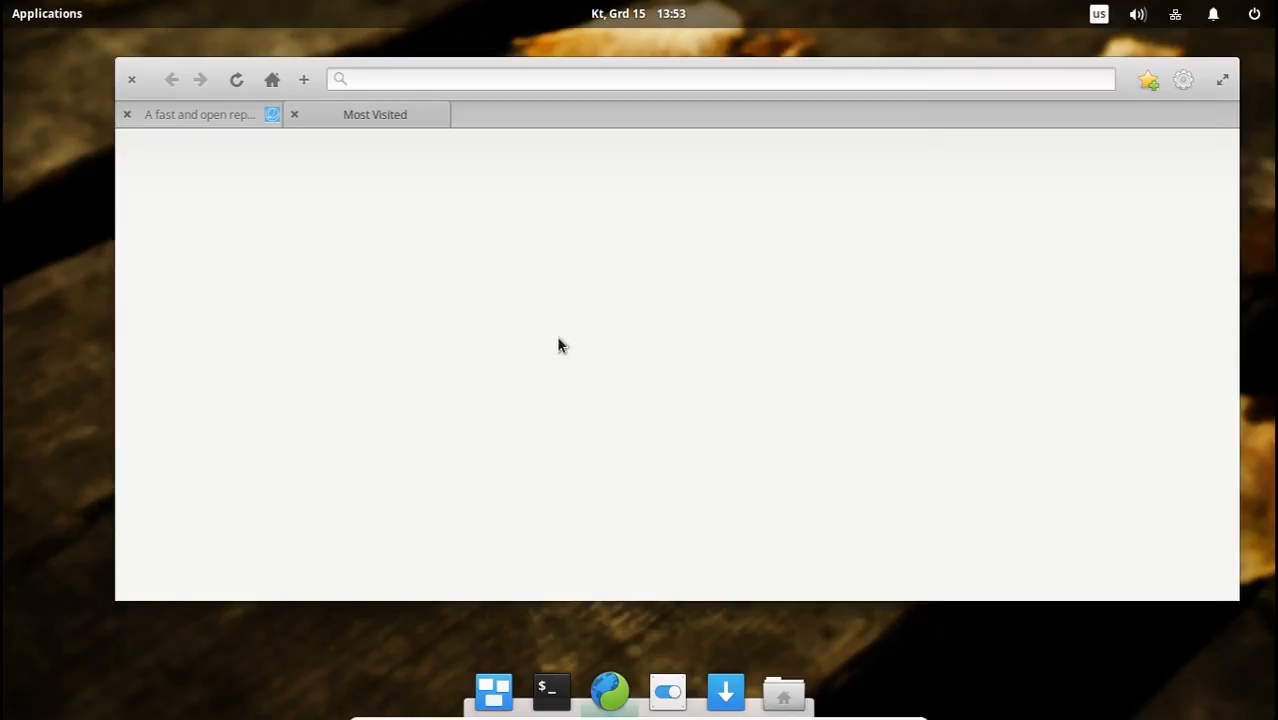
pyautogui.click(294, 114)
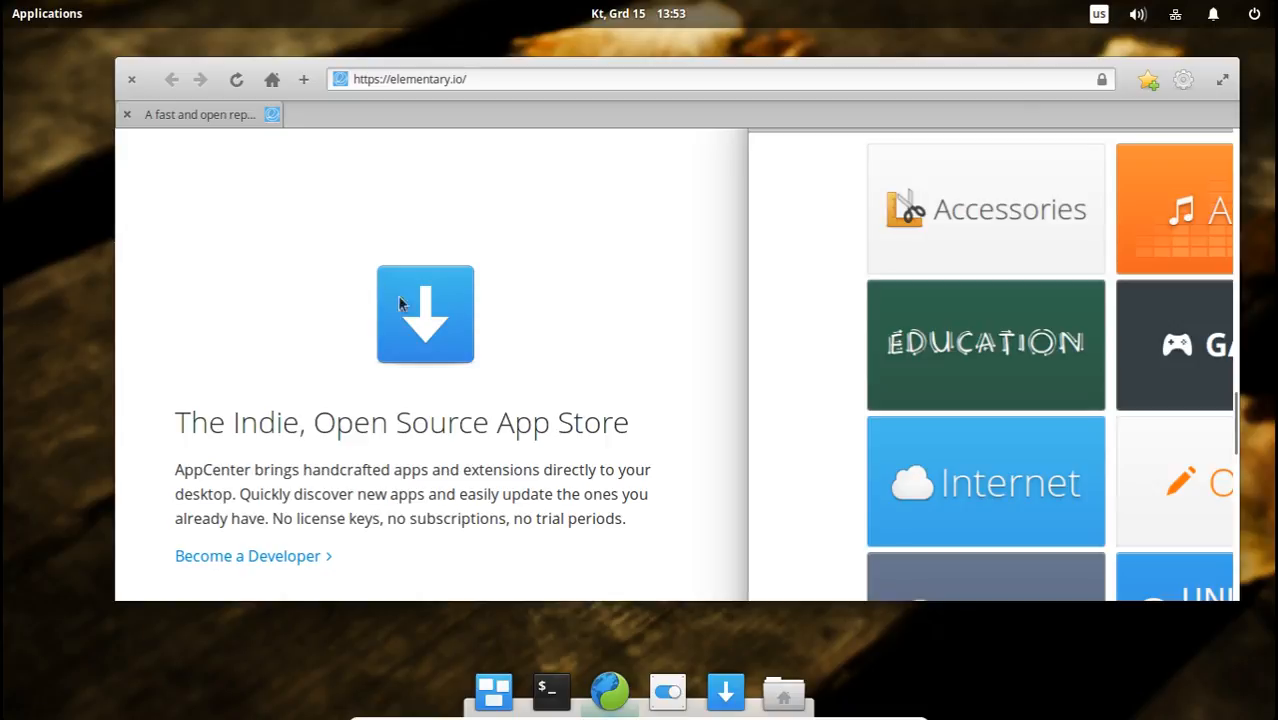
# Shift the browser window slightly up, open AppCenter and move its window lower on the desktop.
pyautogui.moveTo(220, 41); pyautogui.dragTo(307, 57)
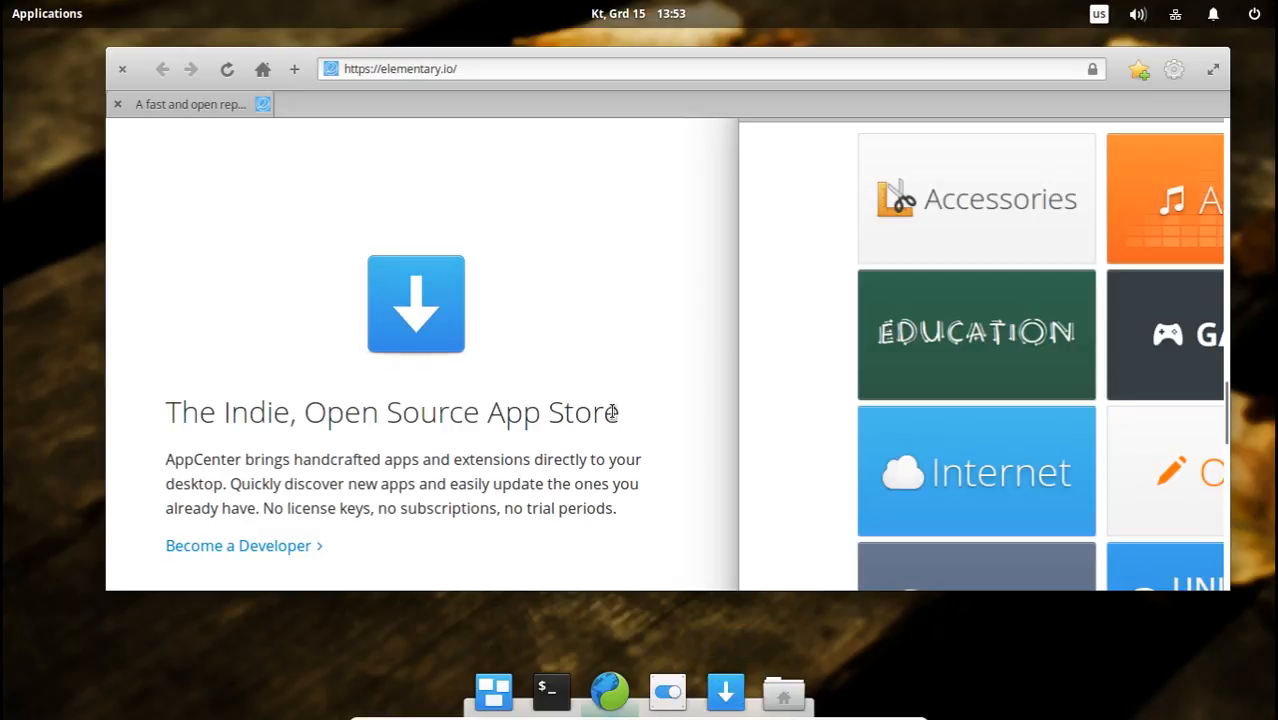
pyautogui.moveTo(379, 405); pyautogui.dragTo(394, 405)
pyautogui.click(612, 444)
pyautogui.click(725, 690)
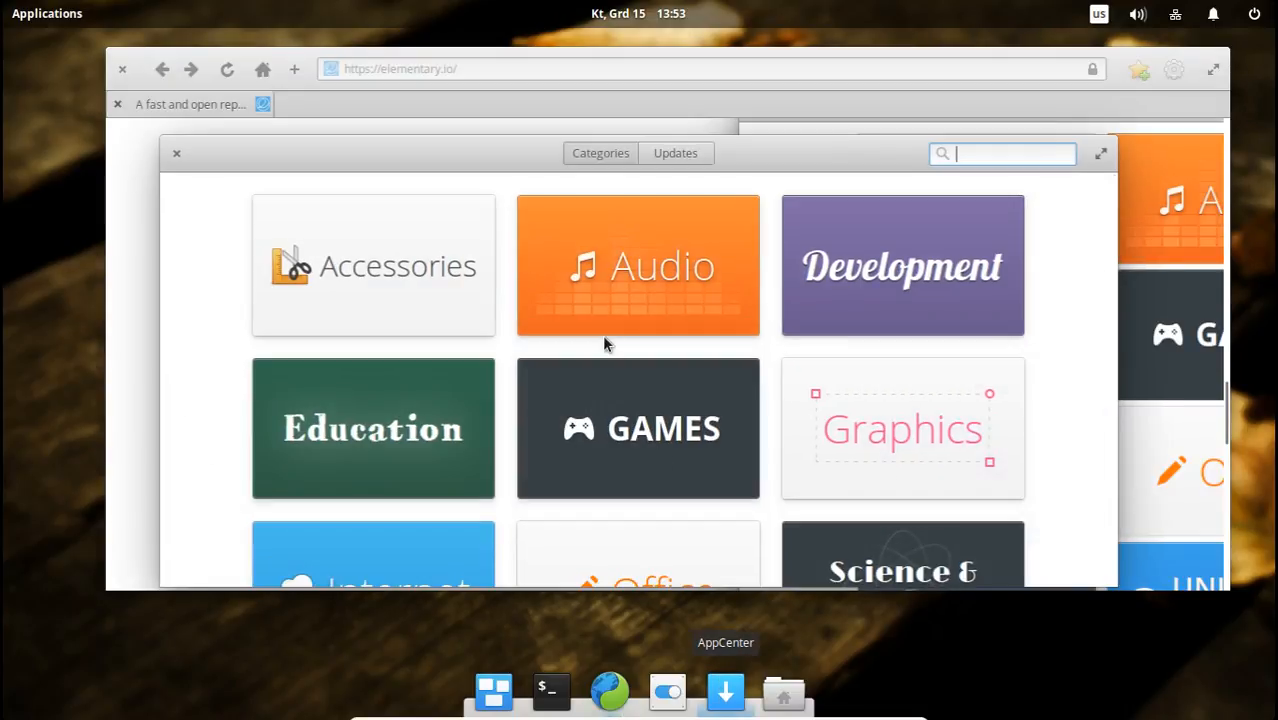
pyautogui.moveTo(490, 157); pyautogui.dragTo(434, 205)
# Bring the browser window to the front, maximize it and restore it to its smaller size.
pyautogui.click(729, 174)
pyautogui.scroll(2, 961, 218)
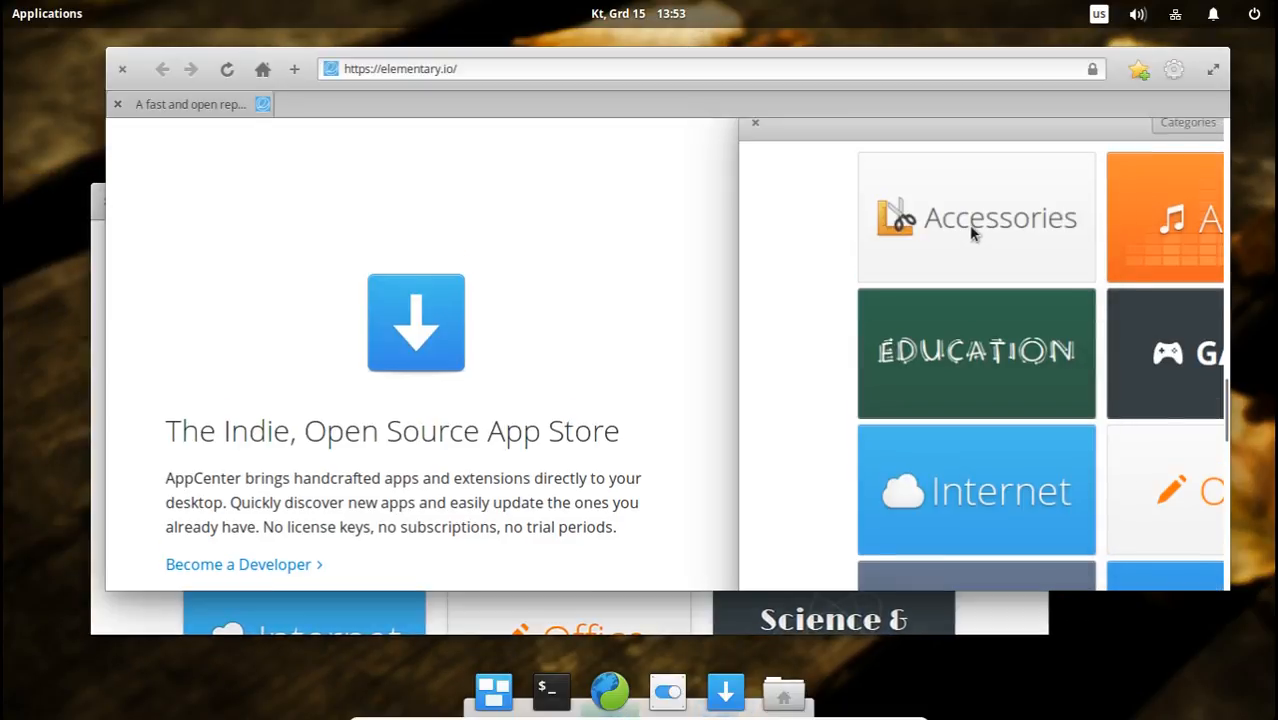
pyautogui.click(1212, 70)
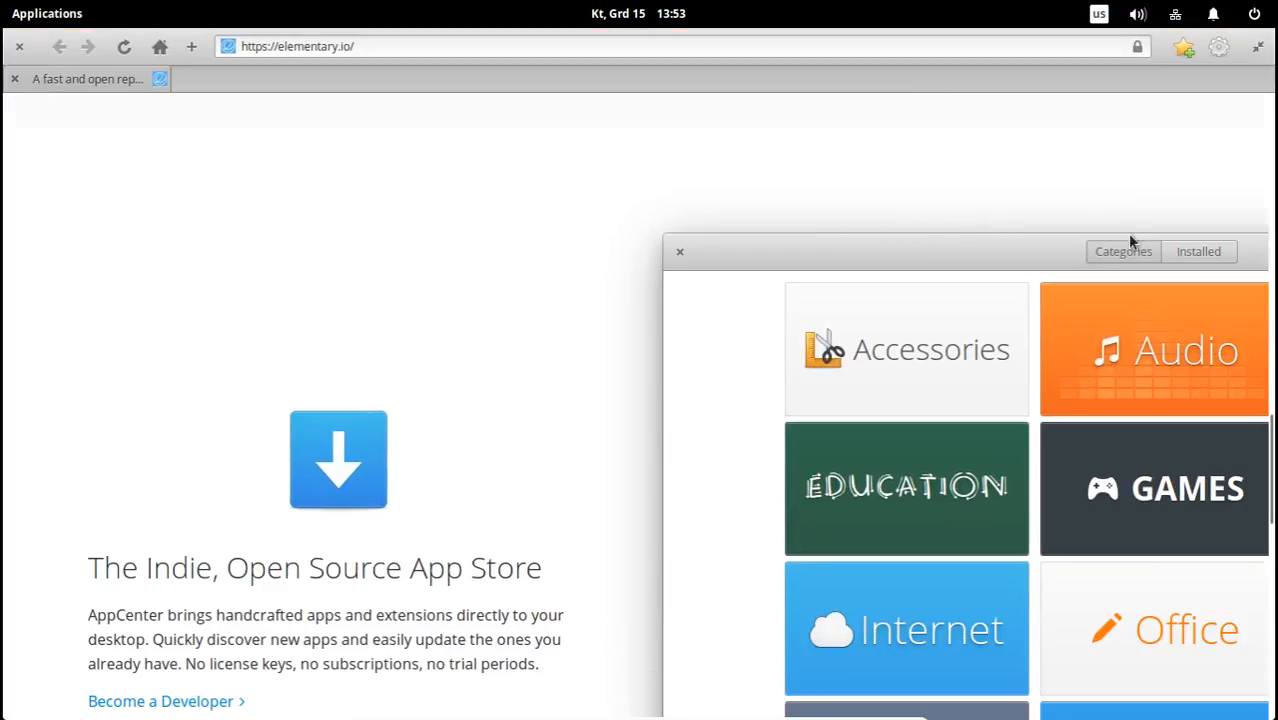
pyautogui.click(1258, 48)
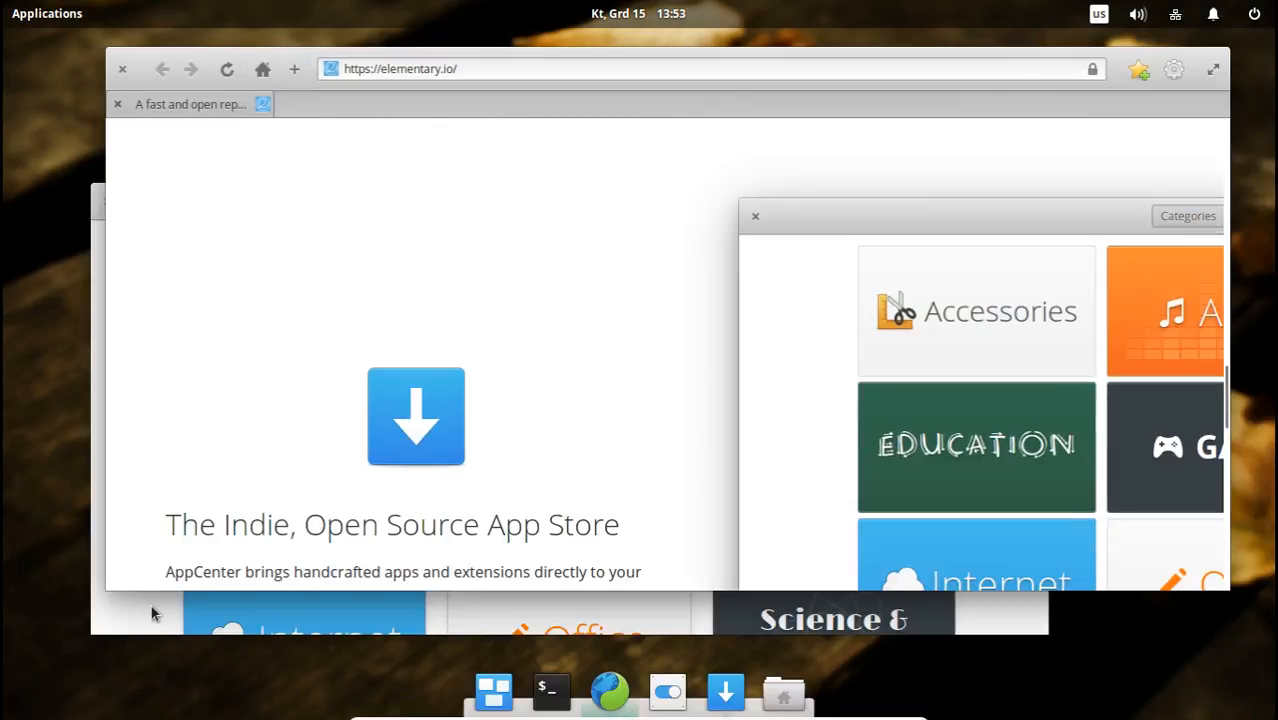
# Bring AppCenter forward, view its Development category in maximized and smaller window sizes, and return to the categories.
pyautogui.click(130, 617)
pyautogui.moveTo(240, 197); pyautogui.dragTo(254, 240)
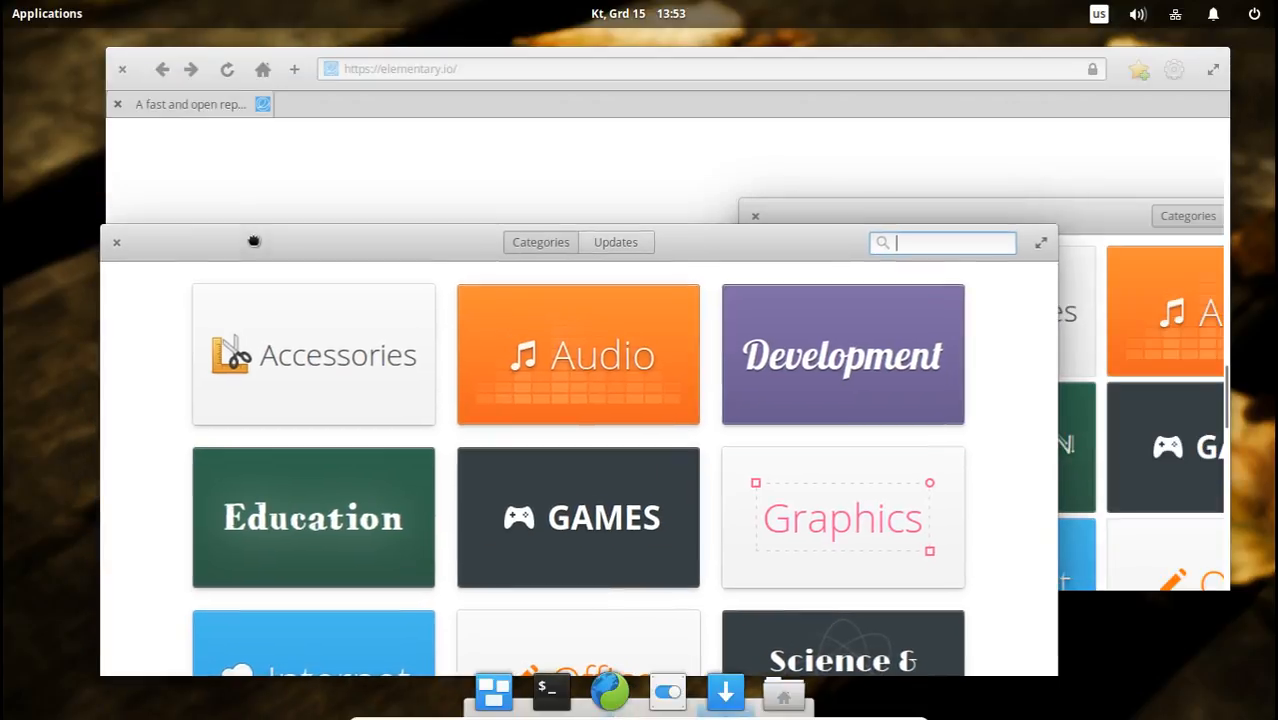
pyautogui.doubleClick(662, 244)
pyautogui.click(679, 250)
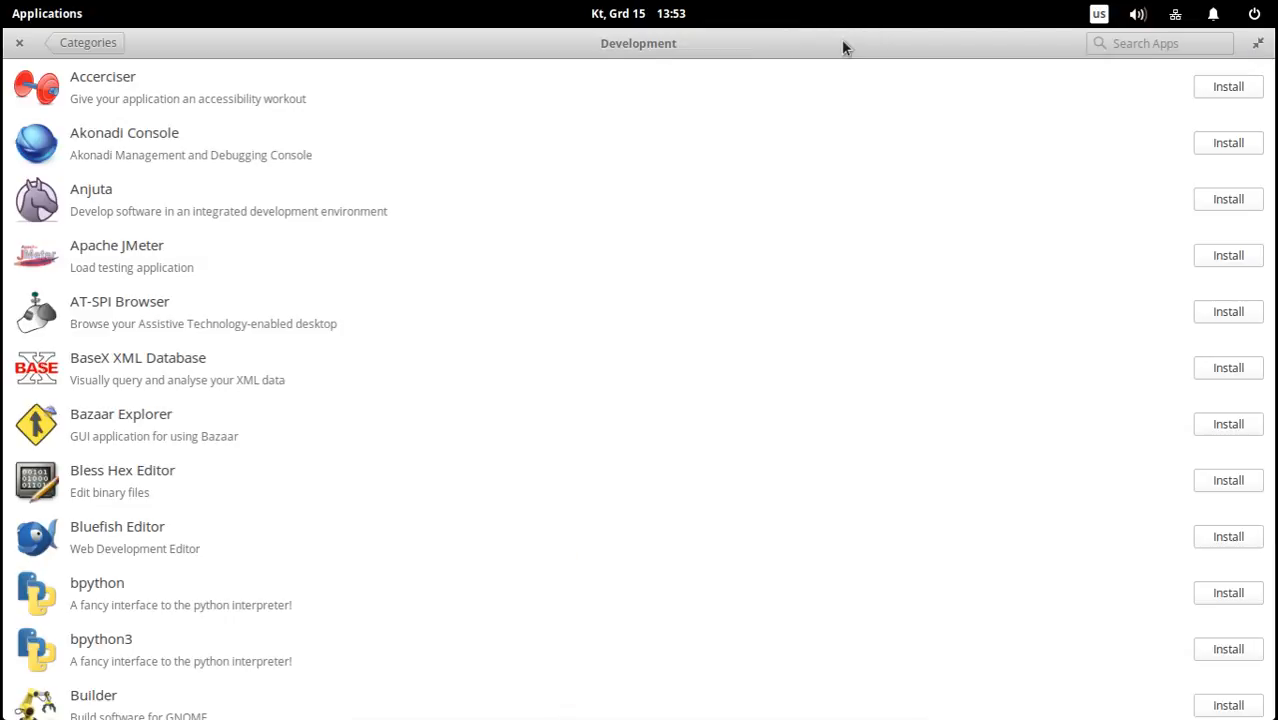
pyautogui.doubleClick(802, 56)
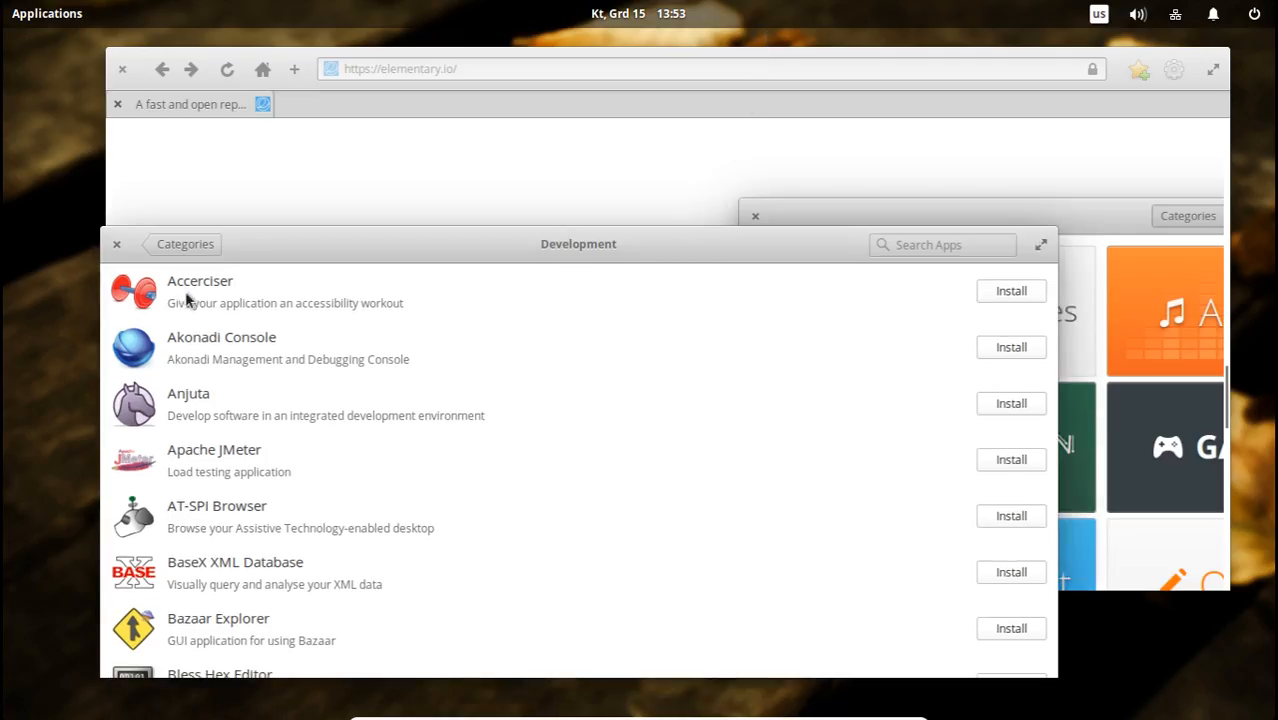
pyautogui.click(180, 248)
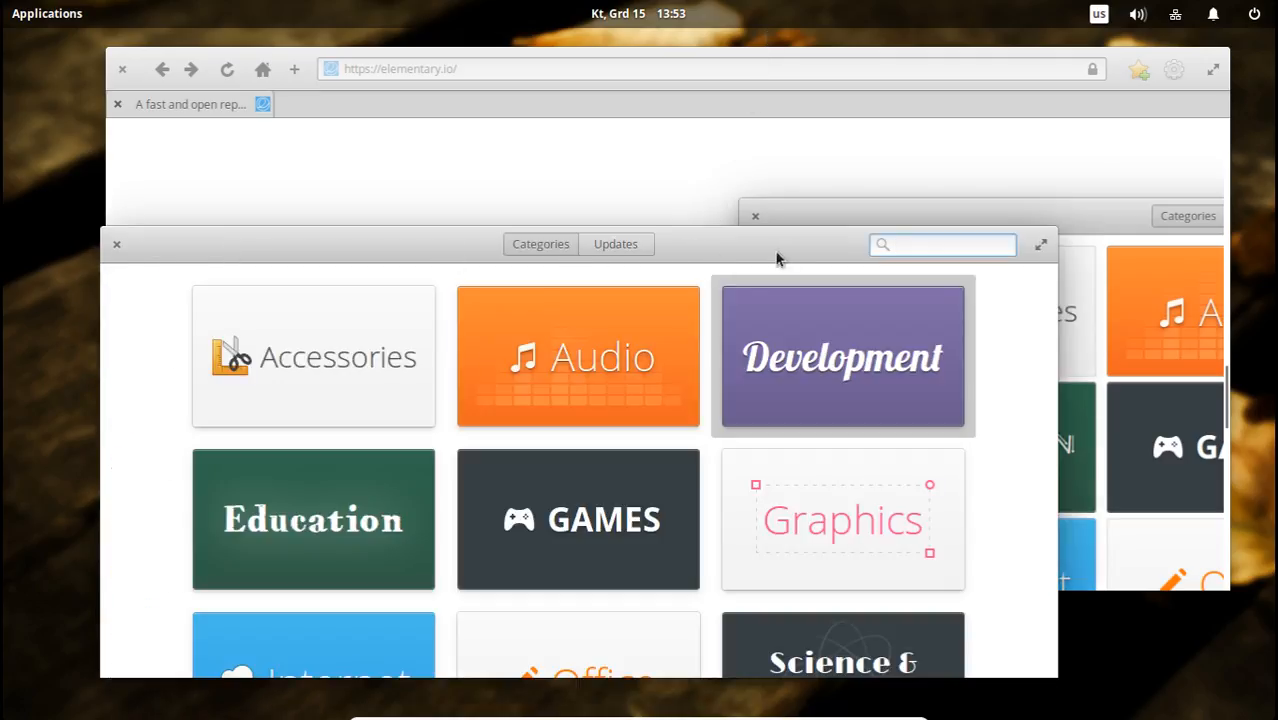
# Open AppCenter's System category, view the BootUp-Manager details page and return to the category's app list.
pyautogui.scroll(-3, 1008, 395)
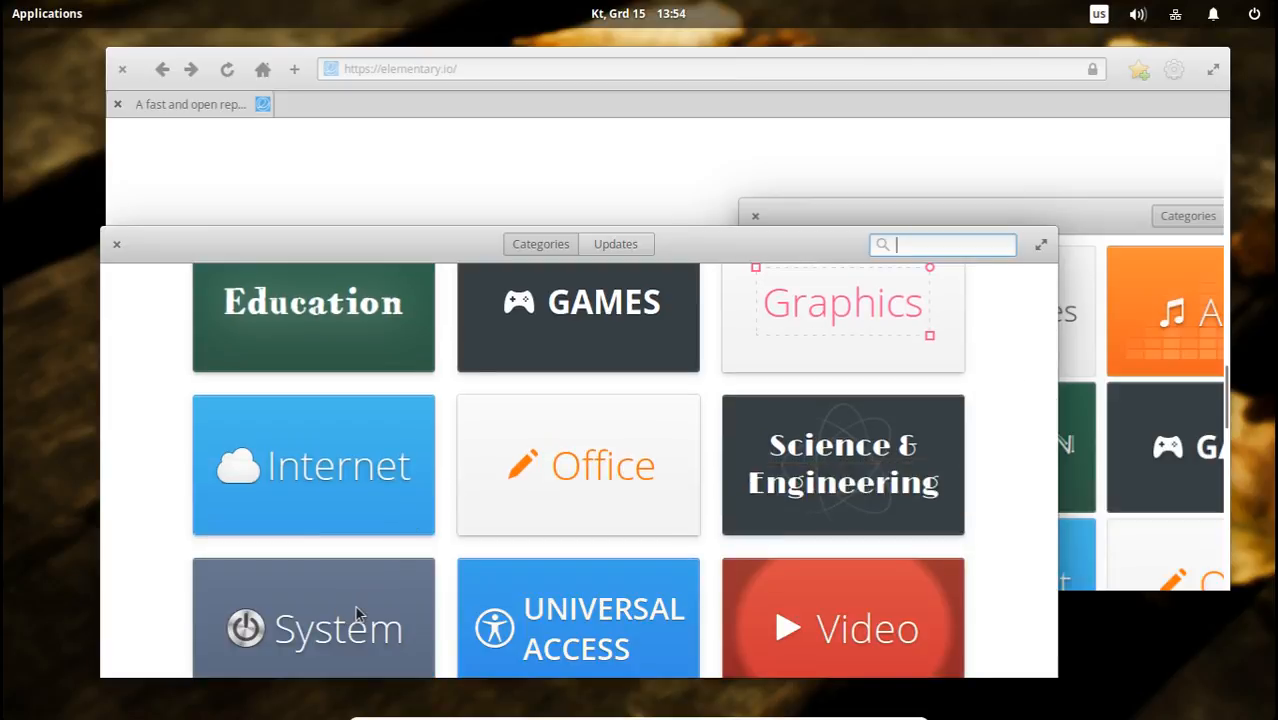
pyautogui.click(356, 613)
pyautogui.click(365, 602)
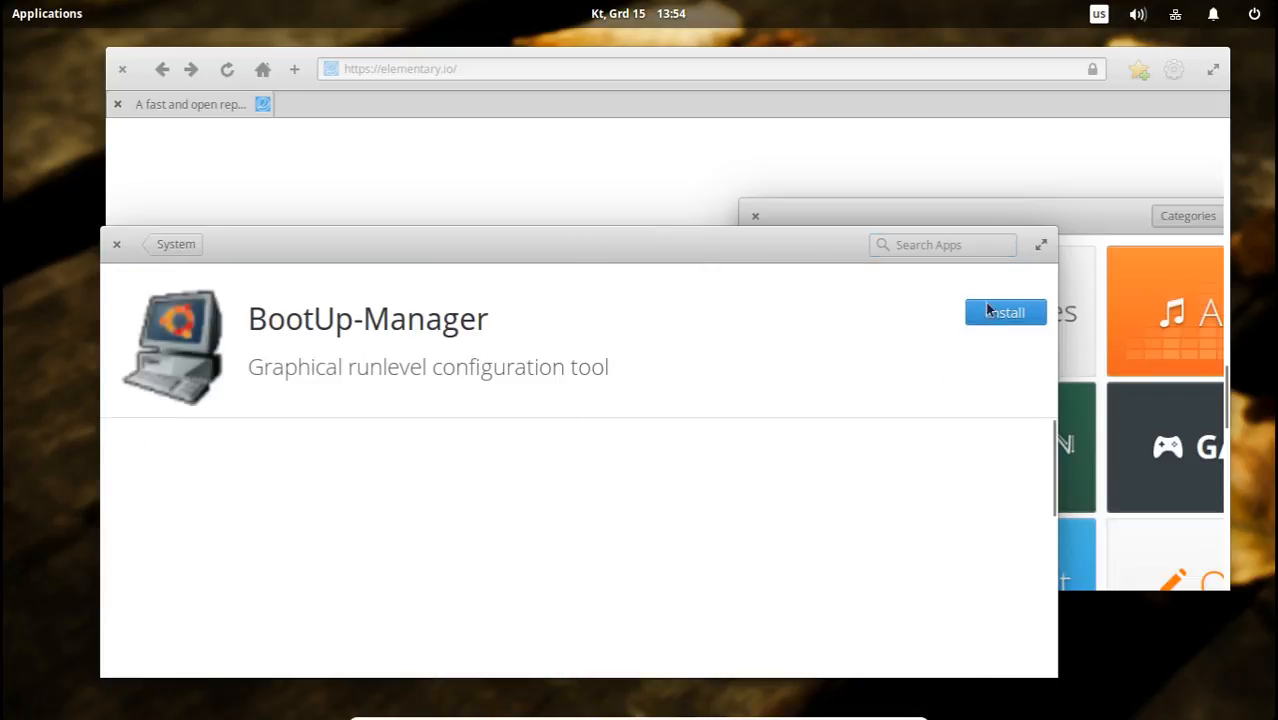
pyautogui.click(172, 246)
# Browse AppCenter's System app list down to the Terminal entries.
pyautogui.scroll(-5, 500, 470)
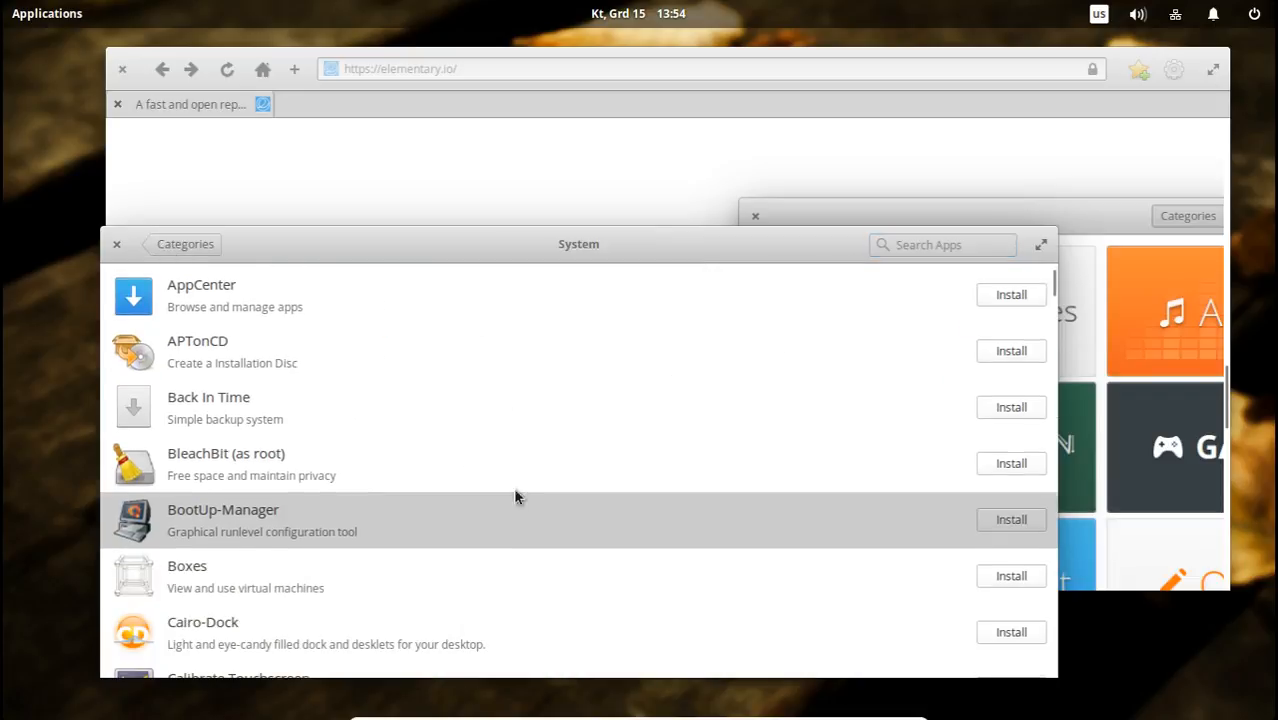
pyautogui.scroll(-10, 513, 523)
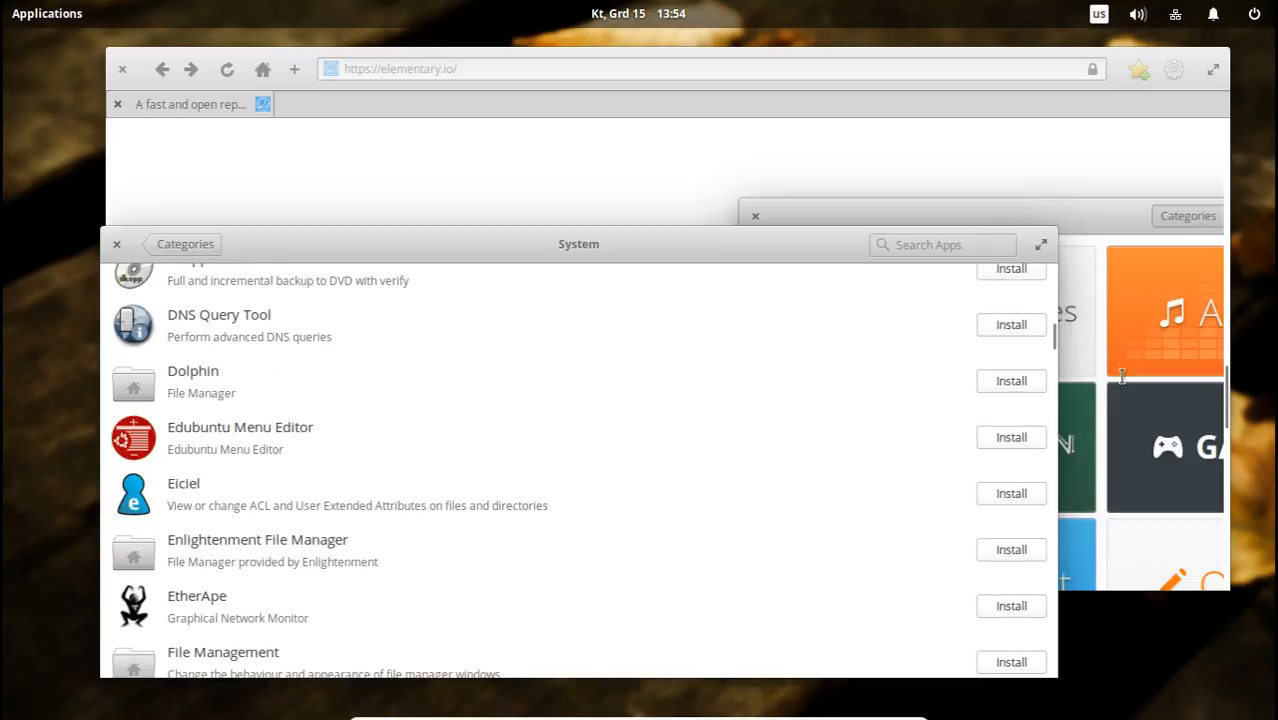
pyautogui.moveTo(1055, 371); pyautogui.dragTo(1050, 477)
pyautogui.scroll(-10, 585, 420)
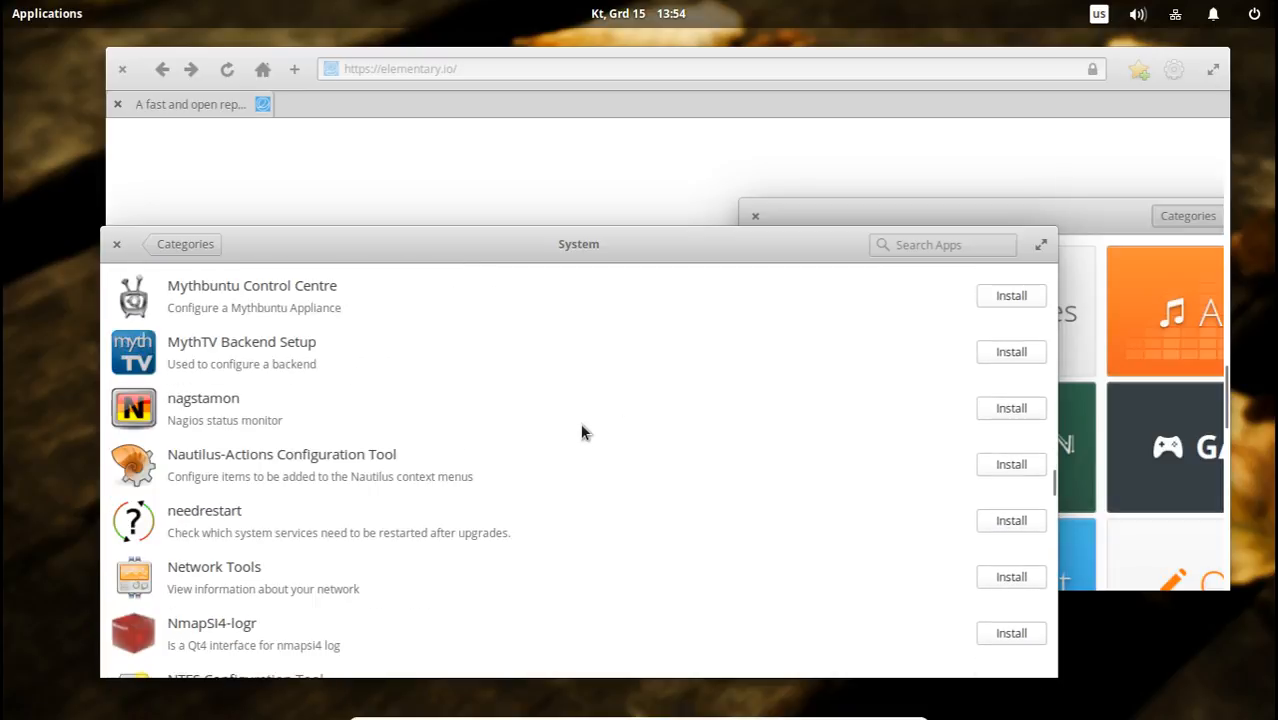
pyautogui.scroll(-12, 585, 437)
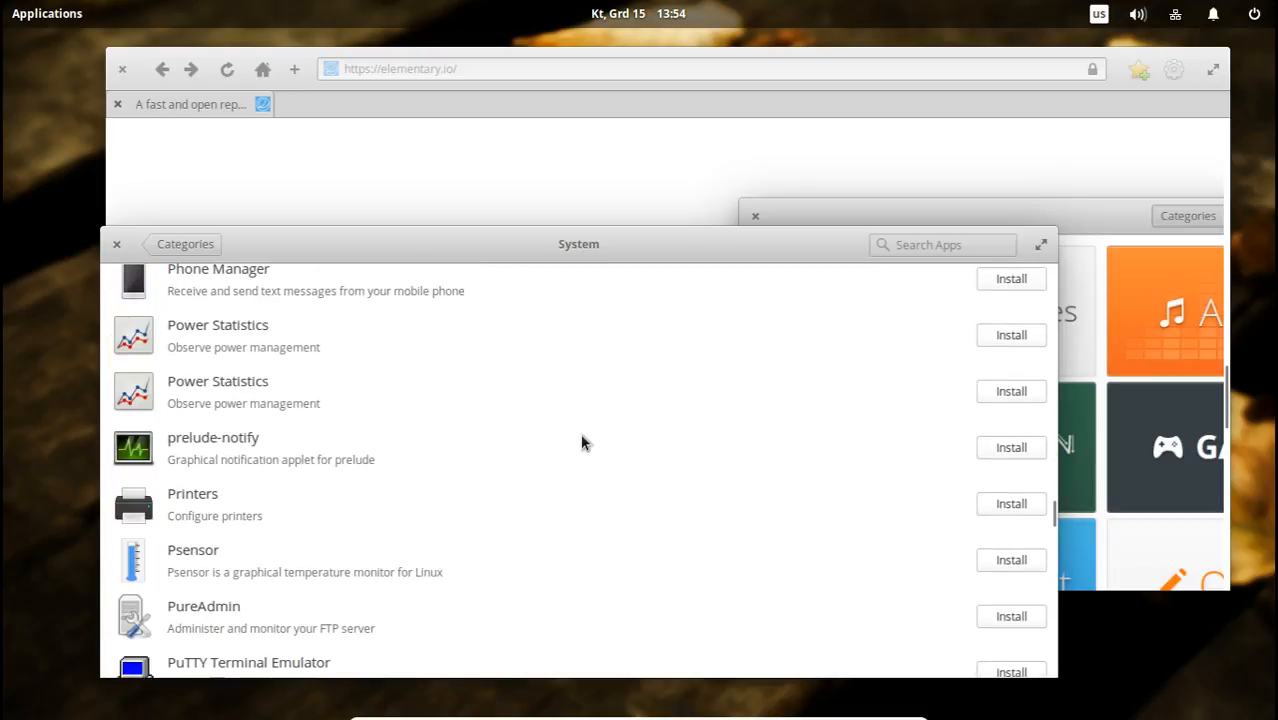
pyautogui.scroll(-6, 578, 451)
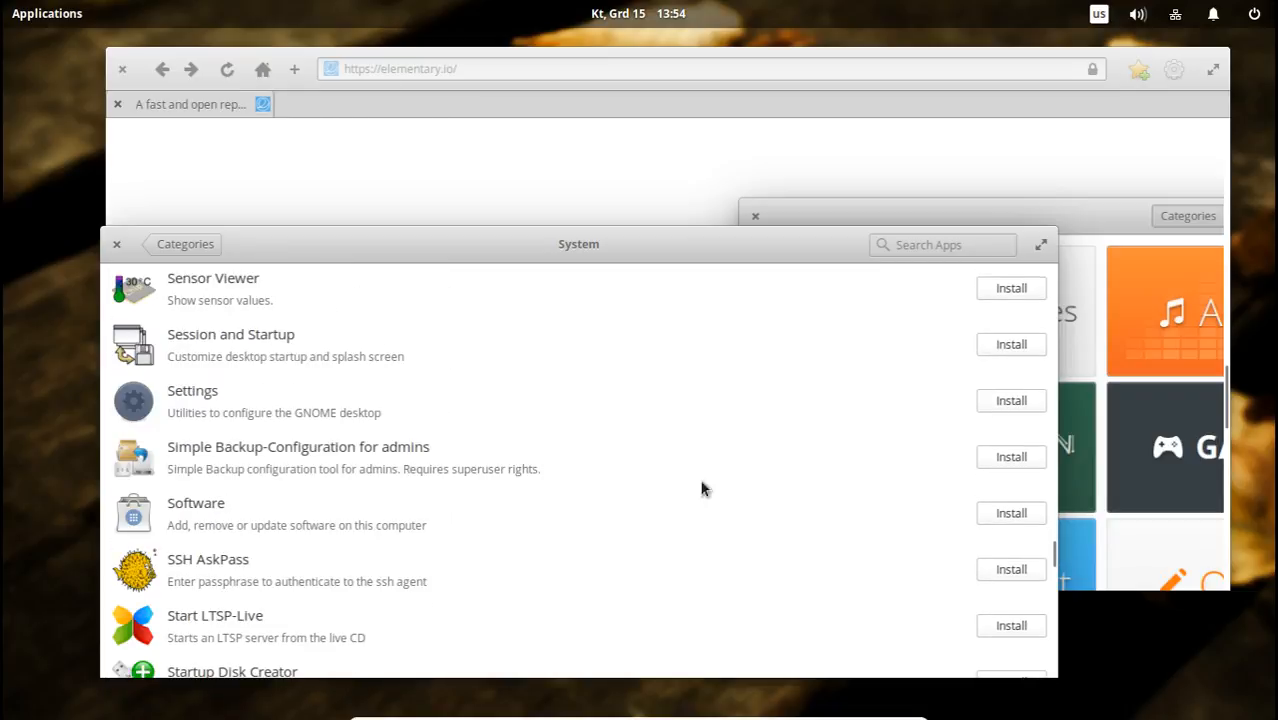
pyautogui.moveTo(1051, 552); pyautogui.dragTo(1064, 584)
pyautogui.scroll(-9, 645, 478)
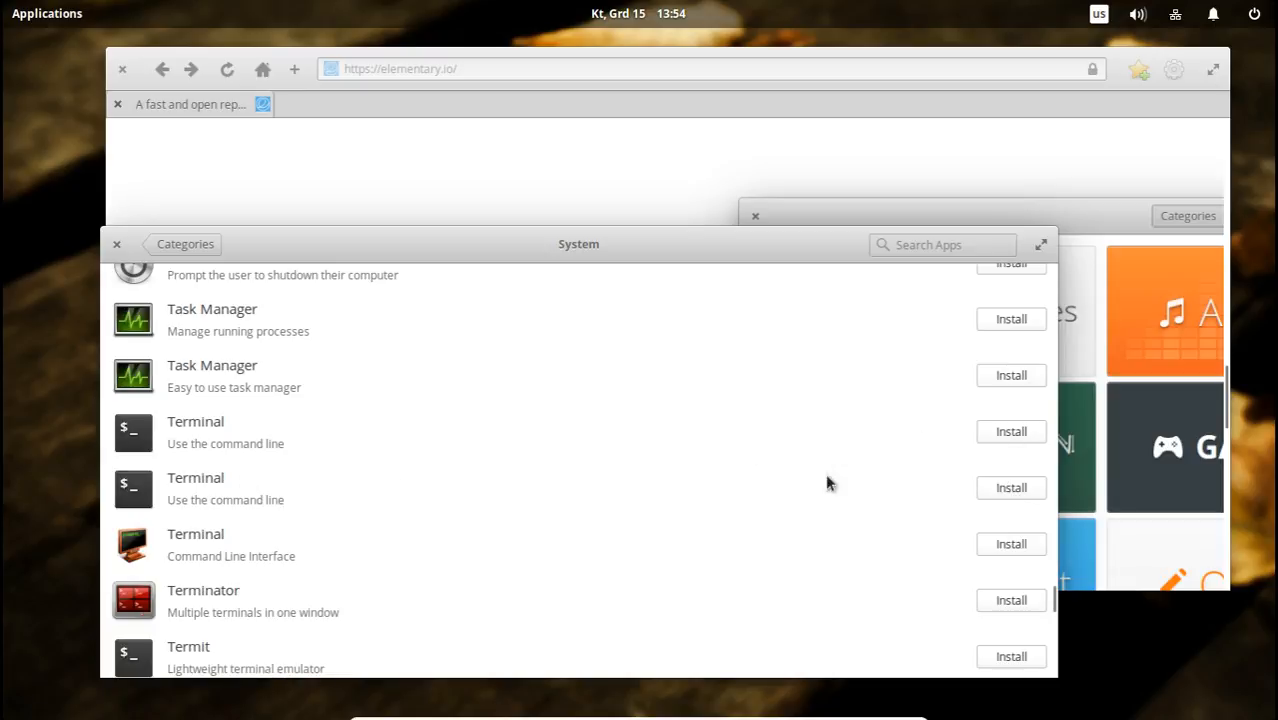
# Read the description of the first Terminal app in the System list and return to the list.
pyautogui.click(188, 433)
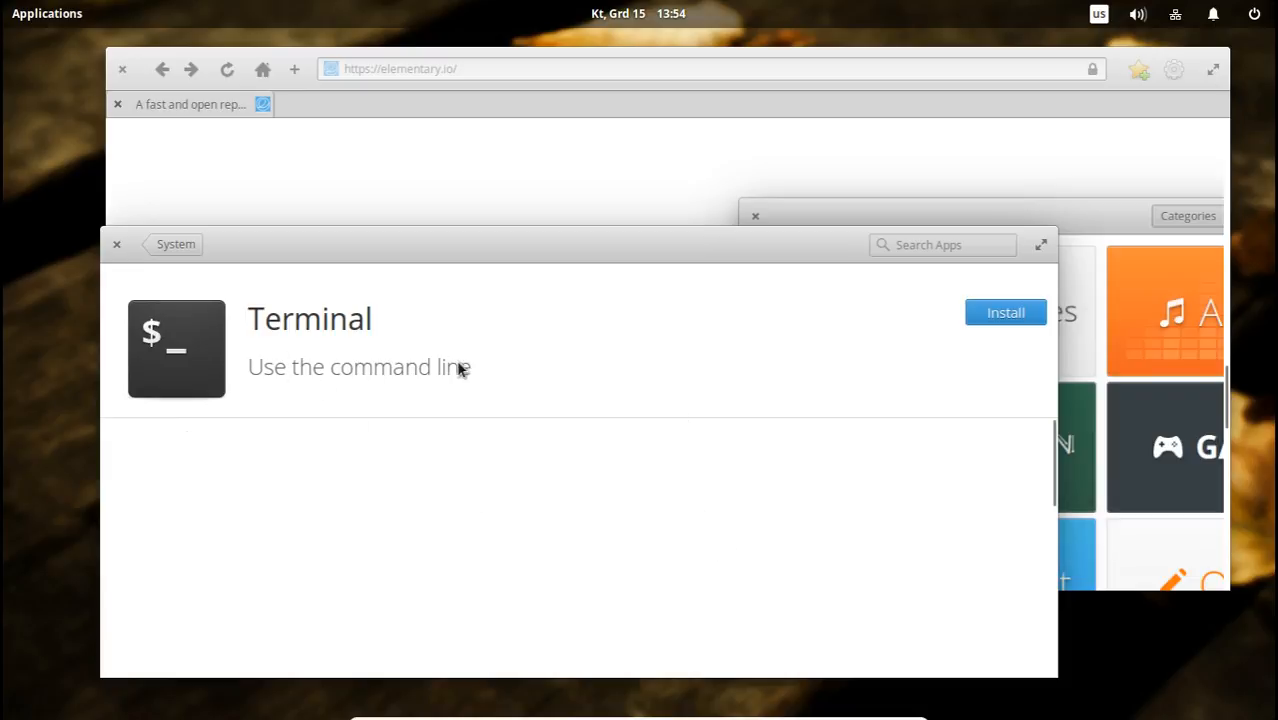
pyautogui.scroll(-5, 594, 472)
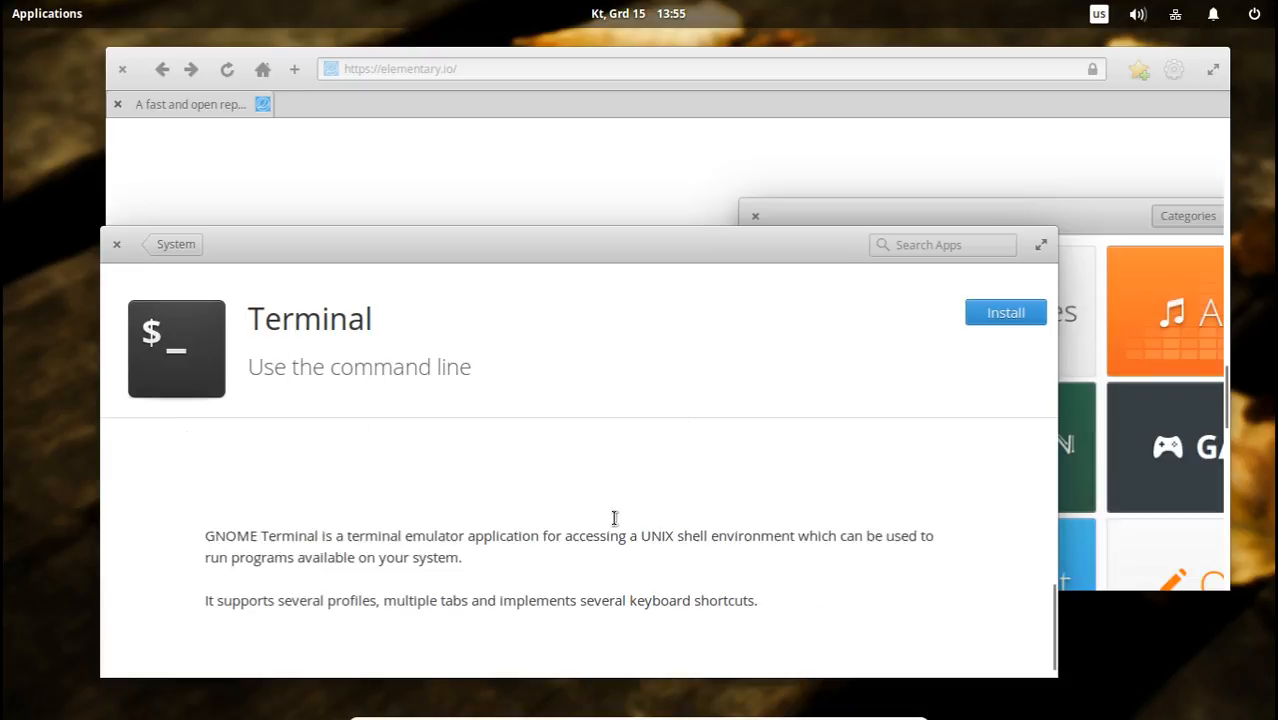
pyautogui.moveTo(795, 593); pyautogui.dragTo(238, 512)
pyautogui.scroll(5, 437, 534)
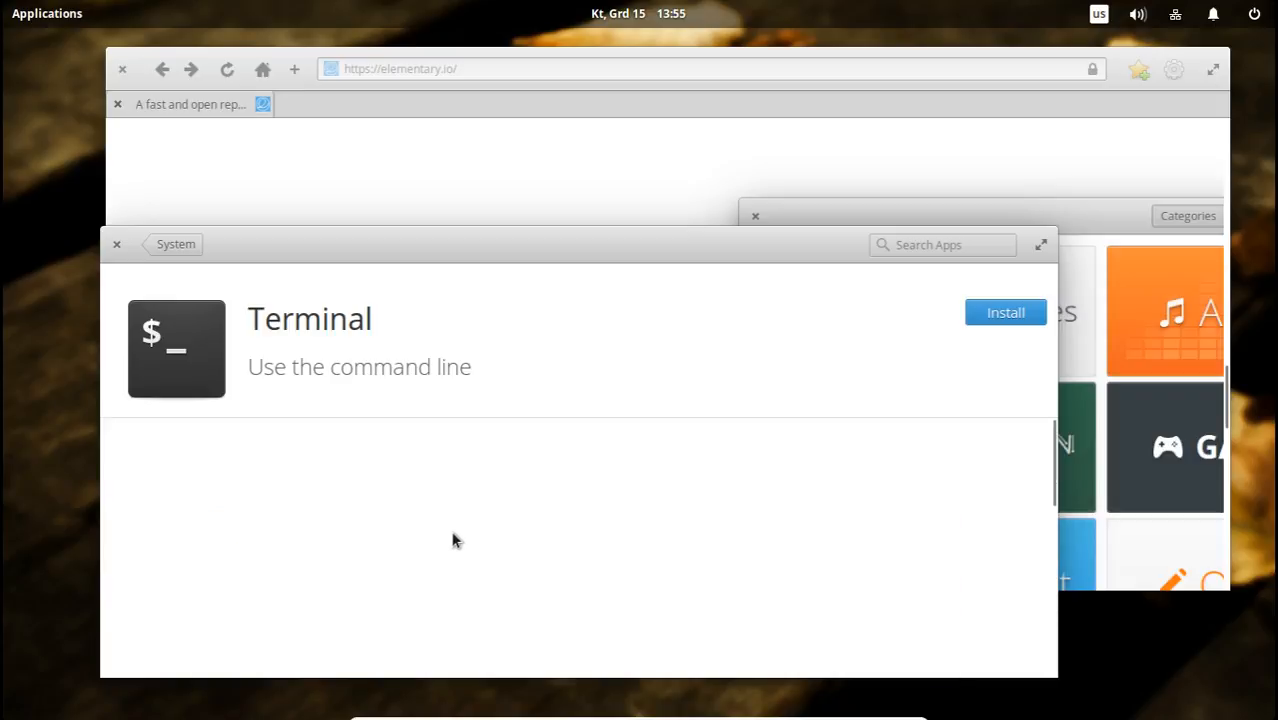
pyautogui.click(198, 244)
# Open the second Terminal app's page, highlight its description and move the AppCenter window higher on the desktop.
pyautogui.click(249, 487)
pyautogui.scroll(-5, 553, 542)
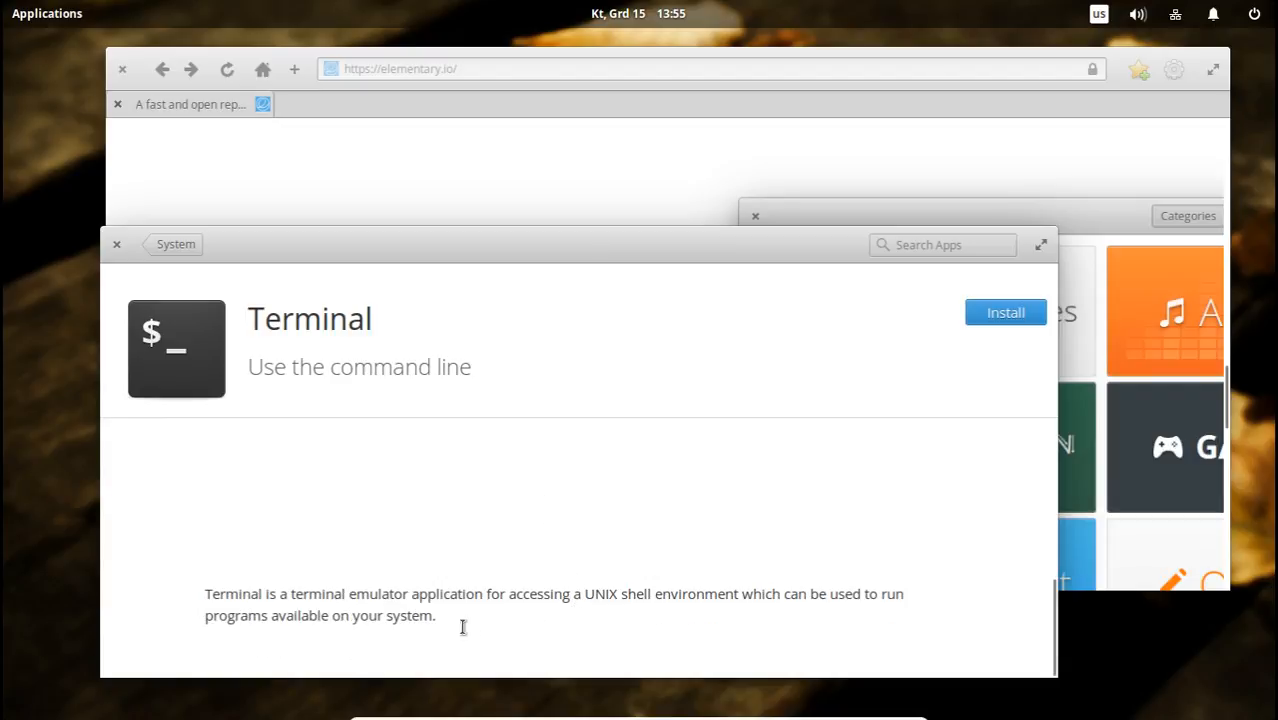
pyautogui.tripleClick(243, 590)
pyautogui.click(477, 622)
pyautogui.tripleClick(318, 587)
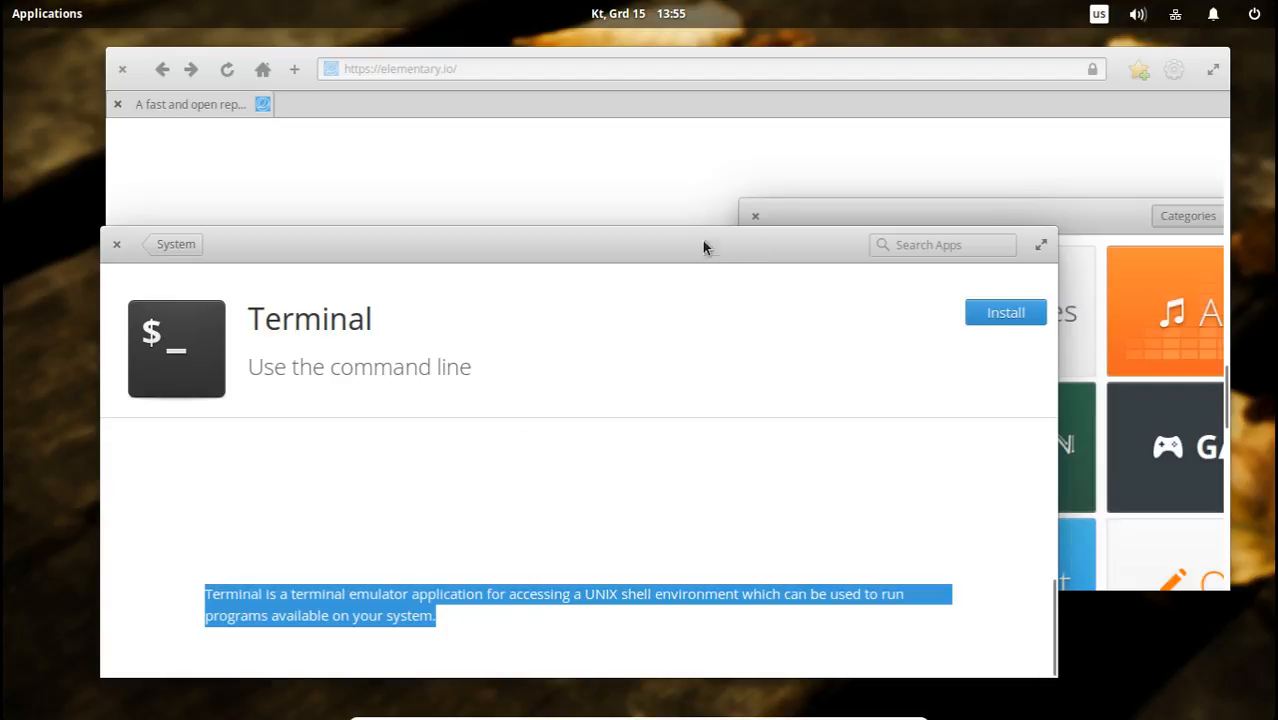
pyautogui.moveTo(703, 247); pyautogui.dragTo(656, 140)
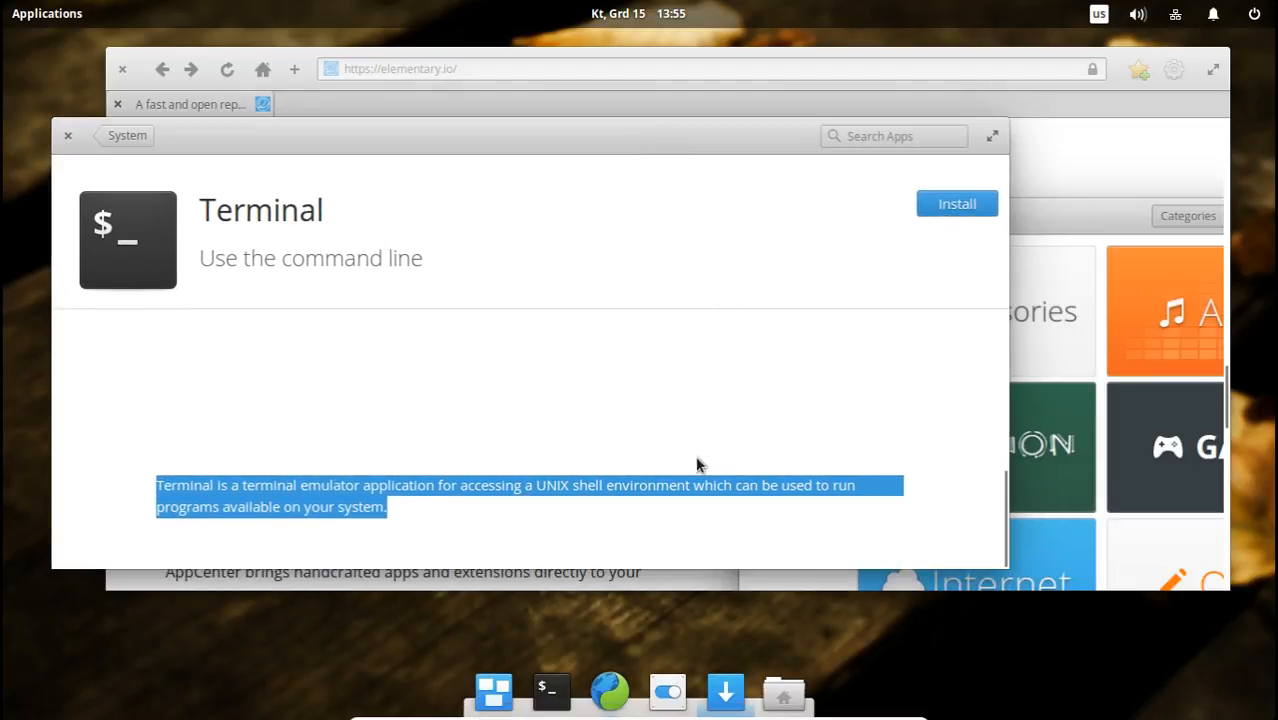
# Launch the Terminal, return AppCenter to its System category and browse the remaining apps to the end of the list.
pyautogui.click(558, 692)
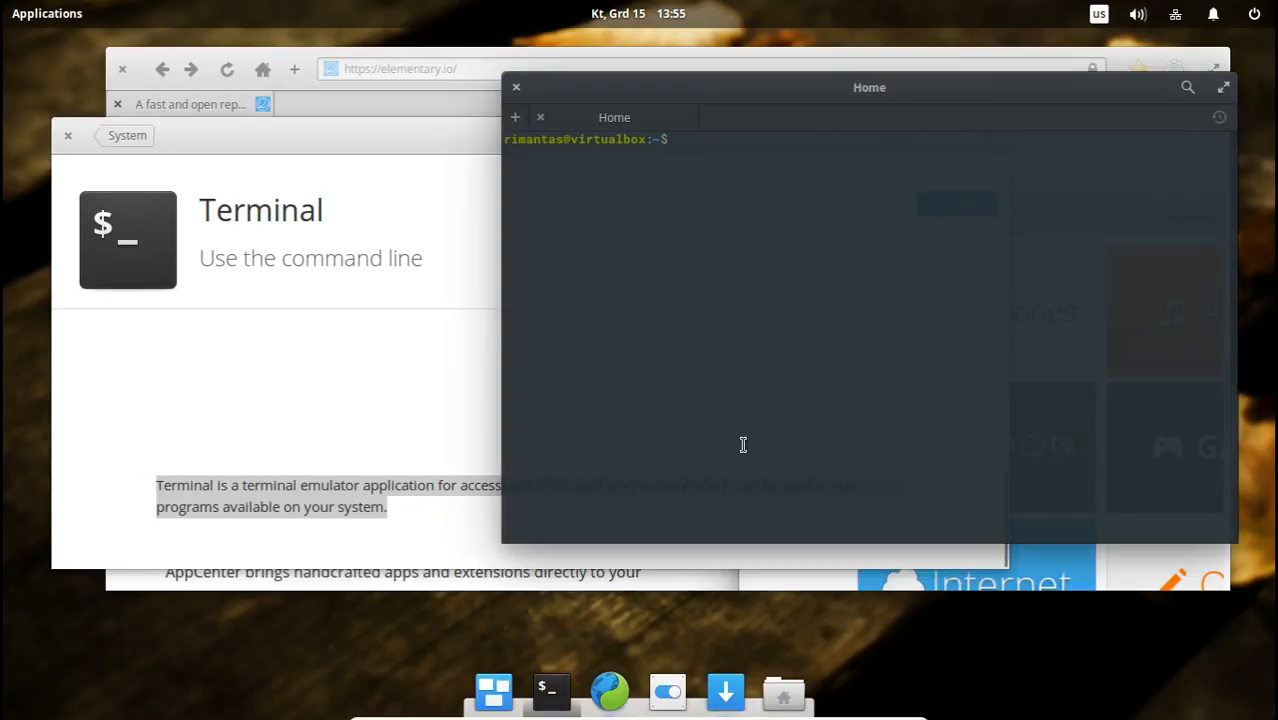
pyautogui.click(403, 335)
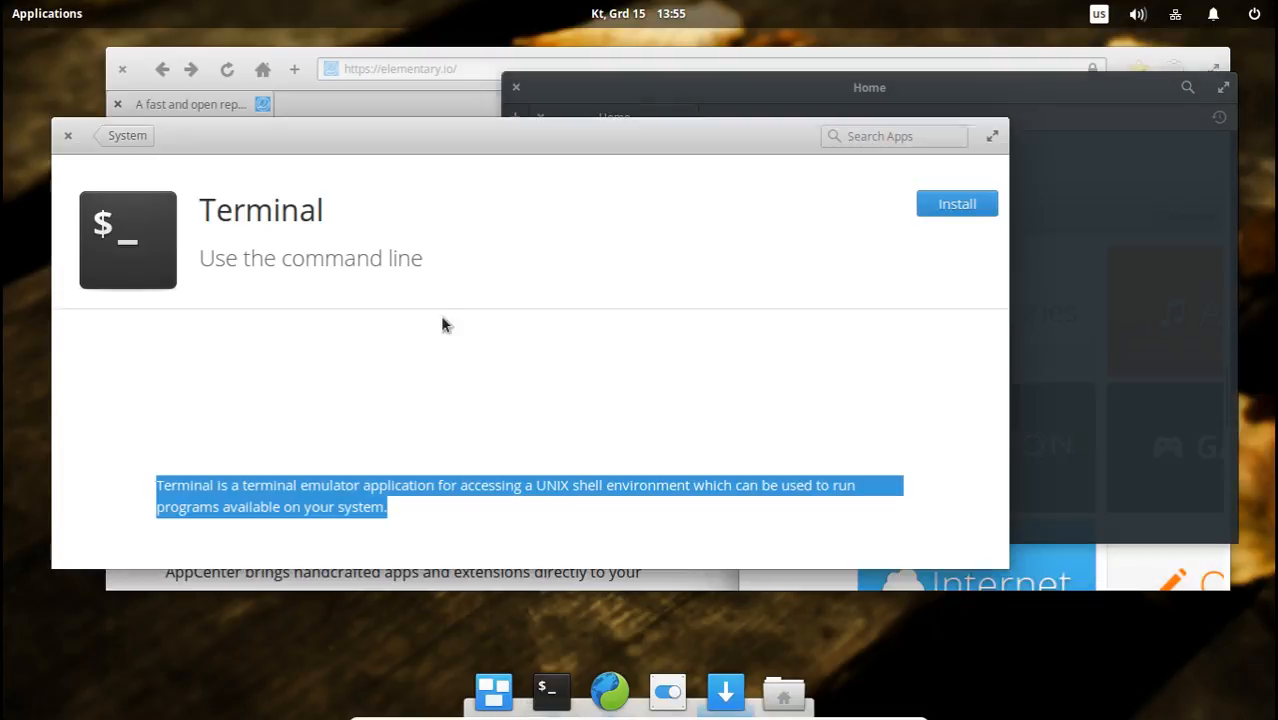
pyautogui.click(118, 143)
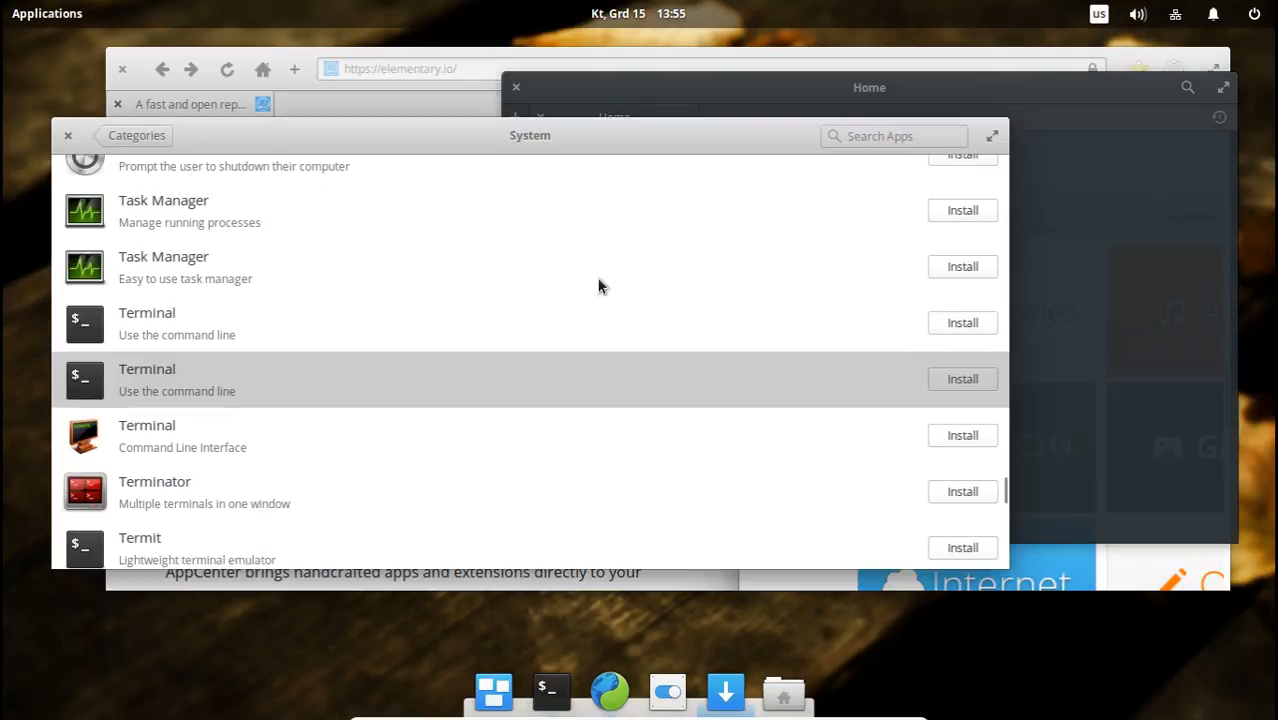
pyautogui.scroll(-10, 648, 452)
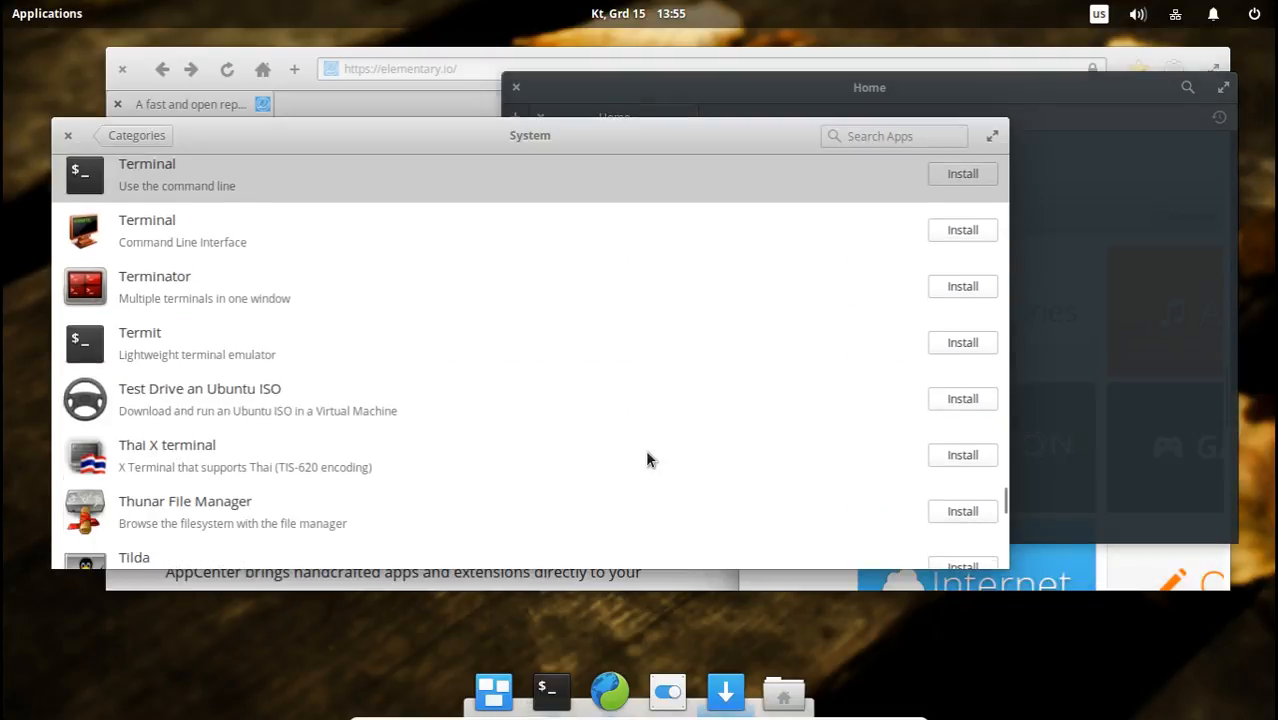
pyautogui.scroll(-5, 650, 462)
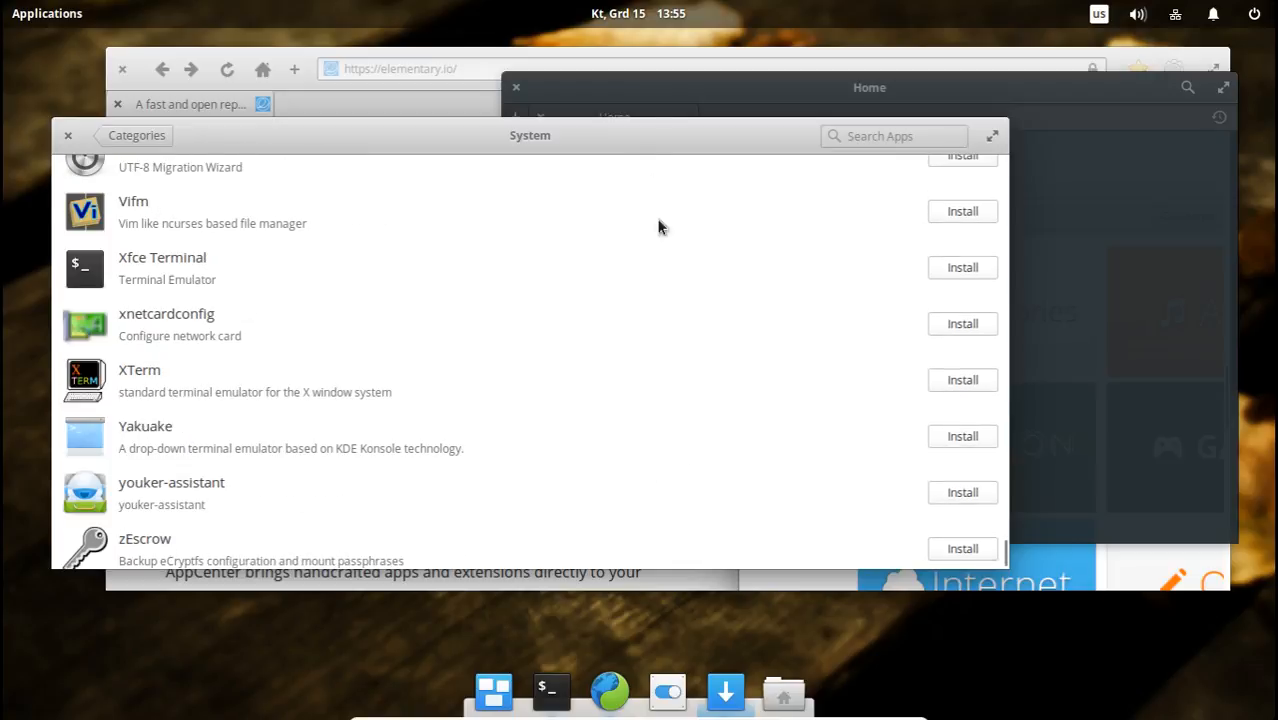
# Move the AppCenter window lower on the desktop and return from the System list to the category overview.
pyautogui.moveTo(645, 135); pyautogui.dragTo(698, 194)
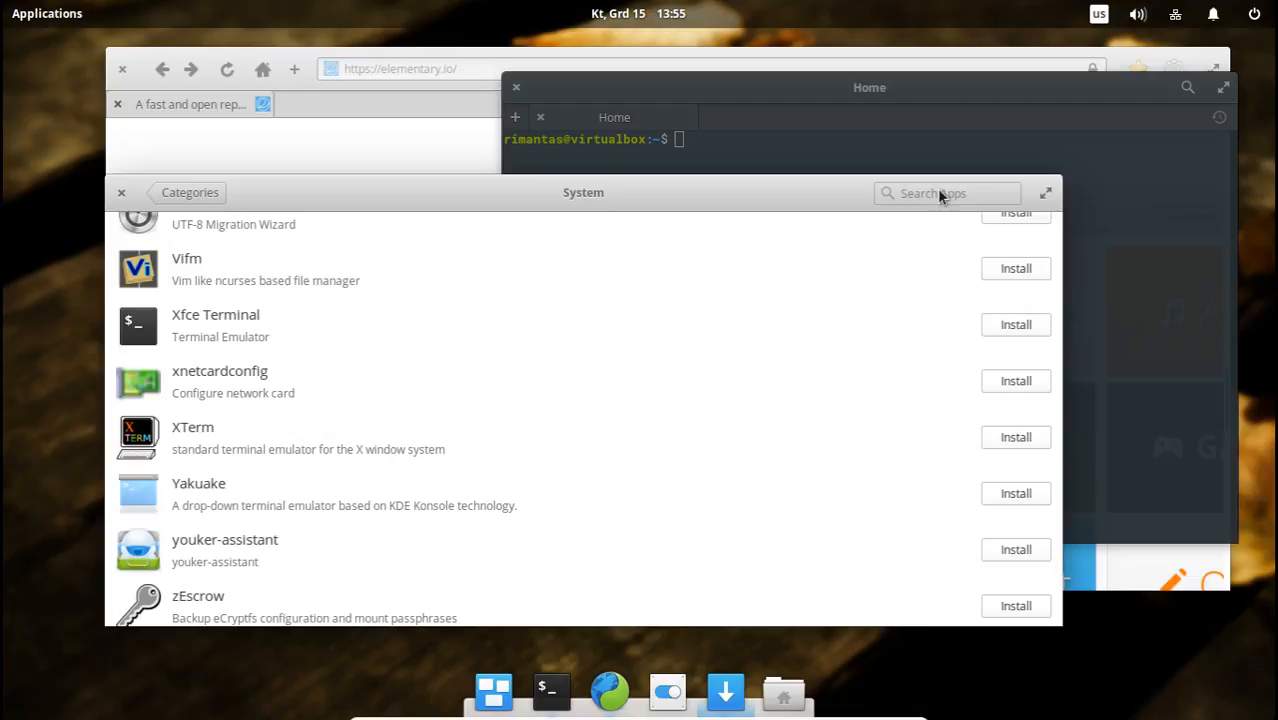
pyautogui.scroll(6, 859, 320)
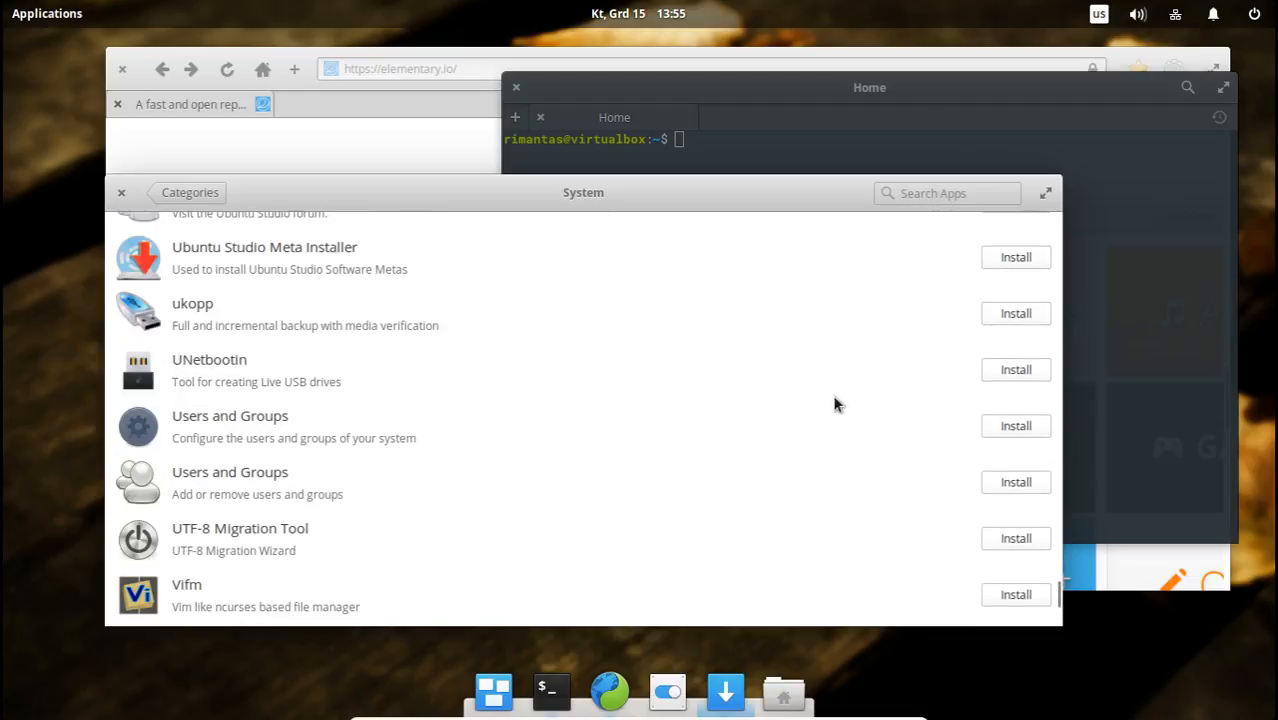
pyautogui.scroll(3, 790, 385)
pyautogui.click(212, 196)
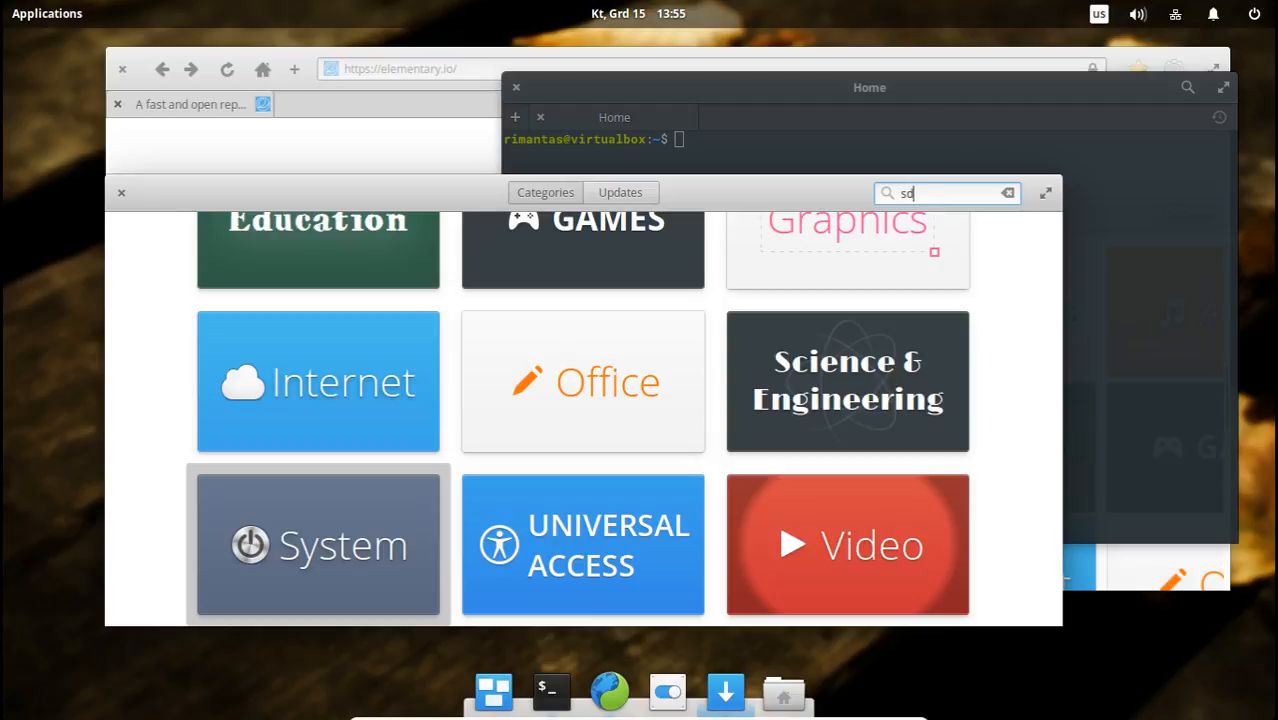
# Search AppCenter for "sdfsdfsdf", clear the search, and view the Office category's app list before returning to the category overview.
pyautogui.write('sdfsdfsdf')
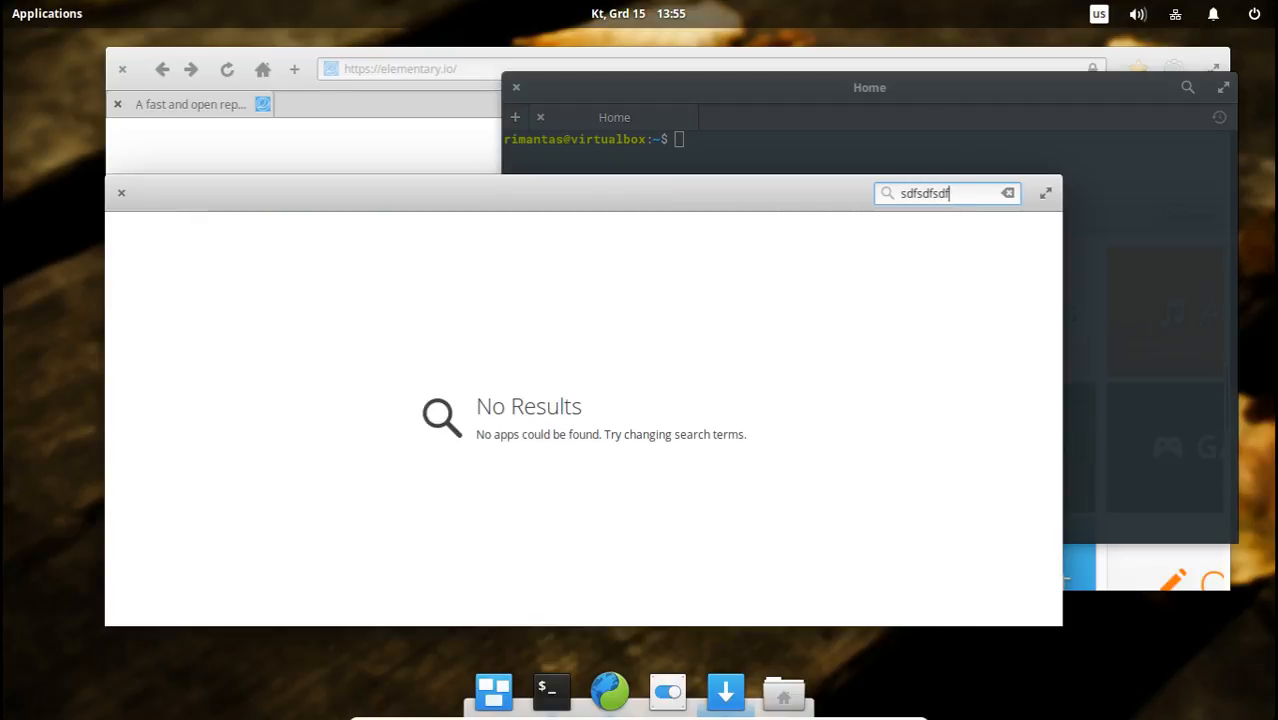
pyautogui.click(1007, 193)
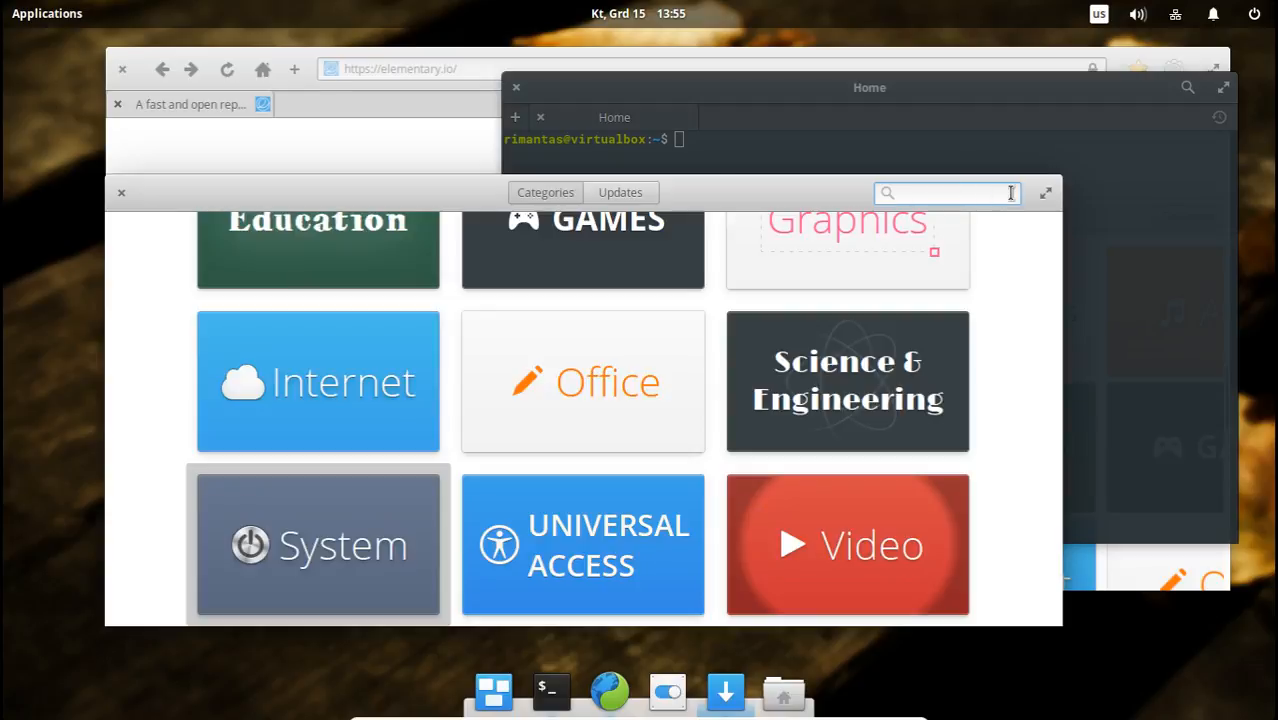
pyautogui.click(585, 389)
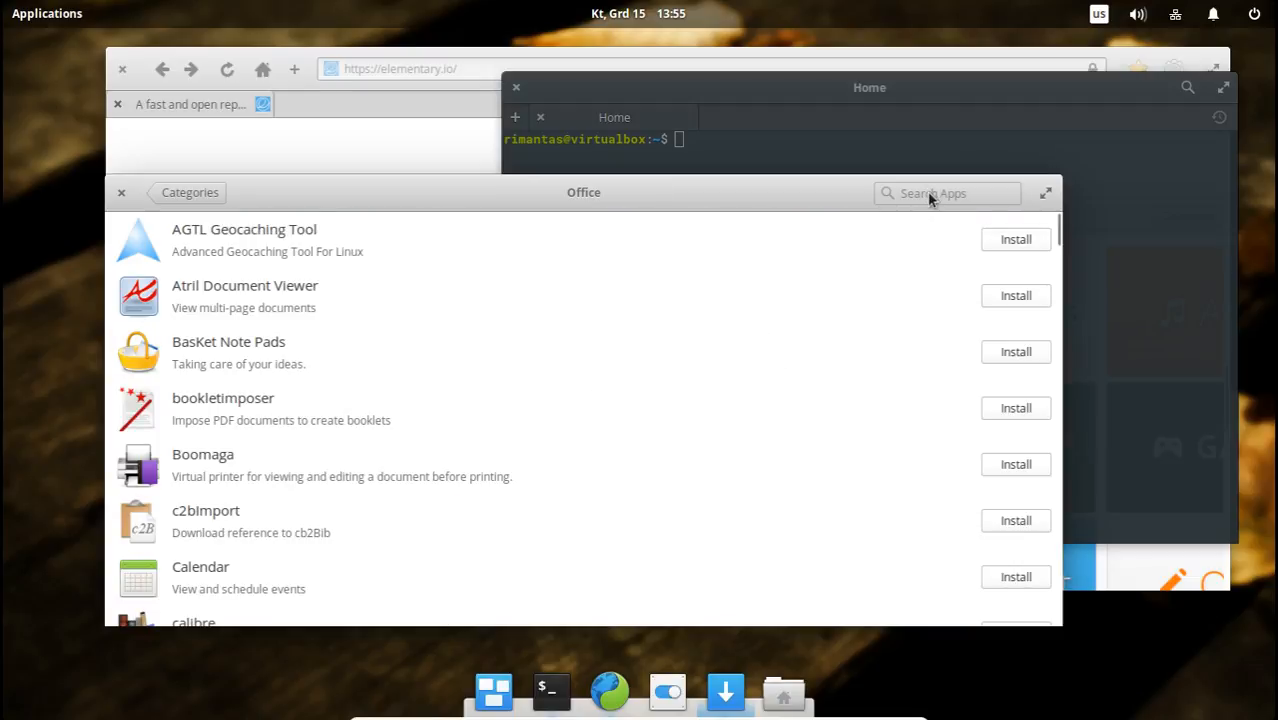
pyautogui.click(190, 193)
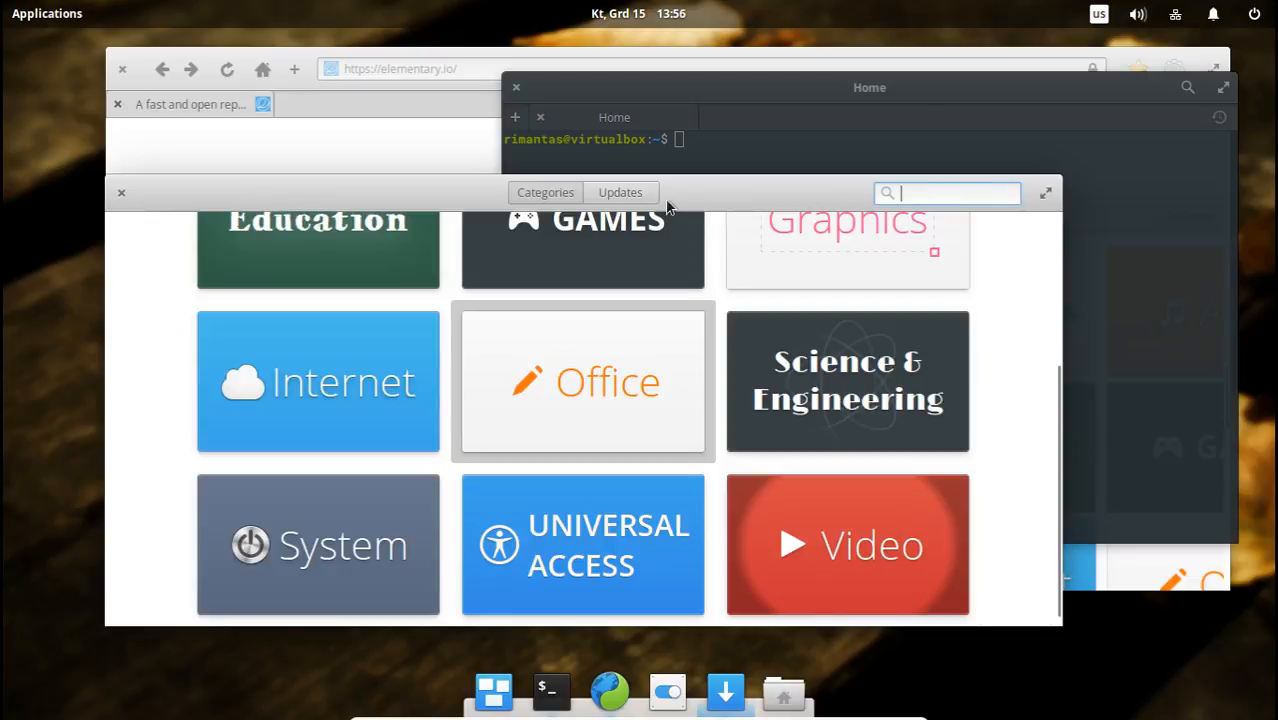
# View AppCenter's Updates page and shift the AppCenter window slightly on the desktop.
pyautogui.click(622, 193)
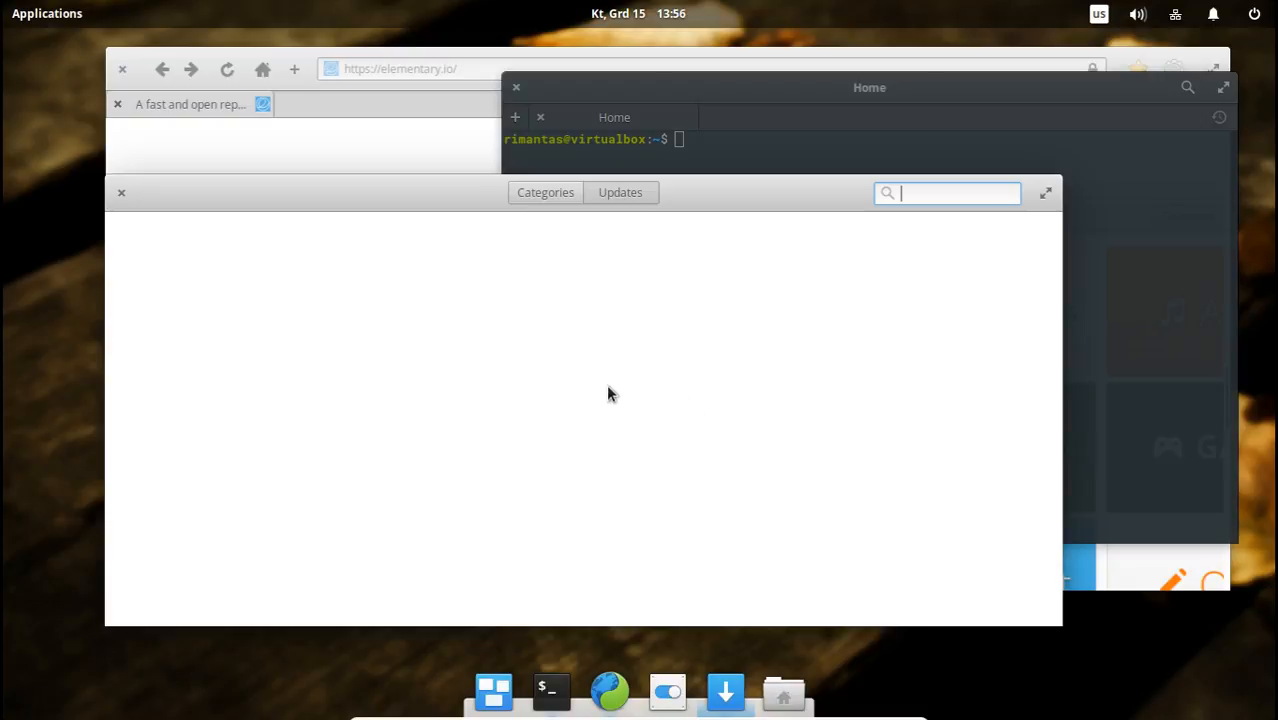
pyautogui.moveTo(556, 191); pyautogui.dragTo(403, 185)
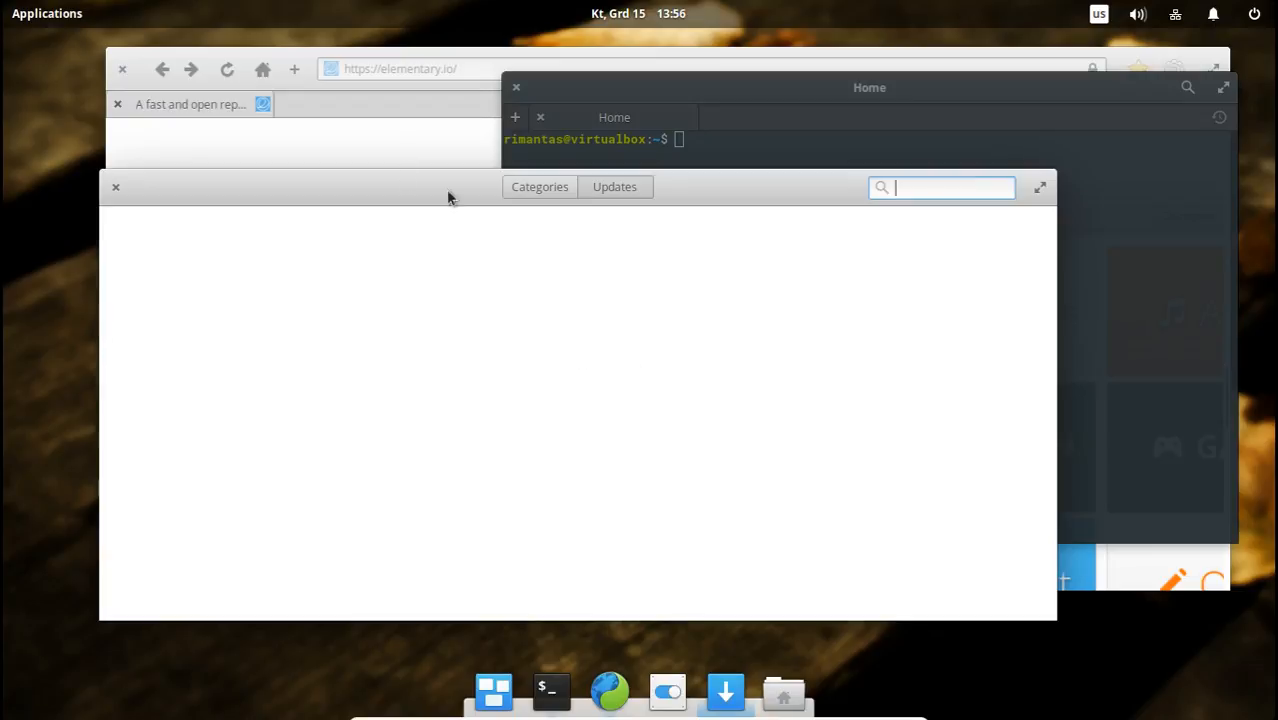
# Bring the elementary.io browser window forward, maximize and restore it, and close it.
pyautogui.click(386, 147)
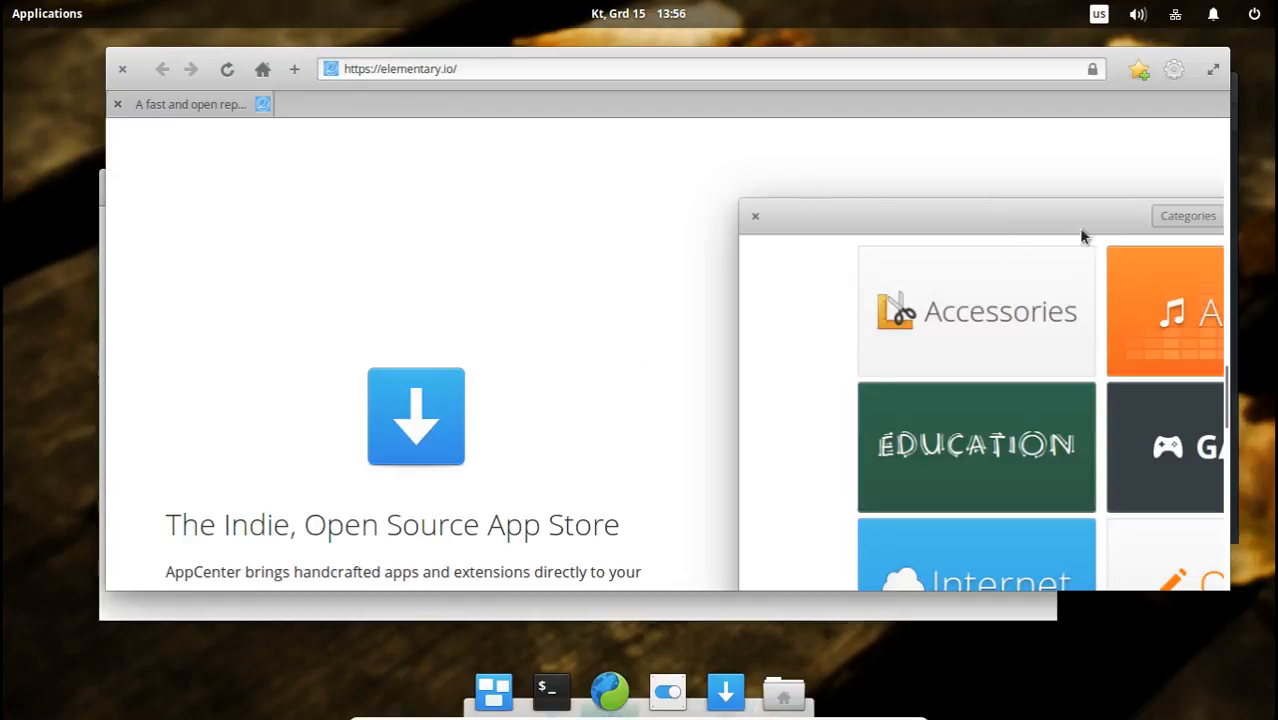
pyautogui.click(1214, 70)
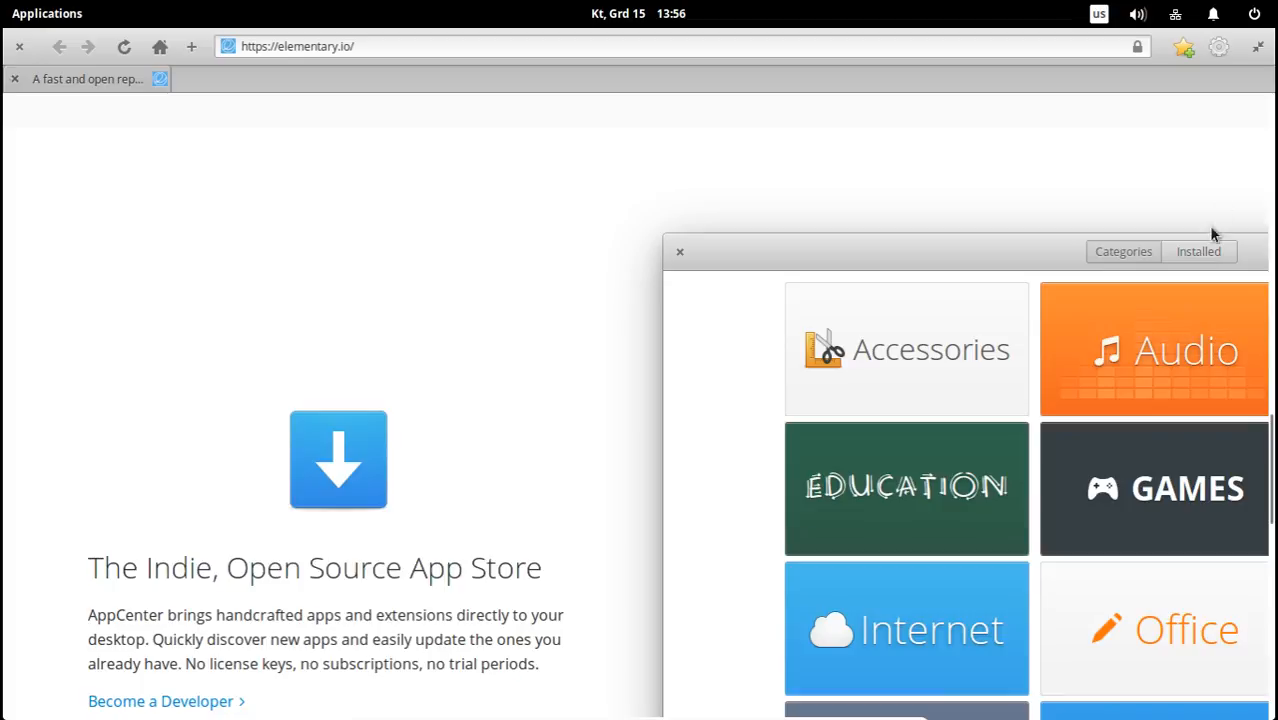
pyautogui.click(1258, 46)
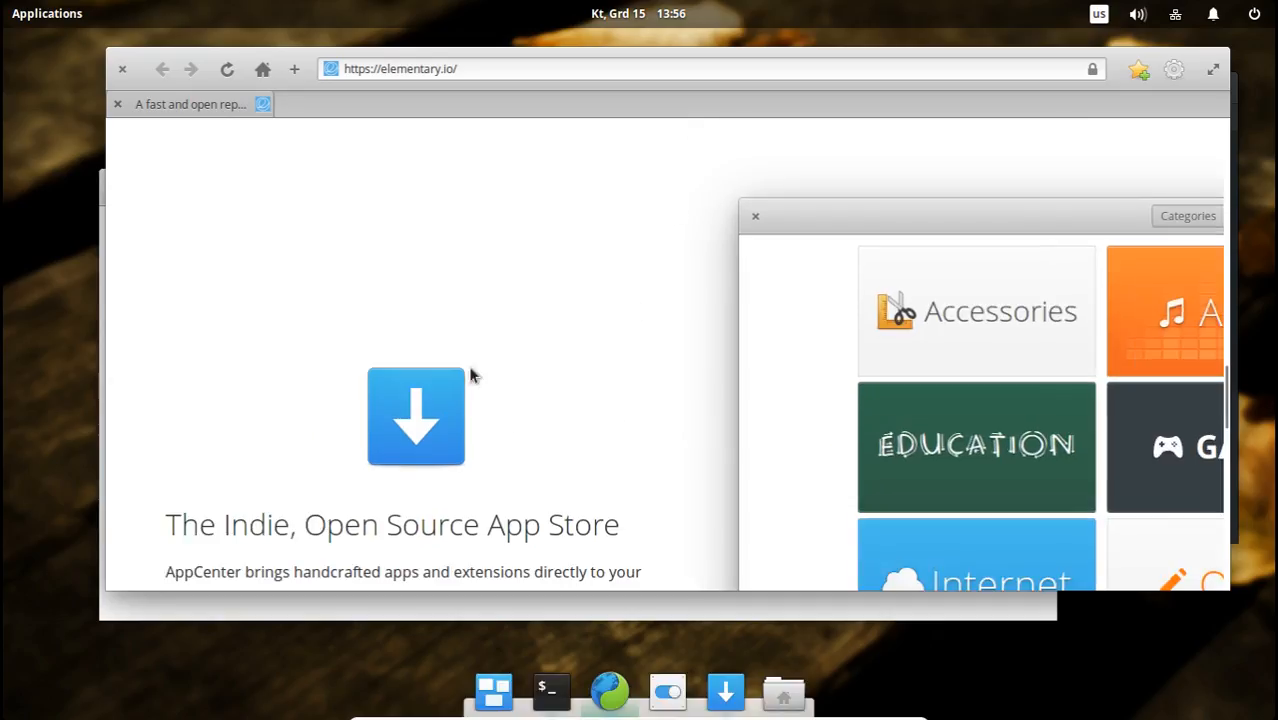
pyautogui.click(123, 71)
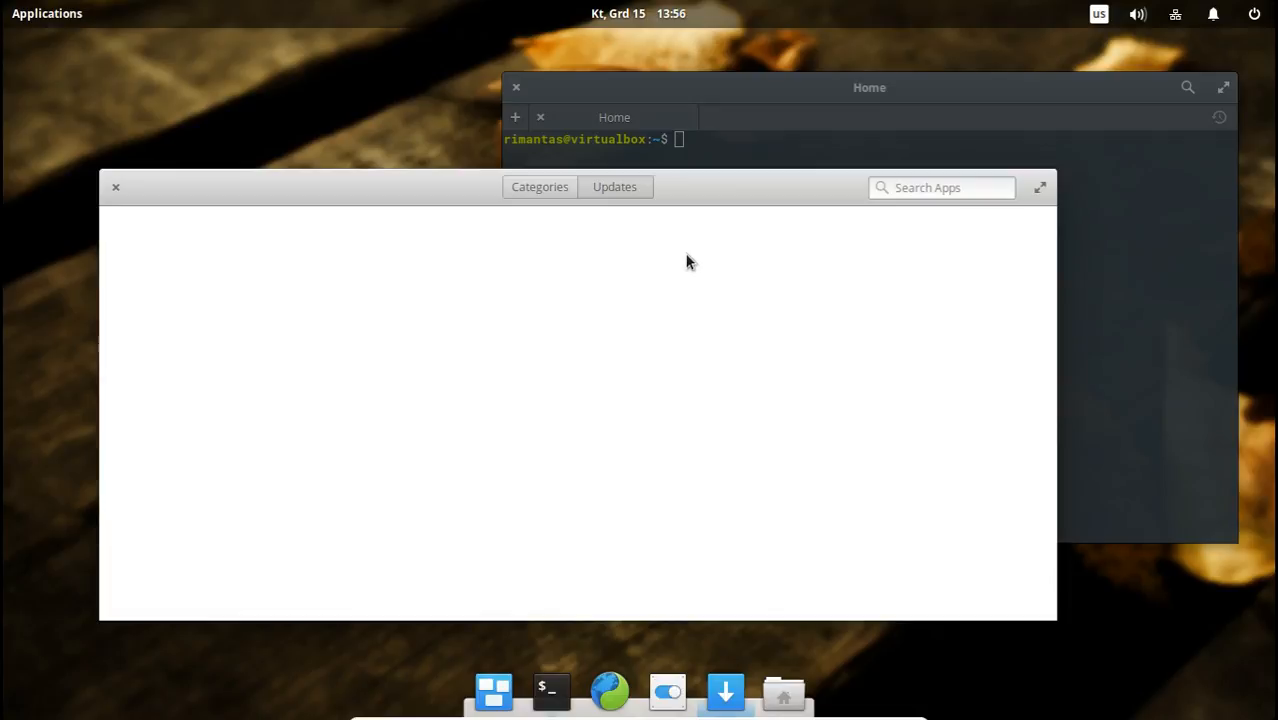
# Look over AppCenter's full category overview, and close both the AppCenter and Terminal windows.
pyautogui.click(512, 188)
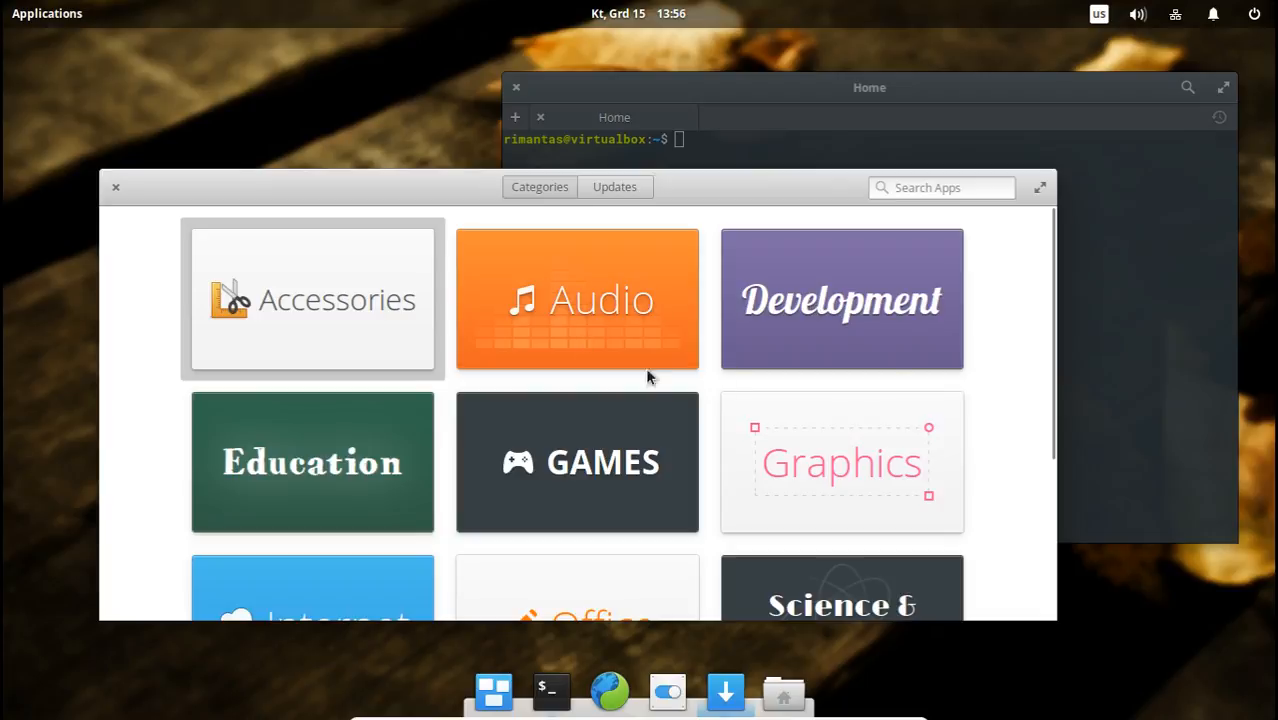
pyautogui.scroll(-5, 1012, 380)
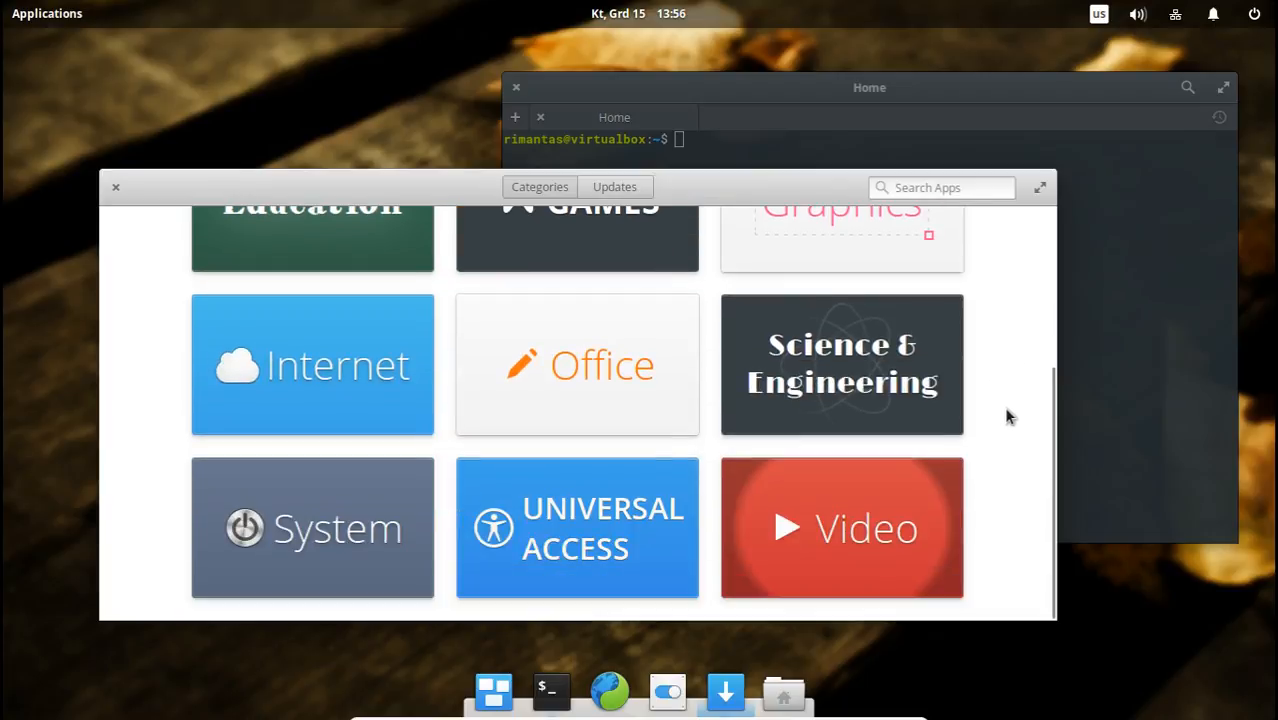
pyautogui.scroll(5, 1007, 411)
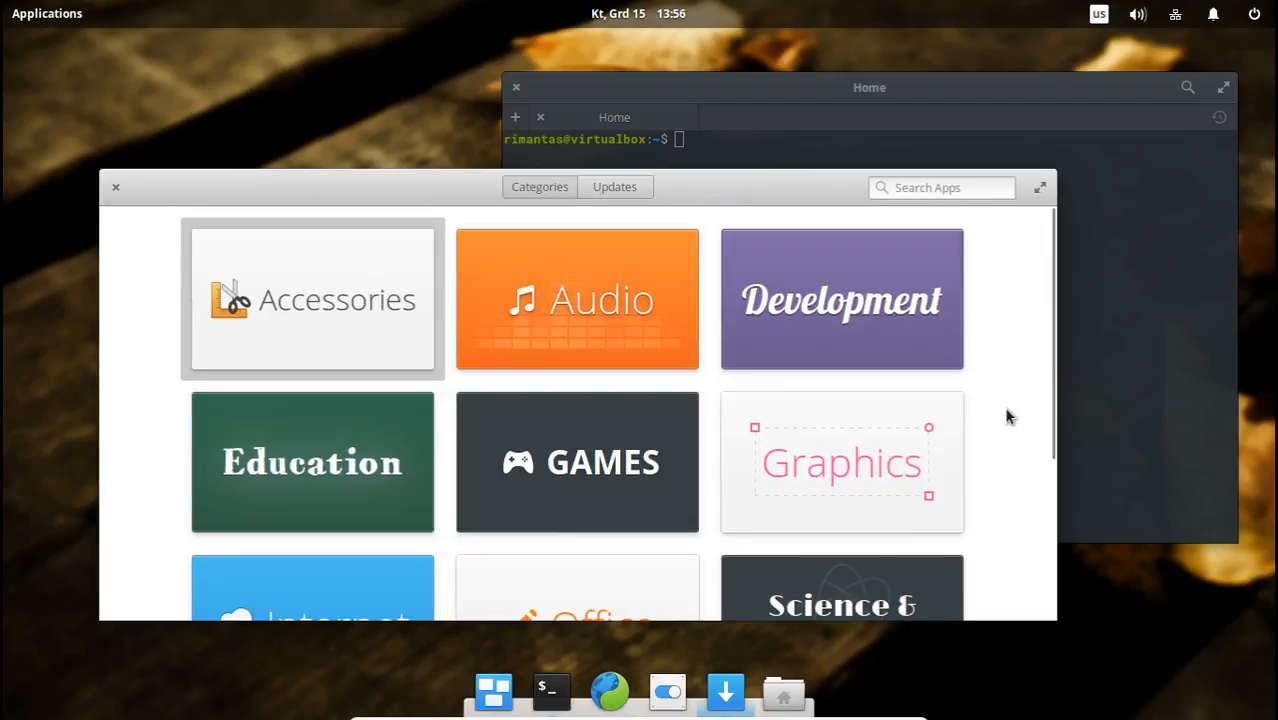
pyautogui.click(115, 190)
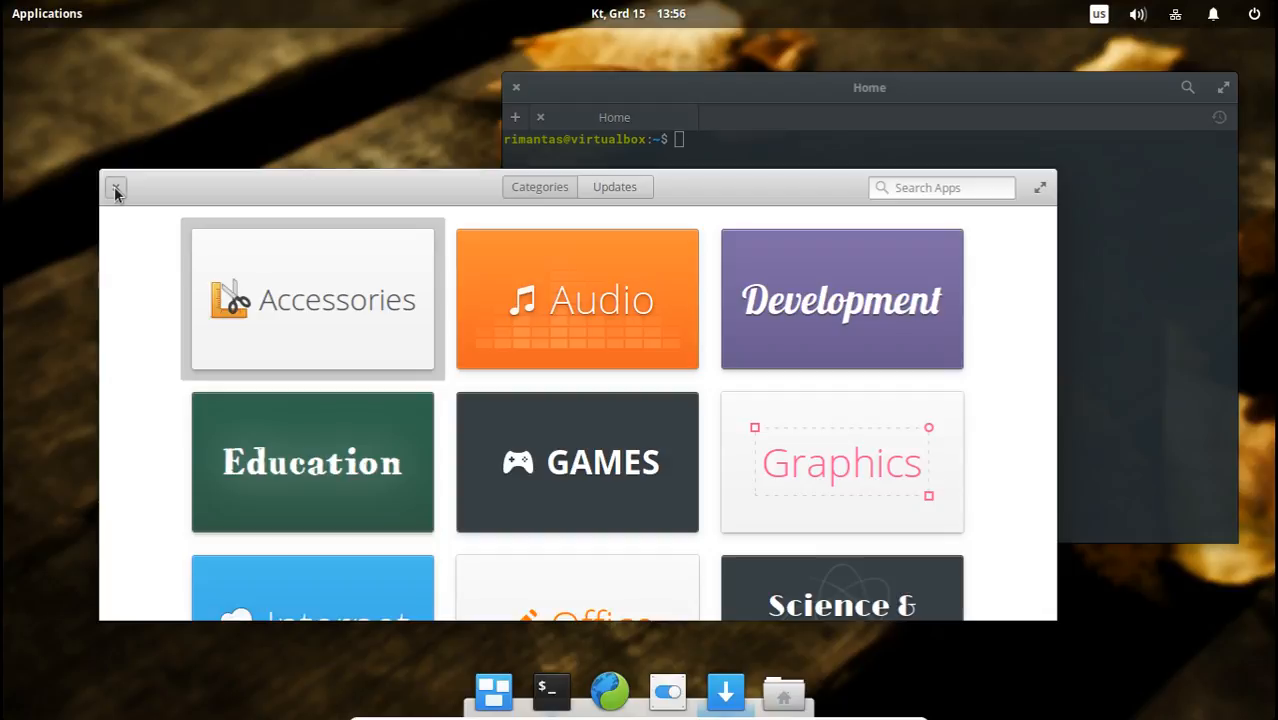
pyautogui.click(516, 88)
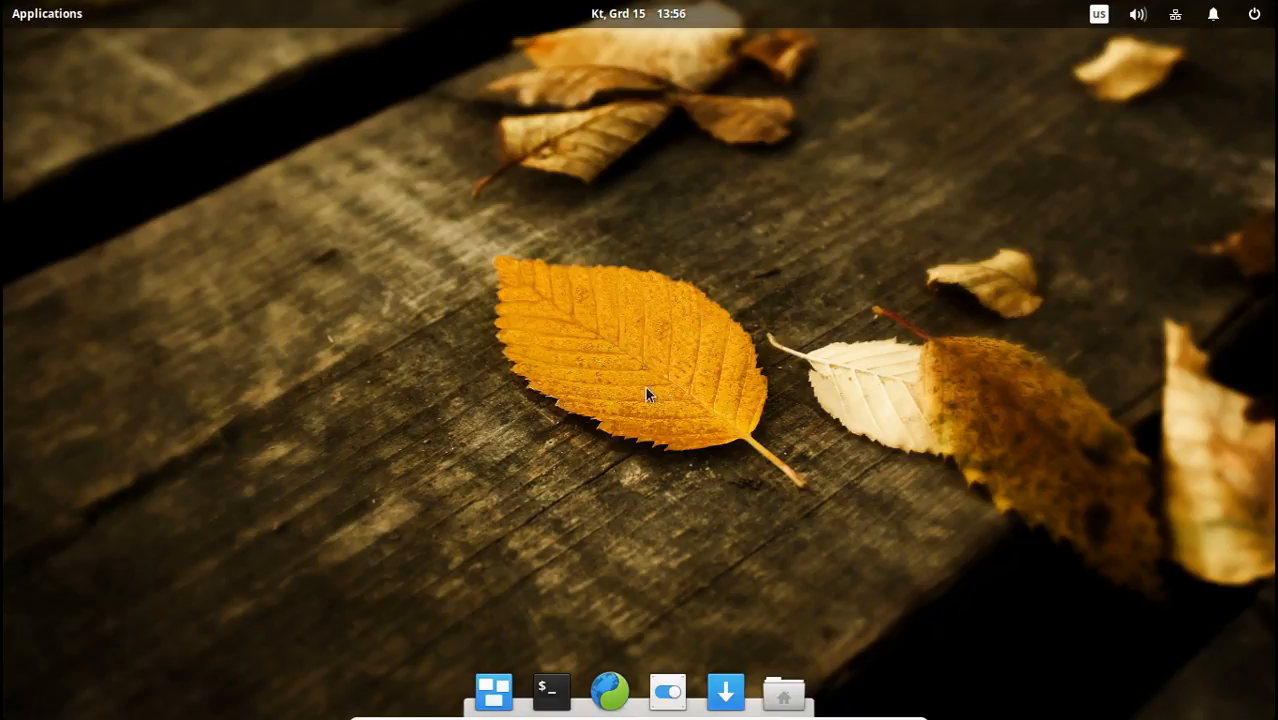
# Open a new Terminal window and move it around the desktop to show its transparency.
pyautogui.click(552, 690)
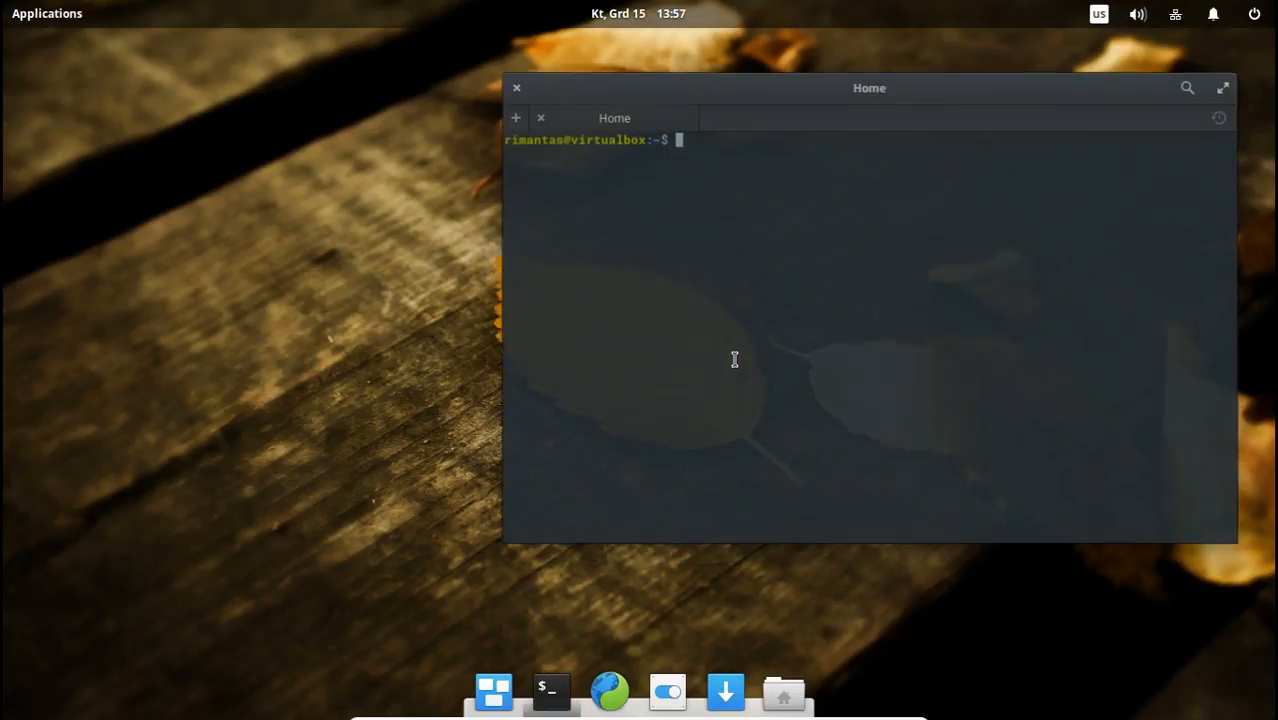
pyautogui.moveTo(780, 93); pyautogui.dragTo(582, 142)
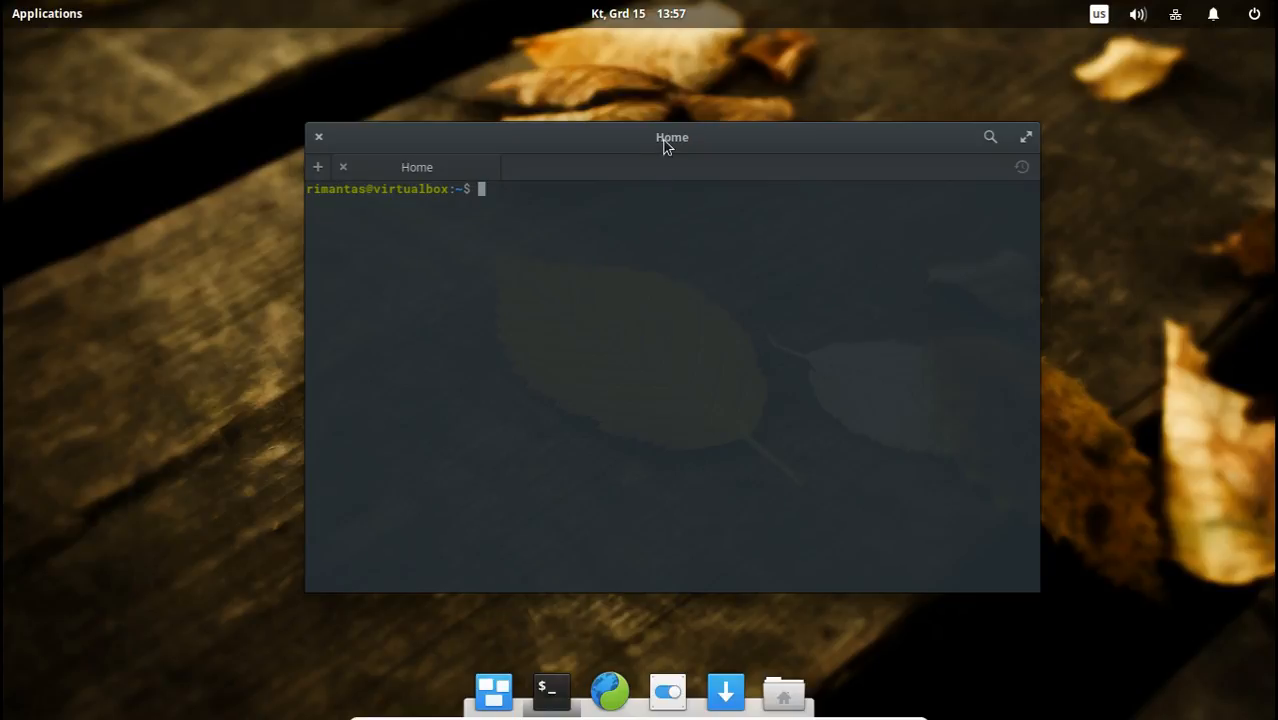
pyautogui.moveTo(667, 146); pyautogui.dragTo(667, 165)
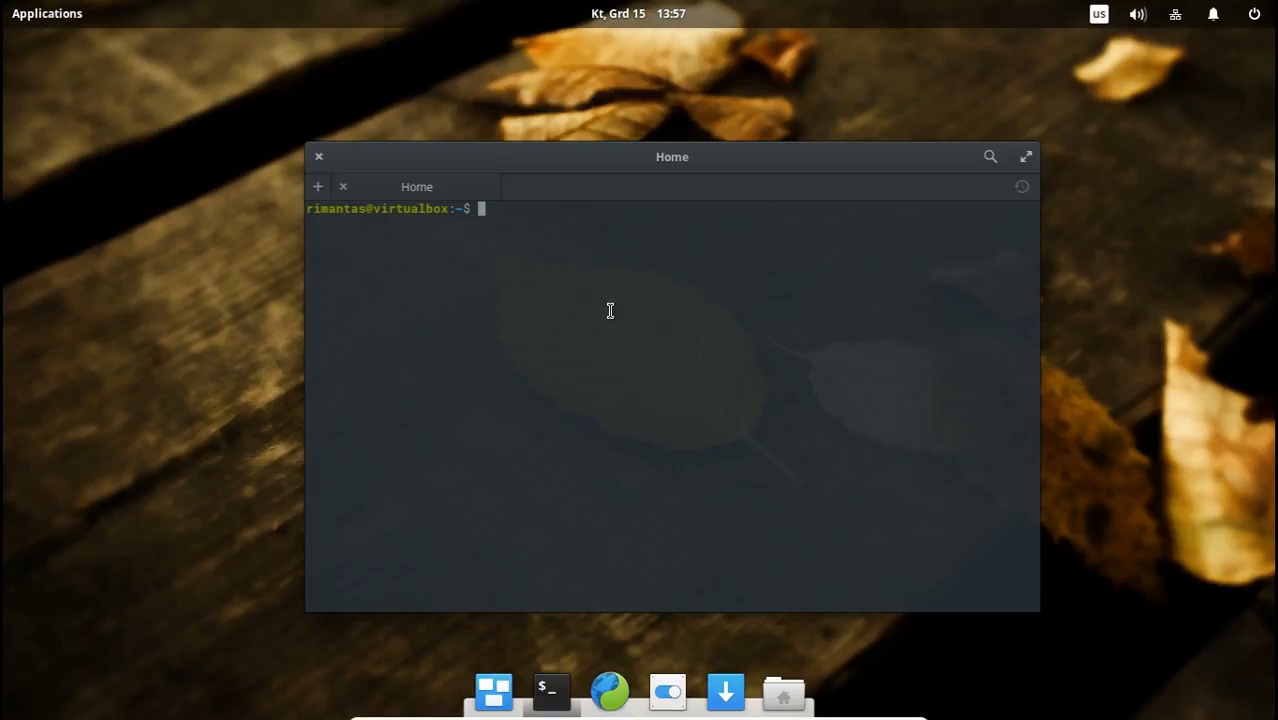
pyautogui.moveTo(655, 160); pyautogui.dragTo(812, 126)
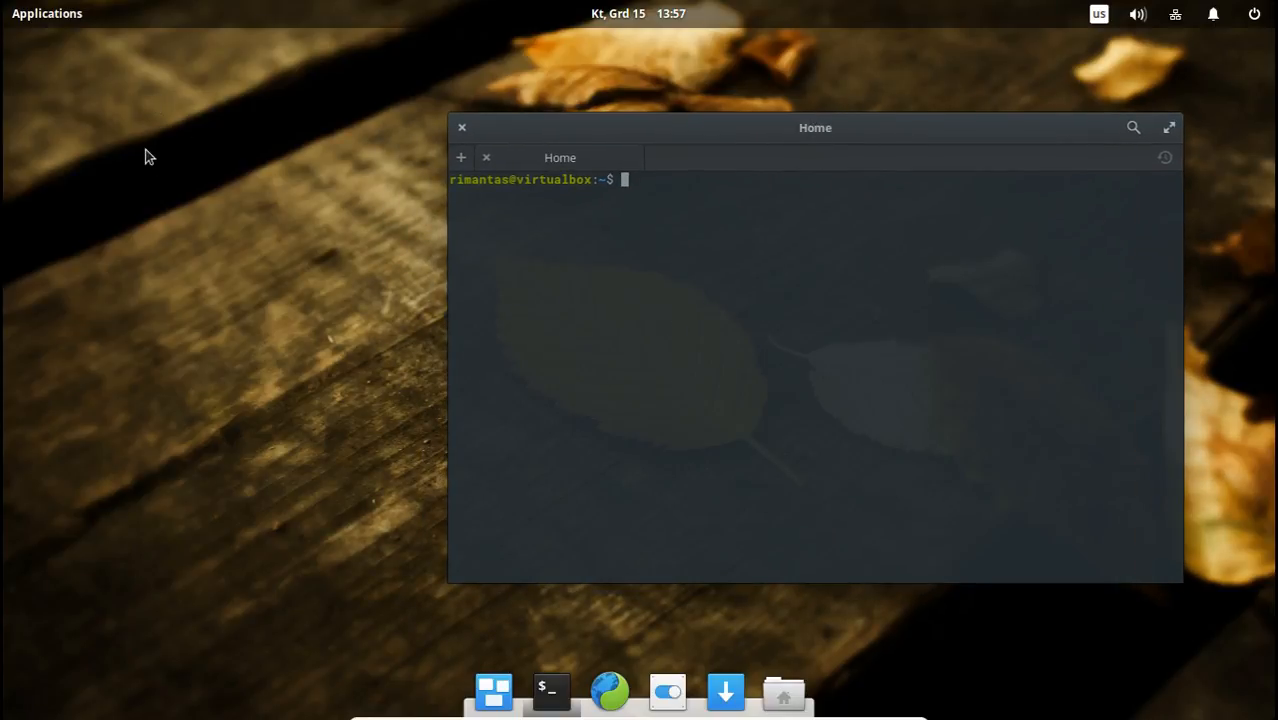
# View the Applications menu's Accessories category, dismiss the menu and move the Terminal window toward the desktop's centre.
pyautogui.click(60, 14)
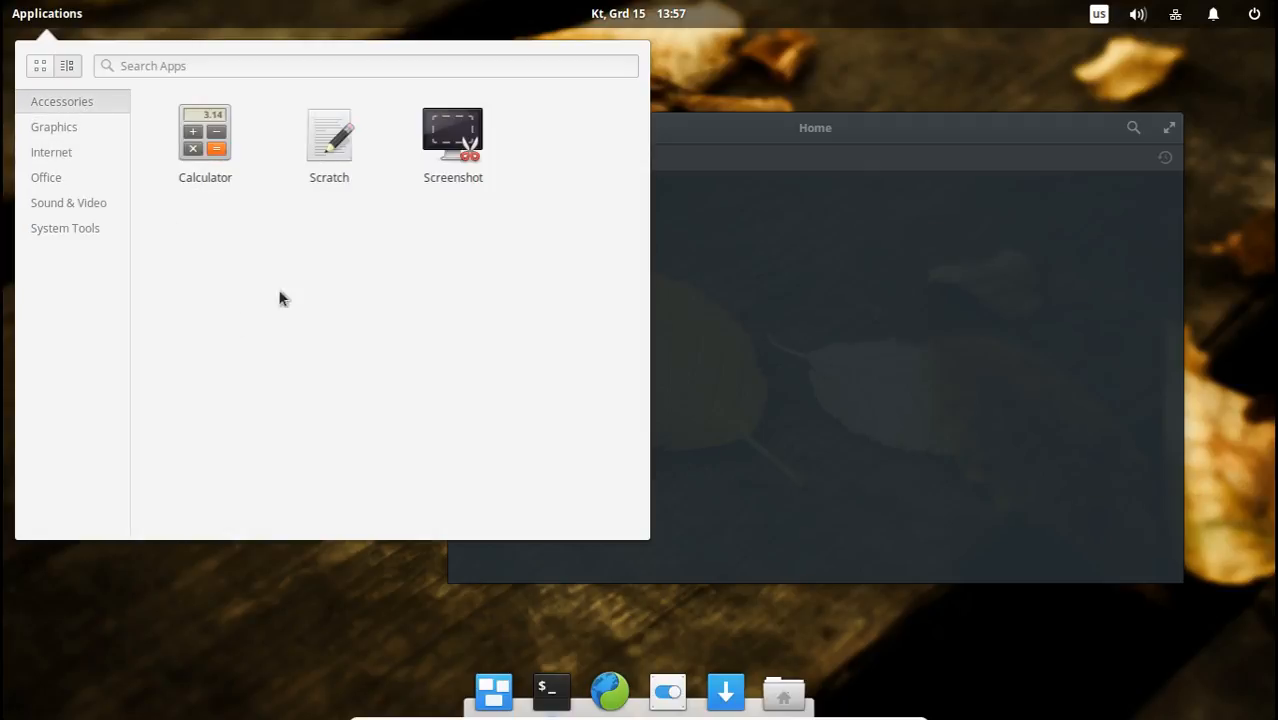
pyautogui.click(847, 118)
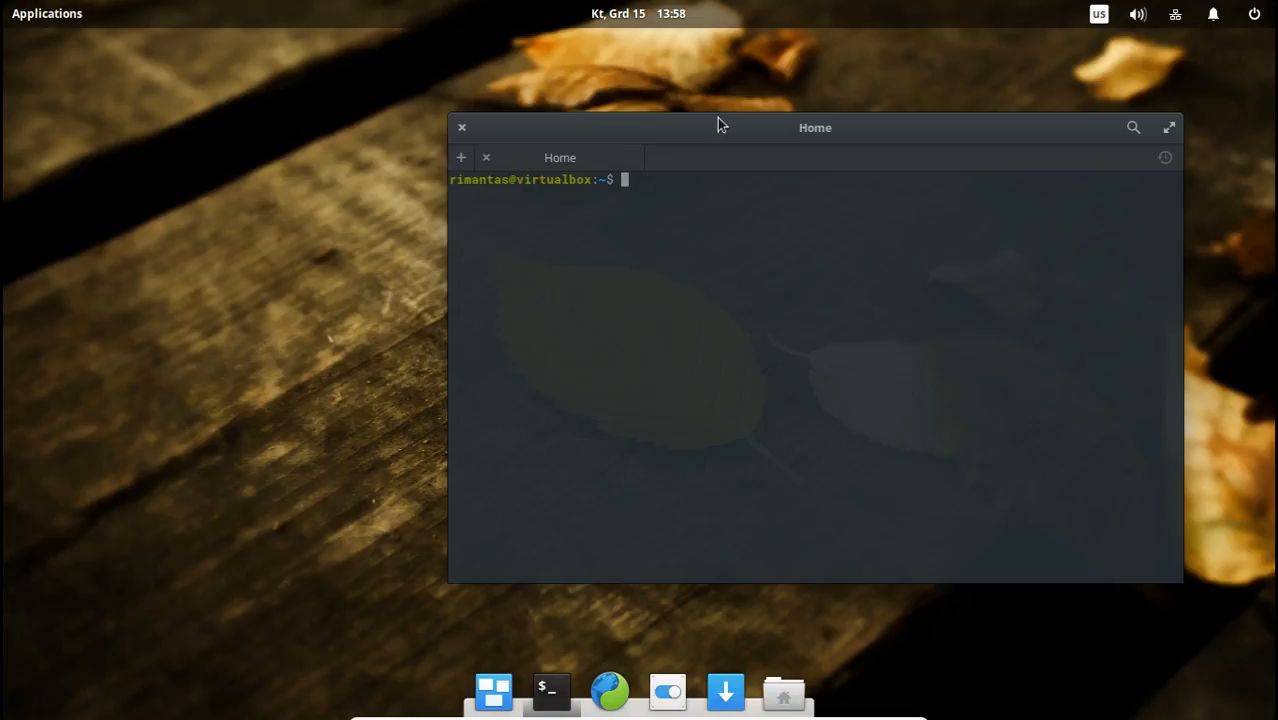
pyautogui.moveTo(751, 126); pyautogui.dragTo(645, 143)
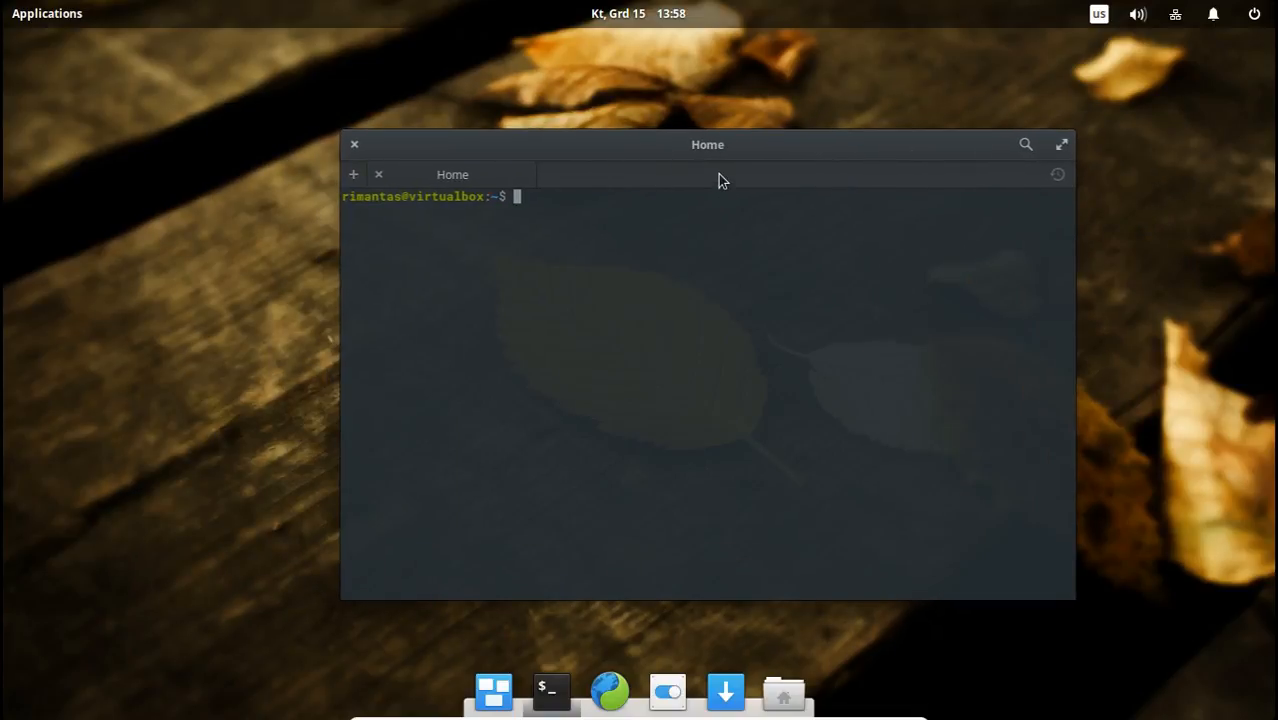
# Launch Scratch from the Accessories applications and move its window toward the desktop's upper-left area.
pyautogui.click(58, 12)
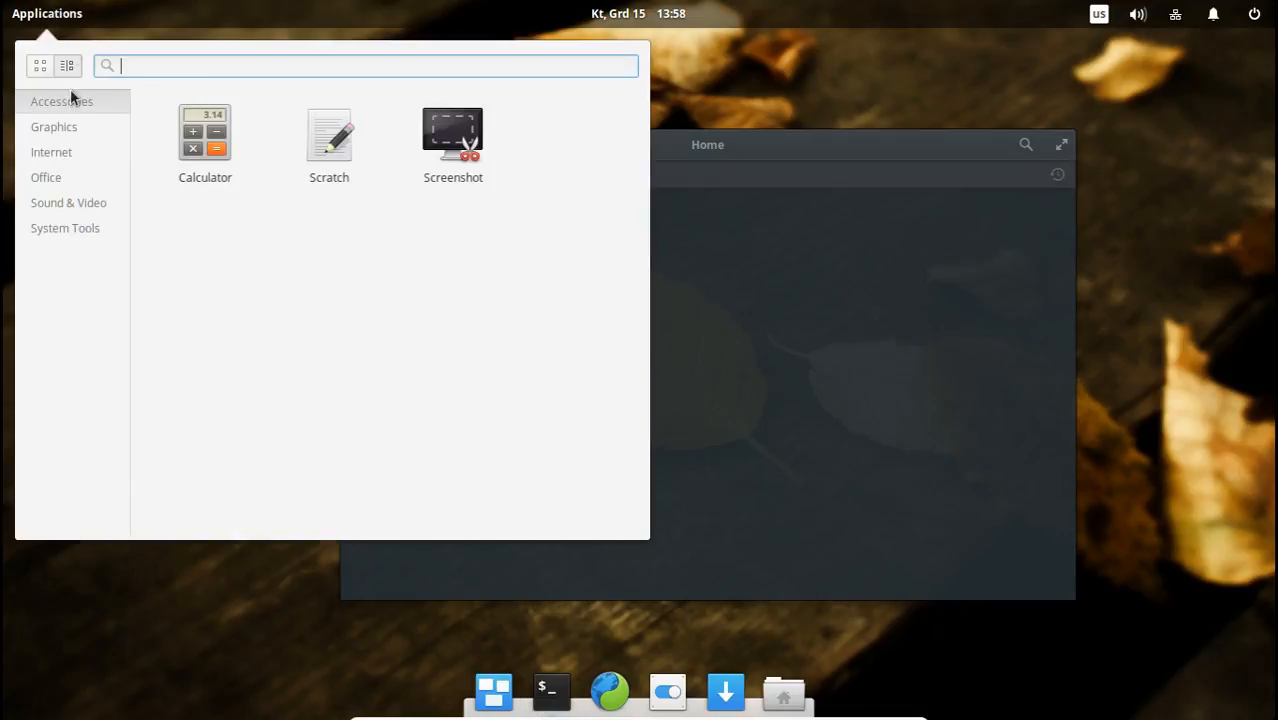
pyautogui.click(320, 136)
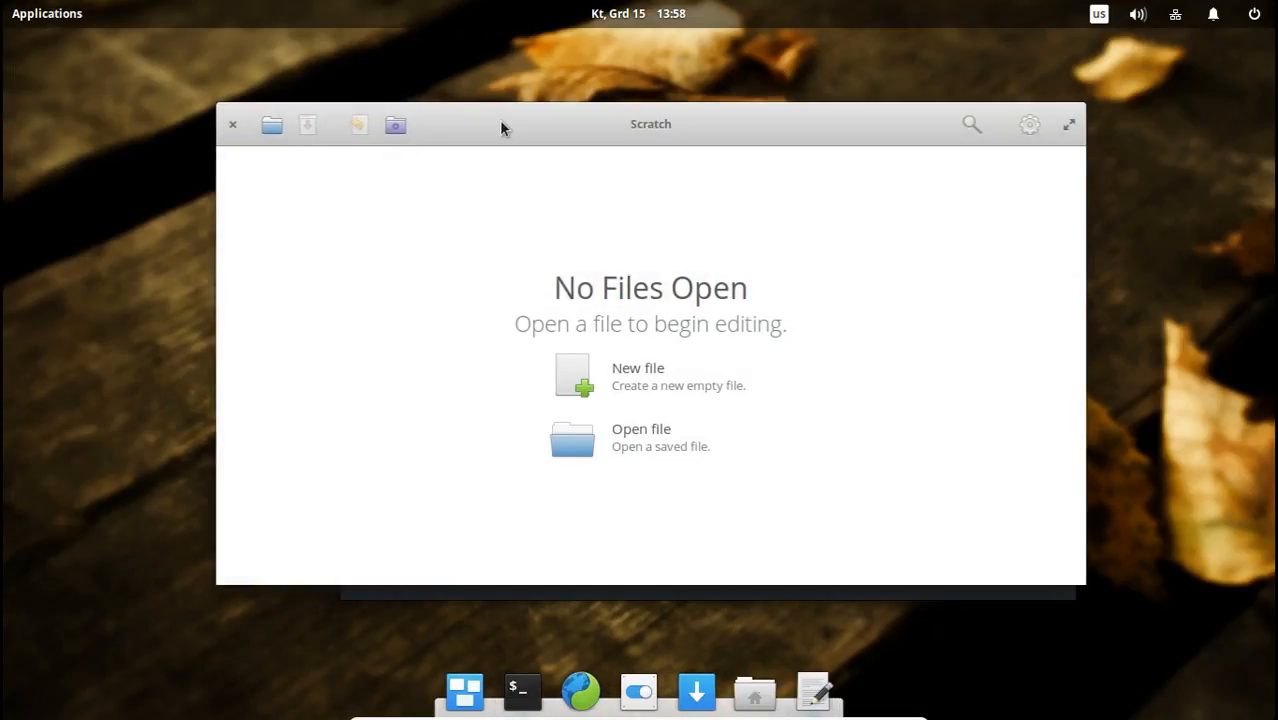
pyautogui.moveTo(501, 127); pyautogui.dragTo(314, 118)
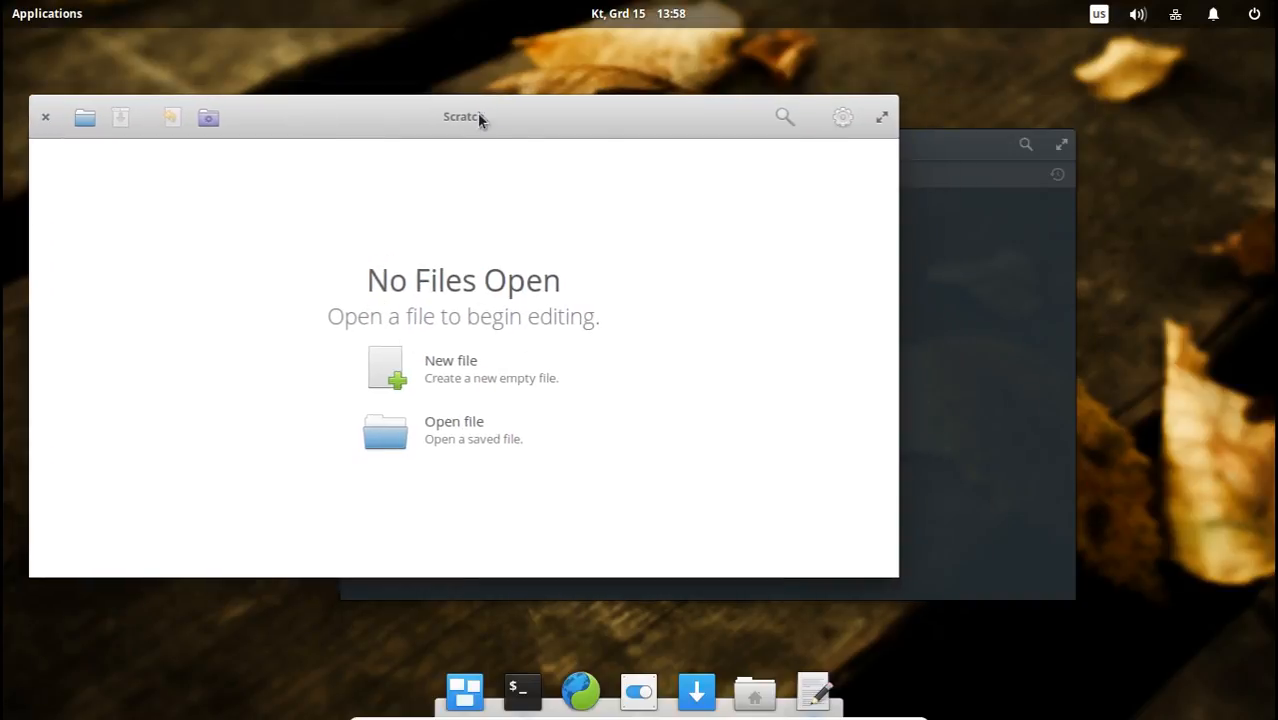
pyautogui.moveTo(479, 117); pyautogui.dragTo(507, 89)
# Move the Terminal window to the desktop's lower-right area and bring Scratch back to the front.
pyautogui.click(928, 170)
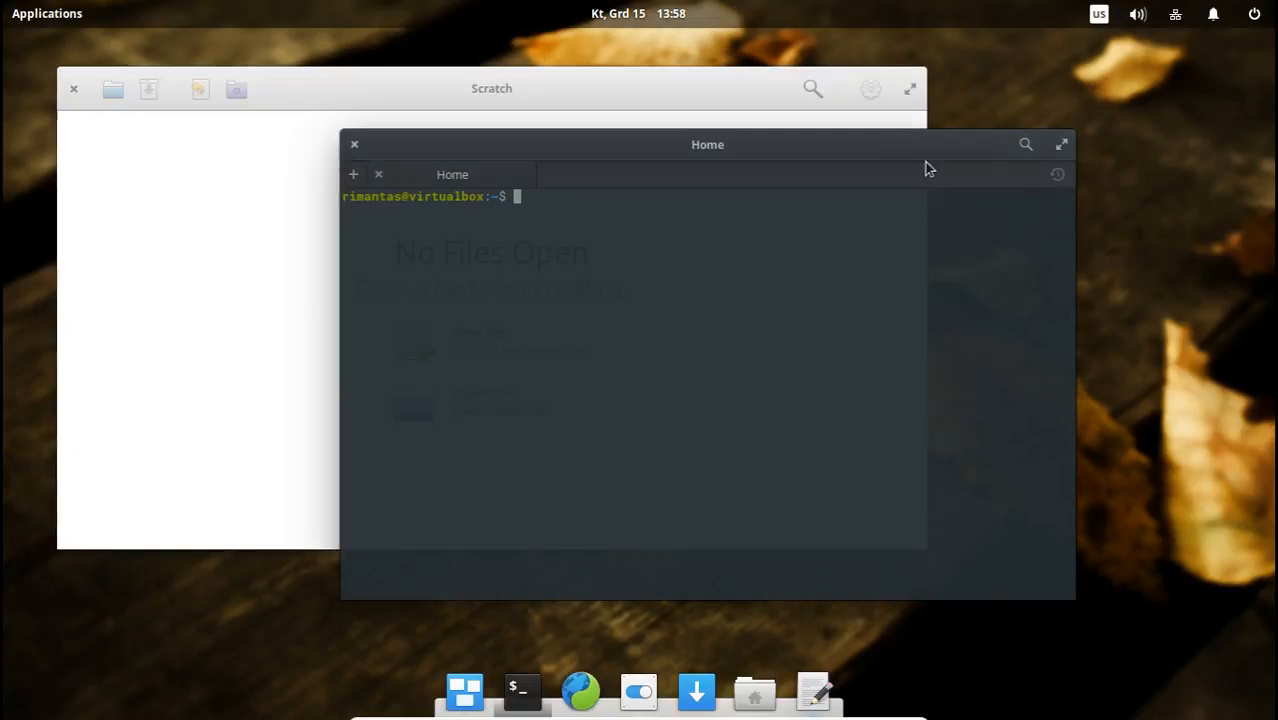
pyautogui.moveTo(703, 135); pyautogui.dragTo(873, 188)
pyautogui.click(380, 242)
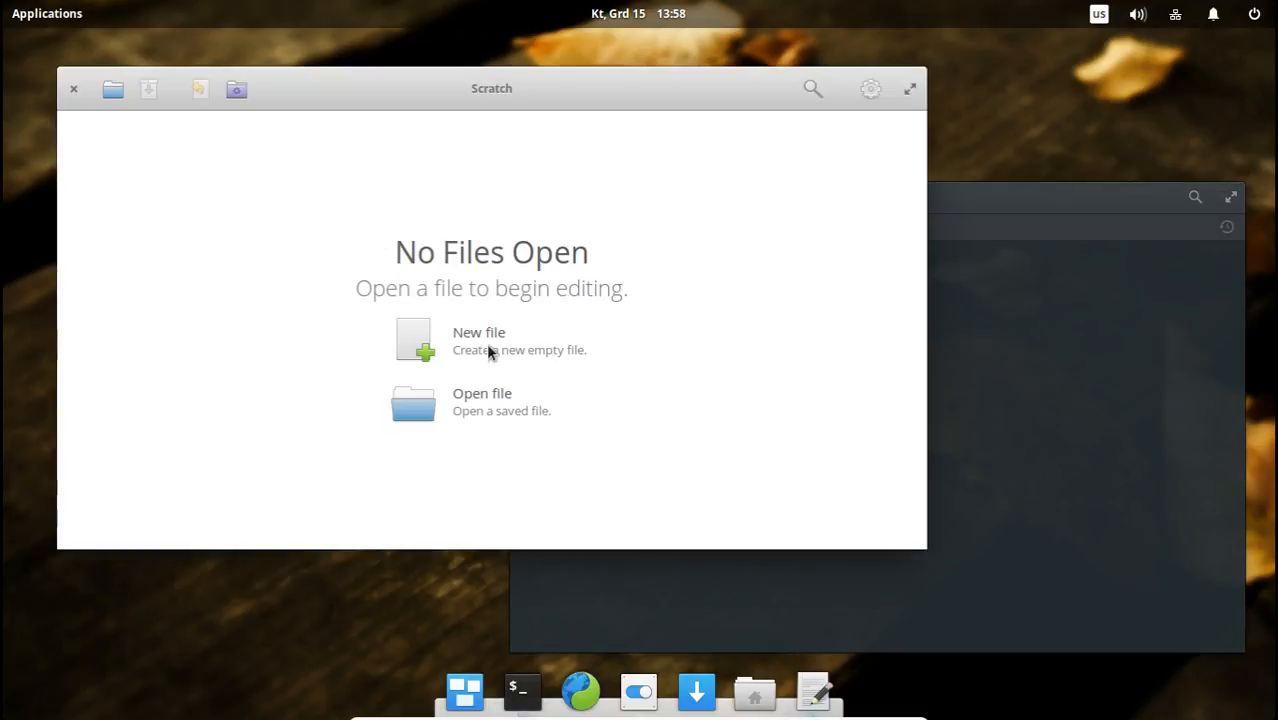
# Create a new empty file in Scratch, shift the Terminal window upward and move Scratch slightly toward the desktop's left edge.
pyautogui.click(488, 350)
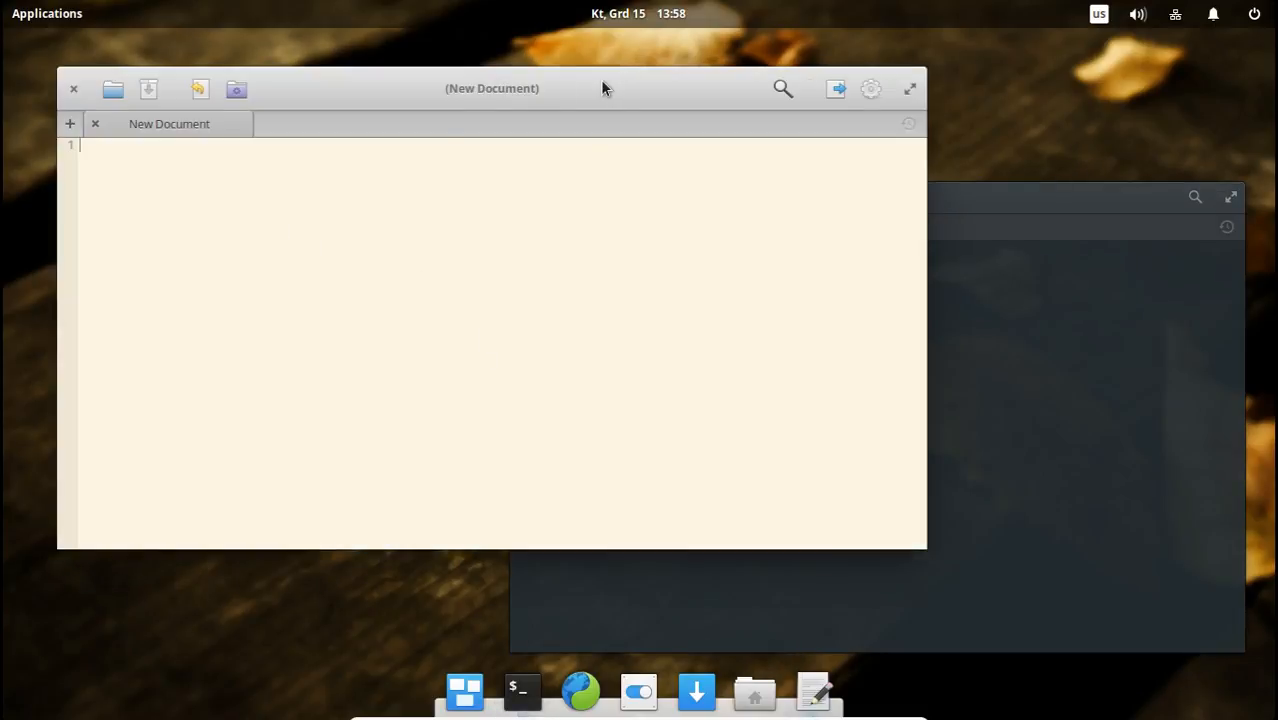
pyautogui.click(1076, 252)
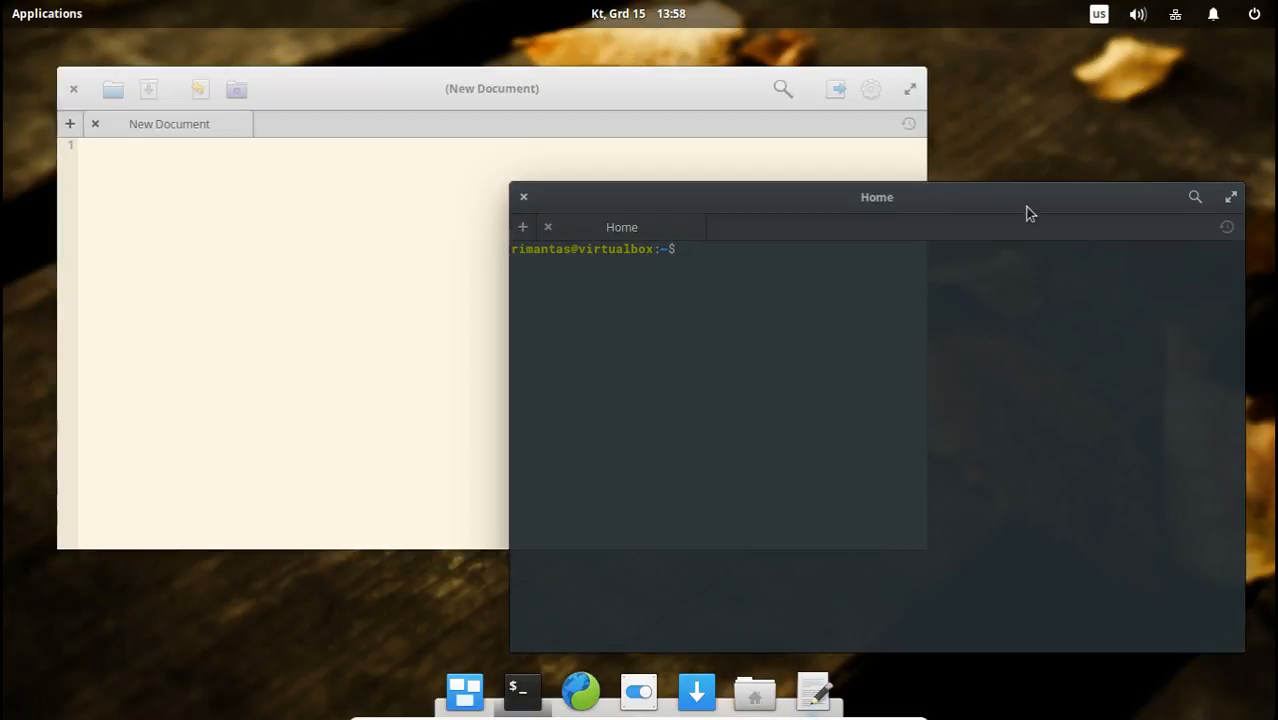
pyautogui.moveTo(1030, 213); pyautogui.dragTo(1043, 134)
pyautogui.click(408, 220)
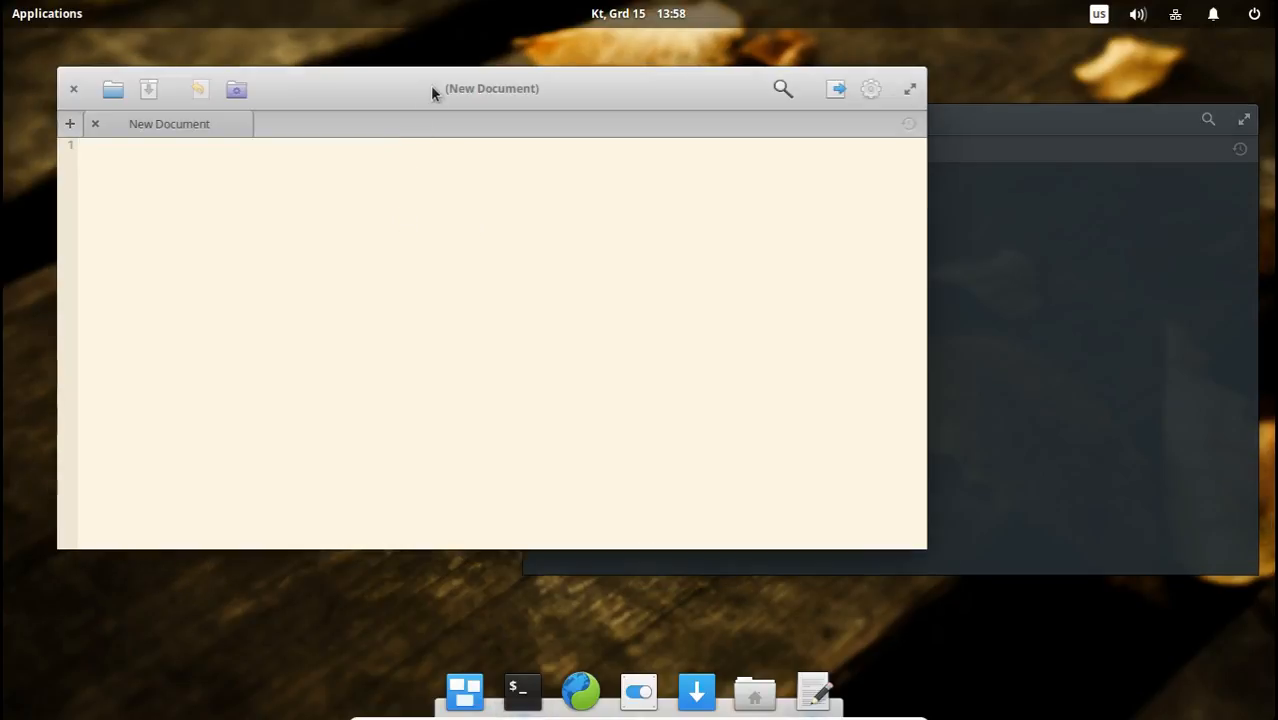
pyautogui.moveTo(432, 91)
pyautogui.mouseDown()
pyautogui.moveTo(499, 210)
pyautogui.moveTo(454, 103)
pyautogui.moveTo(408, 86)
pyautogui.mouseUp()
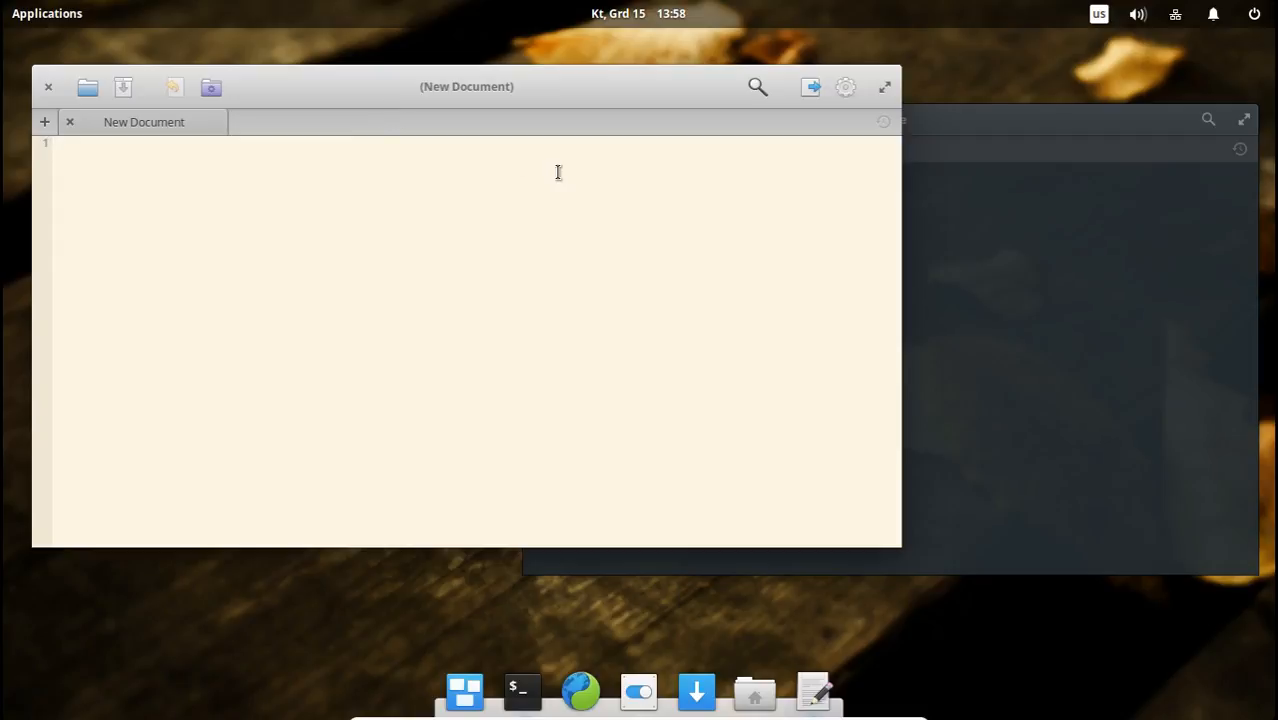
# Bring the Terminal window to the front and move it further over the Scratch window.
pyautogui.click(1050, 280)
pyautogui.moveTo(940, 122)
pyautogui.mouseDown()
pyautogui.moveTo(909, 77)
pyautogui.moveTo(930, 122)
pyautogui.mouseUp()
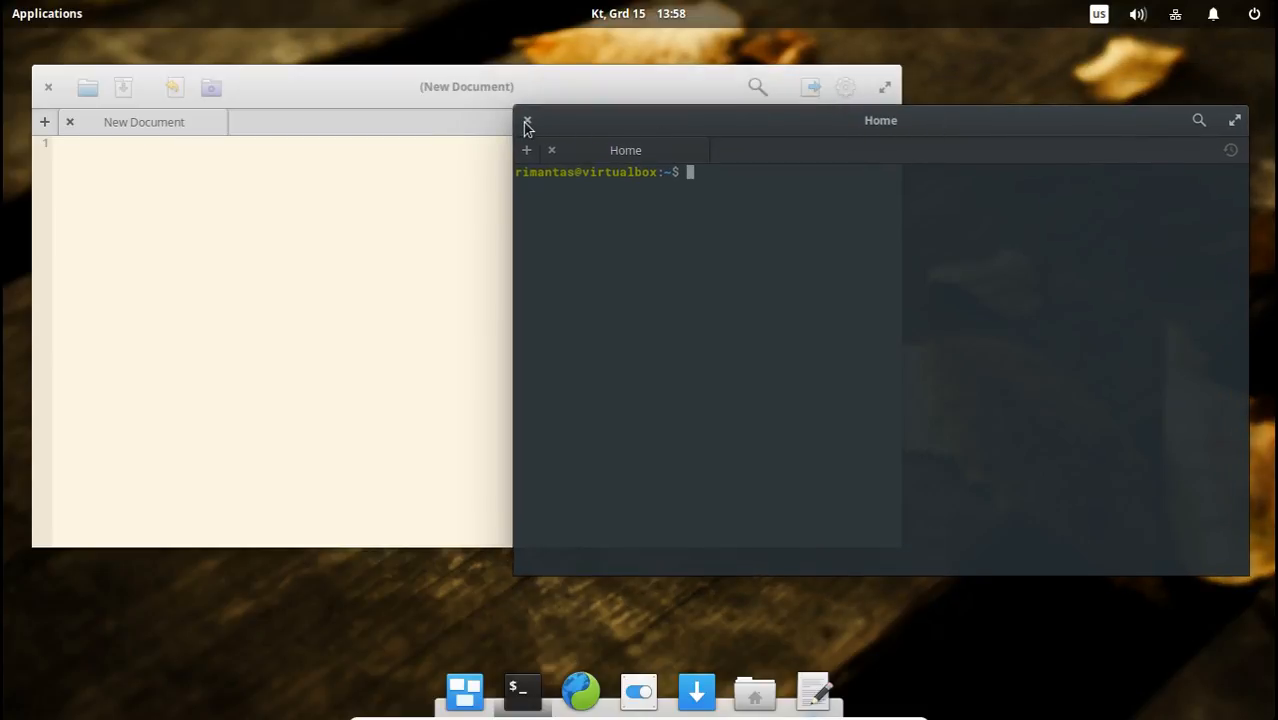
pyautogui.moveTo(773, 126); pyautogui.dragTo(695, 133)
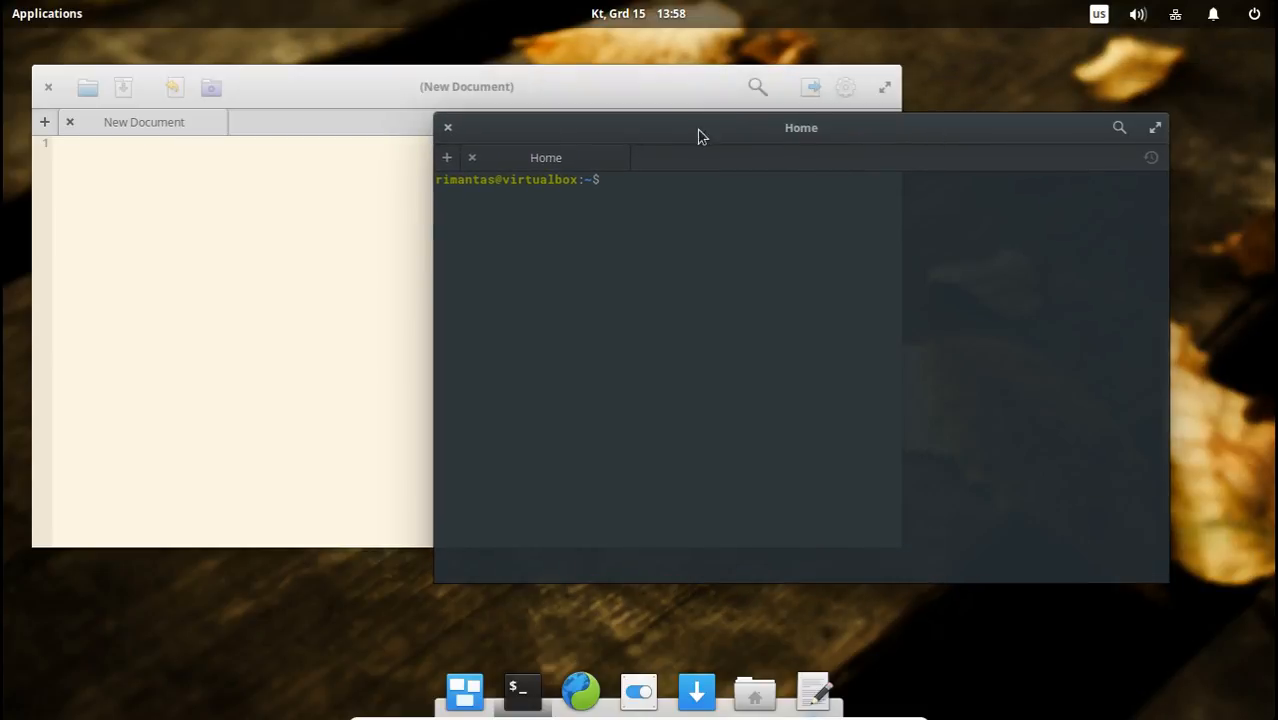
# Maximize and restore the Terminal window, and do the same with the Scratch window.
pyautogui.click(1155, 131)
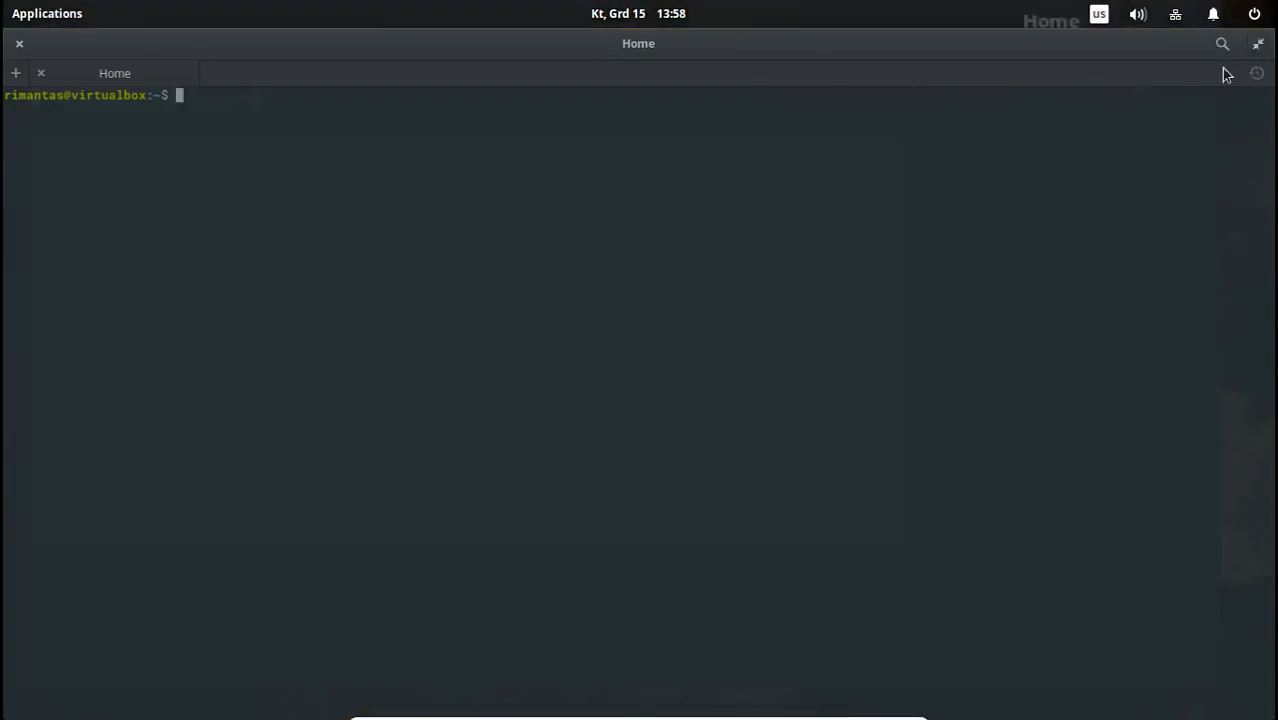
pyautogui.click(1258, 45)
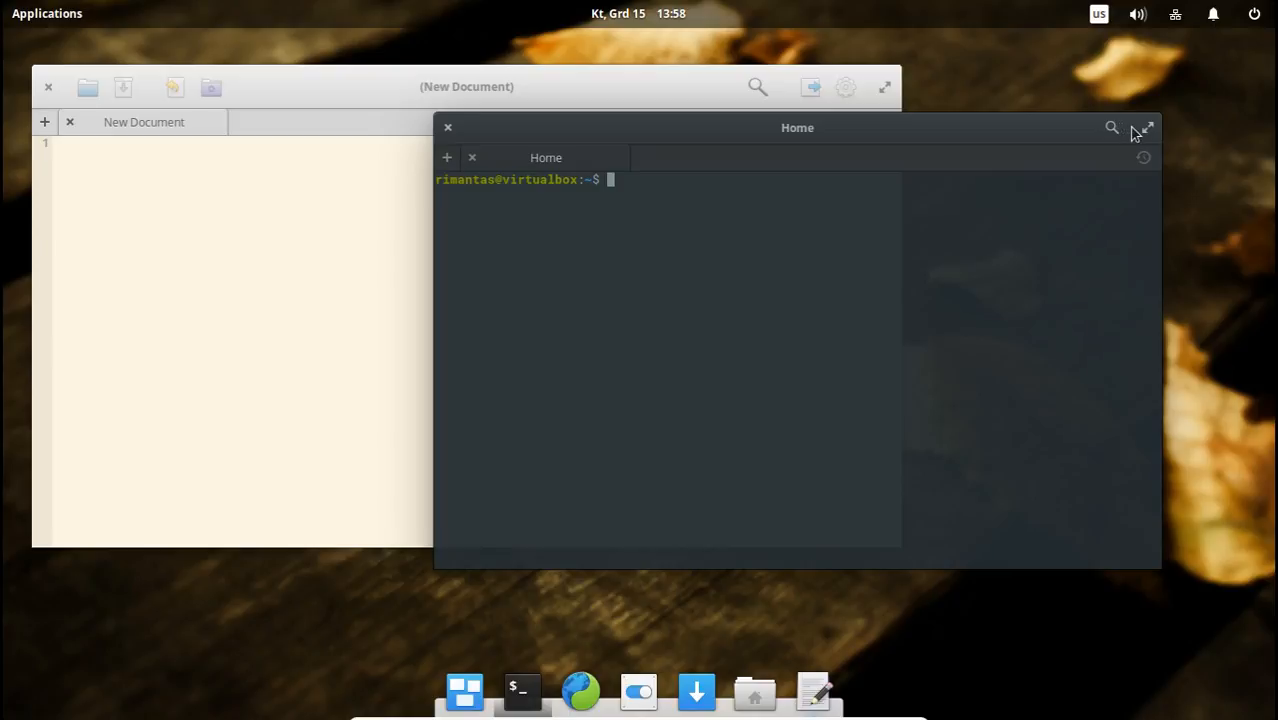
pyautogui.click(874, 90)
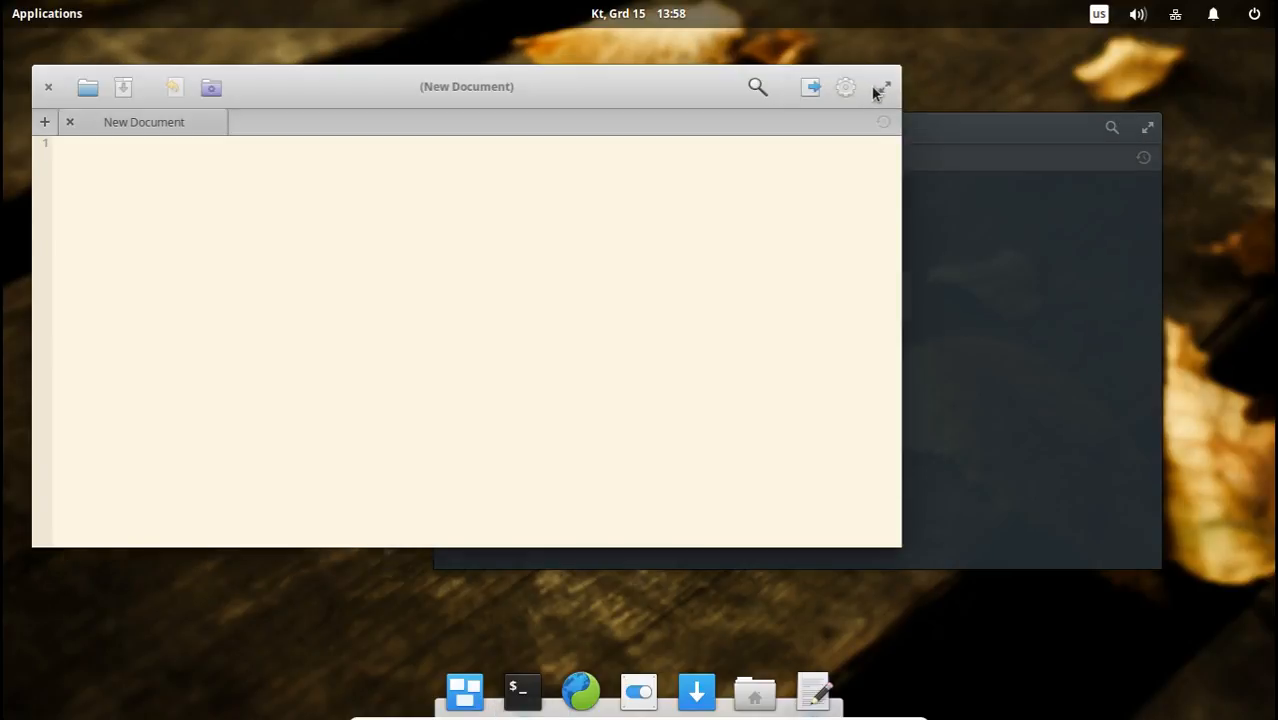
pyautogui.click(879, 89)
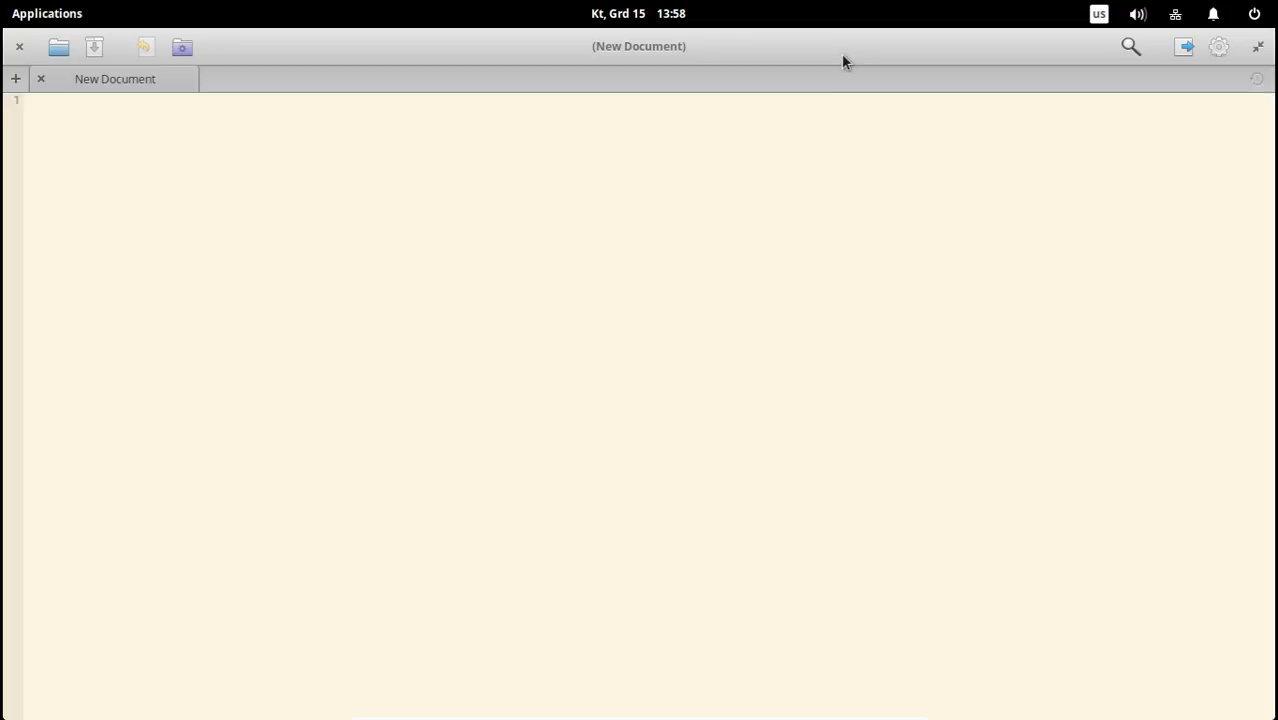
pyautogui.doubleClick(841, 53)
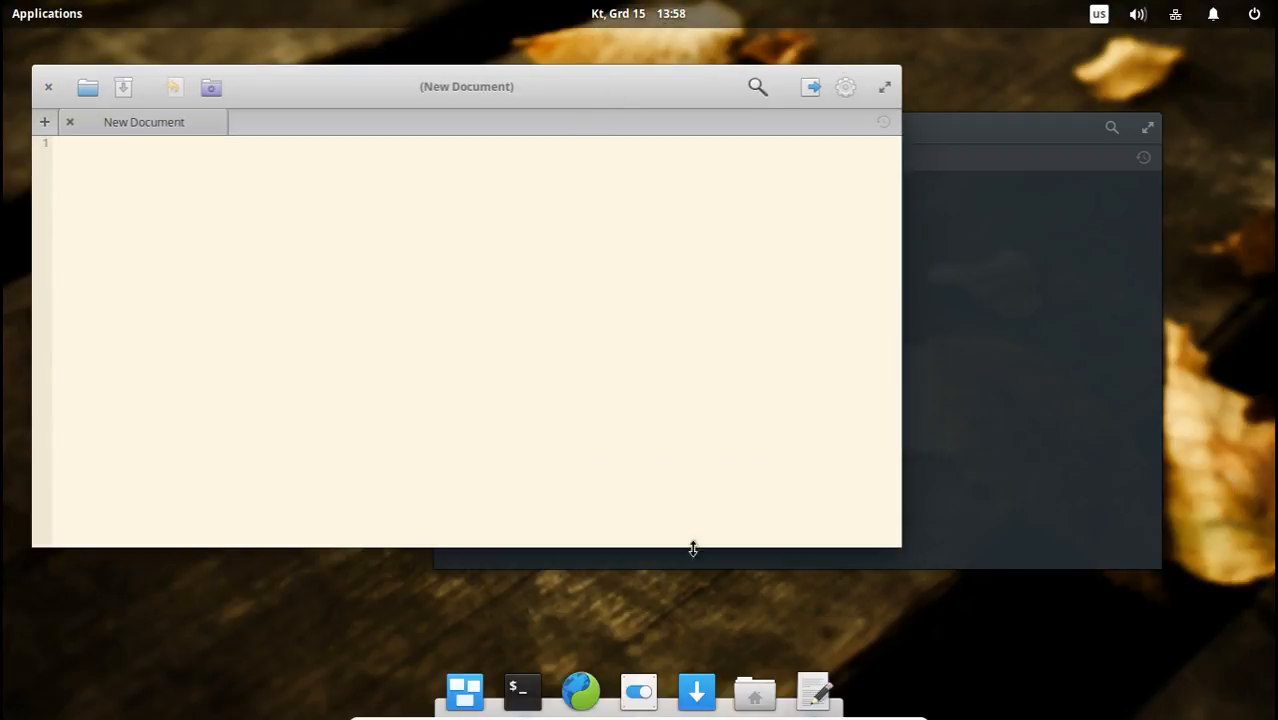
# Open the Desktop wallpaper settings and try the blue lake, leaf on grass, pink lotus, night sky, sand dunes and beach shell wallpapers.
pyautogui.click(640, 693)
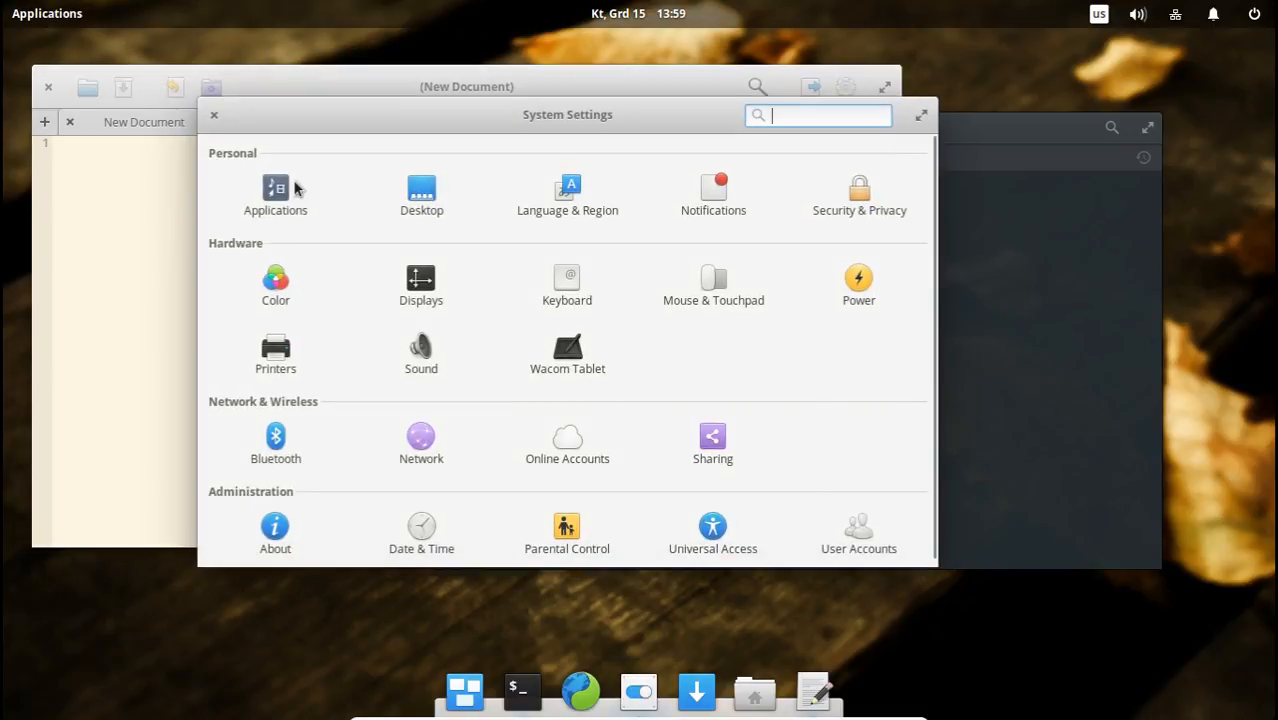
pyautogui.click(430, 192)
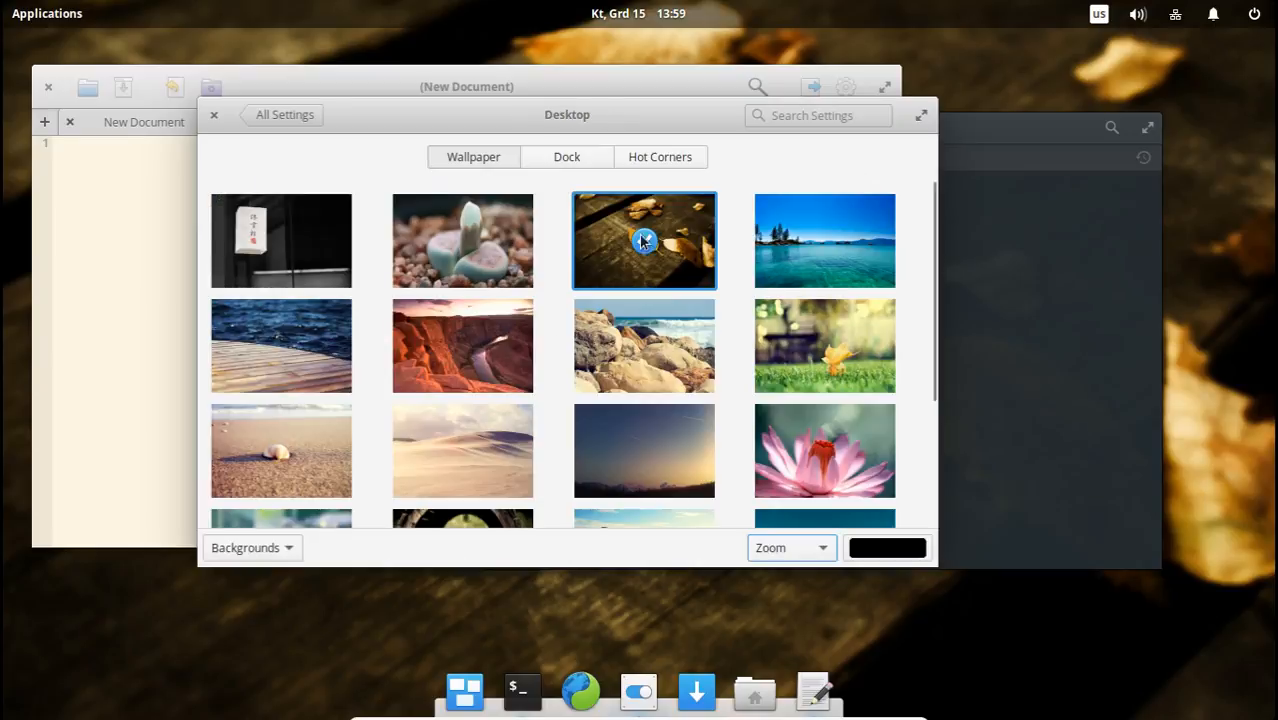
pyautogui.click(821, 240)
pyautogui.click(836, 343)
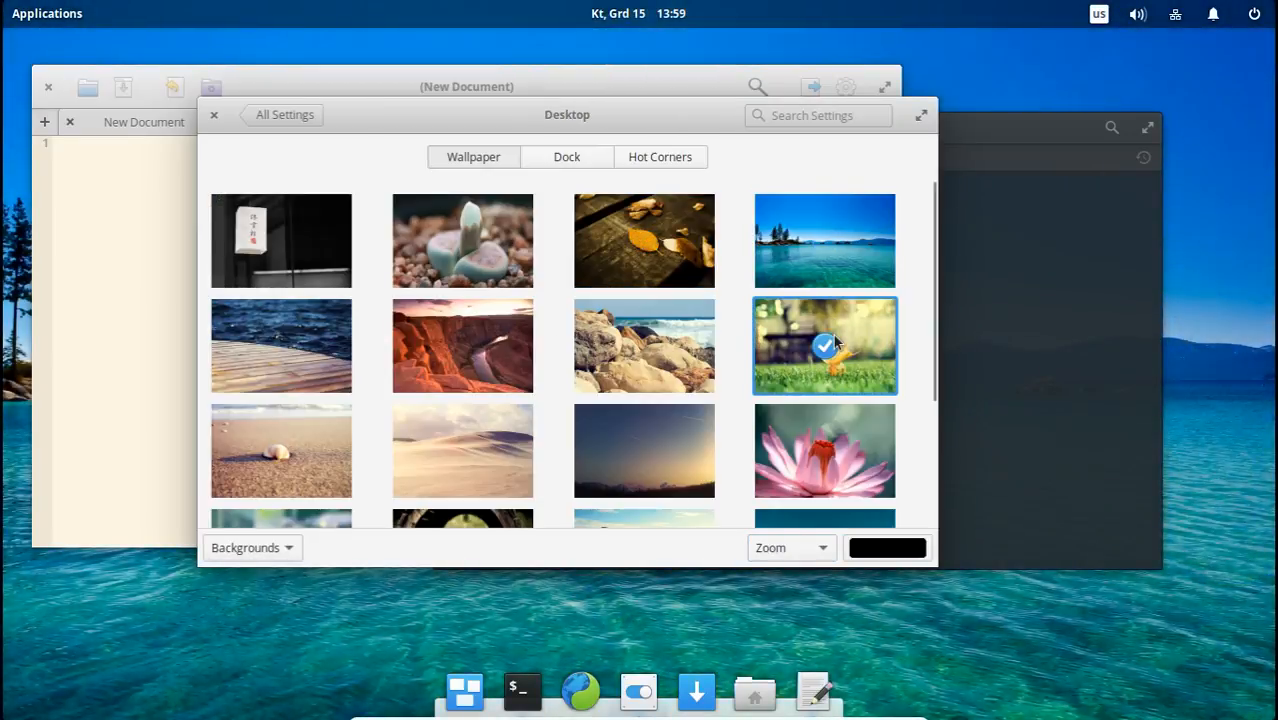
pyautogui.click(828, 463)
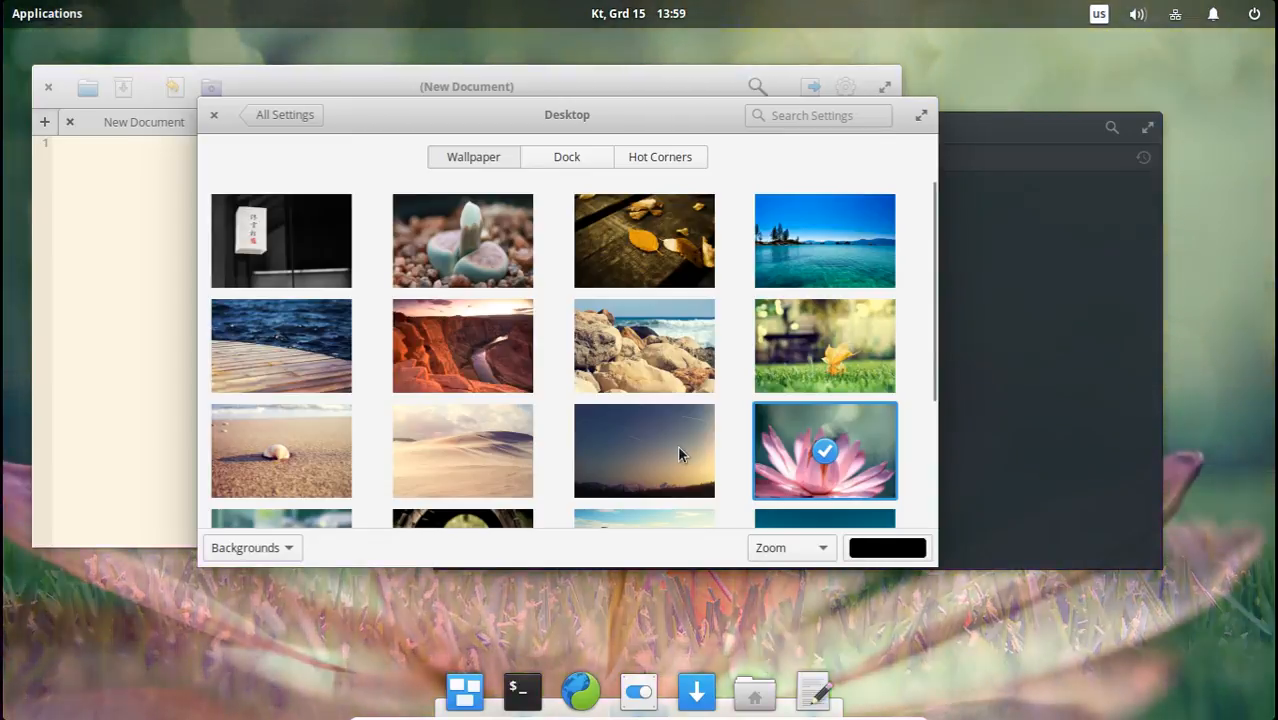
pyautogui.click(679, 448)
pyautogui.click(487, 446)
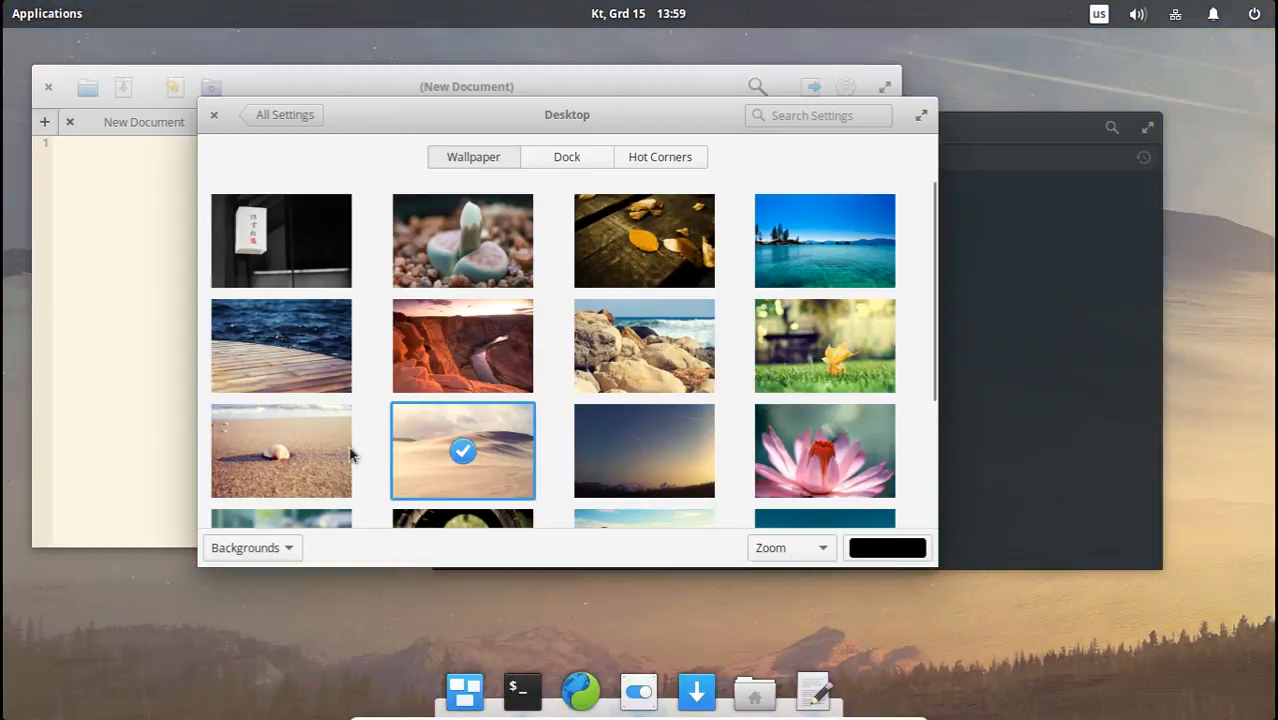
pyautogui.click(350, 455)
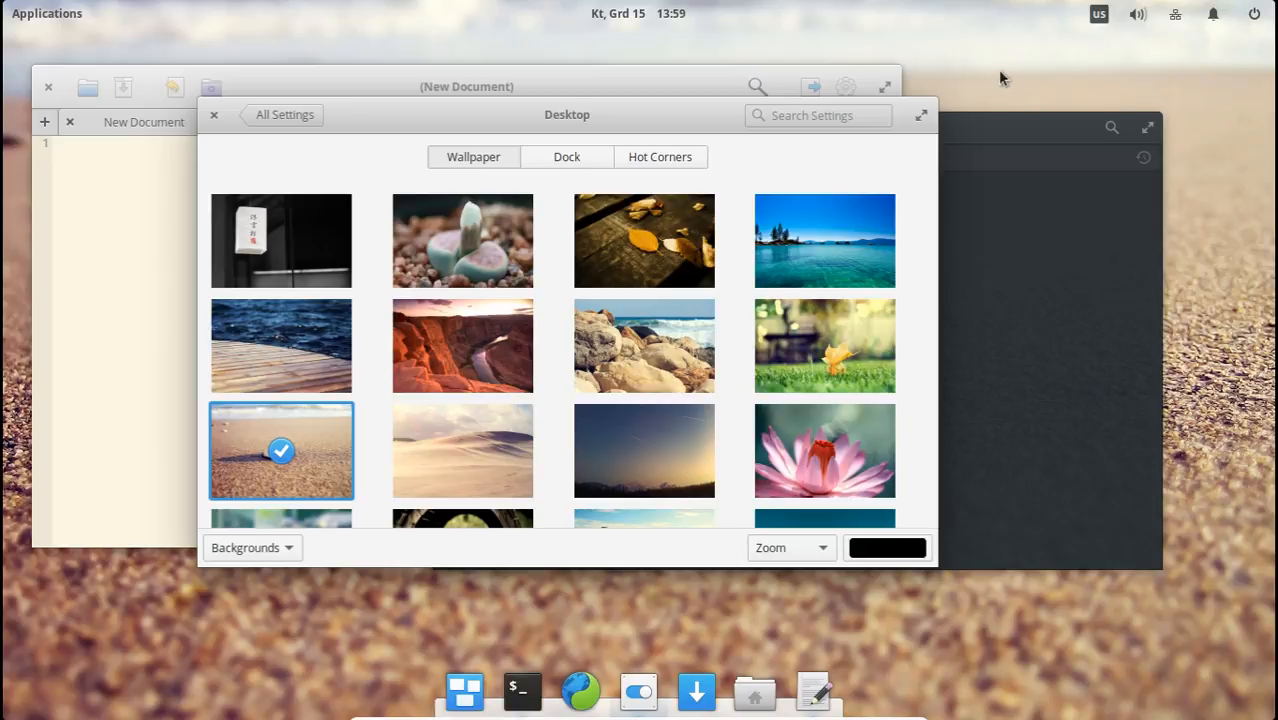
# Try the succulent, lake, grass, rocky shore, night sky, canyon and pier wallpapers, and settle on the dark paper lantern wallpaper.
pyautogui.click(520, 252)
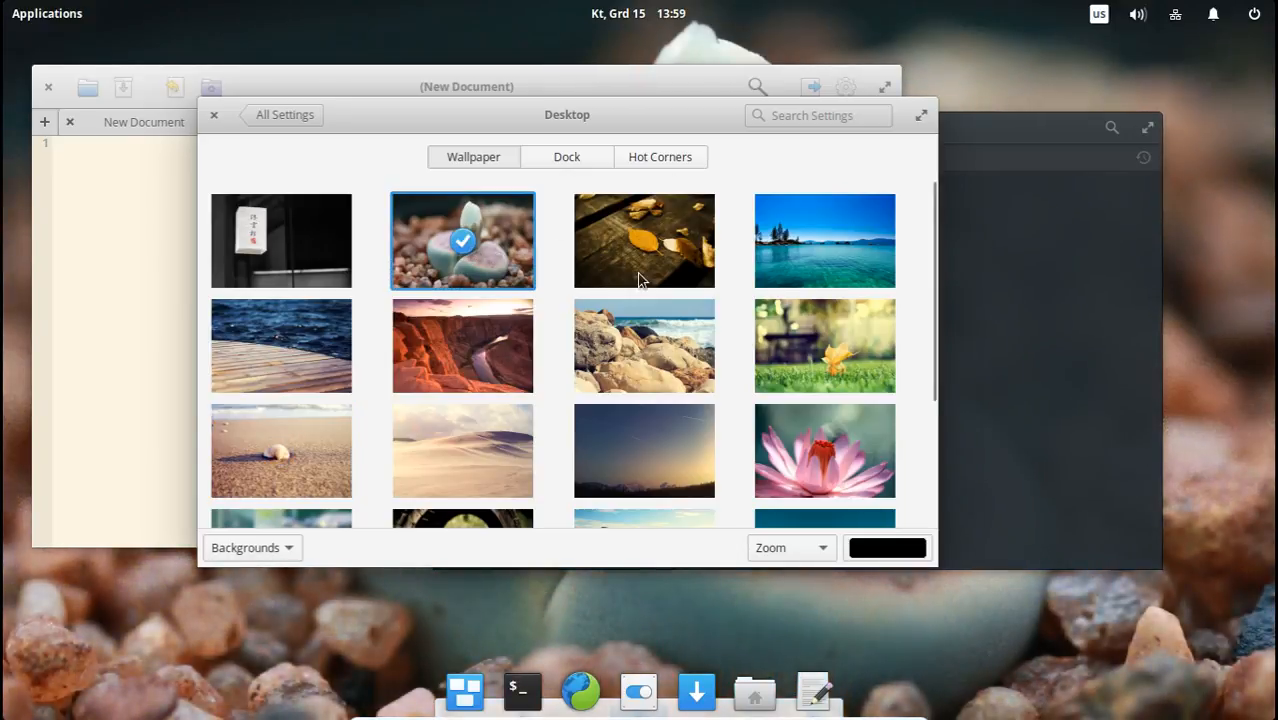
pyautogui.click(798, 234)
pyautogui.click(807, 337)
pyautogui.click(688, 350)
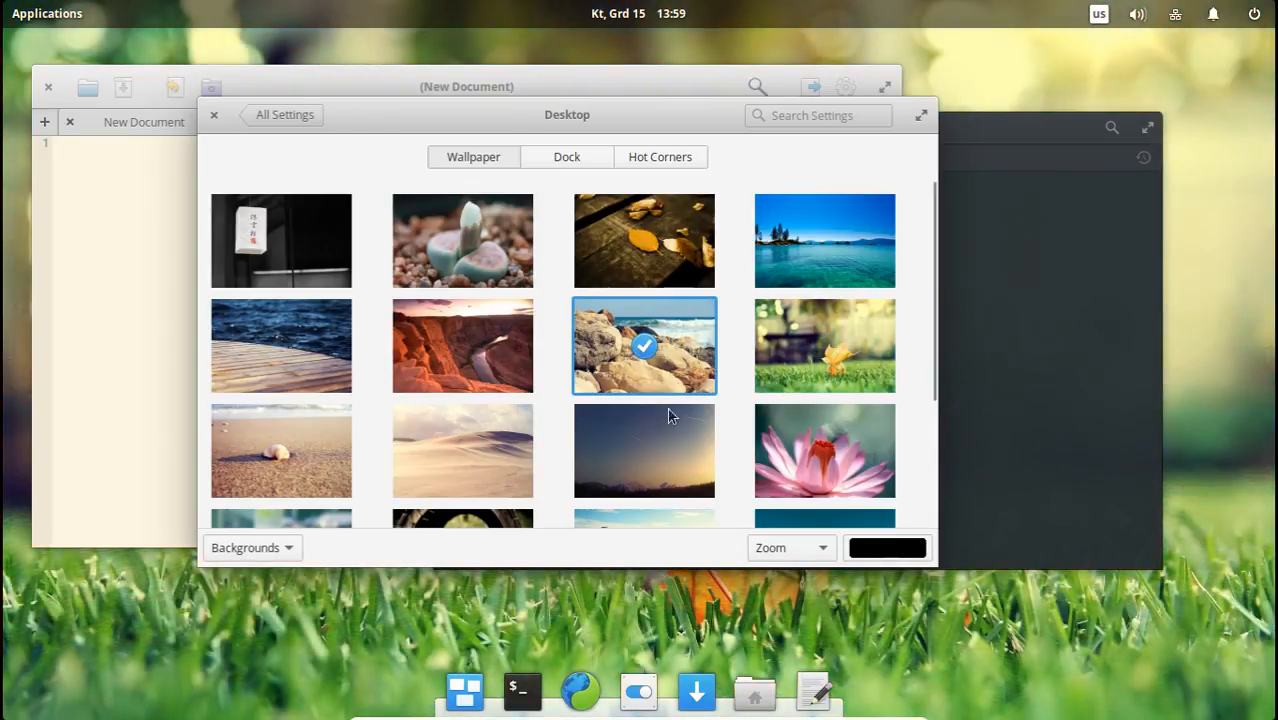
pyautogui.click(662, 430)
pyautogui.click(463, 345)
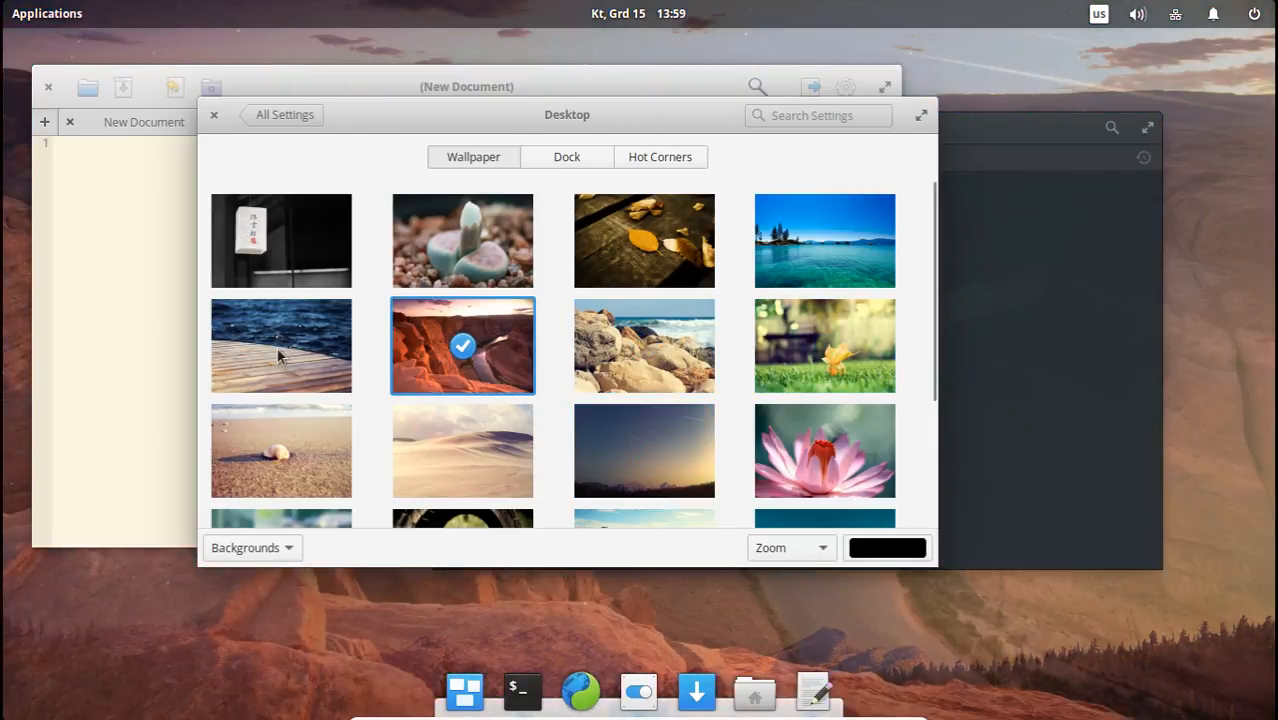
pyautogui.click(282, 348)
pyautogui.click(285, 256)
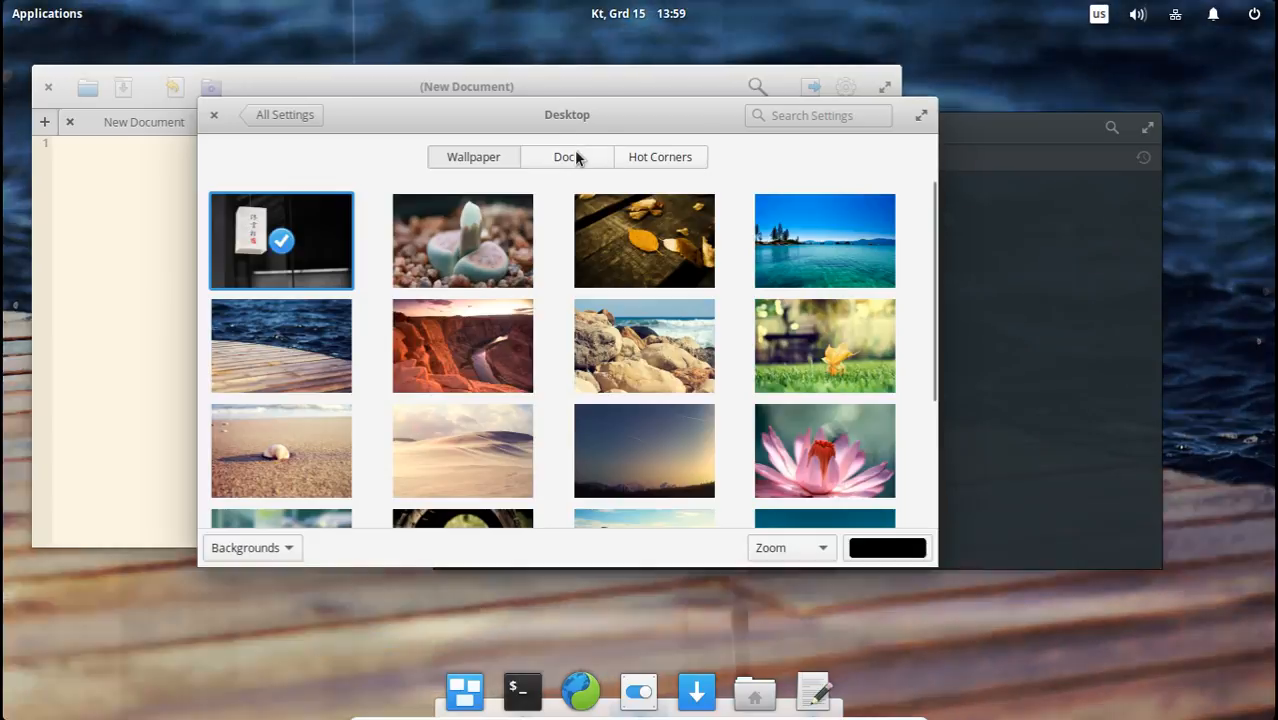
pyautogui.scroll(-3, 741, 354)
pyautogui.scroll(3, 741, 354)
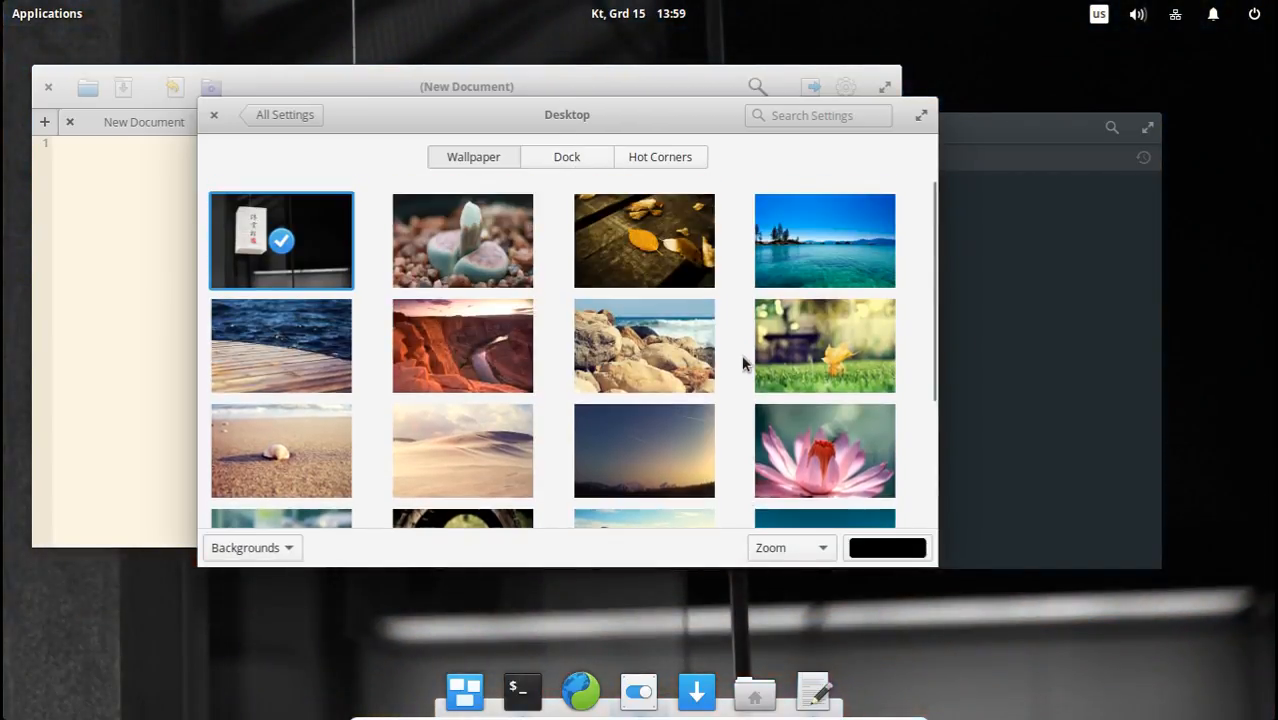
# View the Dock and Hot Corners settings of the Desktop page and return to its wallpapers.
pyautogui.click(553, 160)
pyautogui.click(659, 159)
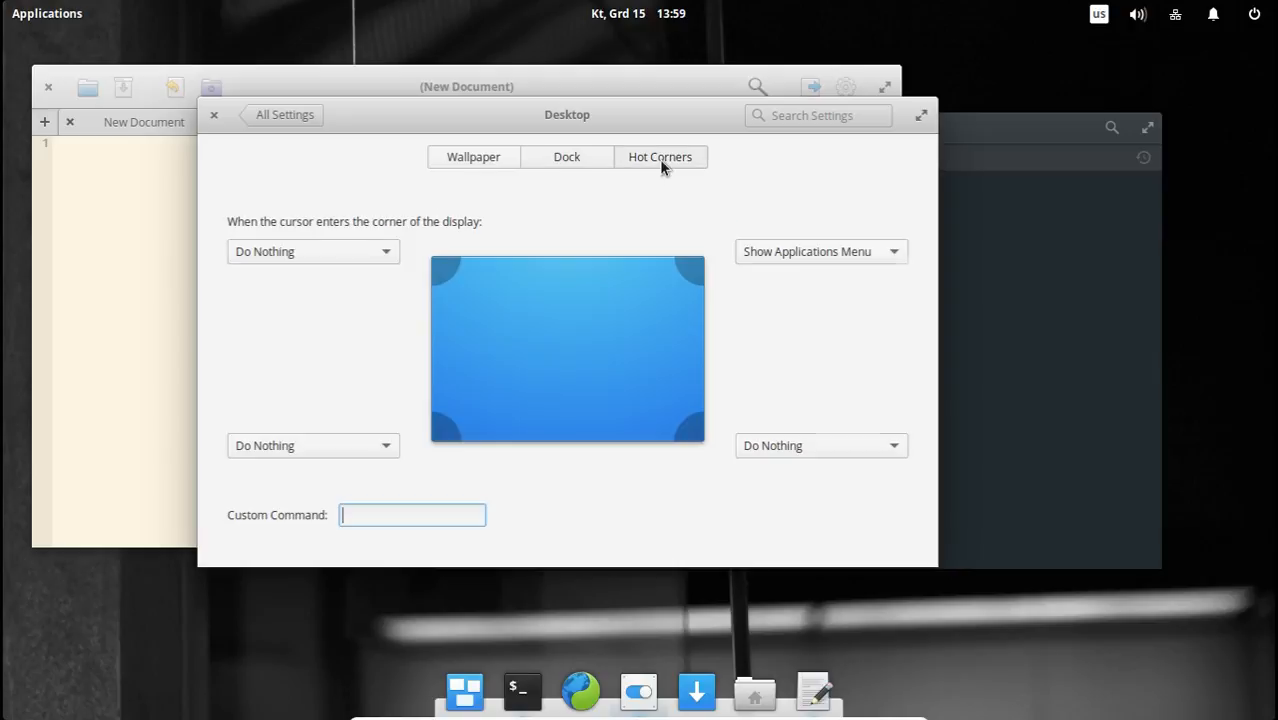
pyautogui.click(492, 160)
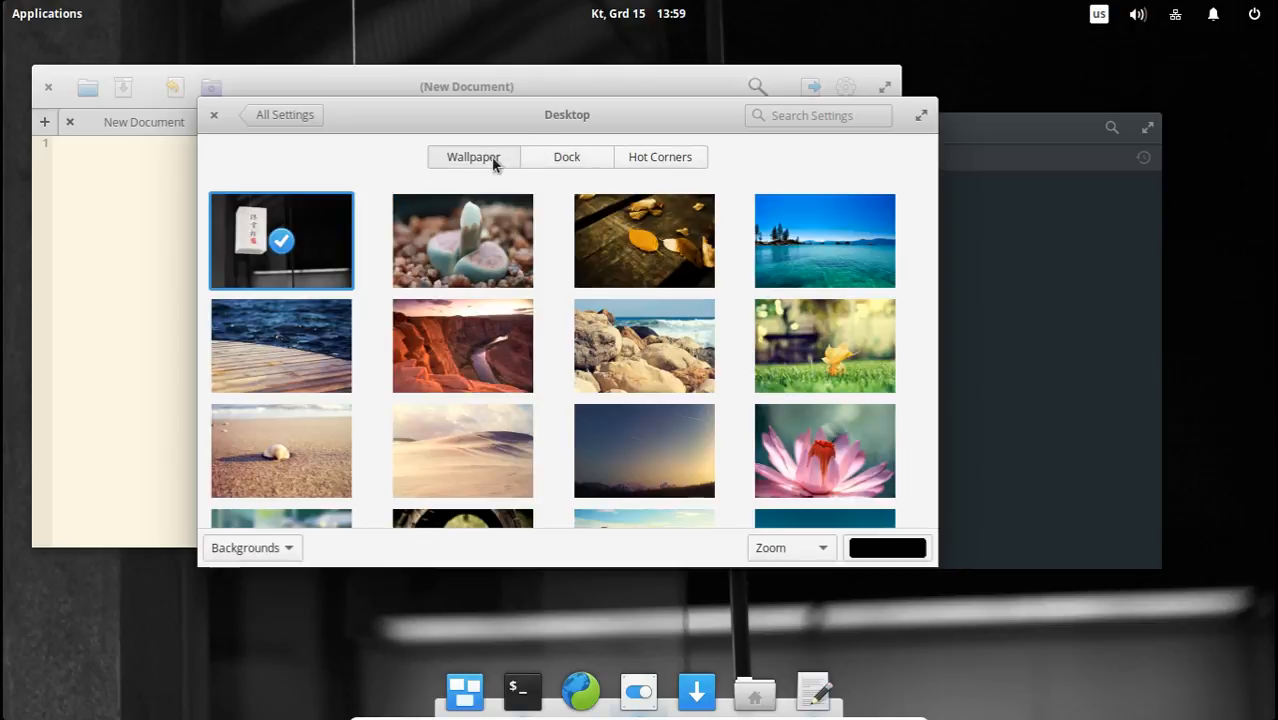
# Return to the System Settings overview, look through its Personal, Hardware, Network & Wireless and Administration categories, and close it.
pyautogui.click(284, 116)
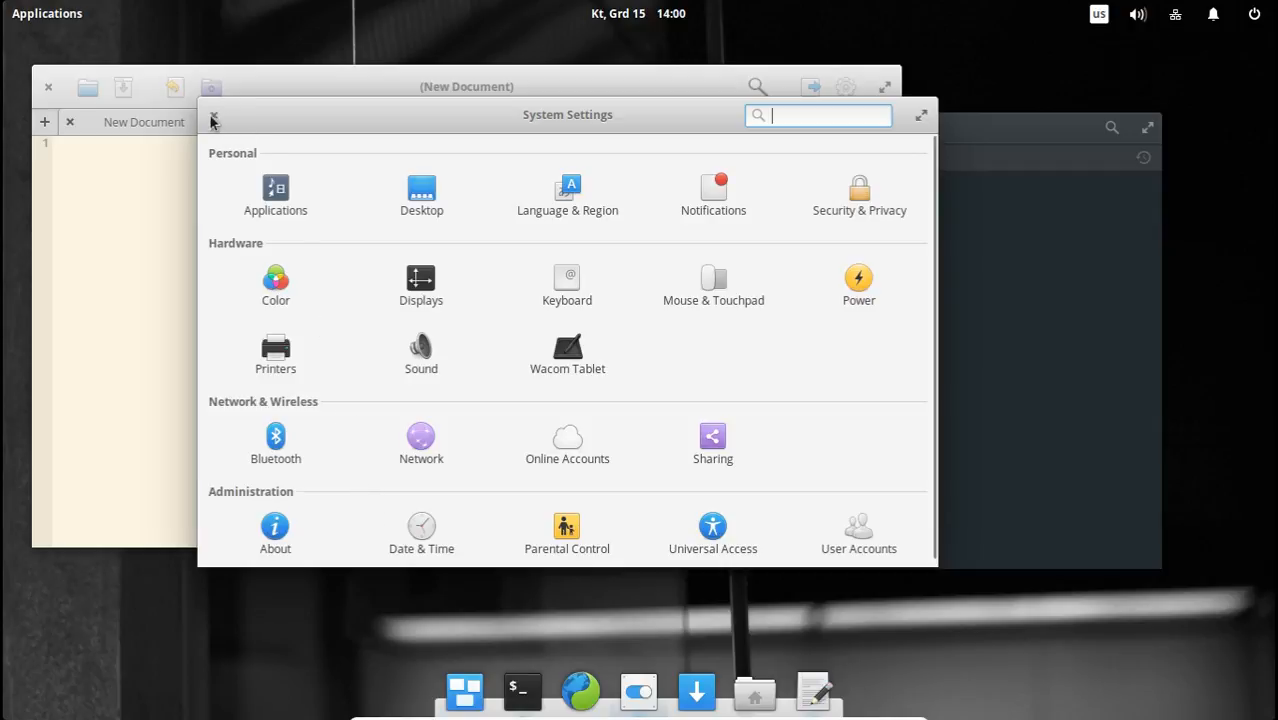
pyautogui.scroll(-1, 884, 416)
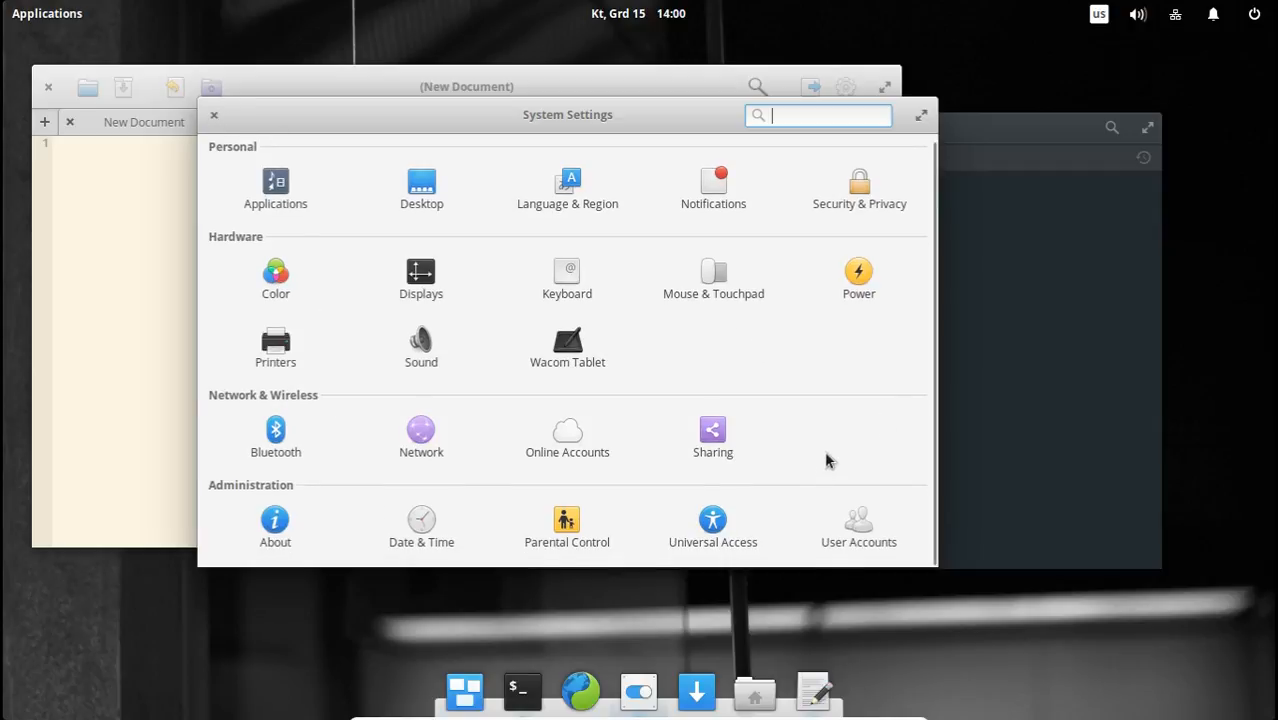
pyautogui.scroll(1, 824, 450)
pyautogui.scroll(-1, 824, 449)
pyautogui.scroll(1, 822, 430)
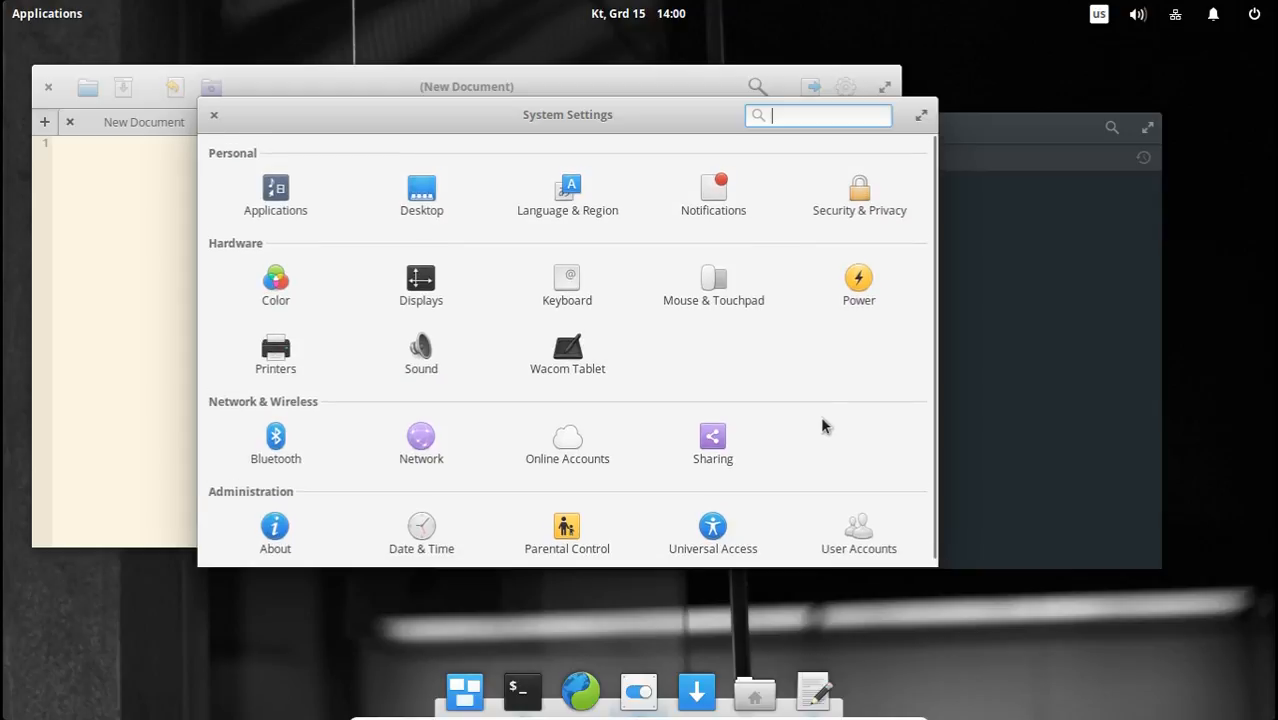
pyautogui.click(216, 120)
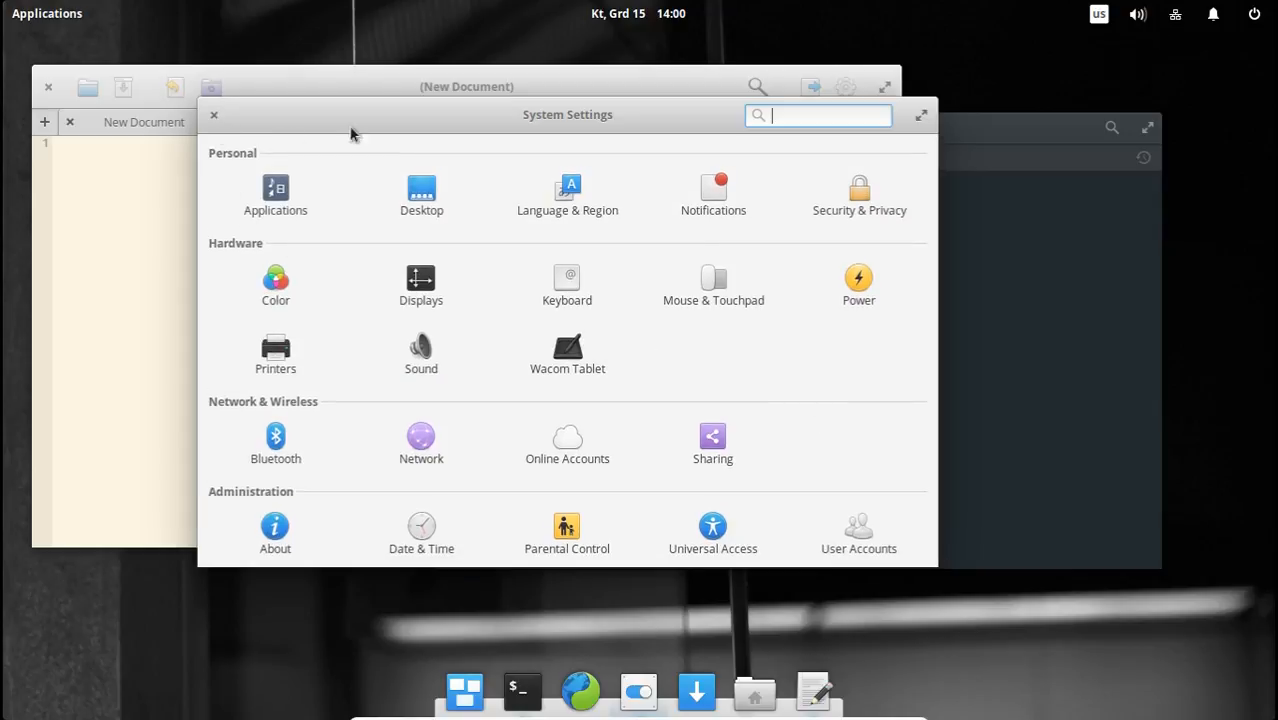
# Bring the Terminal window to the front, maximize it over the new wallpaper and restore it to a floating window.
pyautogui.click(1033, 243)
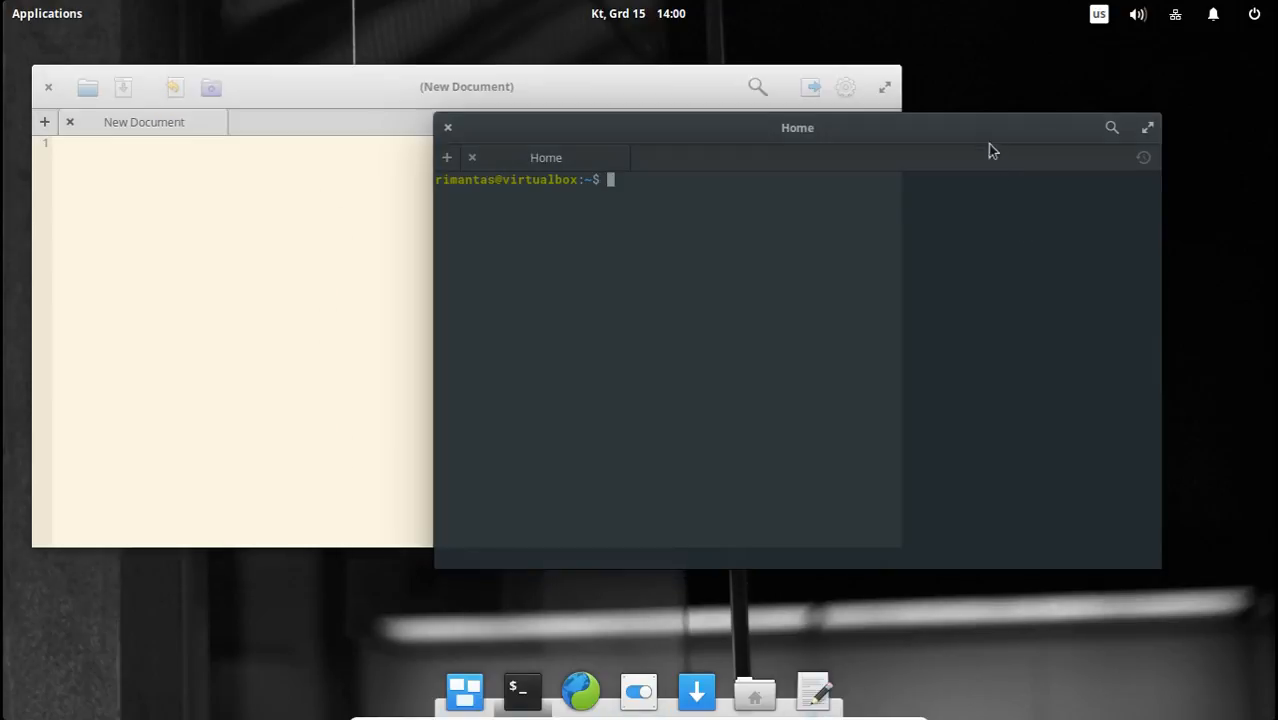
pyautogui.click(1146, 129)
pyautogui.click(1259, 46)
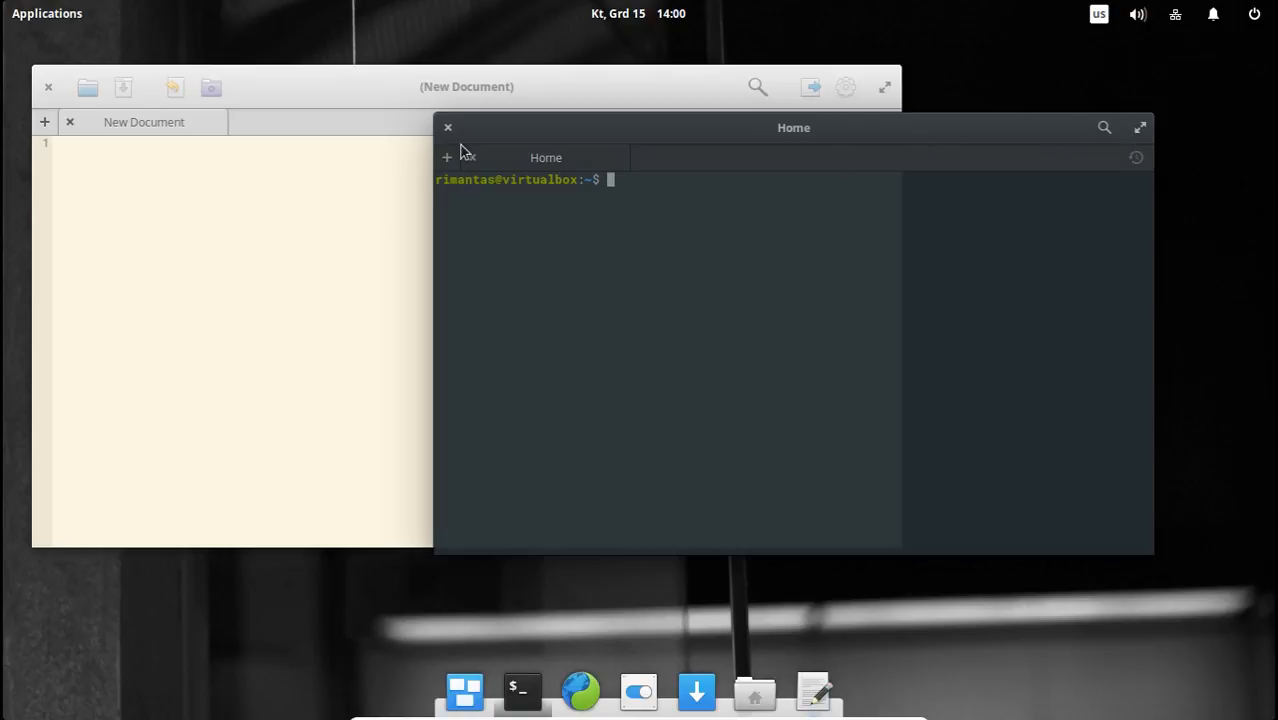
# Move the Scratch window to the desktop's centre and minimize both Scratch and the Terminal.
pyautogui.click(321, 280)
pyautogui.moveTo(331, 103); pyautogui.dragTo(534, 151)
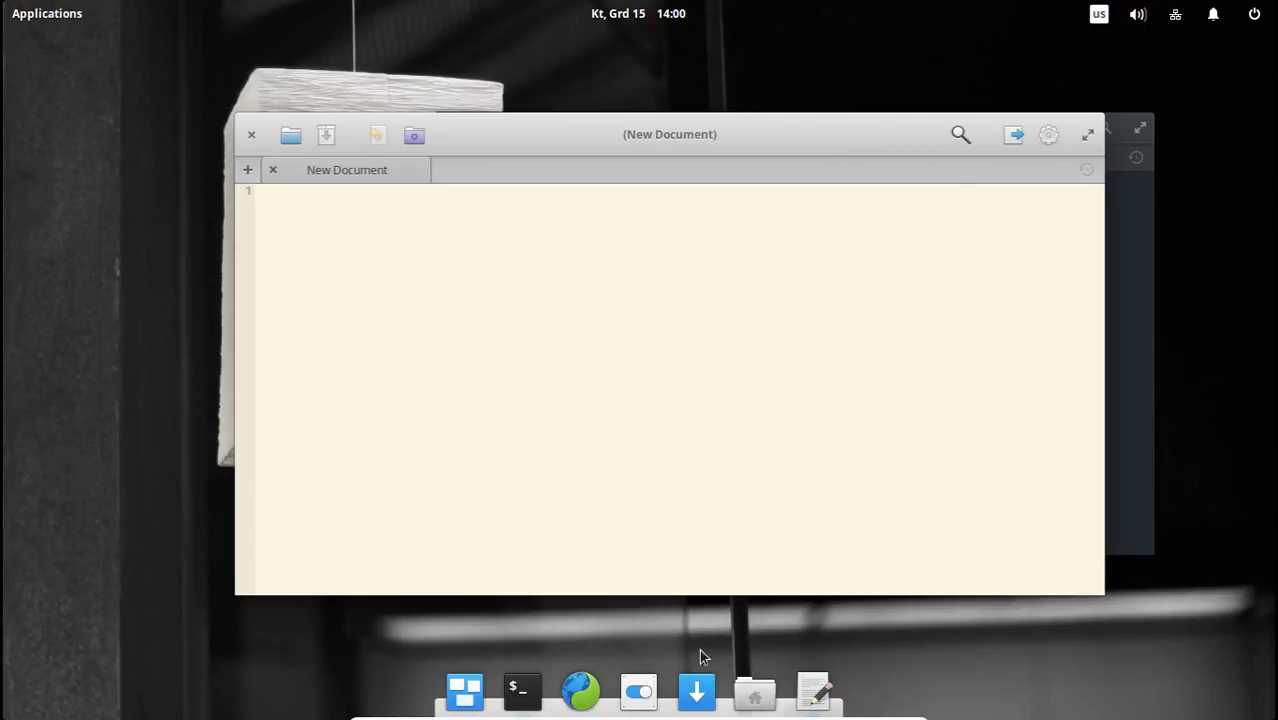
pyautogui.click(820, 691)
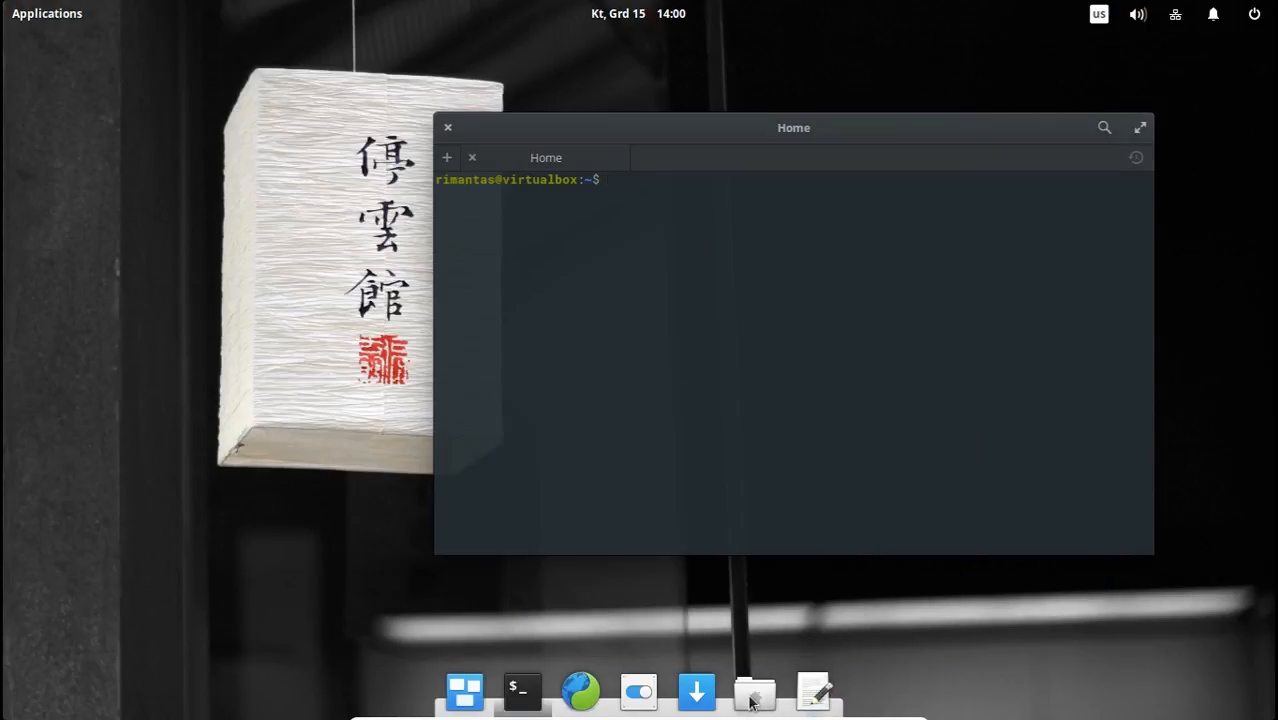
pyautogui.click(524, 692)
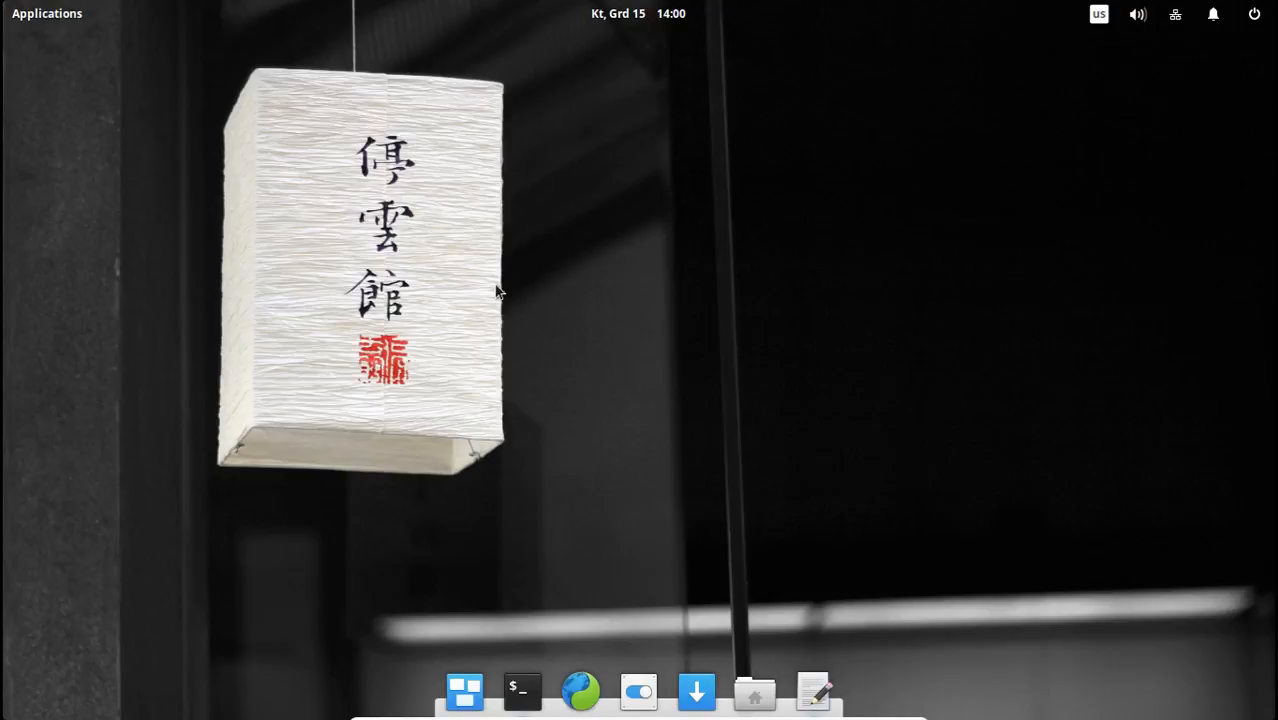
# Open the Home folder in the file manager, demonstrate moving the window and sweeping selection boxes over empty space, and close it.
pyautogui.click(755, 693)
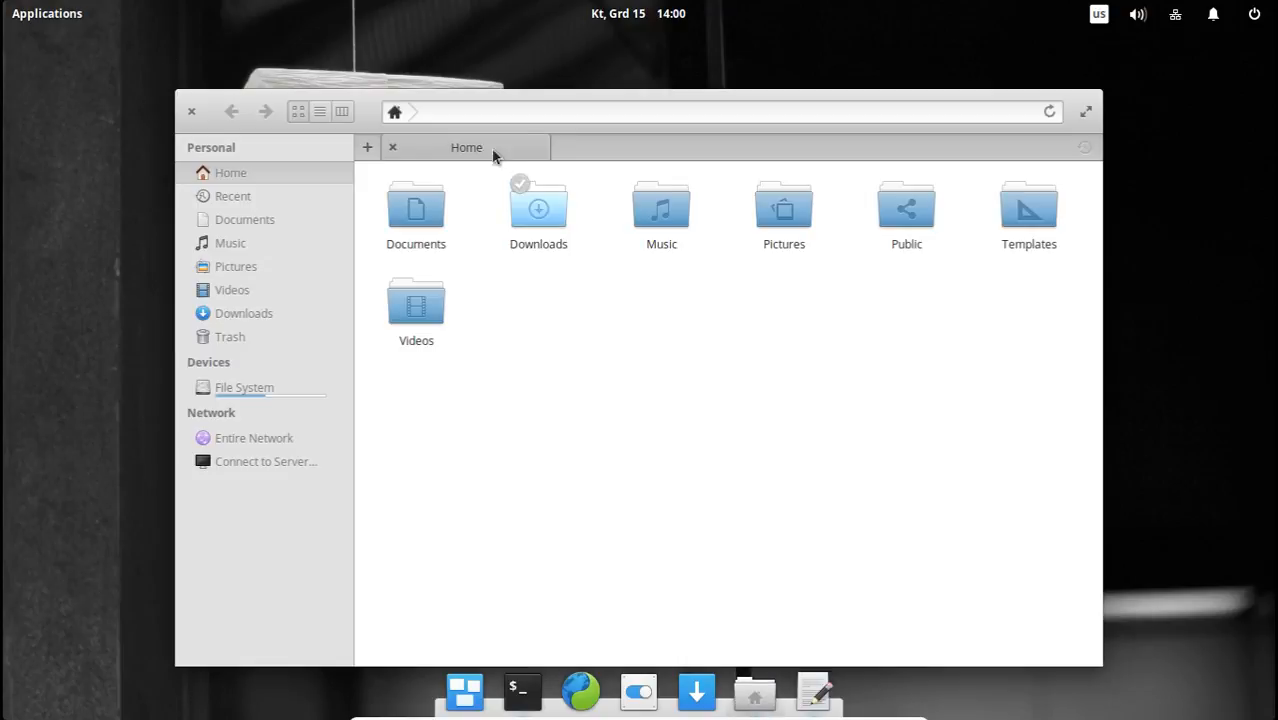
pyautogui.moveTo(323, 111); pyautogui.dragTo(250, 44)
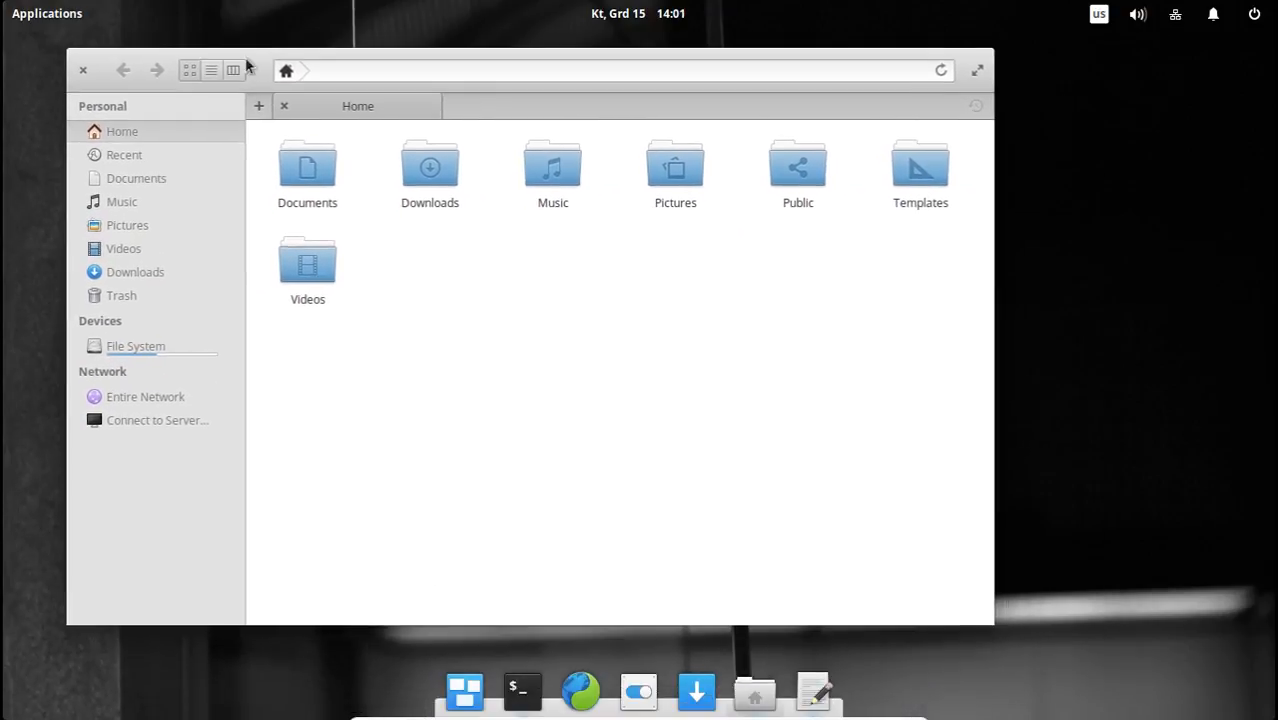
pyautogui.moveTo(317, 389); pyautogui.dragTo(967, 177)
pyautogui.click(876, 359)
pyautogui.moveTo(947, 345); pyautogui.dragTo(511, 335)
pyautogui.click(84, 74)
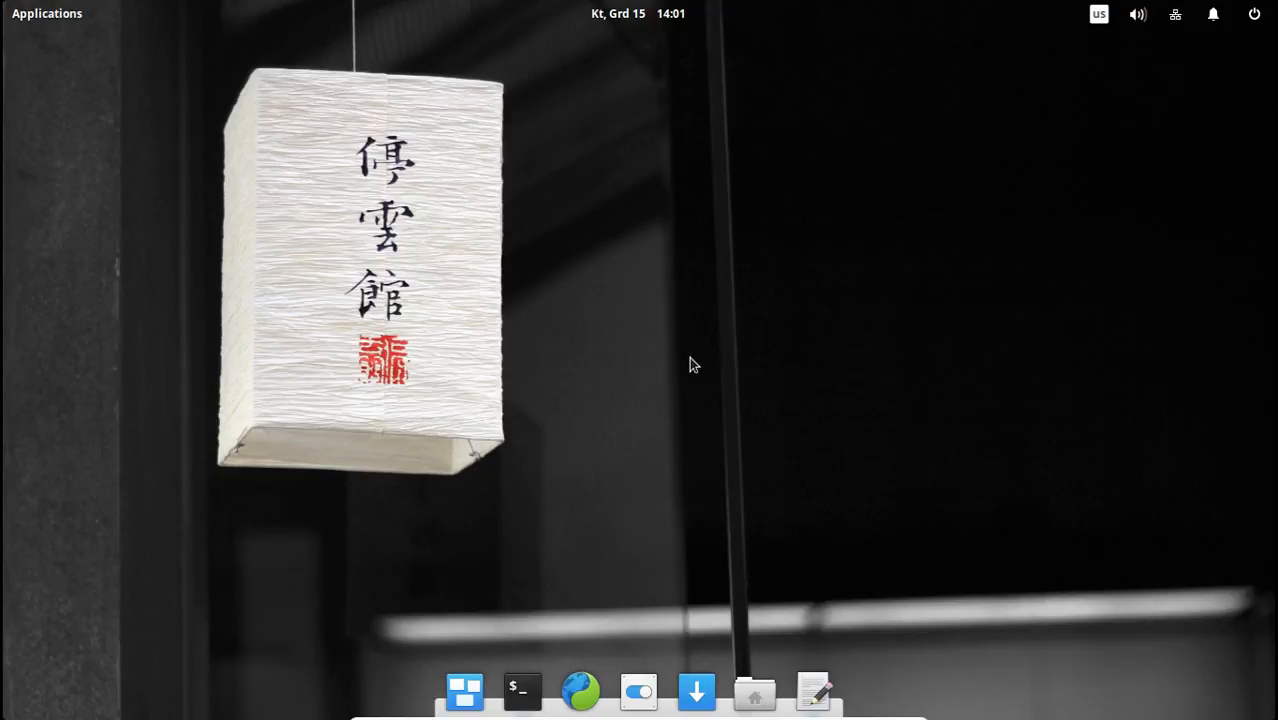
# Open the Calculator from the Accessories applications, show its extended functions and move the window over the wallpaper's lantern.
pyautogui.click(64, 14)
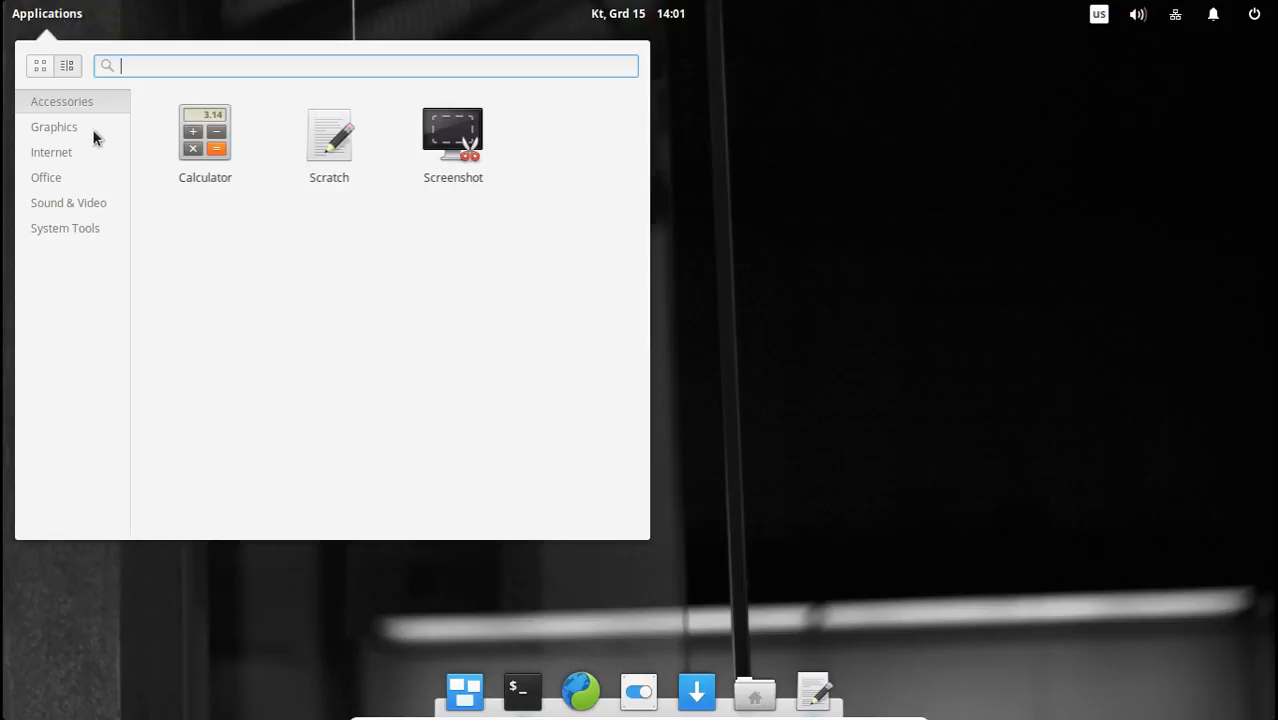
pyautogui.click(222, 133)
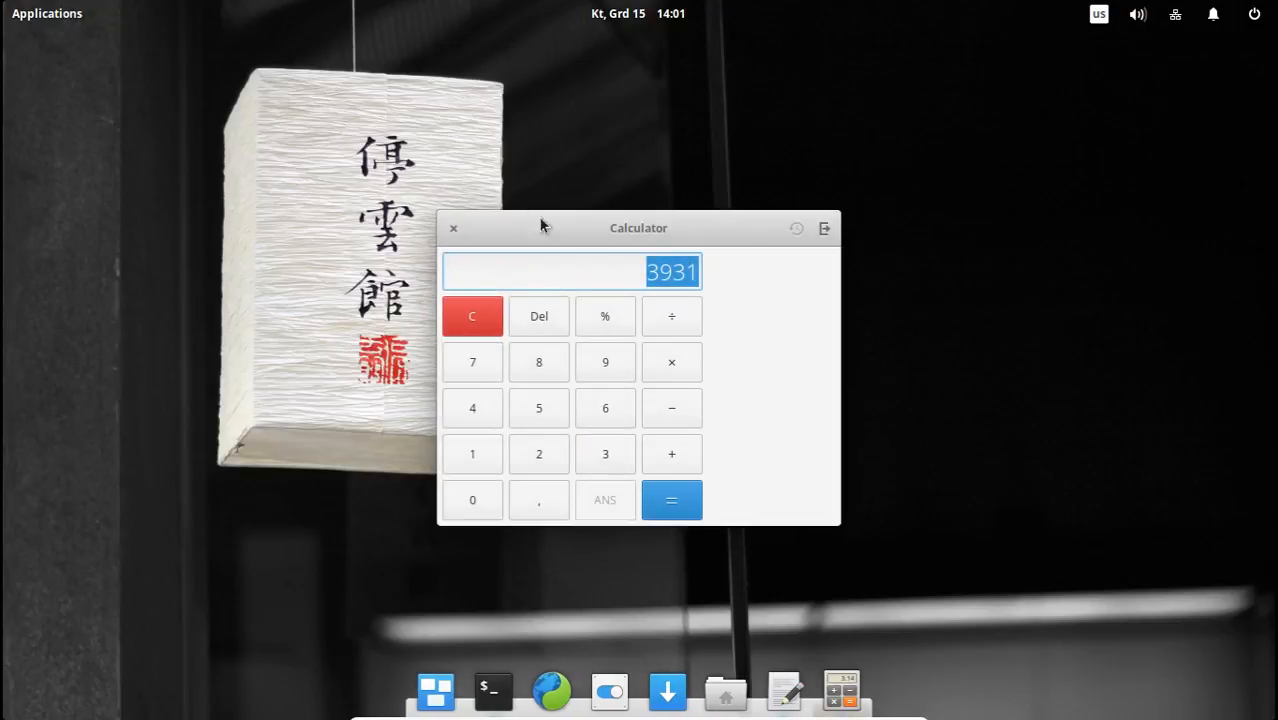
pyautogui.click(694, 272)
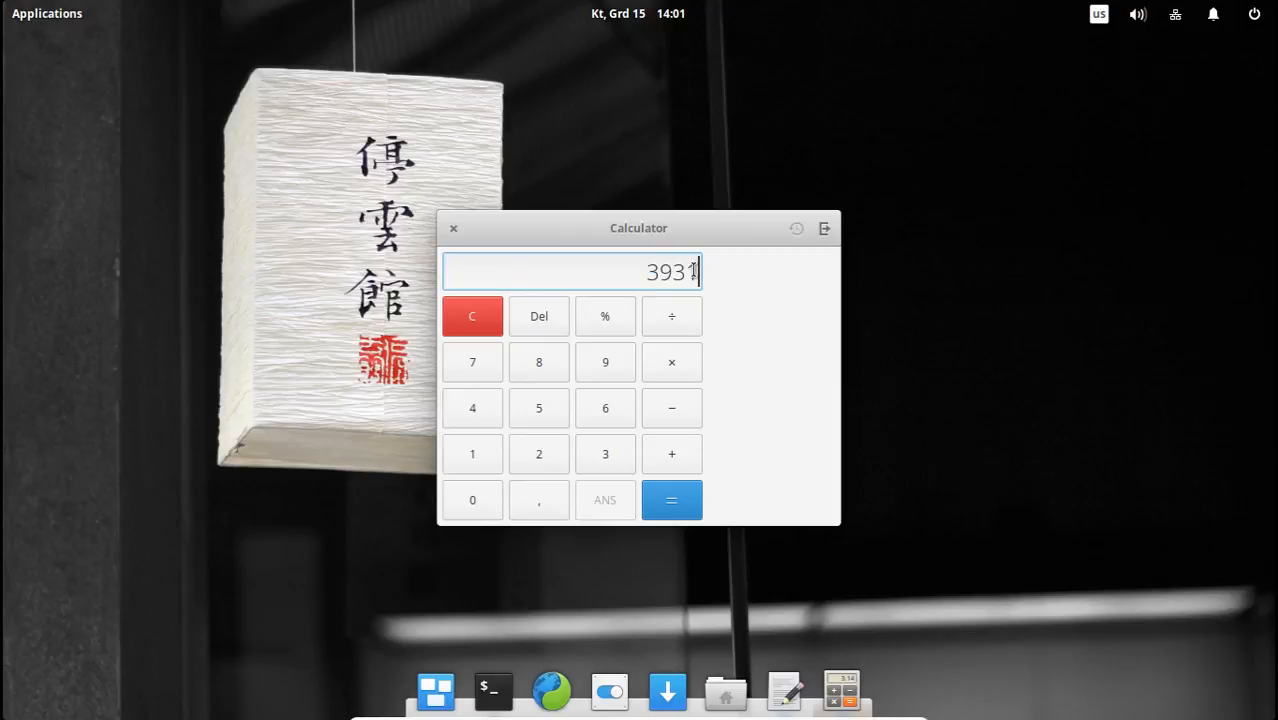
pyautogui.click(825, 229)
pyautogui.moveTo(672, 228); pyautogui.dragTo(448, 168)
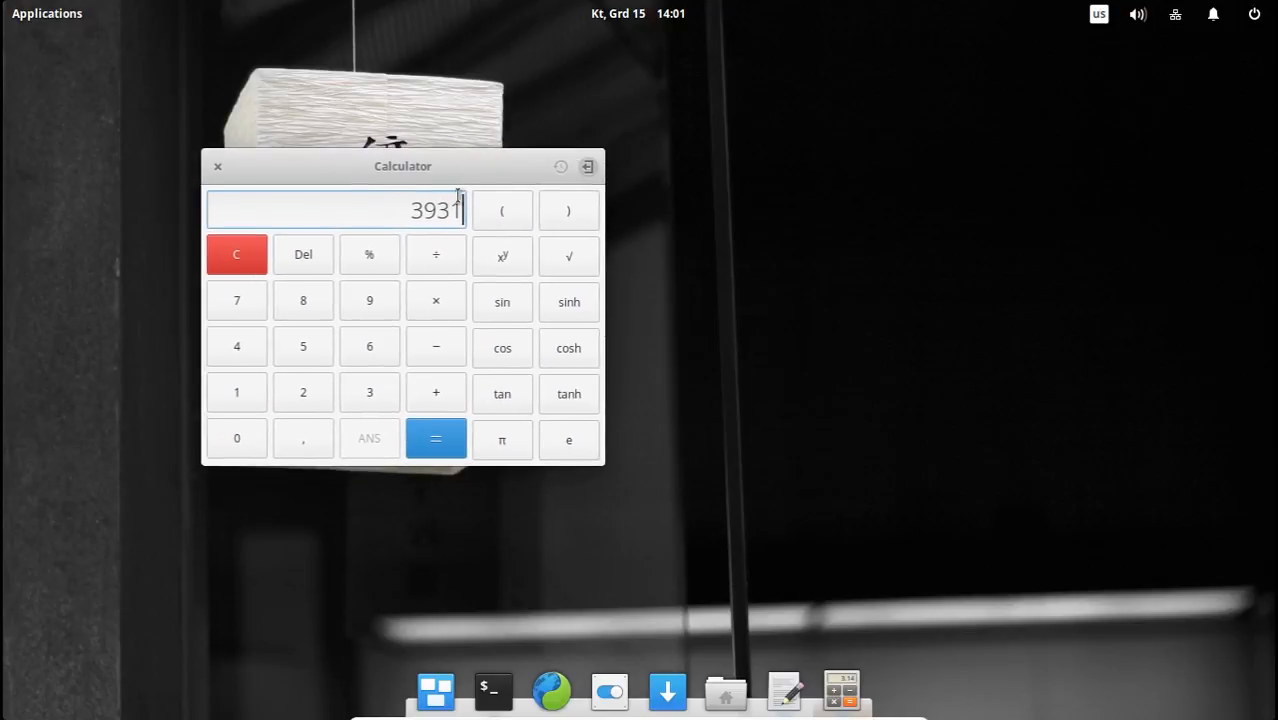
# Clear the Calculator's display and calculate 896 + 6.
pyautogui.click(221, 254)
pyautogui.click(320, 306)
pyautogui.click(355, 313)
pyautogui.click(366, 342)
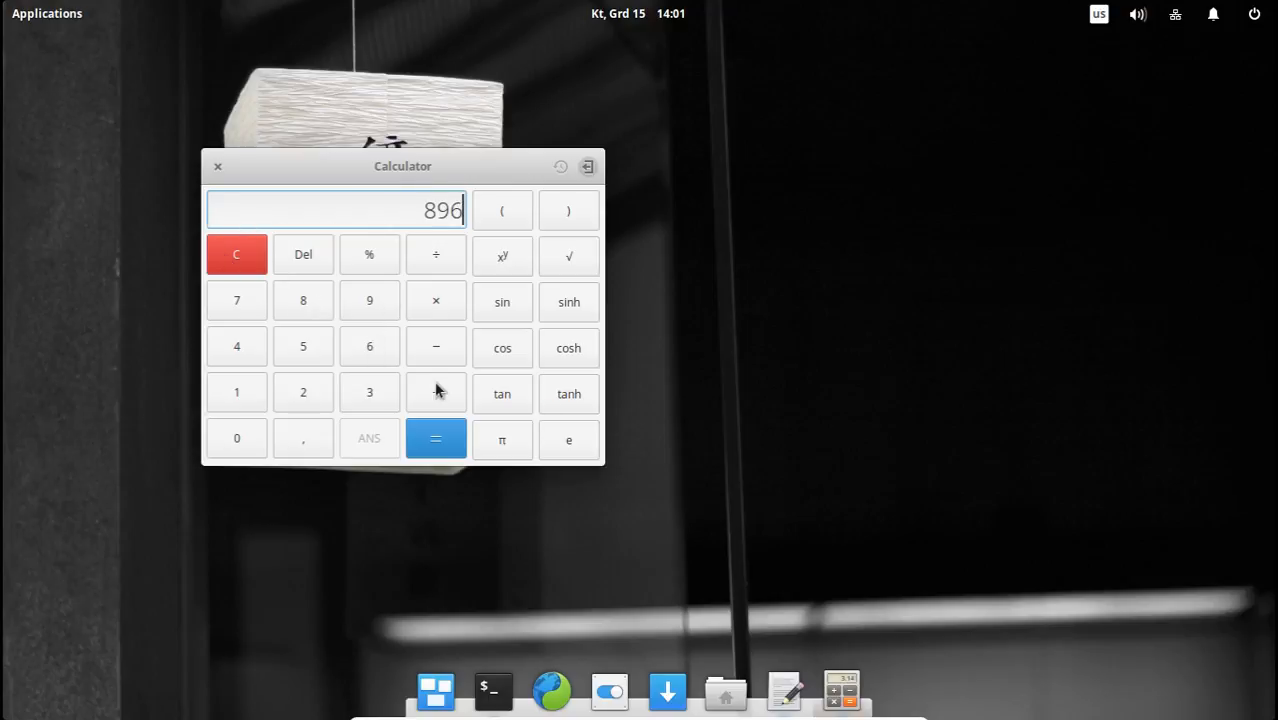
pyautogui.click(436, 390)
pyautogui.click(380, 360)
pyautogui.click(446, 445)
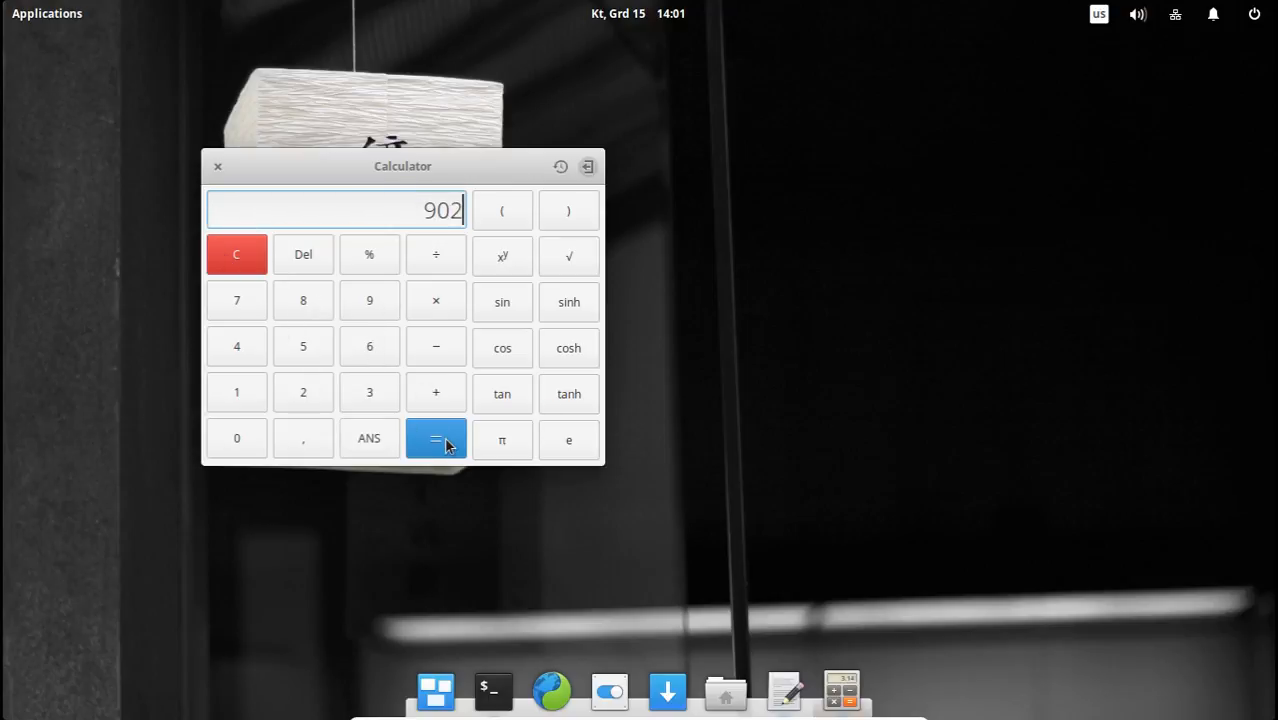
# Append 6589×58 to the number in the Calculator's display without evaluating it.
pyautogui.click(369, 346)
pyautogui.click(303, 346)
pyautogui.click(303, 300)
pyautogui.click(369, 300)
pyautogui.click(436, 300)
pyautogui.click(303, 346)
pyautogui.click(303, 300)
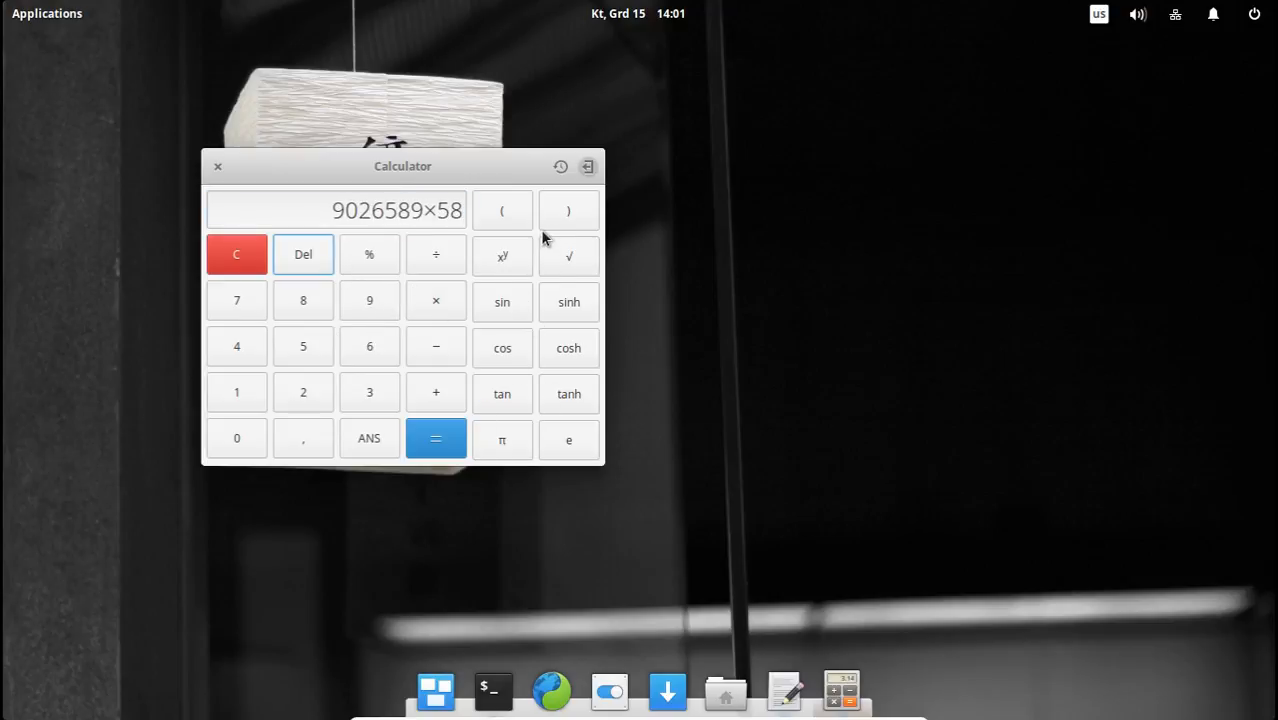
# Hide the Calculator's extended functions, reposition its window on the desktop and close it.
pyautogui.click(588, 167)
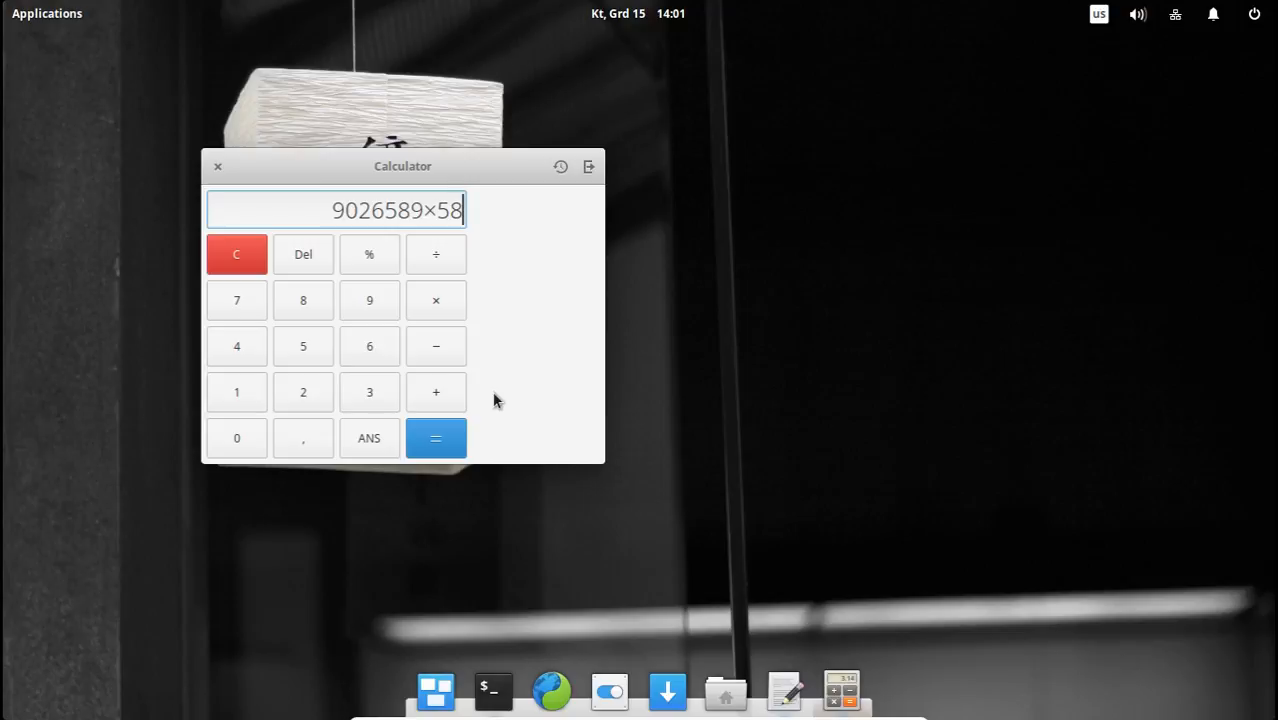
pyautogui.moveTo(562, 166); pyautogui.dragTo(550, 139)
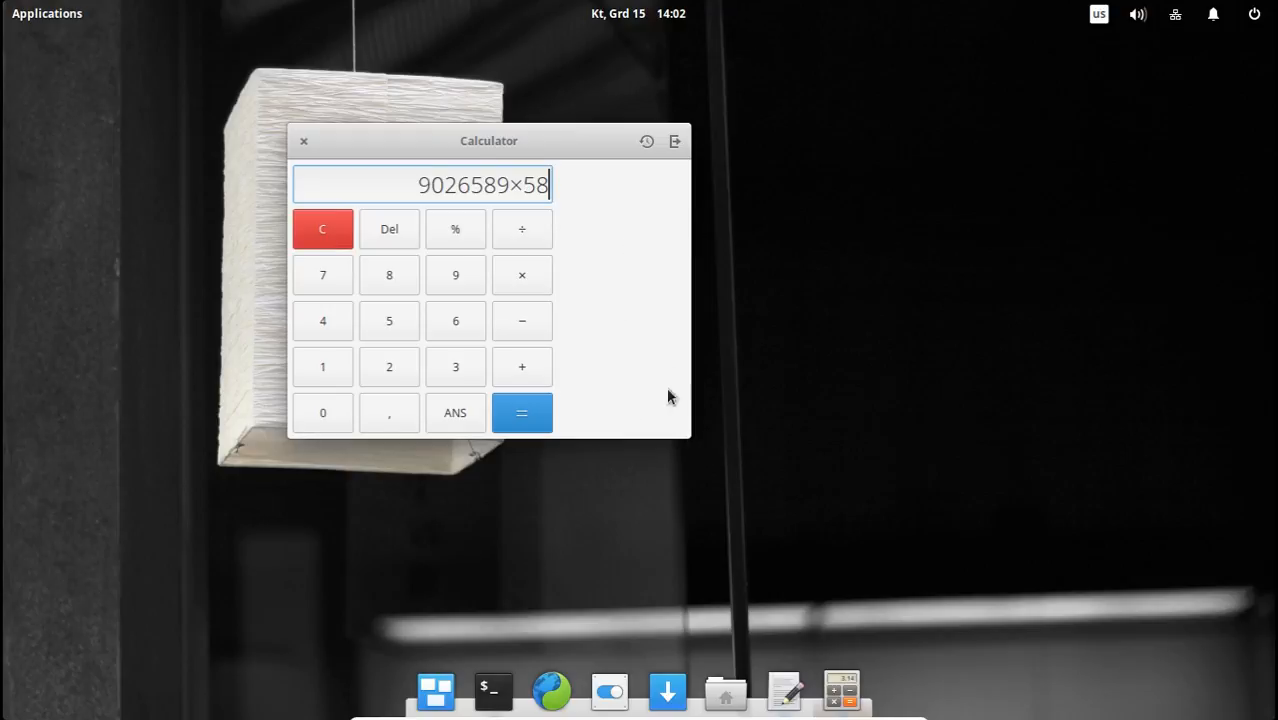
pyautogui.moveTo(511, 140)
pyautogui.mouseDown()
pyautogui.moveTo(402, 119)
pyautogui.moveTo(507, 143)
pyautogui.mouseUp()
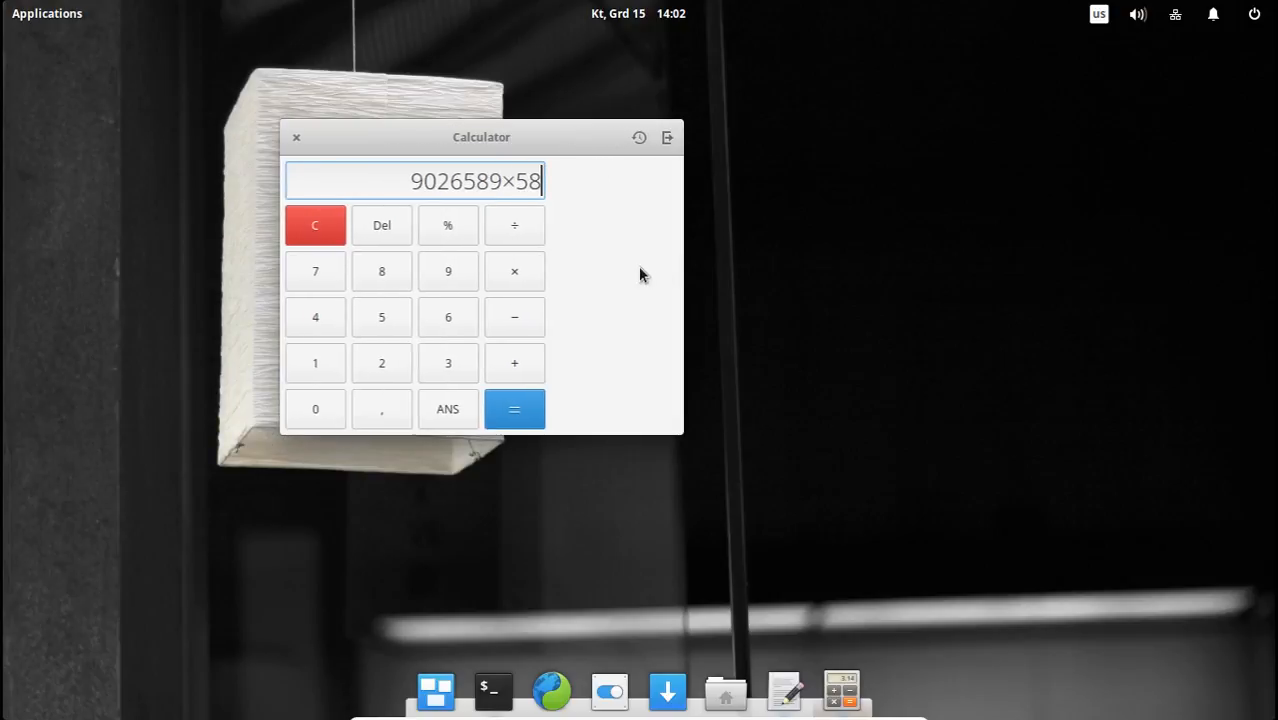
pyautogui.click(297, 137)
# Bring up the minimized Terminal, shrink its window and move it over the wallpaper's lantern.
pyautogui.click(528, 684)
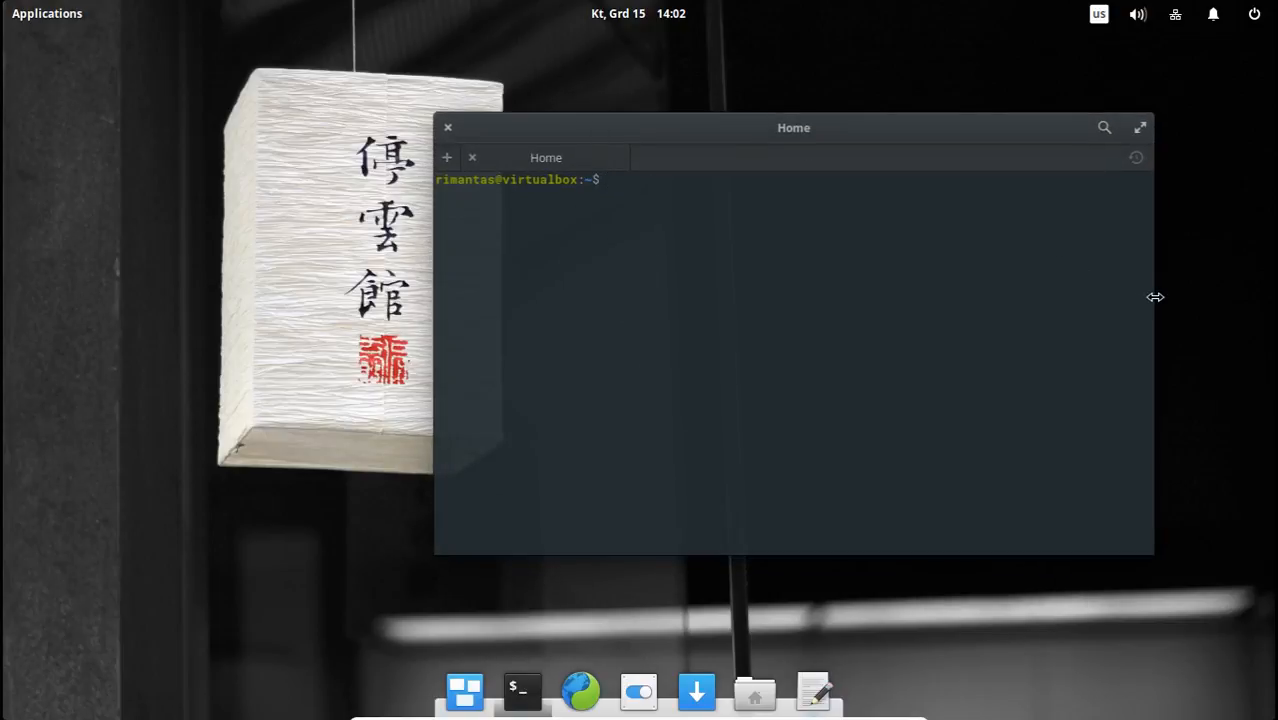
pyautogui.moveTo(1153, 297); pyautogui.dragTo(1004, 290)
pyautogui.moveTo(741, 127); pyautogui.dragTo(592, 91)
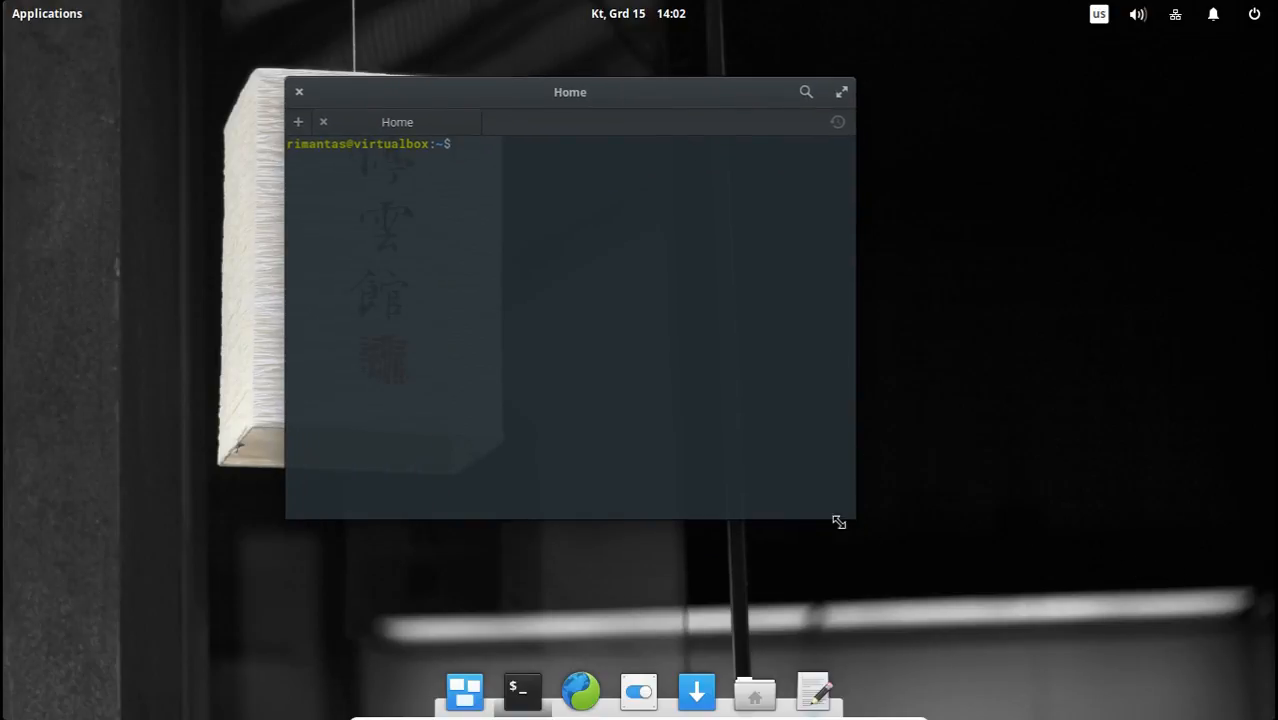
pyautogui.moveTo(847, 508)
pyautogui.mouseDown()
pyautogui.moveTo(1104, 571)
pyautogui.moveTo(863, 490)
pyautogui.mouseUp()
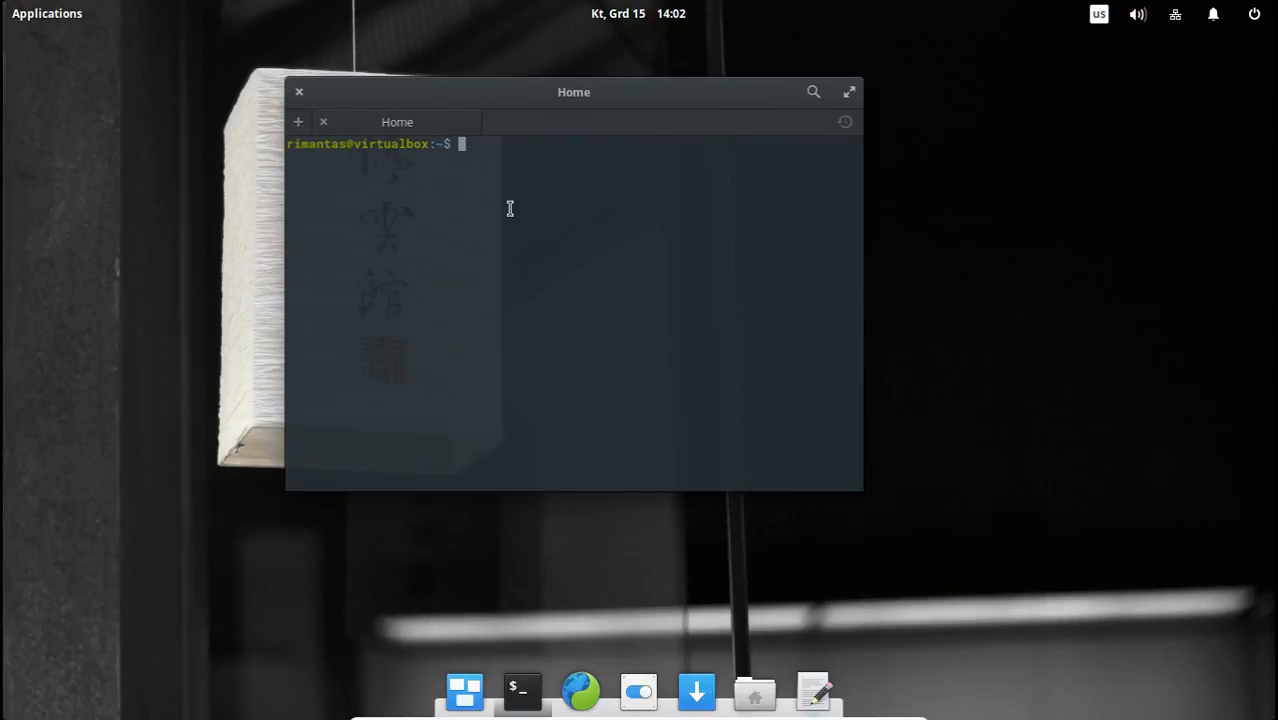
# Look through the Graphics, Internet, Office, Sound & Video, System Tools and Accessories application categories, and close the launcher.
pyautogui.click(48, 9)
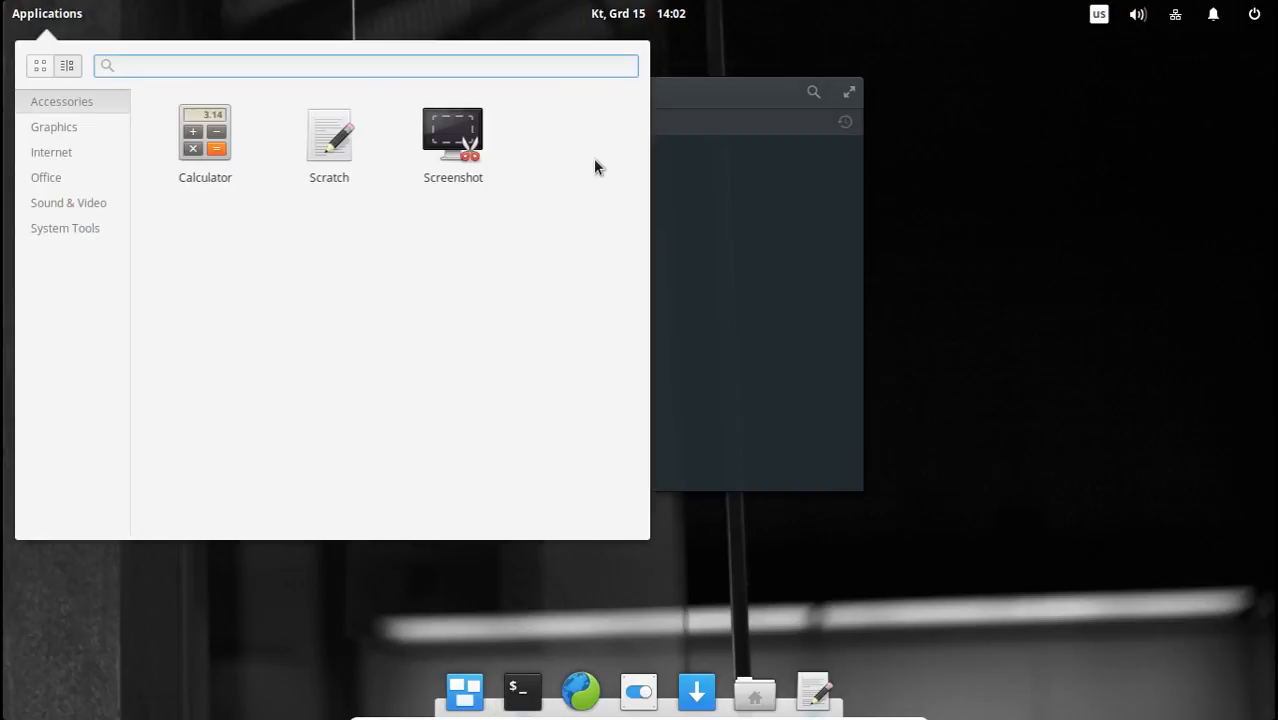
pyautogui.click(82, 129)
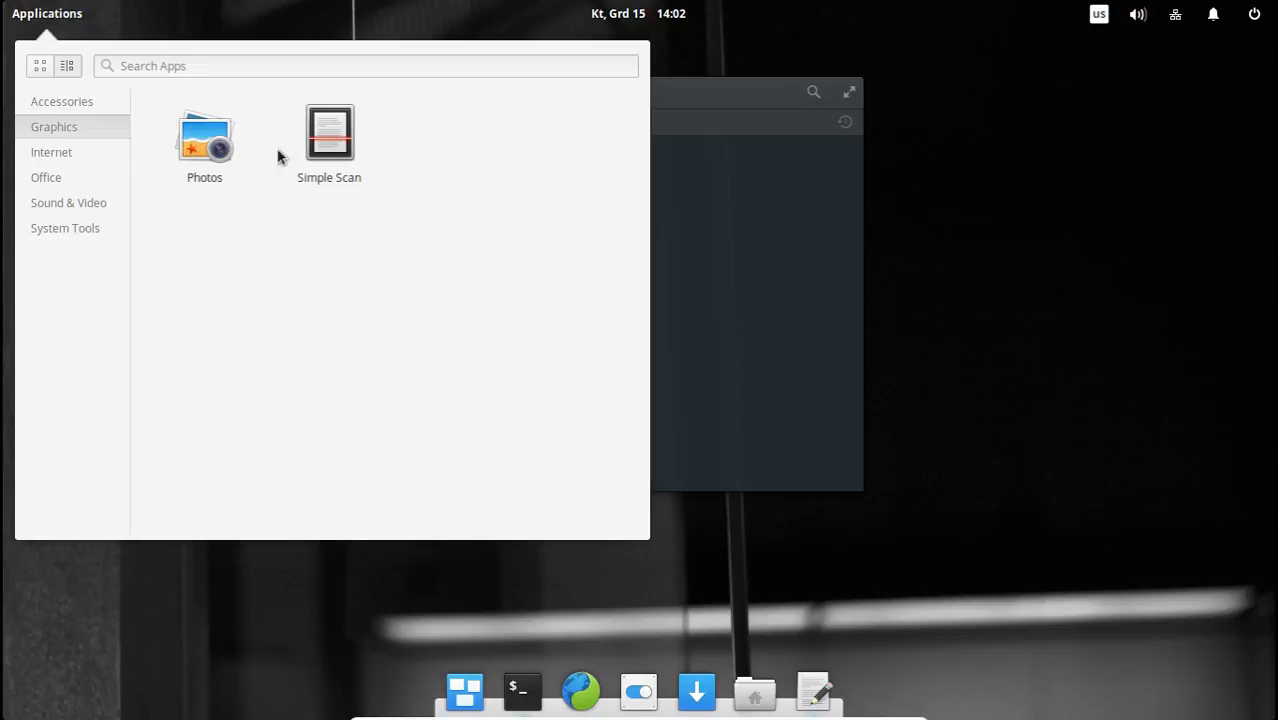
pyautogui.click(74, 155)
pyautogui.click(72, 178)
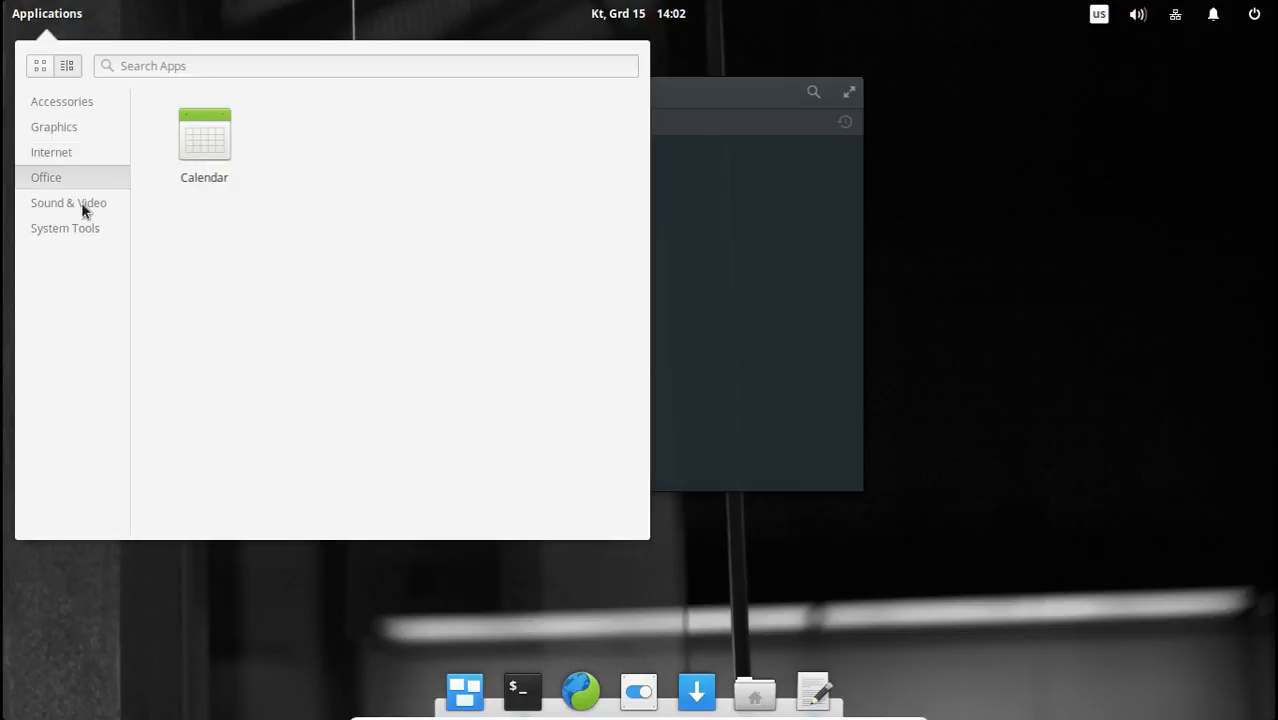
pyautogui.click(81, 203)
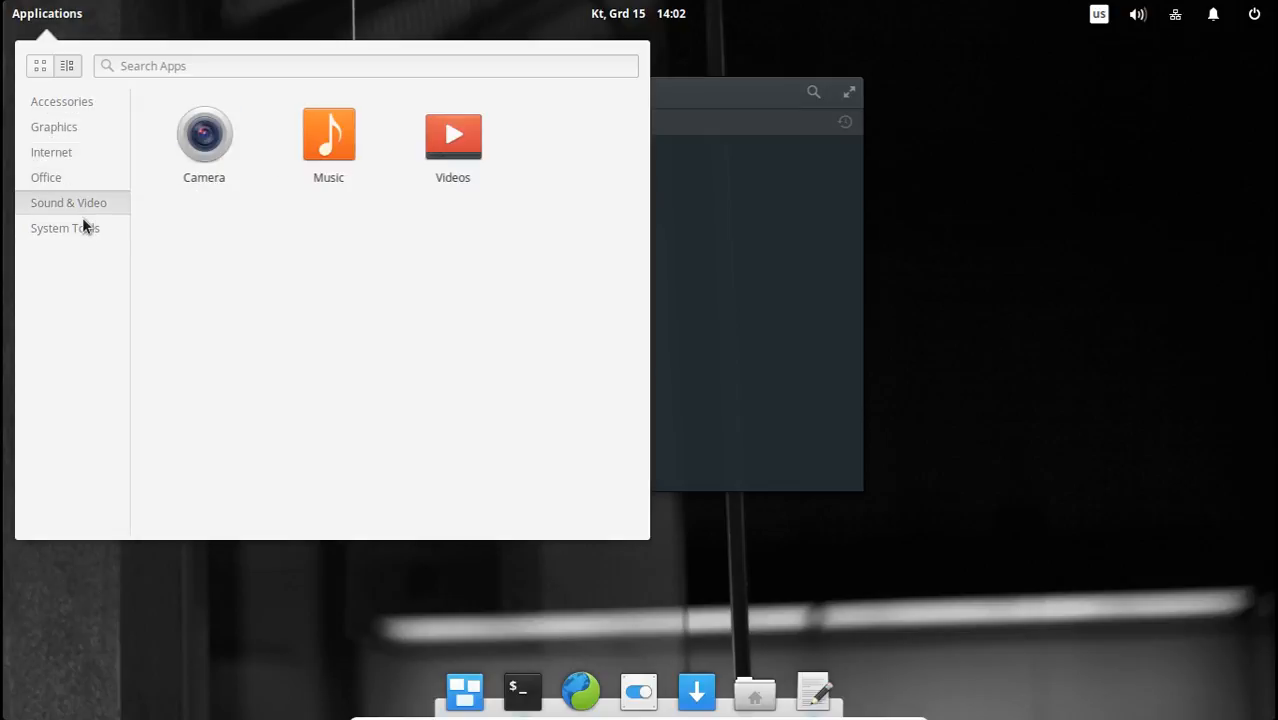
pyautogui.click(98, 234)
pyautogui.click(88, 207)
pyautogui.click(67, 97)
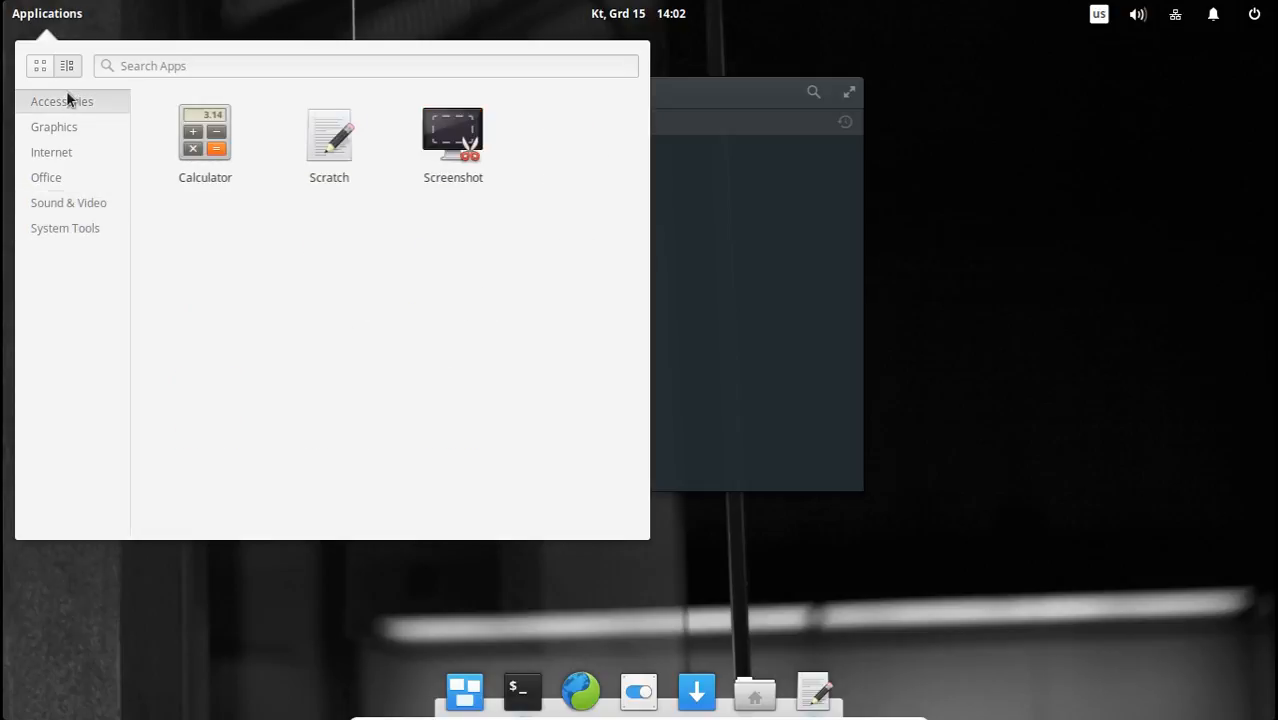
pyautogui.click(729, 227)
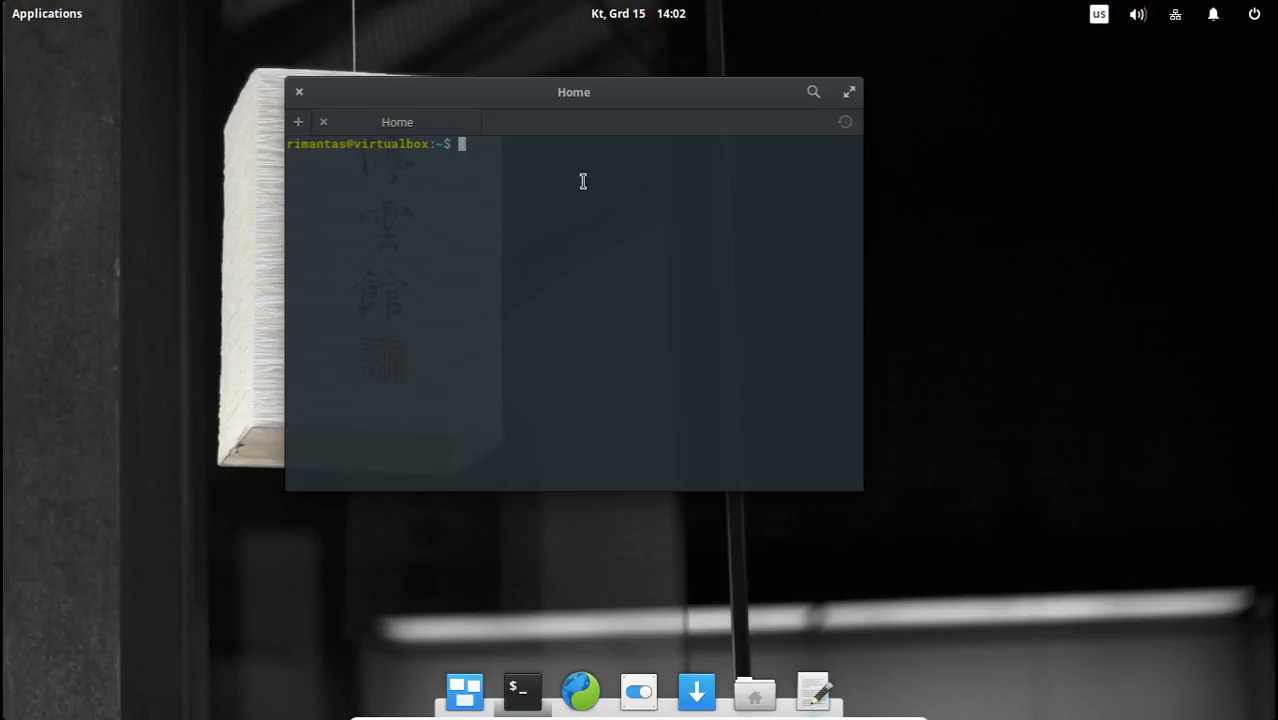
# Move the Terminal window beside the wallpaper's lantern, try to open AppCenter and view its dock options.
pyautogui.moveTo(579, 93); pyautogui.dragTo(941, 167)
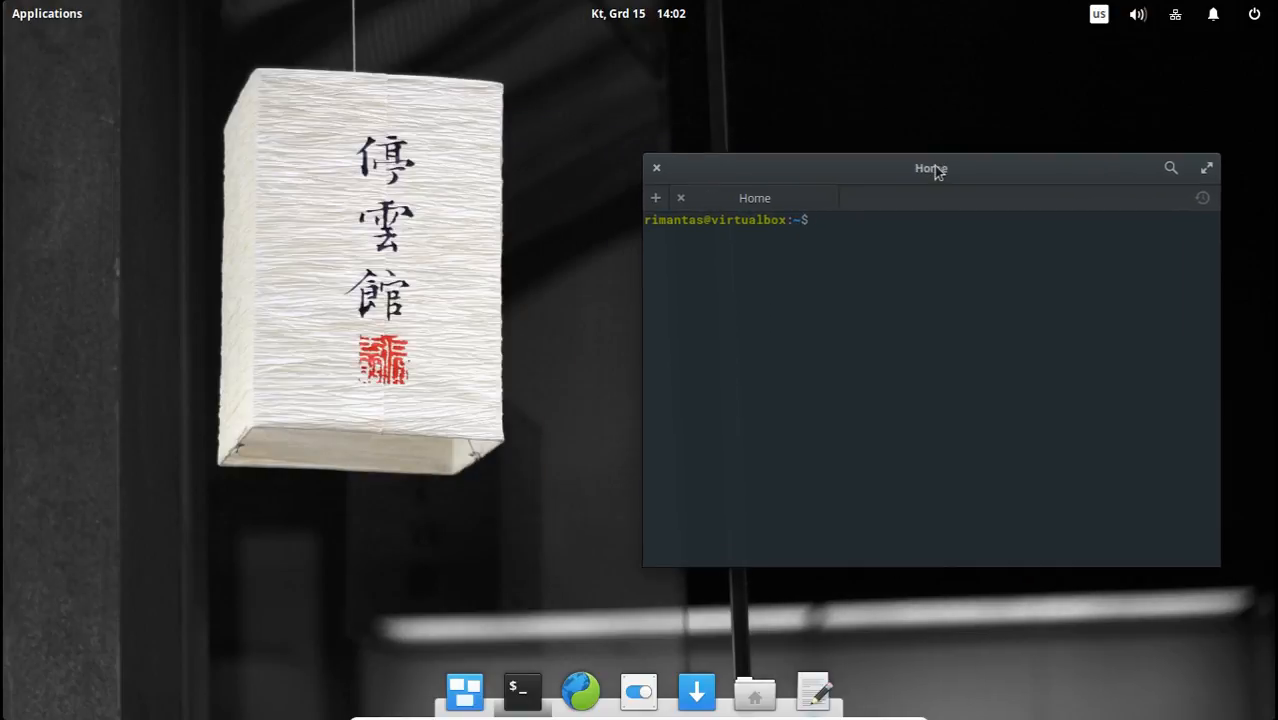
pyautogui.click(45, 13)
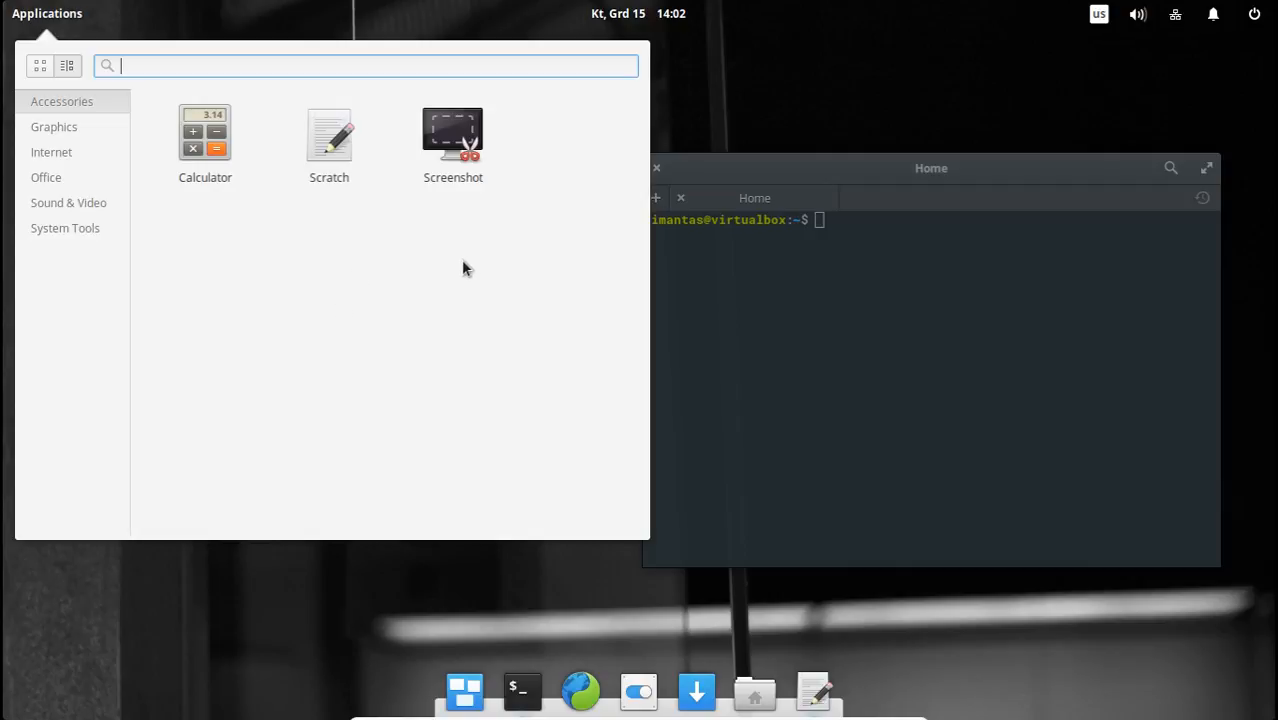
pyautogui.click(700, 693)
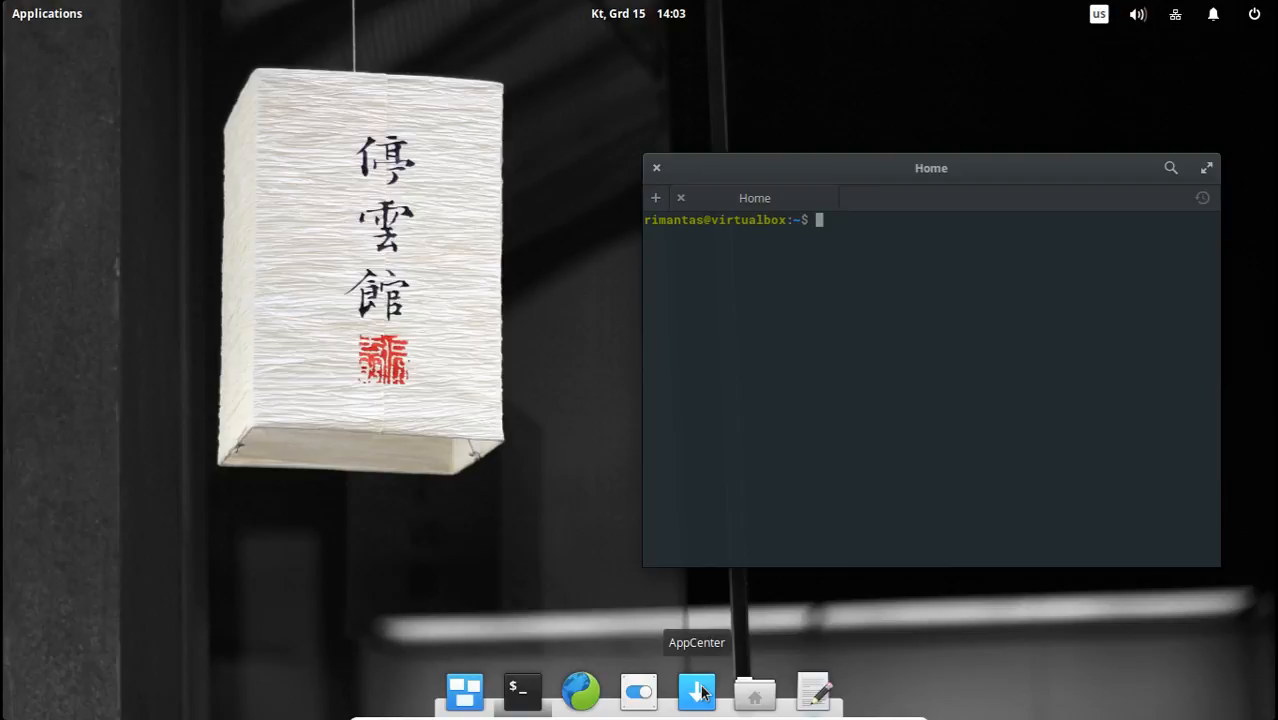
pyautogui.click(703, 692)
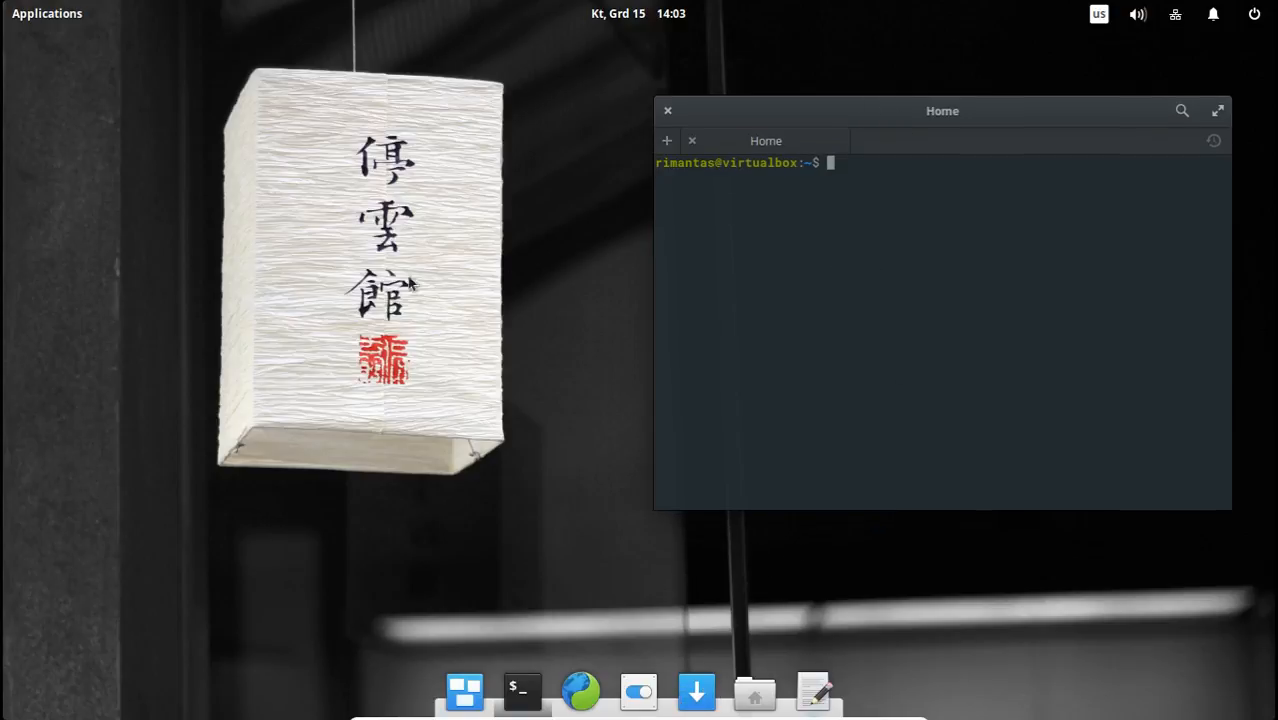
pyautogui.rightClick(705, 694)
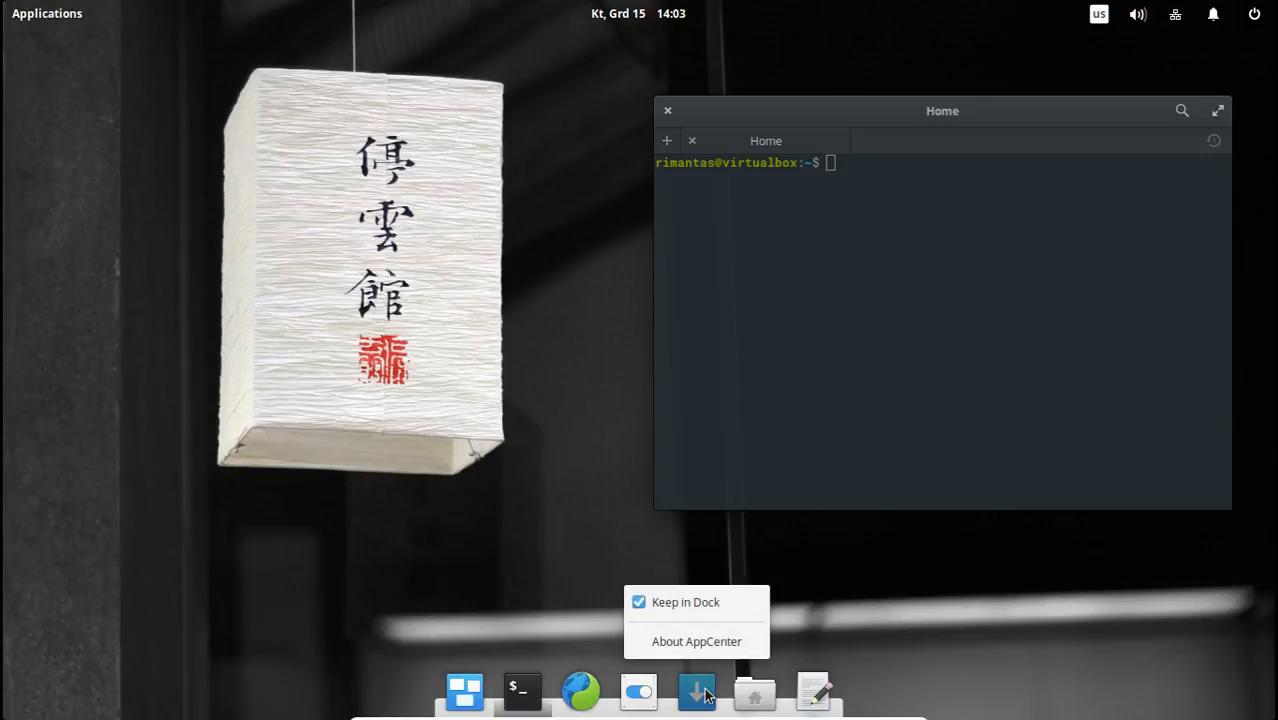
pyautogui.press('Escape')
# Browse the Graphics and Internet application categories and open Calendar from the Office category.
pyautogui.click(60, 12)
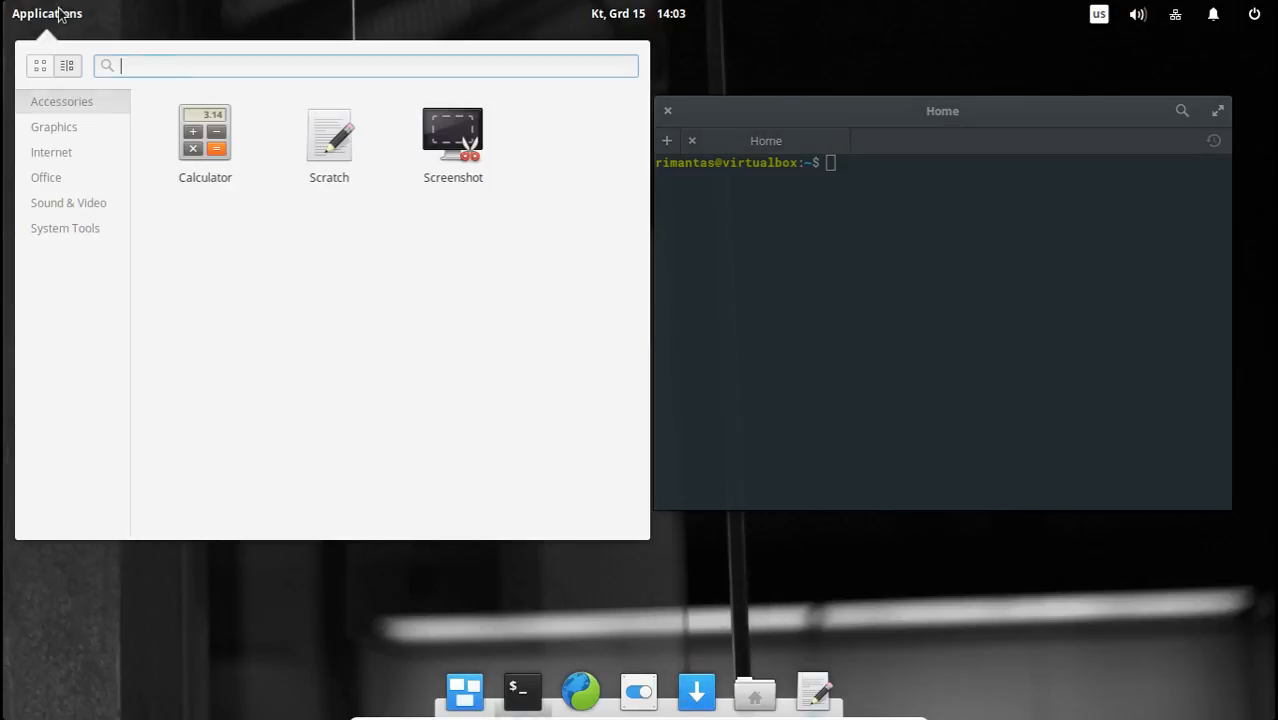
pyautogui.click(85, 127)
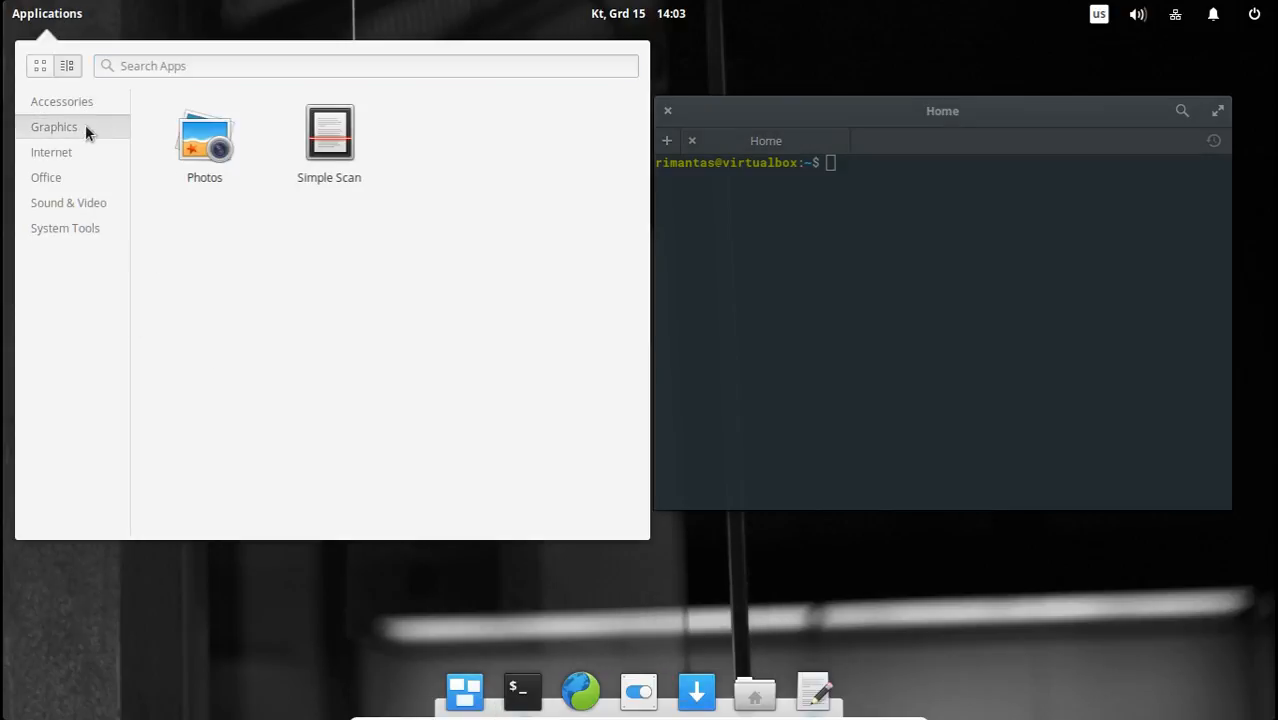
pyautogui.click(79, 152)
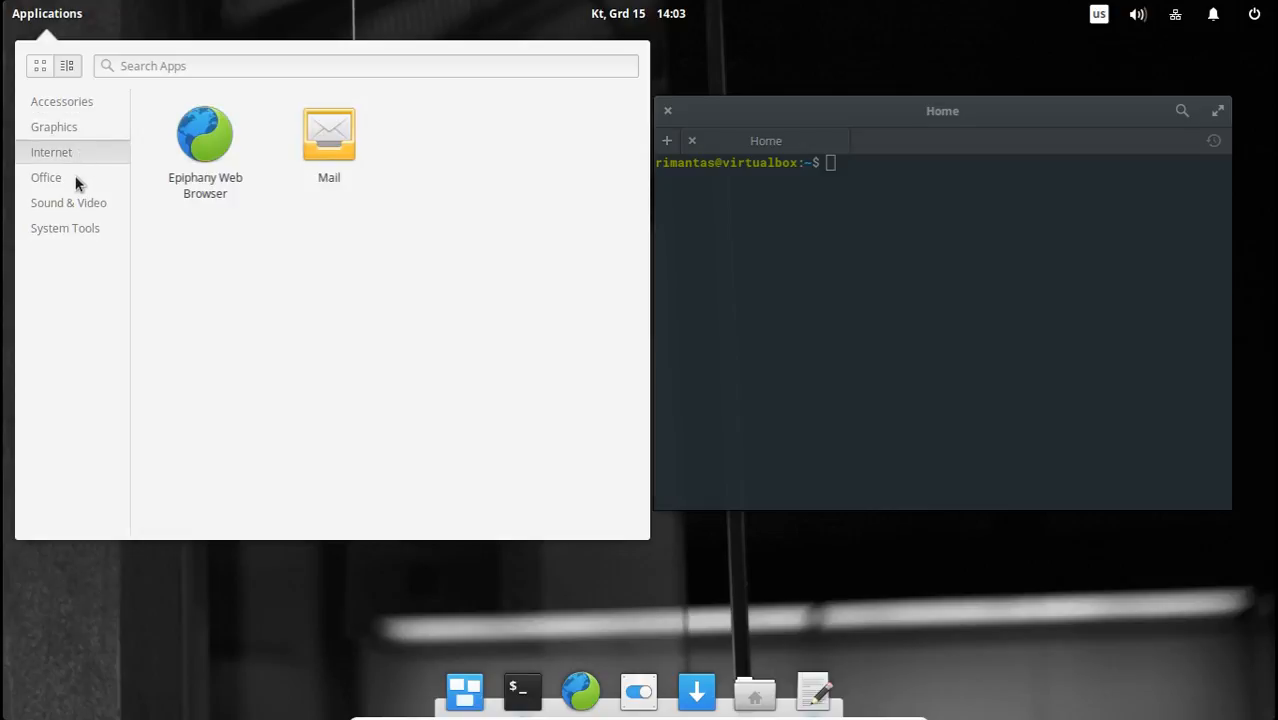
pyautogui.click(81, 180)
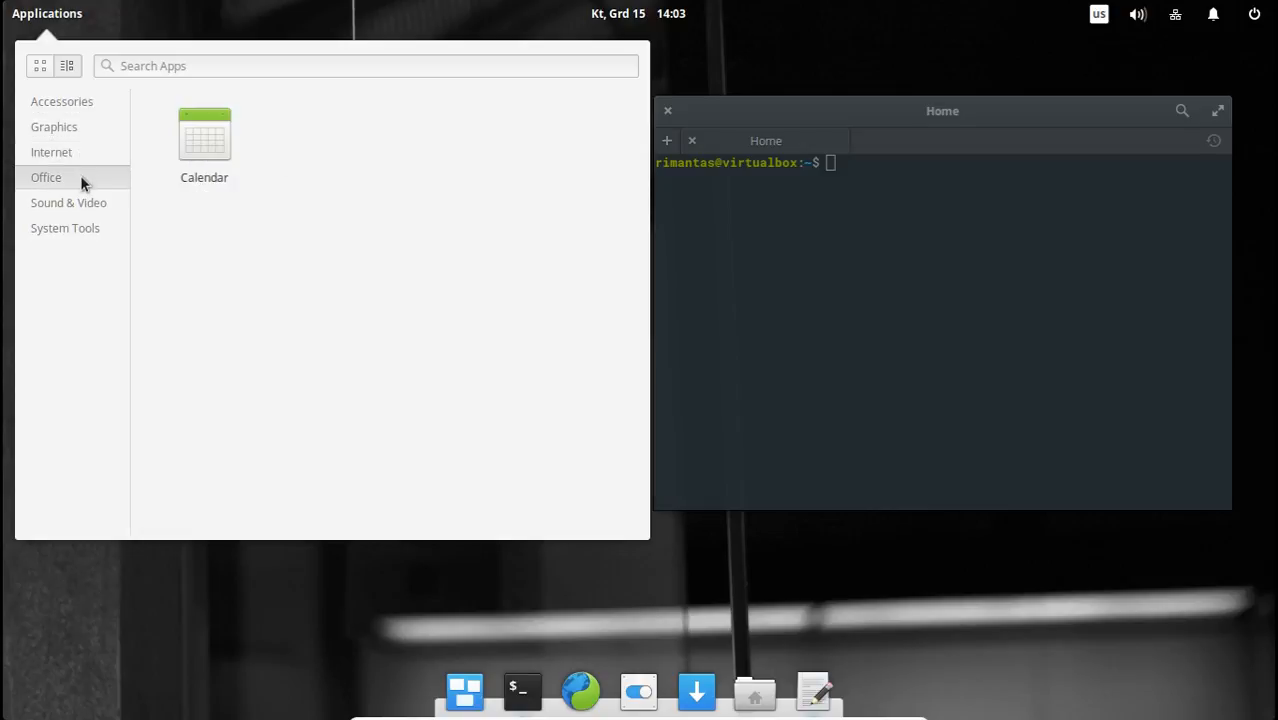
pyautogui.click(197, 148)
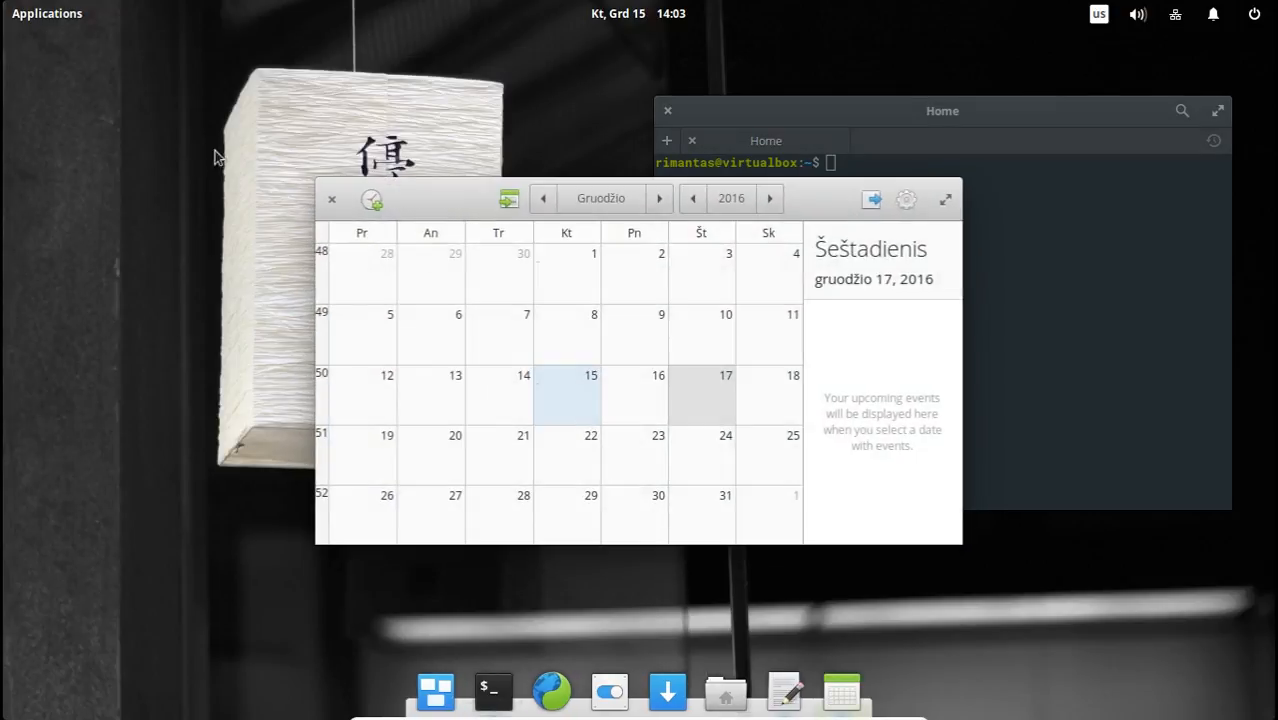
# Select the 13th, 27th and 31st of December 2016 in the calendar, ending on the 19th.
pyautogui.click(399, 415)
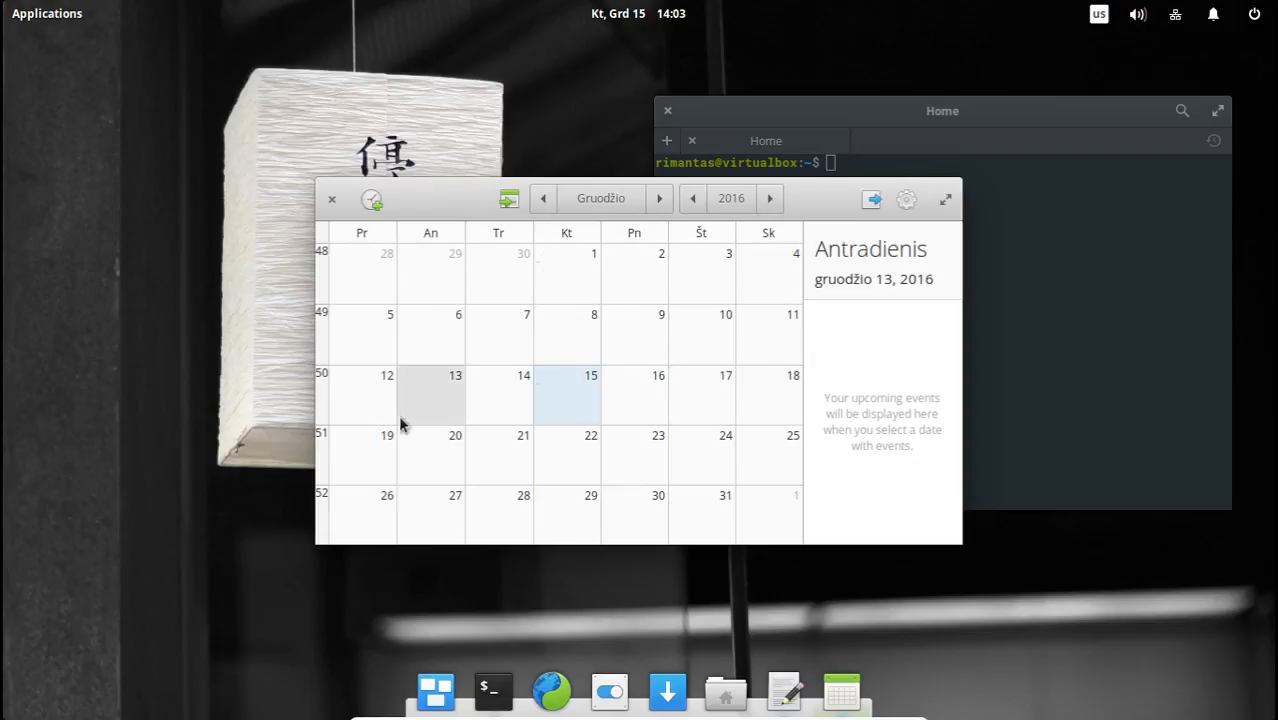
pyautogui.click(450, 510)
pyautogui.click(689, 500)
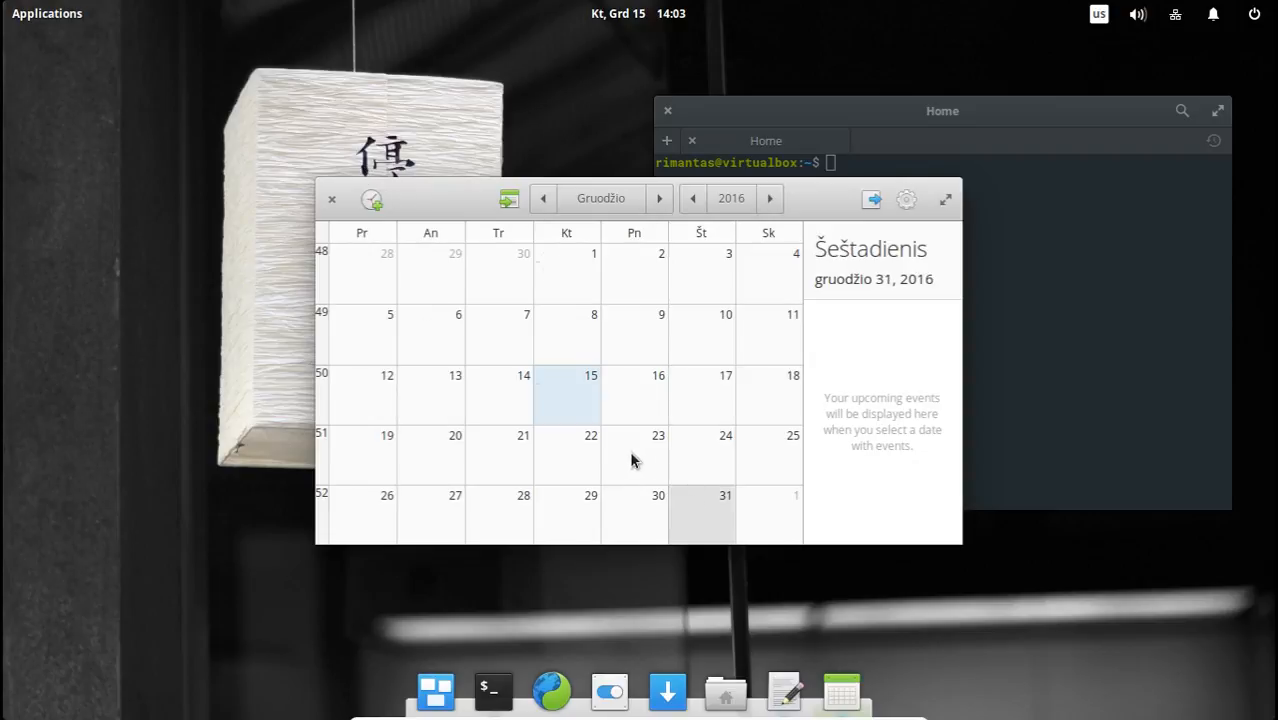
pyautogui.click(368, 464)
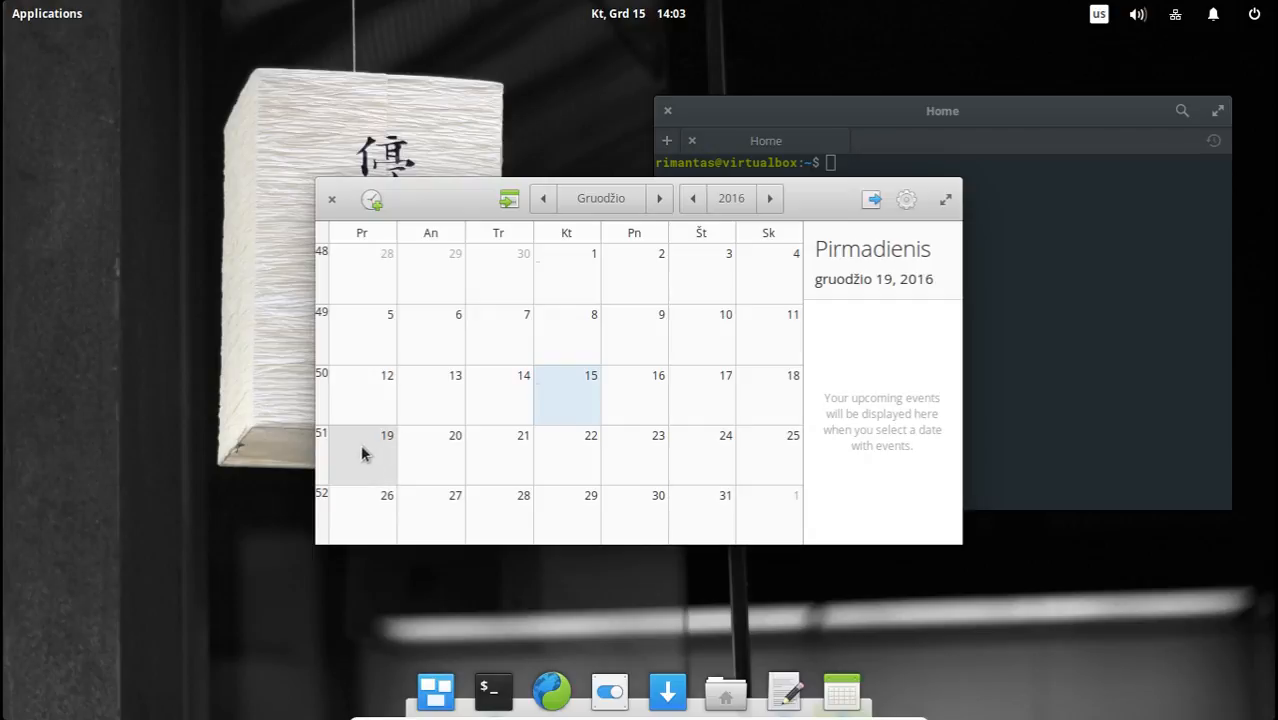
# Start a new event on December 19, 2016, move its dialog aside, and enter the title "test" and comment "jashdjsahdlkaskldja".
pyautogui.click(371, 201)
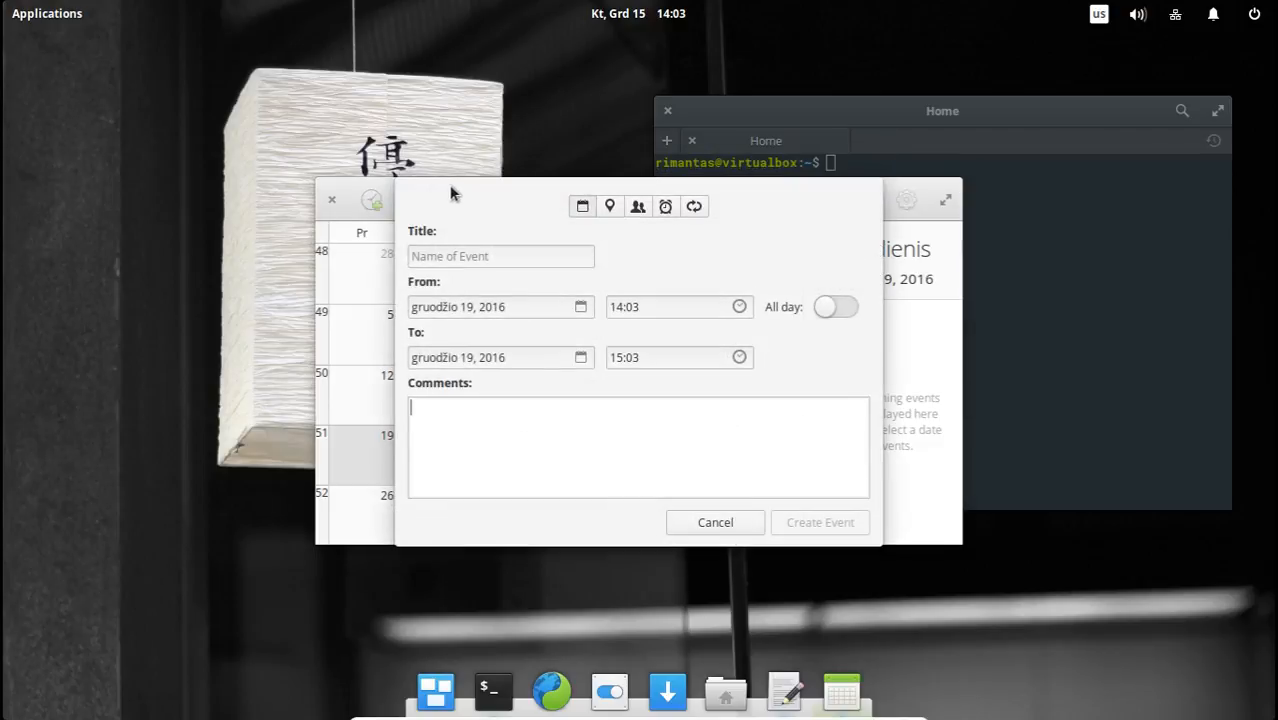
pyautogui.moveTo(451, 191); pyautogui.dragTo(677, 203)
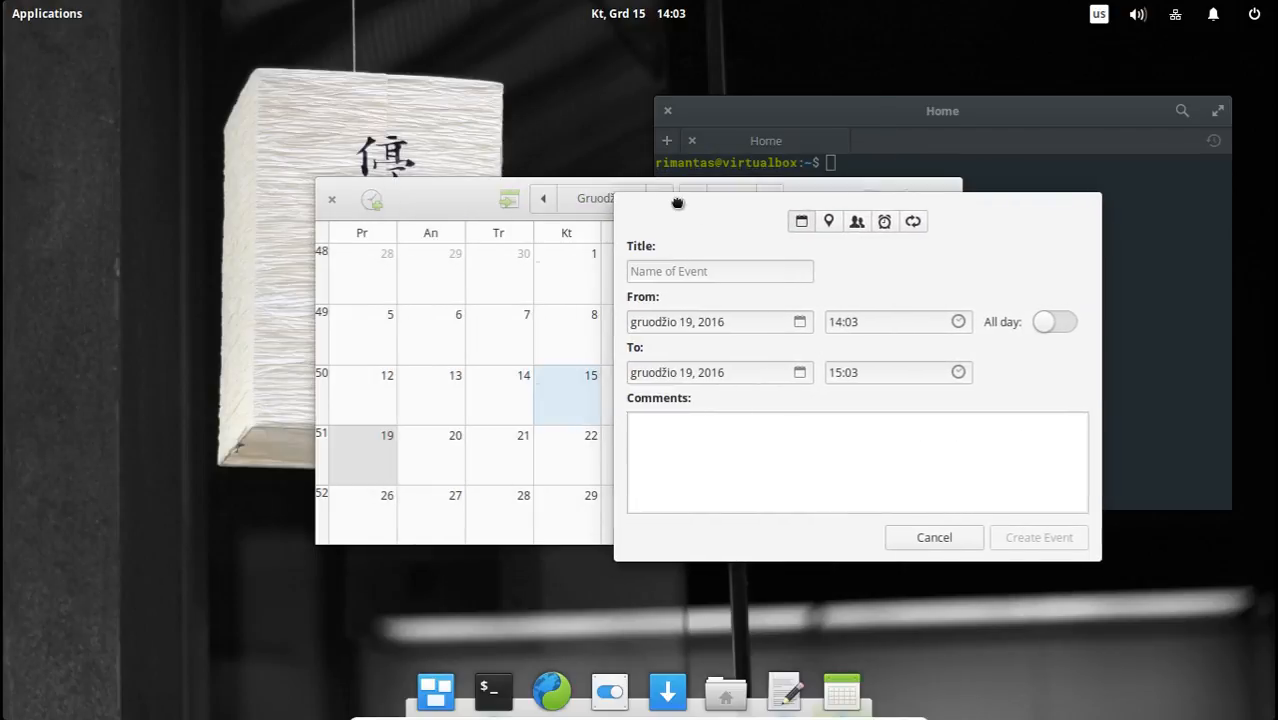
pyautogui.click(690, 267)
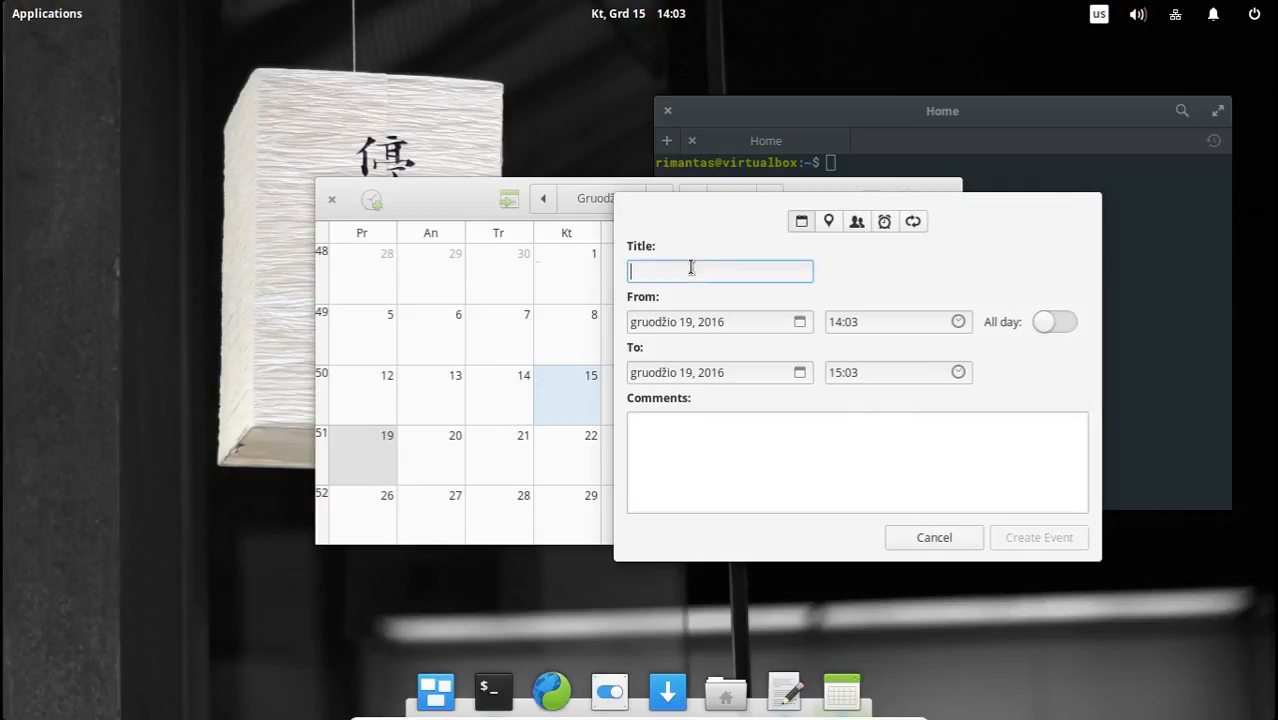
pyautogui.write('test')
pyautogui.click(684, 432)
pyautogui.write('jashdjsahdlkaskldja')
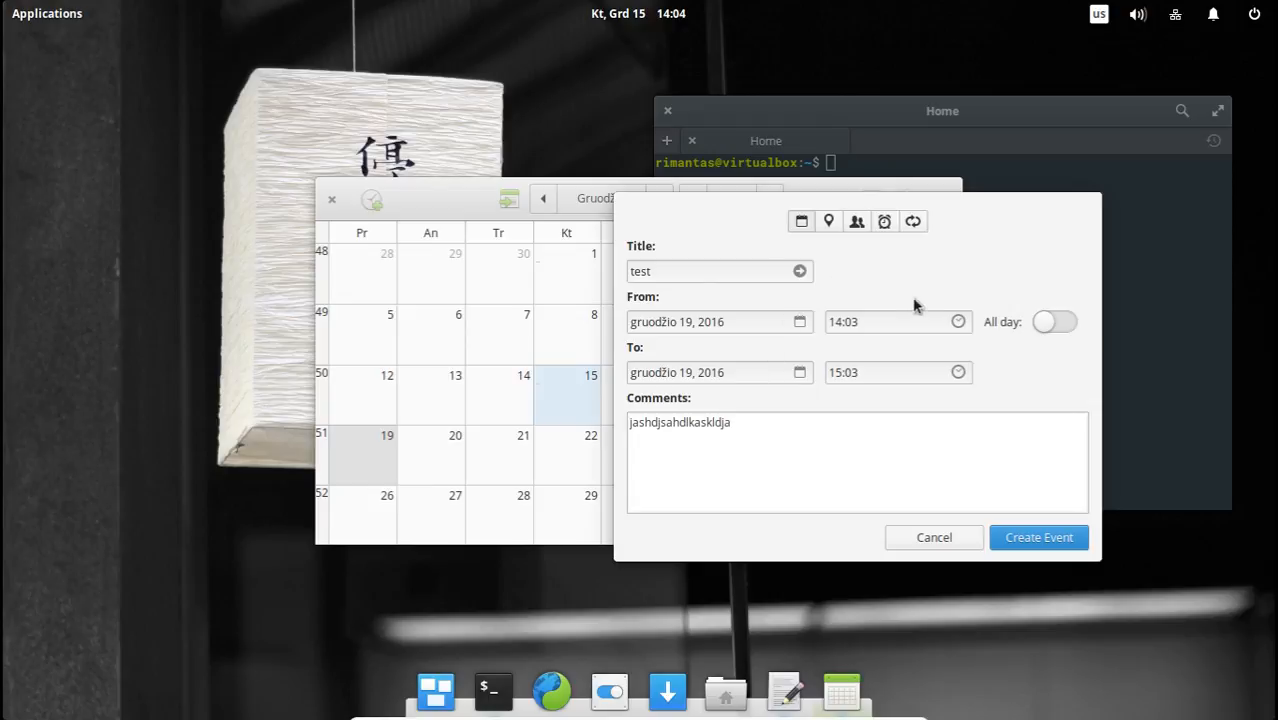
# Set the start hour of the "test" event to 9 and create the event.
pyautogui.click(959, 324)
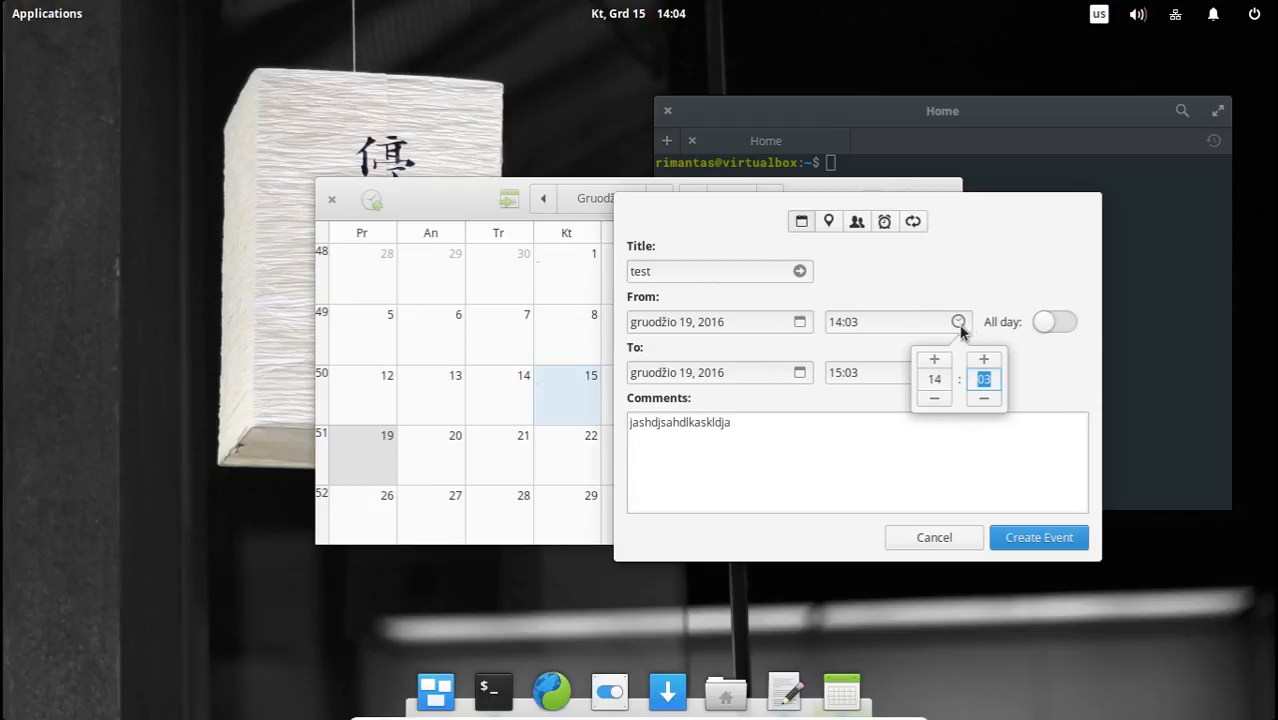
pyautogui.click(933, 380)
pyautogui.write('9')
pyautogui.click(878, 474)
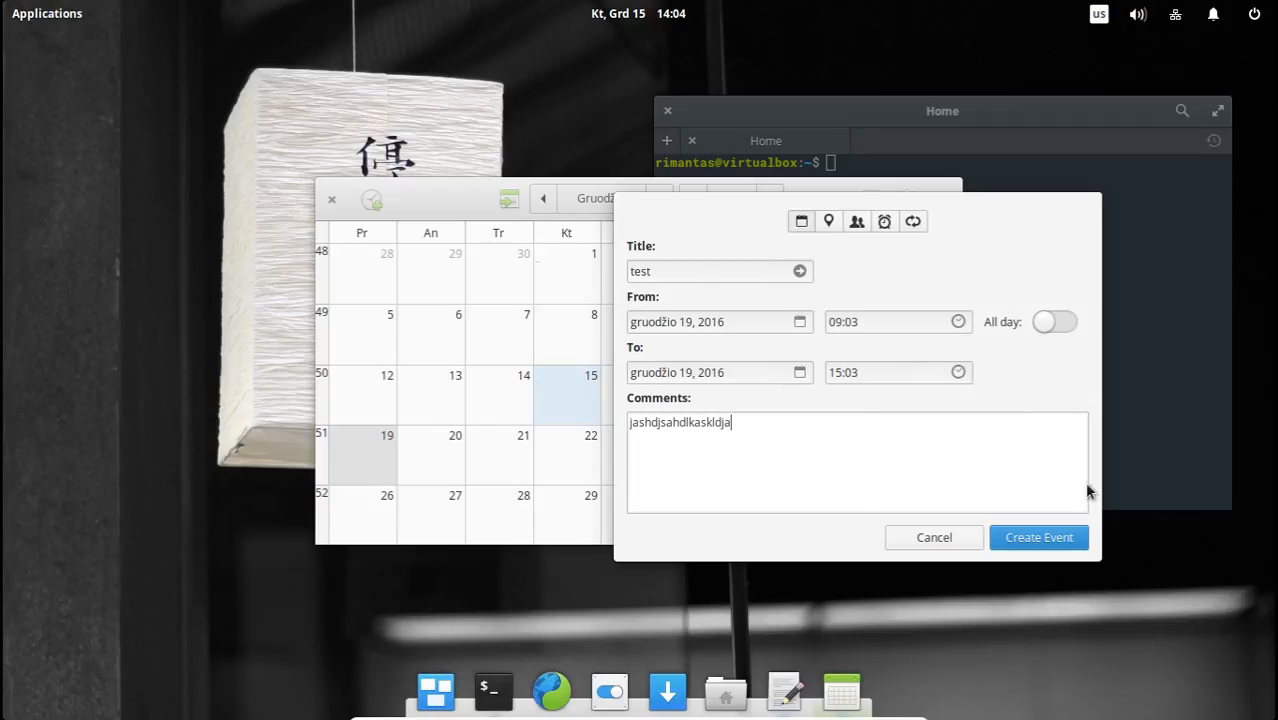
pyautogui.click(1041, 540)
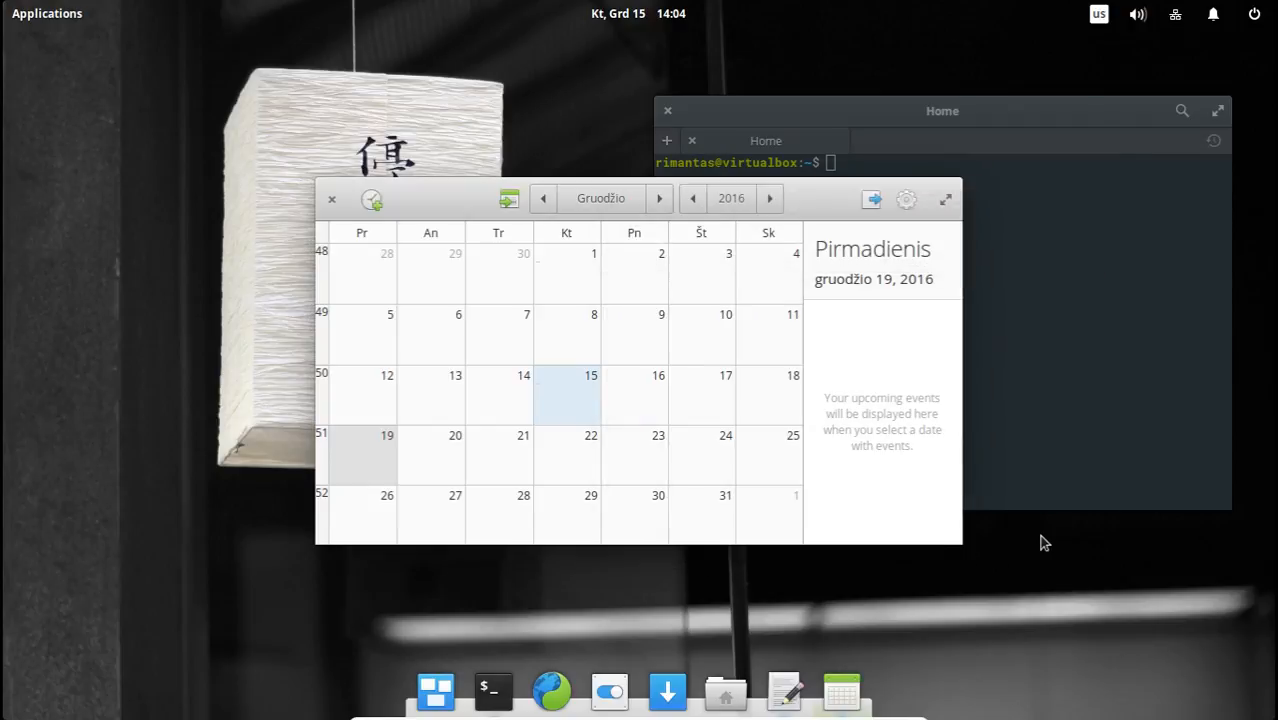
# Look for events on December 8, 10, 11, 18 and 16, 2016, switching briefly to November and back along the way.
pyautogui.click(690, 340)
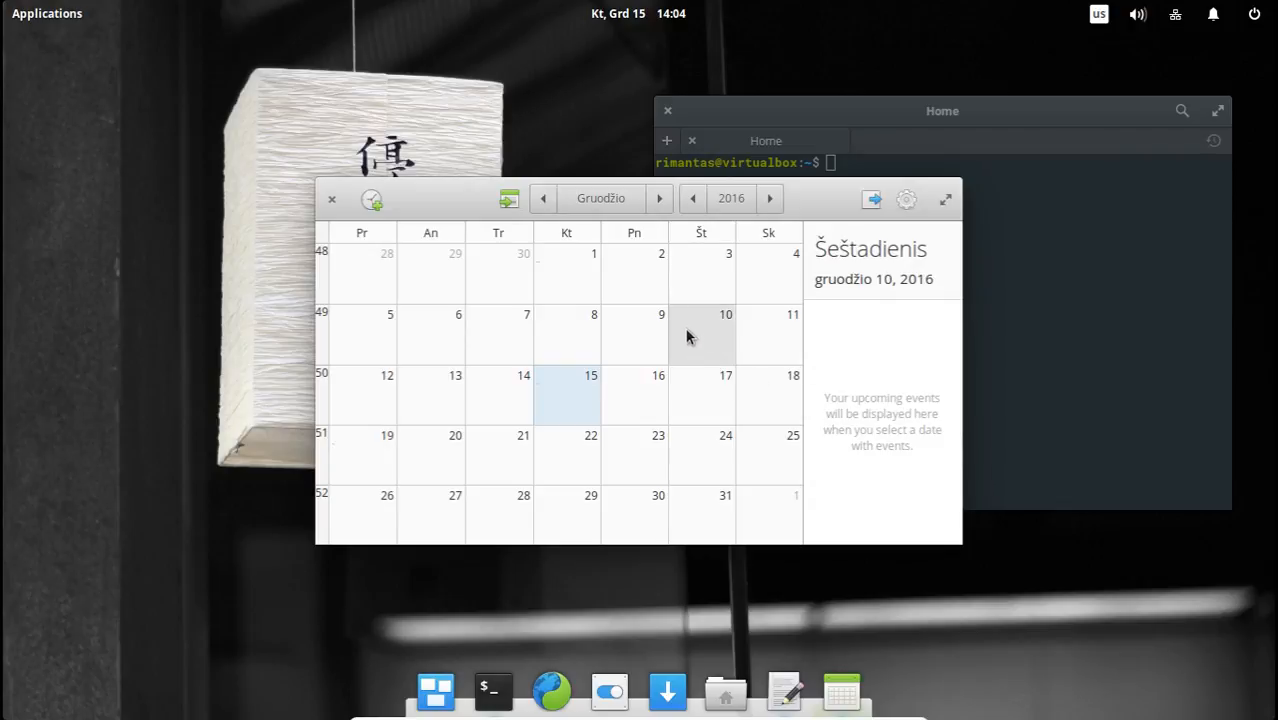
pyautogui.click(541, 325)
pyautogui.click(543, 197)
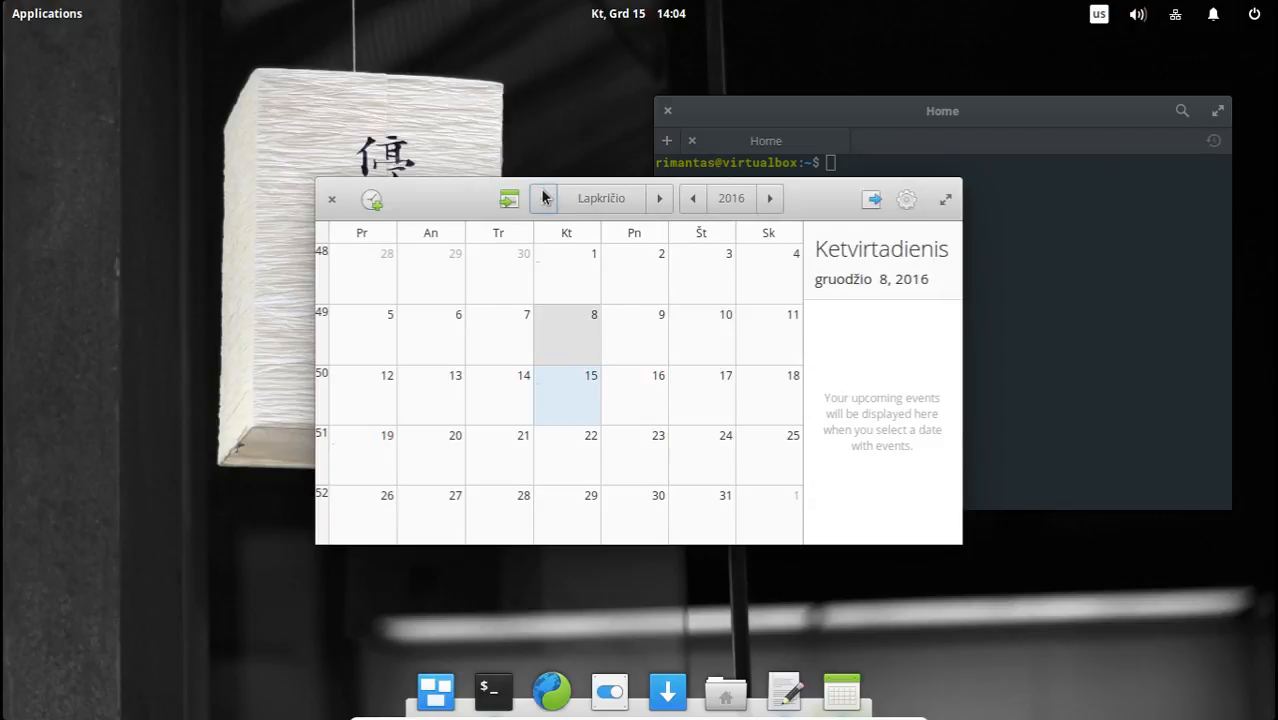
pyautogui.click(659, 198)
pyautogui.click(696, 336)
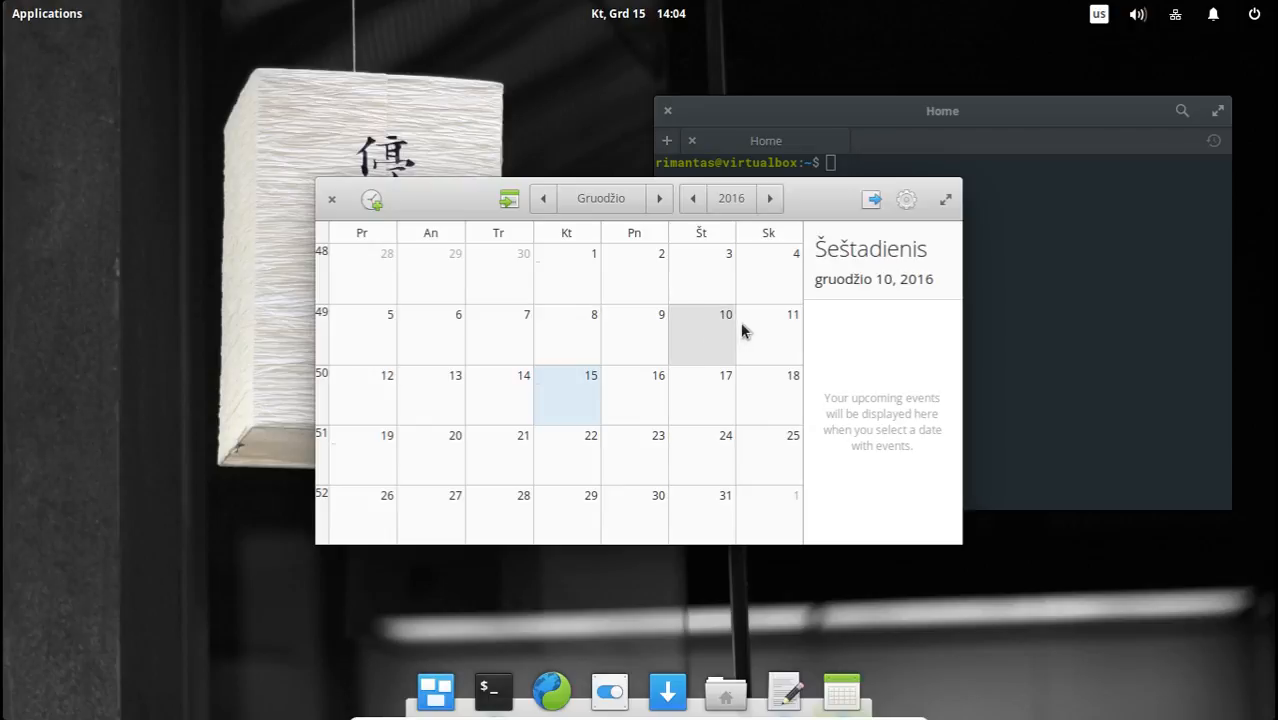
pyautogui.click(744, 330)
pyautogui.click(757, 412)
pyautogui.click(665, 399)
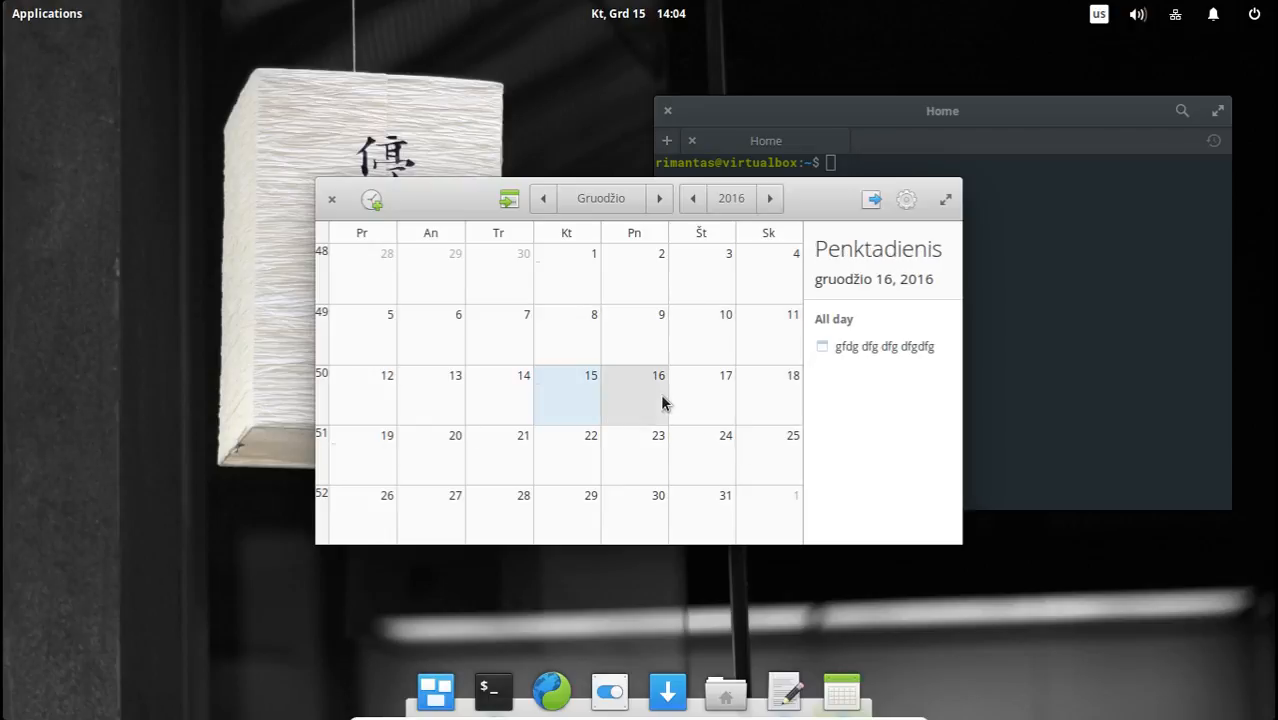
# Check days mainly in the first two weeks of December 2016 for listed events, ending on December 9.
pyautogui.click(702, 456)
pyautogui.click(710, 395)
pyautogui.click(713, 334)
pyautogui.click(655, 322)
pyautogui.click(545, 330)
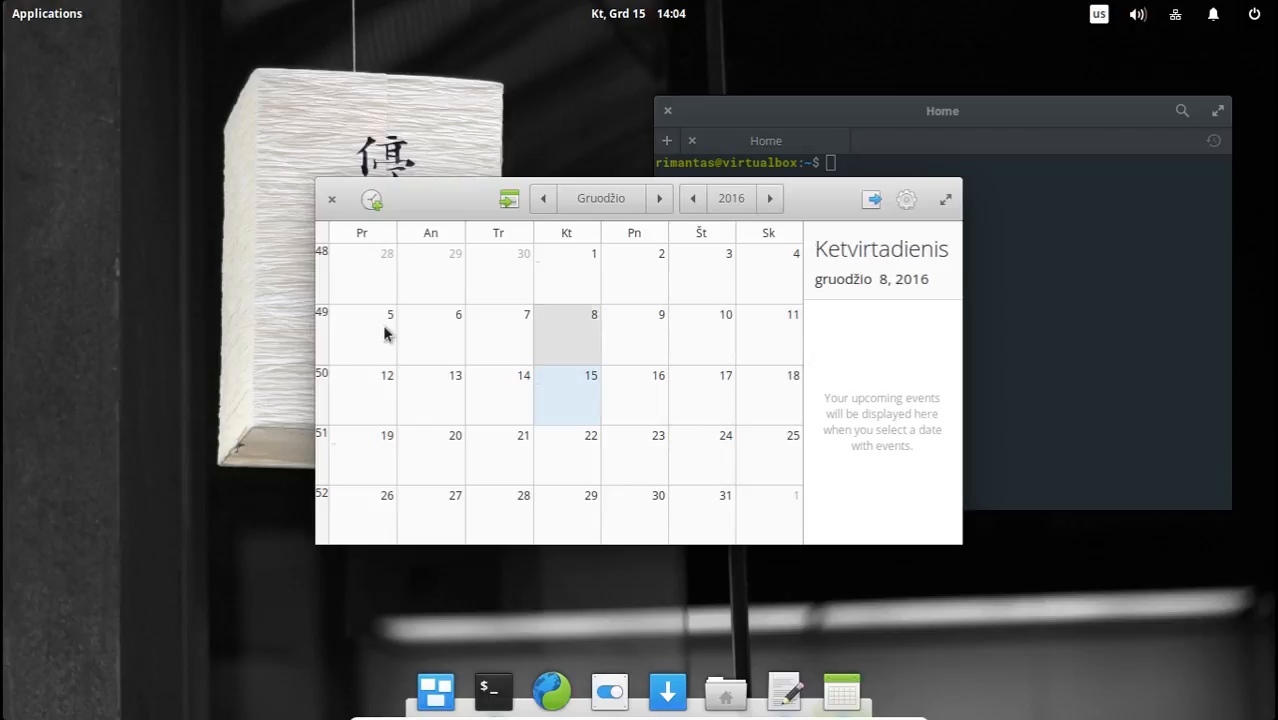
pyautogui.click(385, 328)
pyautogui.click(573, 334)
pyautogui.click(672, 310)
pyautogui.click(593, 282)
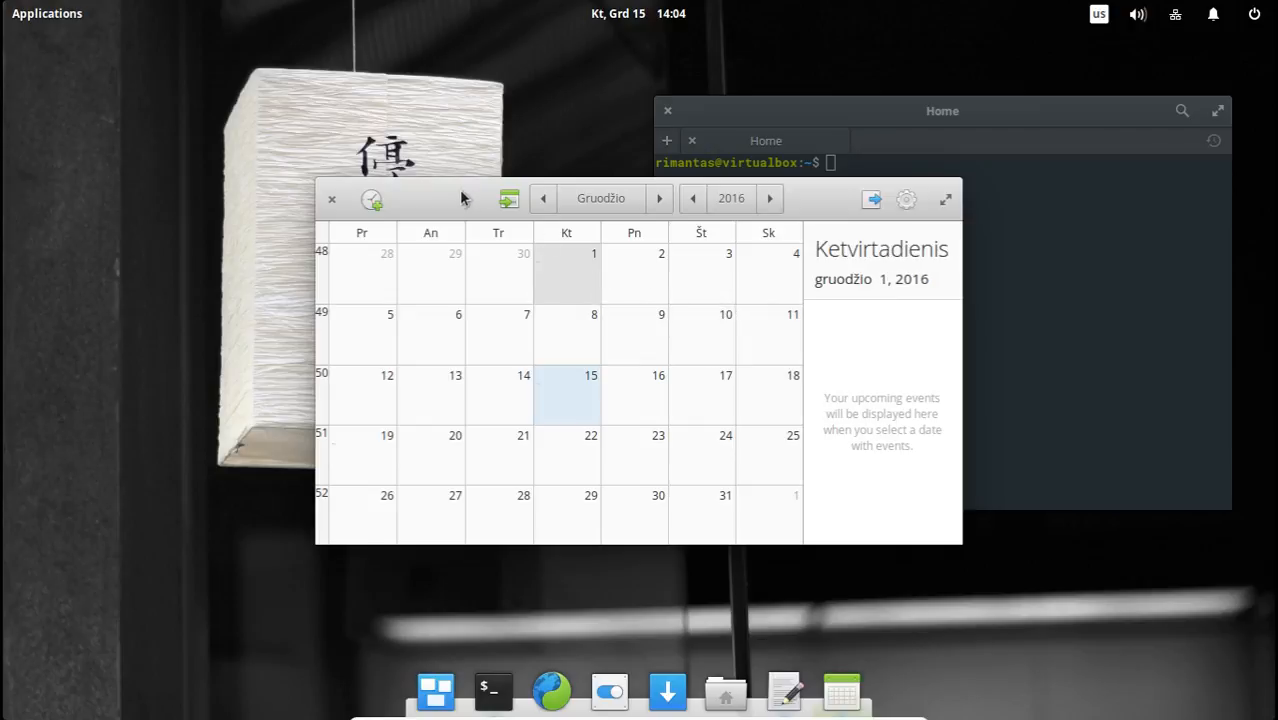
pyautogui.click(697, 299)
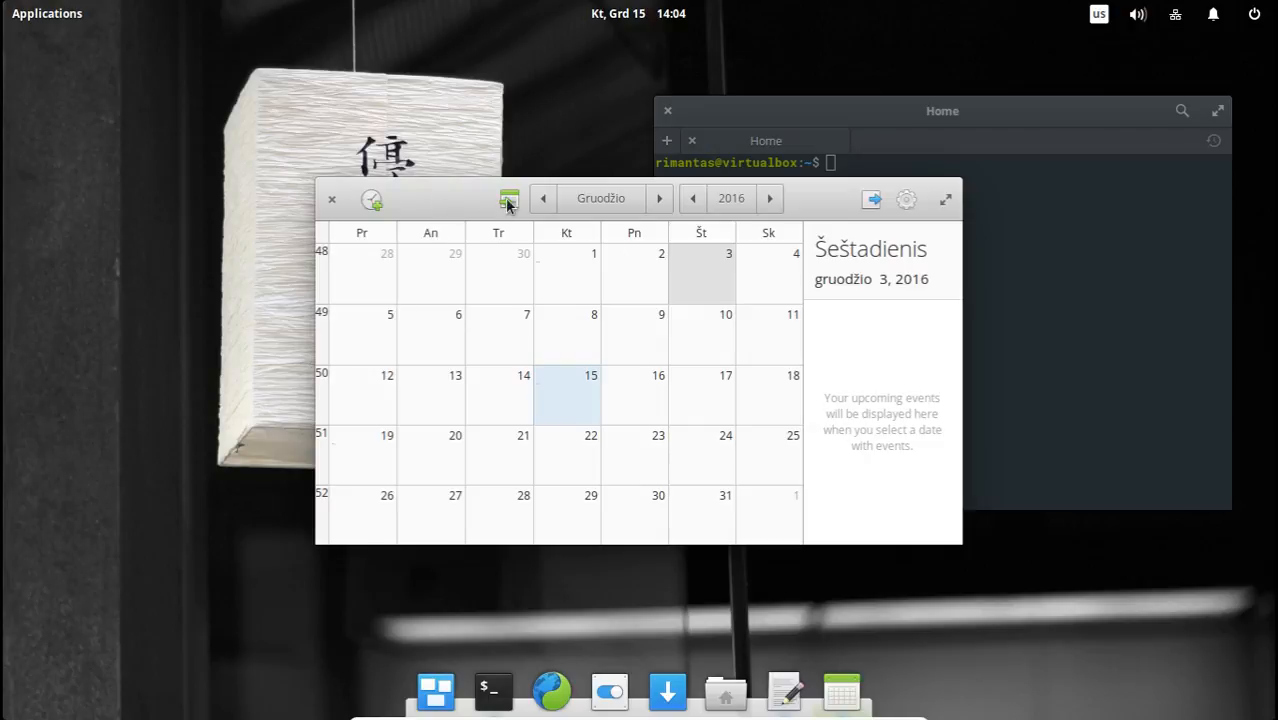
pyautogui.click(690, 338)
pyautogui.click(656, 340)
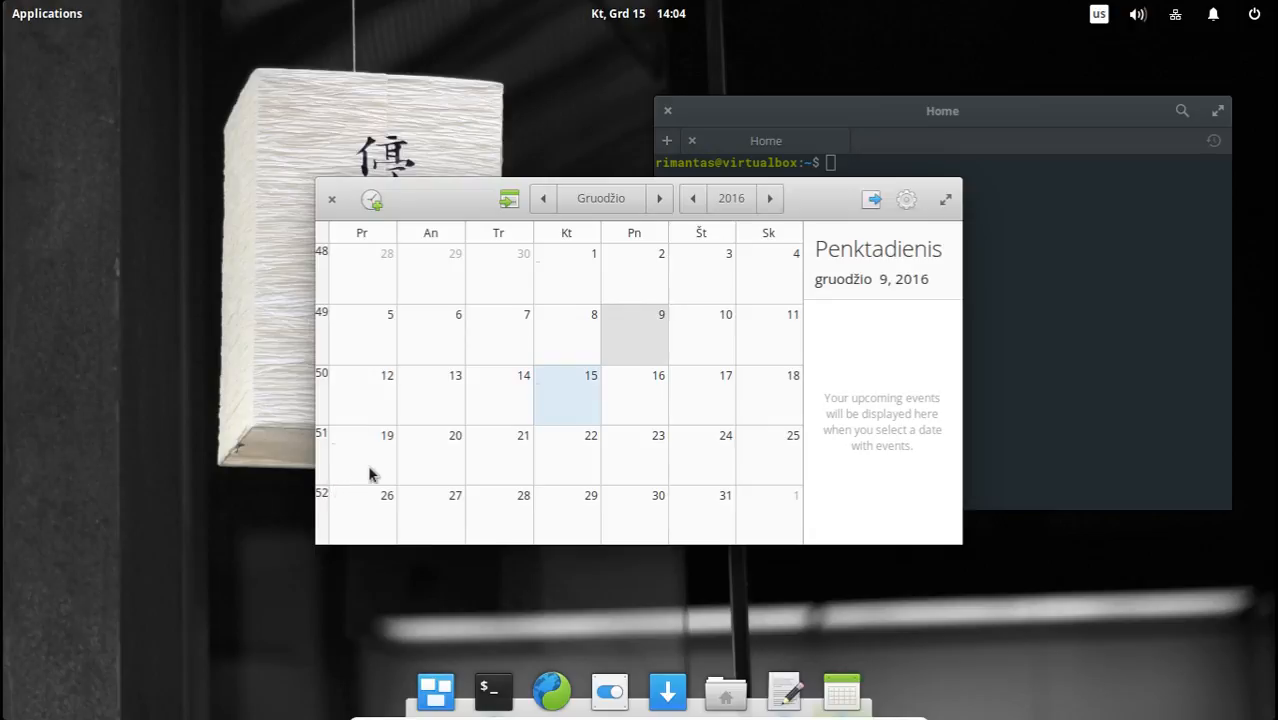
# Go through December 20 to 25 and the month's last week for listed events, ending on December 19.
pyautogui.click(430, 460)
pyautogui.click(525, 460)
pyautogui.click(591, 459)
pyautogui.click(640, 458)
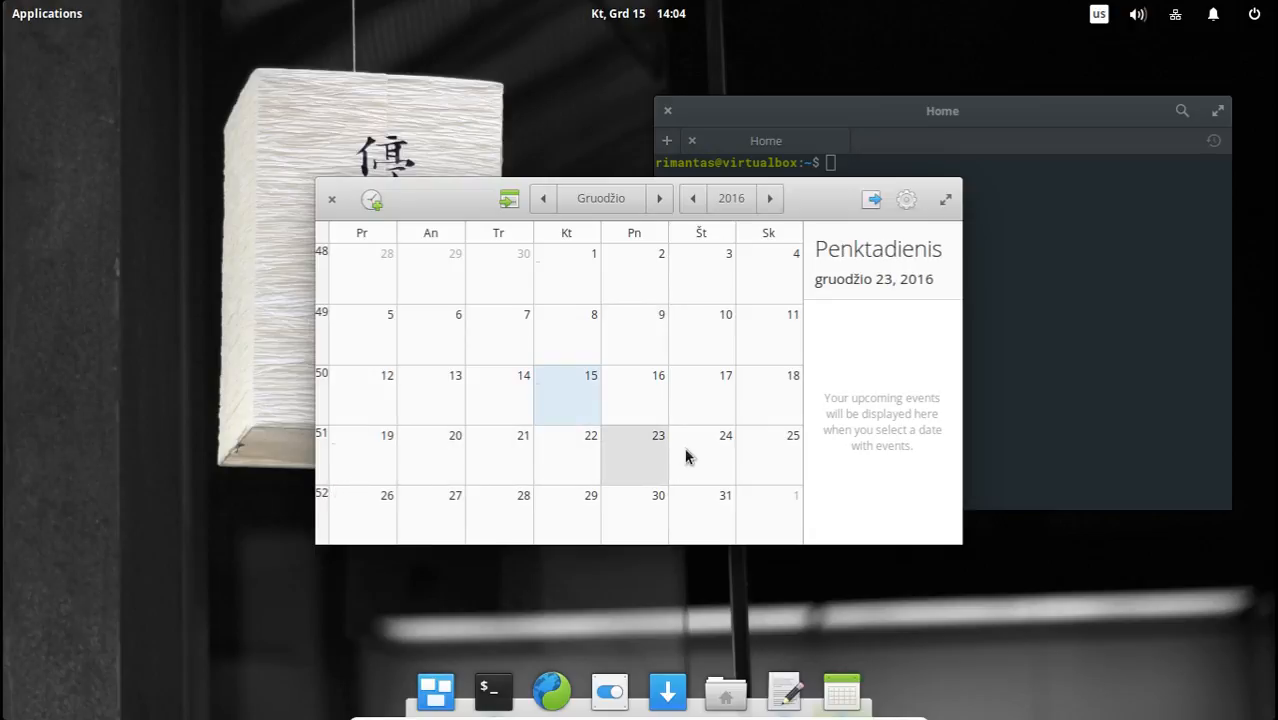
pyautogui.click(705, 452)
pyautogui.click(740, 445)
pyautogui.click(705, 505)
pyautogui.click(630, 510)
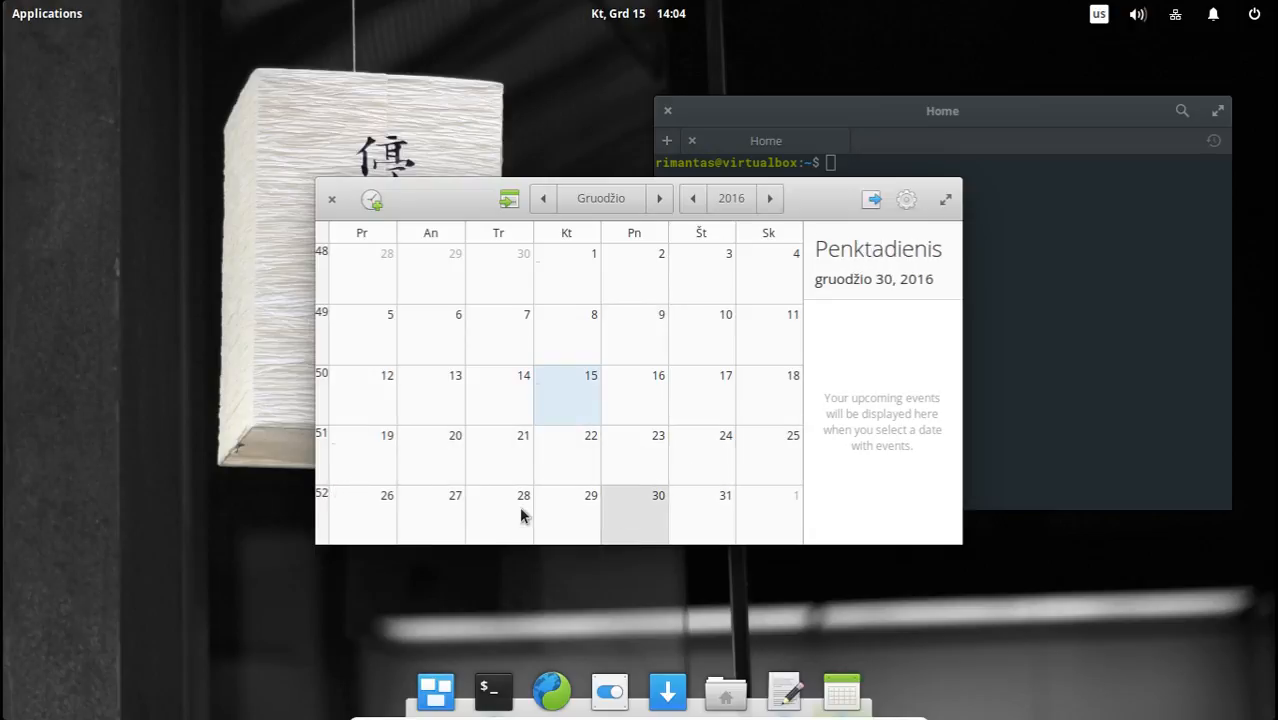
pyautogui.click(495, 514)
pyautogui.click(425, 513)
pyautogui.click(415, 432)
pyautogui.click(416, 402)
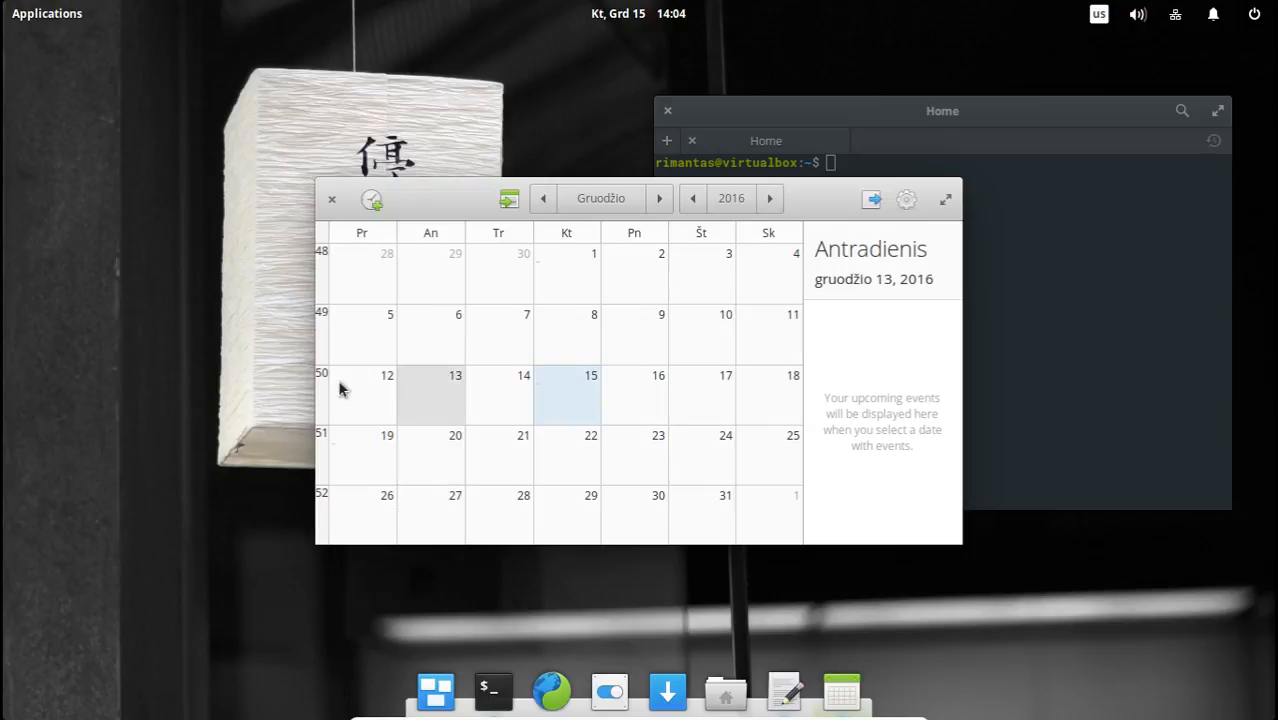
pyautogui.click(342, 388)
pyautogui.click(350, 442)
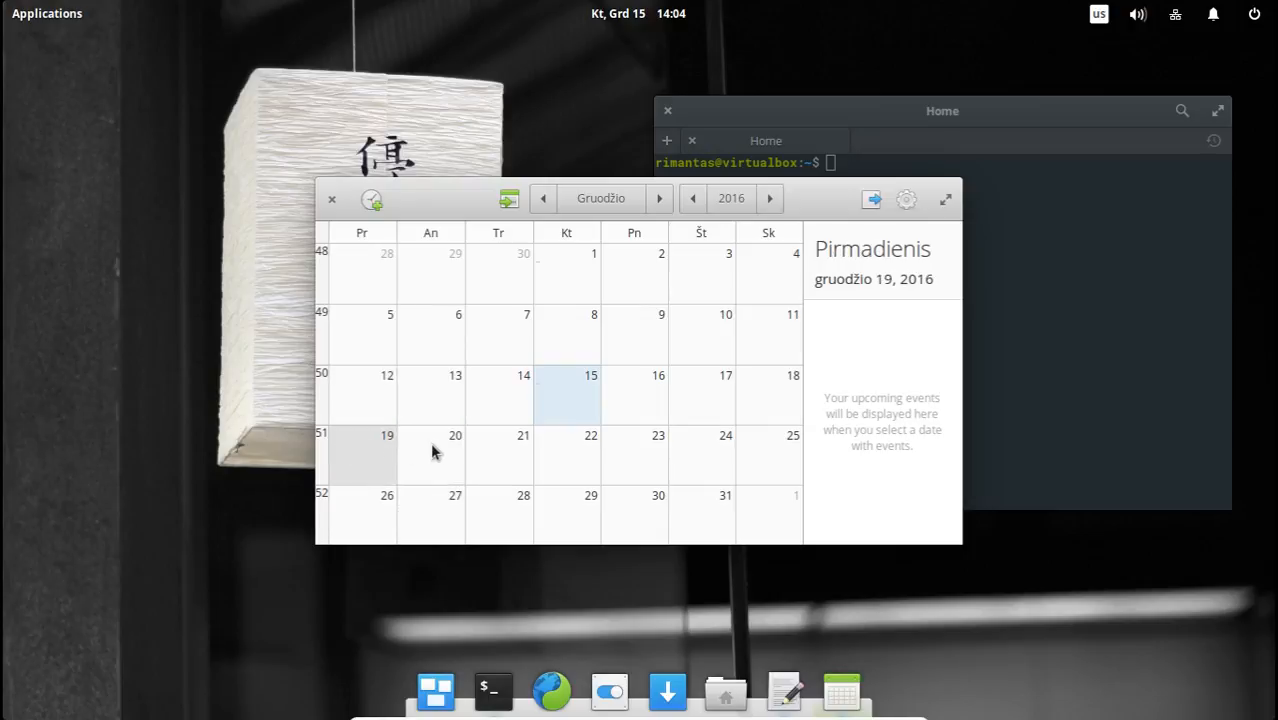
# Recheck the days around December 12, 13, 19, 20 and 26 for the new event, ending on December 16.
pyautogui.click(432, 452)
pyautogui.click(432, 410)
pyautogui.click(383, 418)
pyautogui.click(381, 450)
pyautogui.click(380, 505)
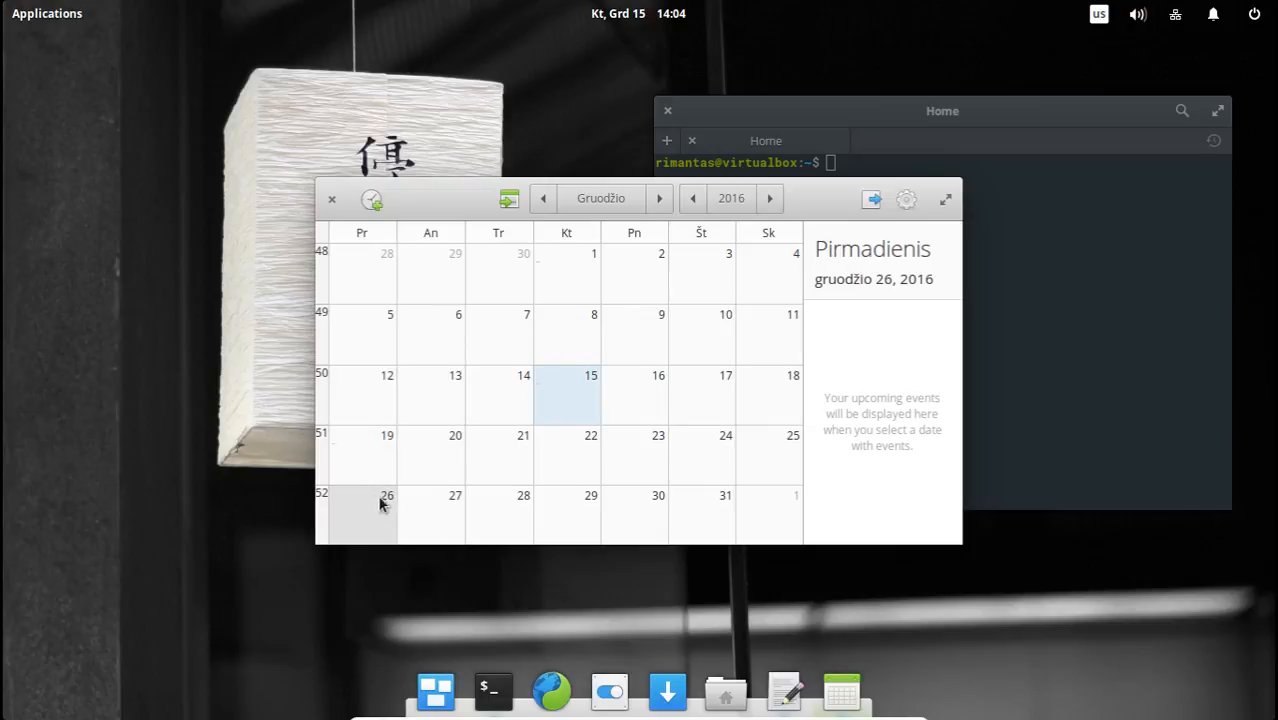
pyautogui.click(445, 492)
pyautogui.click(435, 460)
pyautogui.click(386, 374)
pyautogui.click(388, 470)
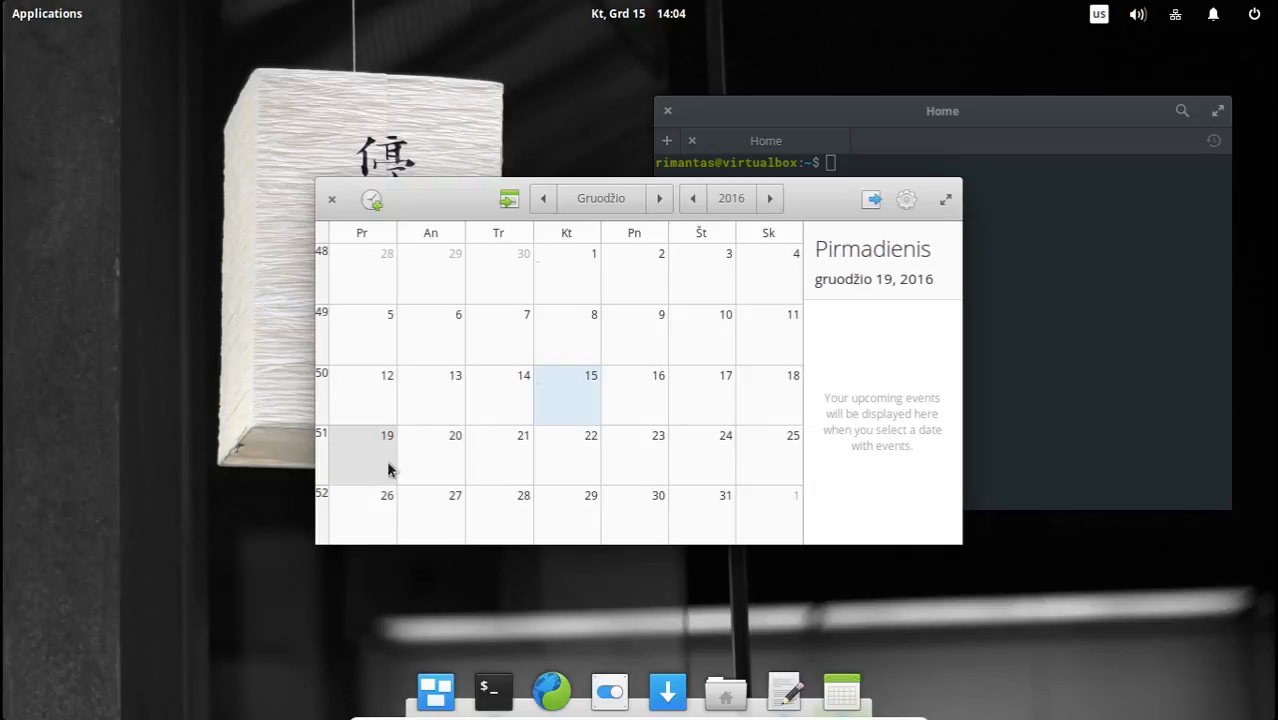
pyautogui.click(450, 418)
pyautogui.click(430, 458)
pyautogui.click(587, 465)
pyautogui.click(641, 452)
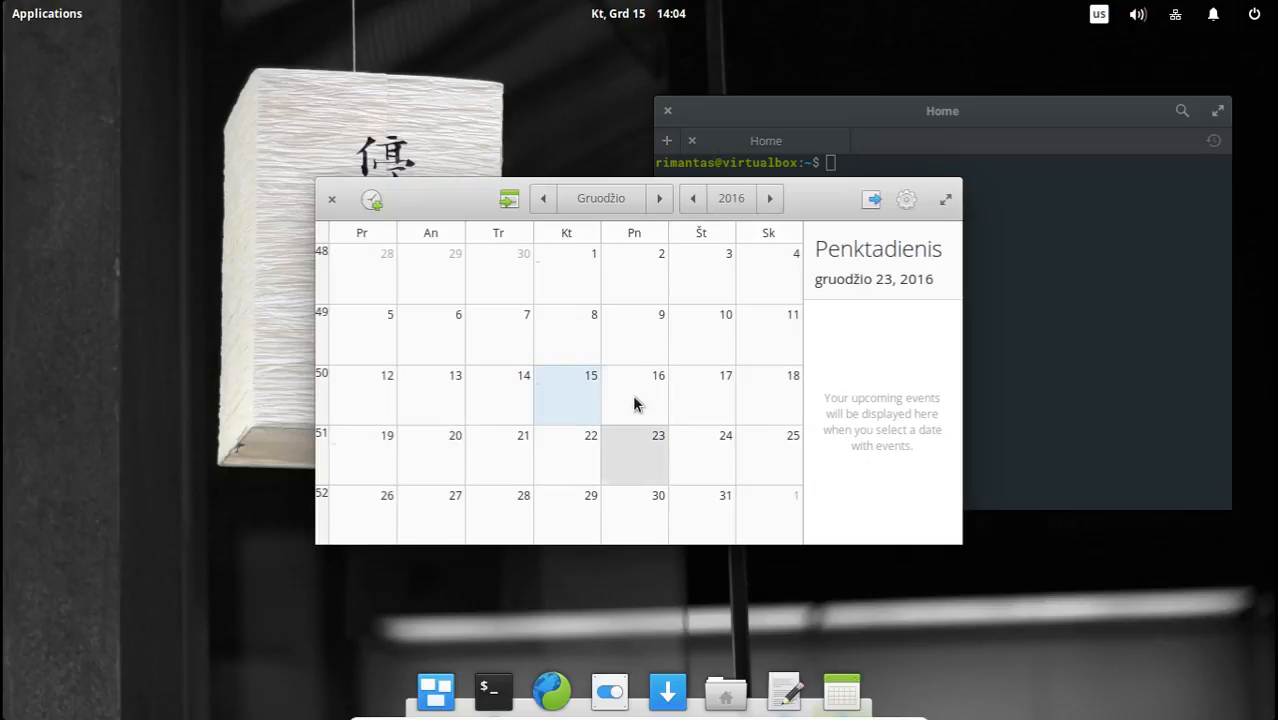
pyautogui.click(634, 404)
# Create an all-day event on December 17, 2016, titled "new event" with the comment "new event all day".
pyautogui.click(699, 390)
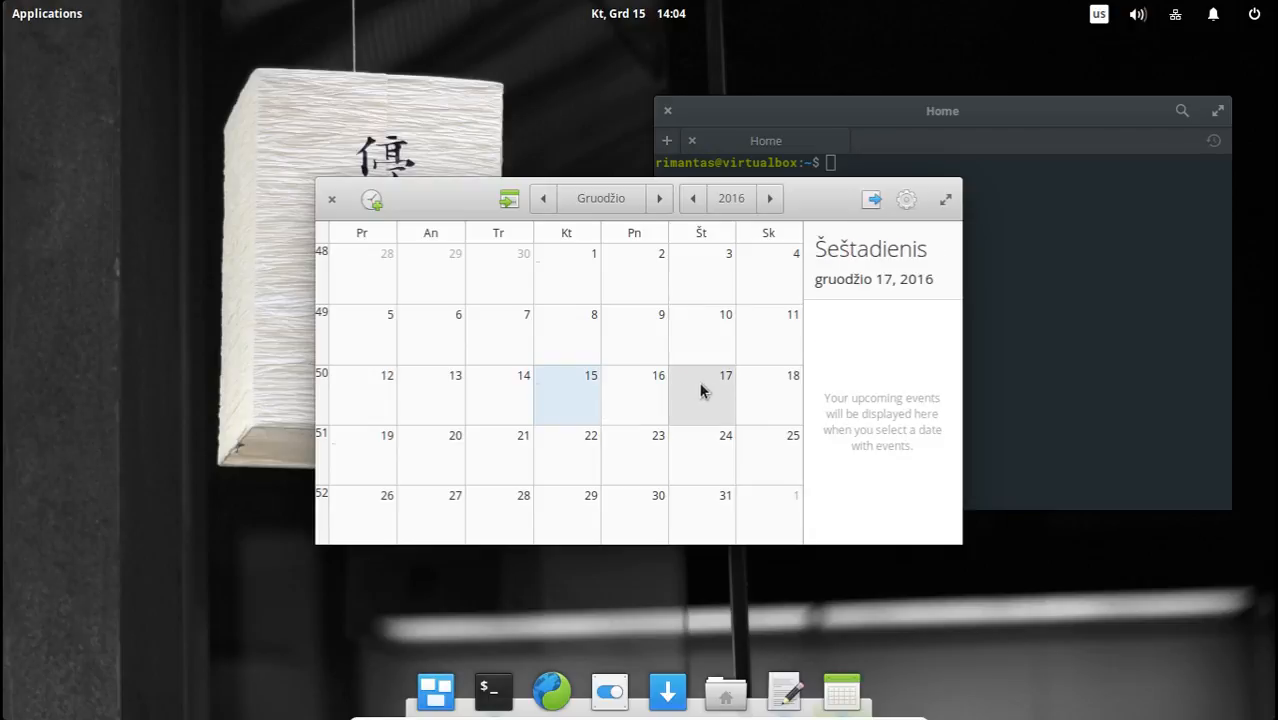
pyautogui.click(371, 200)
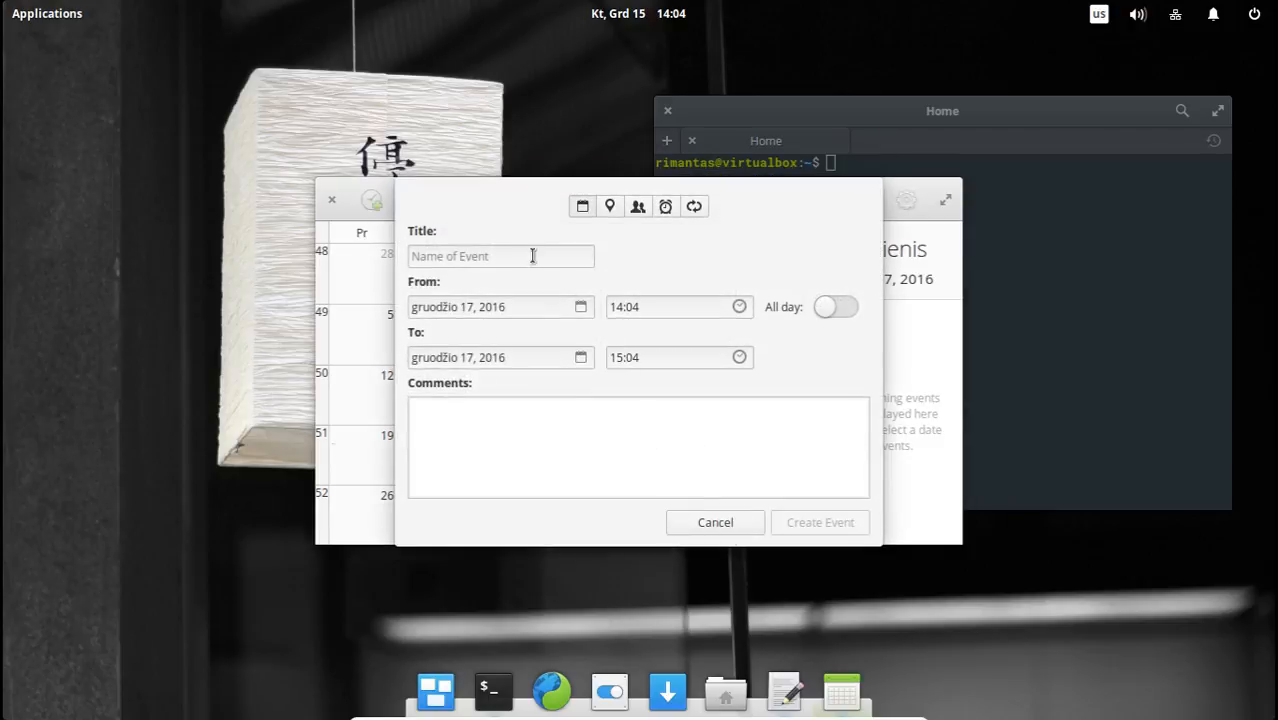
pyautogui.click(502, 254)
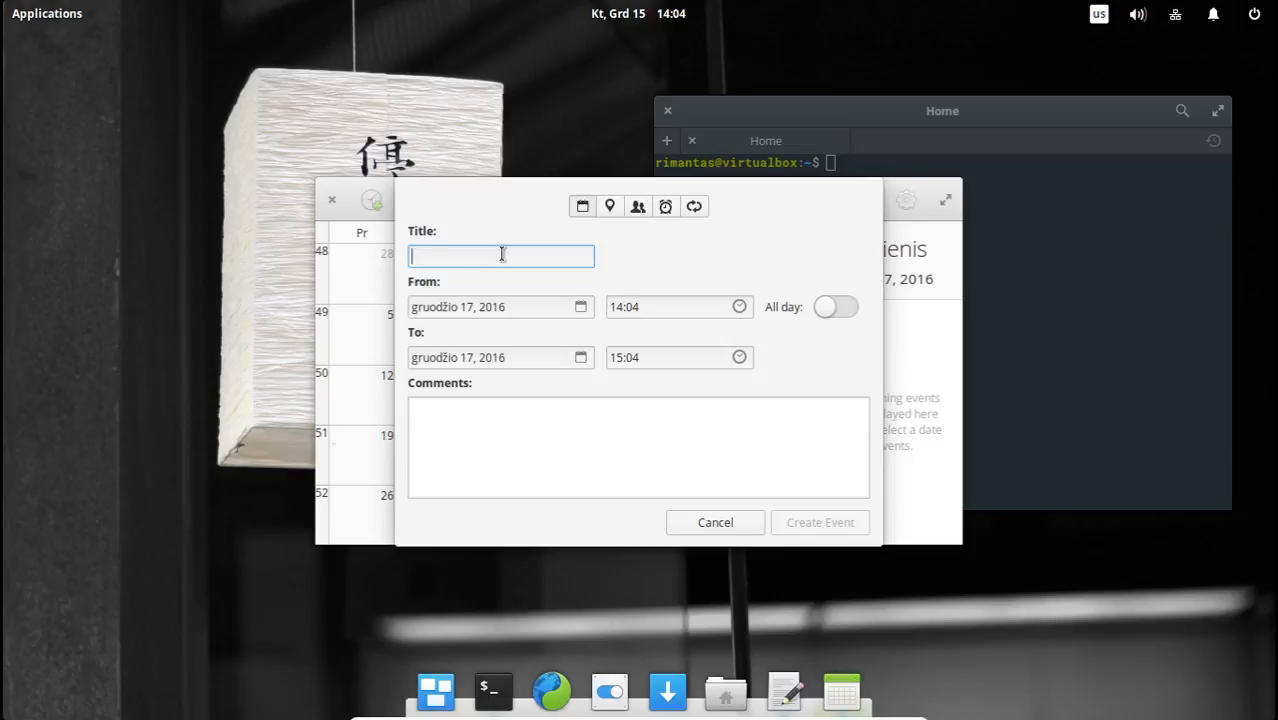
pyautogui.write('new event')
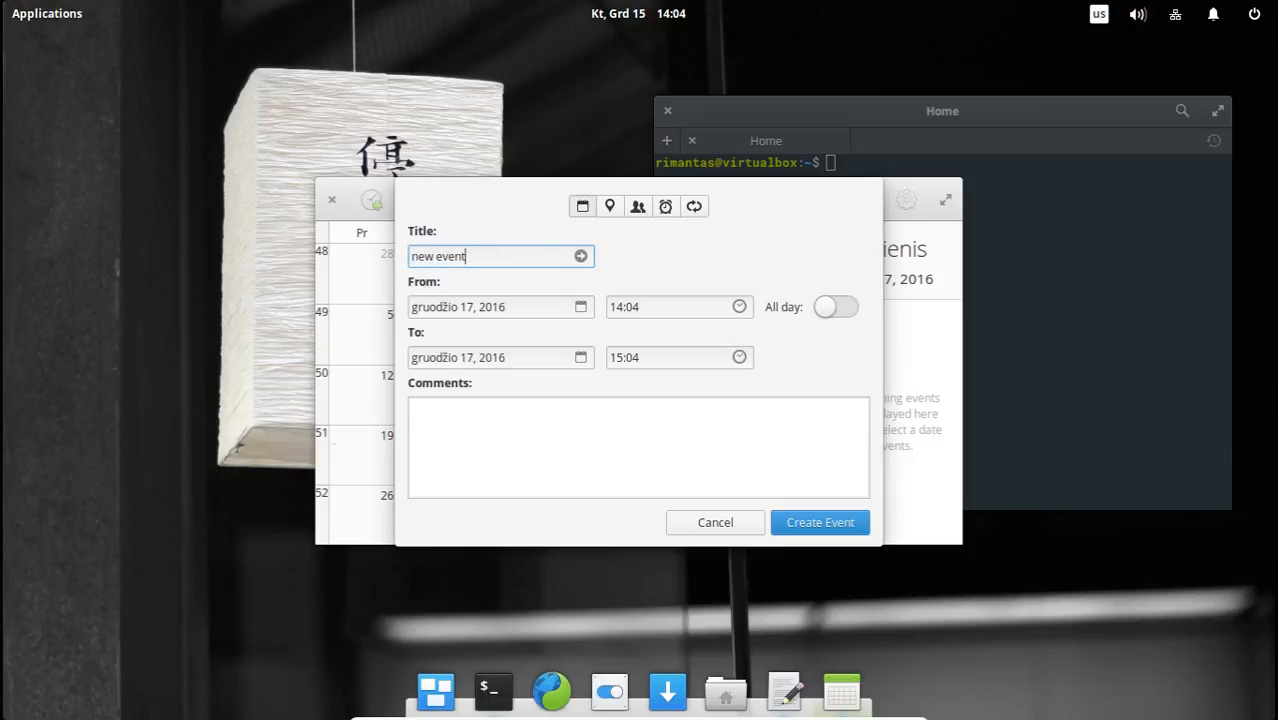
pyautogui.click(529, 438)
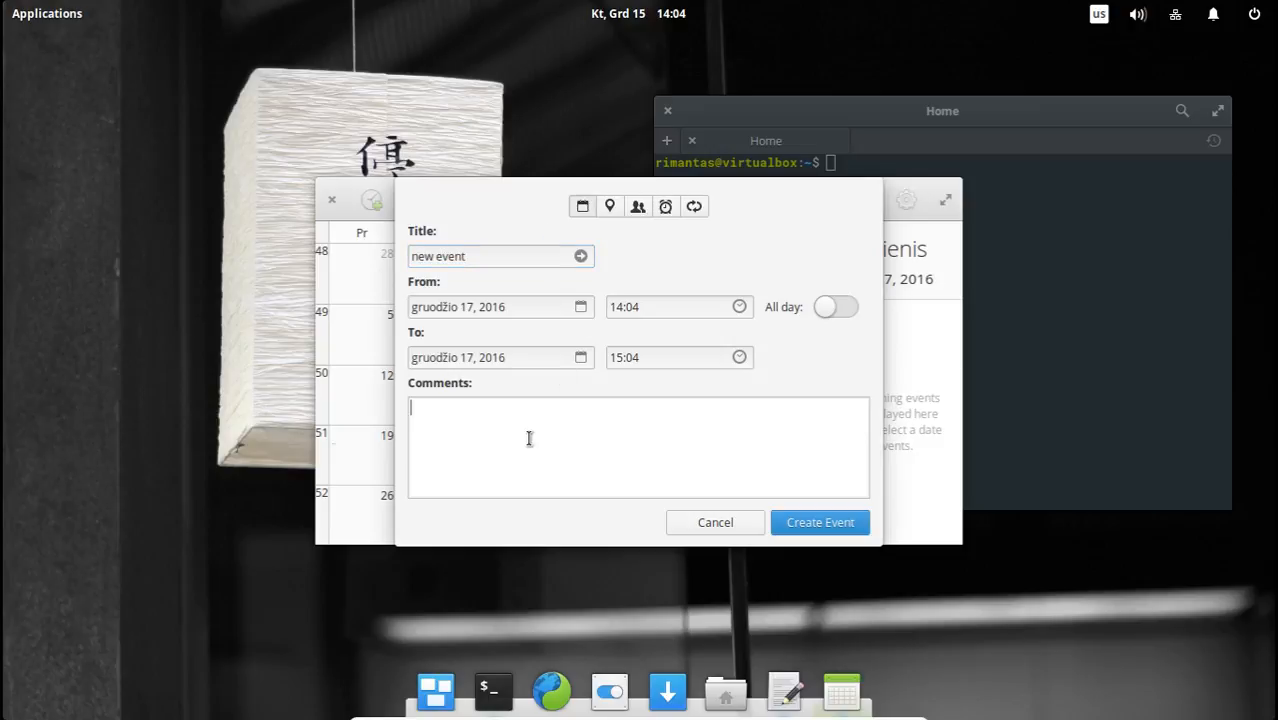
pyautogui.write('new event all day')
pyautogui.click(836, 307)
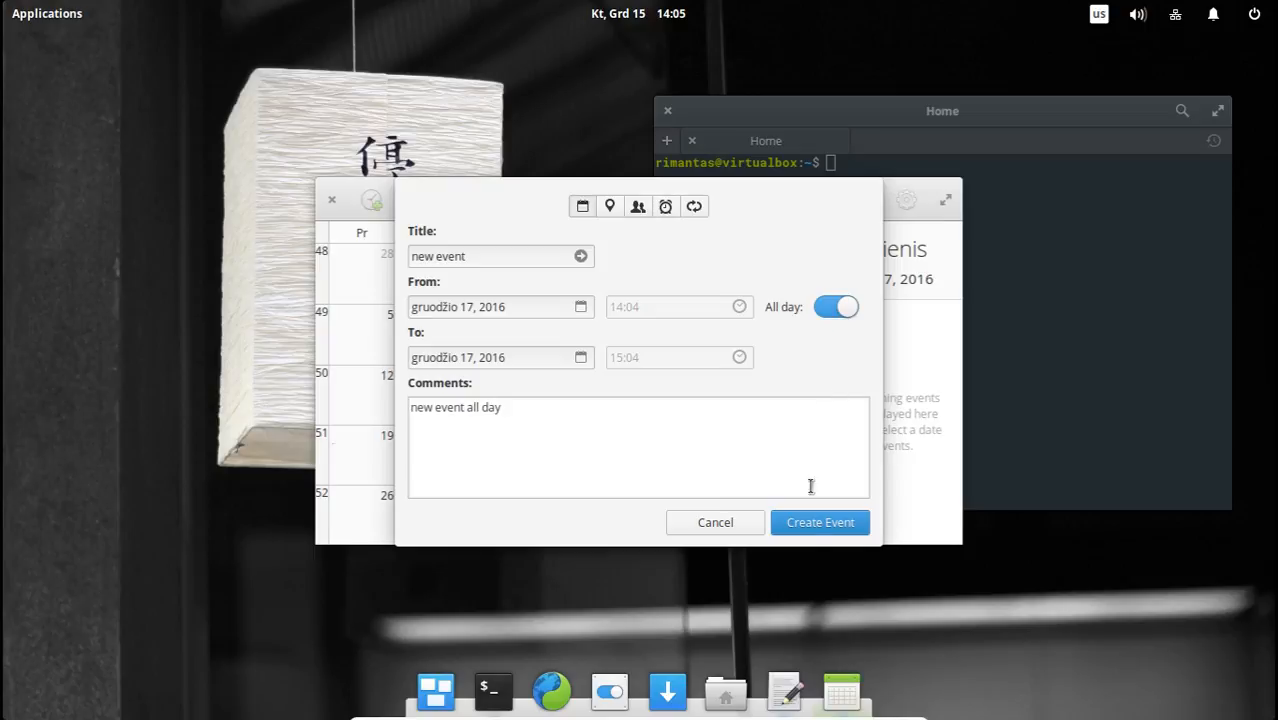
pyautogui.click(812, 533)
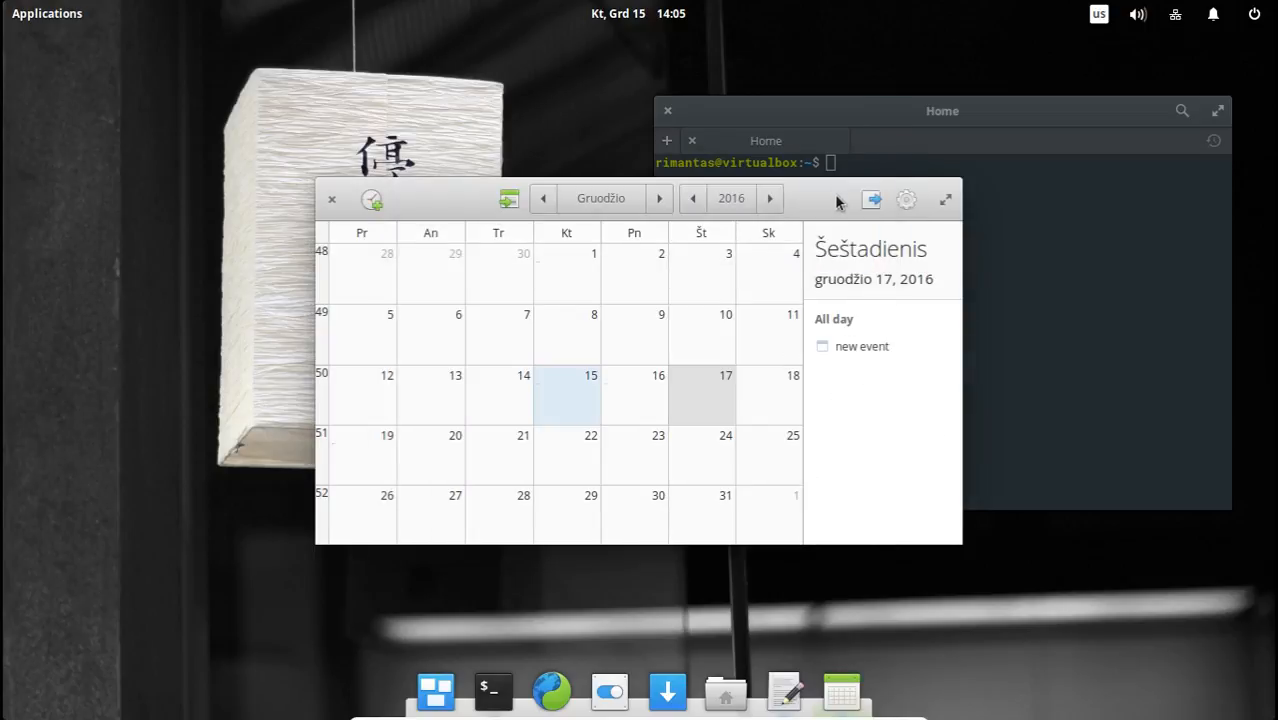
# Maximize the calendar window and look through days across December 2016, ending on December 9.
pyautogui.click(945, 199)
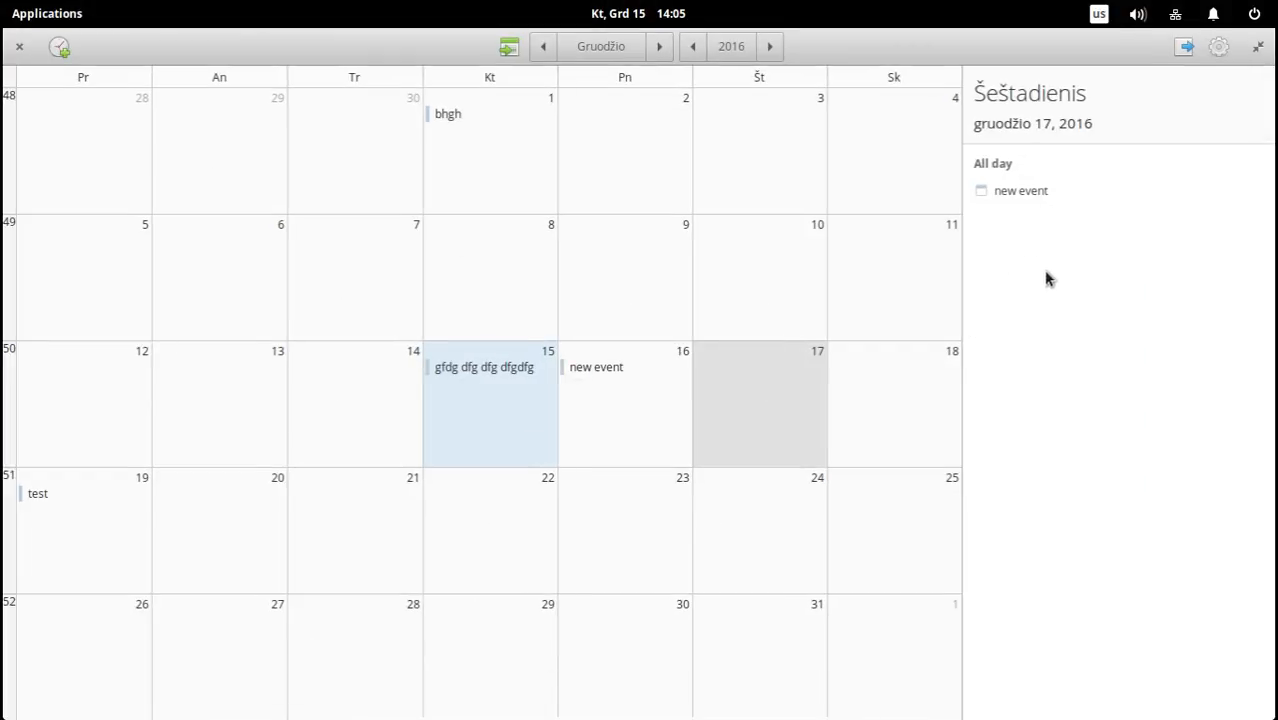
pyautogui.click(805, 272)
pyautogui.click(652, 241)
pyautogui.click(490, 248)
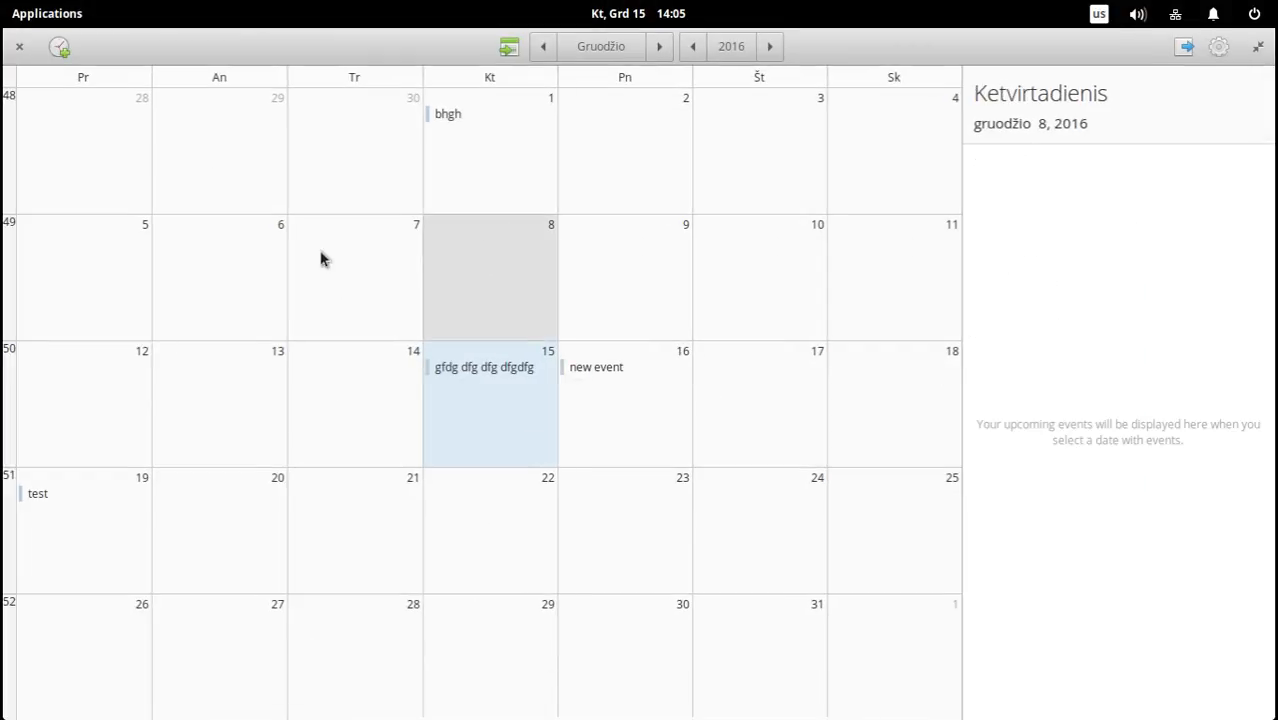
pyautogui.click(318, 256)
pyautogui.click(308, 606)
pyautogui.click(640, 548)
pyautogui.click(738, 525)
pyautogui.click(856, 405)
pyautogui.click(822, 305)
pyautogui.click(625, 304)
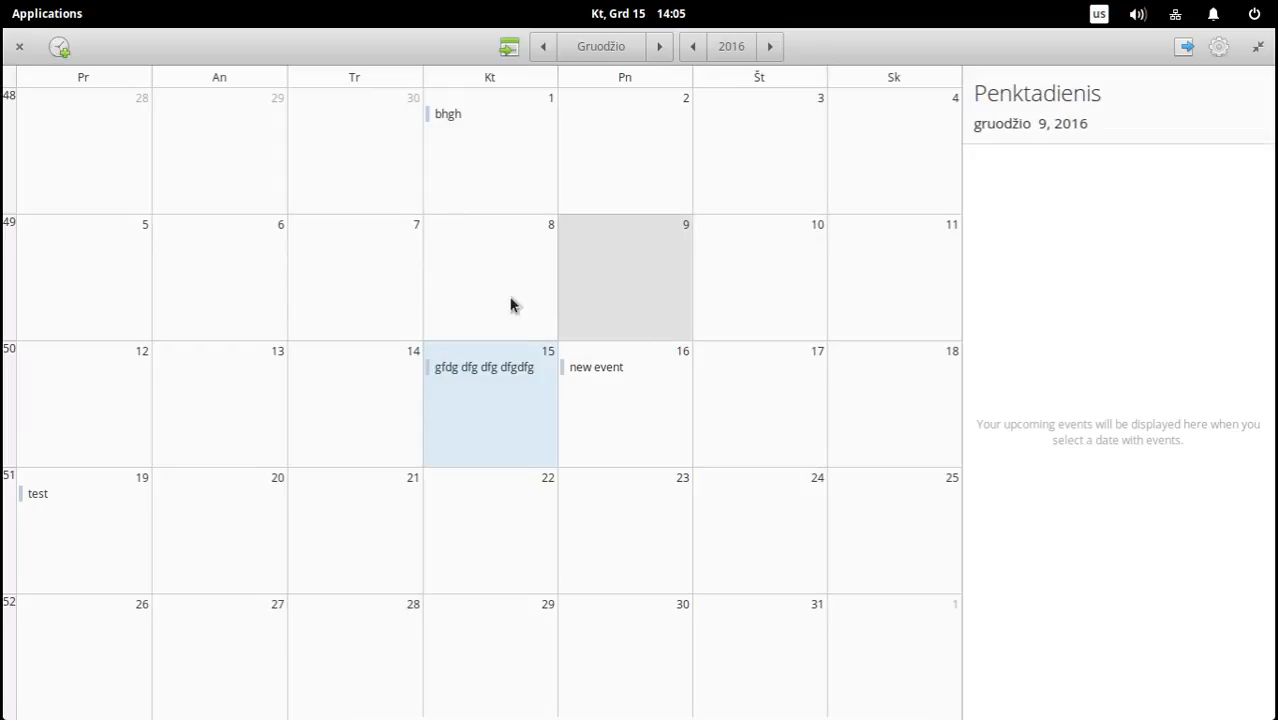
# Compare the events listed for December 15, 16 and 17 with those shown in the month grid.
pyautogui.click(642, 419)
pyautogui.click(453, 420)
pyautogui.click(630, 537)
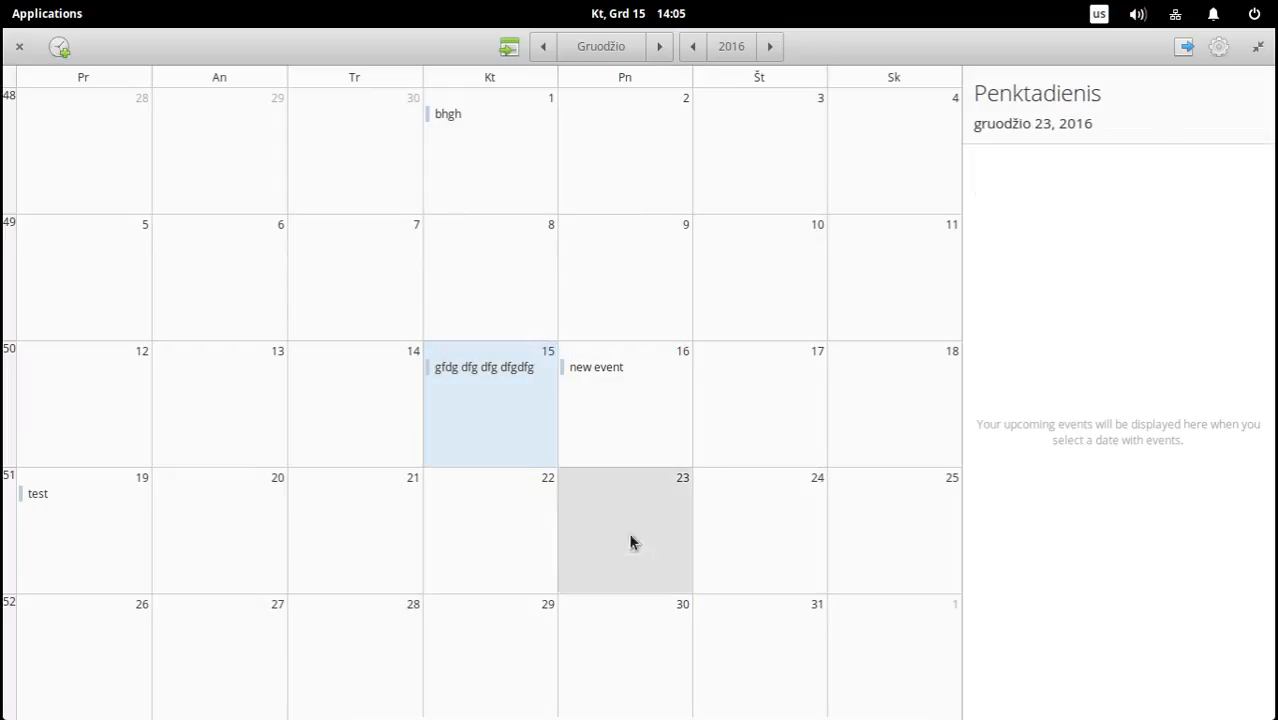
pyautogui.click(630, 408)
pyautogui.click(525, 419)
pyautogui.click(614, 404)
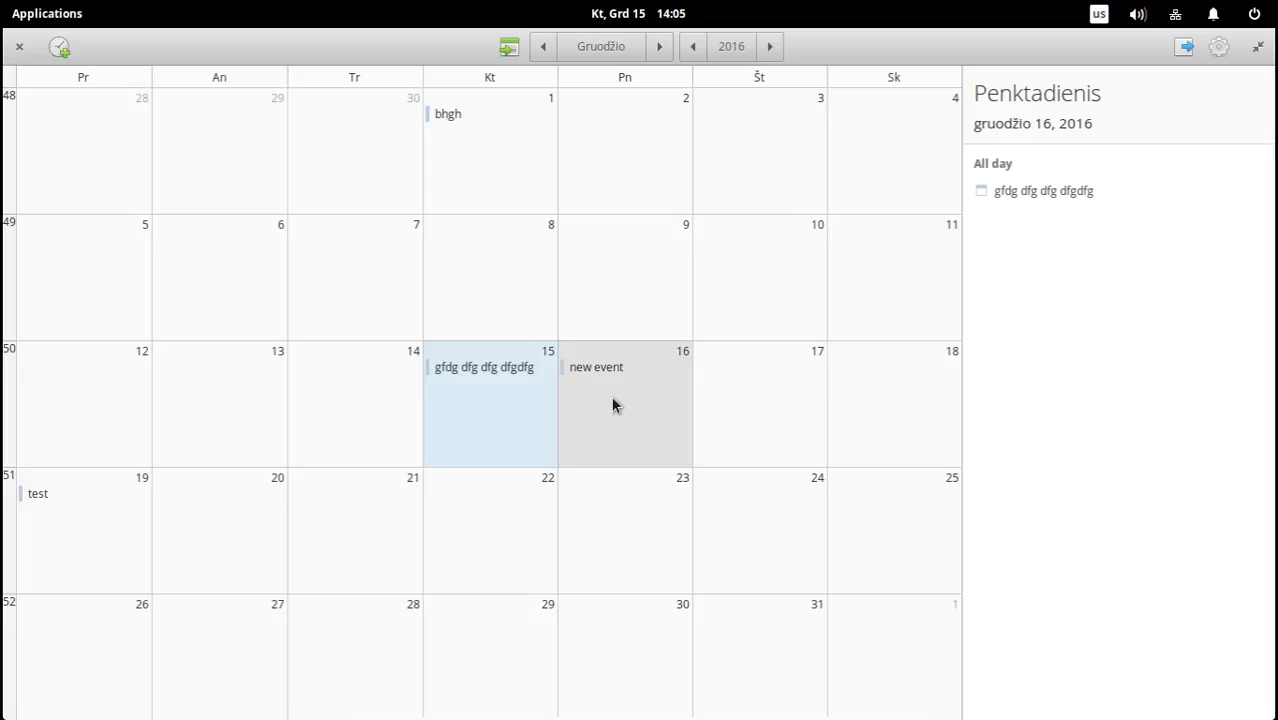
pyautogui.click(736, 372)
pyautogui.click(738, 312)
pyautogui.click(735, 418)
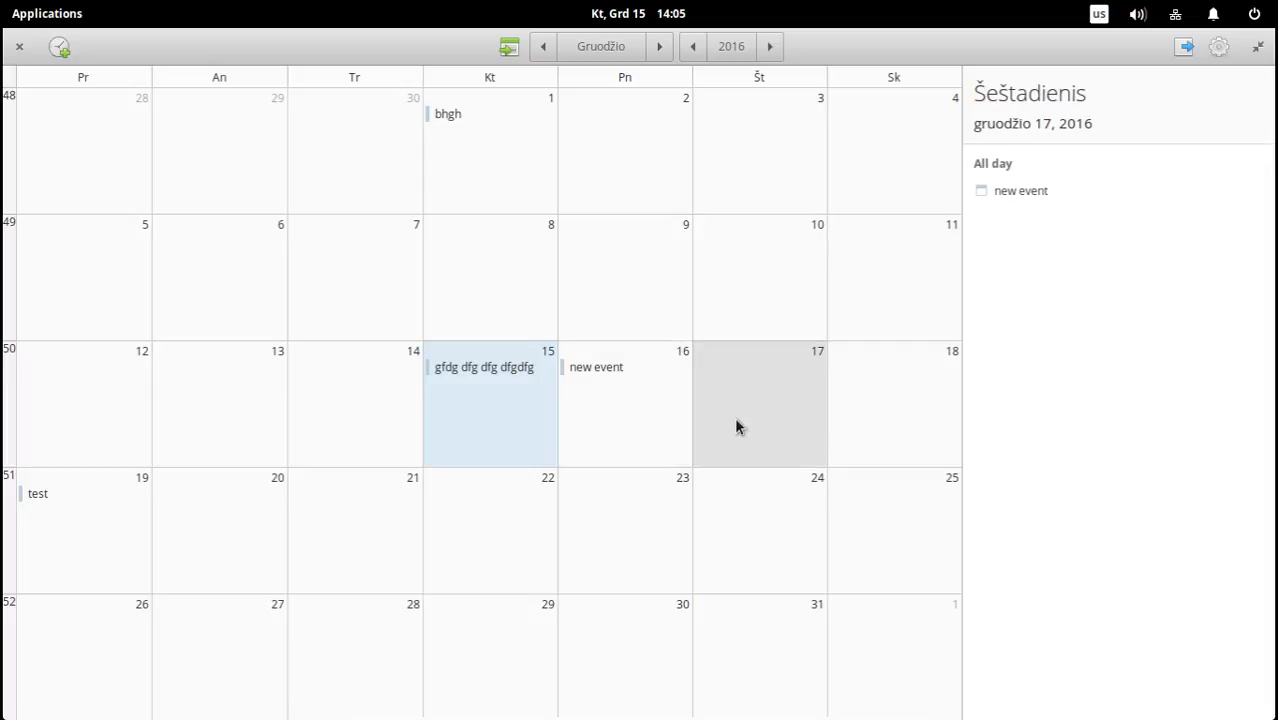
# Look through more December days, ending on the 18th, and restore the calendar from its maximized size.
pyautogui.click(762, 277)
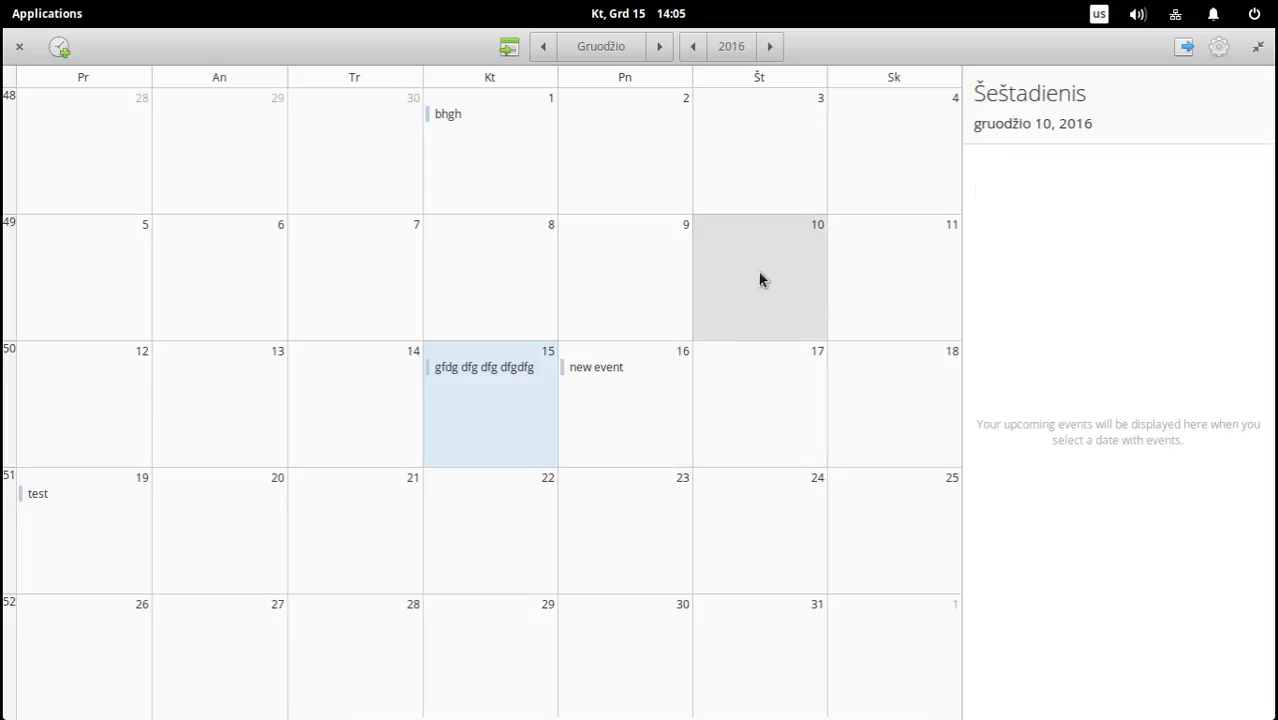
pyautogui.click(586, 278)
pyautogui.click(490, 280)
pyautogui.click(380, 295)
pyautogui.click(245, 302)
pyautogui.click(240, 434)
pyautogui.click(400, 612)
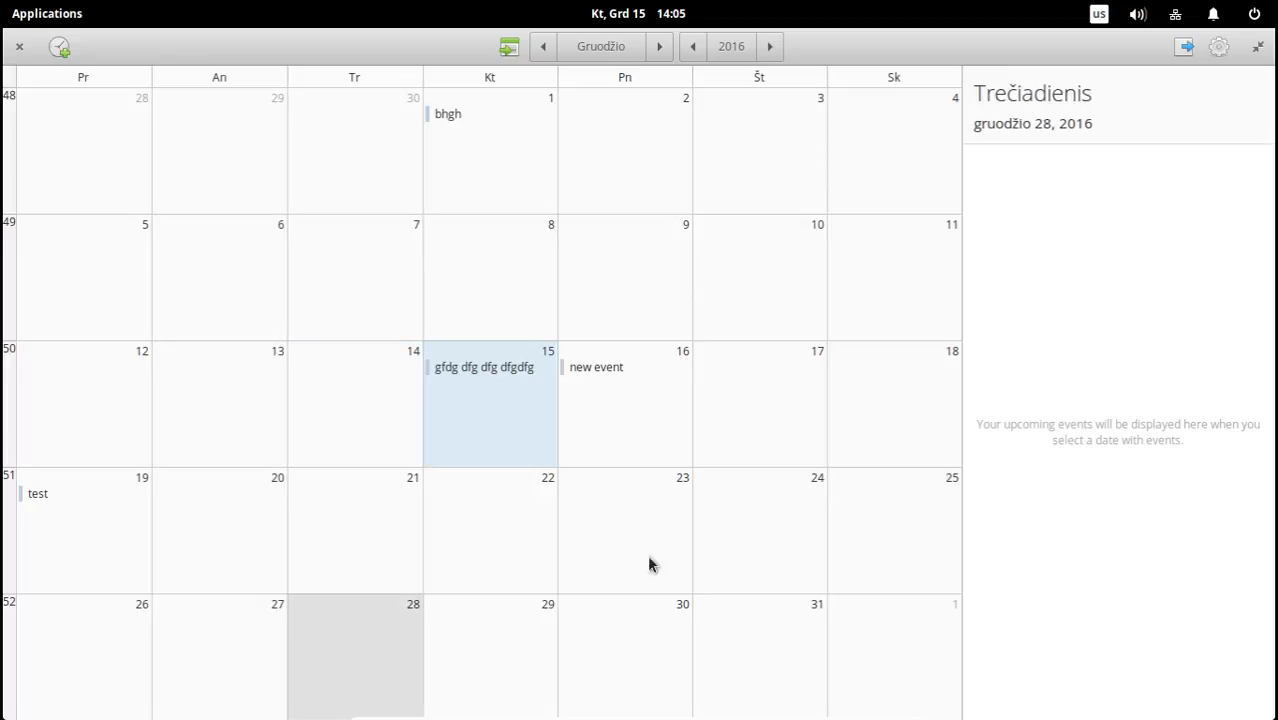
pyautogui.click(748, 556)
pyautogui.click(868, 535)
pyautogui.click(895, 400)
pyautogui.click(901, 317)
pyautogui.click(940, 400)
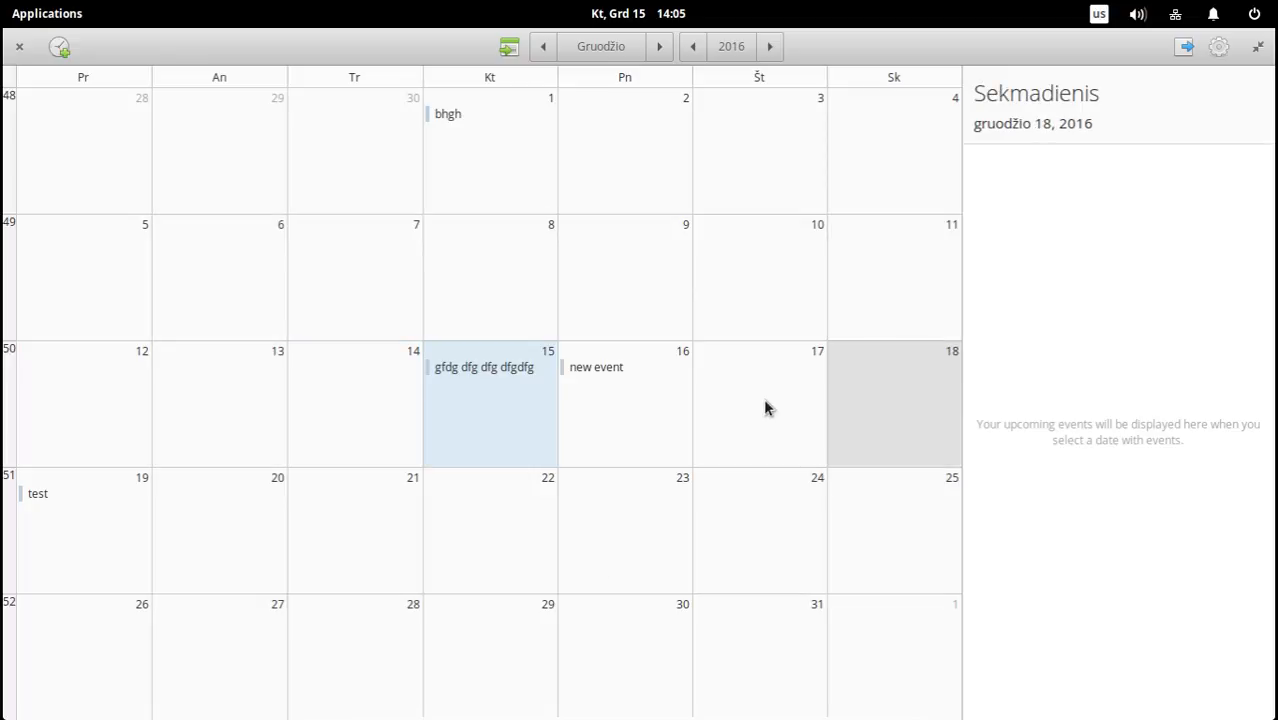
pyautogui.click(1257, 46)
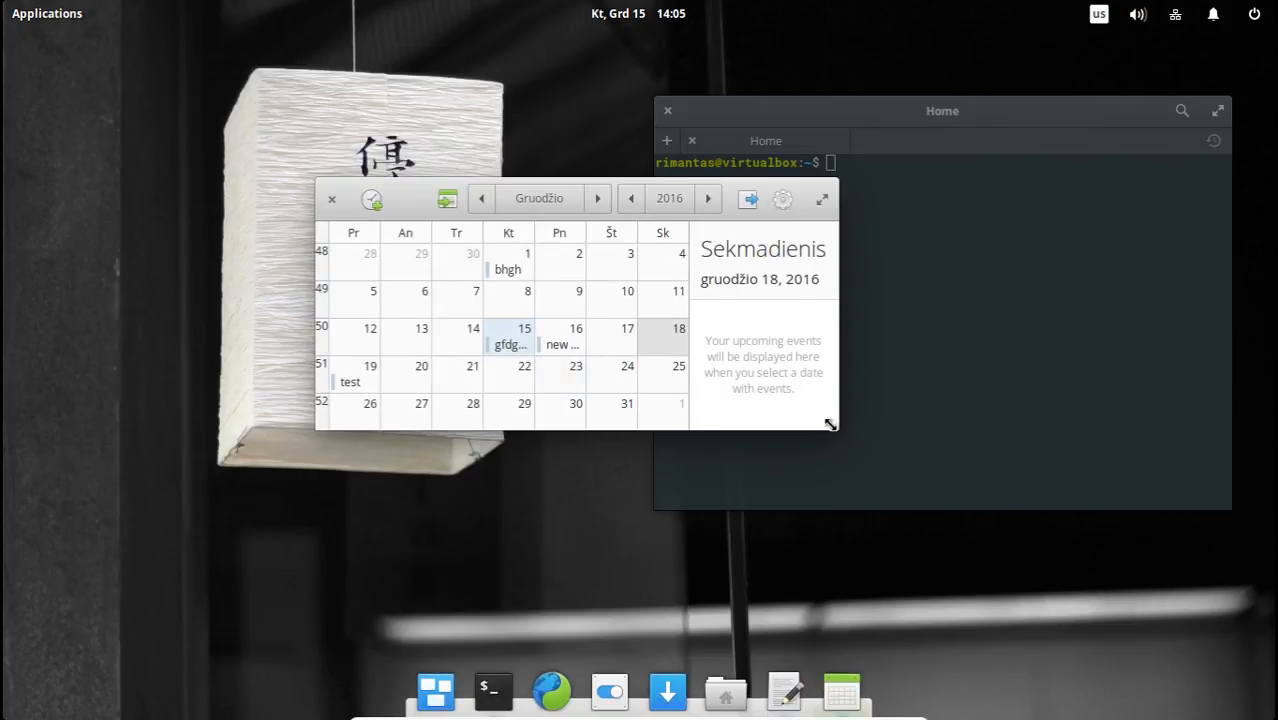
# Enlarge the calendar window to about one and a half times its width and view December 23 and 10.
pyautogui.moveTo(833, 421); pyautogui.dragTo(1071, 604)
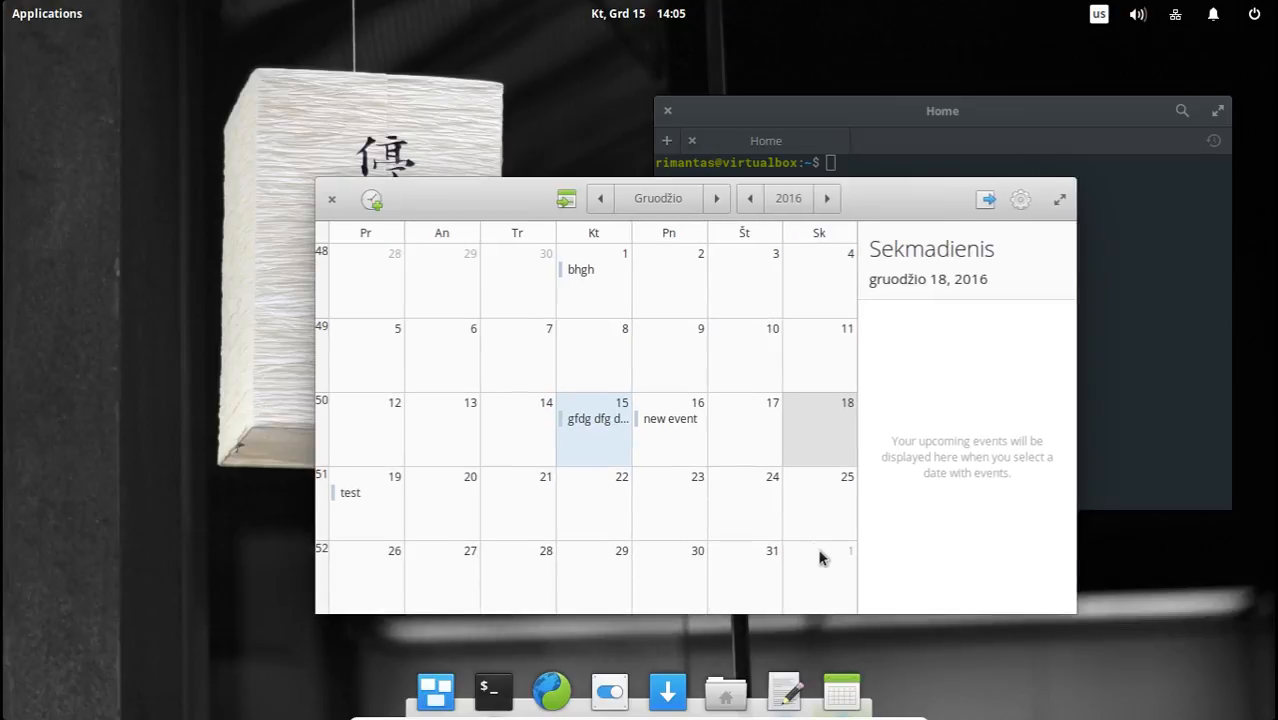
pyautogui.click(736, 514)
pyautogui.click(688, 505)
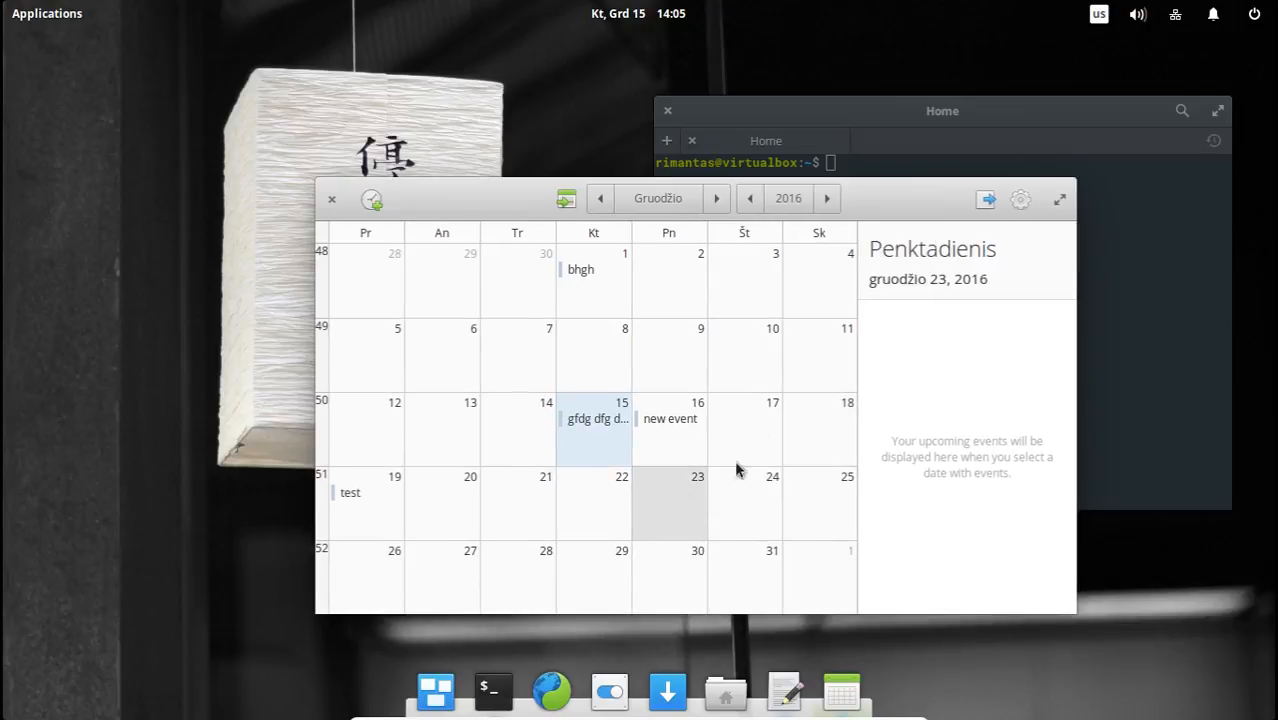
pyautogui.click(767, 348)
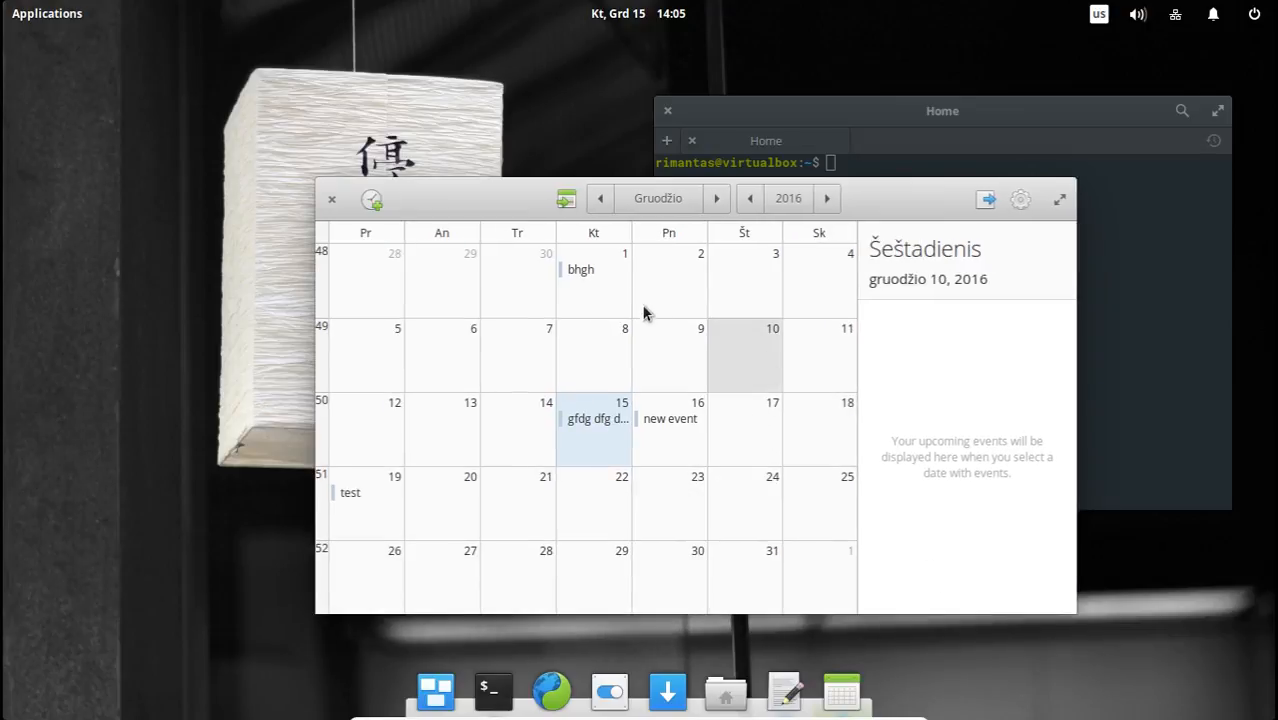
# Check the event details listed for December 1 and its neighbouring day, ending on December 19 with the "test" event.
pyautogui.click(614, 290)
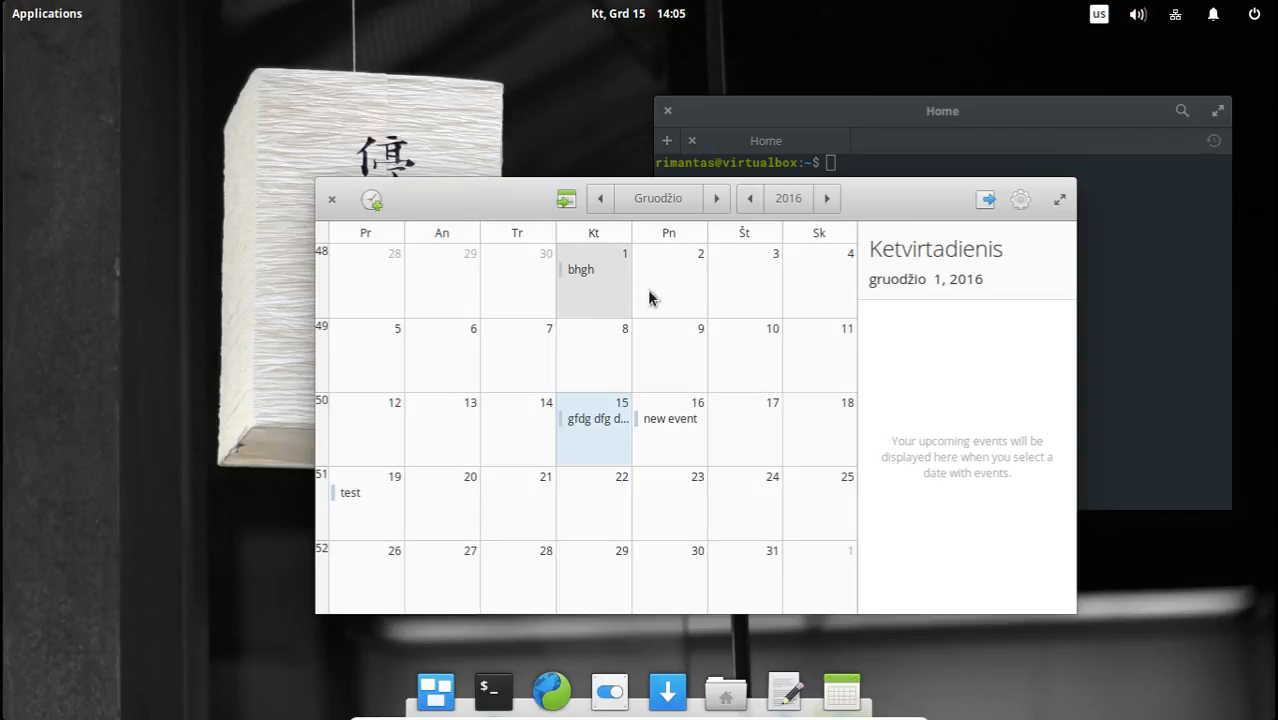
pyautogui.click(651, 294)
pyautogui.click(610, 290)
pyautogui.click(456, 496)
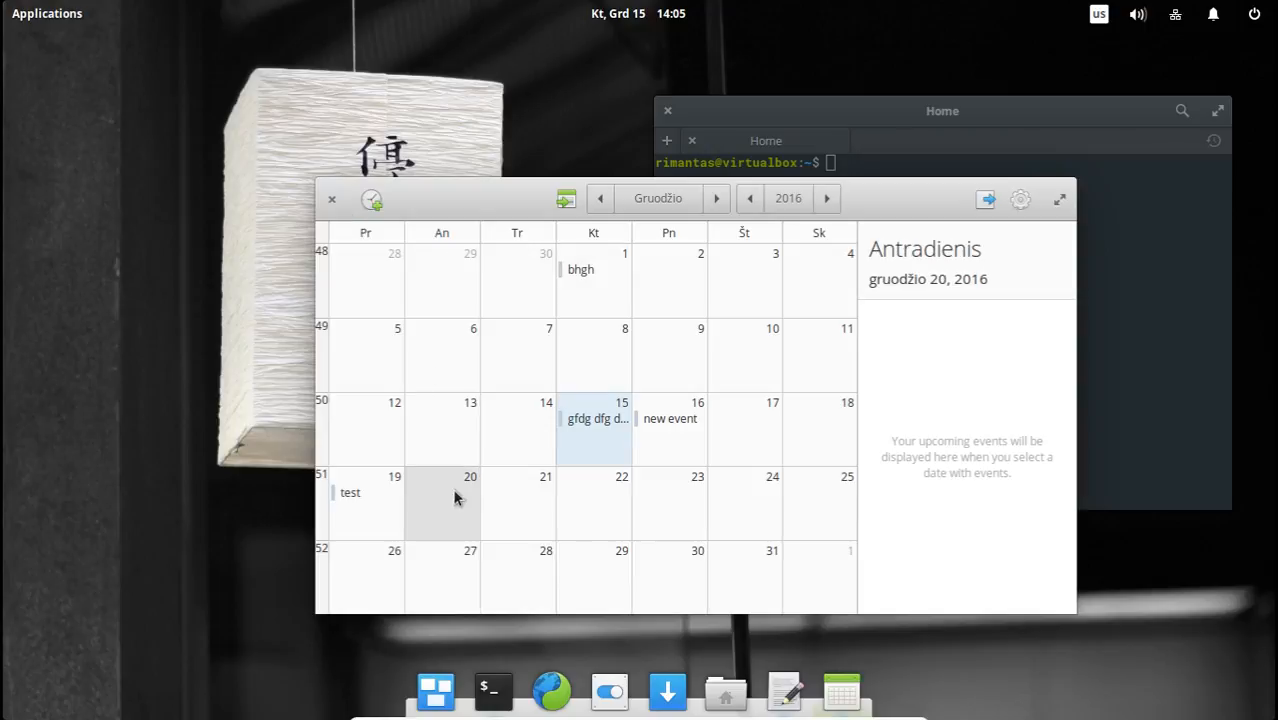
pyautogui.click(388, 493)
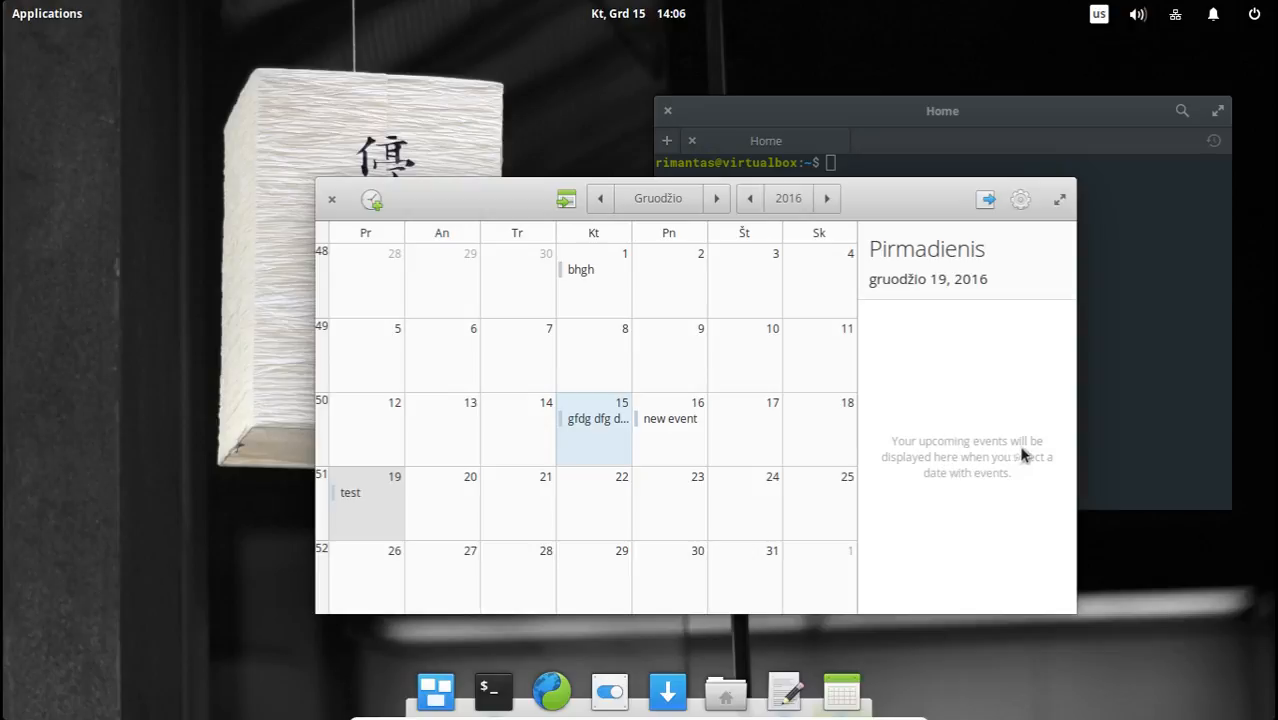
# Open the "test" event on December 19, inspect its comments text, and leave the event without saving changes.
pyautogui.doubleClick(359, 505)
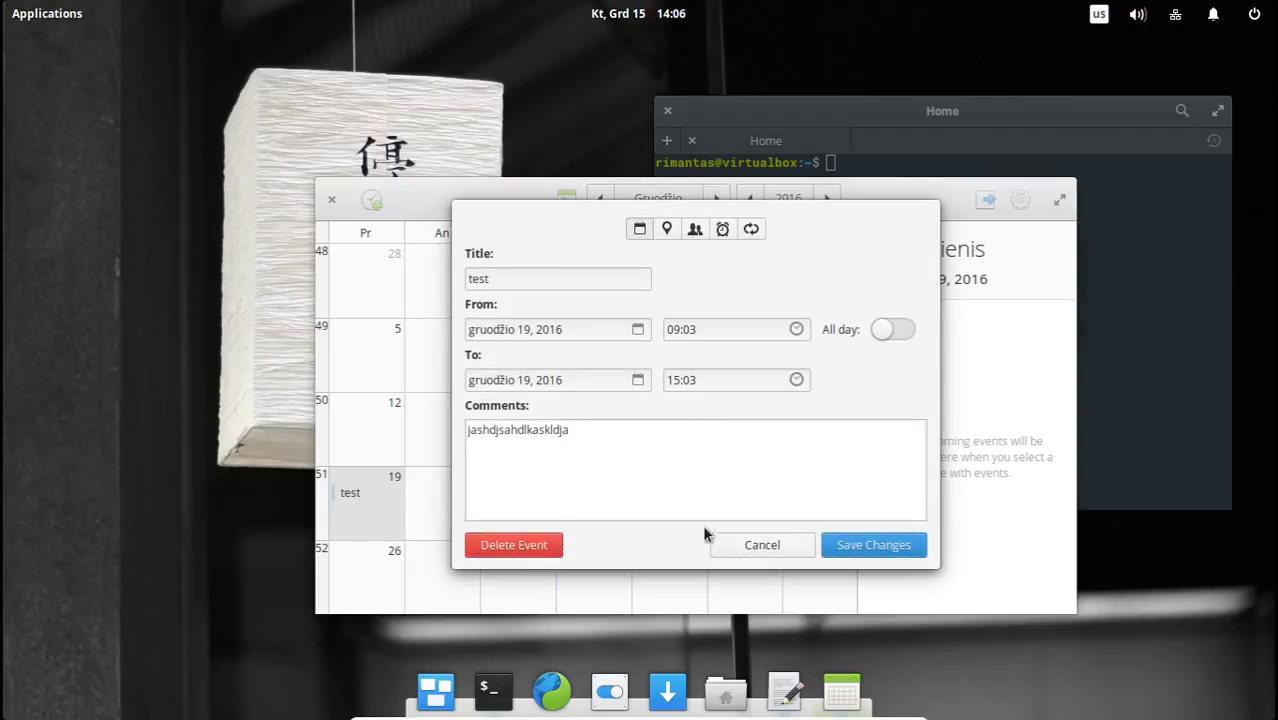
pyautogui.doubleClick(586, 443)
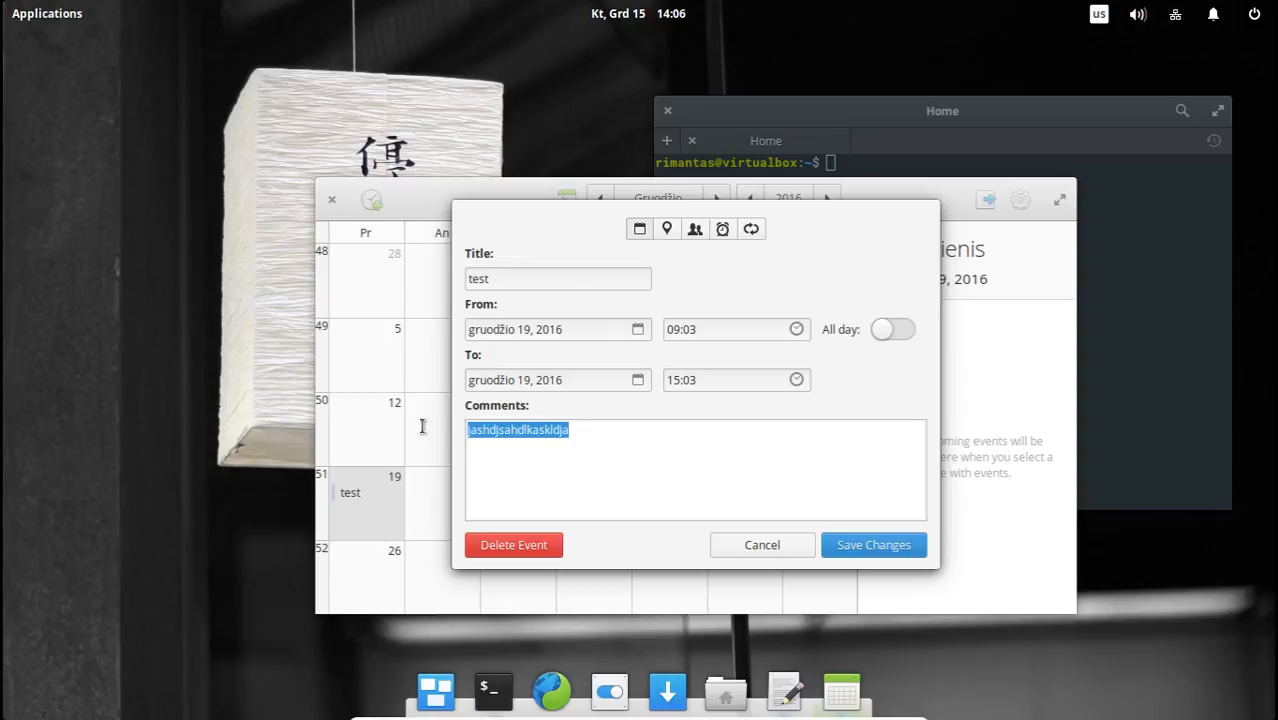
pyautogui.click(634, 447)
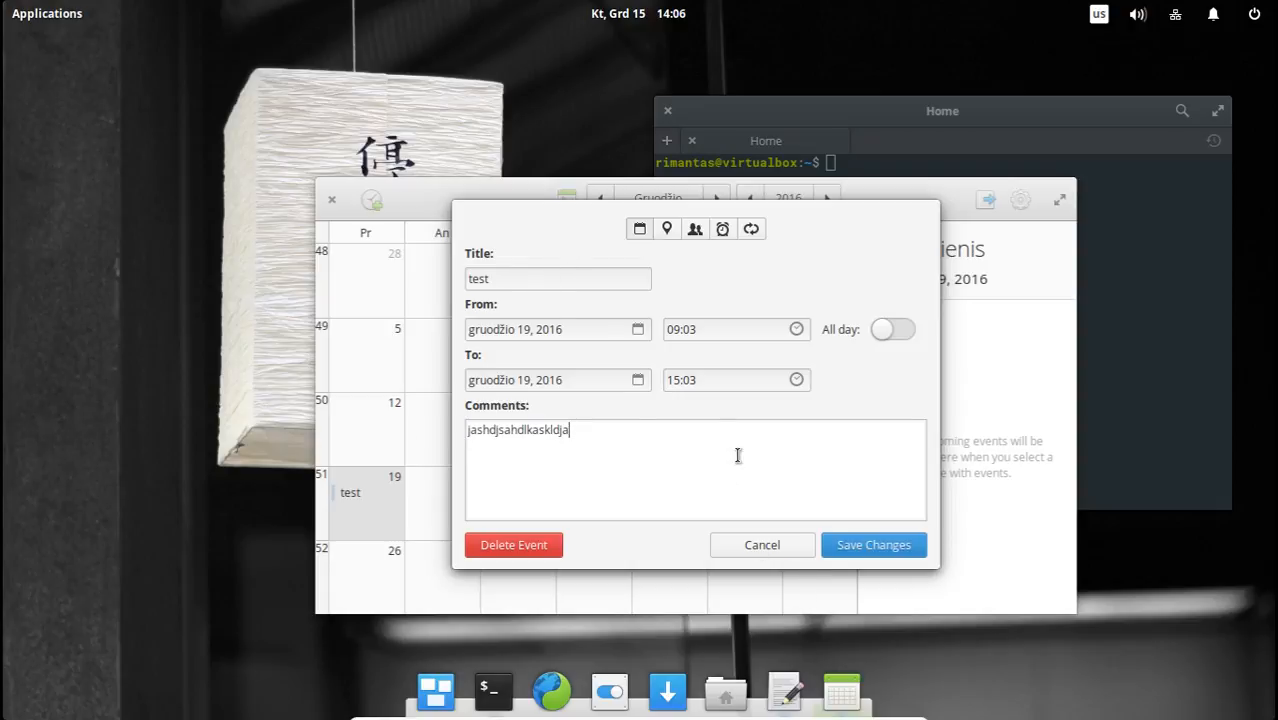
pyautogui.click(770, 545)
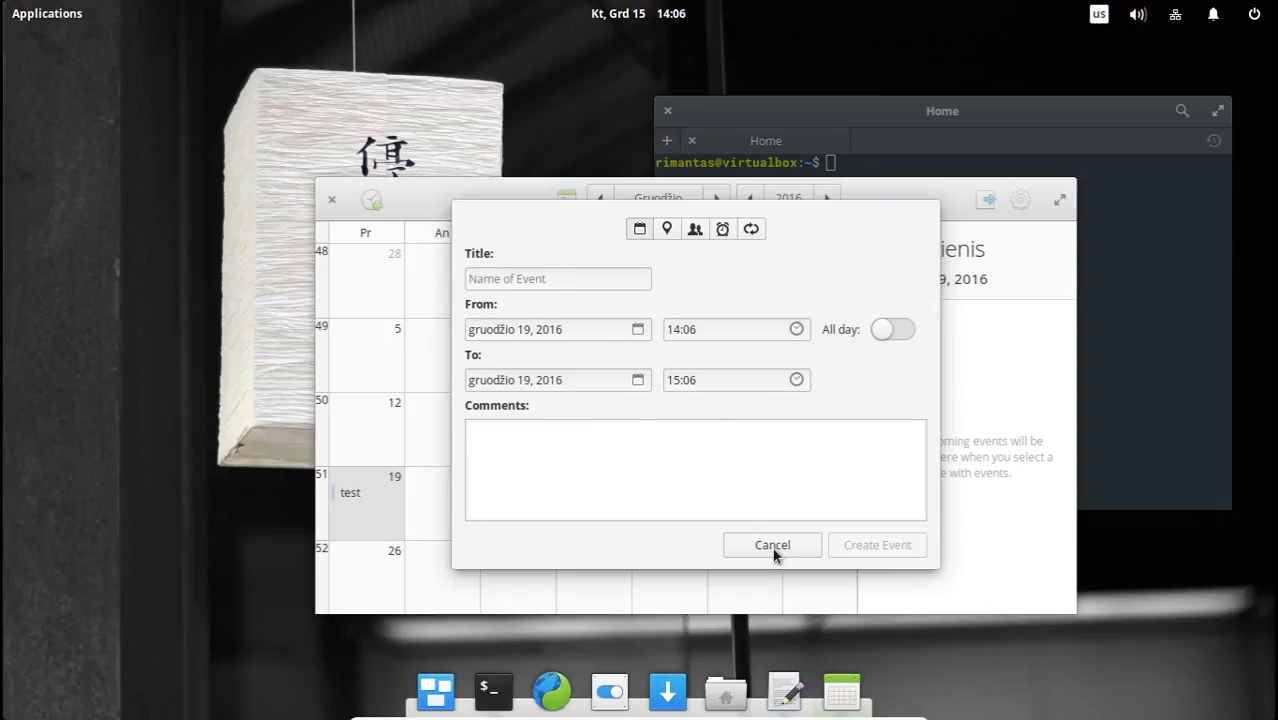
# Check the events listed for December 20, 19, 22, 24, 17 and 25, and close the calendar.
pyautogui.click(446, 511)
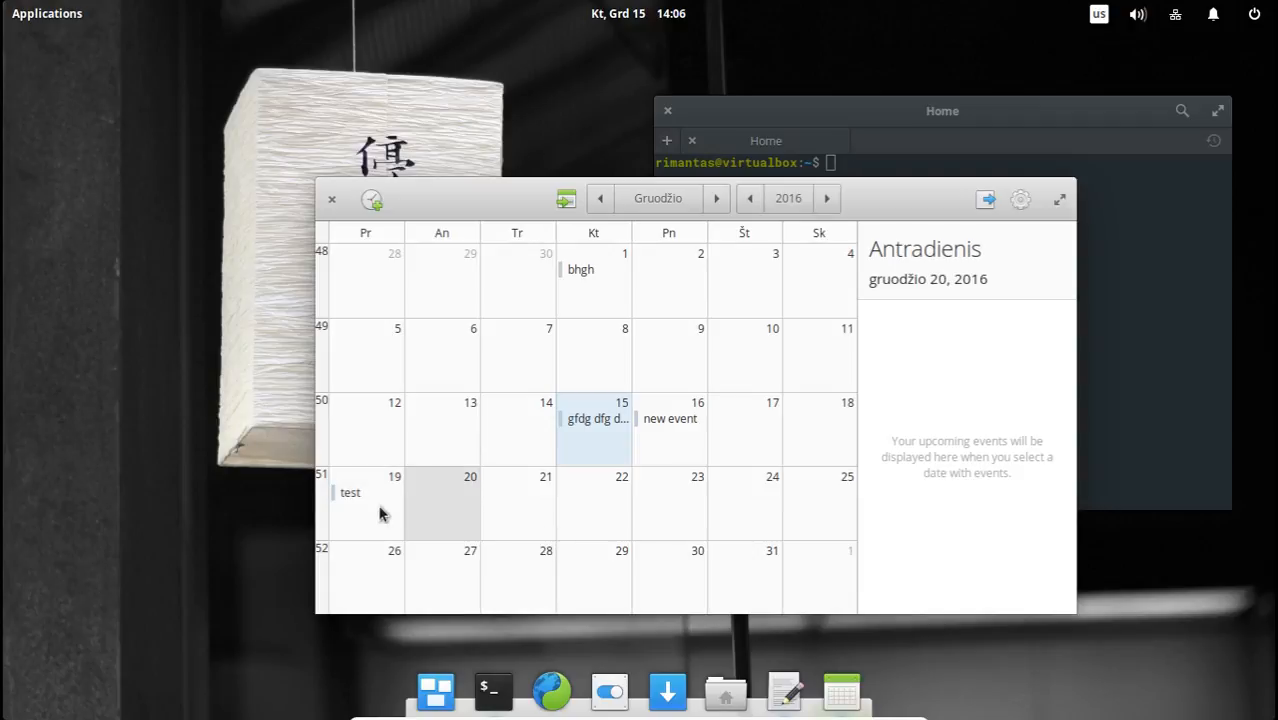
pyautogui.click(379, 510)
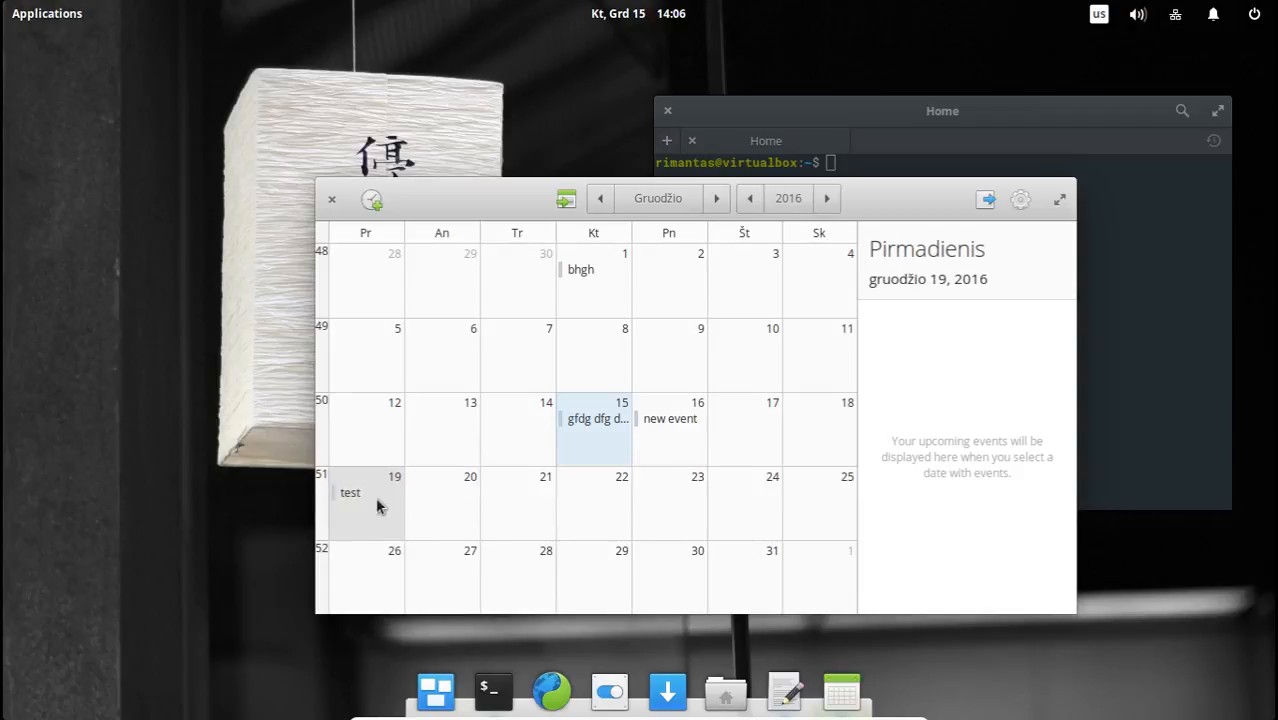
pyautogui.click(611, 518)
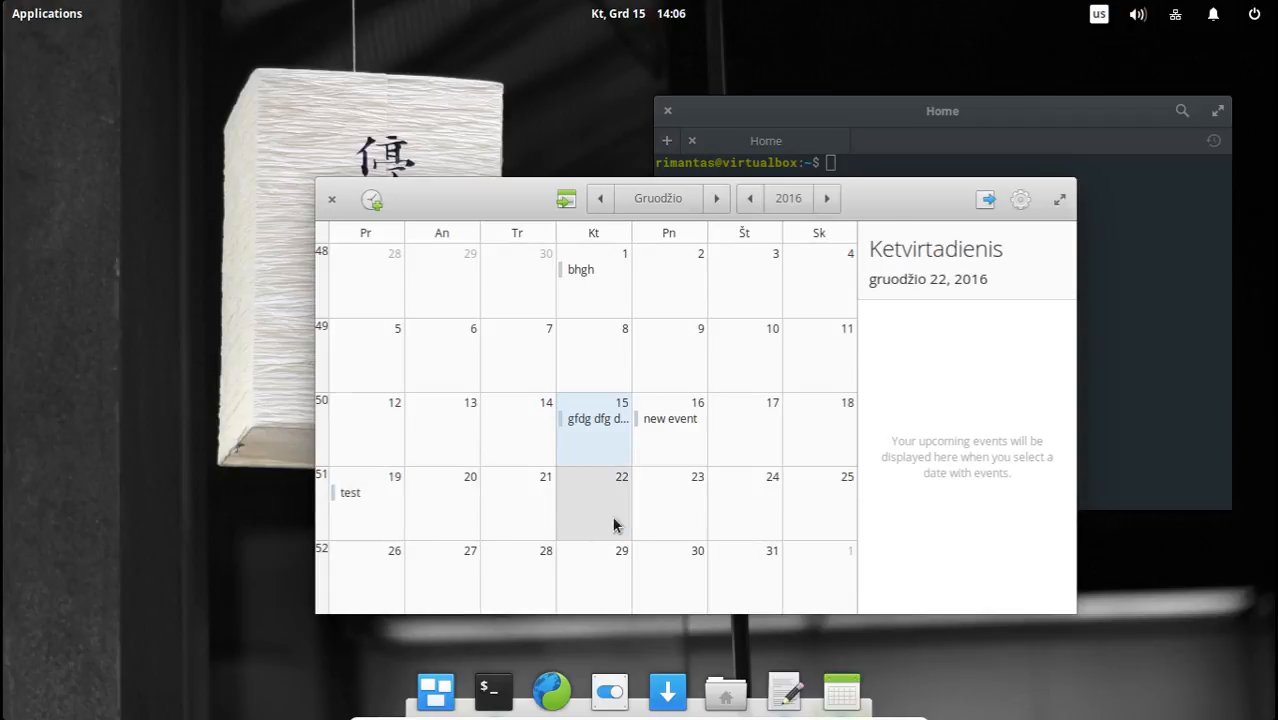
pyautogui.click(750, 517)
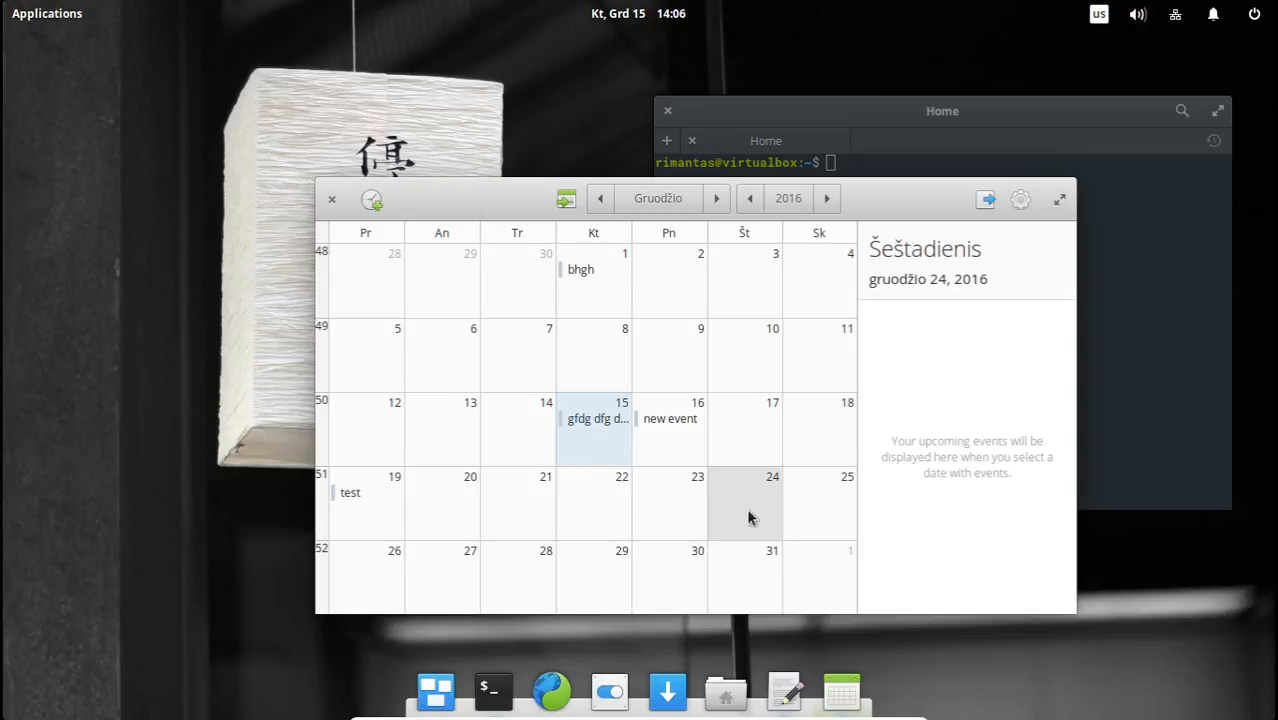
pyautogui.click(769, 447)
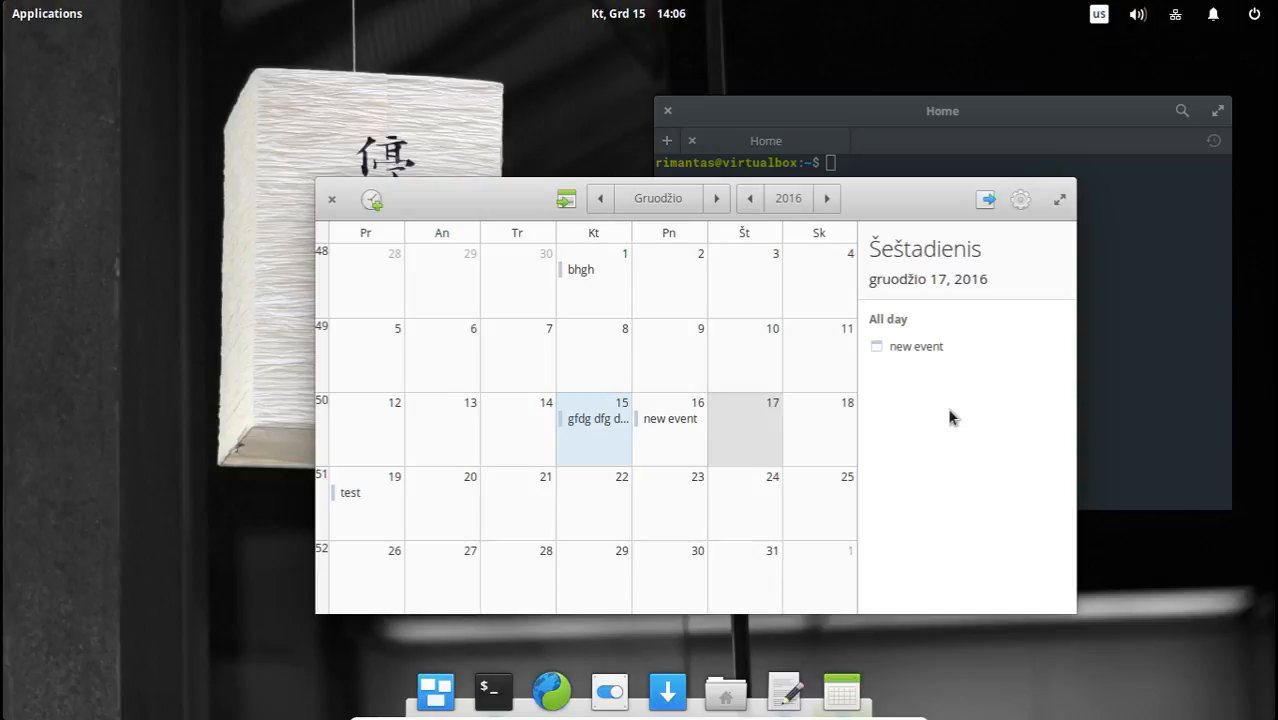
pyautogui.click(817, 509)
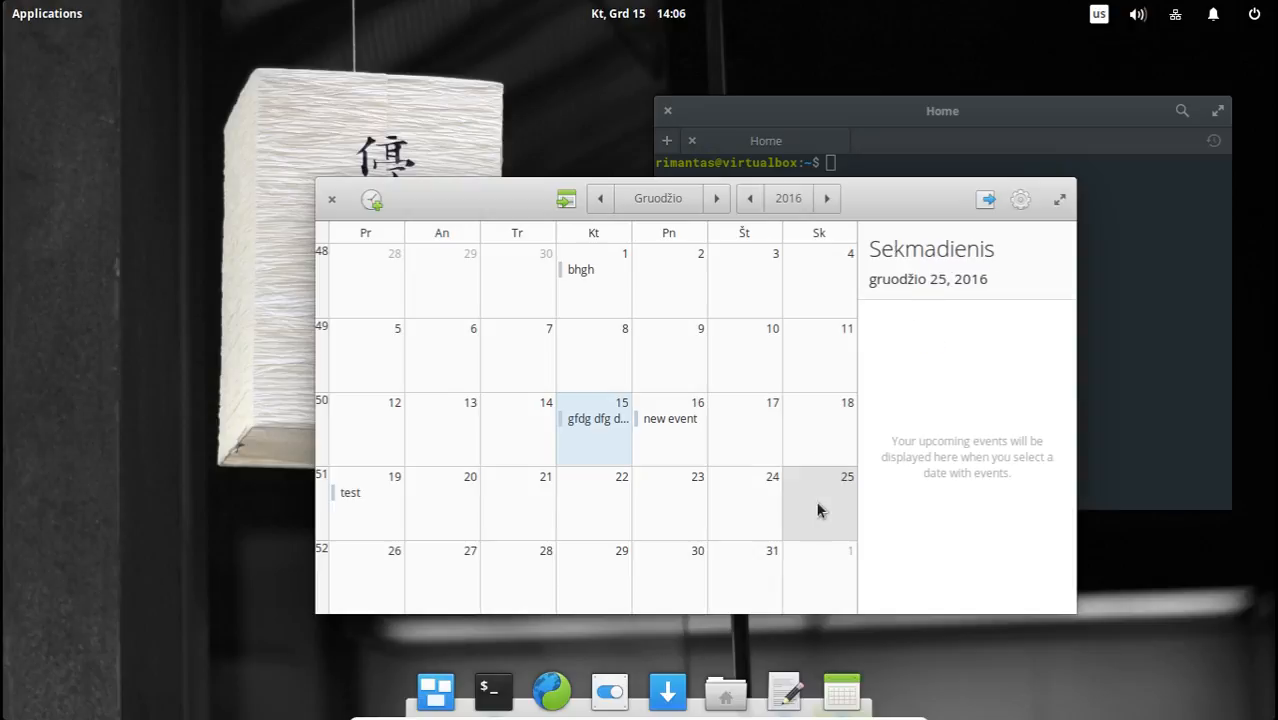
pyautogui.click(331, 200)
# Launch Videos from the Sound & Video category and shift its window slightly across the desktop.
pyautogui.click(20, 16)
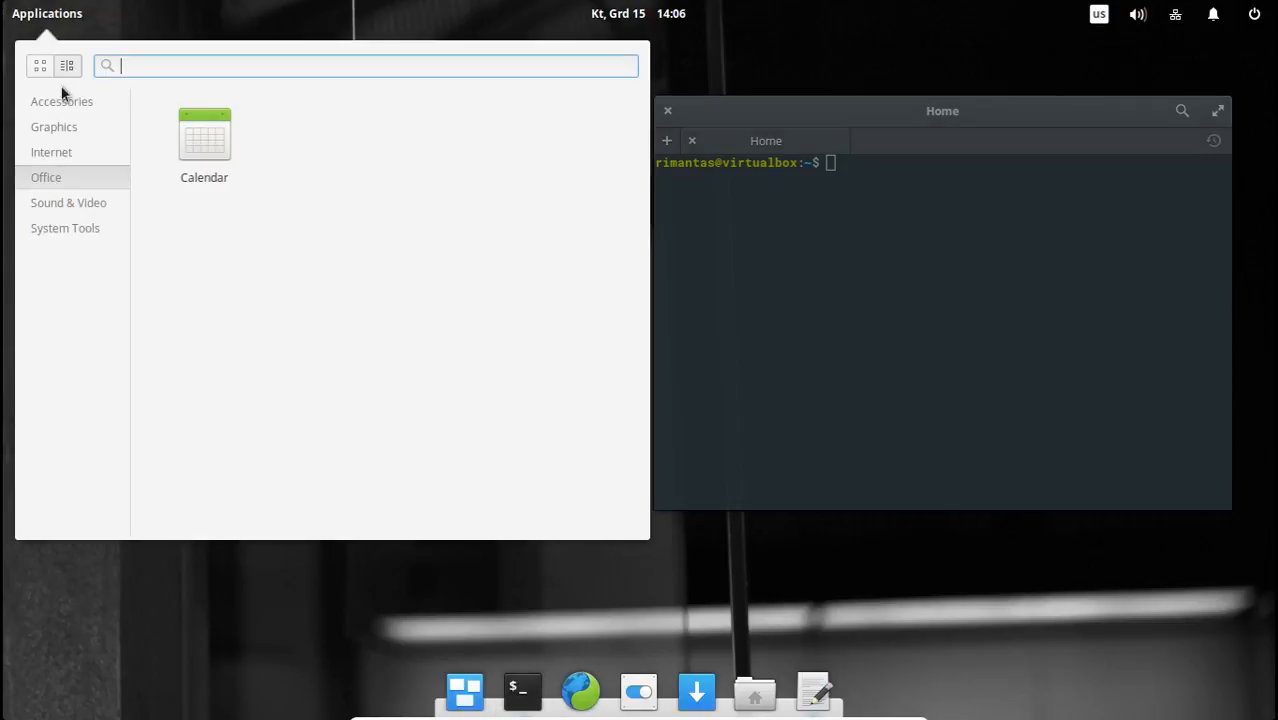
pyautogui.click(81, 205)
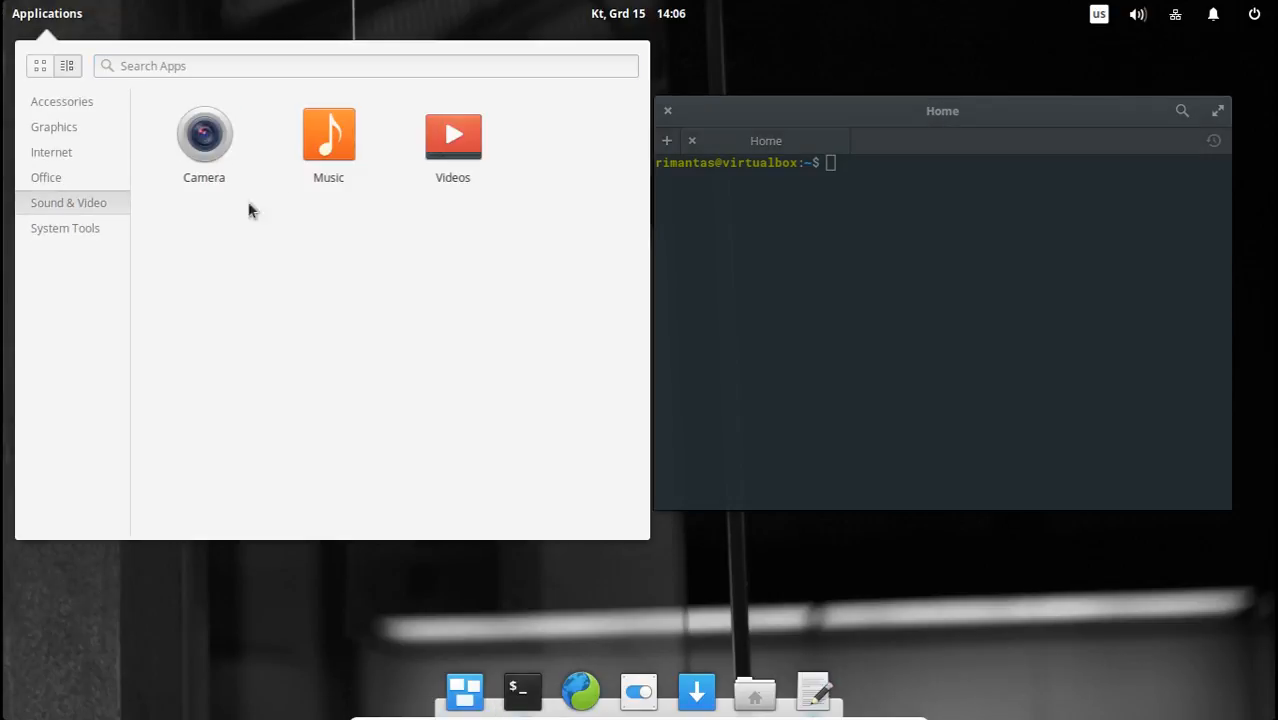
pyautogui.click(458, 142)
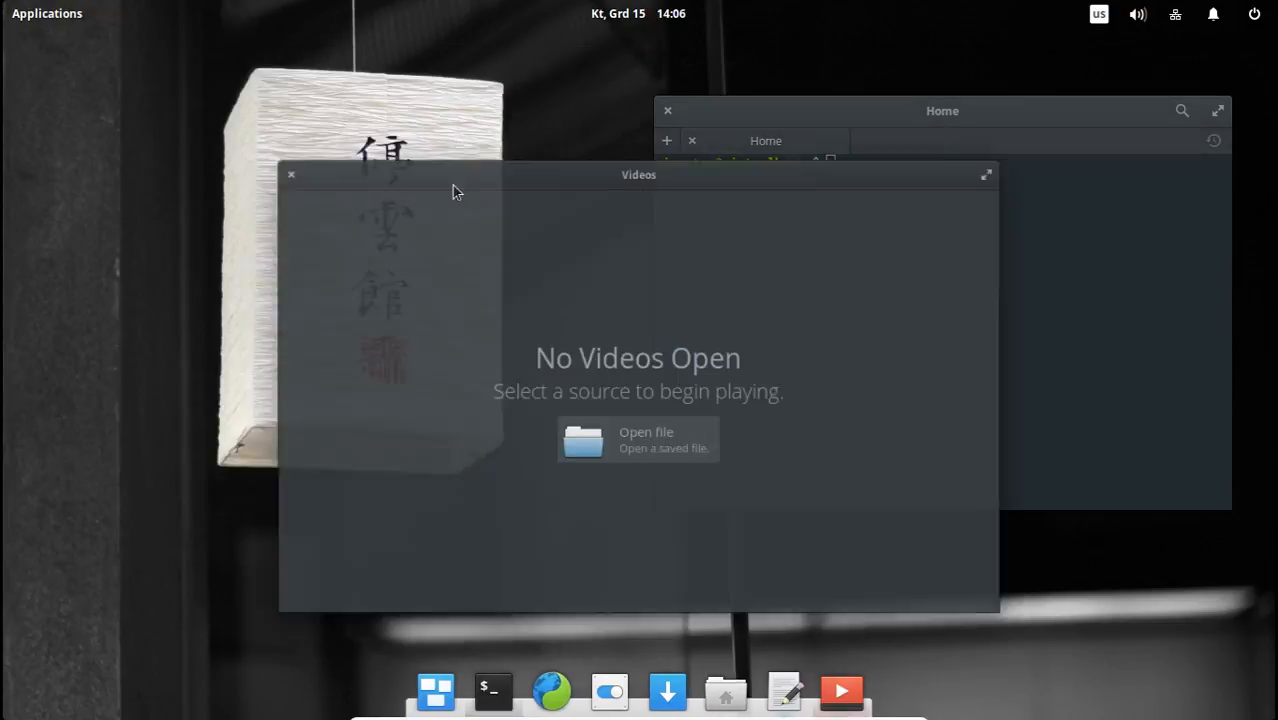
pyautogui.moveTo(710, 137); pyautogui.dragTo(760, 159)
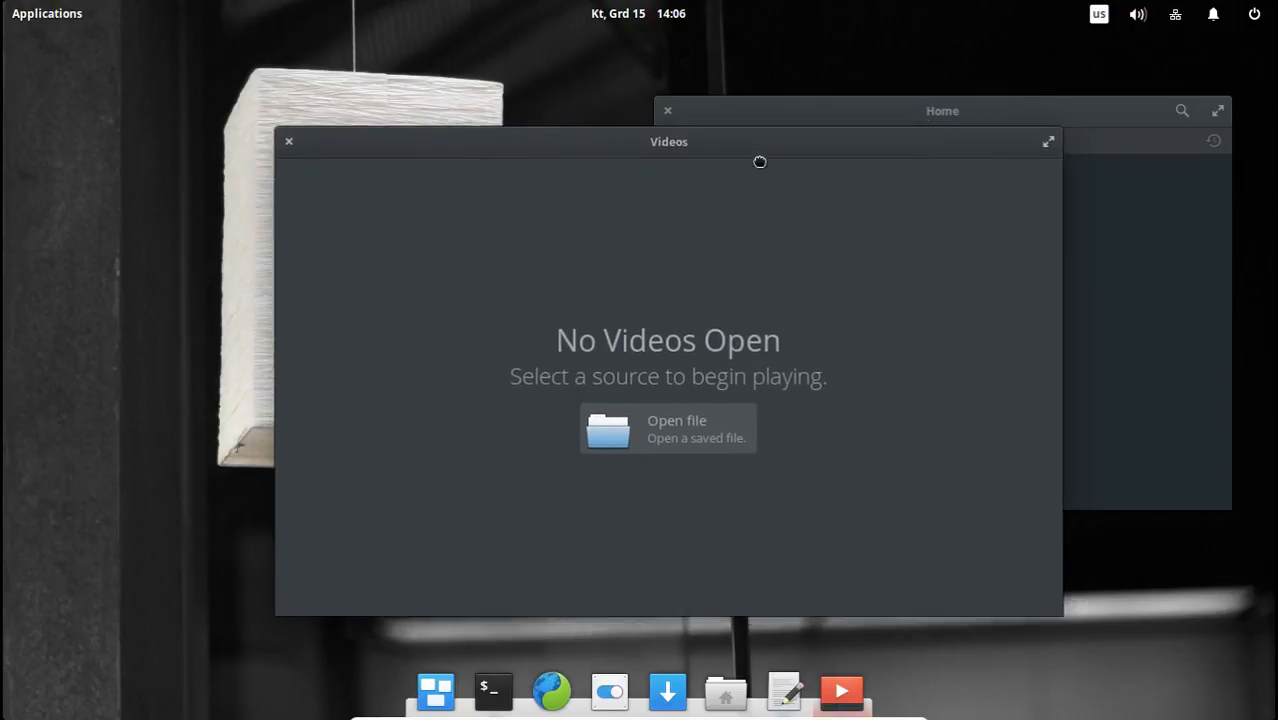
# Launch Music, place its window near the desktop's upper-left corner, and make it narrower and taller.
pyautogui.click(42, 14)
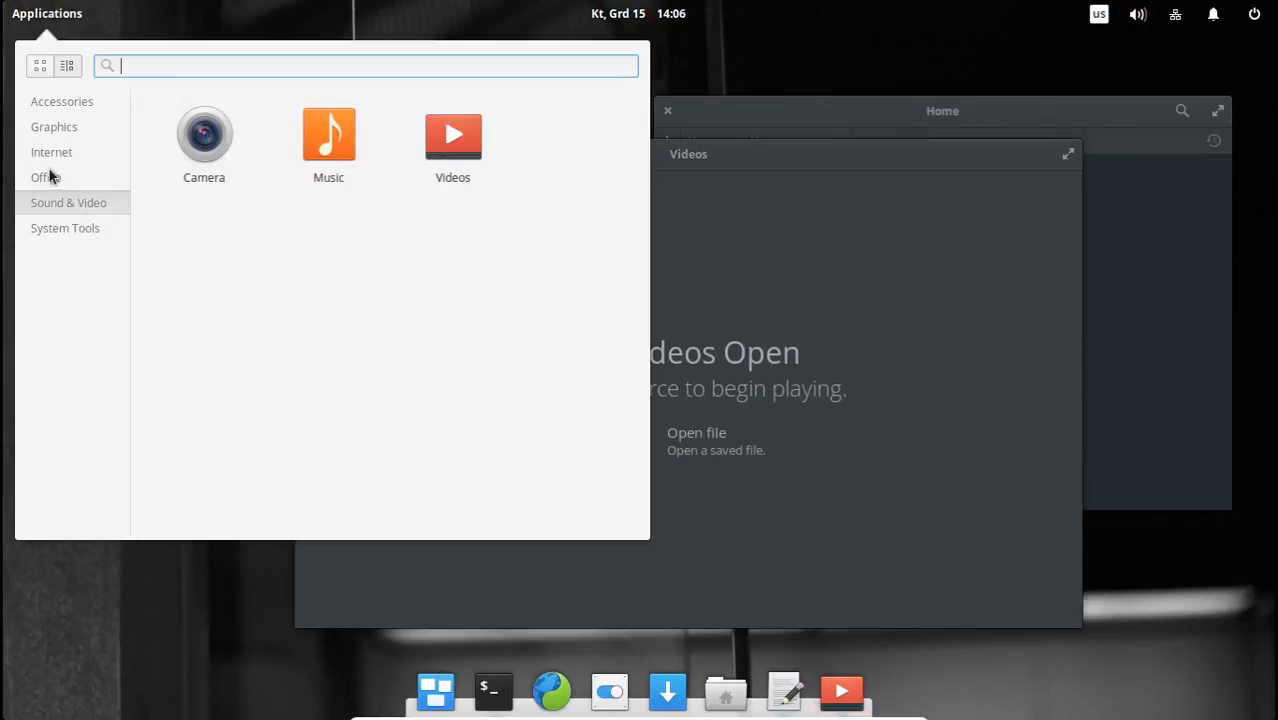
pyautogui.click(329, 140)
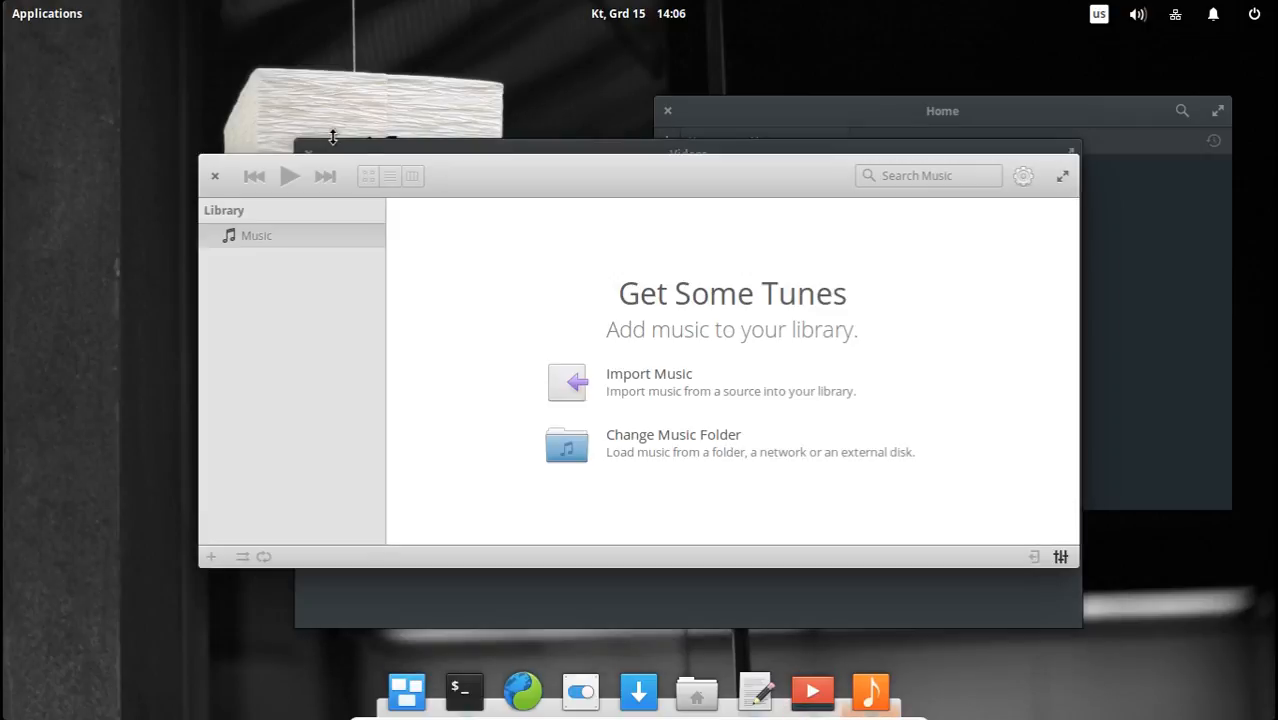
pyautogui.moveTo(494, 177); pyautogui.dragTo(298, 69)
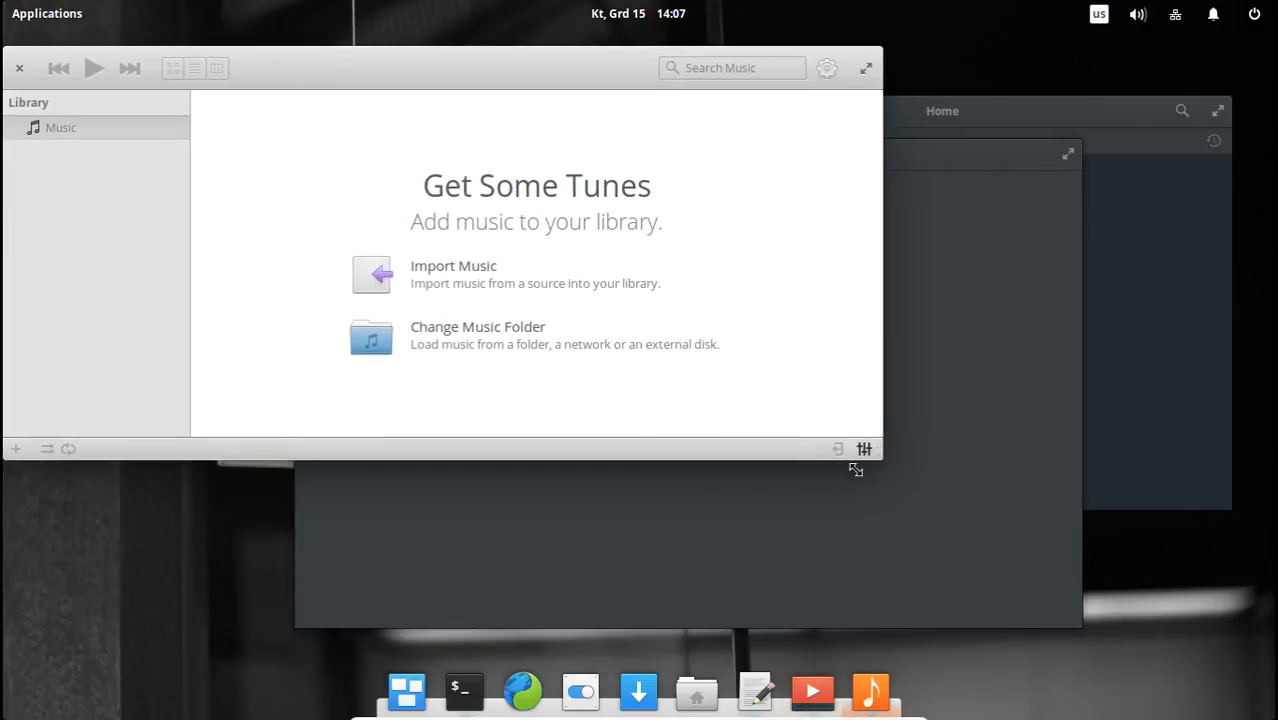
pyautogui.moveTo(853, 466); pyautogui.dragTo(739, 590)
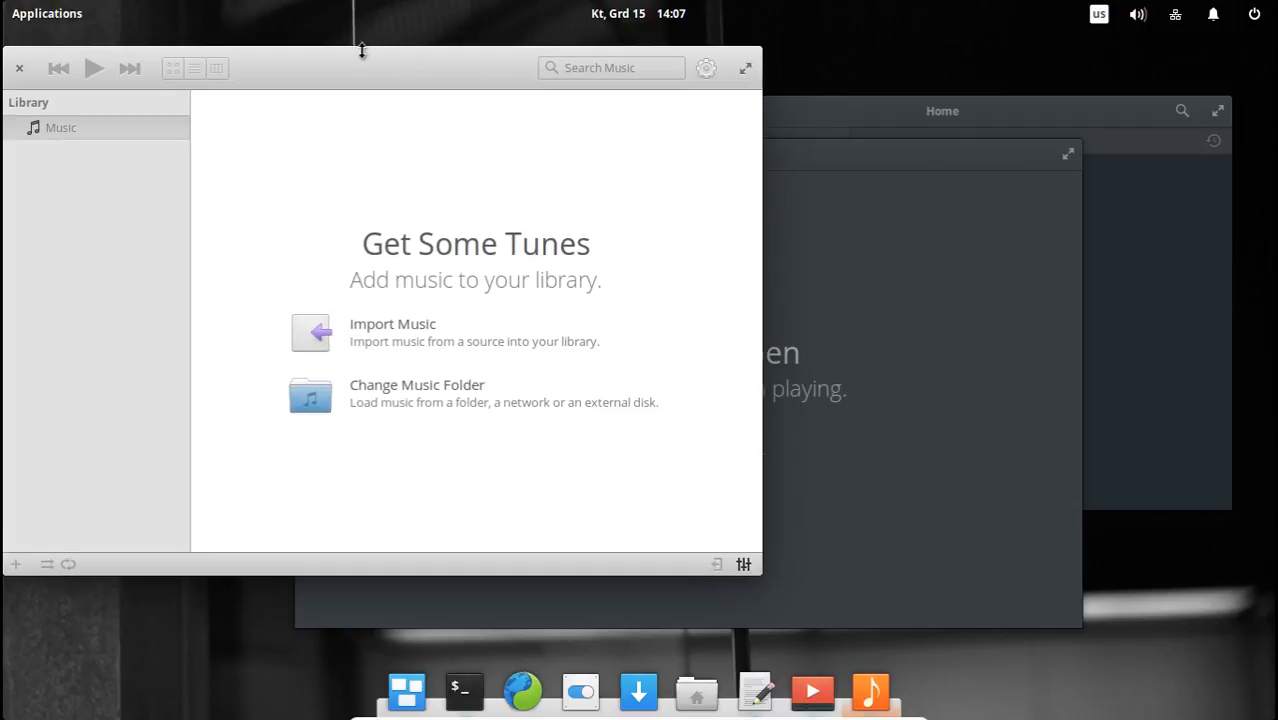
pyautogui.moveTo(352, 70); pyautogui.dragTo(376, 100)
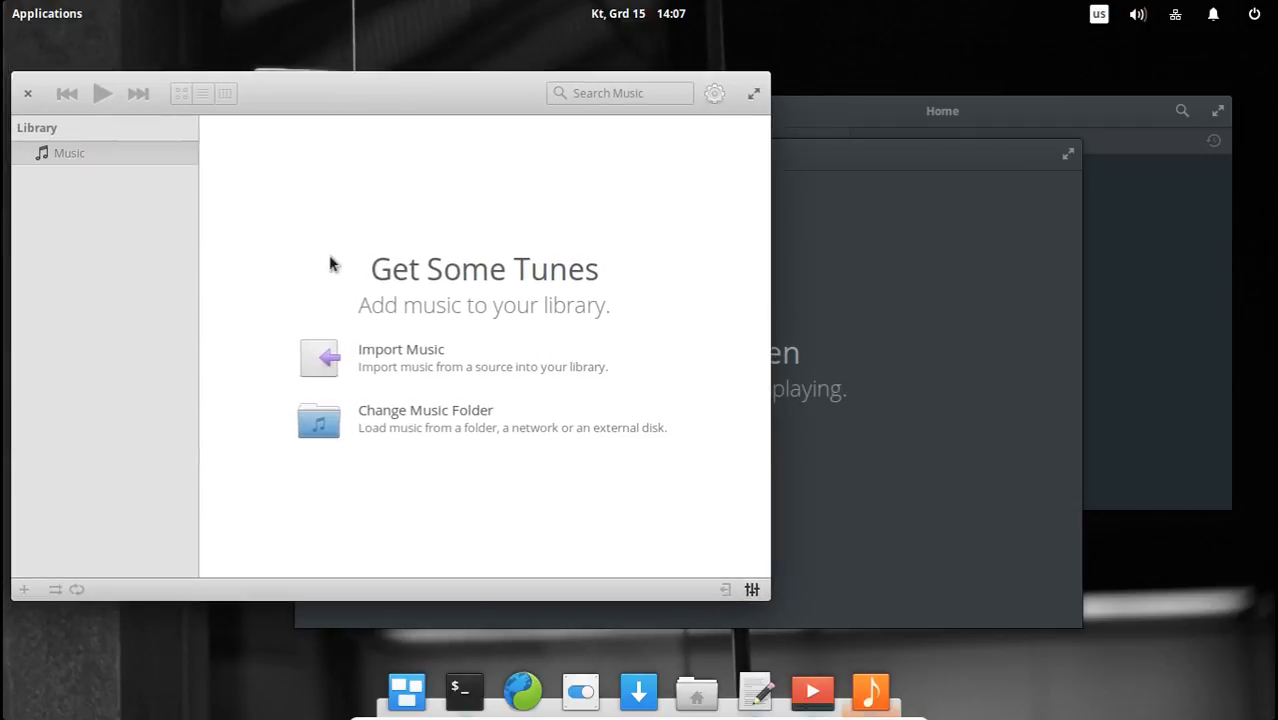
# Bring the Videos window forward, shift it right to uncover part of Music, and switch to Terminal and back.
pyautogui.click(830, 216)
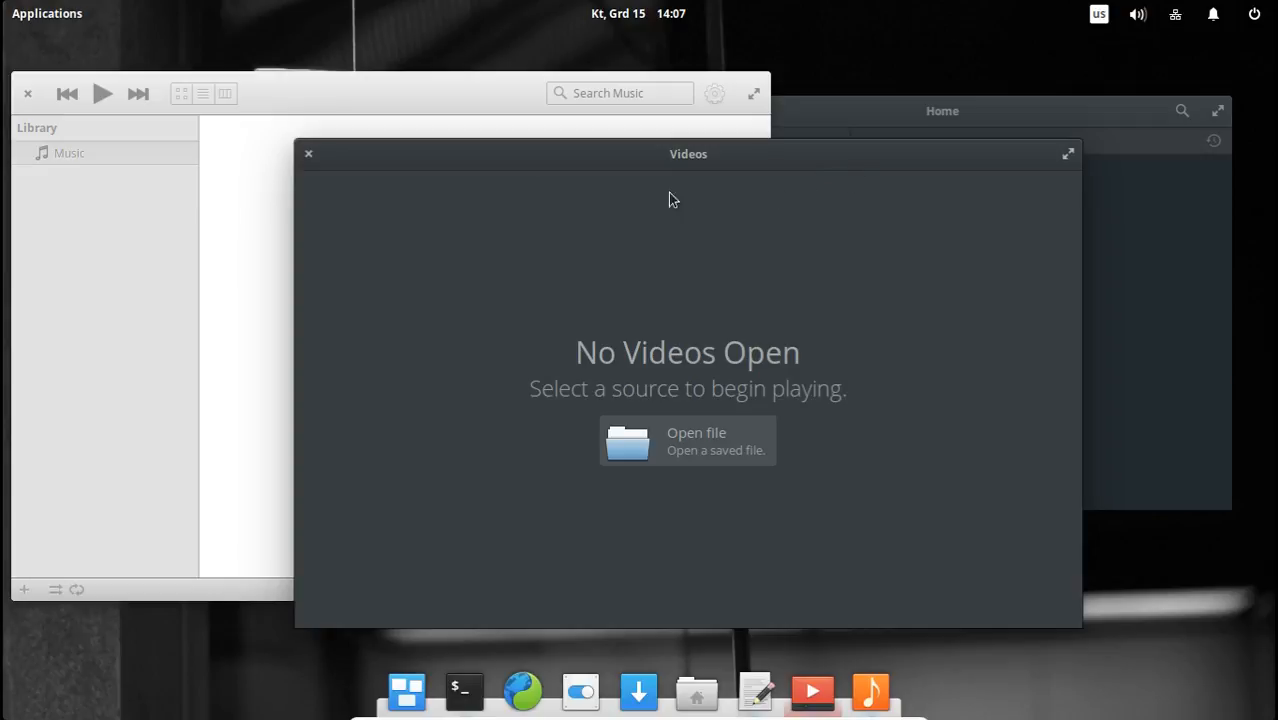
pyautogui.moveTo(787, 155); pyautogui.dragTo(857, 161)
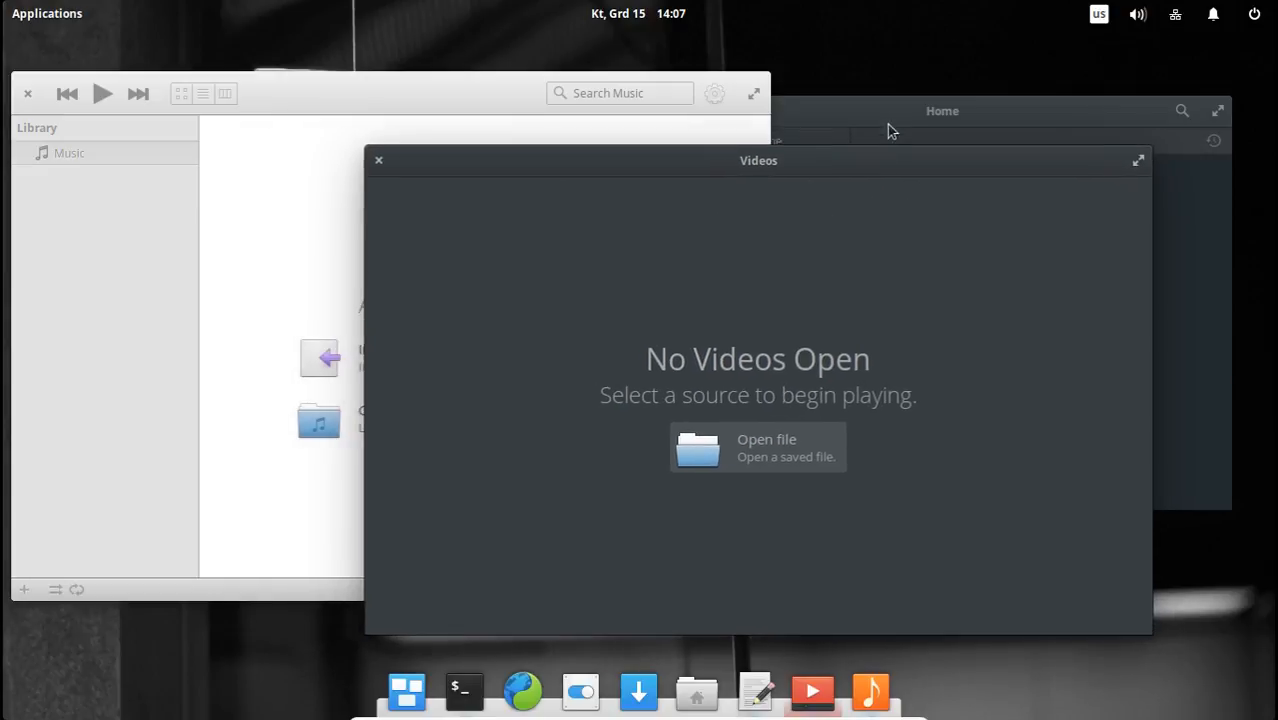
pyautogui.click(888, 112)
pyautogui.click(579, 265)
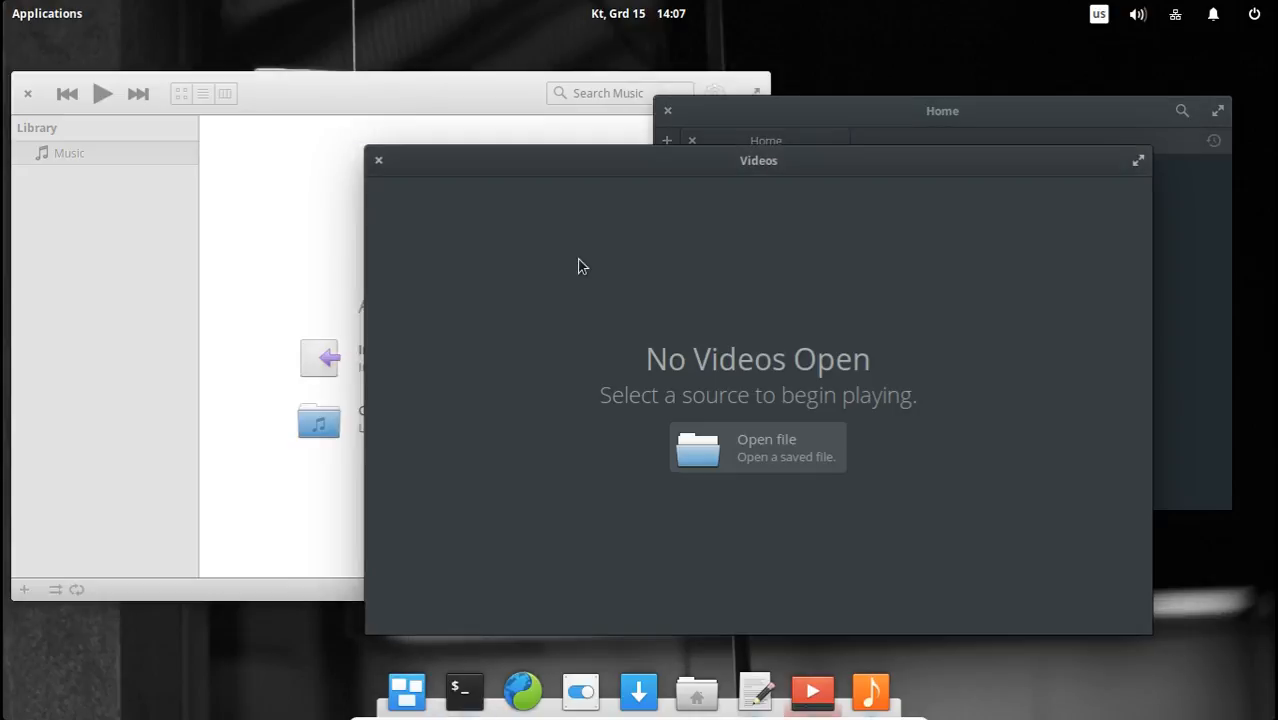
# Bring Music to the front and close it, and close the Videos window too, leaving Terminal open.
pyautogui.click(466, 97)
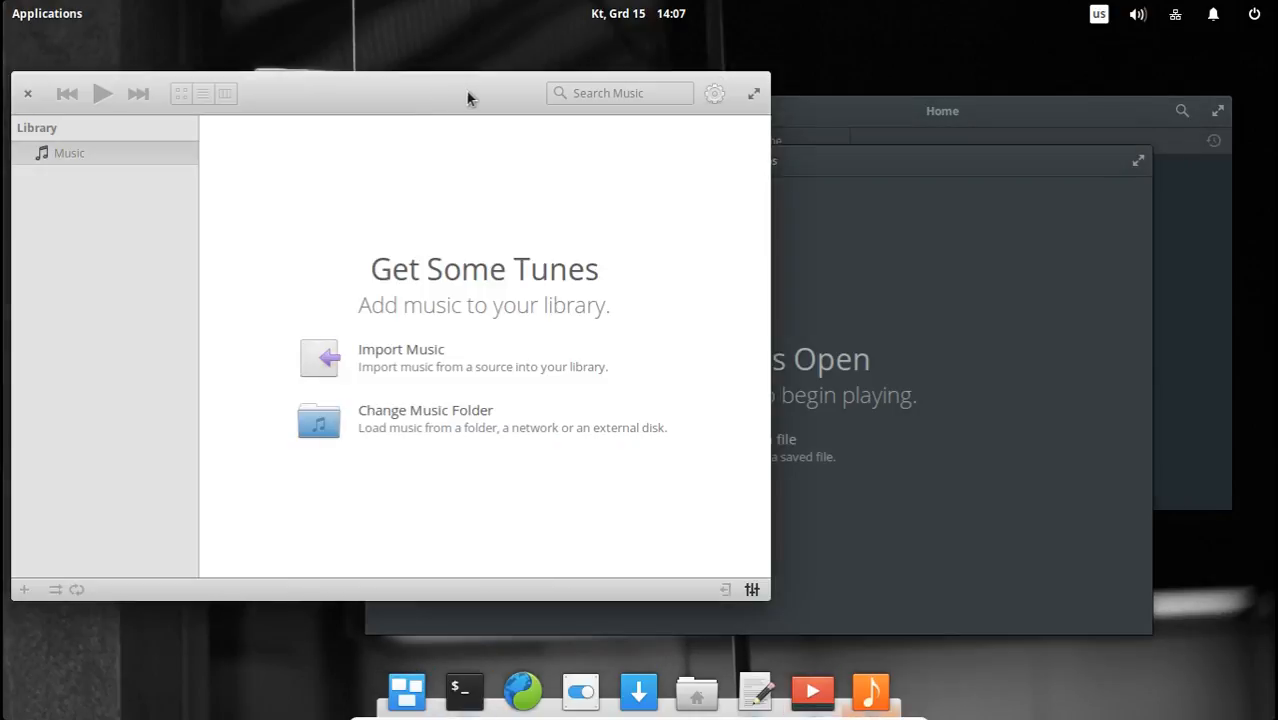
pyautogui.click(29, 95)
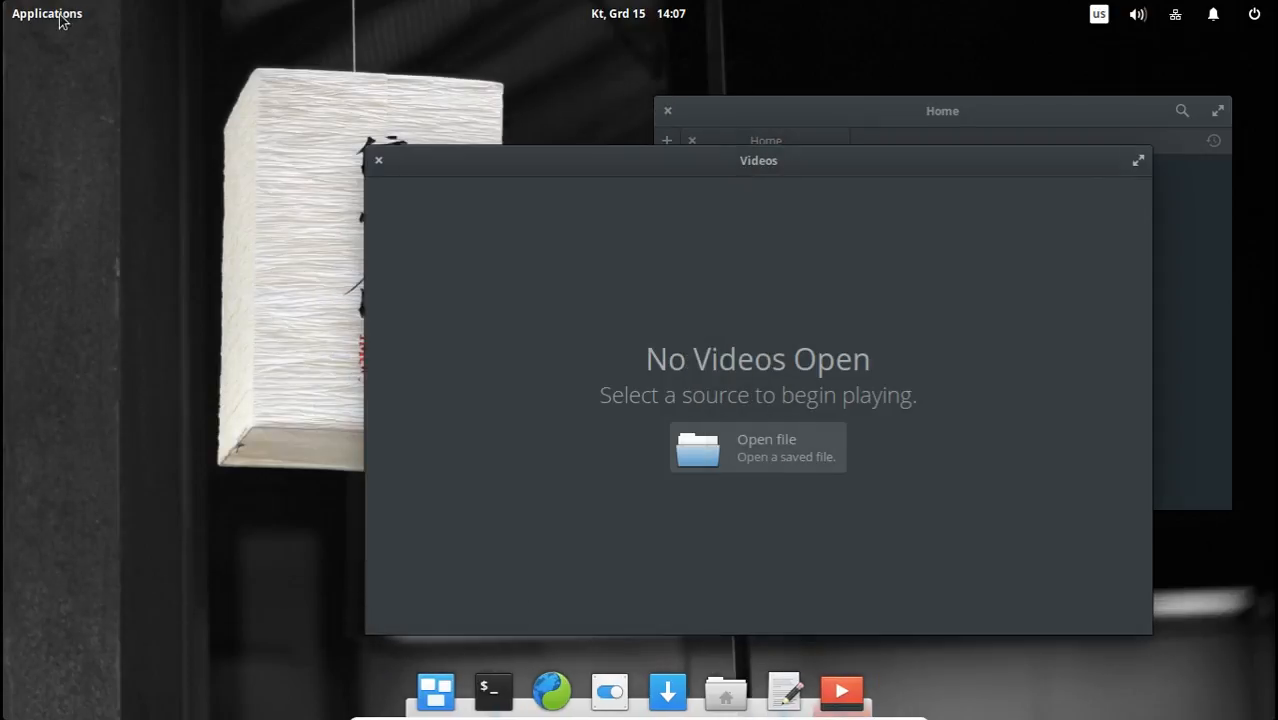
pyautogui.click(59, 18)
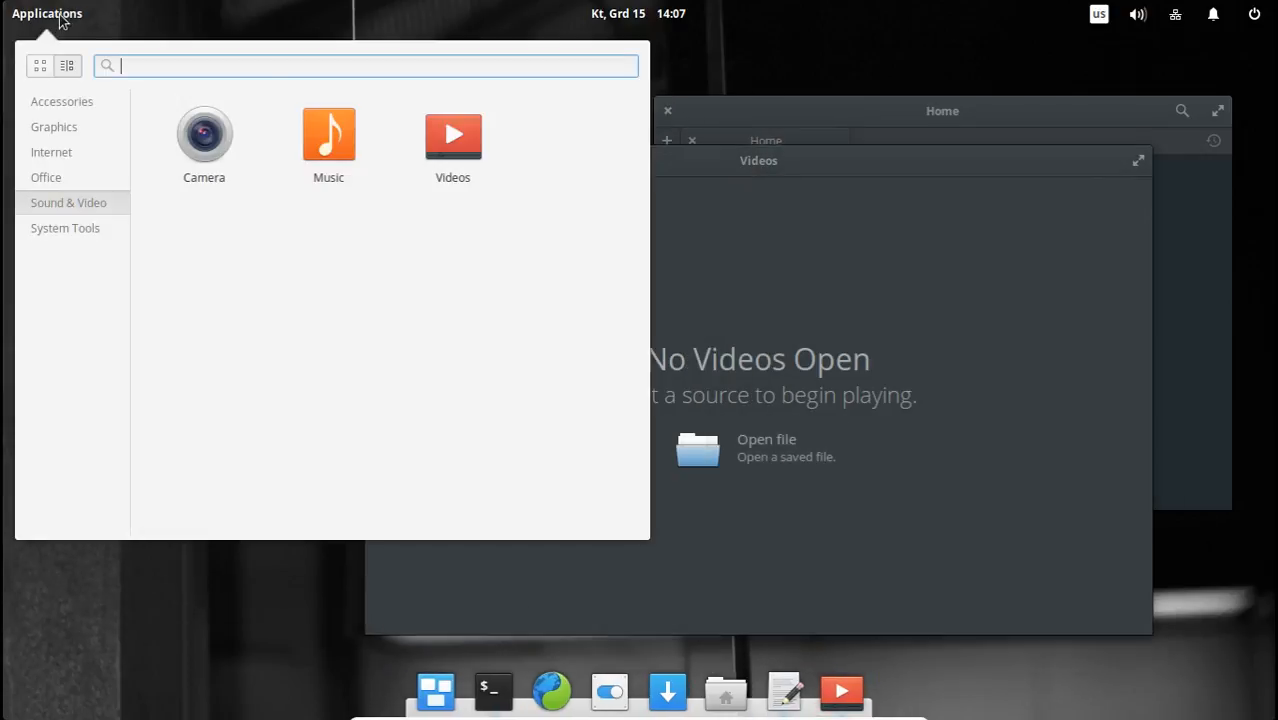
pyautogui.click(755, 228)
pyautogui.click(378, 162)
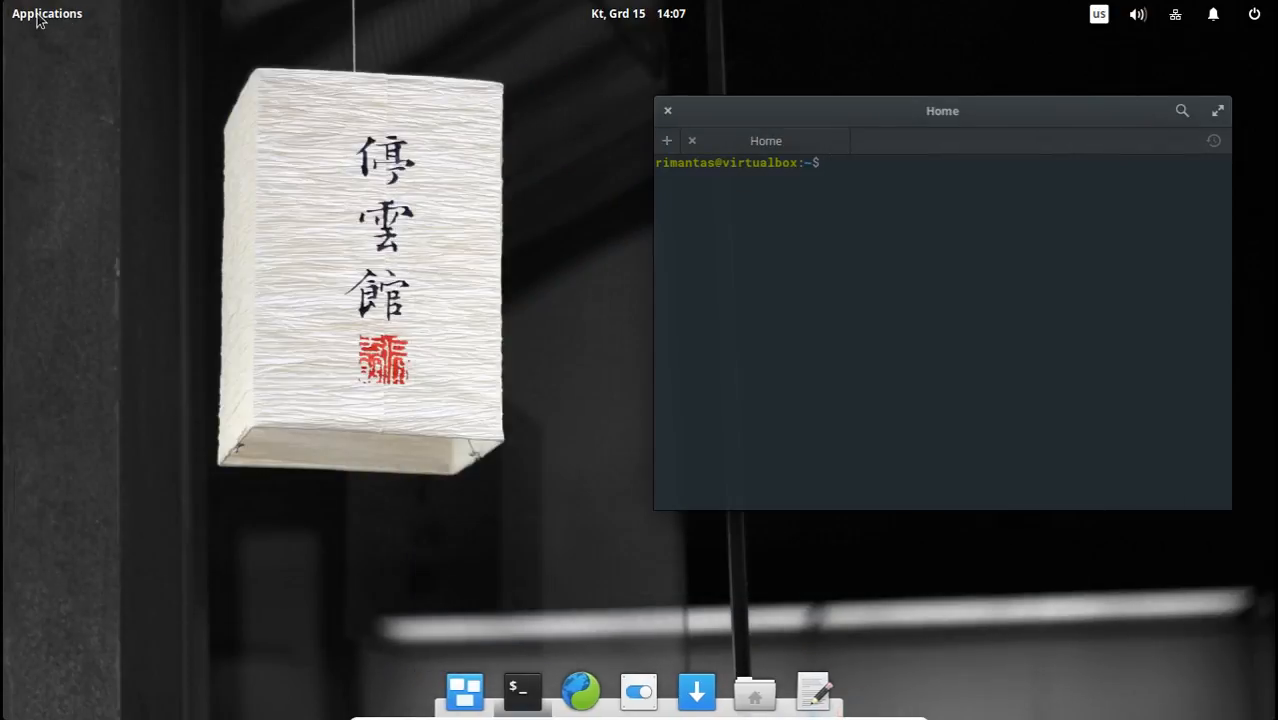
# Browse the Office, Internet and Graphics application categories and launch Photos.
pyautogui.click(47, 13)
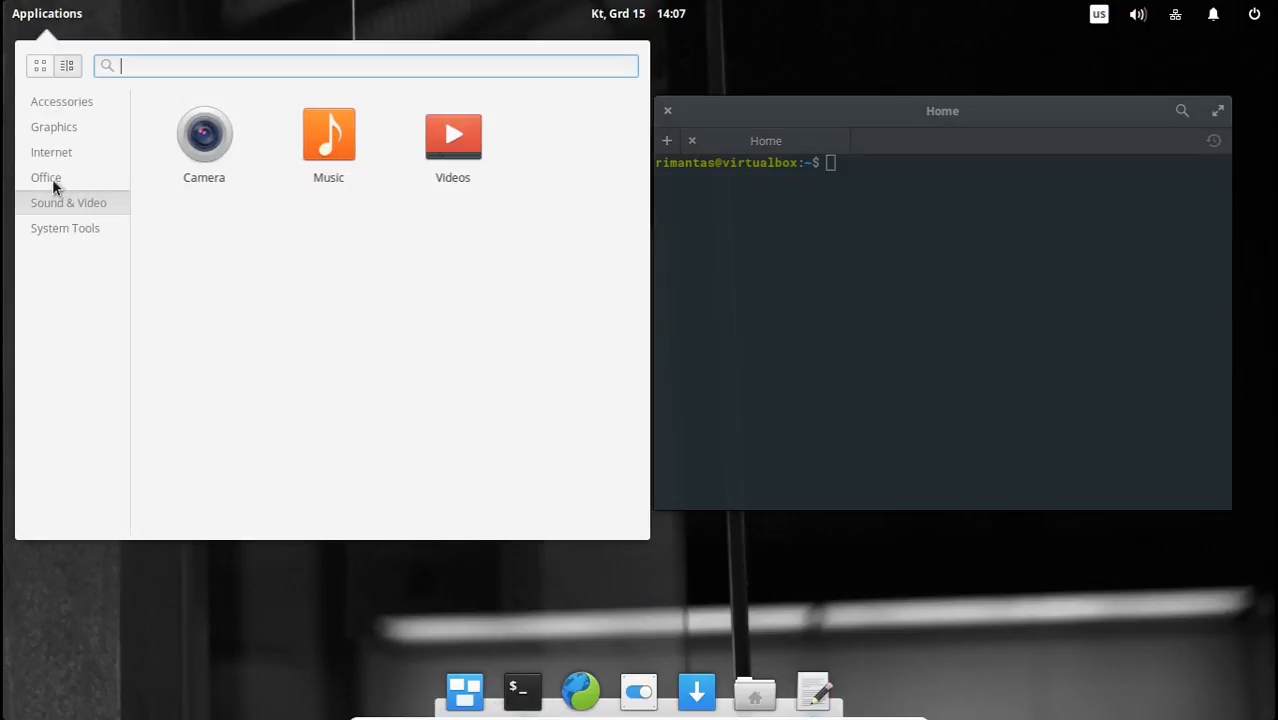
pyautogui.click(53, 180)
pyautogui.click(59, 153)
pyautogui.click(62, 130)
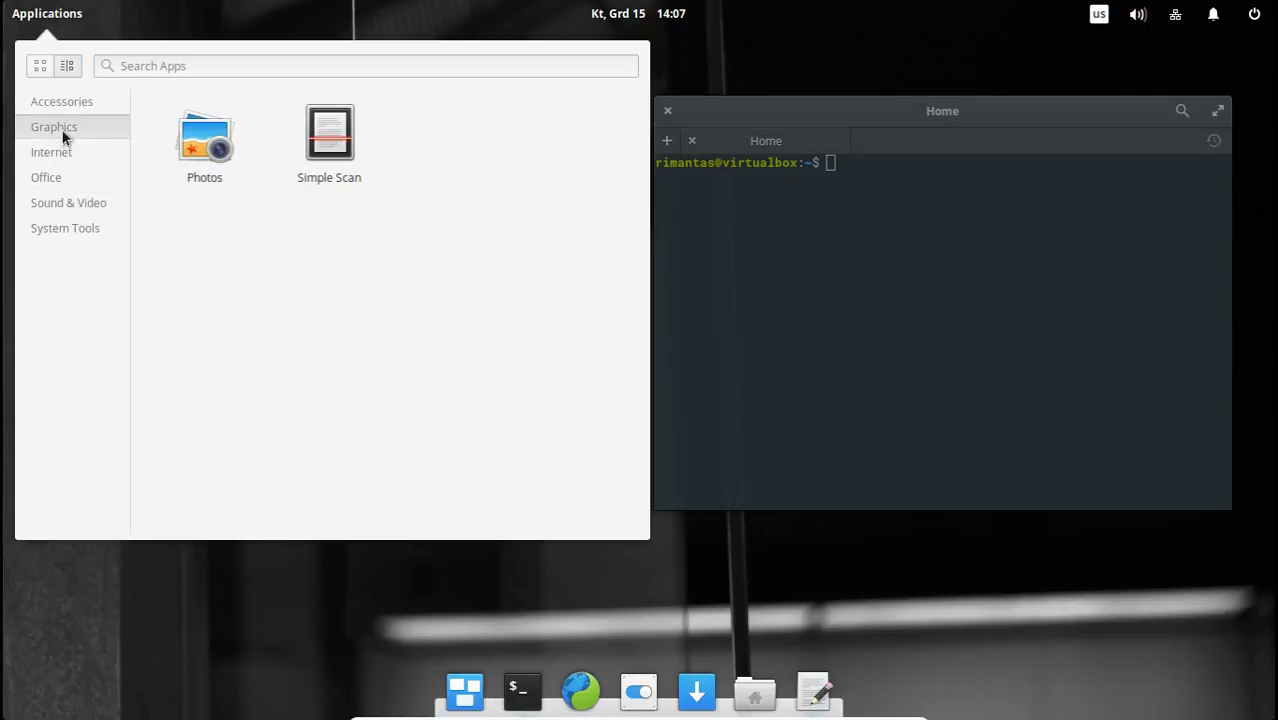
pyautogui.click(204, 145)
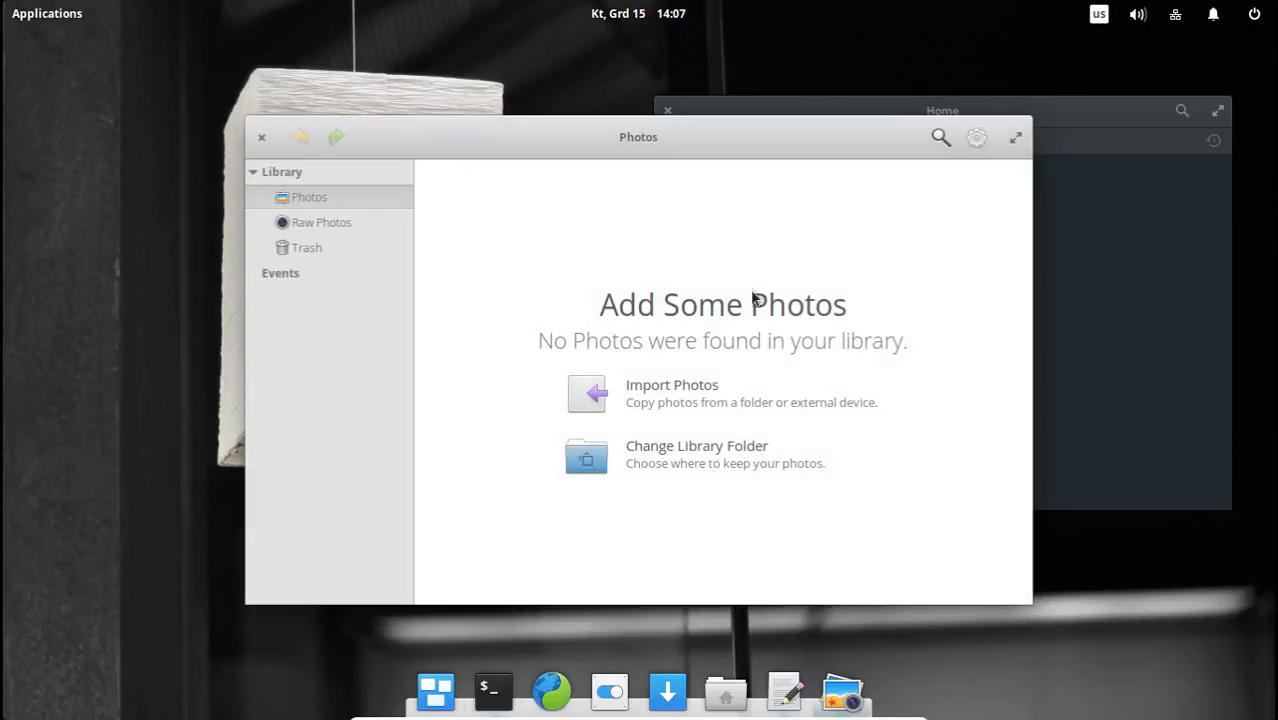
# Move the Photos window aside, switch to Terminal and back, and return Photos toward the desktop's centre.
pyautogui.moveTo(781, 140); pyautogui.dragTo(472, 99)
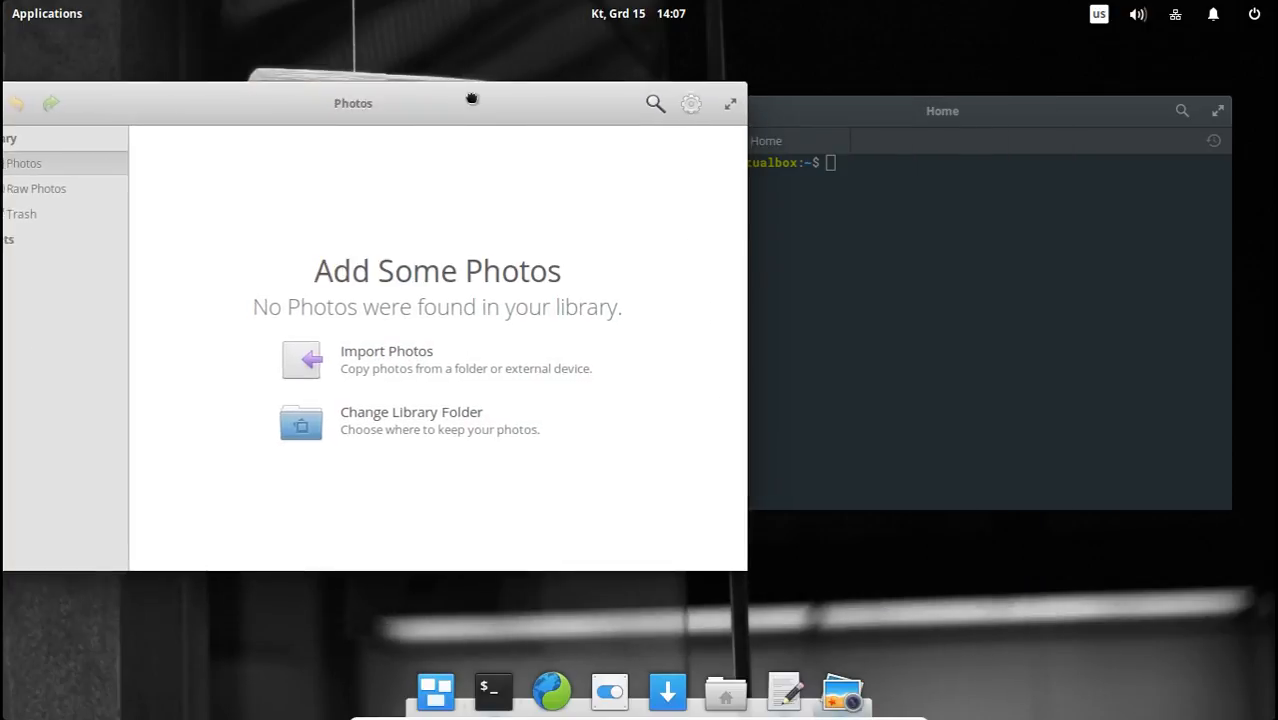
pyautogui.click(965, 280)
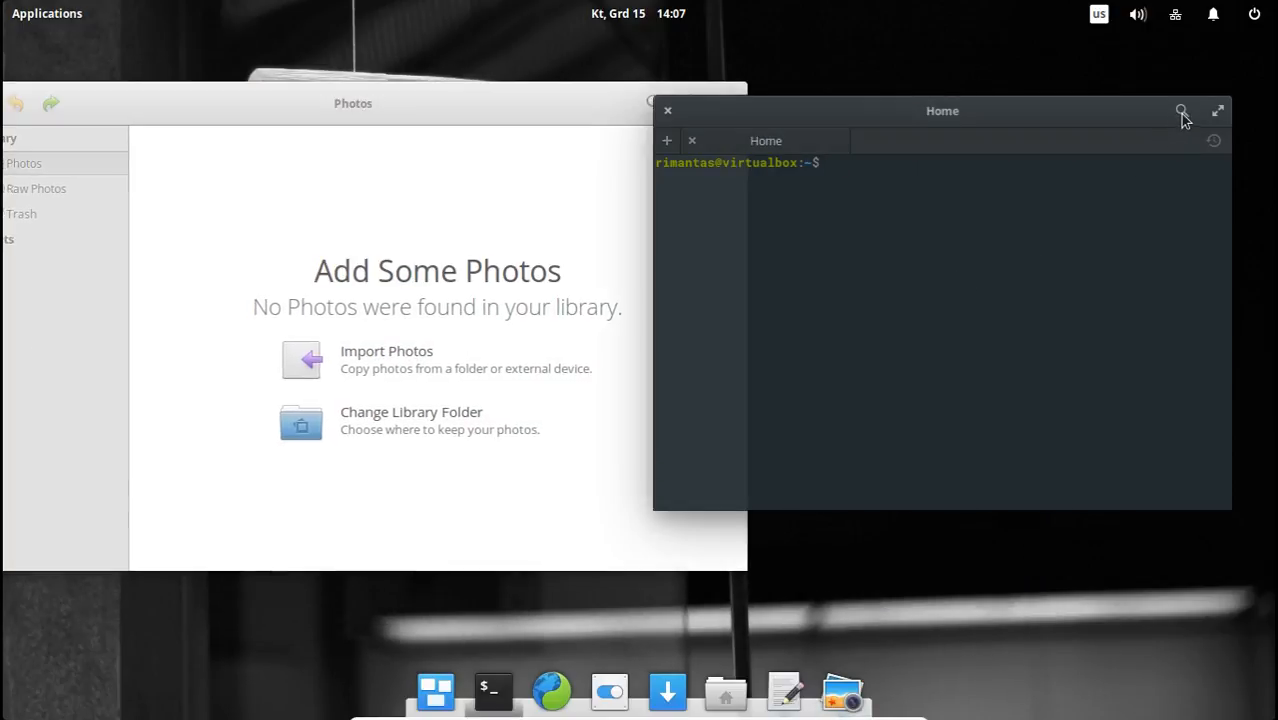
pyautogui.click(506, 190)
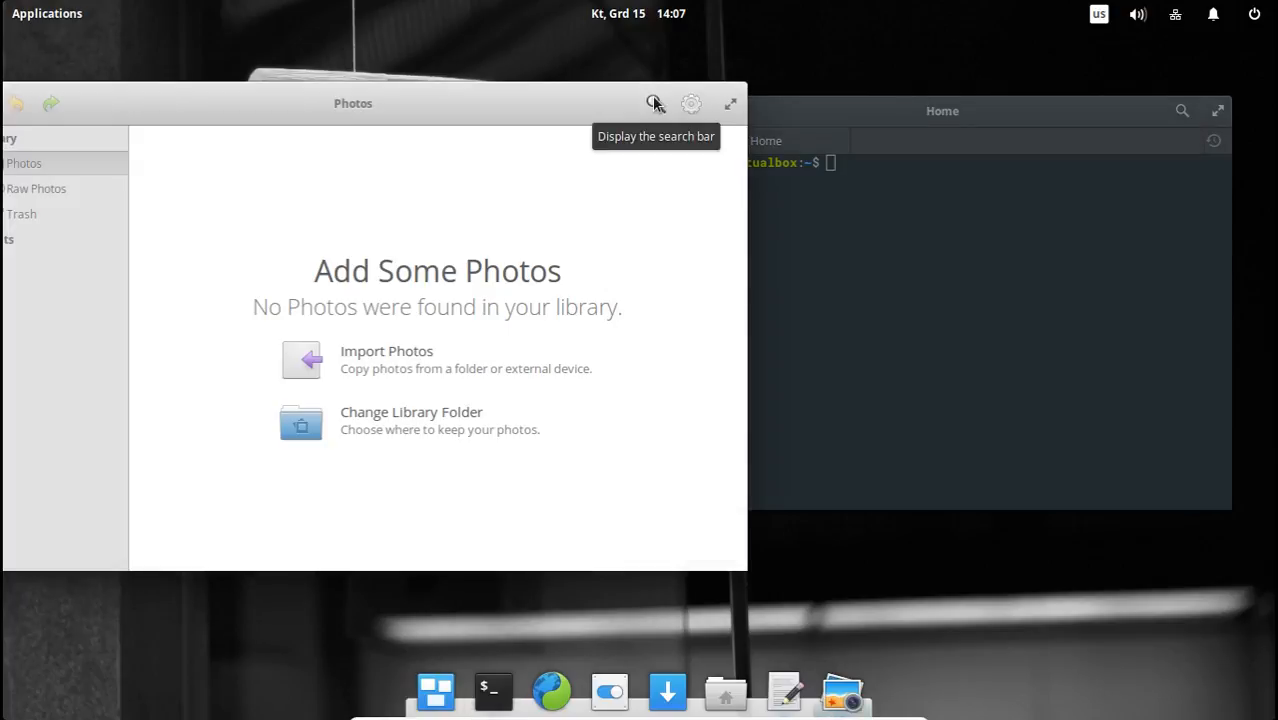
pyautogui.moveTo(568, 106); pyautogui.dragTo(772, 143)
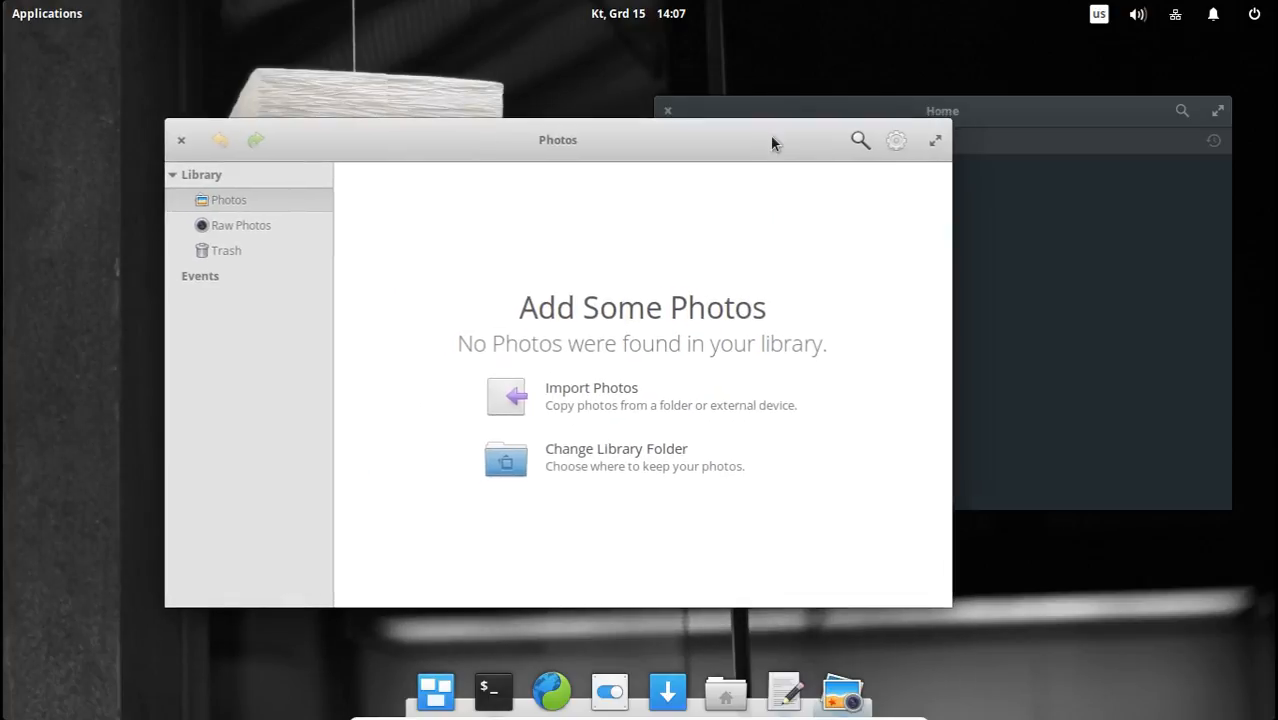
# Launch Scratch from the Accessories category, and close both the Scratch and Photos windows.
pyautogui.click(47, 13)
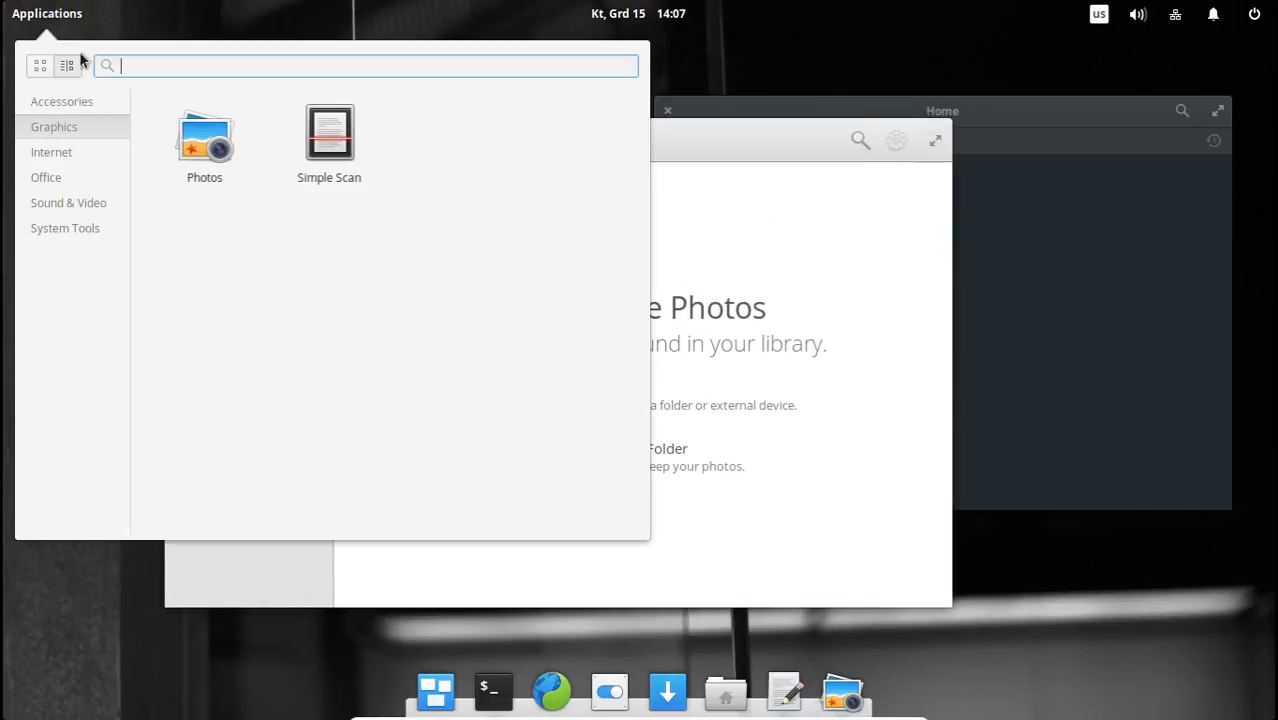
pyautogui.click(79, 105)
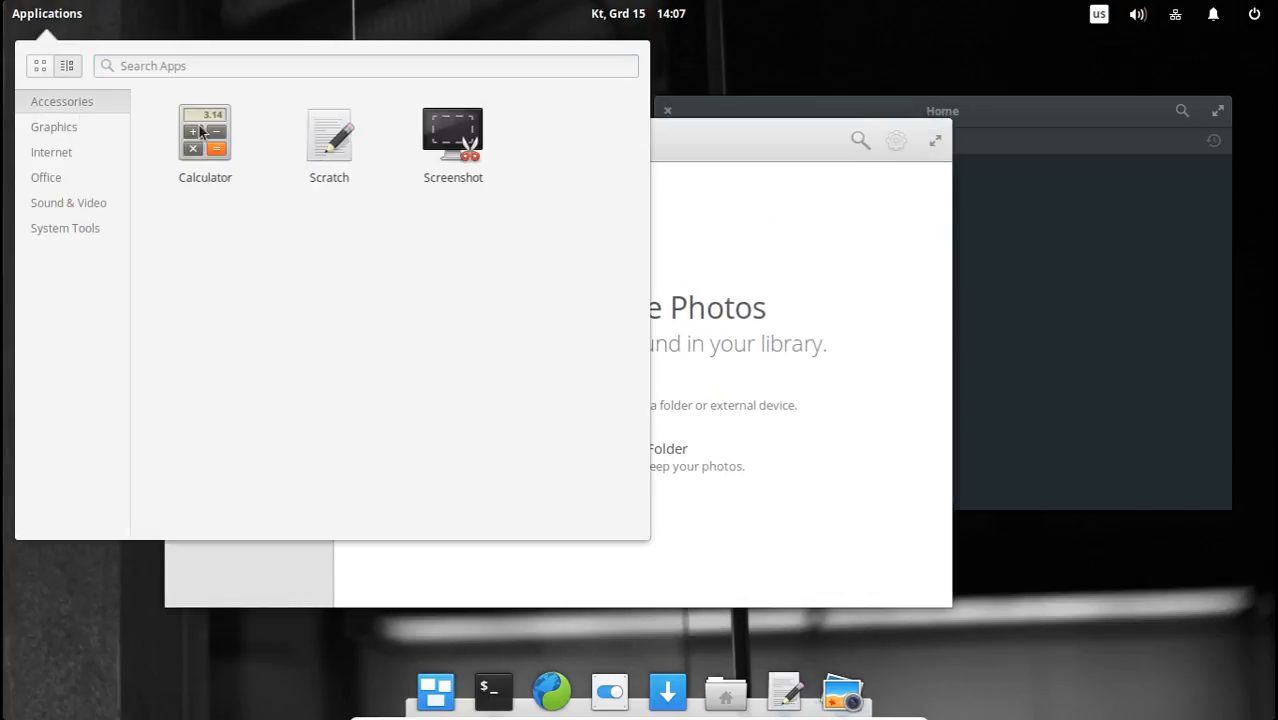
pyautogui.click(330, 132)
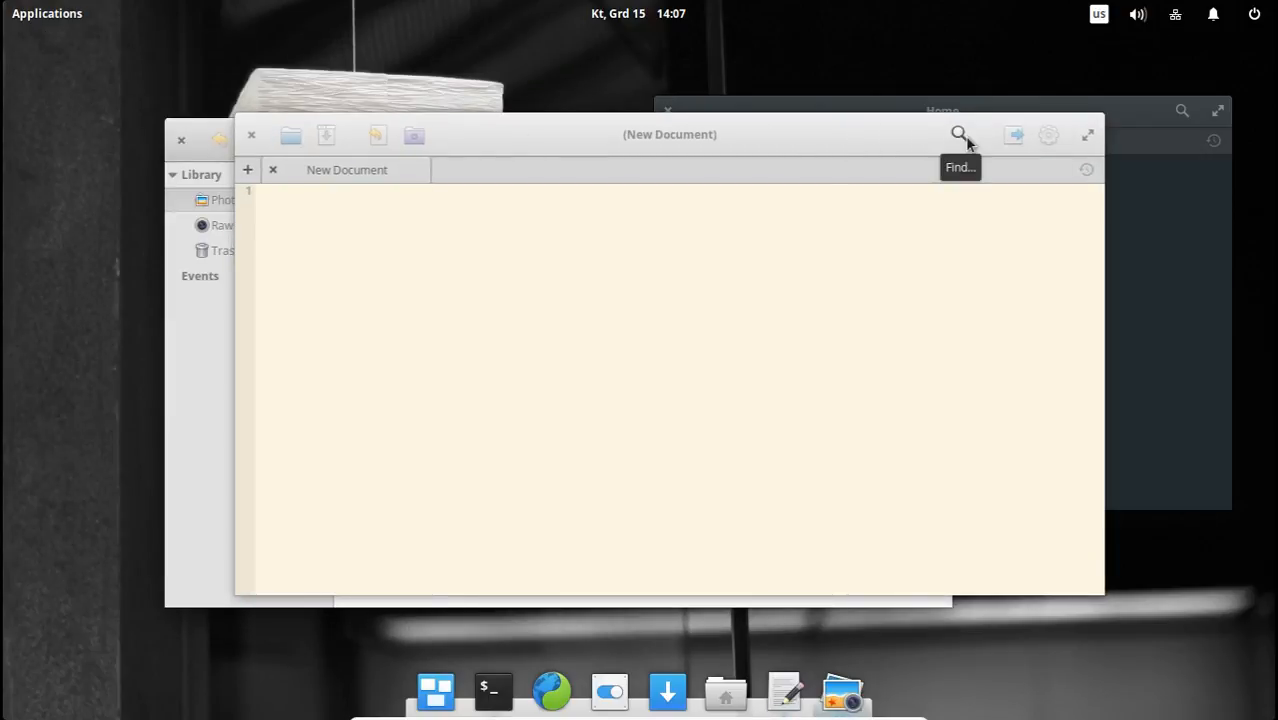
pyautogui.click(252, 136)
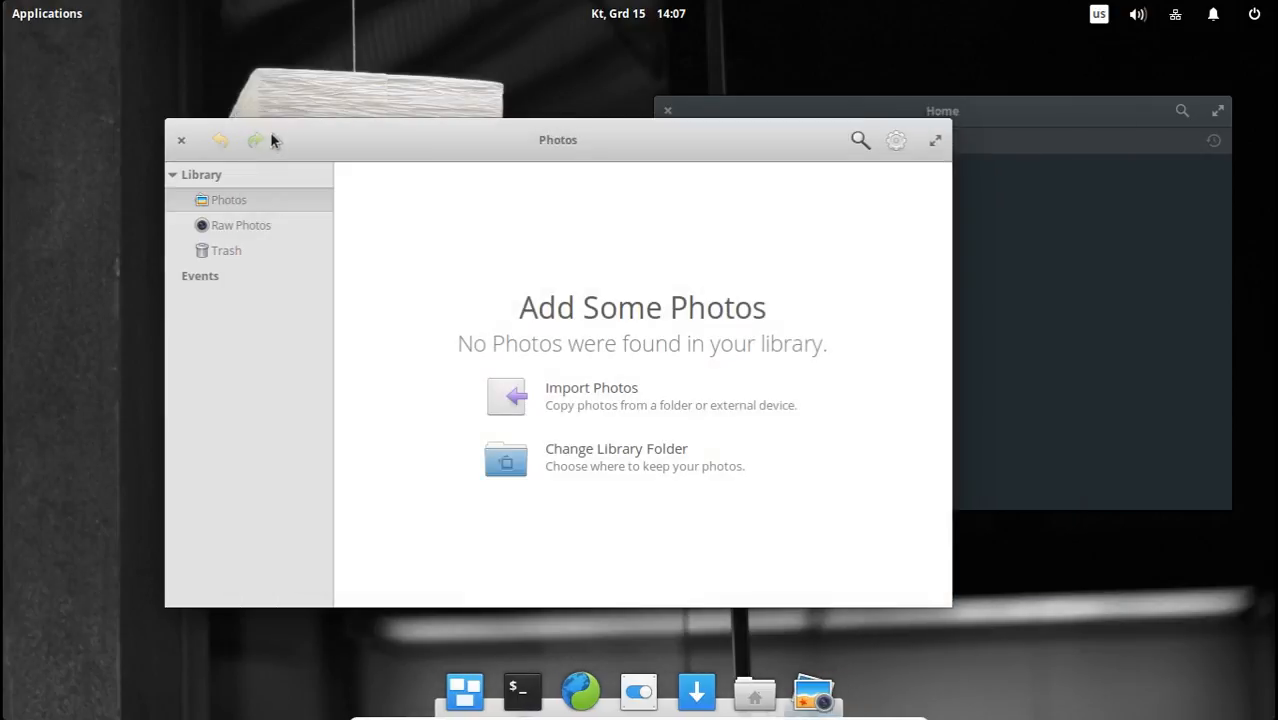
pyautogui.click(181, 139)
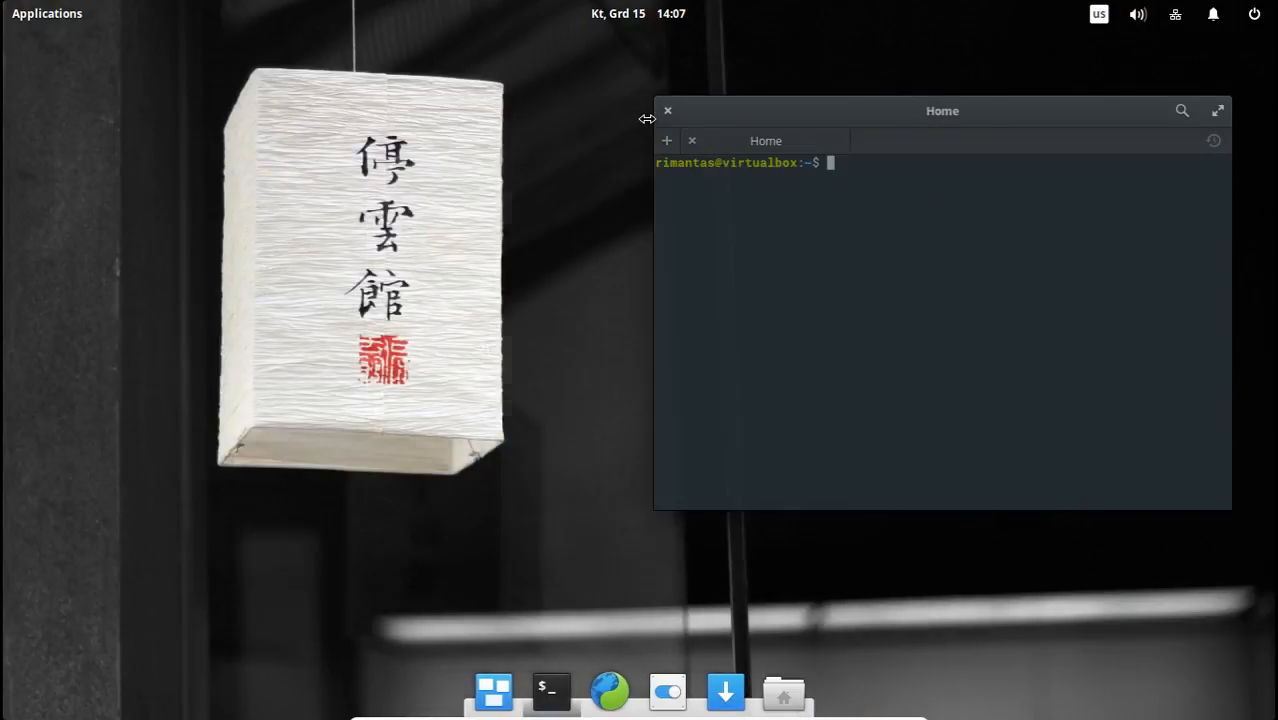
# Open the file manager, shift its window off Terminal slightly, and view the Music folder's context options without choosing any.
pyautogui.click(786, 693)
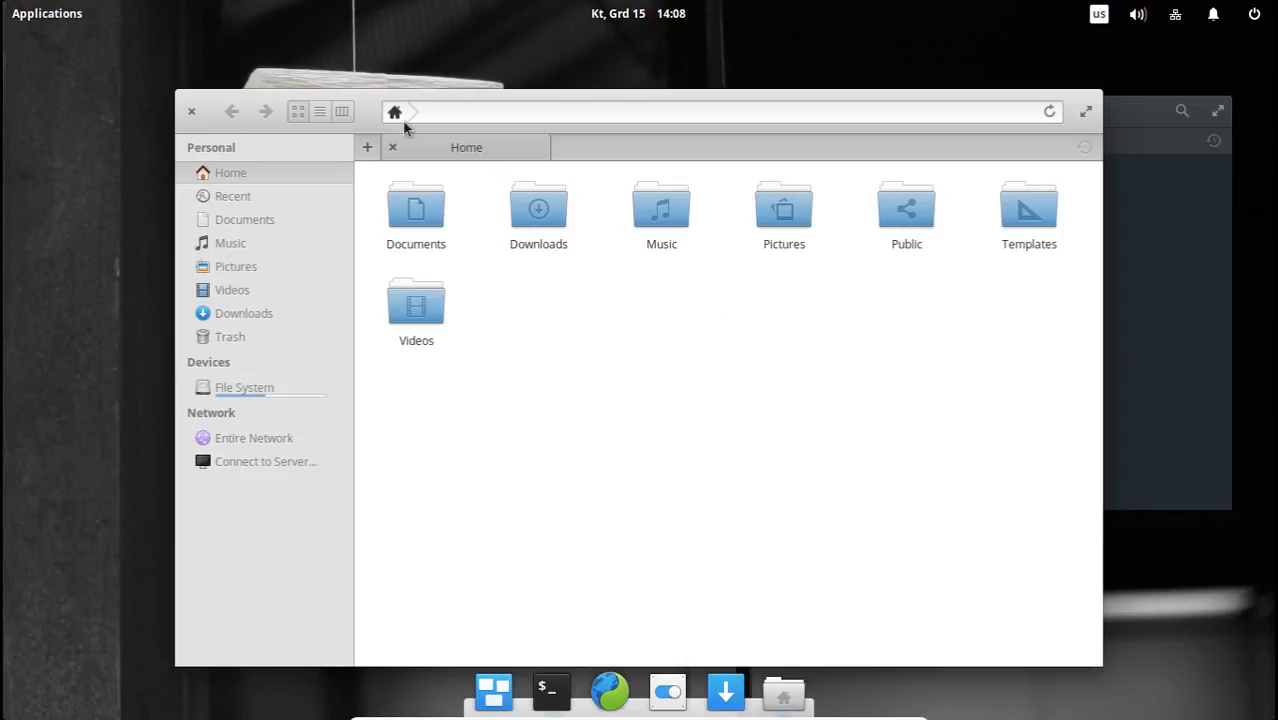
pyautogui.moveTo(360, 102); pyautogui.dragTo(302, 82)
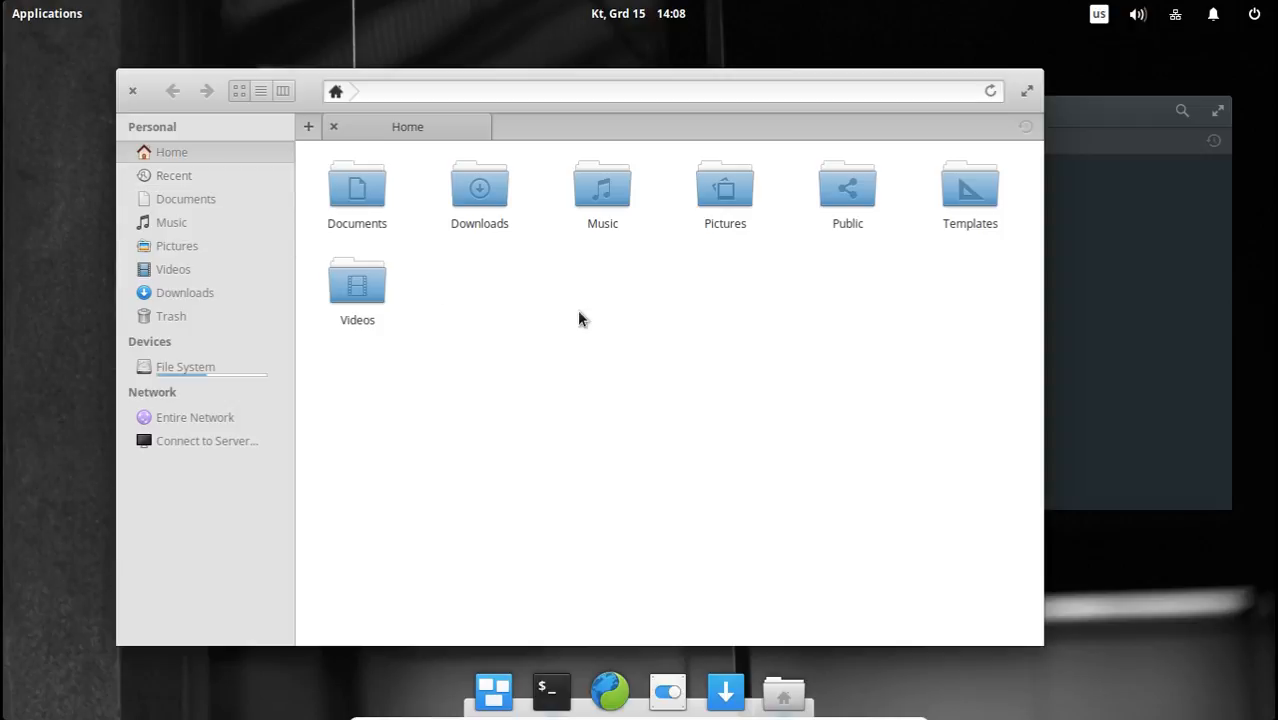
pyautogui.rightClick(603, 199)
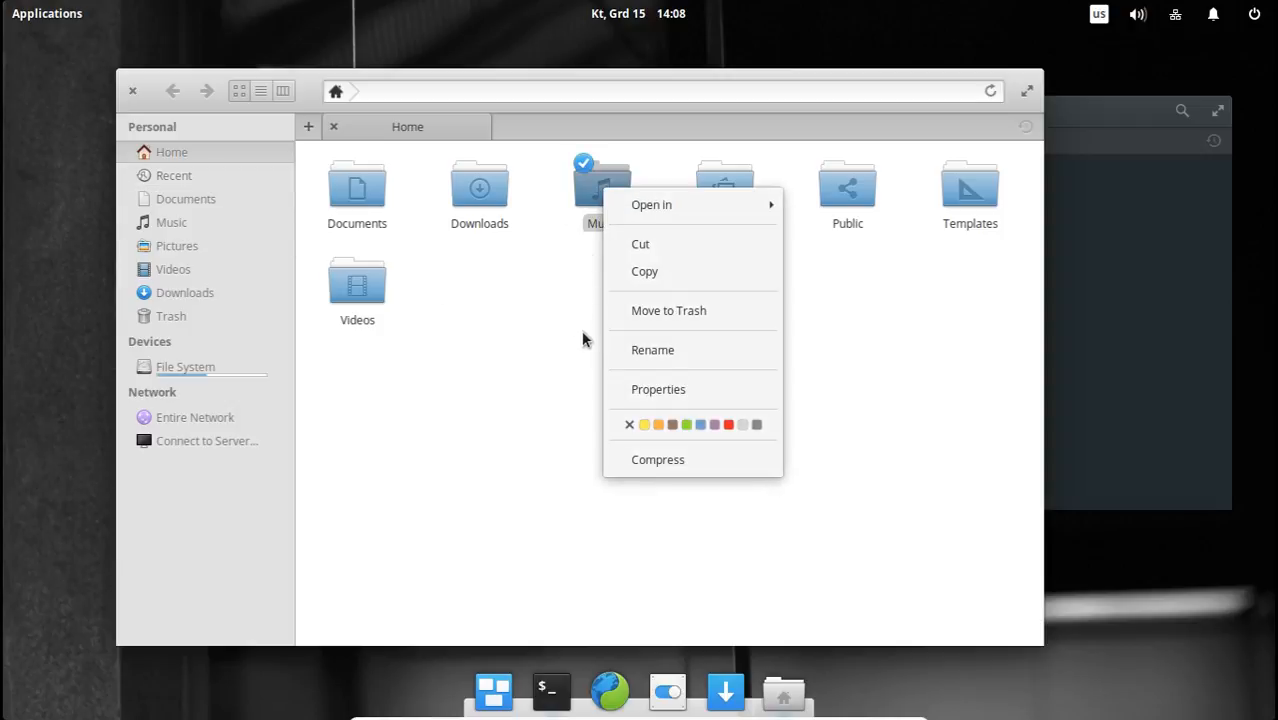
pyautogui.click(570, 357)
# Look inside the Public, Downloads and Documents folders, returning to Home after each, and leave no folder selected.
pyautogui.click(838, 193)
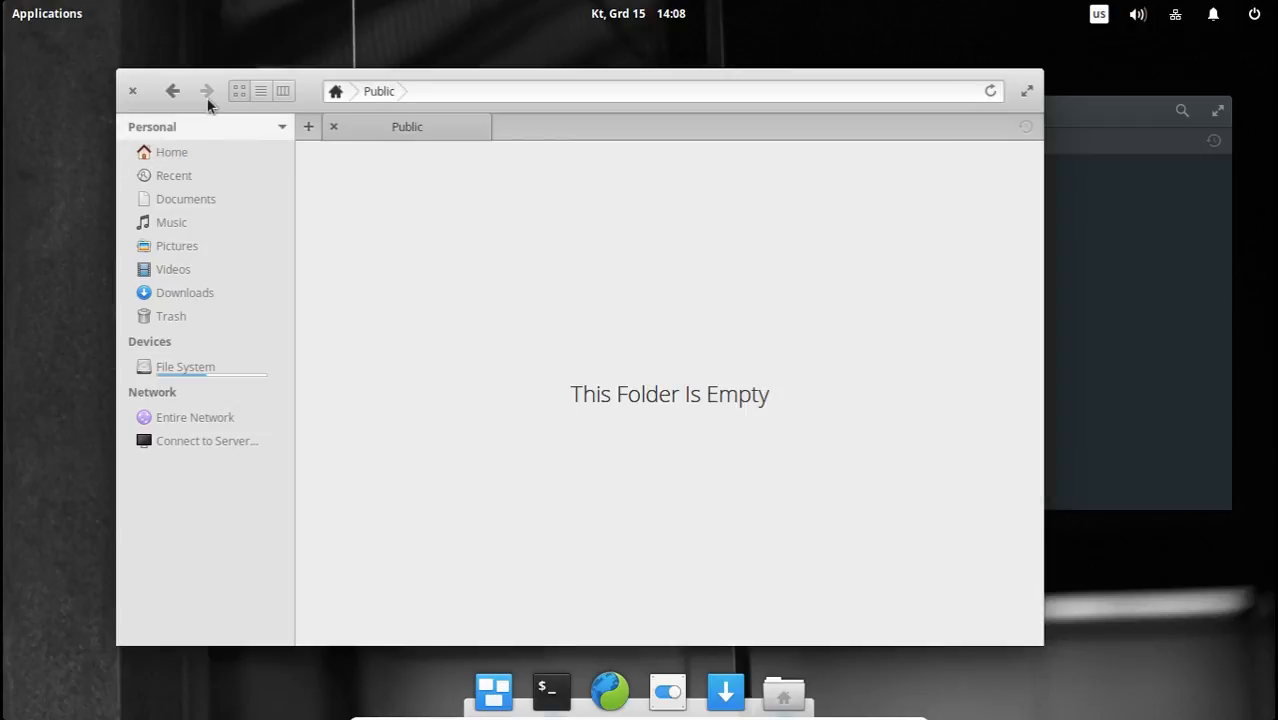
pyautogui.click(173, 92)
pyautogui.click(586, 307)
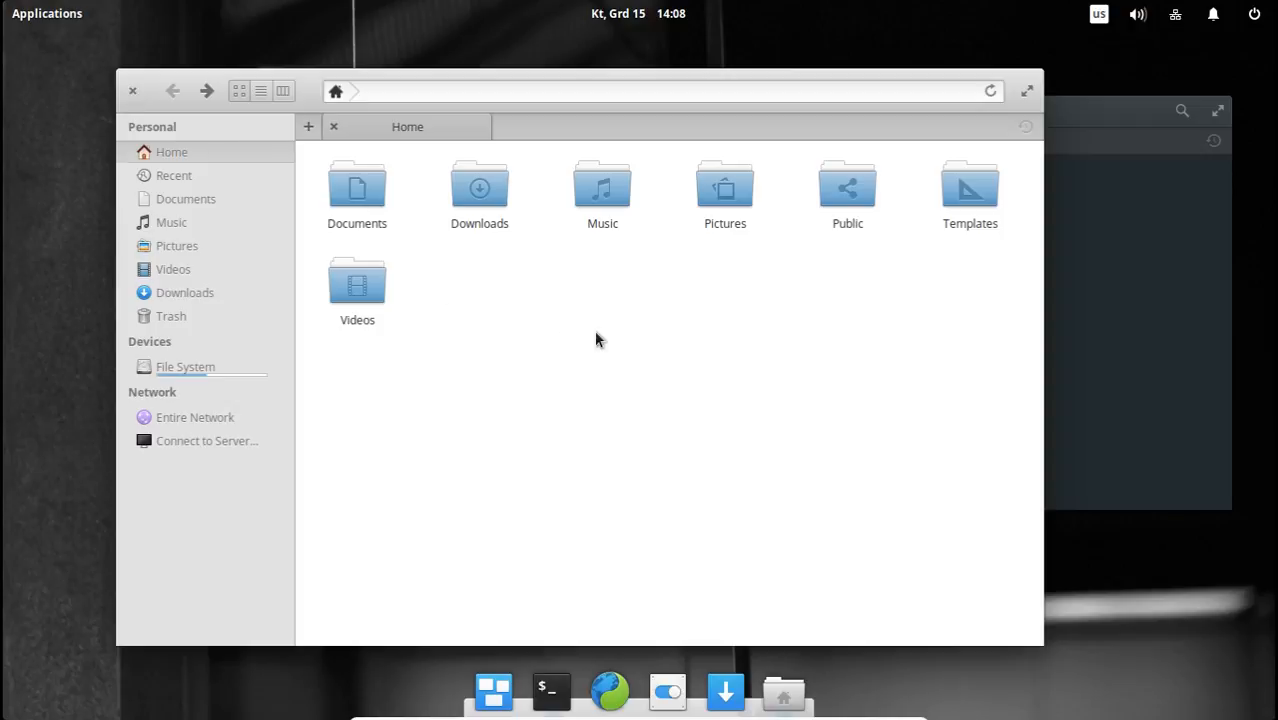
pyautogui.moveTo(843, 417); pyautogui.dragTo(615, 399)
pyautogui.doubleClick(472, 205)
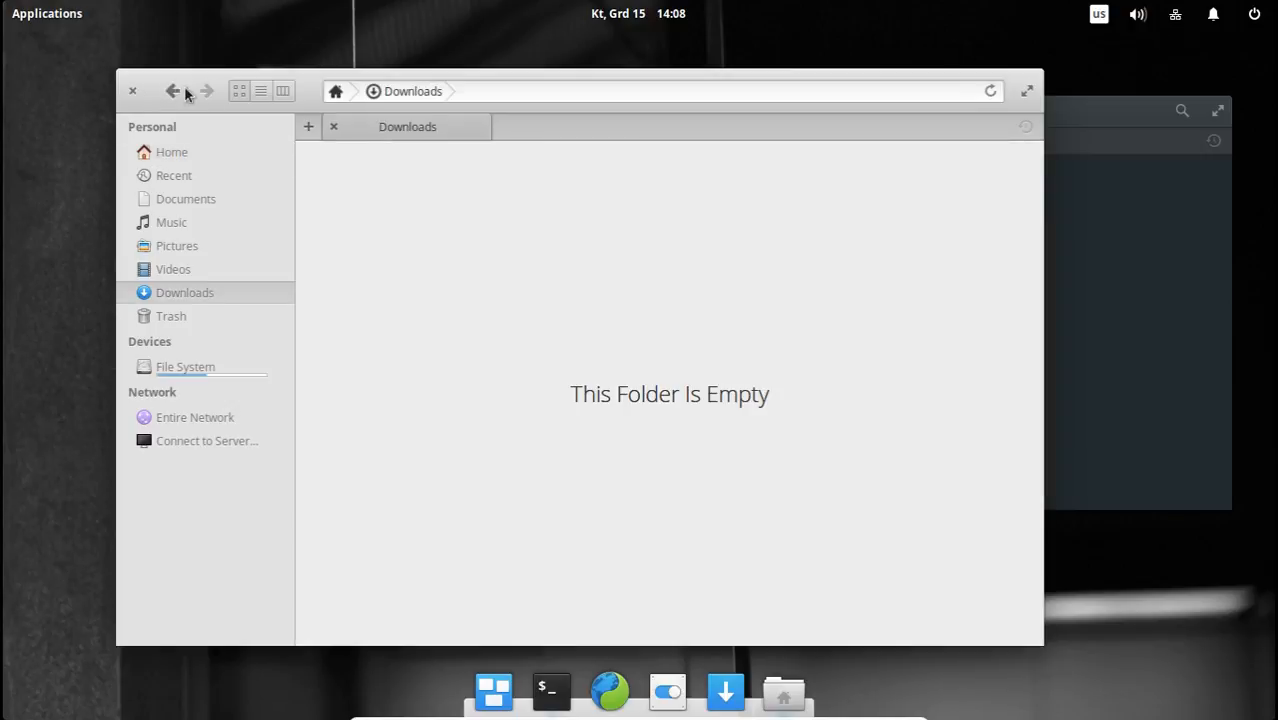
pyautogui.click(185, 93)
pyautogui.doubleClick(375, 186)
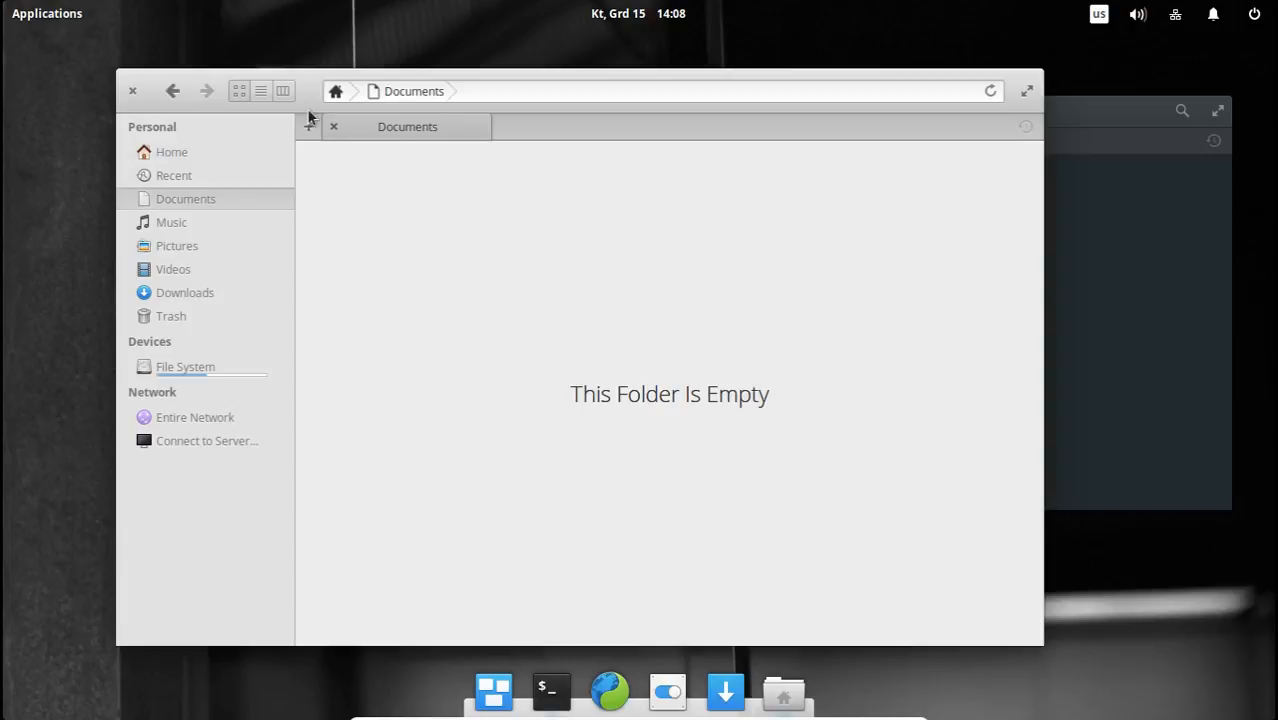
pyautogui.click(176, 91)
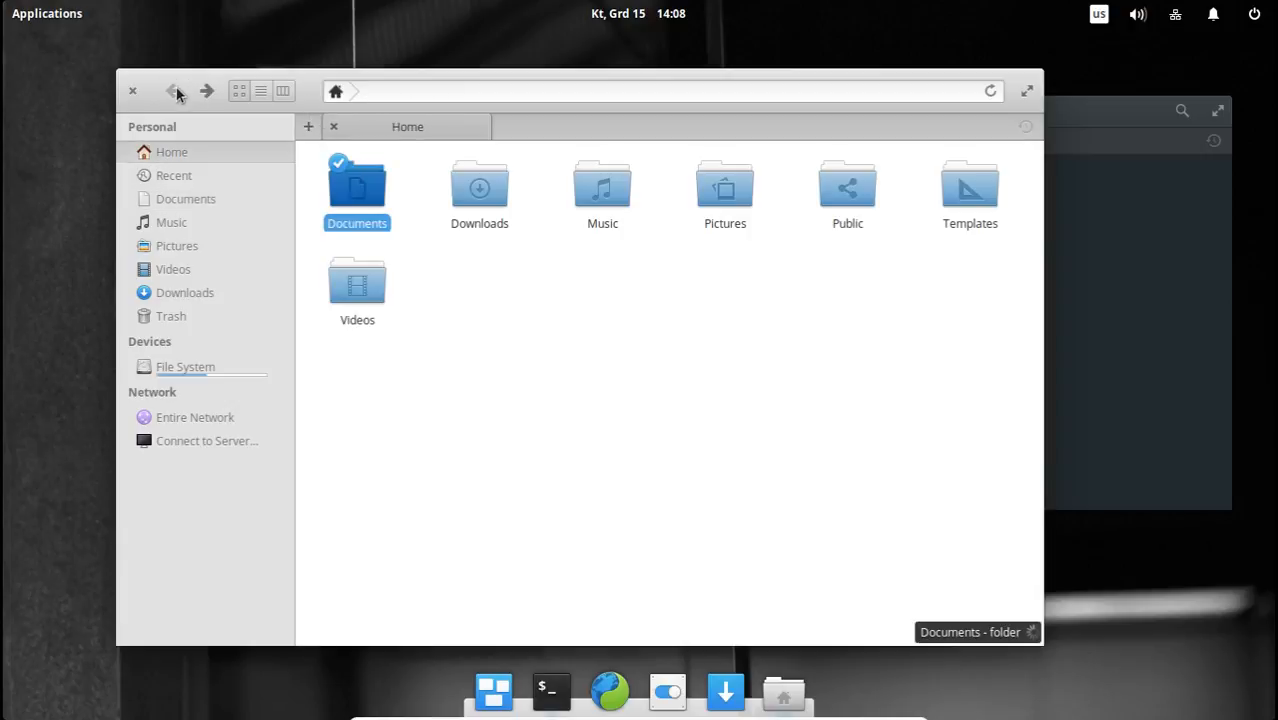
pyautogui.click(529, 319)
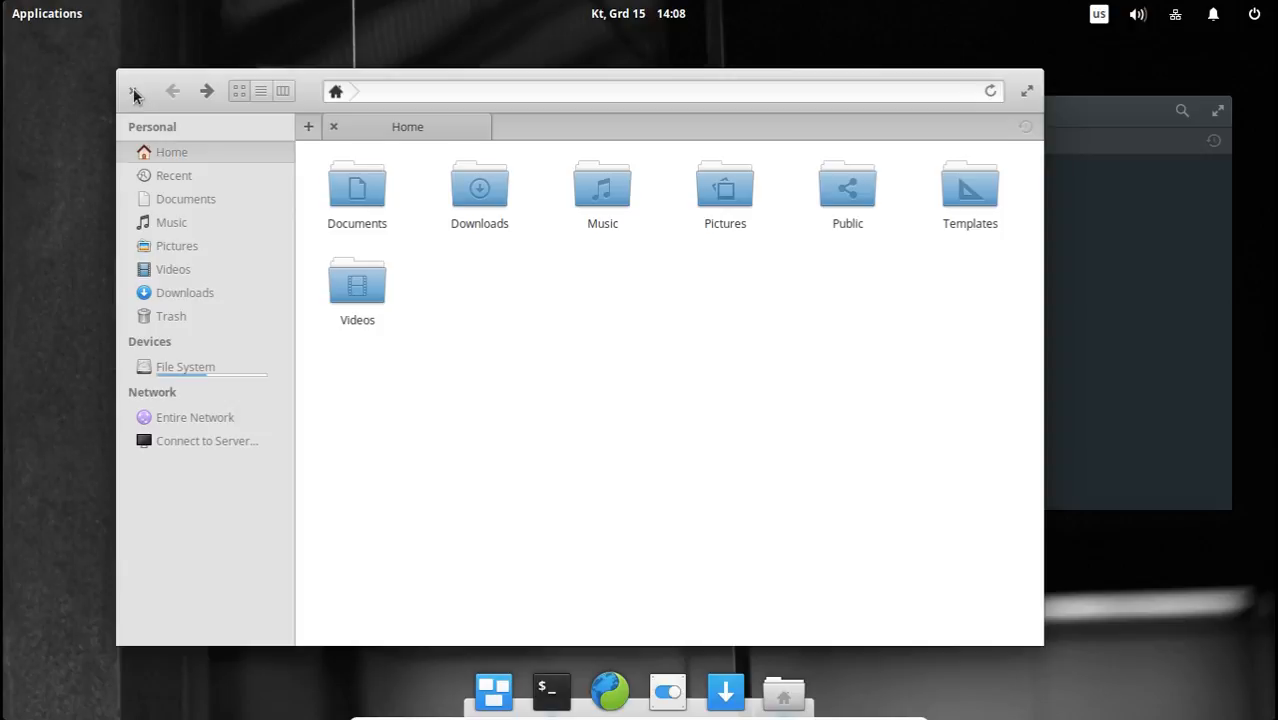
# Maximize and restore the file manager window, and cycle the Home folder through list and column views back to icons.
pyautogui.click(1029, 92)
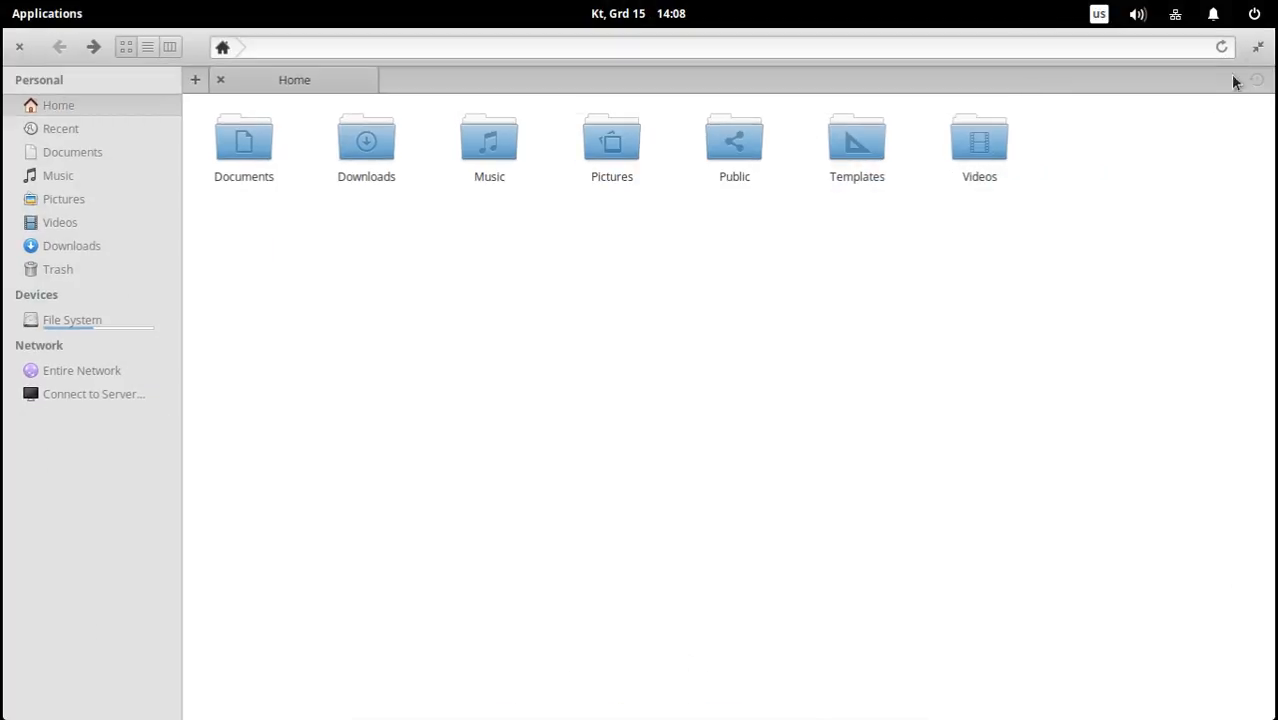
pyautogui.click(1257, 46)
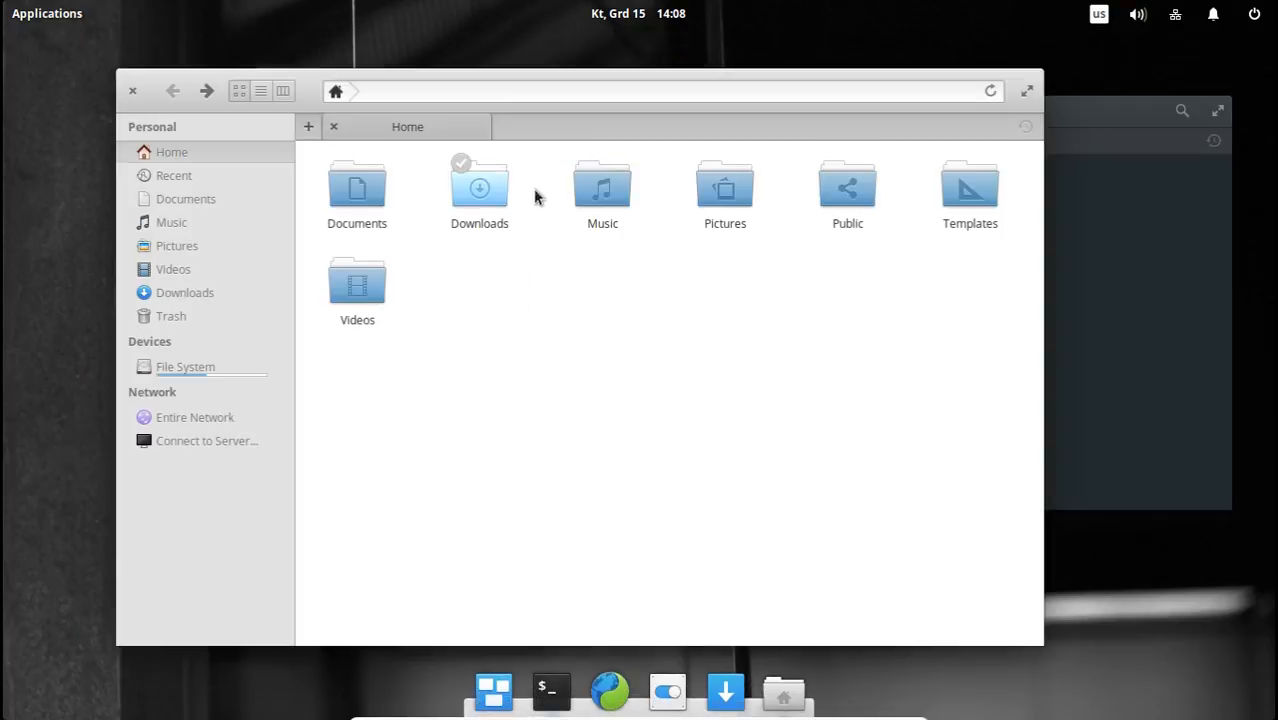
pyautogui.click(258, 92)
pyautogui.click(284, 96)
pyautogui.click(240, 91)
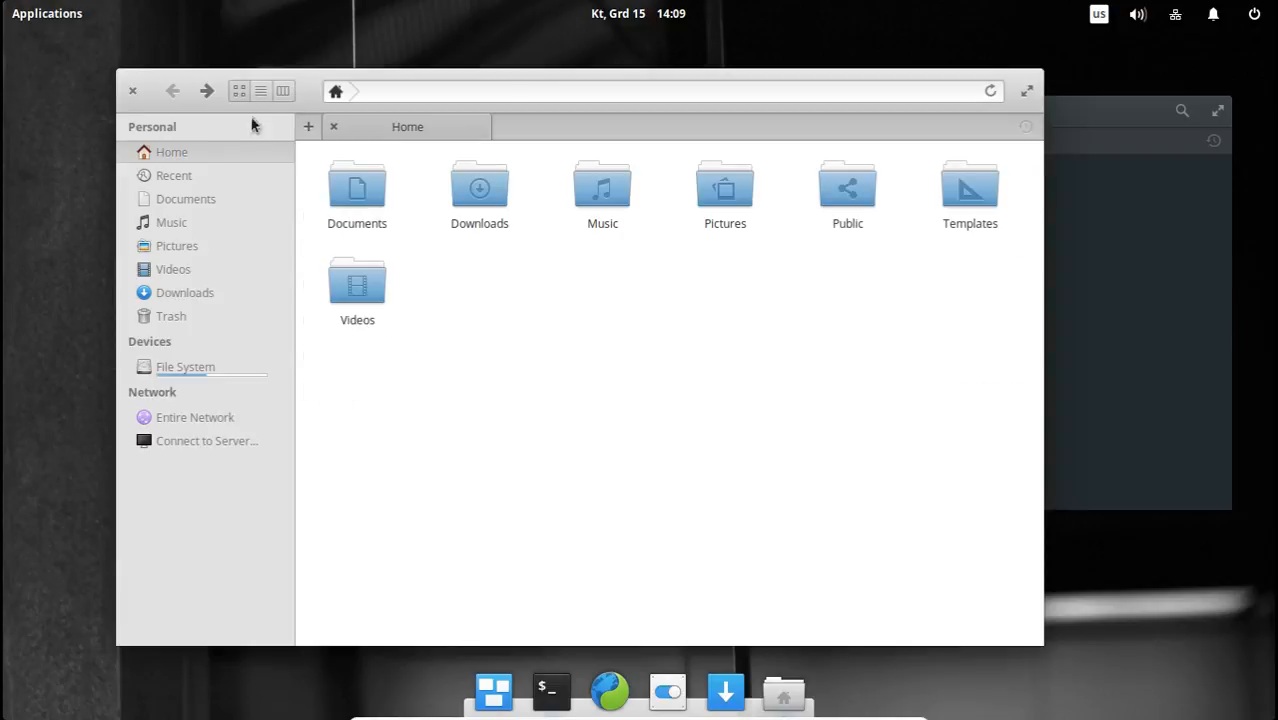
# View the context options for the empty area of the Home folder, and close the file manager.
pyautogui.rightClick(561, 391)
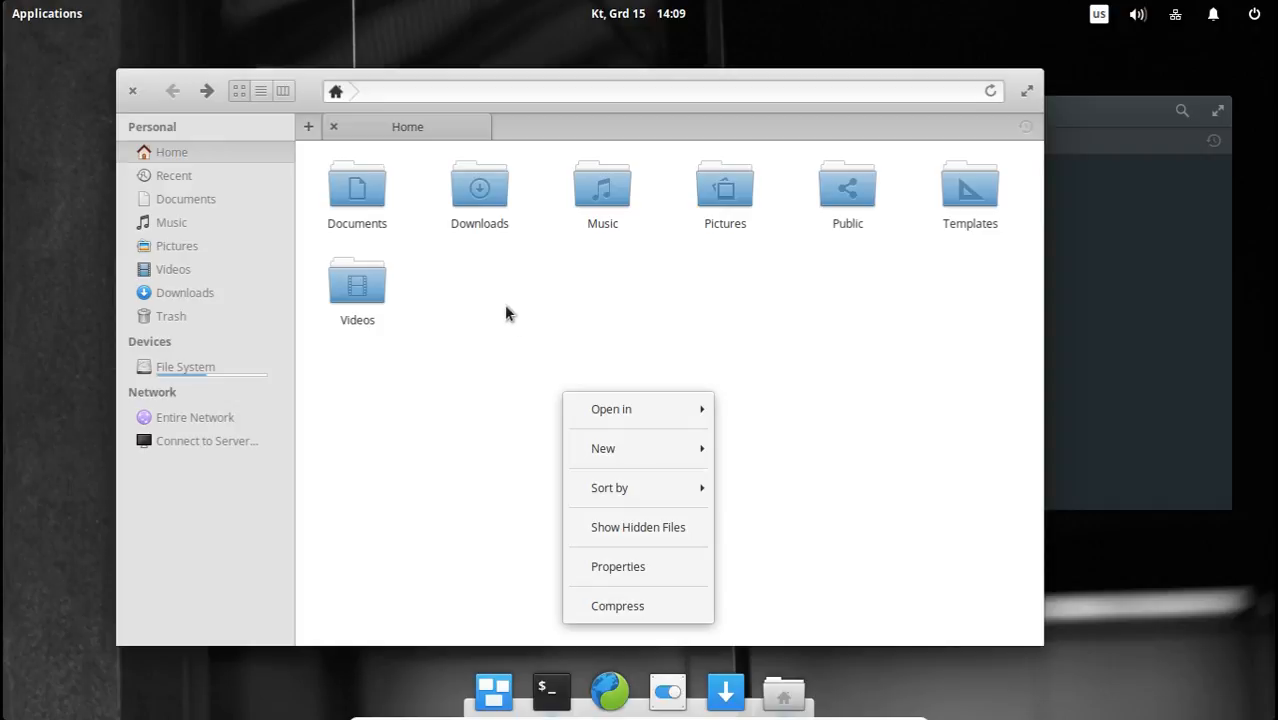
pyautogui.click(506, 311)
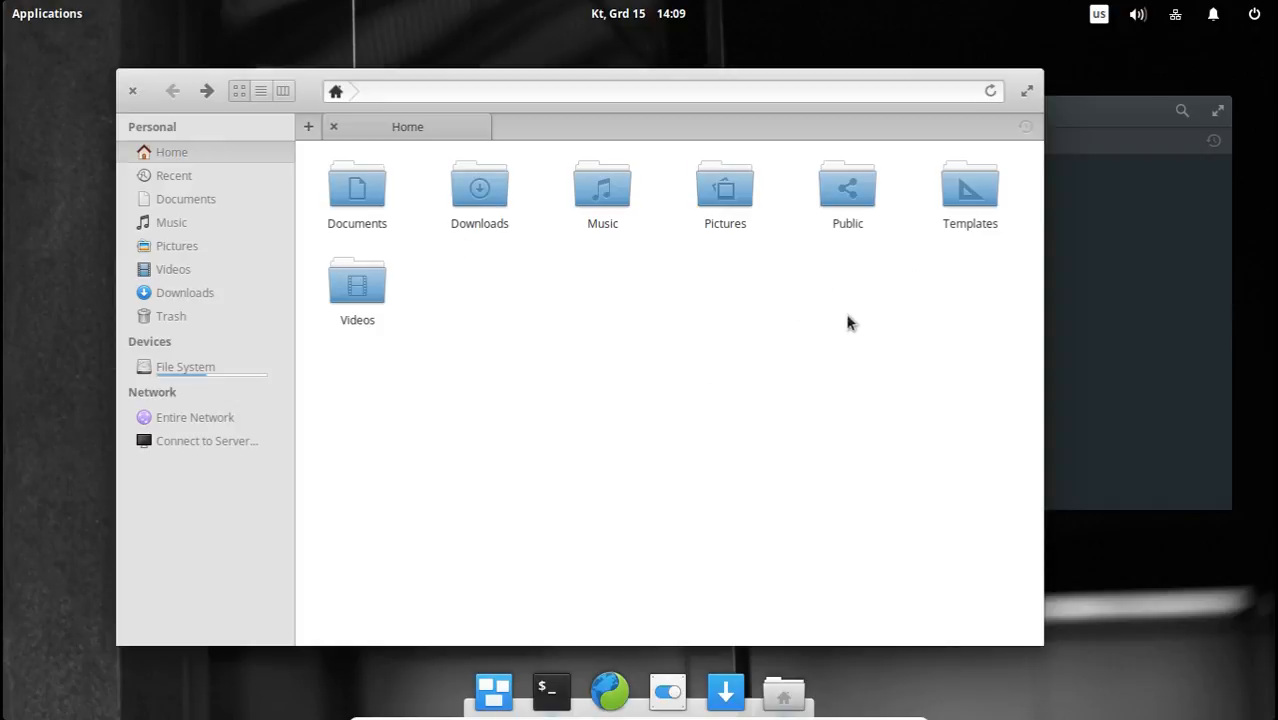
pyautogui.rightClick(481, 295)
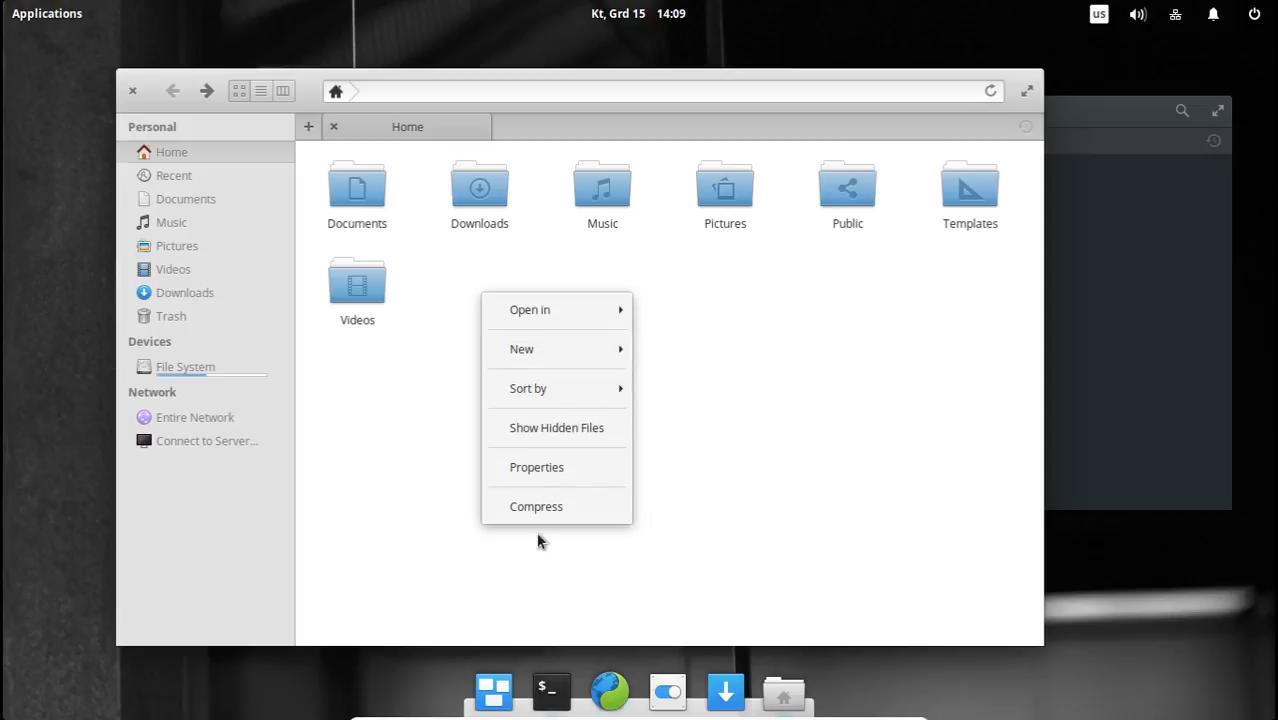
pyautogui.click(427, 386)
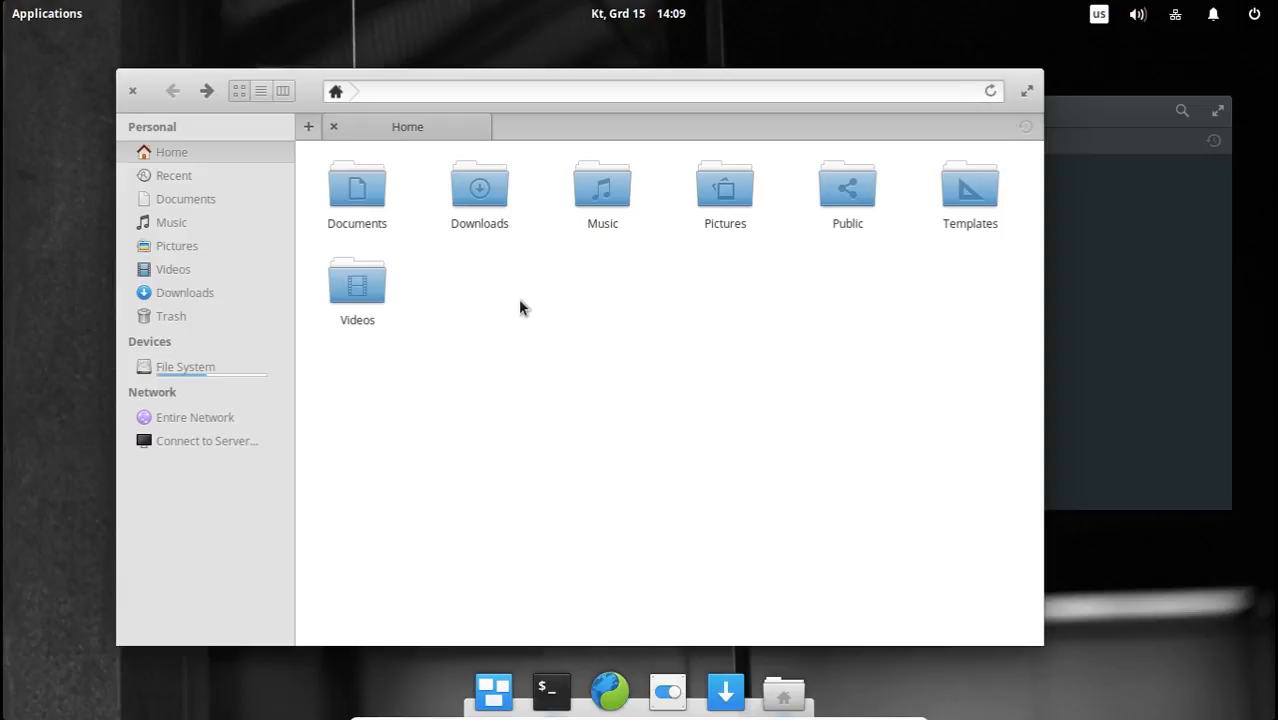
pyautogui.click(132, 91)
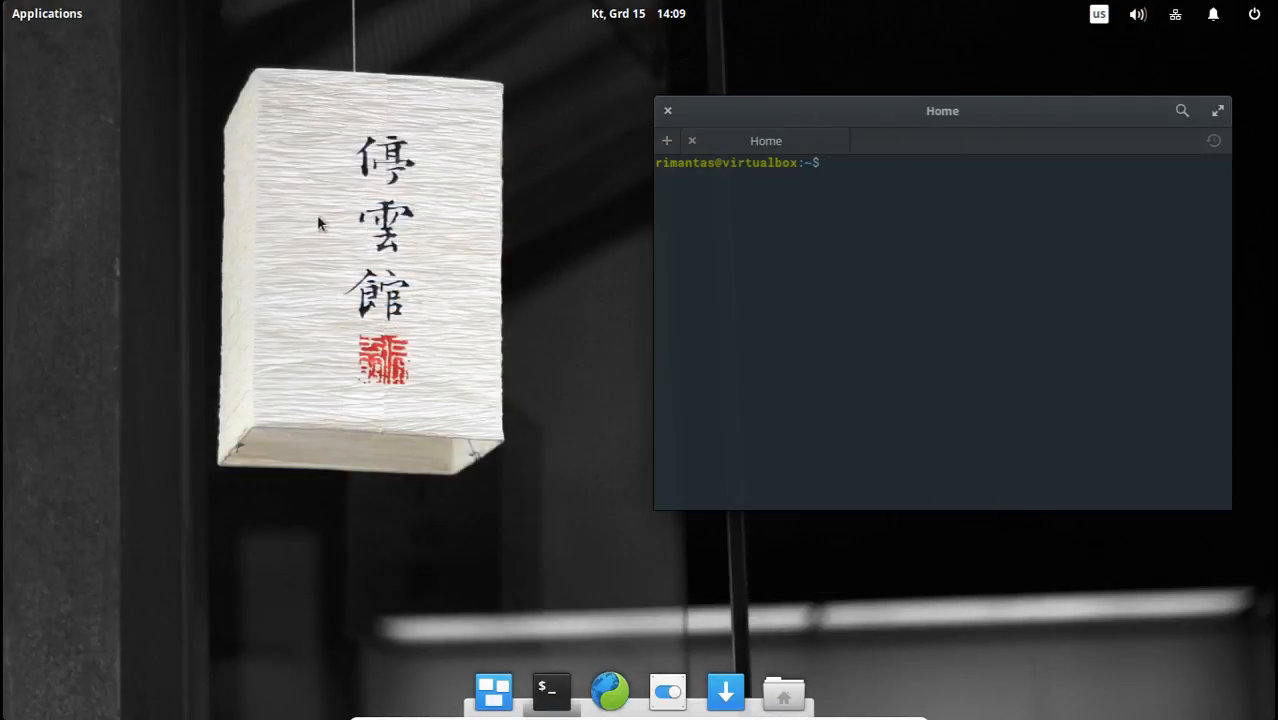
# Browse the System Tools application category and dismiss the applications list.
pyautogui.click(52, 14)
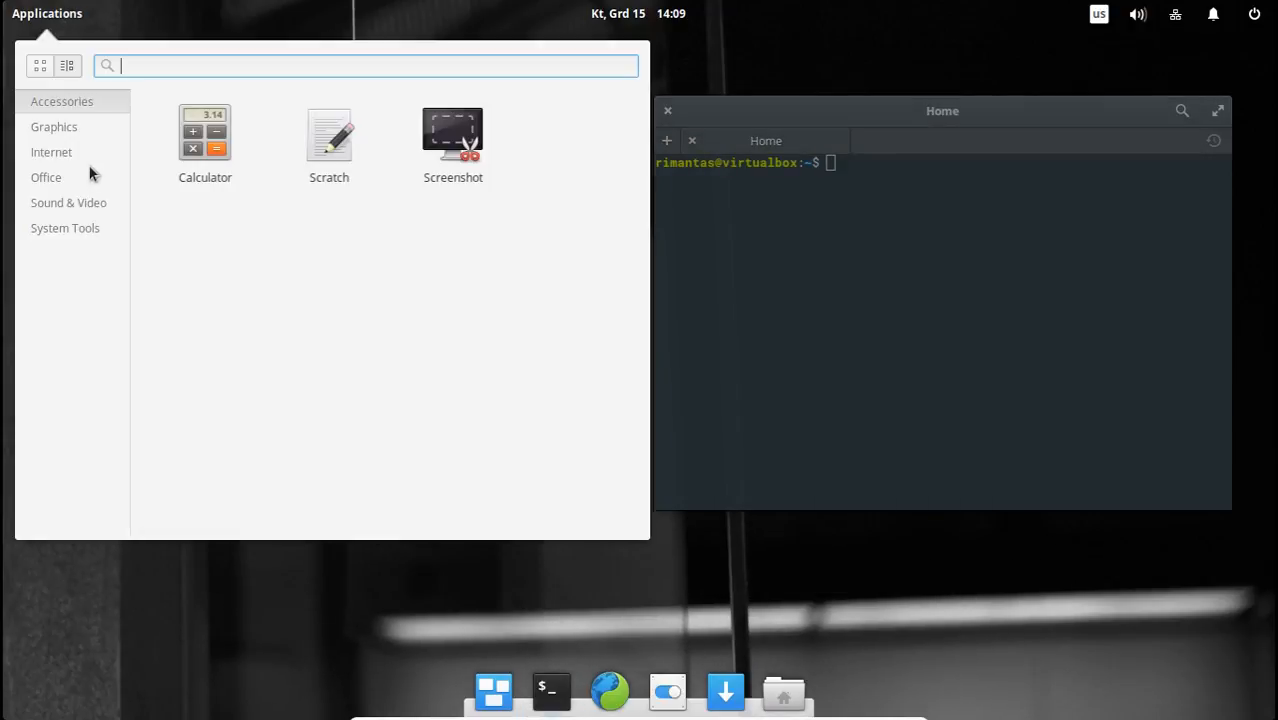
pyautogui.click(91, 229)
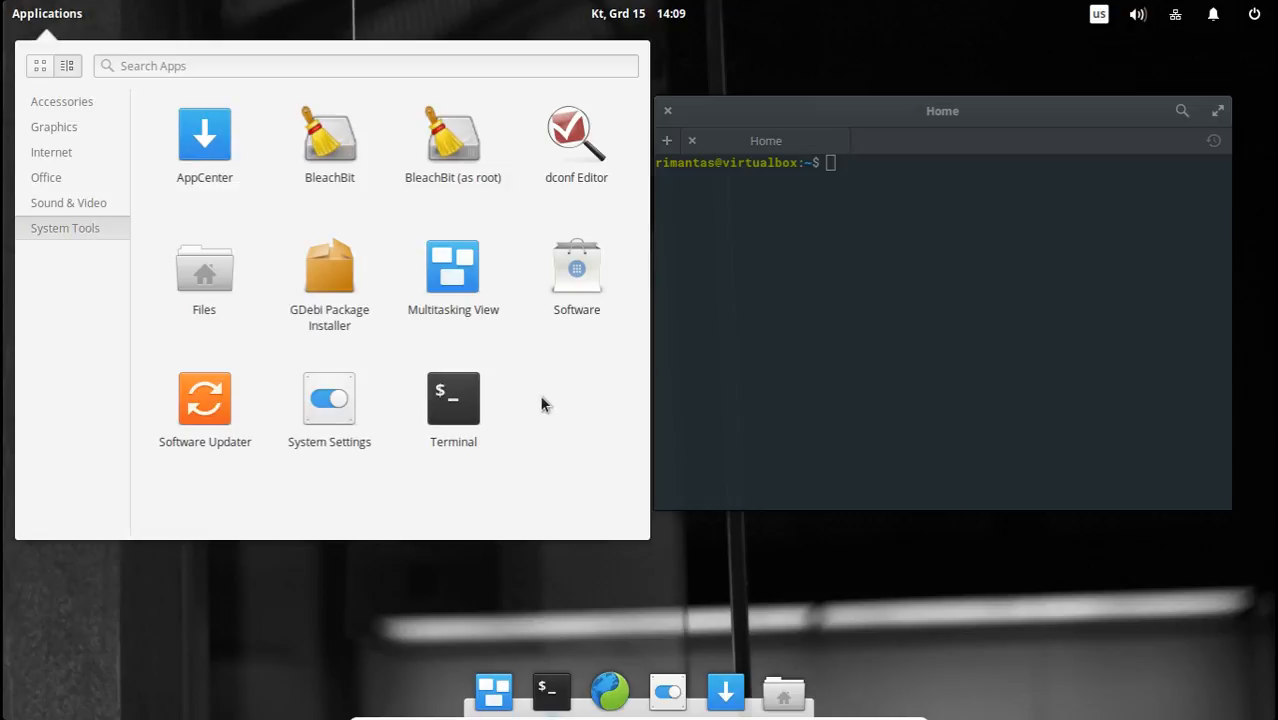
pyautogui.click(775, 628)
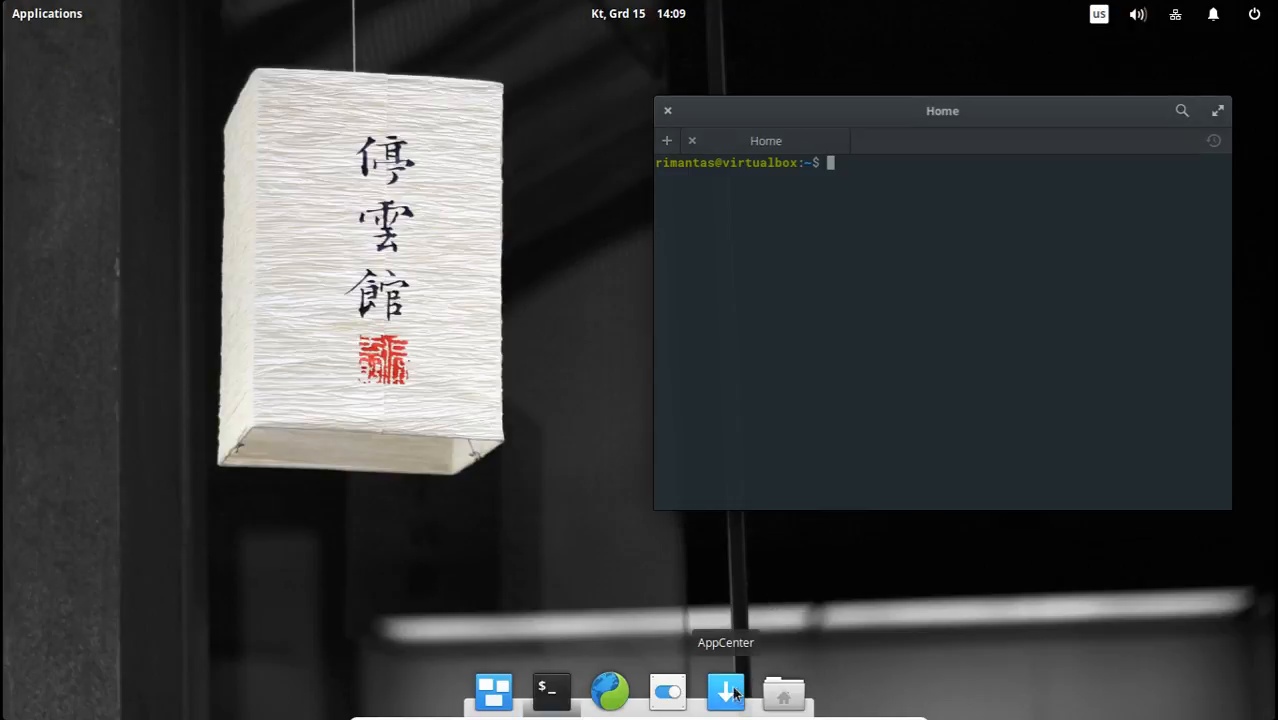
# Launch Software from the System Tools category and reposition its window on the desktop.
pyautogui.click(44, 14)
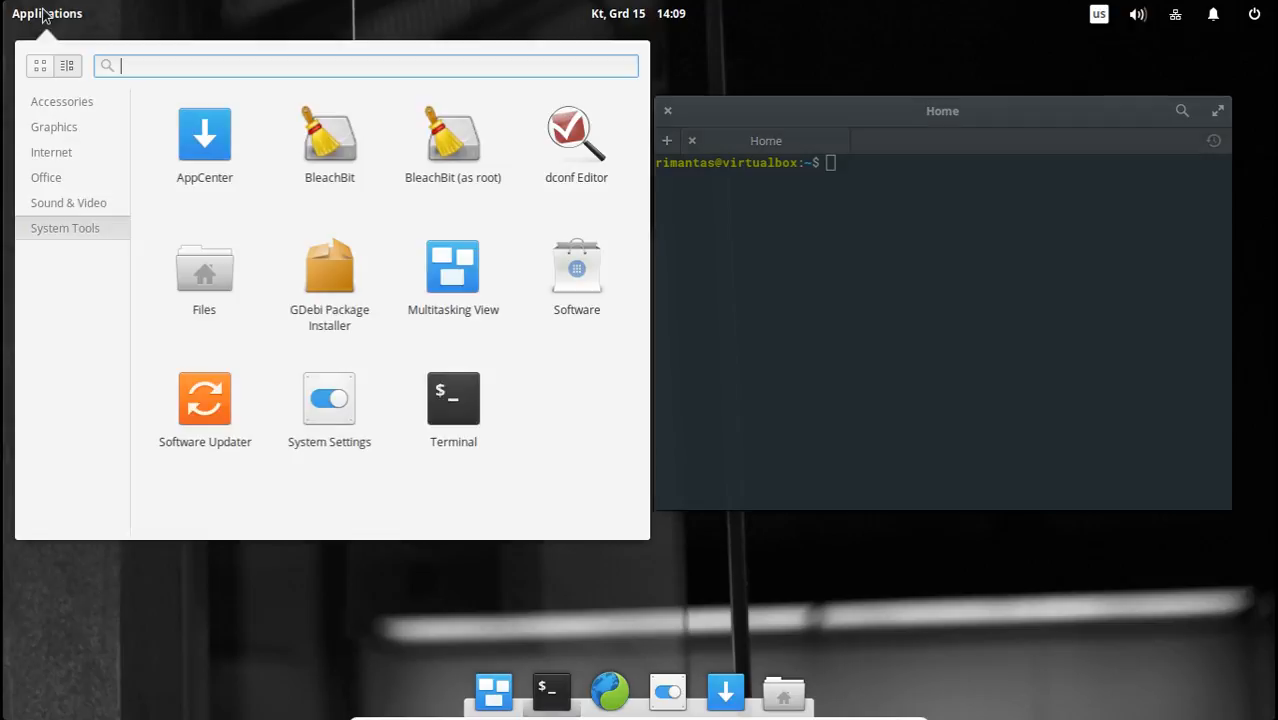
pyautogui.click(573, 270)
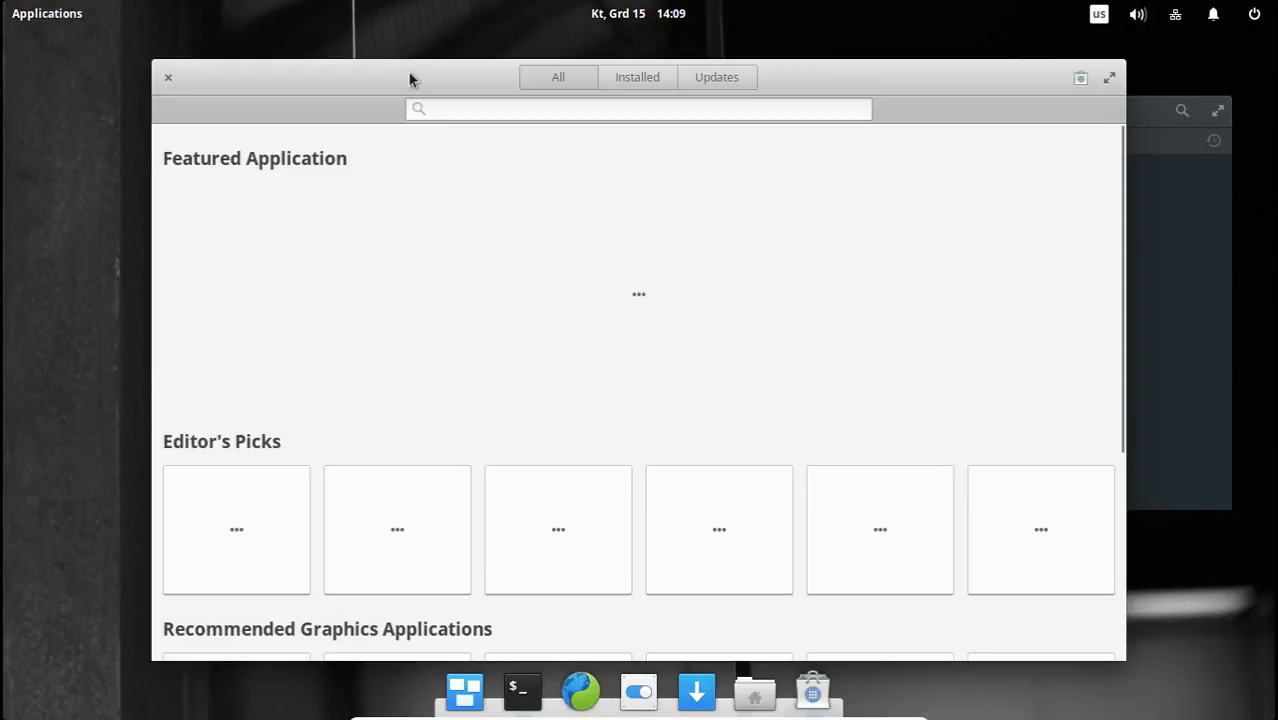
pyautogui.moveTo(409, 79); pyautogui.dragTo(452, 87)
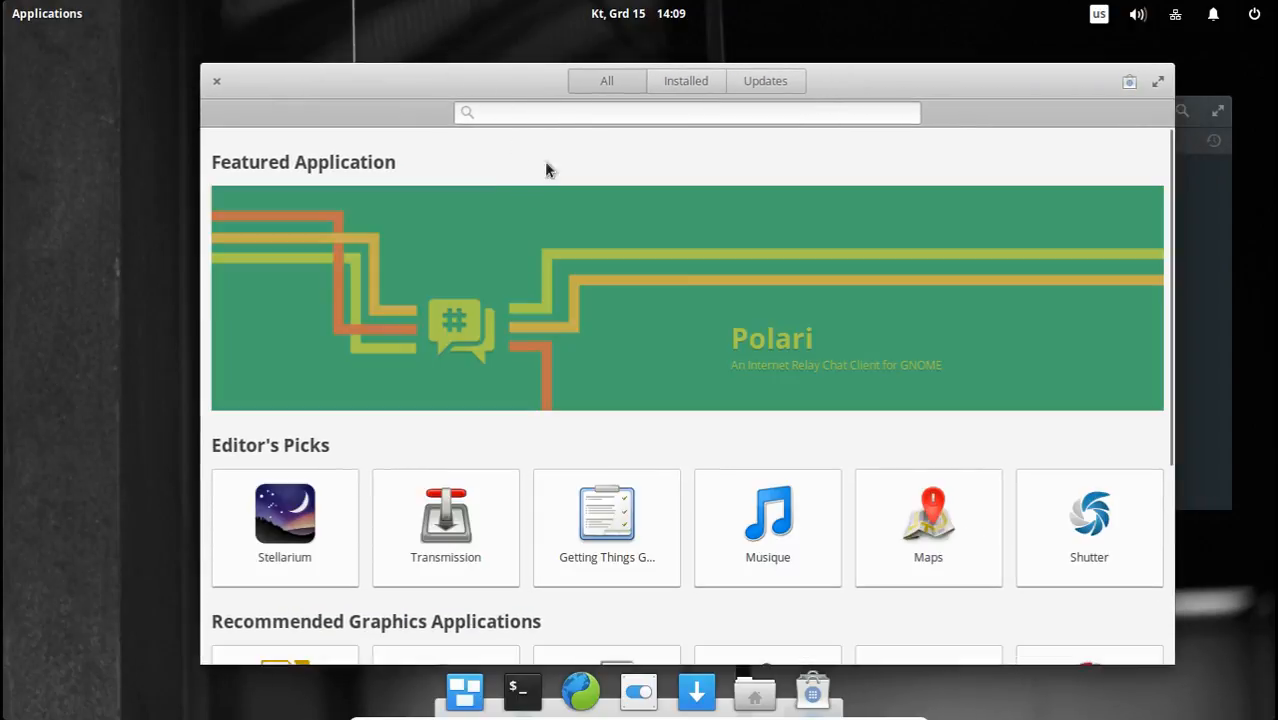
# Switch Software between the installed applications and the full catalogue, ending on the installed ones.
pyautogui.click(684, 88)
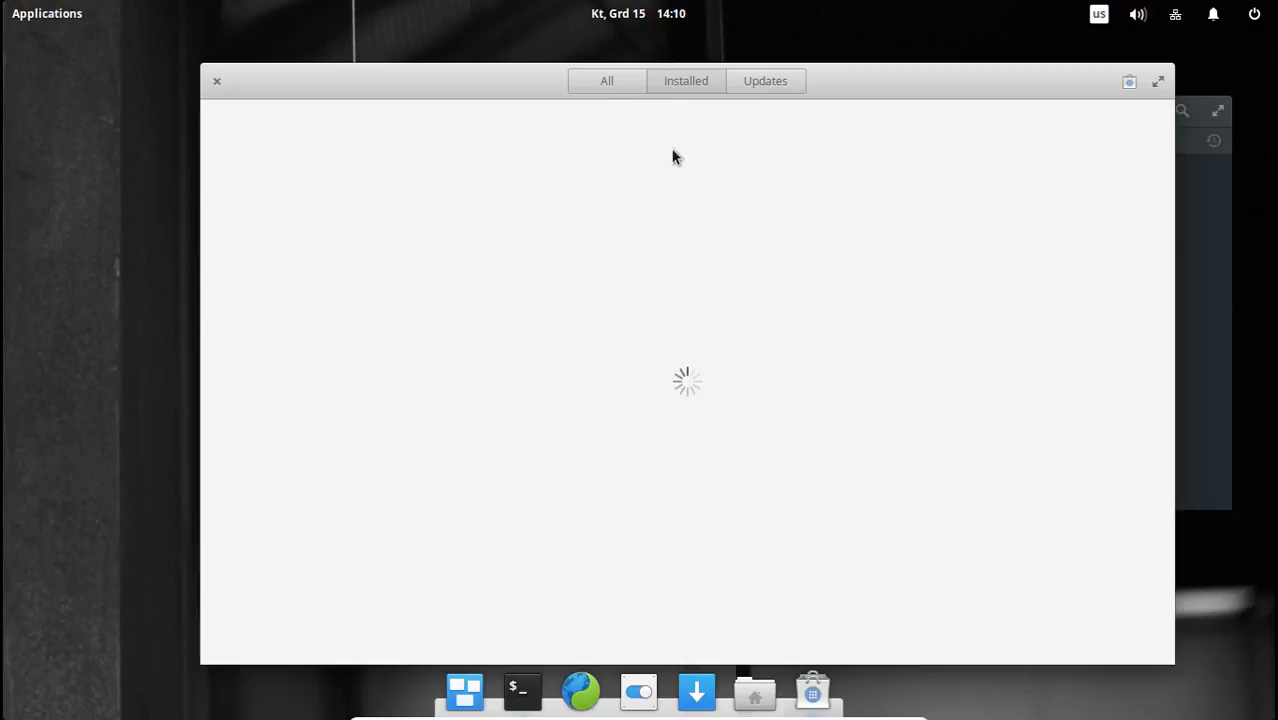
pyautogui.click(609, 88)
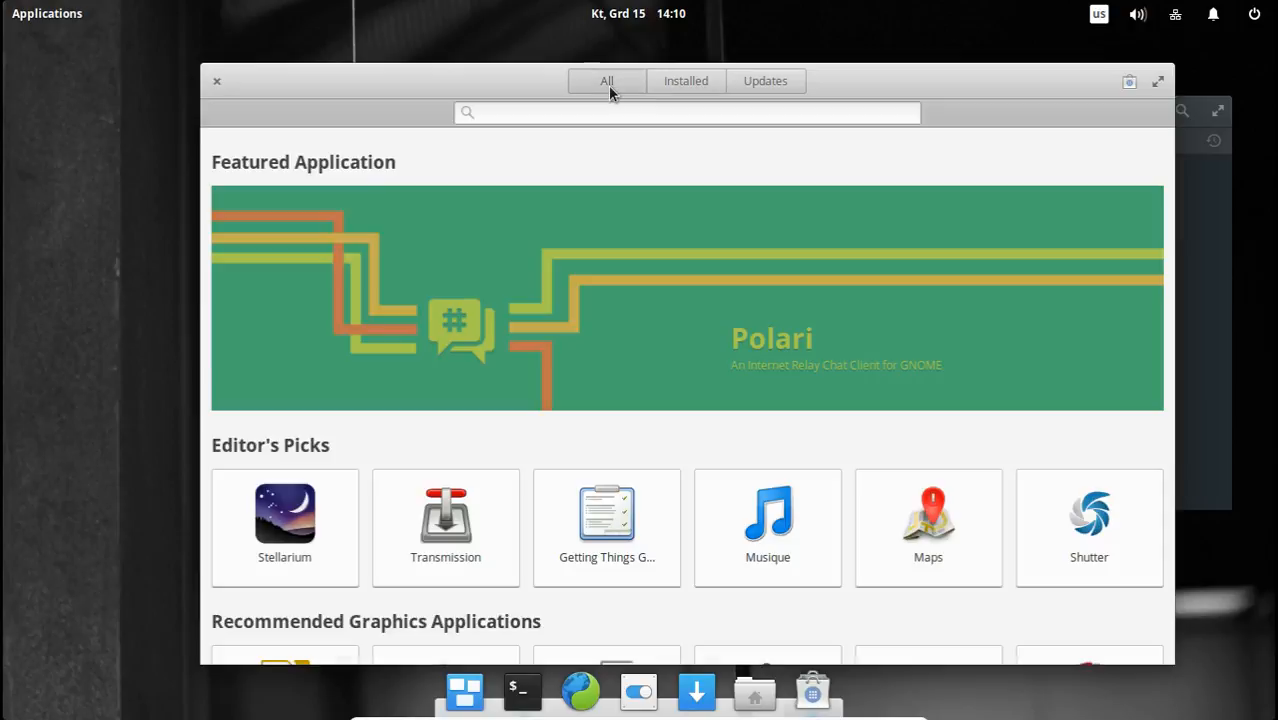
pyautogui.click(686, 84)
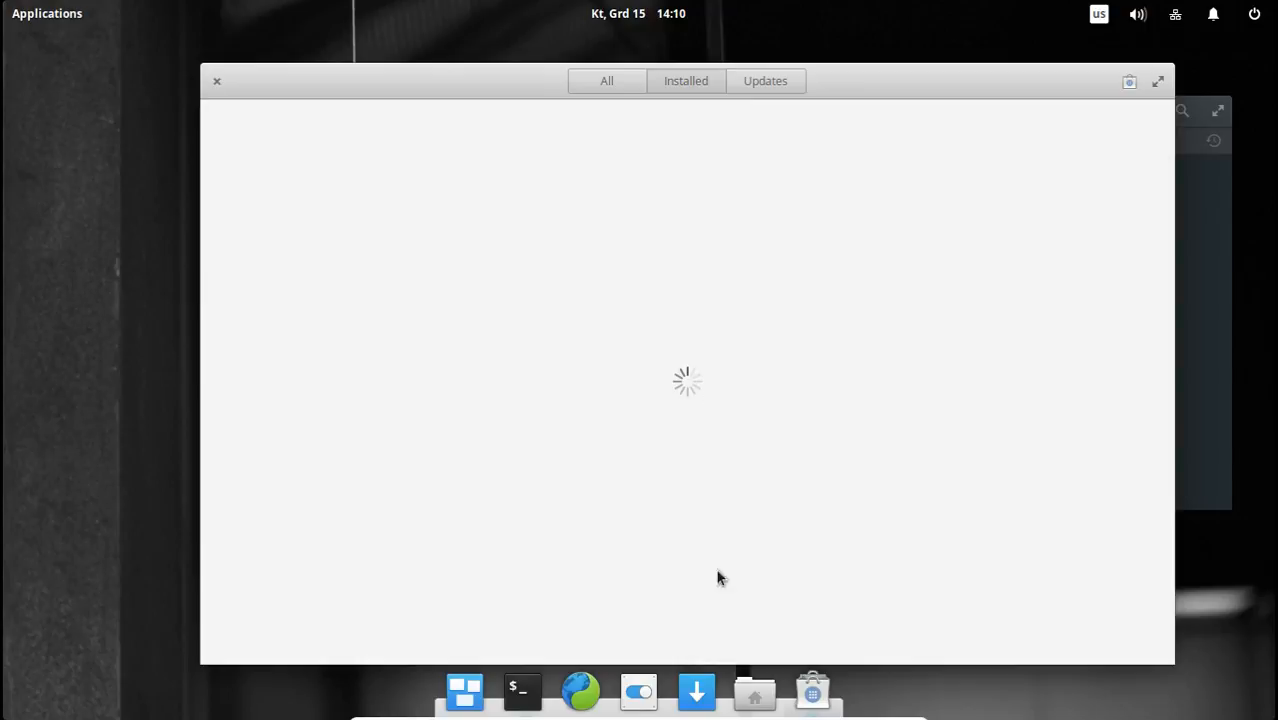
# Open AppCenter, check its categories and updates pages, and close it.
pyautogui.click(705, 690)
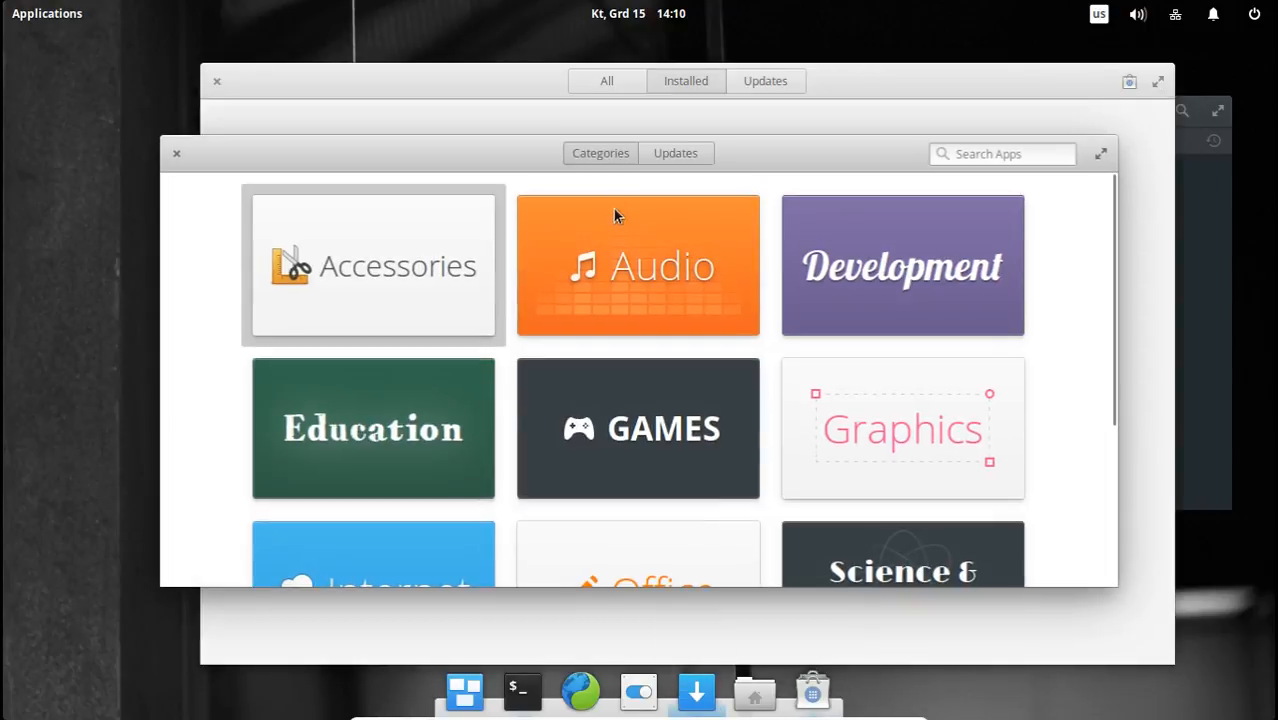
pyautogui.click(668, 156)
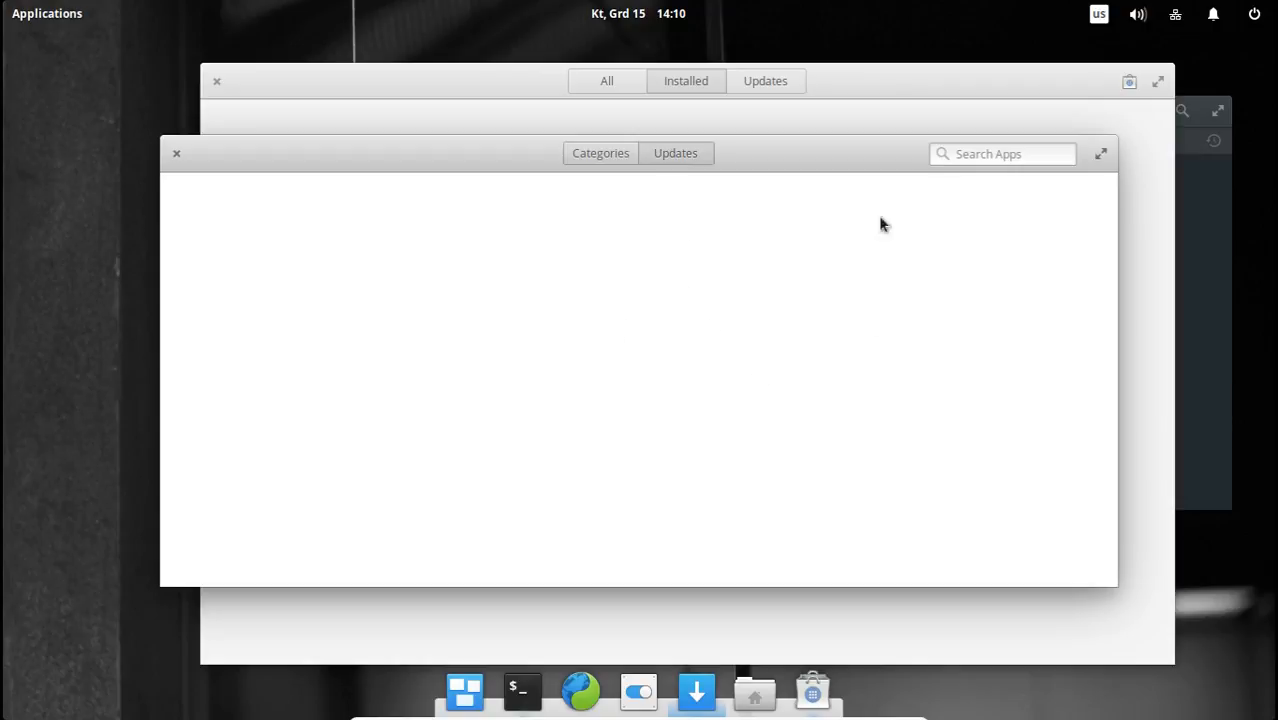
pyautogui.click(174, 153)
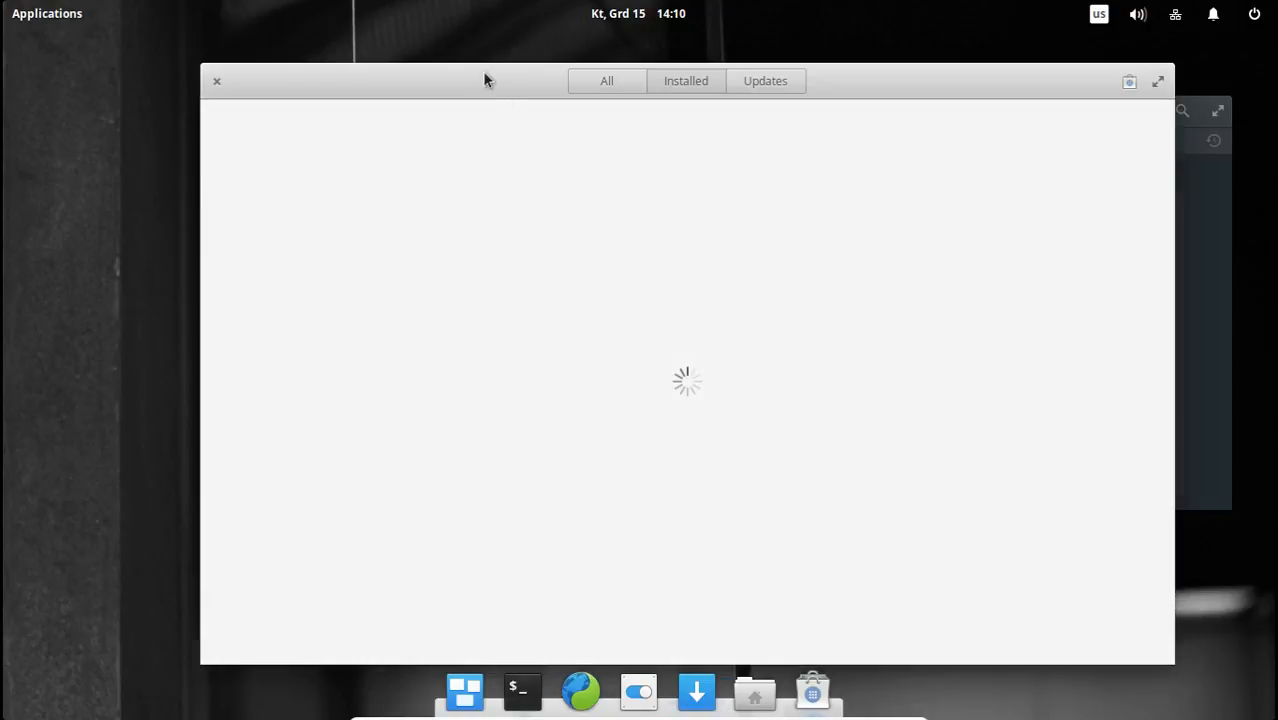
# Move the Software window aside to uncover more of Terminal, and bring Terminal to the front.
pyautogui.moveTo(482, 71); pyautogui.dragTo(373, 68)
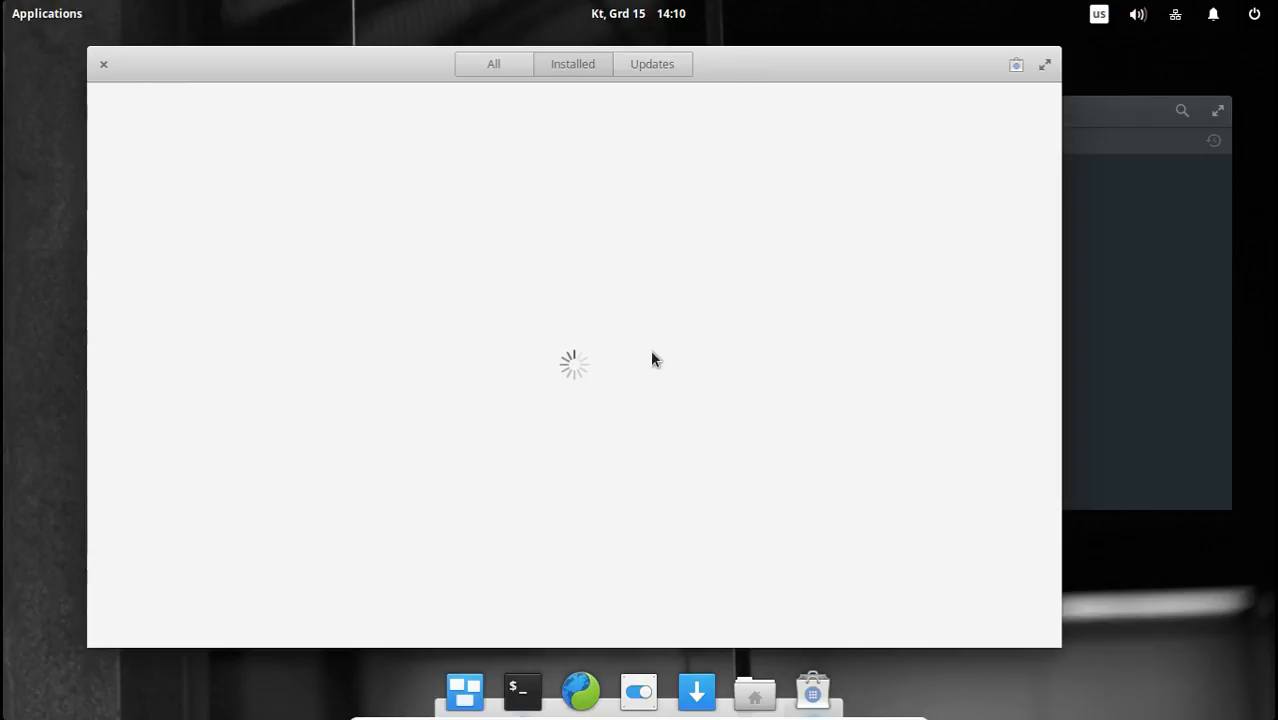
pyautogui.click(1111, 278)
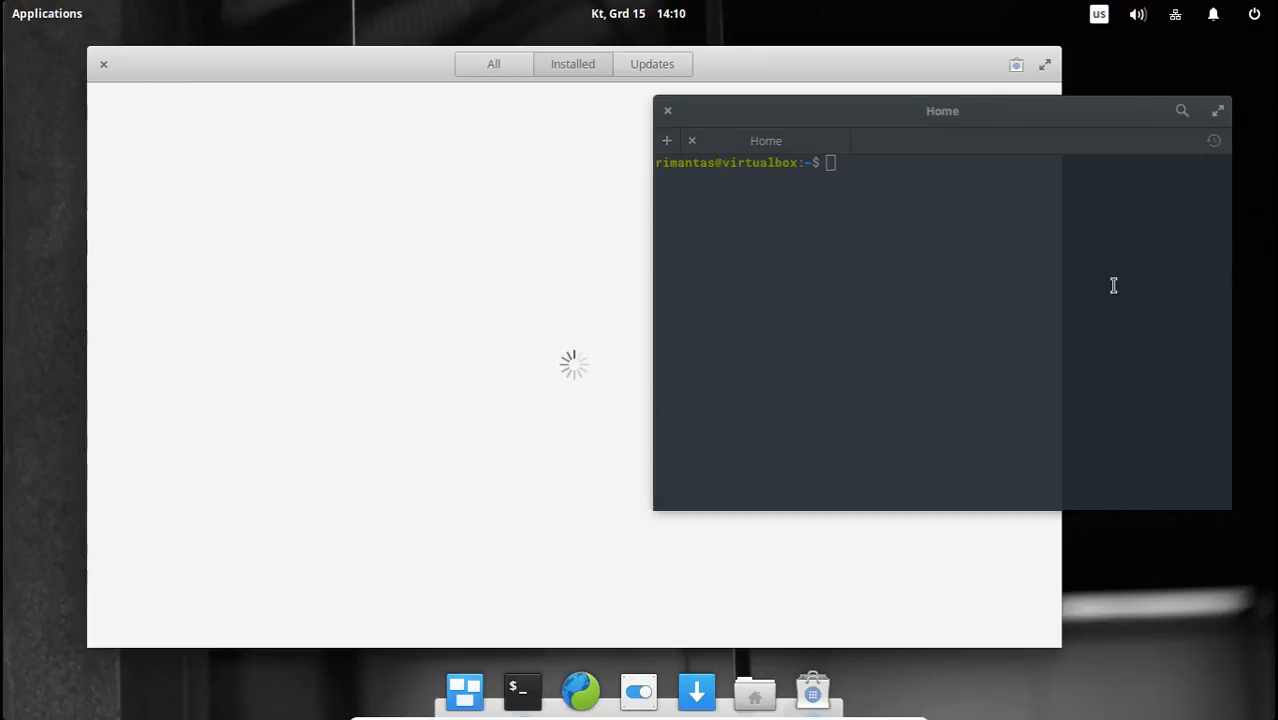
# Run htop in Terminal, and maximize its window briefly before restoring it to its former size.
pyautogui.write('htop')
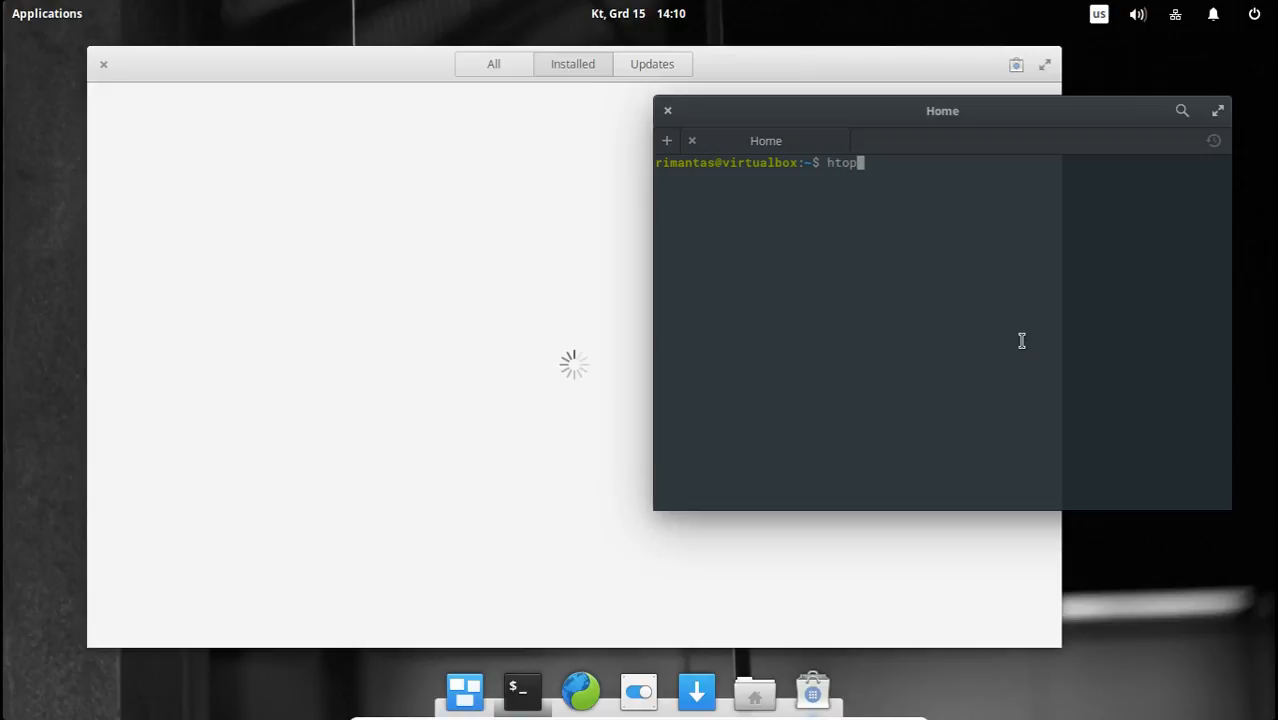
pyautogui.press('Return')
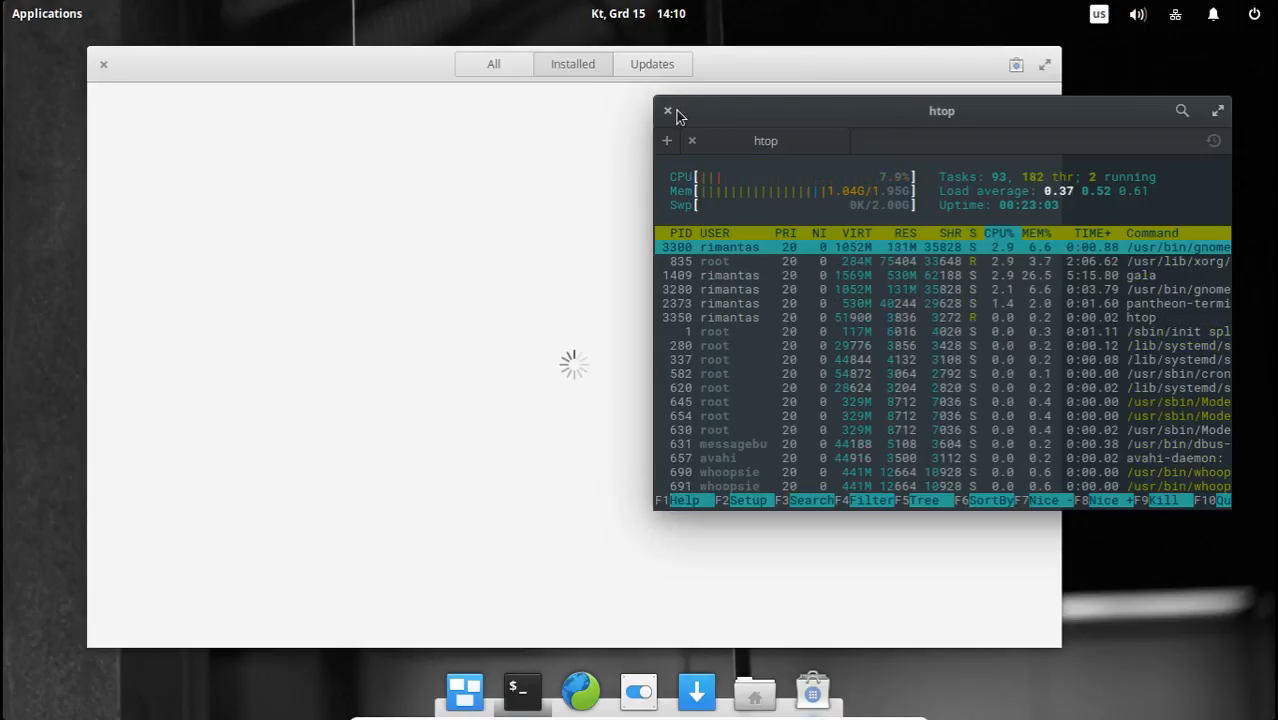
pyautogui.doubleClick(761, 107)
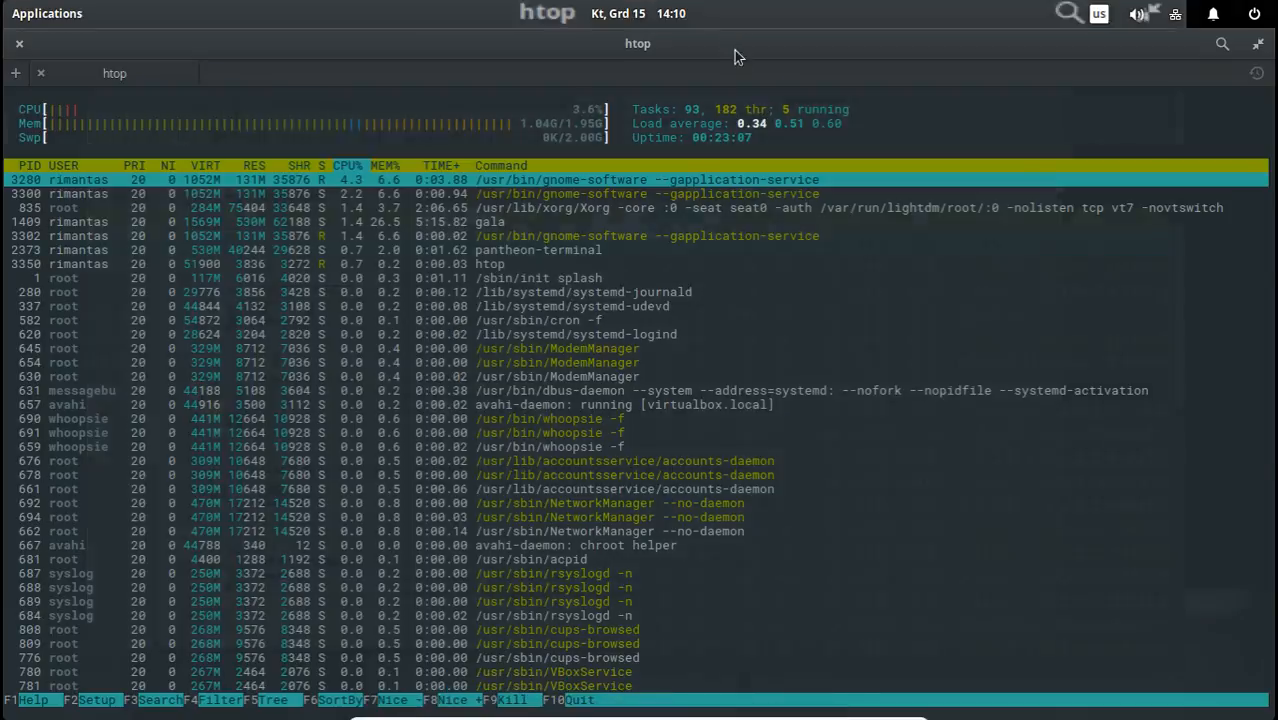
pyautogui.doubleClick(734, 57)
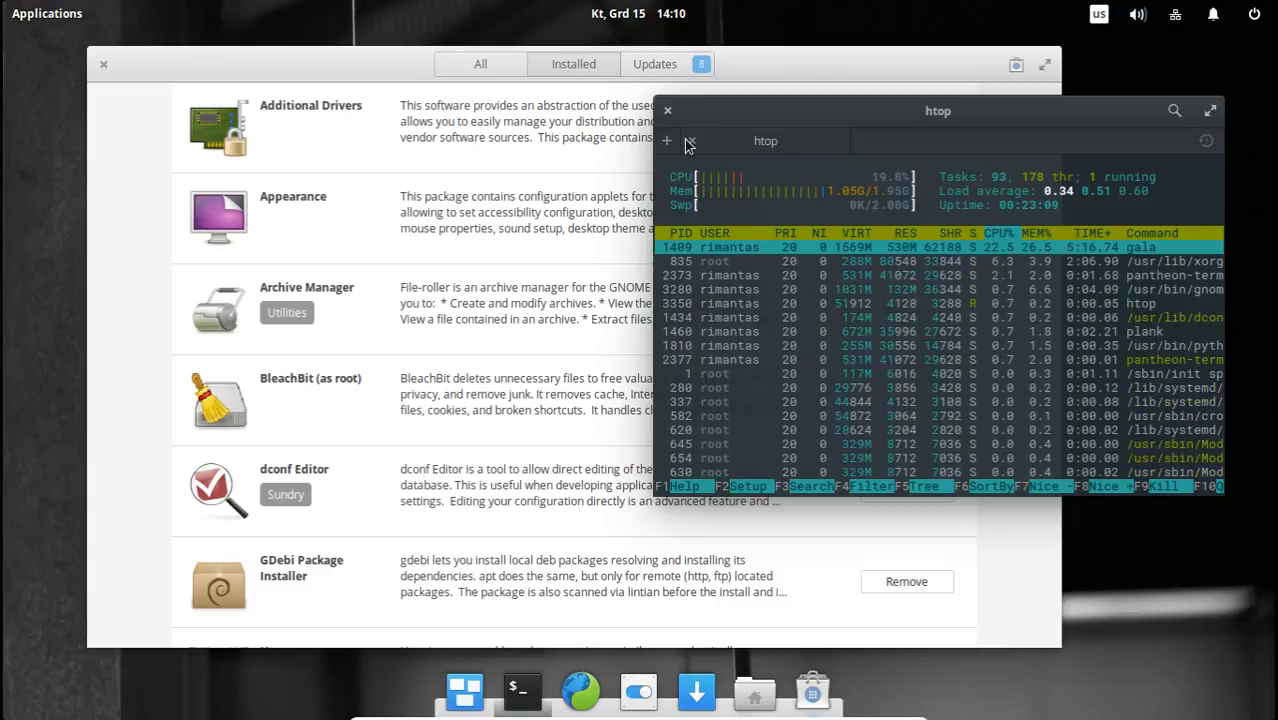
# Bring Software to the front and look through its installed applications down to the System Applications section.
pyautogui.click(372, 60)
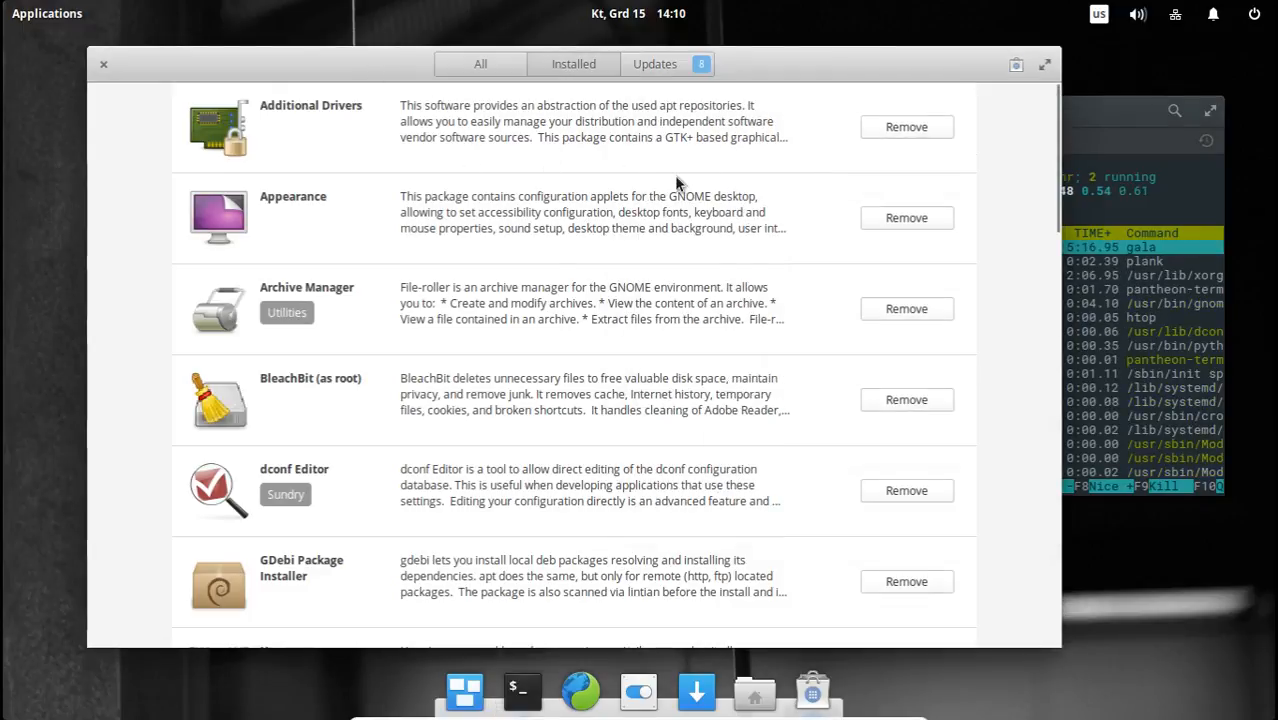
pyautogui.scroll(-10, 675, 190)
pyautogui.scroll(-8, 668, 237)
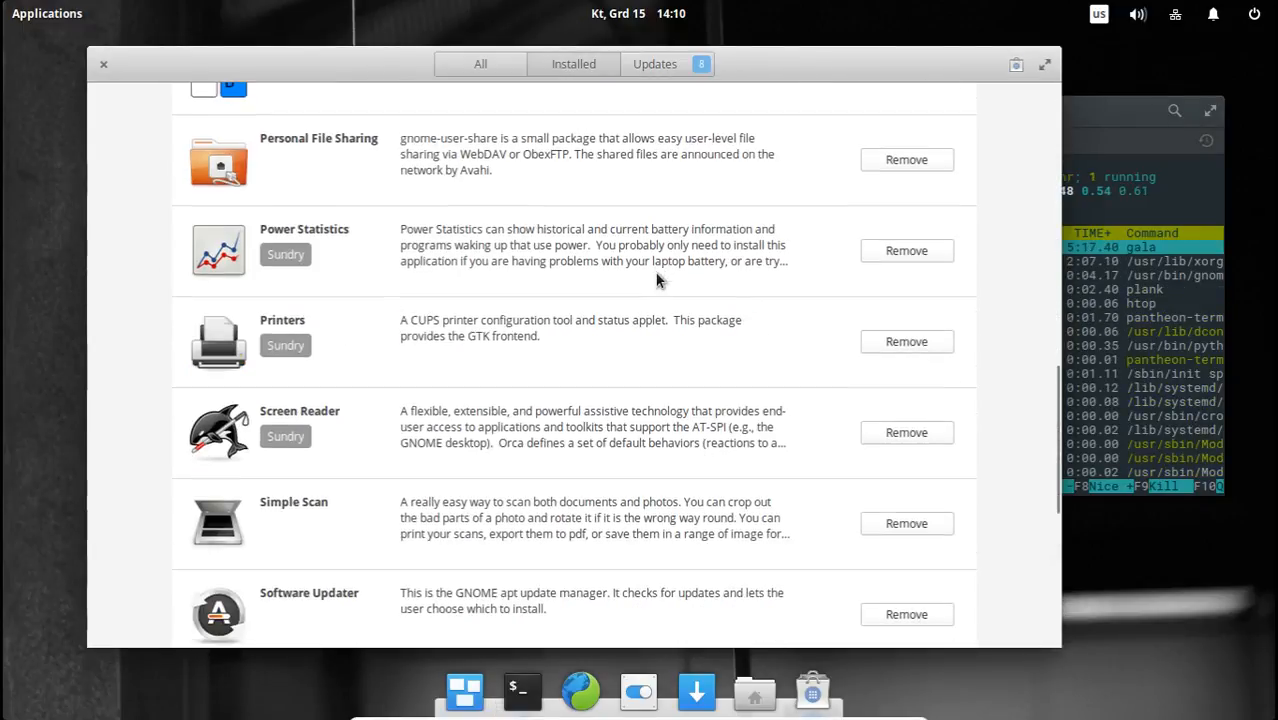
pyautogui.scroll(-3, 643, 293)
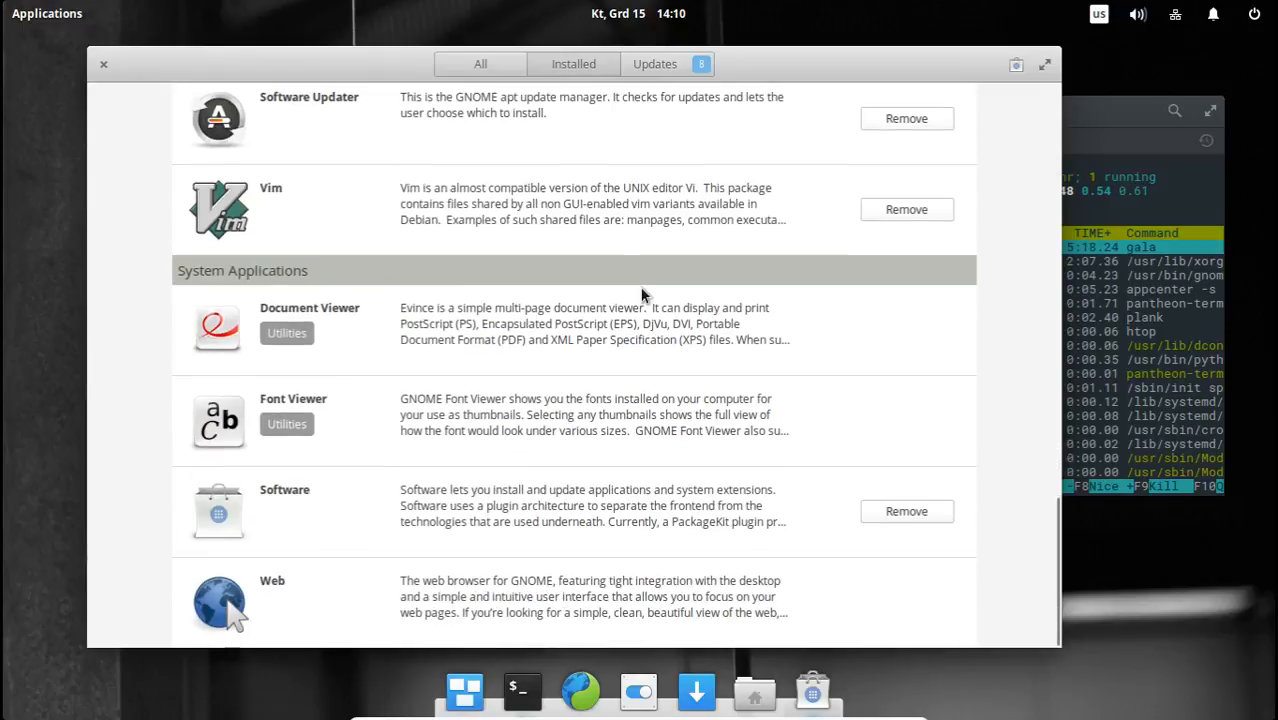
pyautogui.scroll(10, 643, 294)
pyautogui.scroll(5, 643, 295)
pyautogui.scroll(-15, 643, 295)
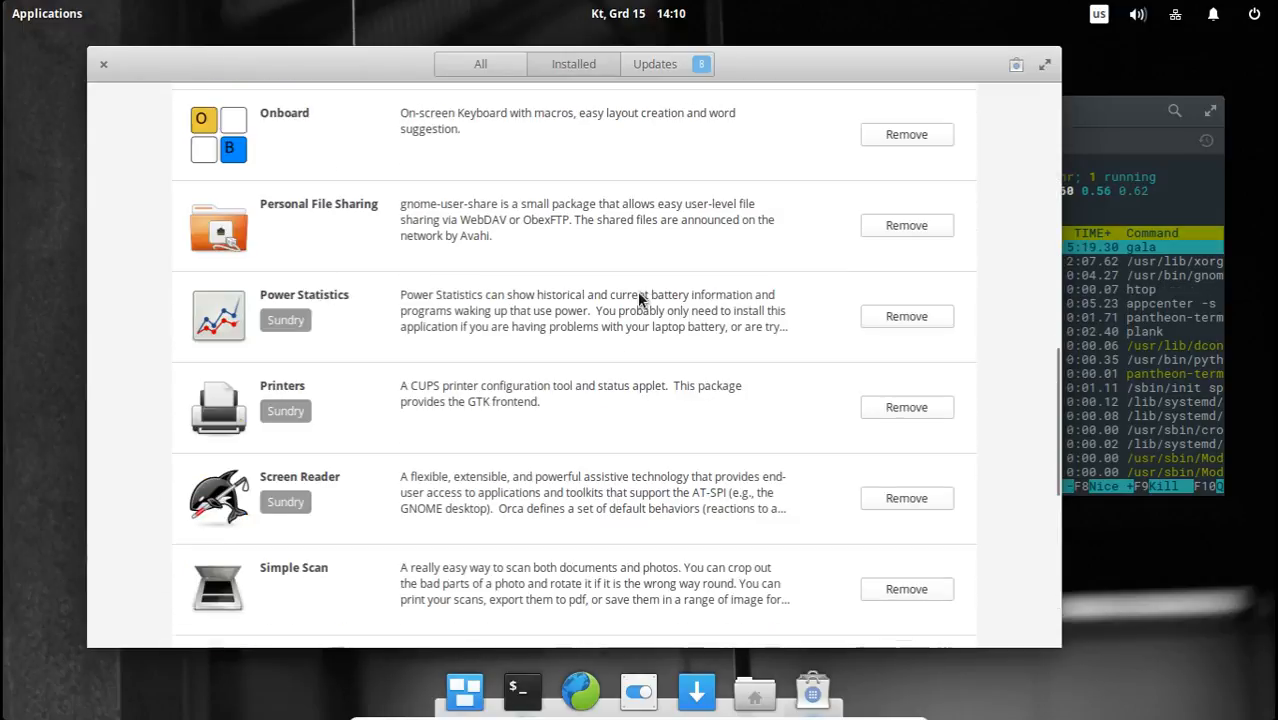
# Compare the applications menu's grid and category views, check the Graphics and Accessories categories, and close the menu.
pyautogui.click(36, 9)
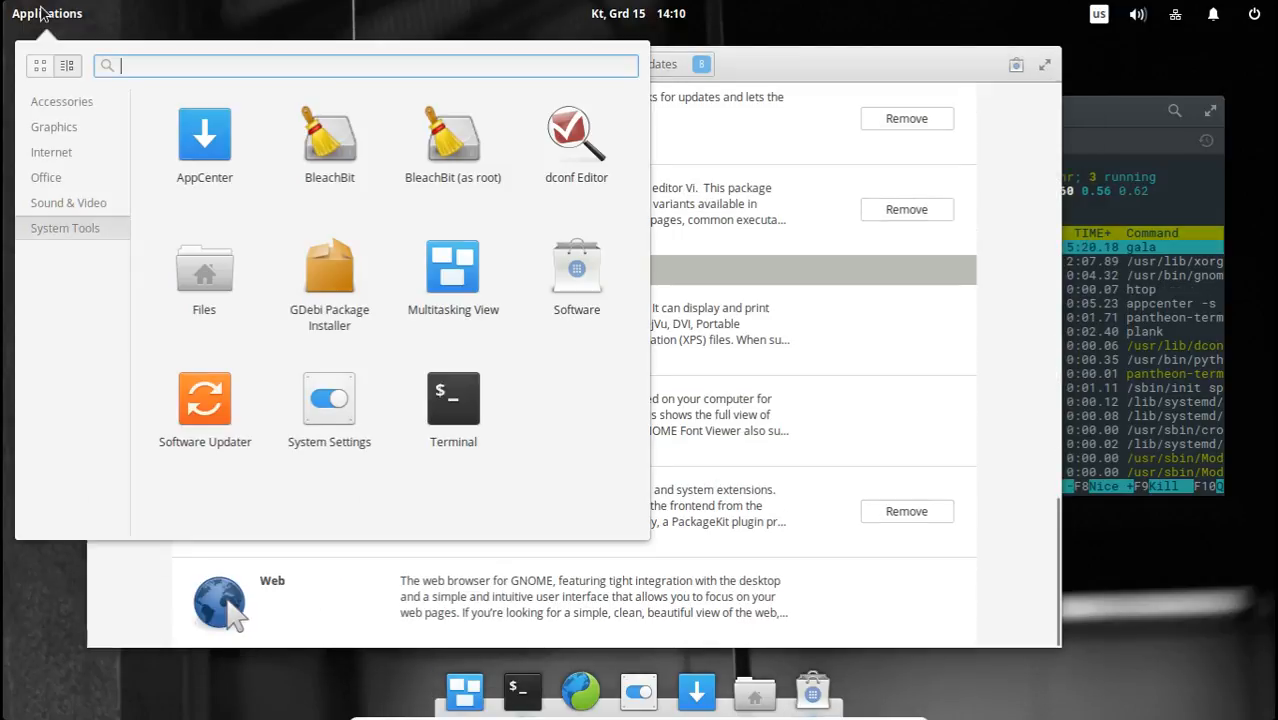
pyautogui.click(41, 70)
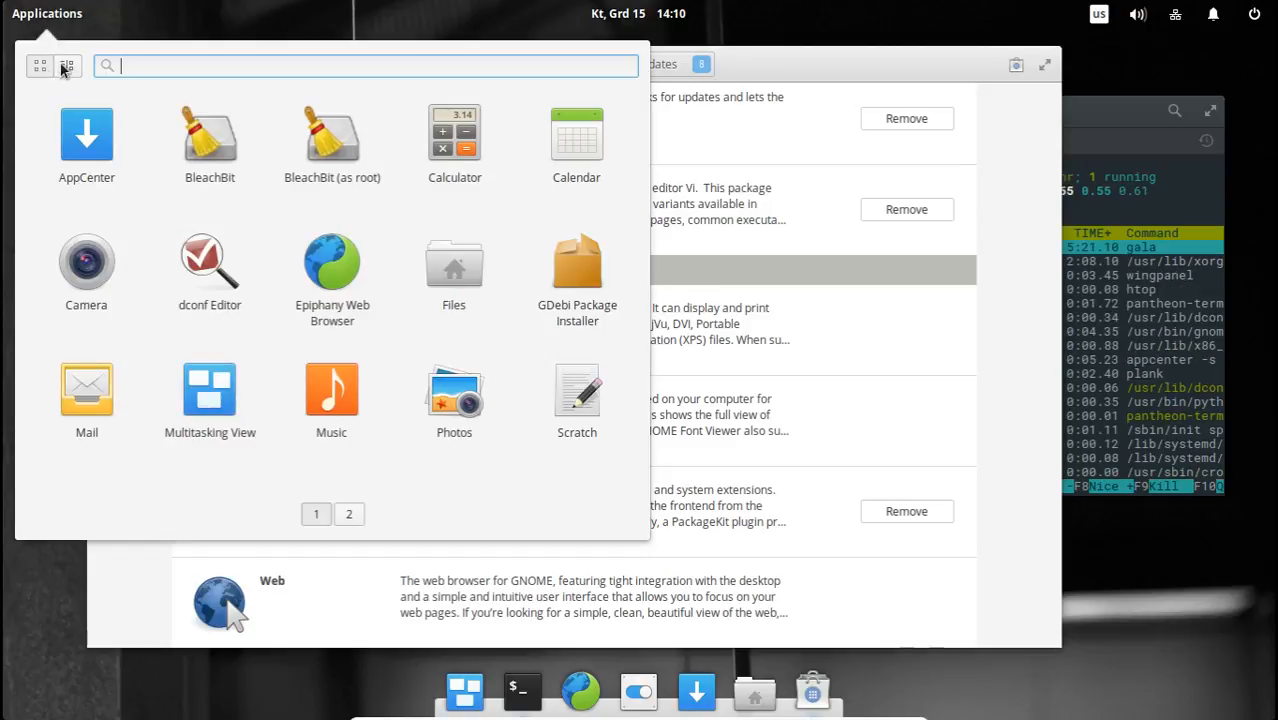
pyautogui.click(66, 67)
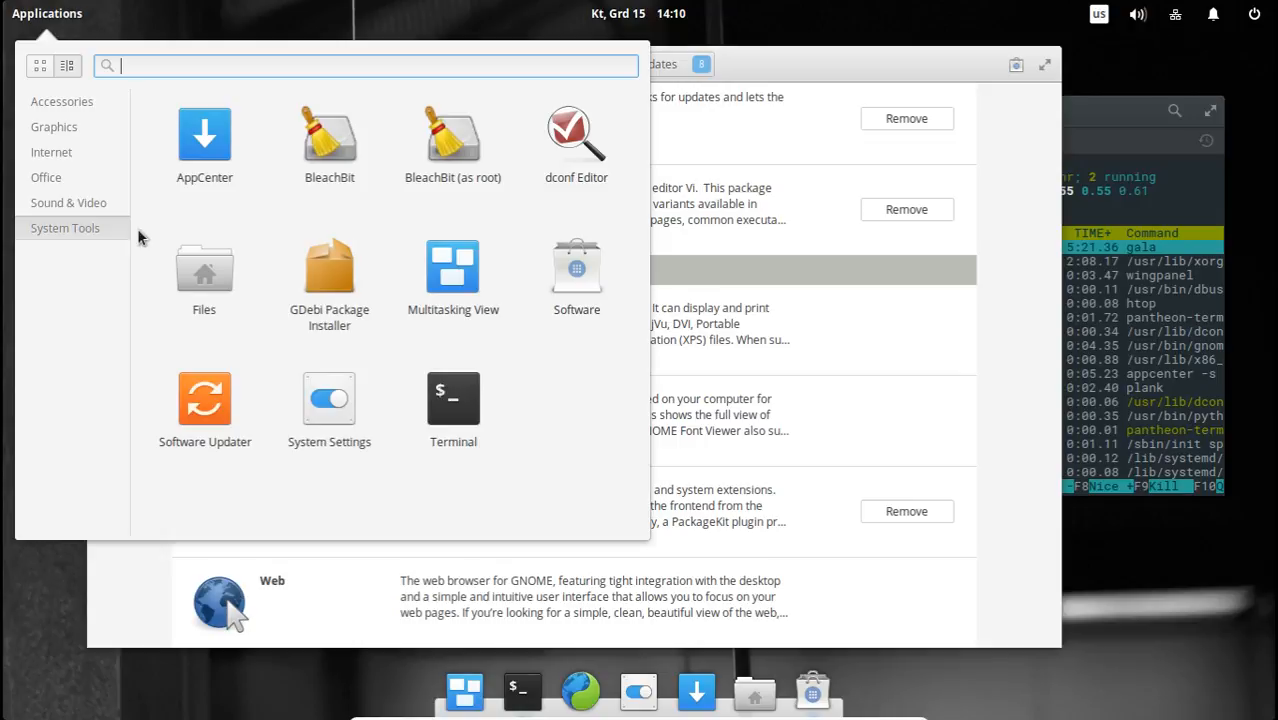
pyautogui.click(70, 126)
pyautogui.click(74, 102)
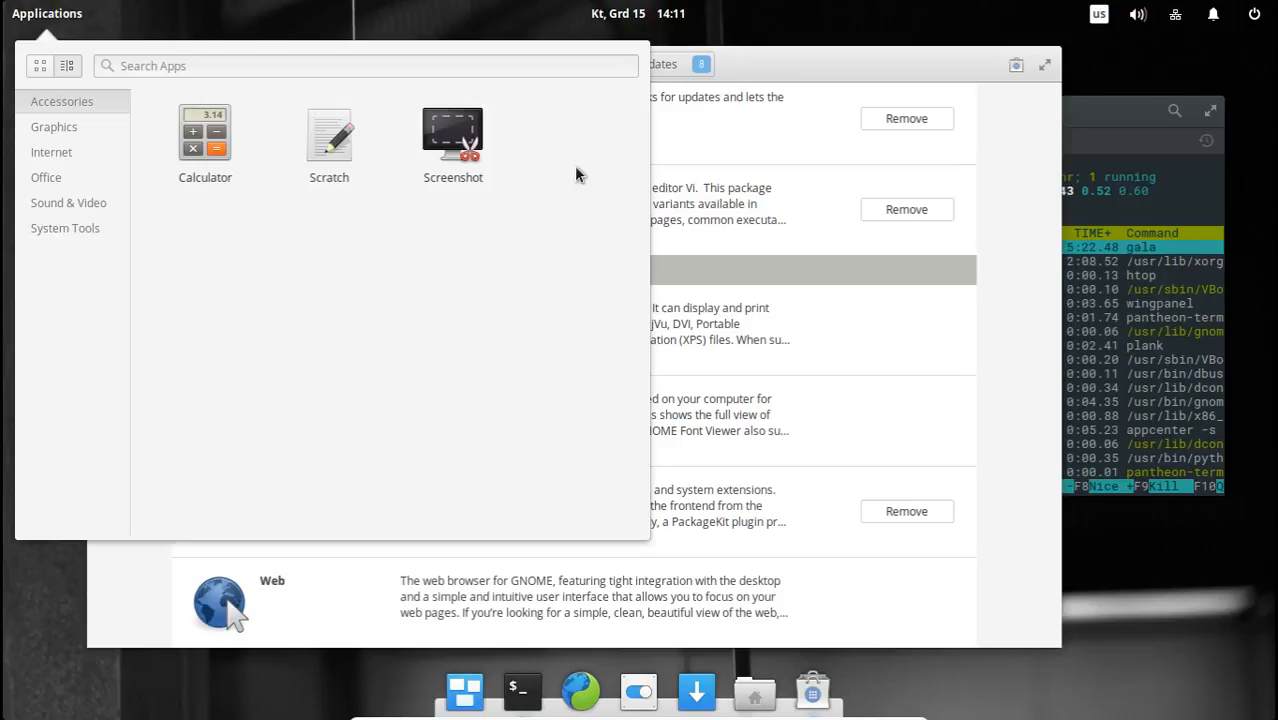
pyautogui.click(945, 352)
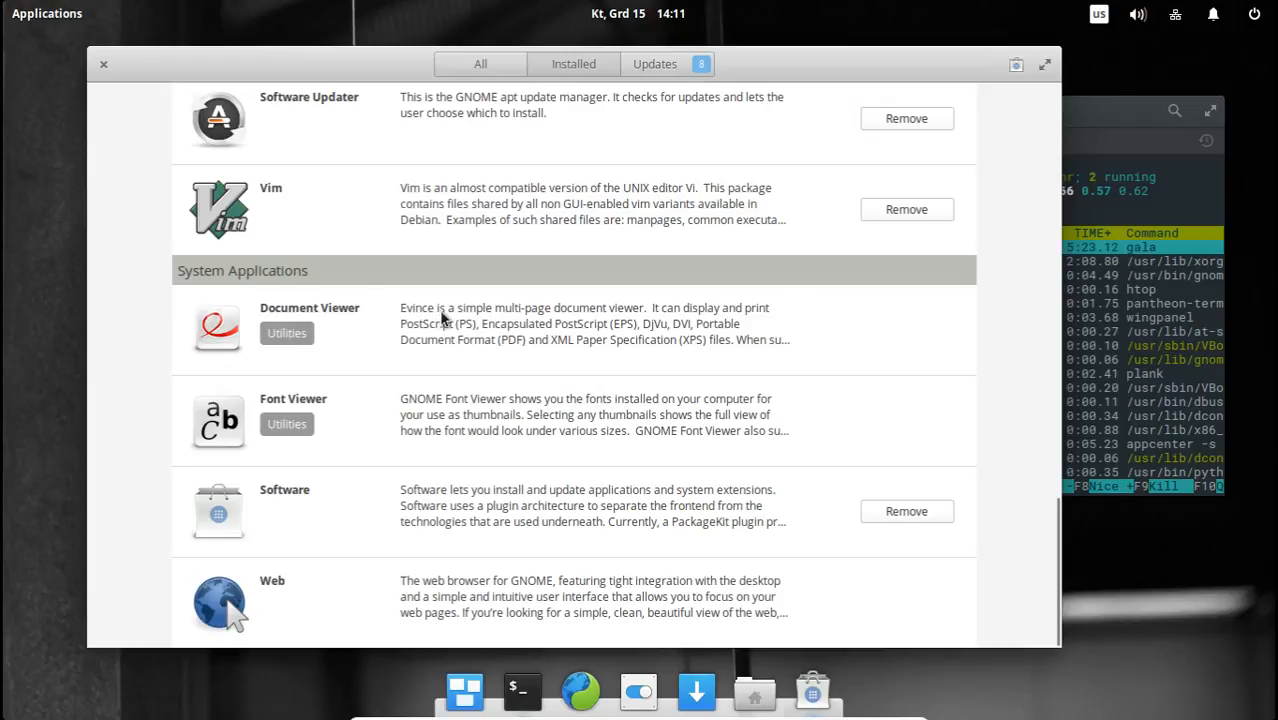
# View Document Viewer's details in Software, launch and close the application, and return to the installed list.
pyautogui.click(583, 330)
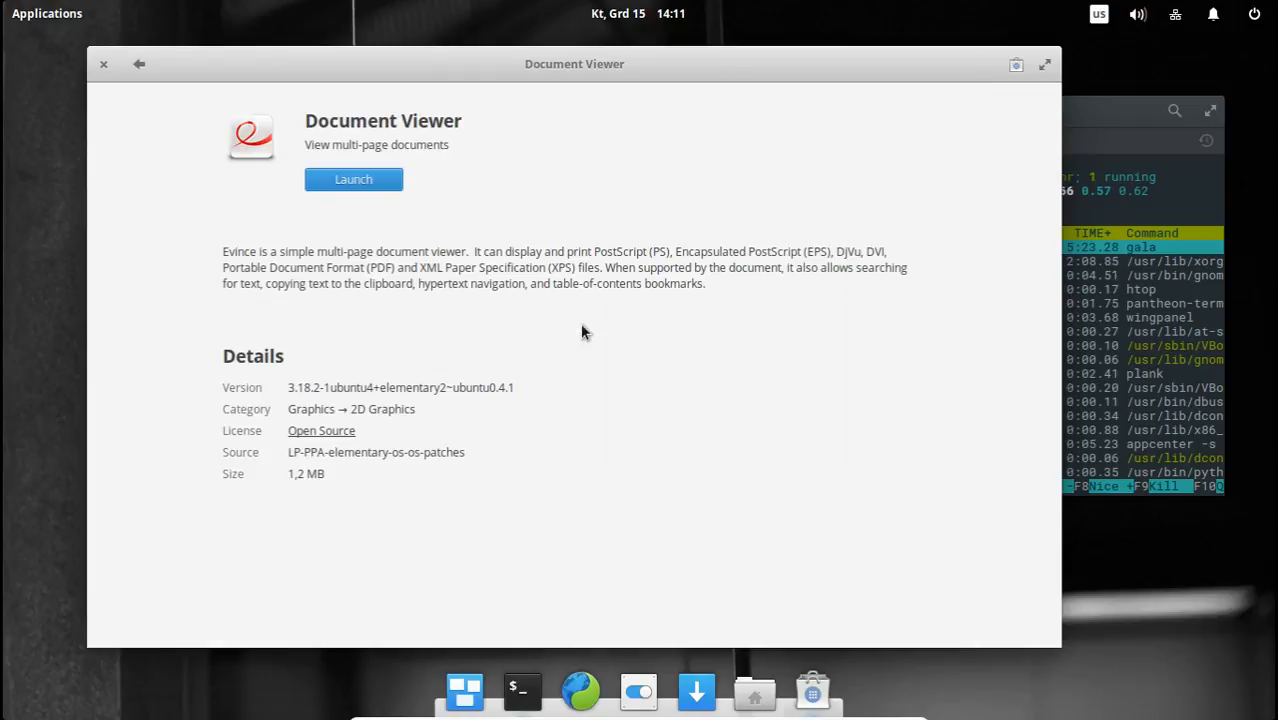
pyautogui.click(359, 185)
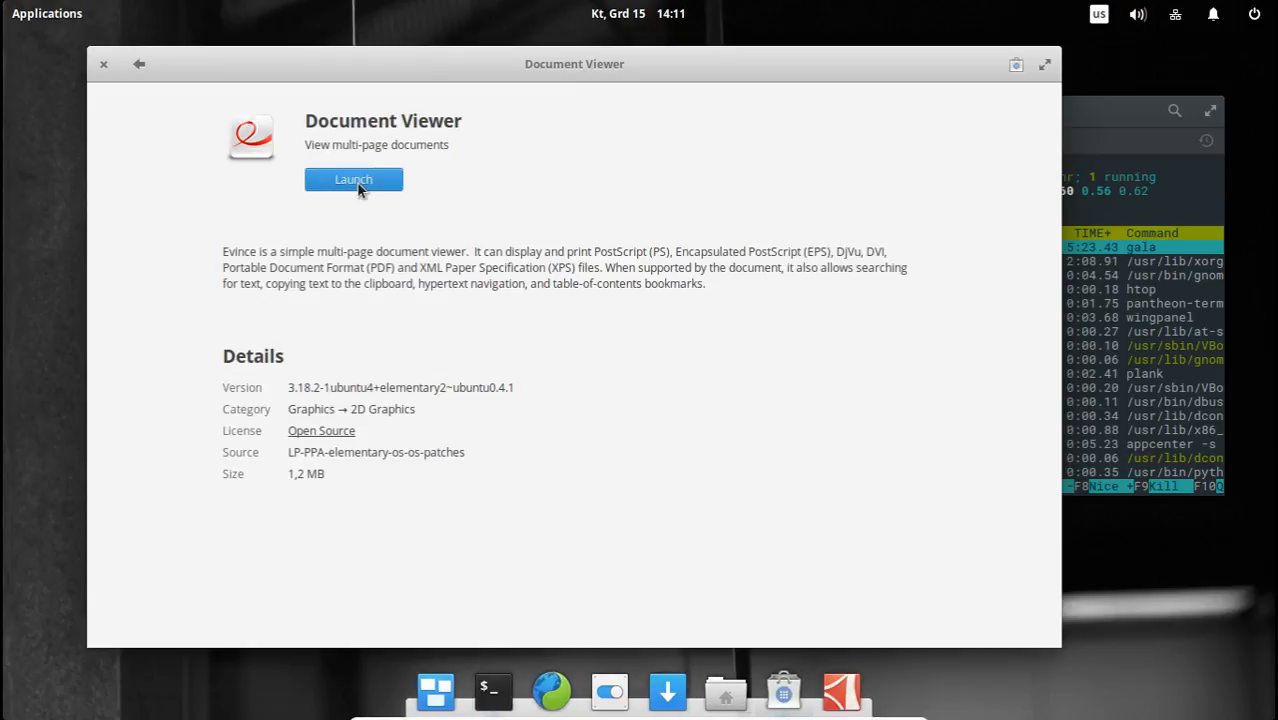
pyautogui.click(448, 175)
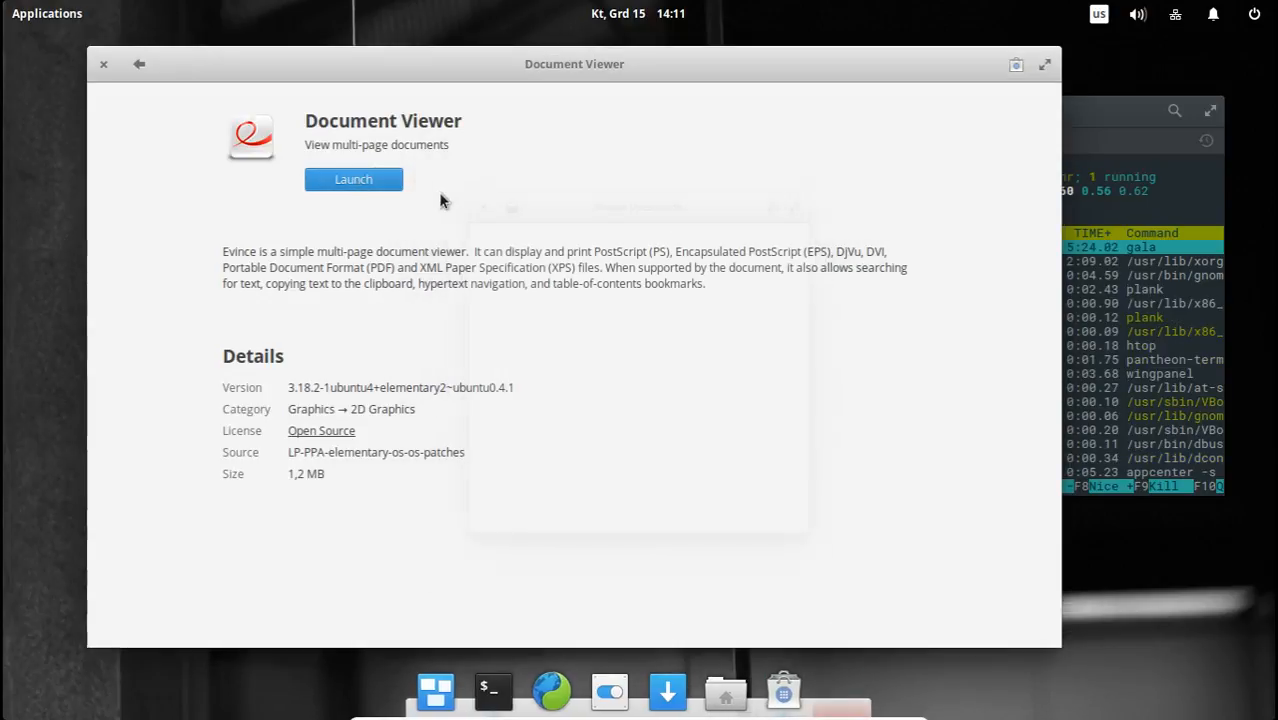
pyautogui.click(145, 66)
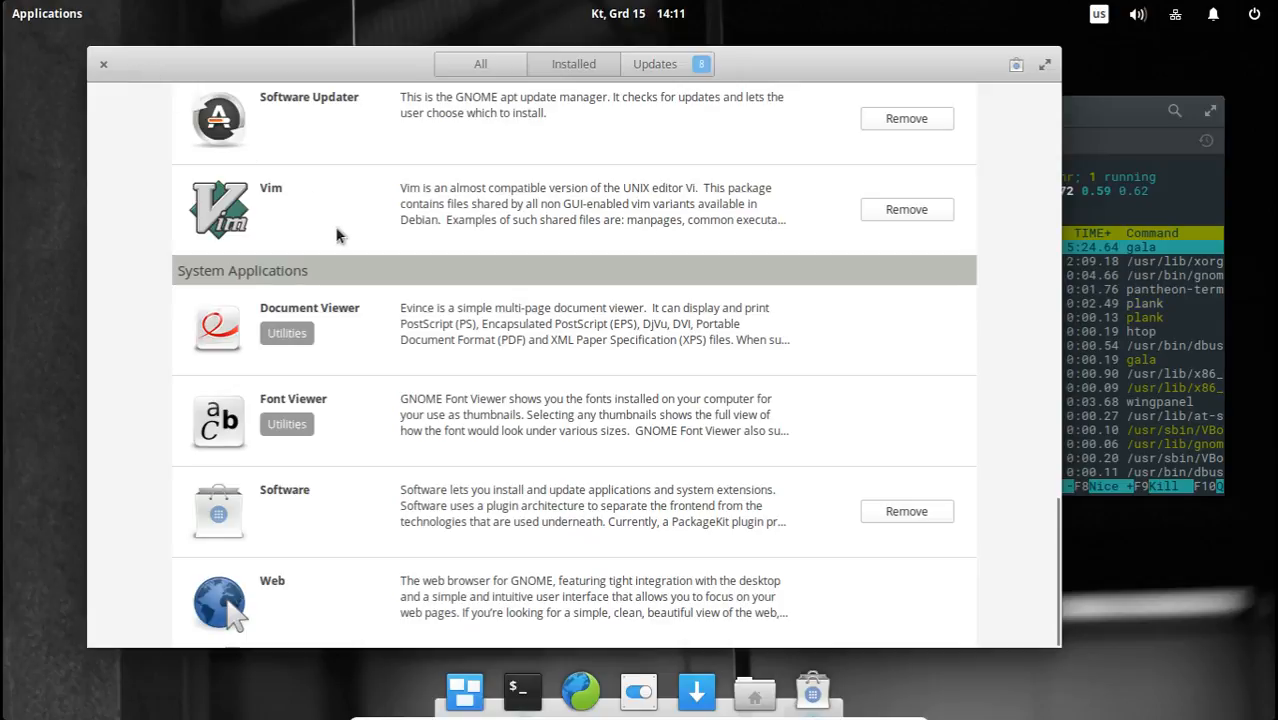
# Browse the applications menu's categories from Accessories through System Tools, ending back on Accessories.
pyautogui.click(52, 15)
pyautogui.click(64, 102)
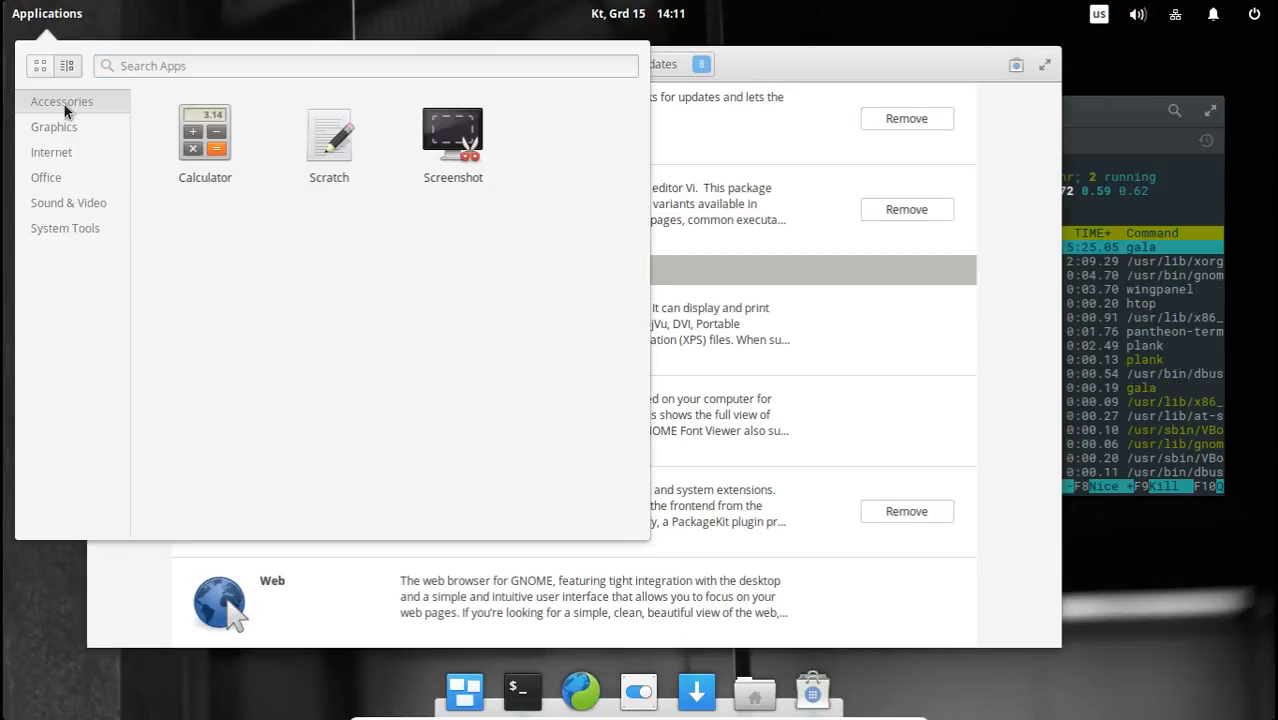
pyautogui.click(61, 128)
pyautogui.click(59, 154)
pyautogui.click(59, 179)
pyautogui.click(62, 204)
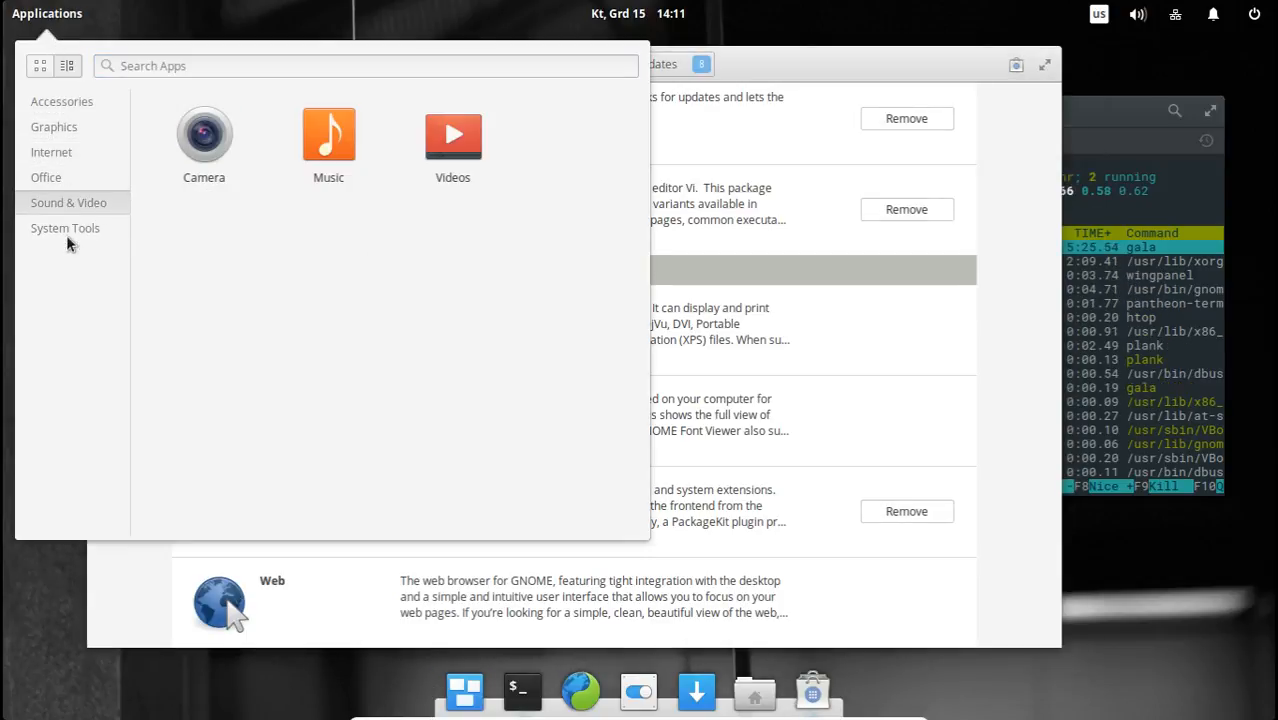
pyautogui.click(68, 229)
pyautogui.click(71, 180)
pyautogui.click(63, 104)
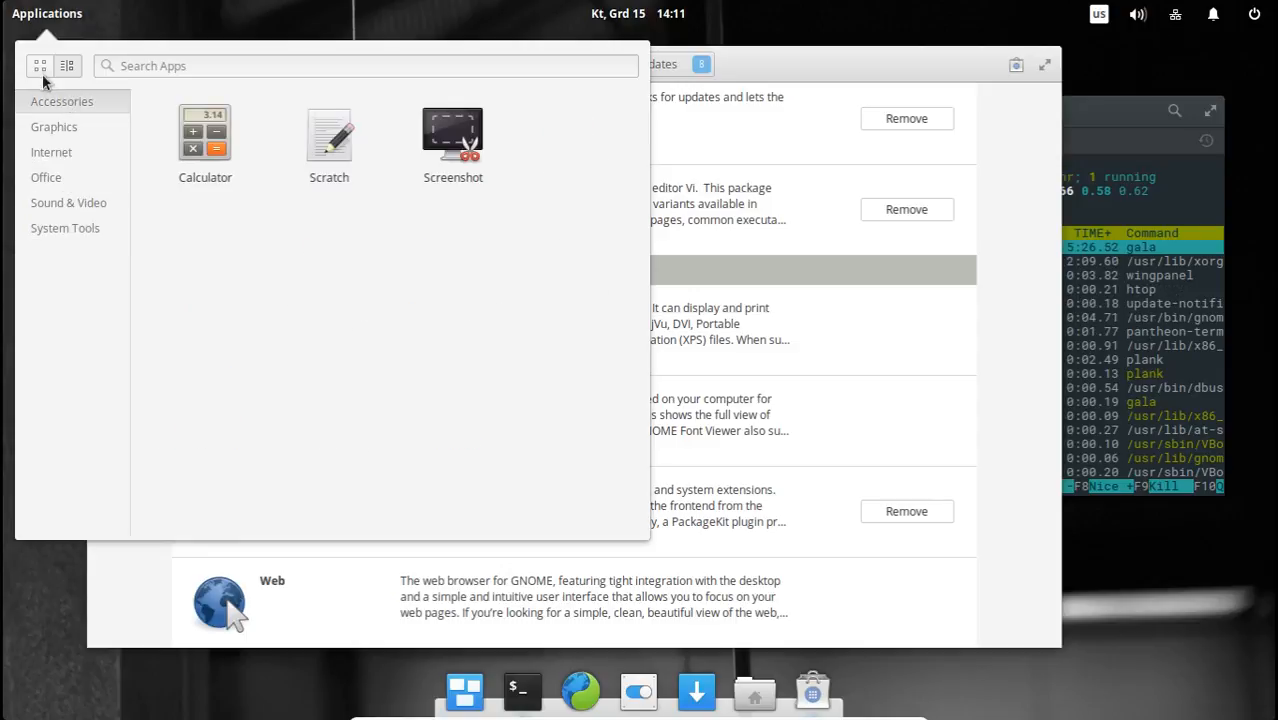
# Switch the applications menu to grid view and page through all applications, returning to page 1.
pyautogui.click(41, 66)
pyautogui.scroll(-1, 440, 280)
pyautogui.scroll(1, 430, 299)
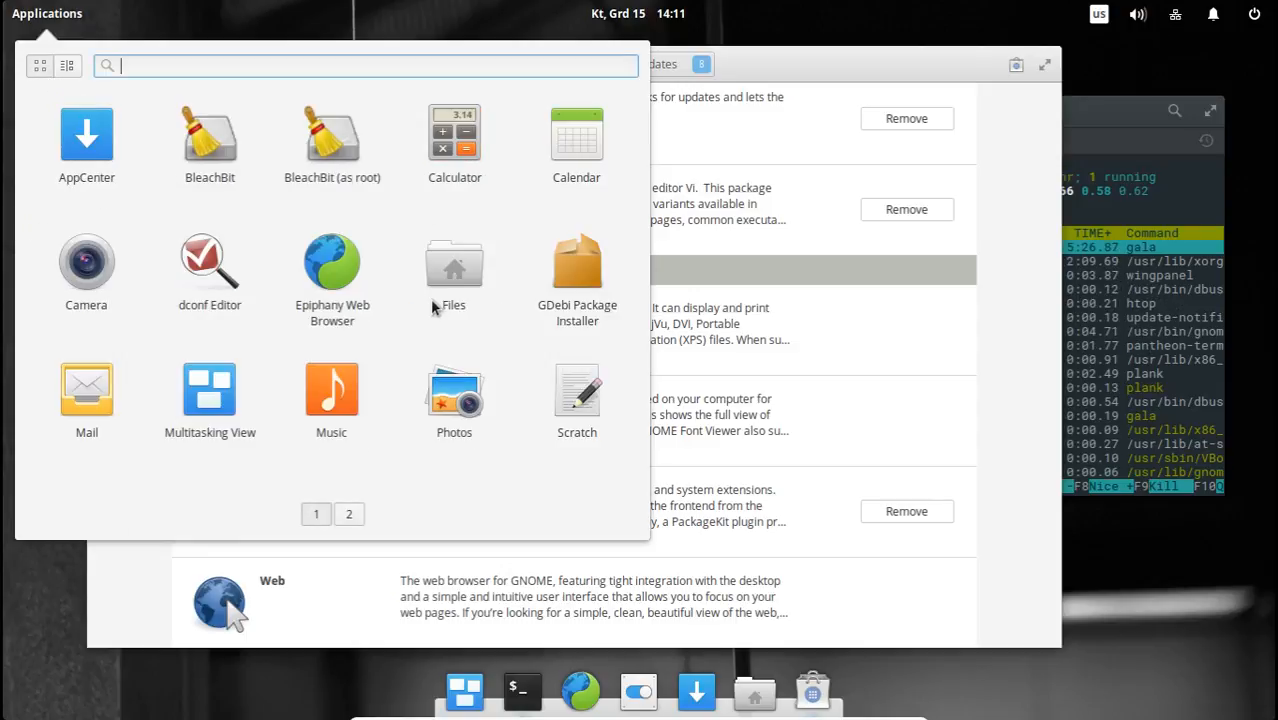
pyautogui.scroll(-1, 428, 315)
pyautogui.scroll(1, 428, 336)
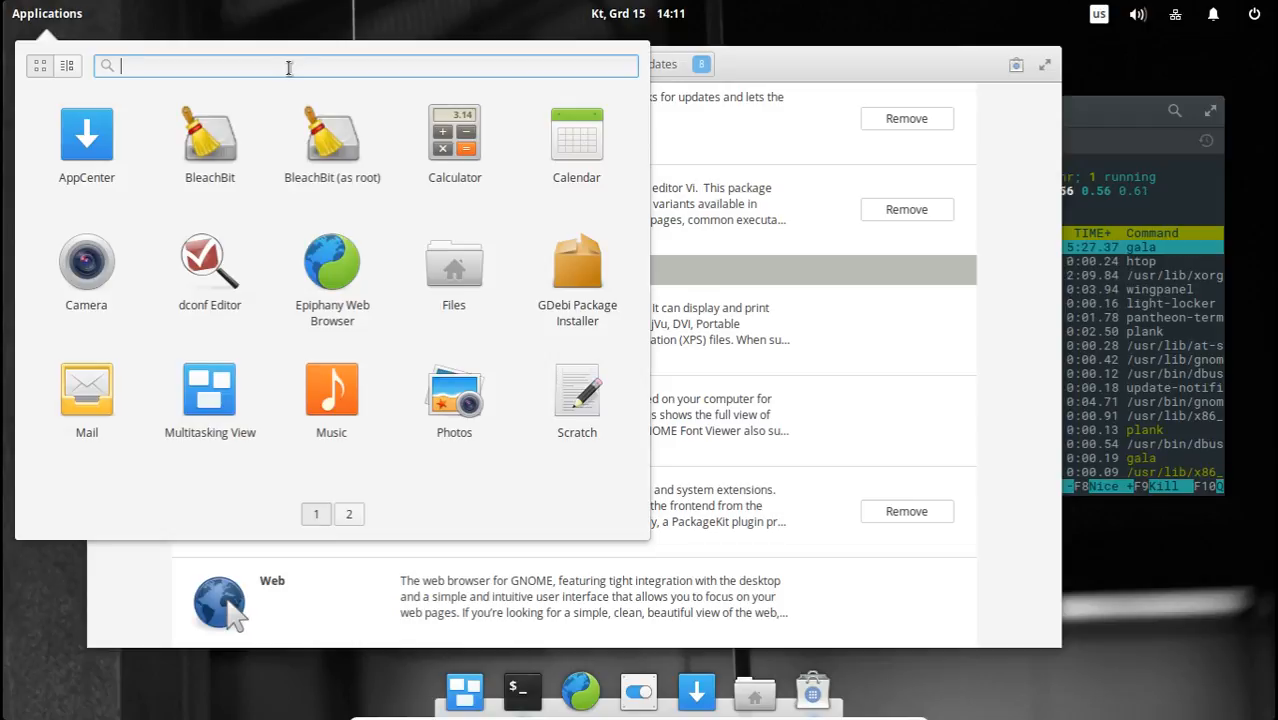
# Search the applications menu for "vie", launch Document Viewer from the results, and close its window.
pyautogui.write('vie')
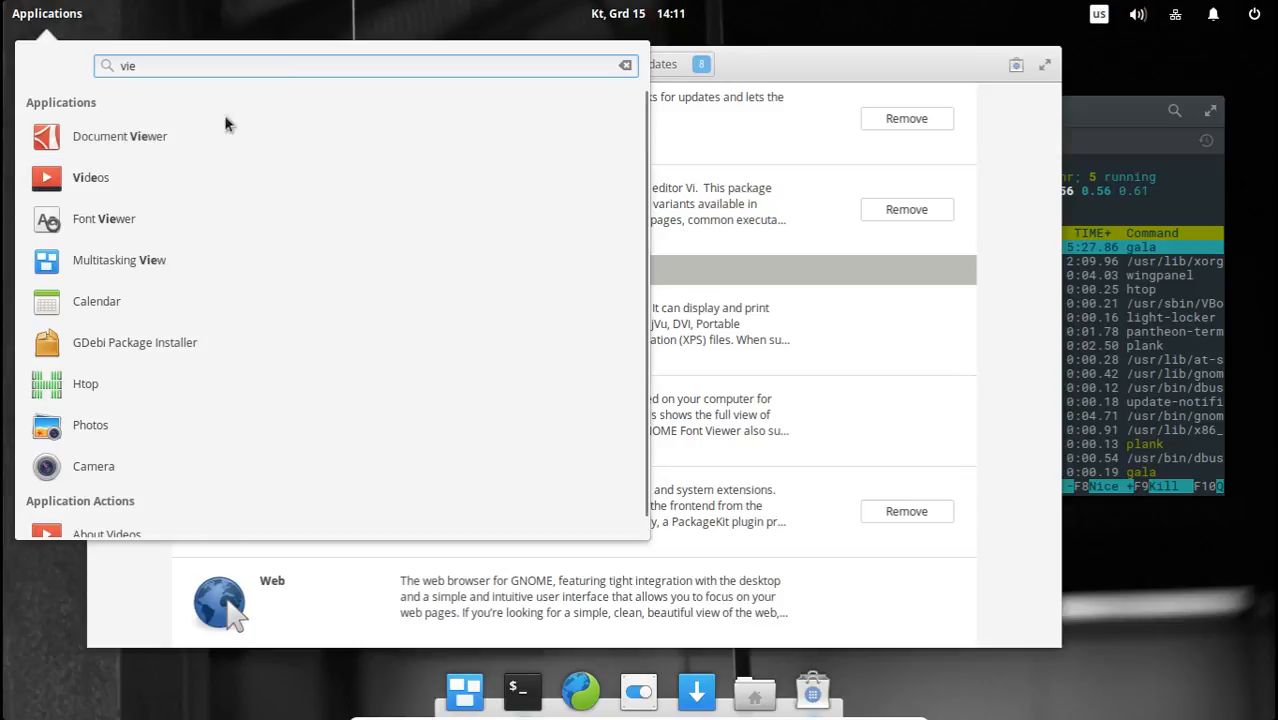
pyautogui.click(143, 128)
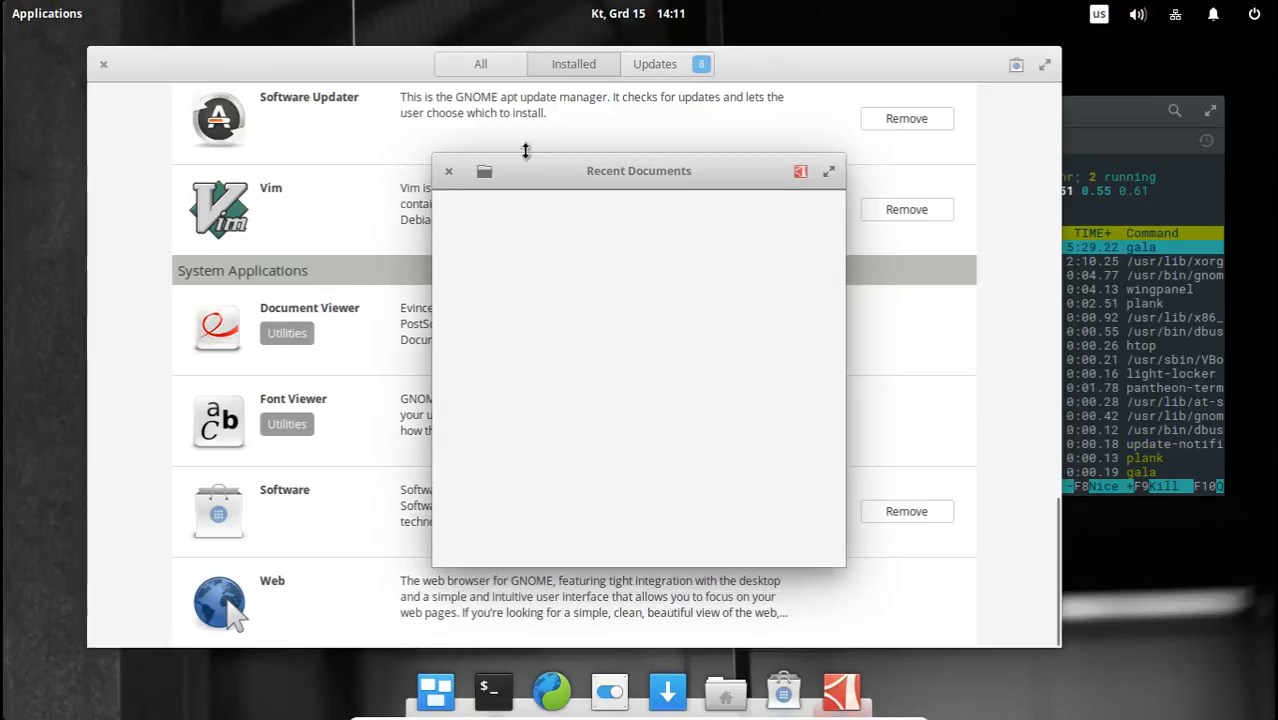
pyautogui.click(448, 171)
# Reopen the applications menu, switch it to category view, and check the Graphics and Accessories categories.
pyautogui.click(58, 10)
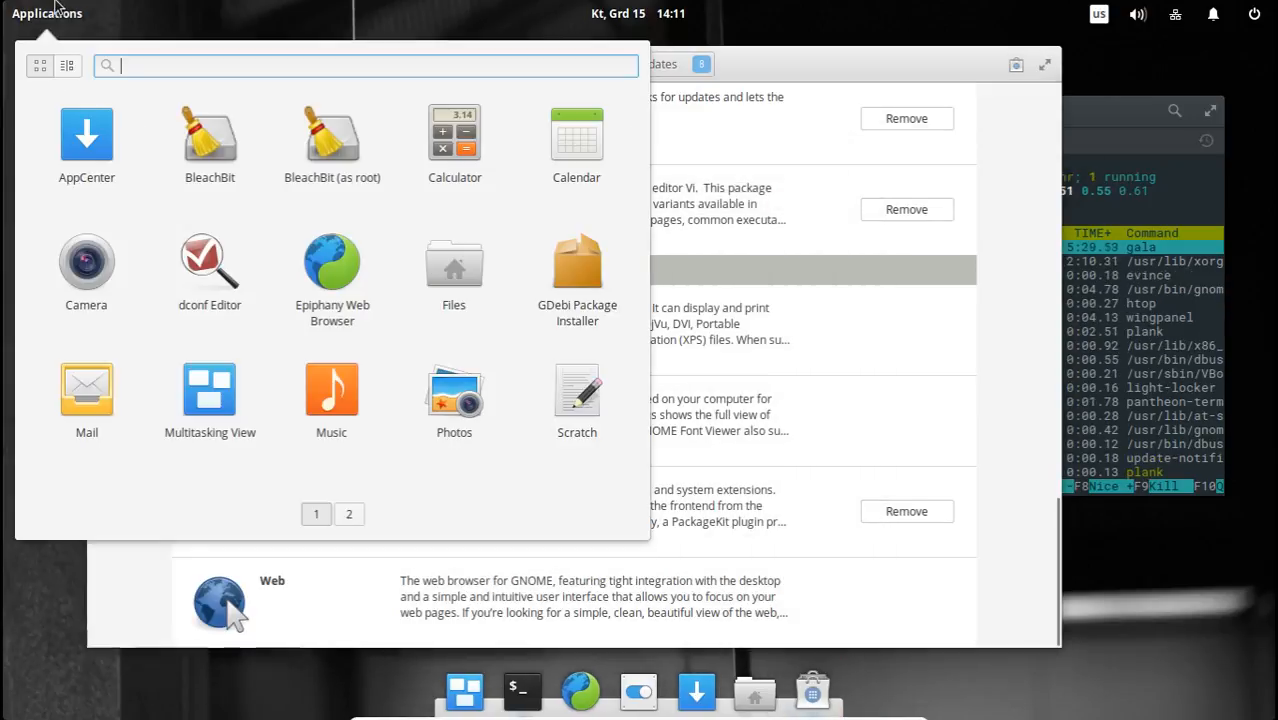
pyautogui.click(67, 66)
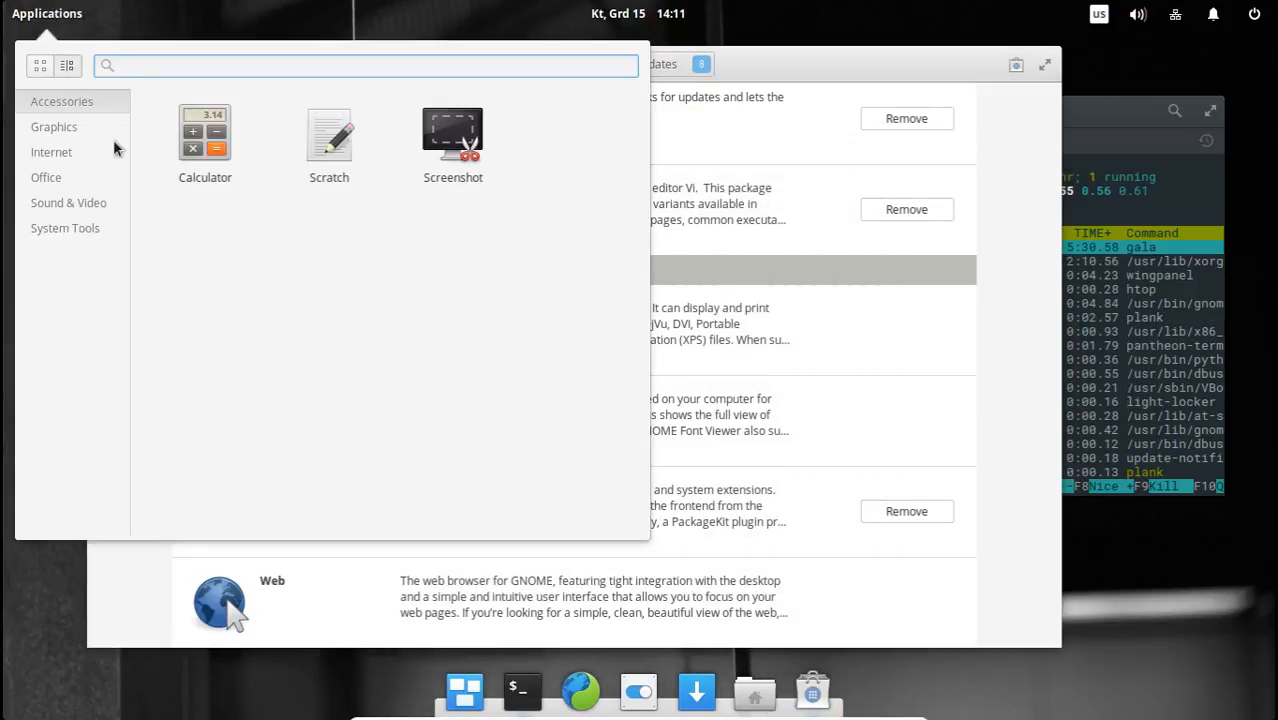
pyautogui.click(70, 132)
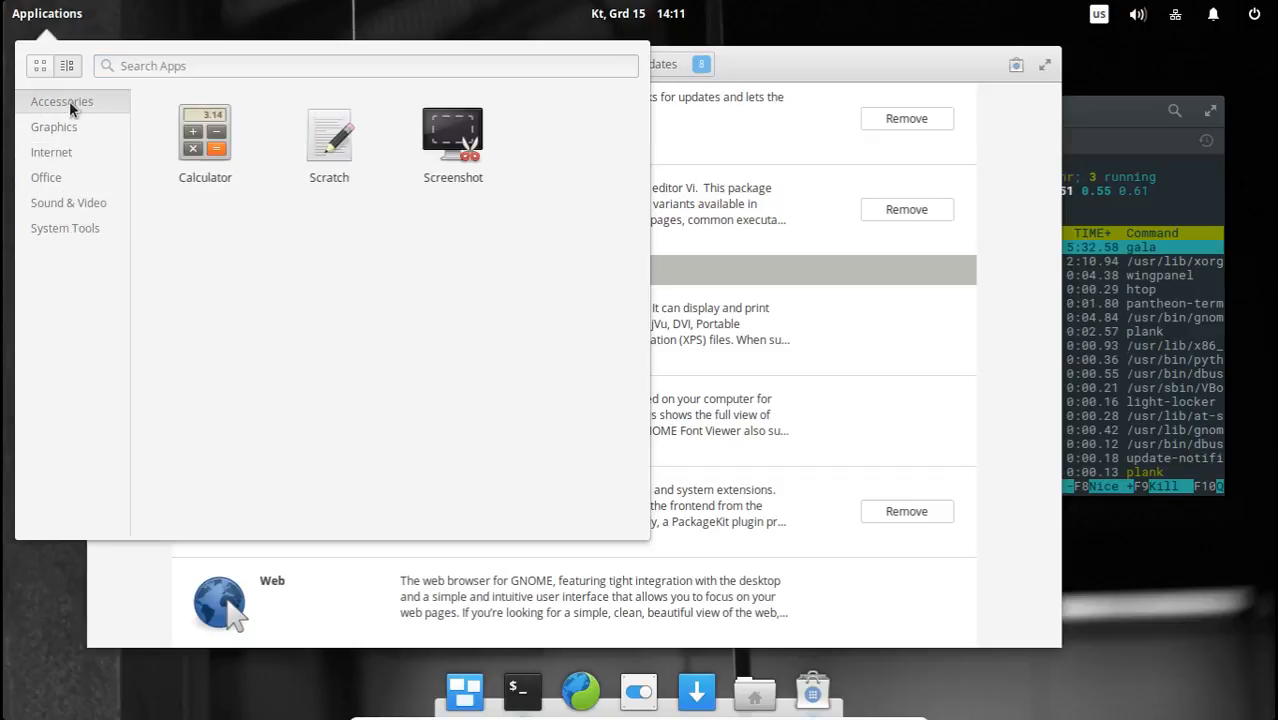
# Close and reopen the applications menu several times in a row, leaving it open.
pyautogui.click(57, 10)
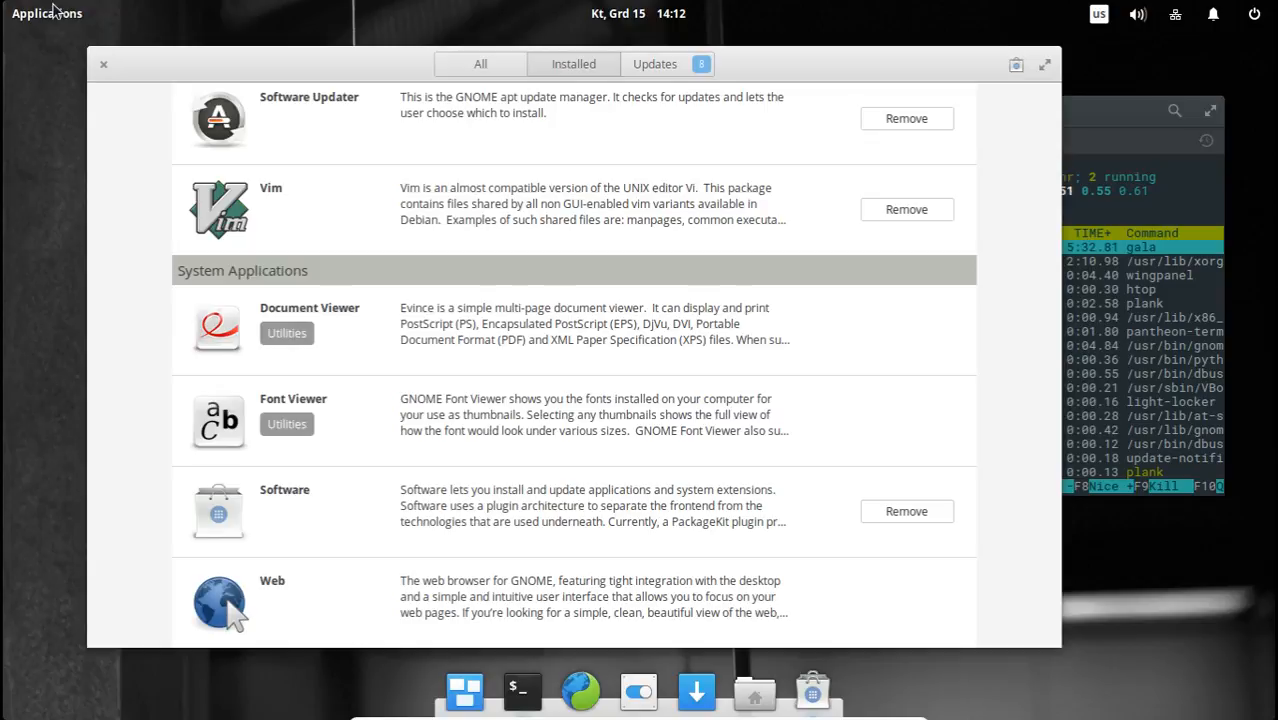
pyautogui.doubleClick(57, 10)
pyautogui.click(55, 14)
pyautogui.click(50, 14)
pyautogui.click(45, 12)
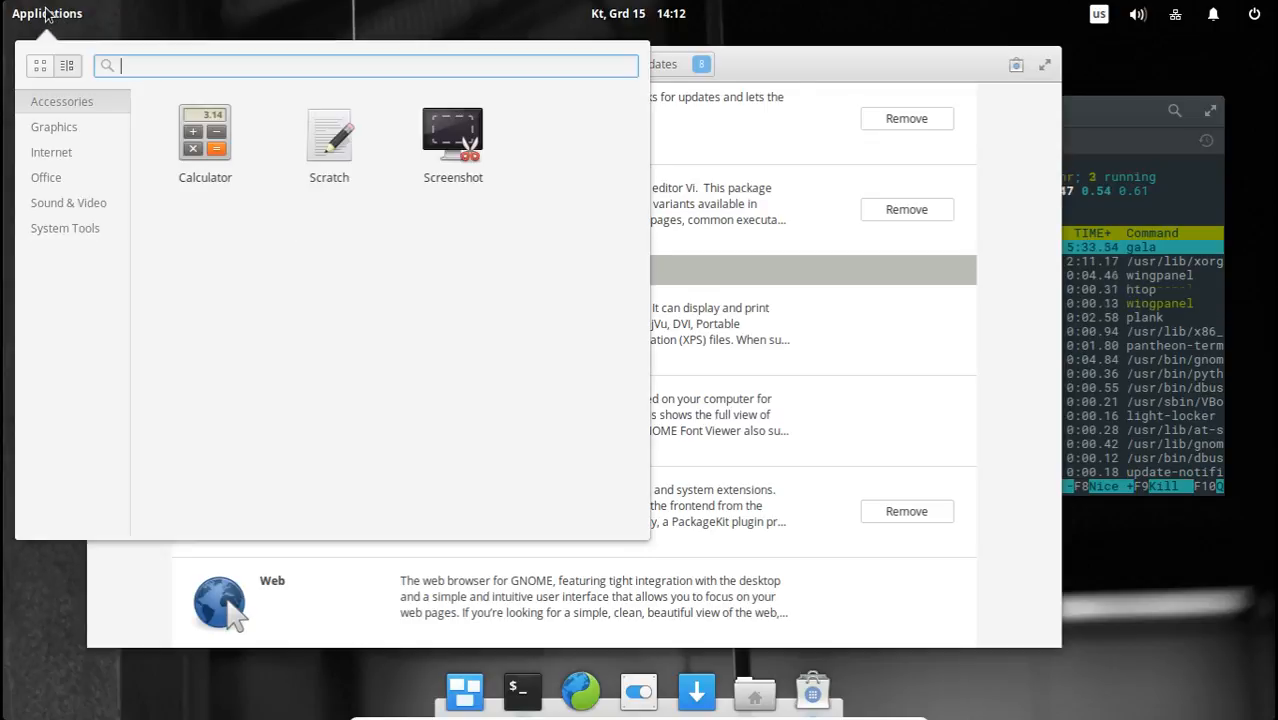
pyautogui.click(45, 12)
pyautogui.click(45, 12)
pyautogui.click(45, 12)
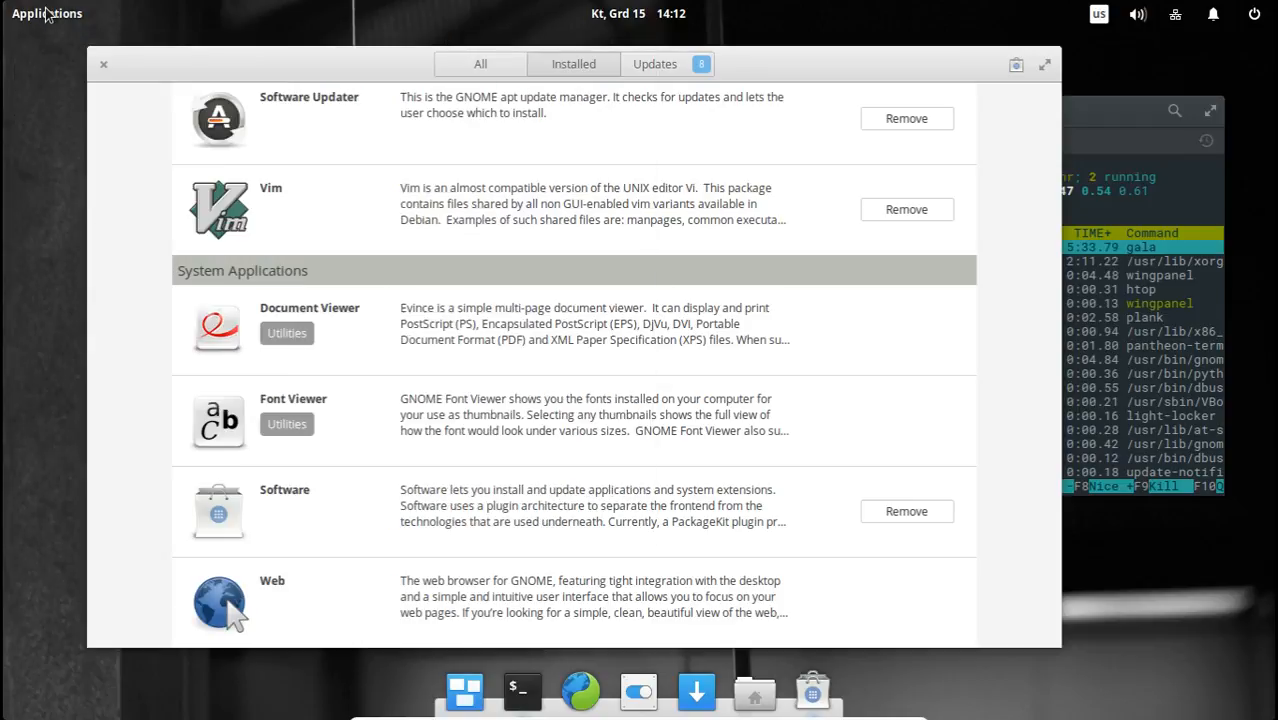
pyautogui.click(45, 12)
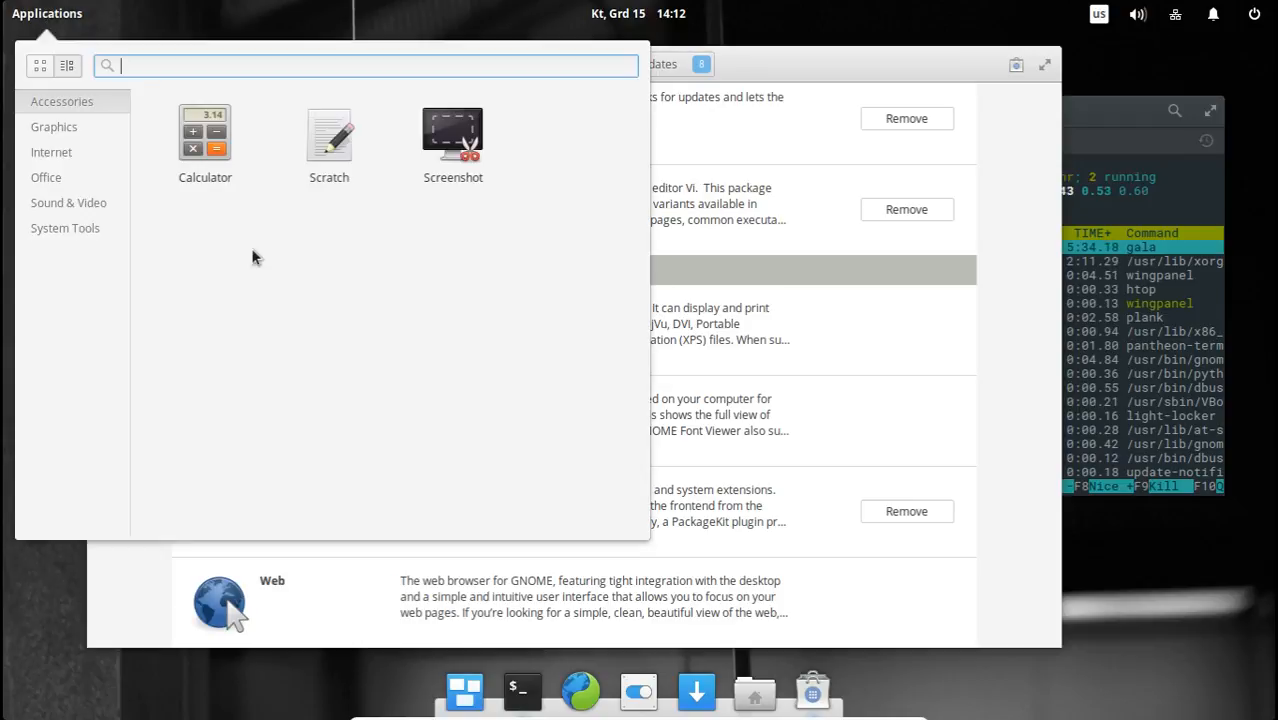
# Go through the applications menu's categories again, from Graphics to System Tools and back, ending on Sound & Video.
pyautogui.click(71, 126)
pyautogui.click(66, 153)
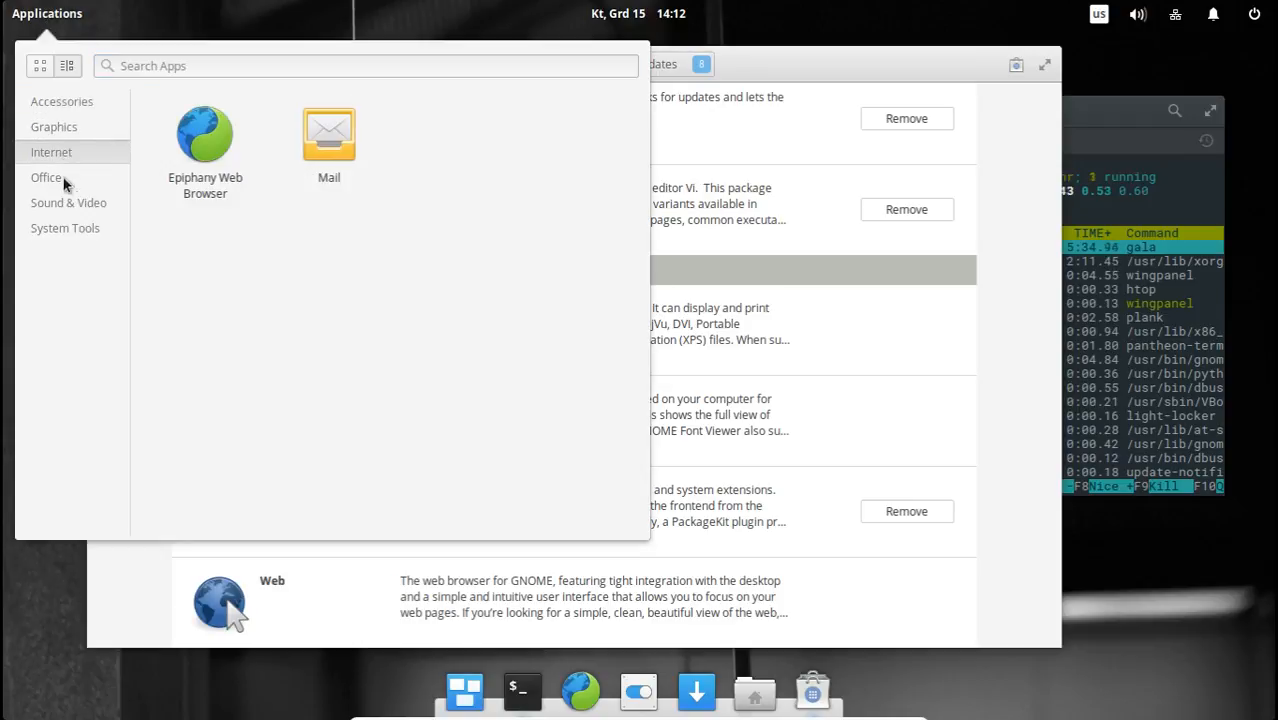
pyautogui.click(64, 179)
pyautogui.click(67, 203)
pyautogui.click(67, 228)
pyautogui.click(69, 152)
pyautogui.click(72, 102)
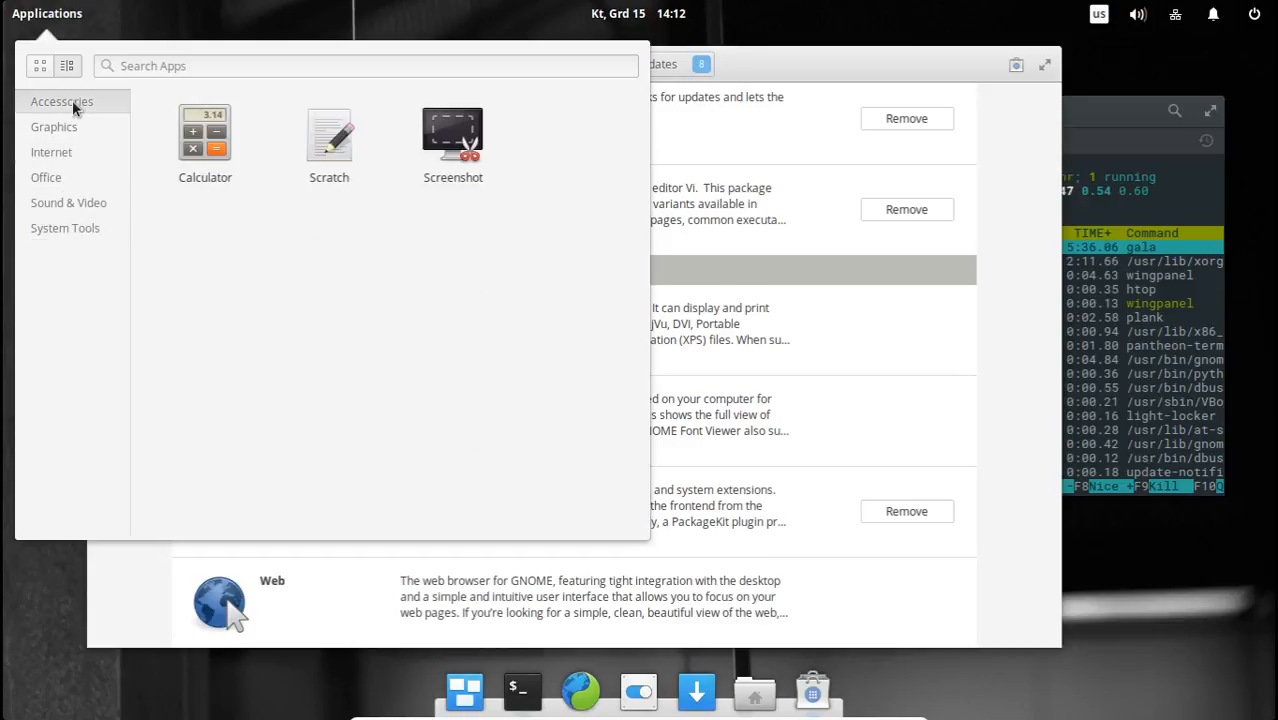
pyautogui.click(77, 124)
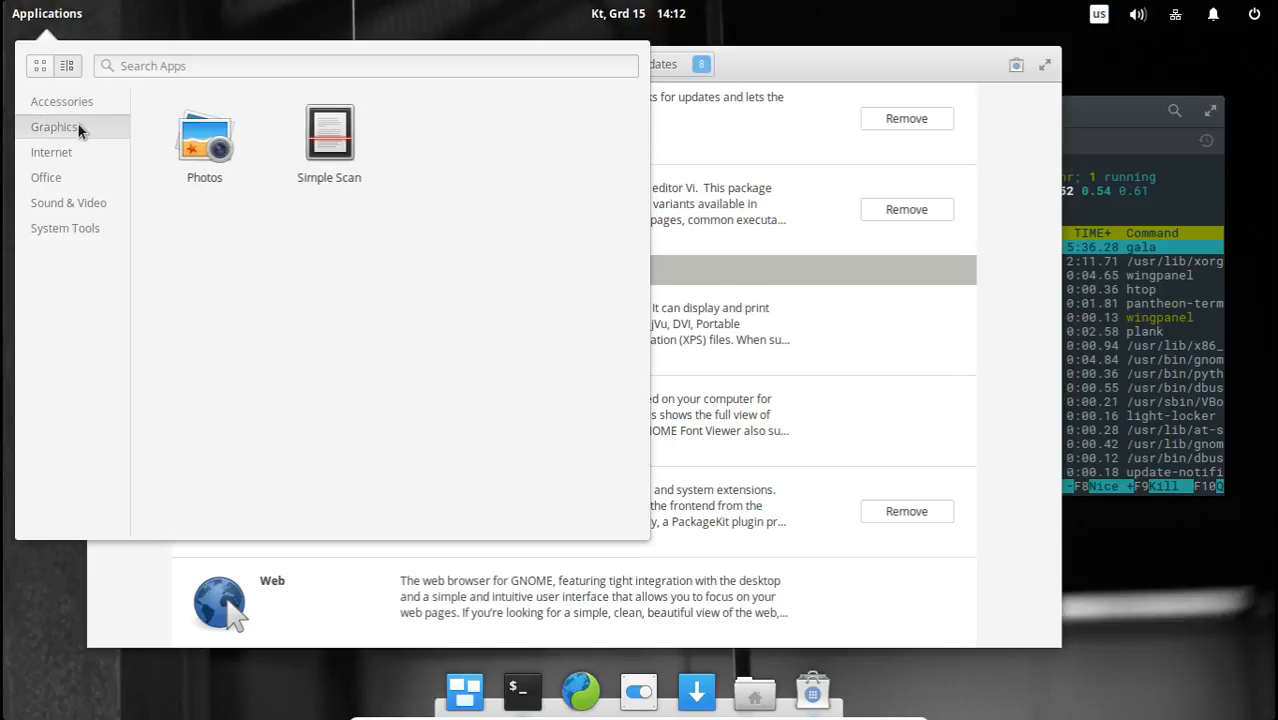
pyautogui.click(79, 162)
pyautogui.click(81, 205)
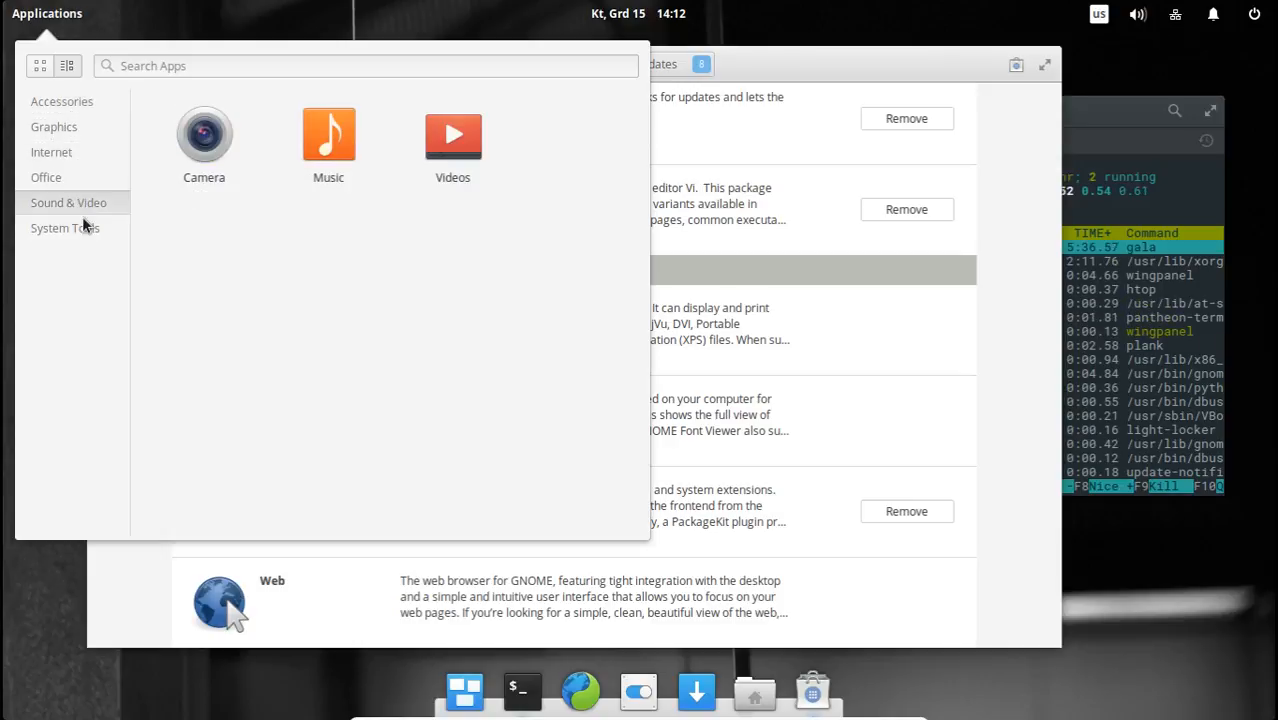
# Show the System Tools category in the applications menu, then close and reopen the menu.
pyautogui.click(82, 226)
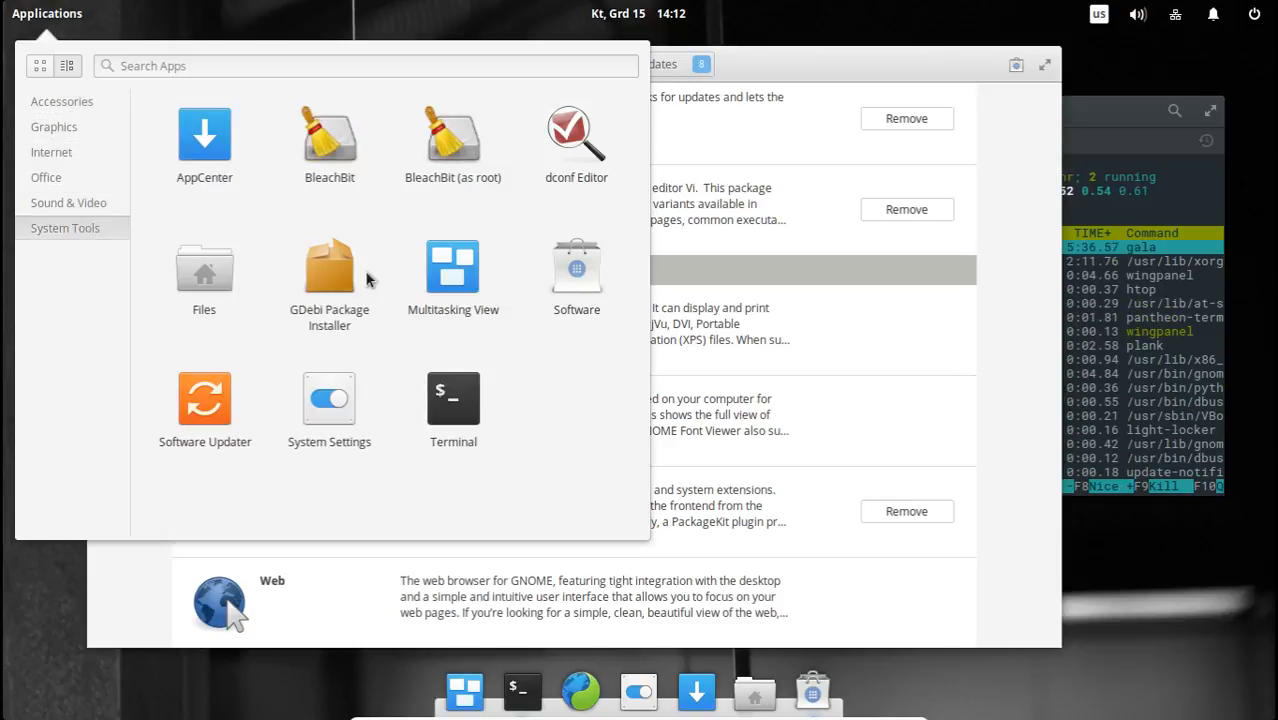
pyautogui.click(67, 17)
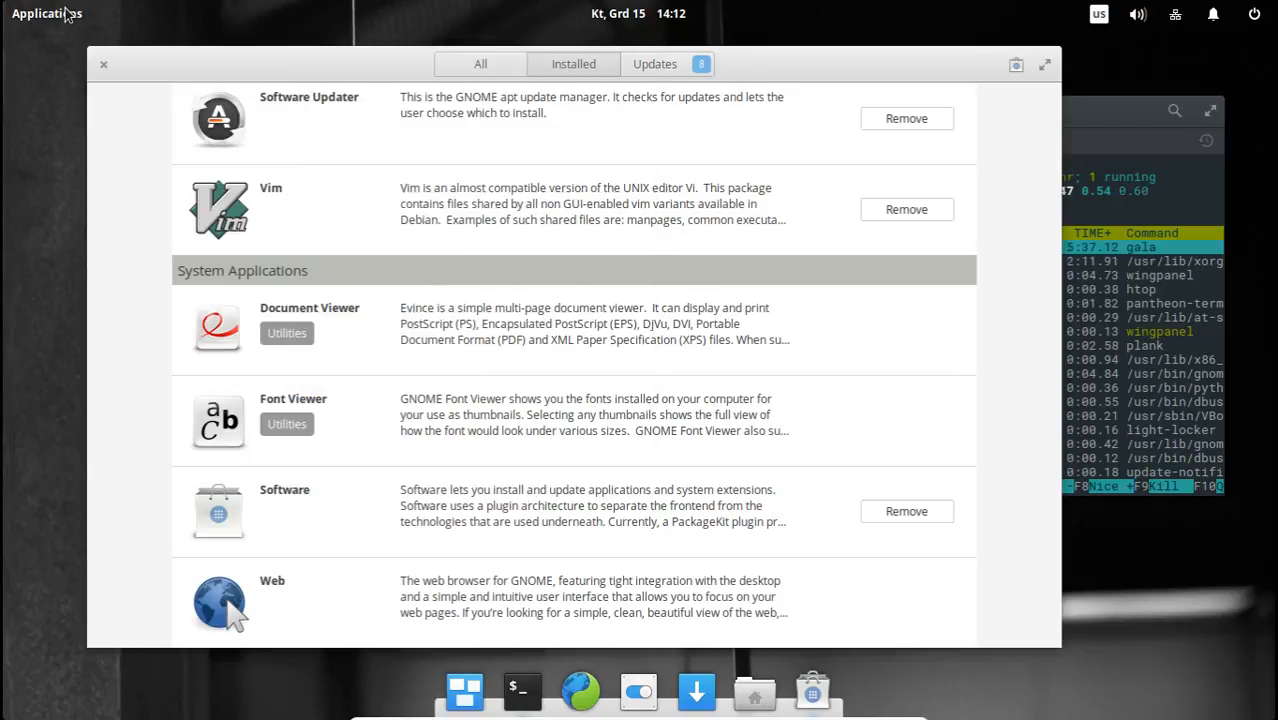
pyautogui.click(67, 14)
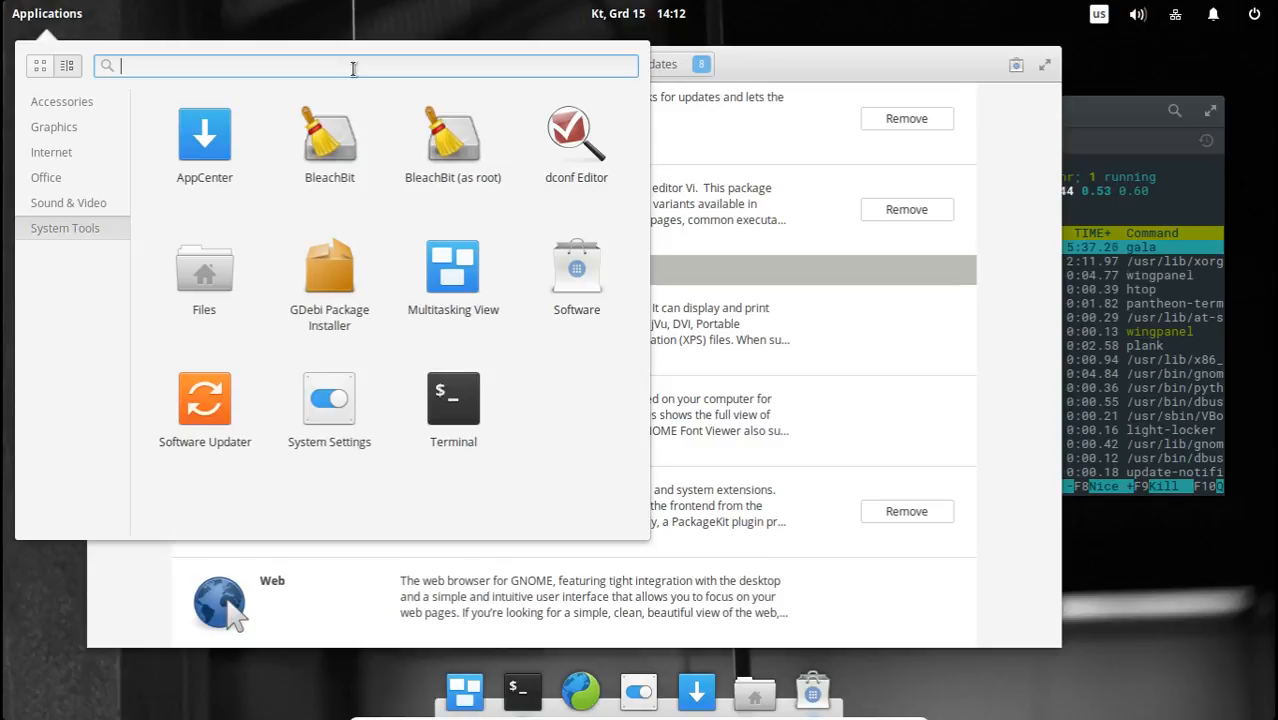
# Run through the applications menu's categories between Accessories and System Tools several times, ending on Accessories.
pyautogui.click(72, 109)
pyautogui.click(70, 127)
pyautogui.click(65, 153)
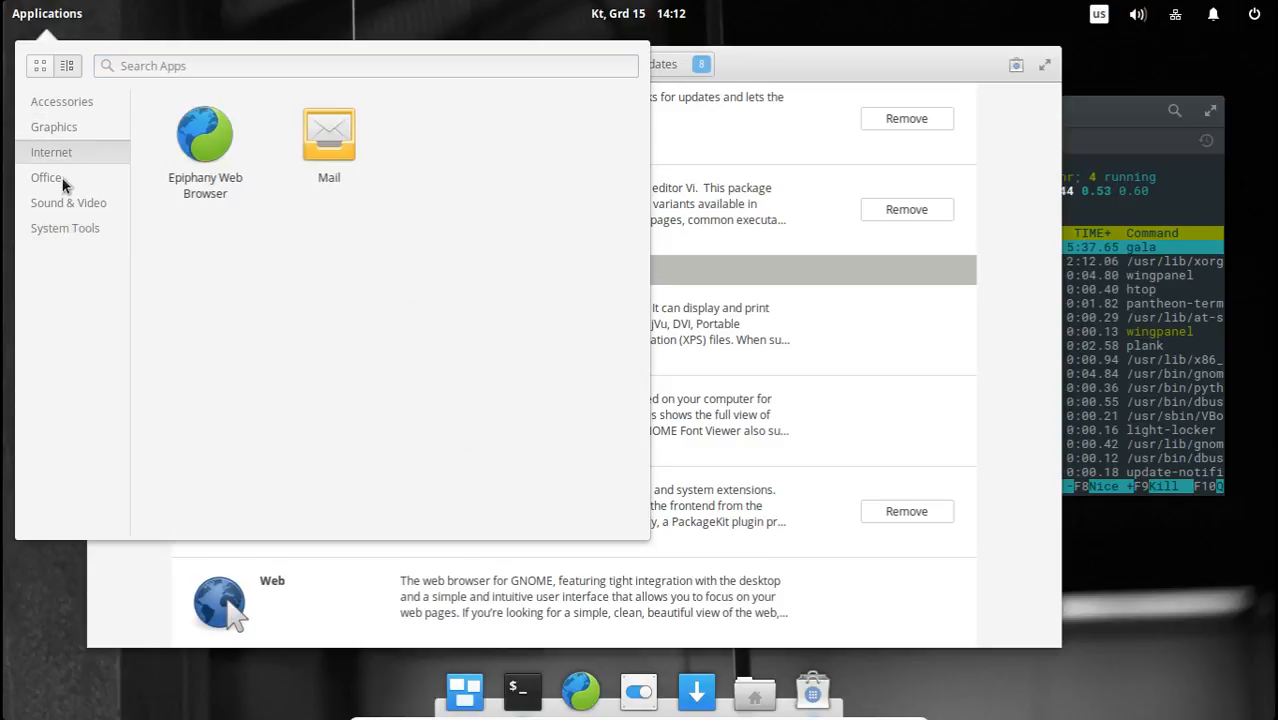
pyautogui.click(66, 203)
pyautogui.click(63, 152)
pyautogui.click(65, 102)
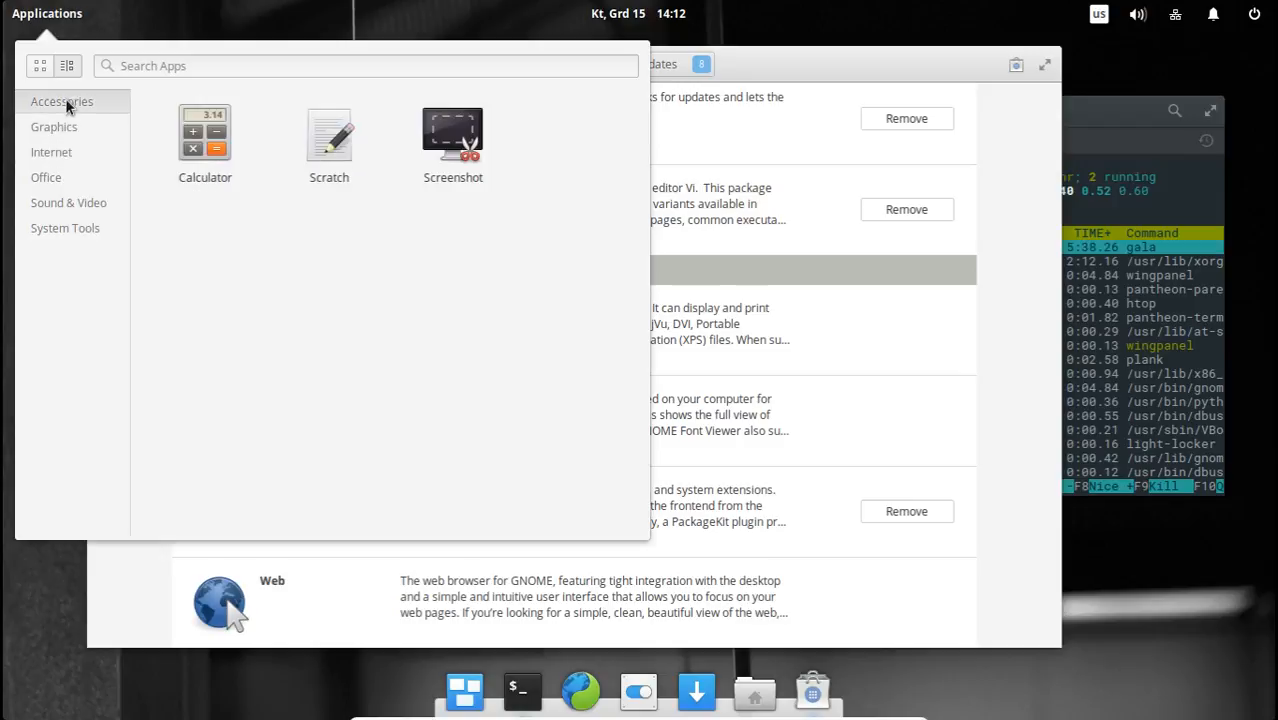
pyautogui.click(68, 127)
pyautogui.click(67, 151)
pyautogui.click(68, 179)
pyautogui.click(74, 225)
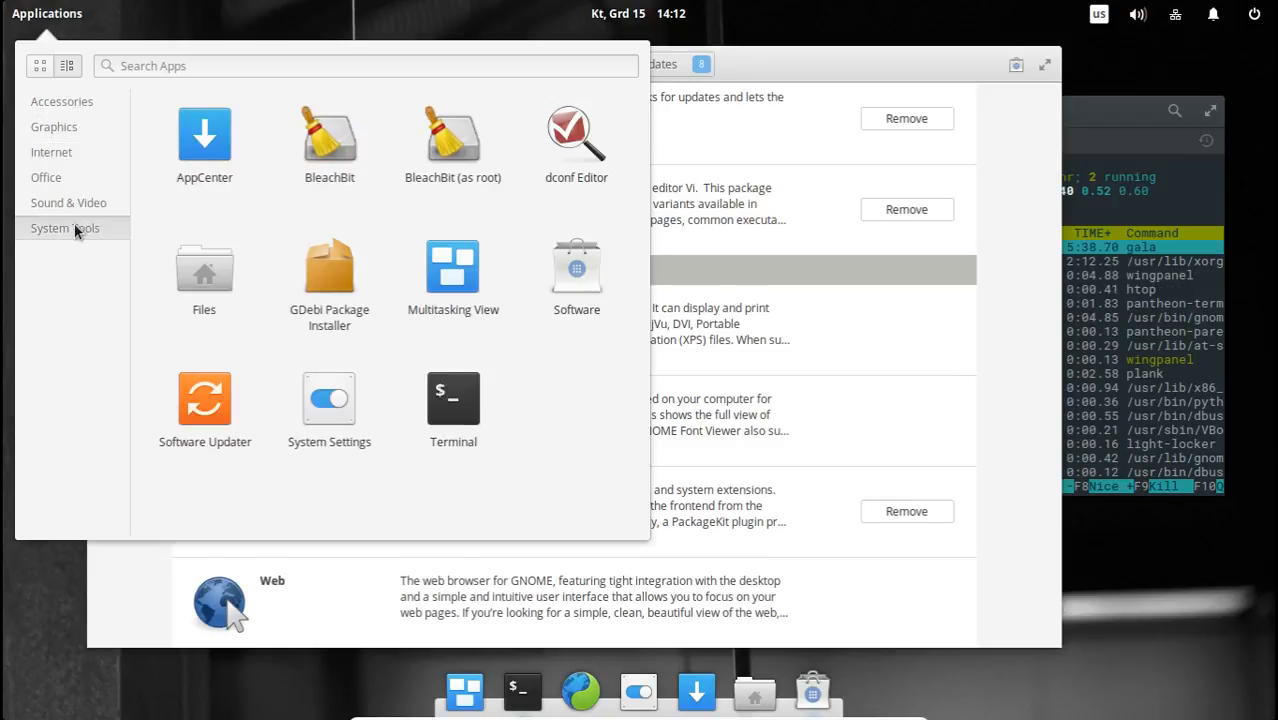
pyautogui.click(68, 203)
pyautogui.click(55, 135)
pyautogui.click(60, 102)
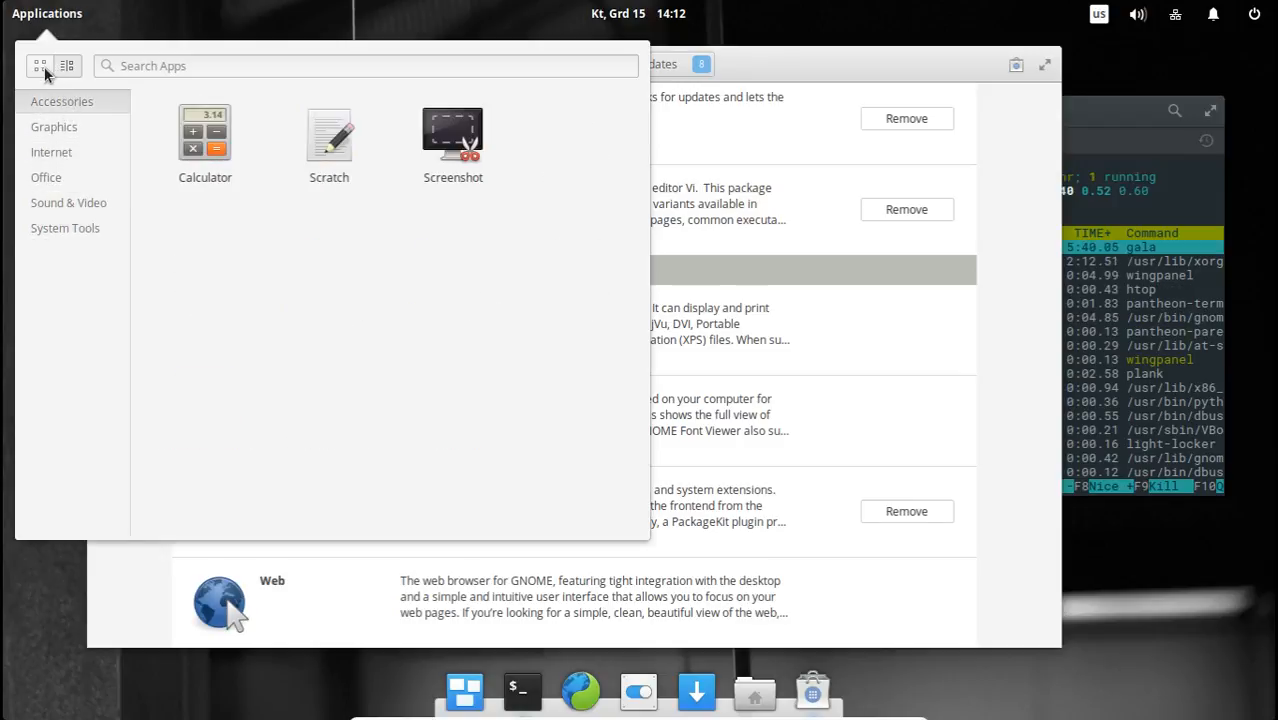
# Switch the applications menu to grid view and flip to its second page and back.
pyautogui.click(42, 66)
pyautogui.scroll(-1, 490, 228)
pyautogui.scroll(1, 513, 305)
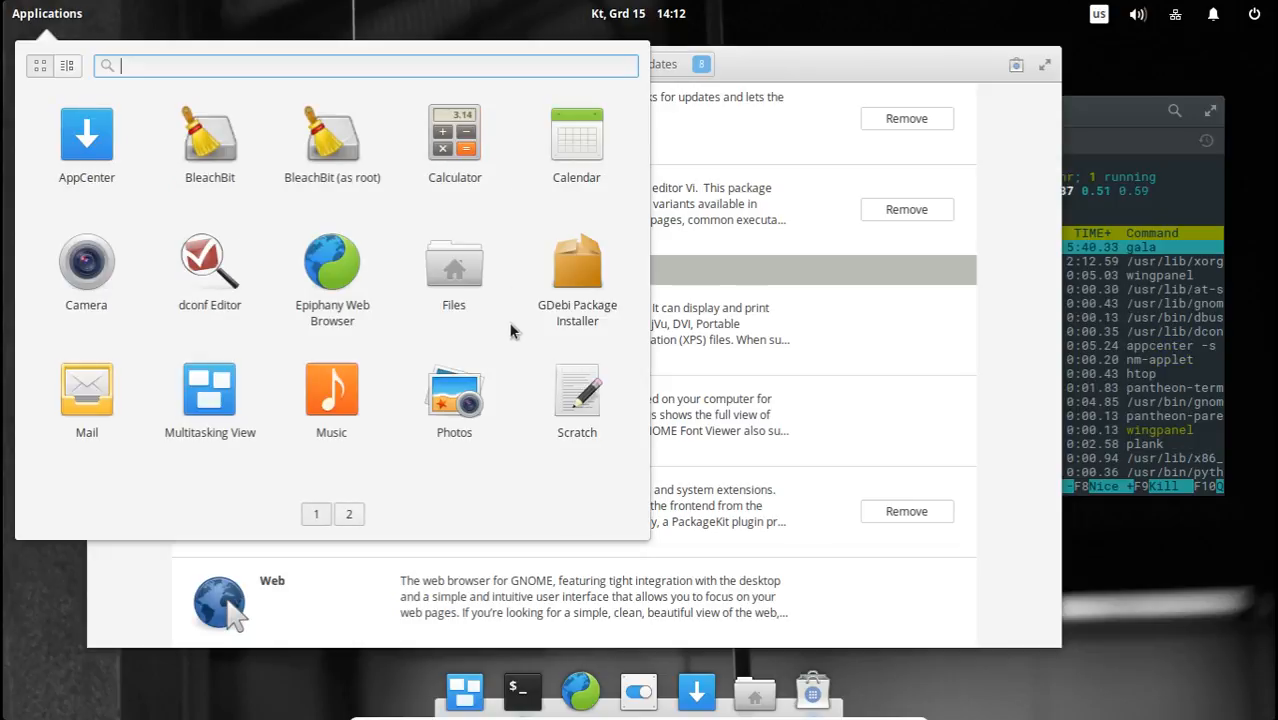
# Close the applications menu and show the available updates in Software.
pyautogui.click(993, 350)
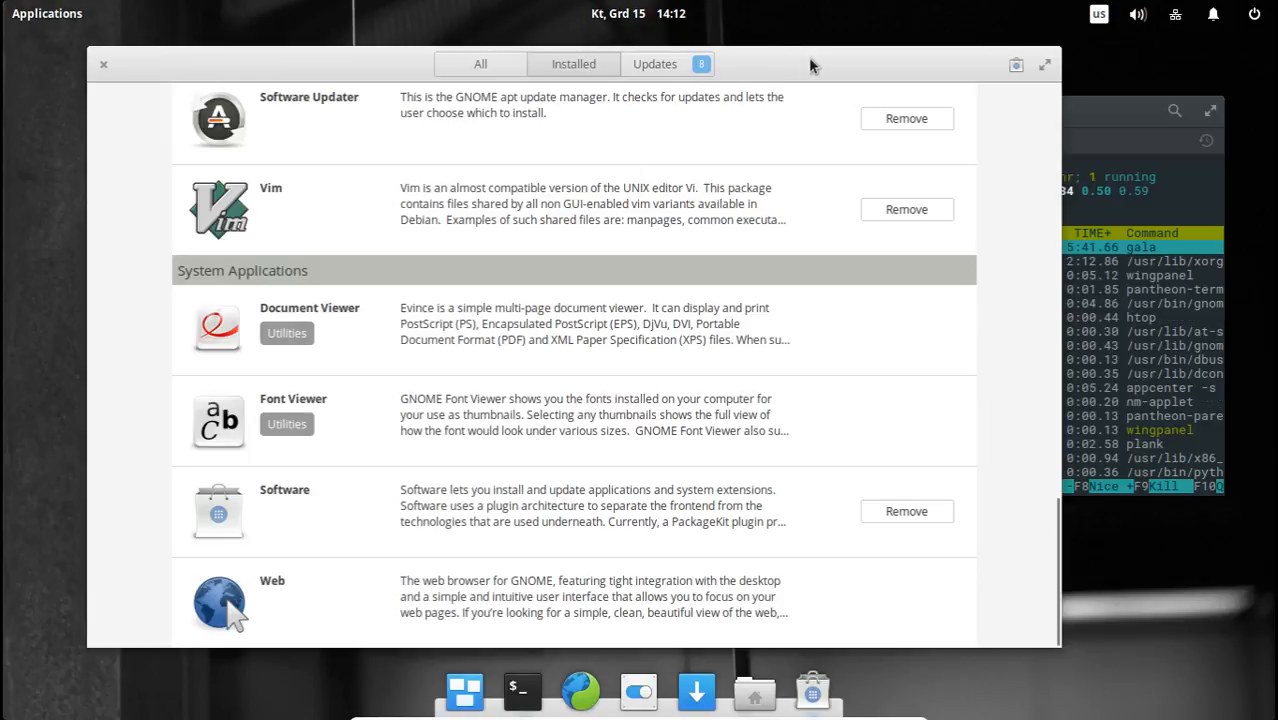
pyautogui.click(657, 64)
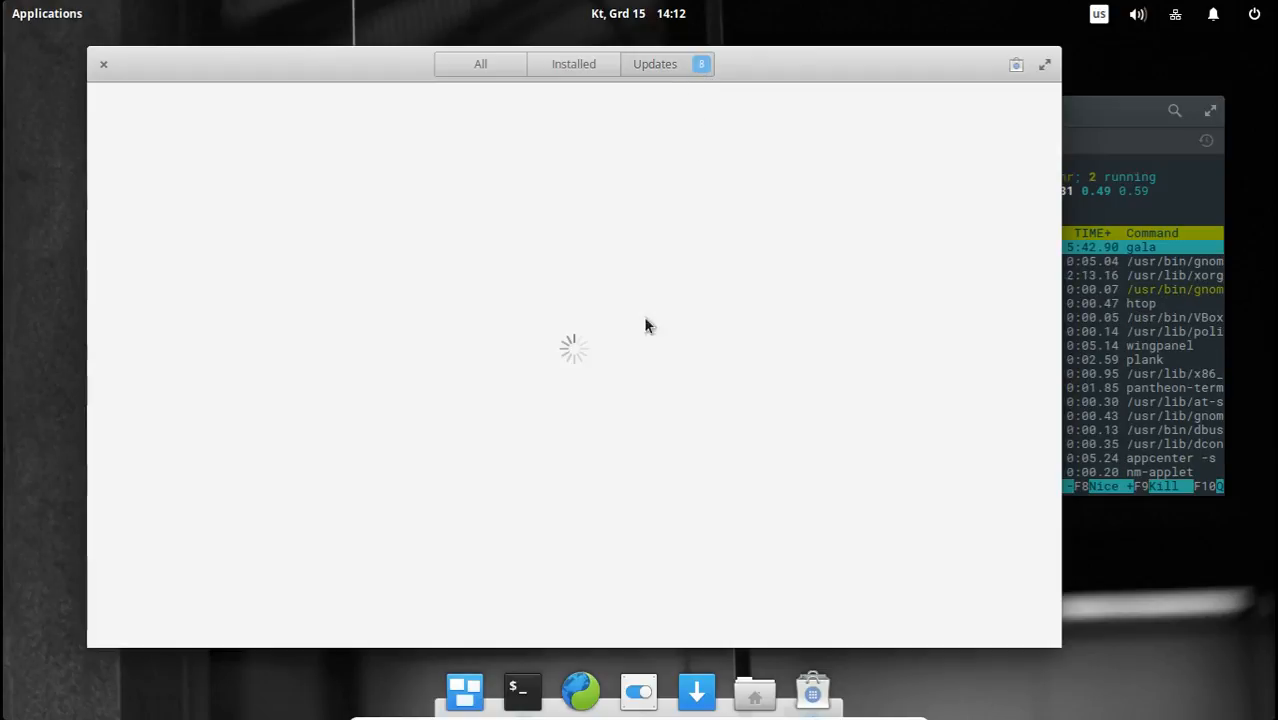
# Launch AppCenter, maximize its window, and restore it to its normal size.
pyautogui.click(697, 690)
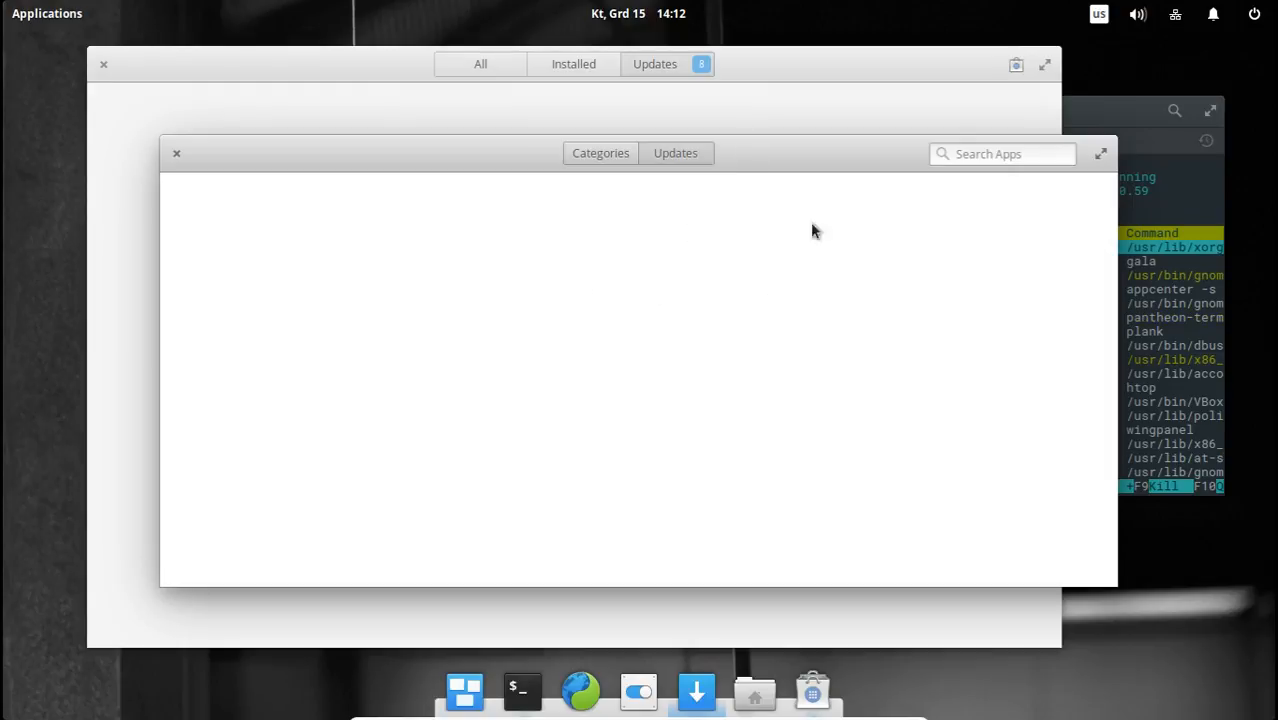
pyautogui.doubleClick(765, 155)
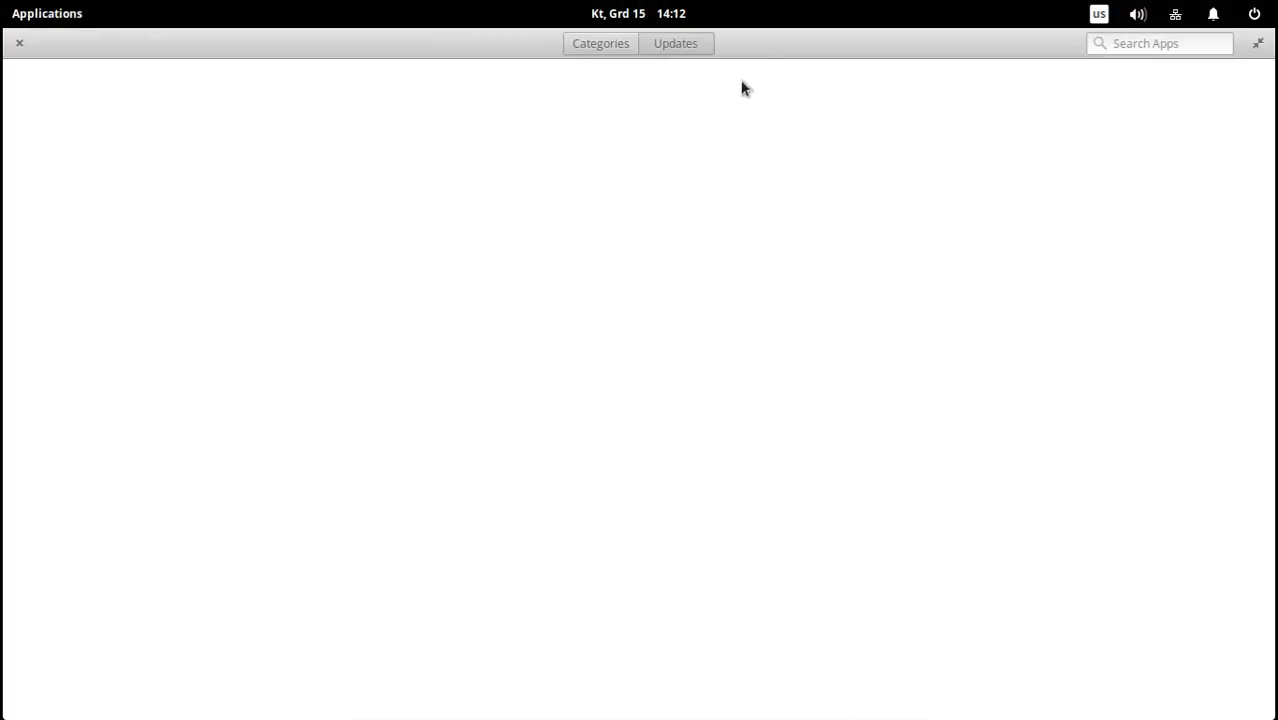
pyautogui.doubleClick(759, 48)
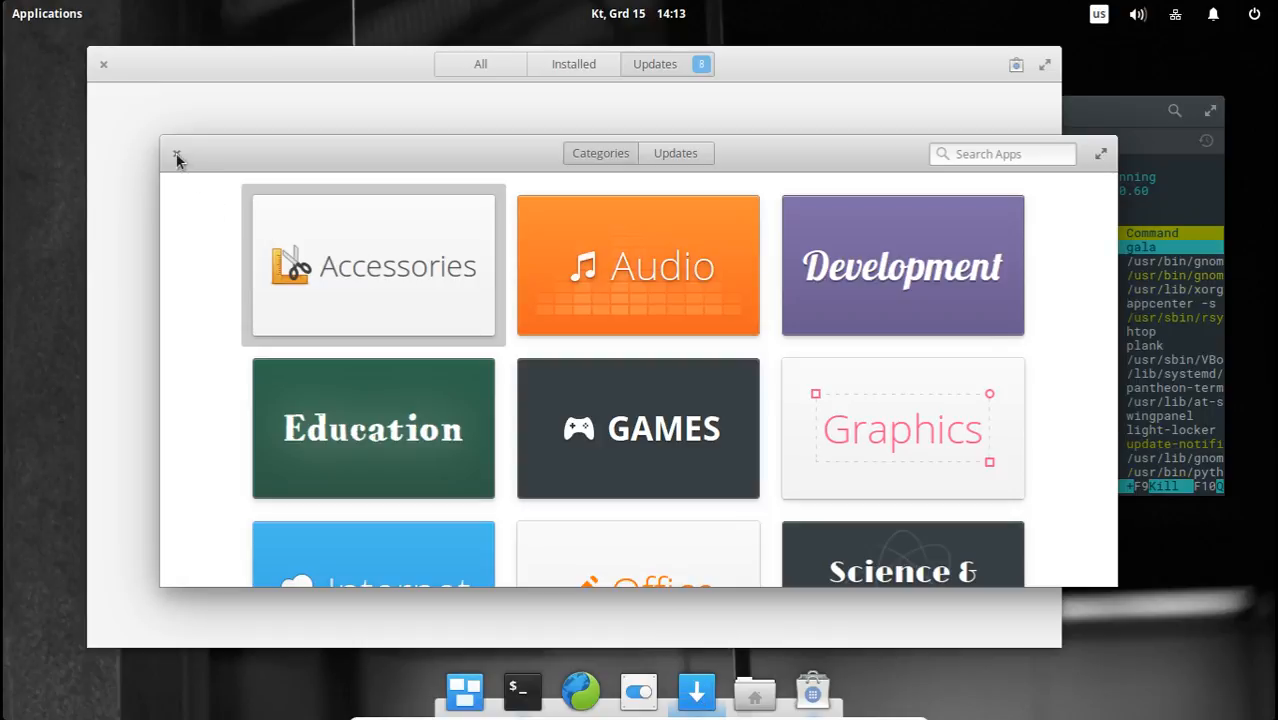
# Browse AppCenter's application categories from Accessories down to Video and back, and close its window.
pyautogui.scroll(-5, 345, 383)
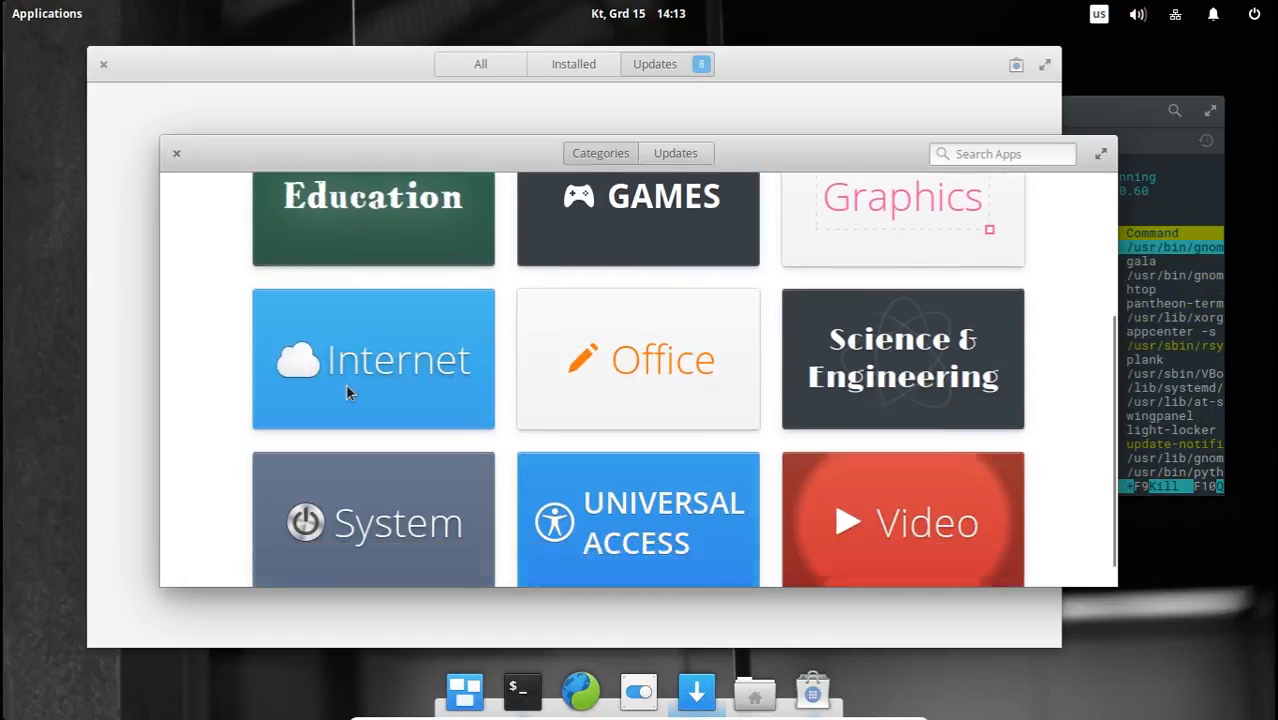
pyautogui.scroll(3, 367, 417)
pyautogui.scroll(2, 368, 417)
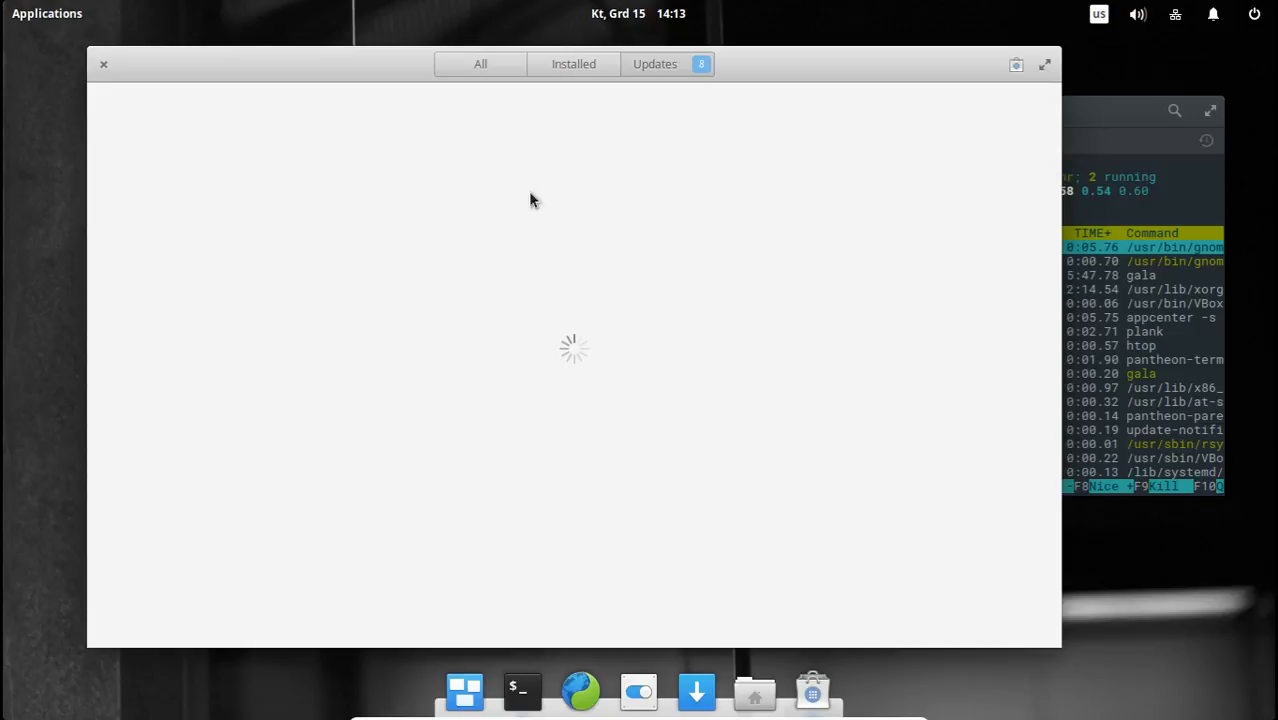
# Show all applications in Software, look over the editor's picks, recommendations and categories, and close the window.
pyautogui.click(474, 61)
pyautogui.scroll(-5, 640, 320)
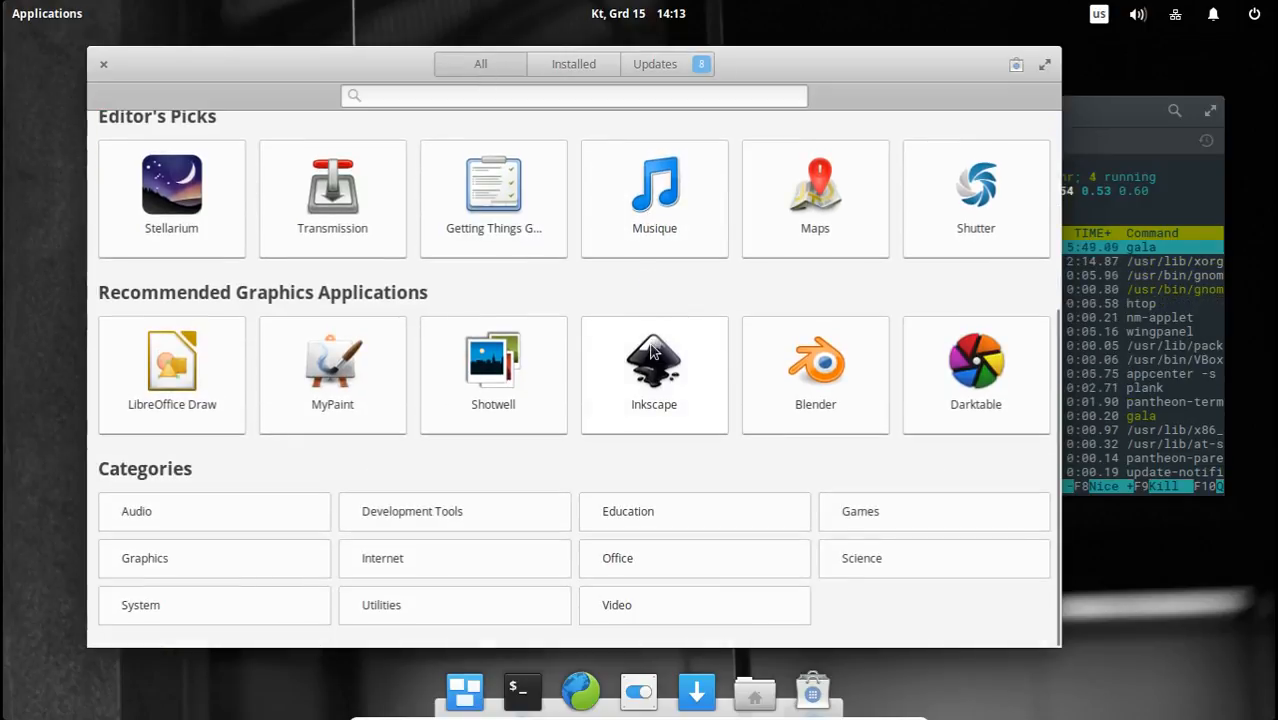
pyautogui.scroll(5, 651, 352)
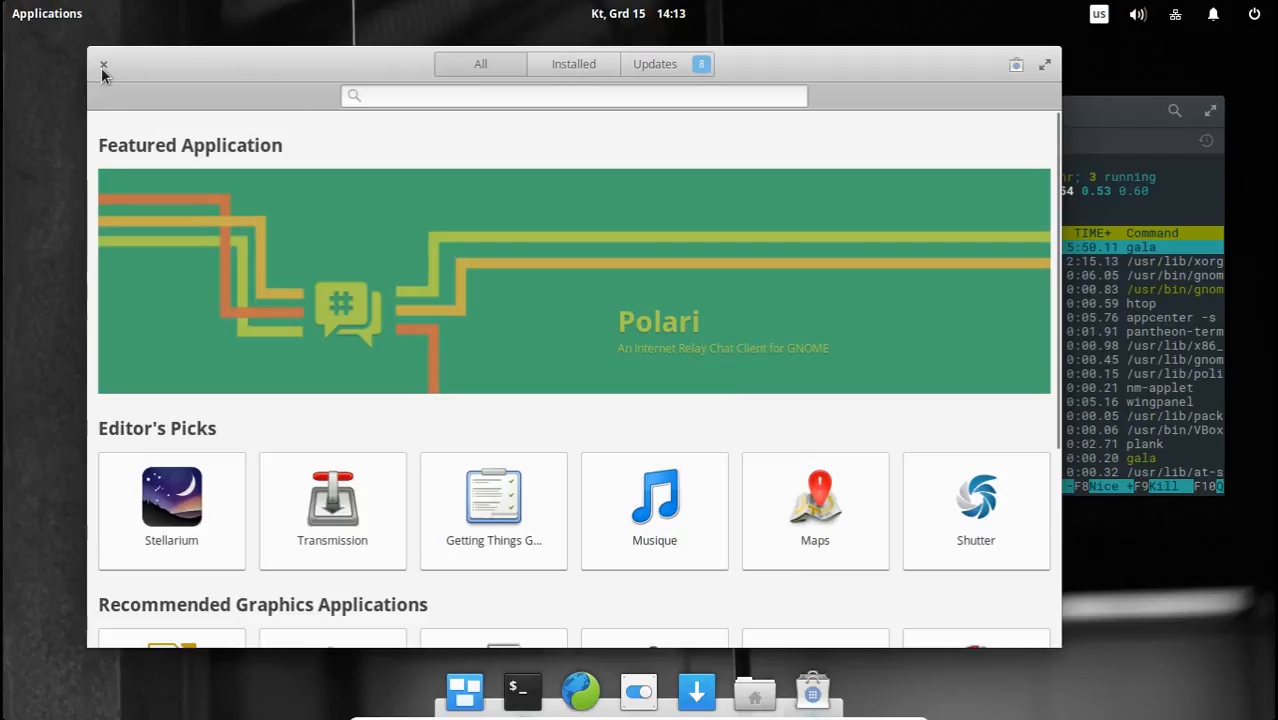
pyautogui.click(103, 65)
# Open the applications menu, view its second page, return to the first page, and close the menu.
pyautogui.click(28, 14)
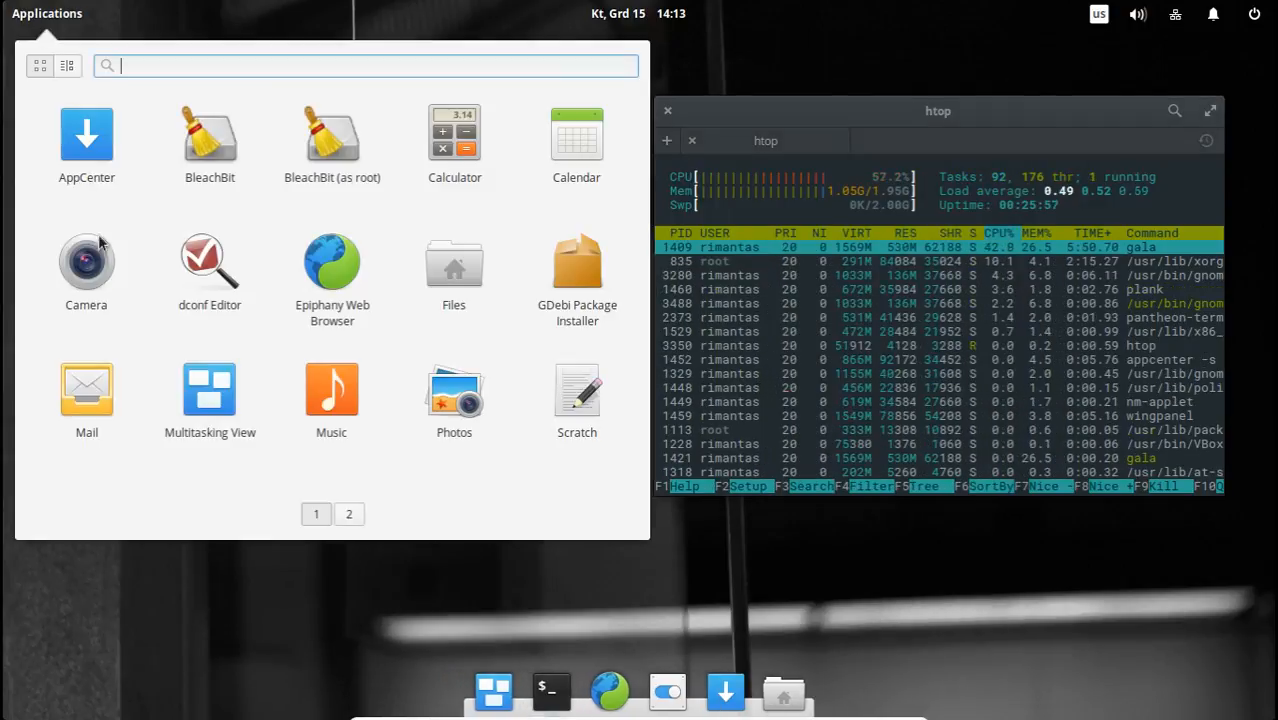
pyautogui.click(349, 515)
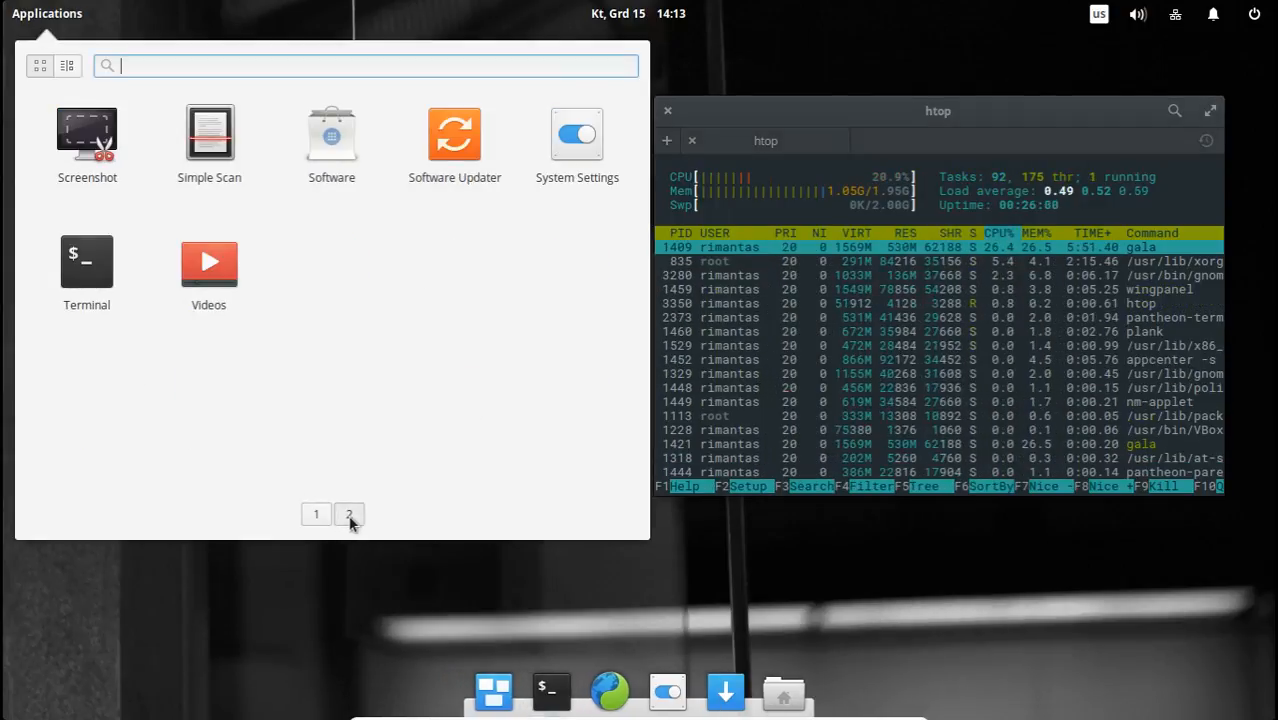
pyautogui.click(318, 515)
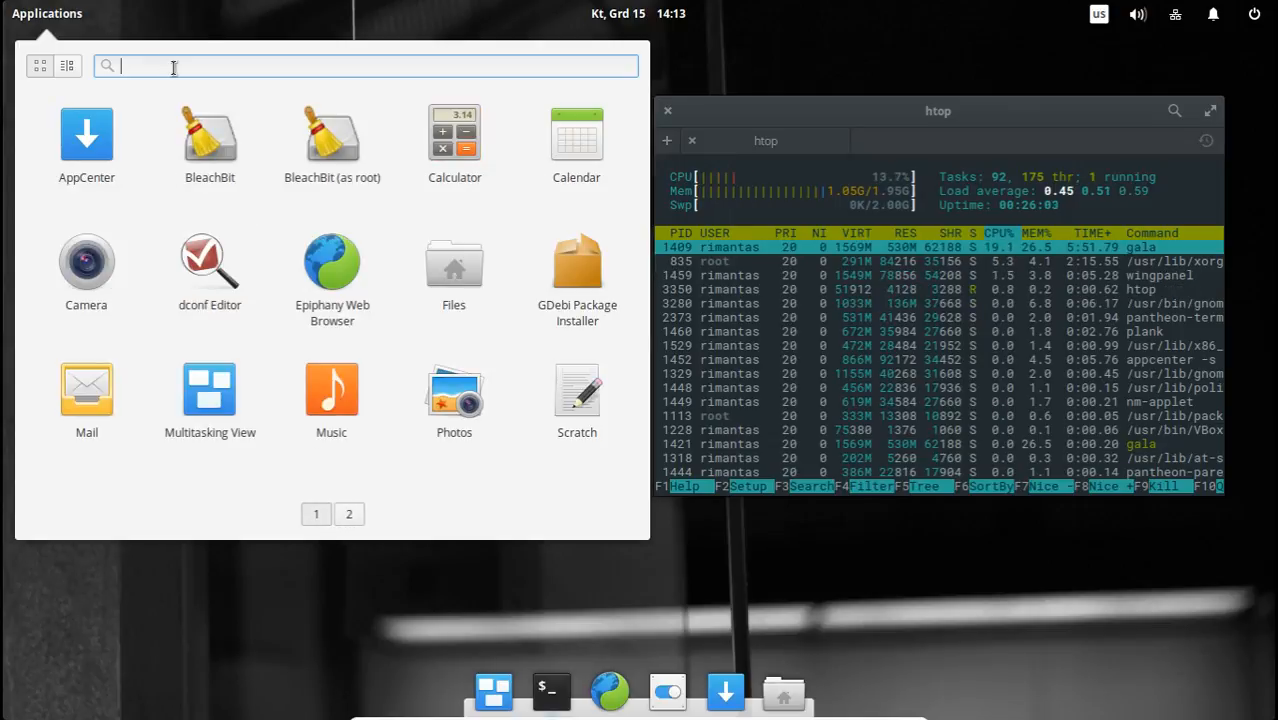
pyautogui.click(761, 56)
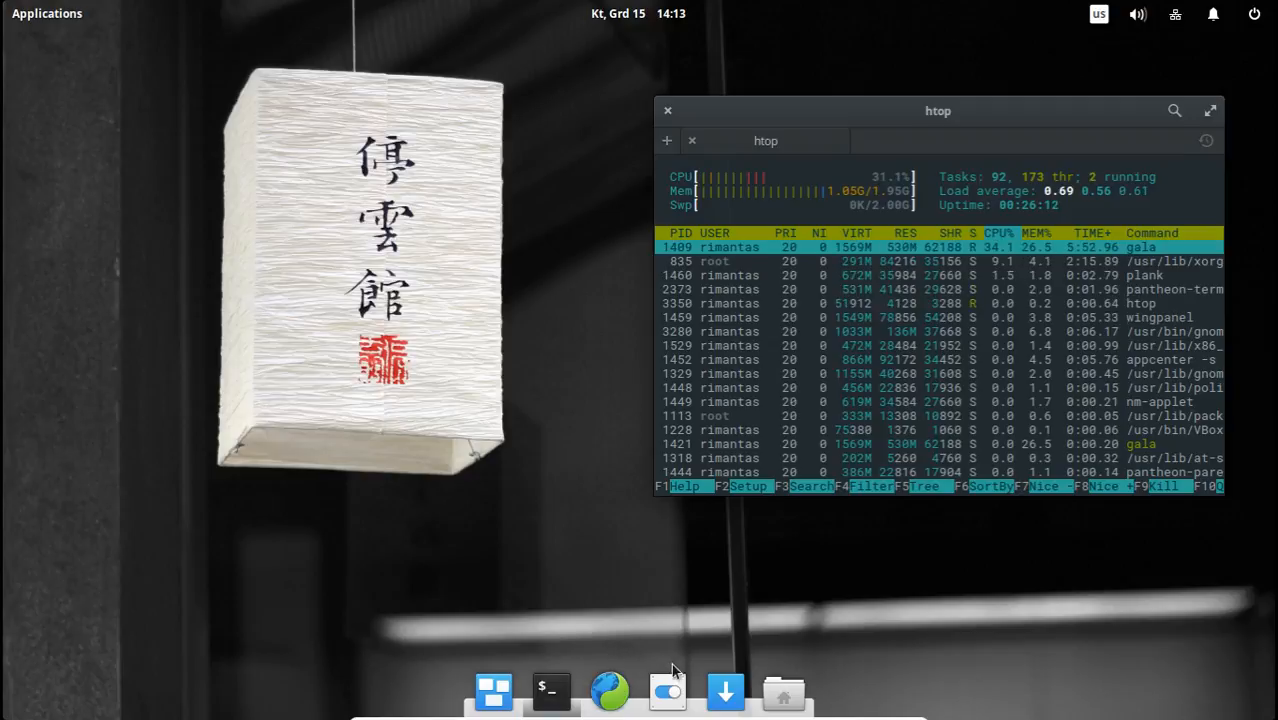
# Open the Files window on the Home folder, move it around the desktop, and close it.
pyautogui.click(783, 690)
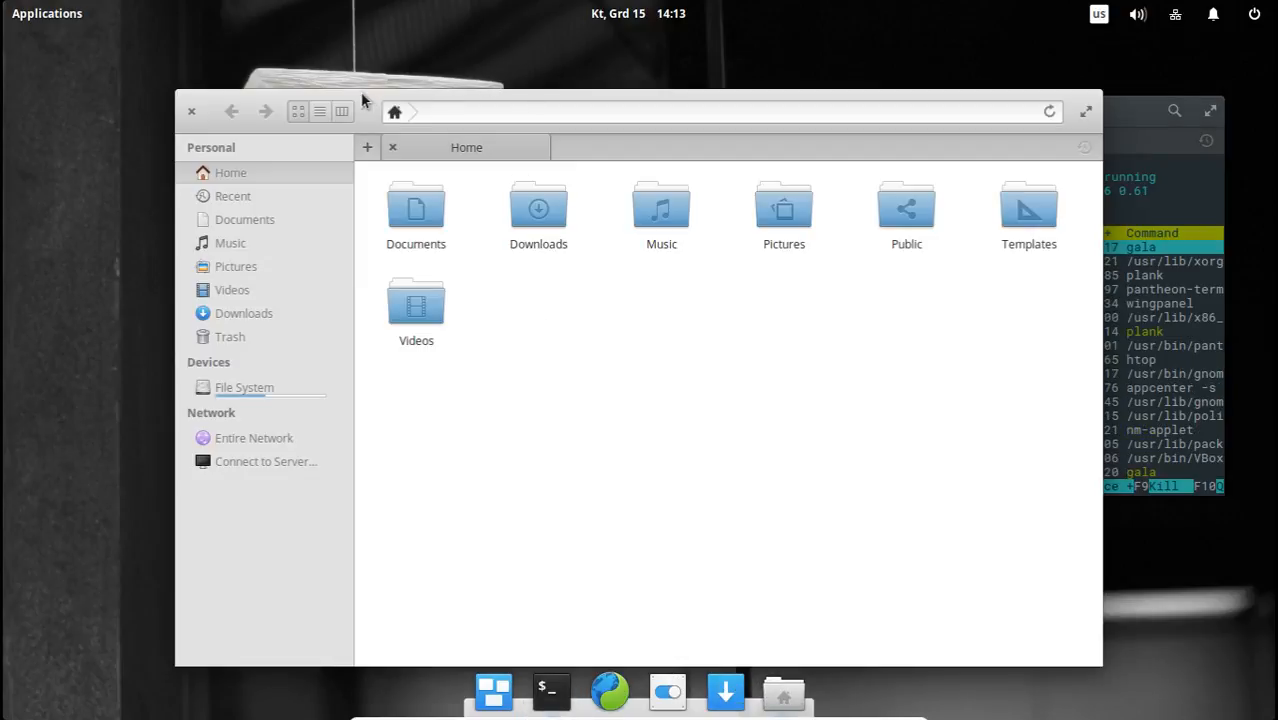
pyautogui.moveTo(362, 100); pyautogui.dragTo(391, 77)
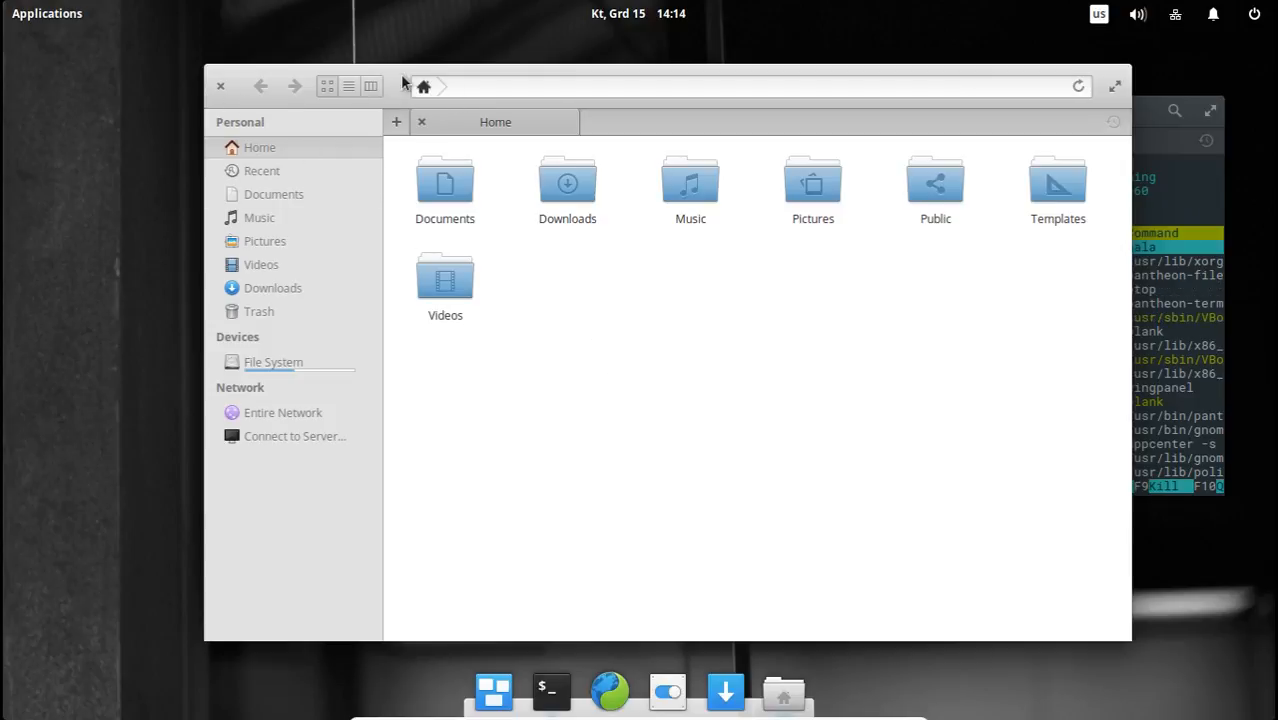
pyautogui.moveTo(402, 83); pyautogui.dragTo(322, 61)
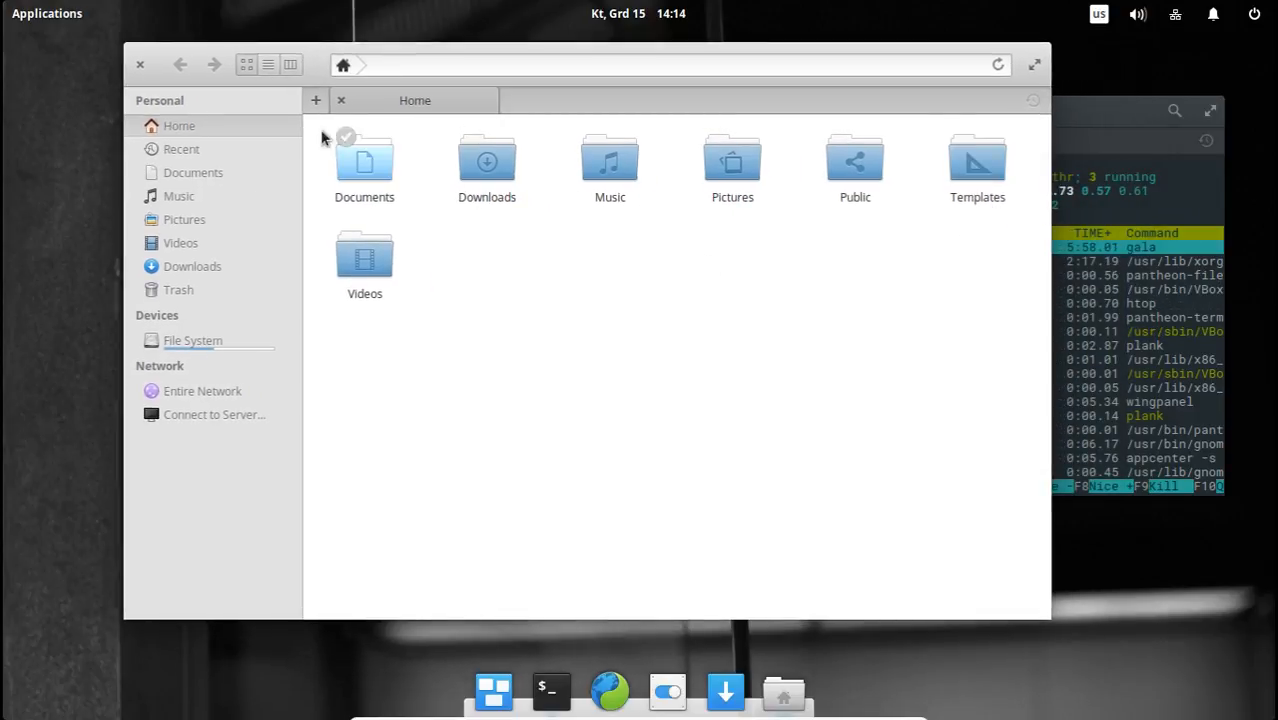
pyautogui.click(144, 66)
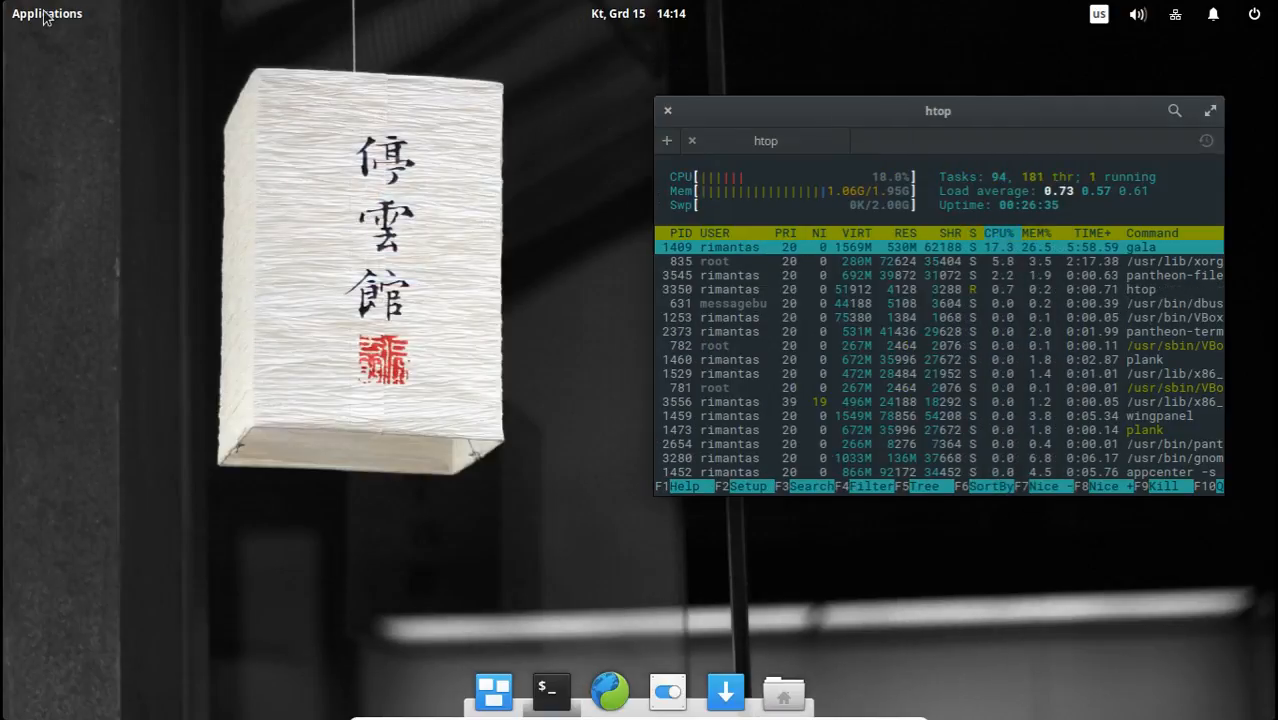
# Launch Software Updater from the second page of the applications menu and open its settings.
pyautogui.click(45, 15)
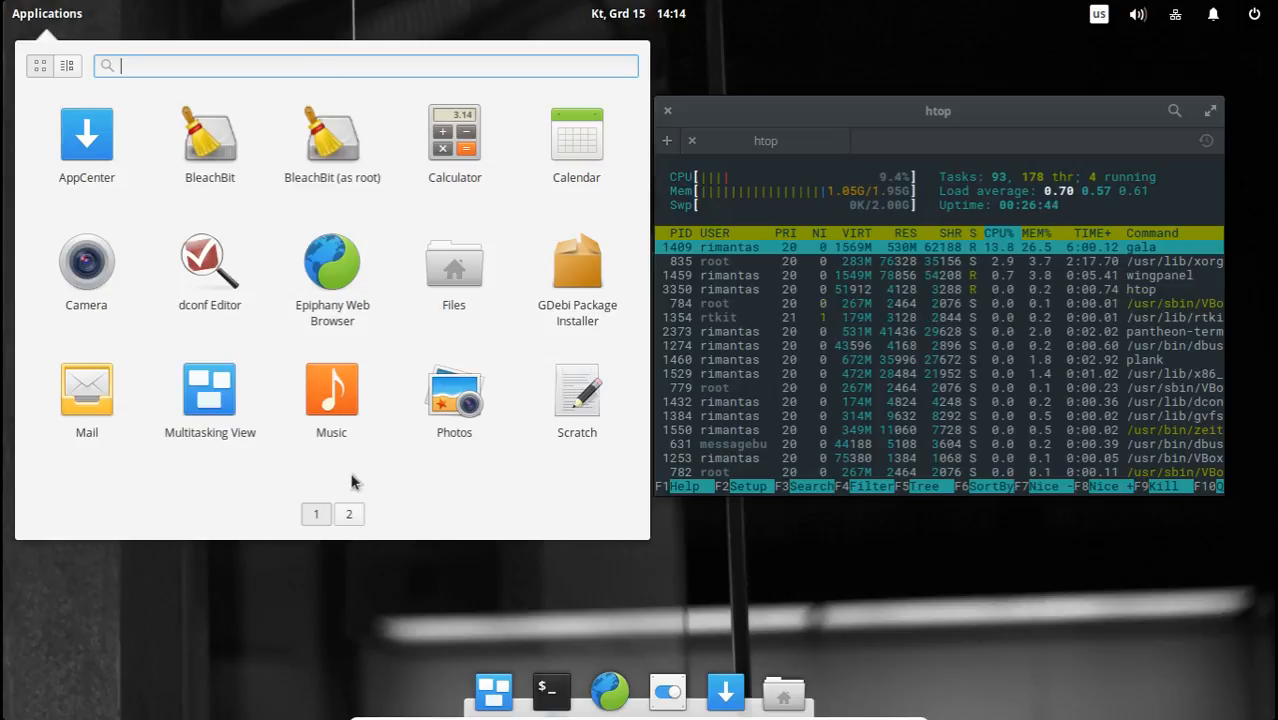
pyautogui.click(349, 514)
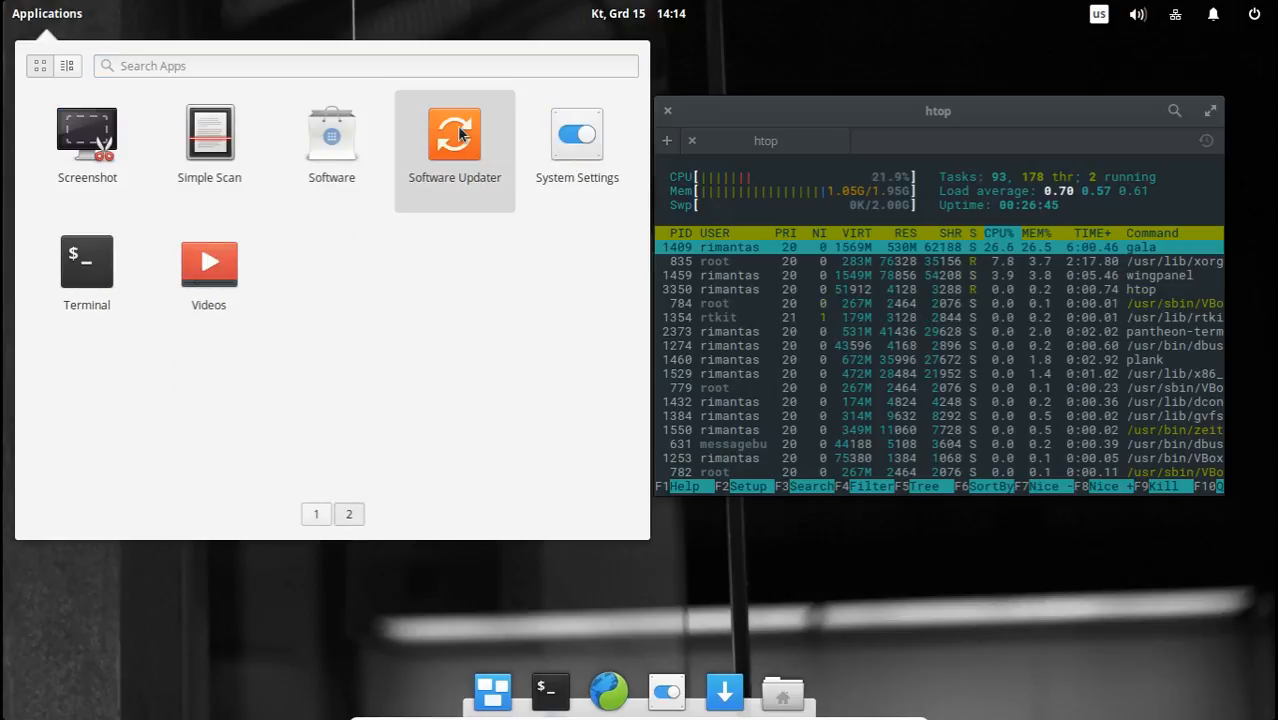
pyautogui.click(457, 128)
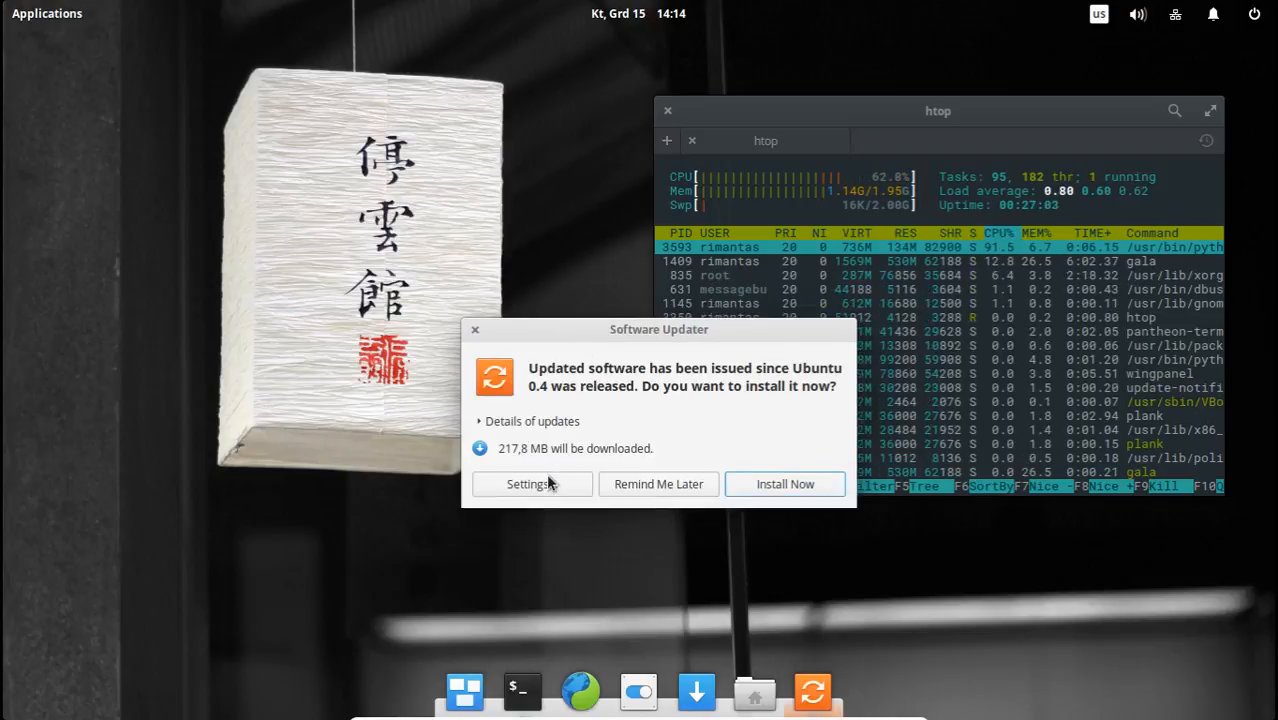
pyautogui.click(548, 486)
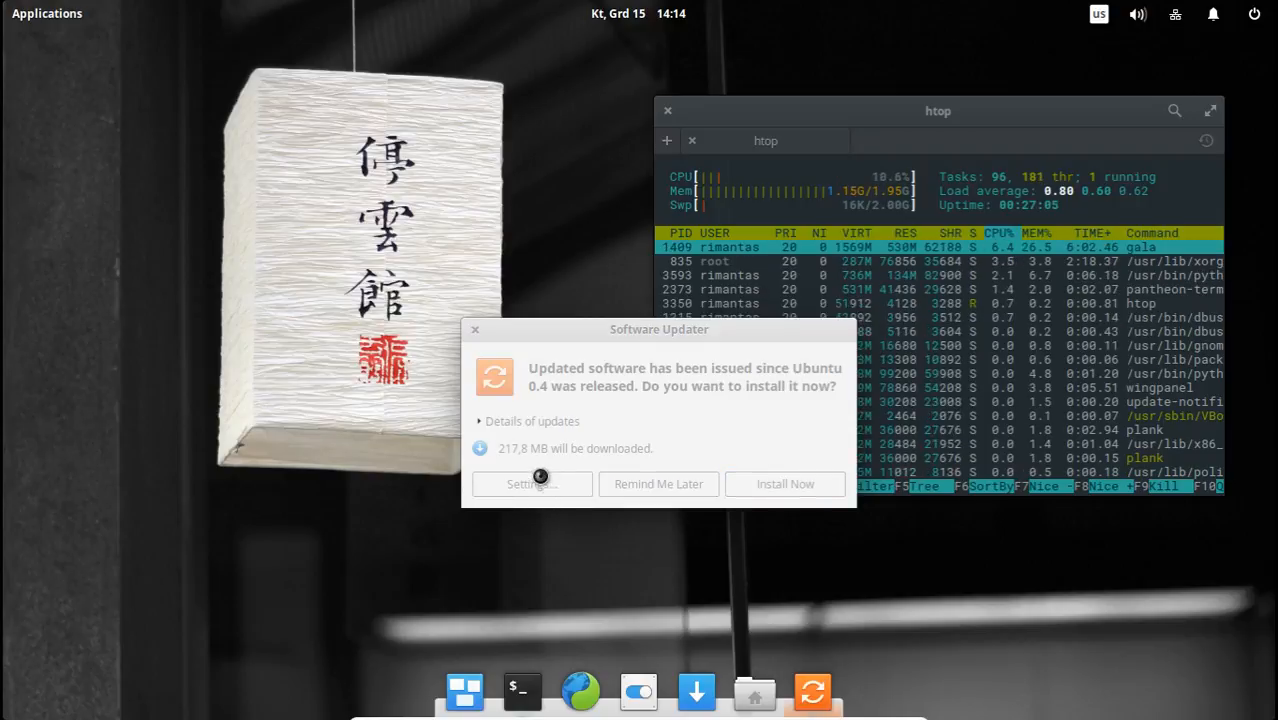
# Go through the Software & Updates sections from Ubuntu Software to Developer Options.
pyautogui.moveTo(471, 206)
pyautogui.mouseDown()
pyautogui.moveTo(490, 204)
pyautogui.moveTo(221, 188)
pyautogui.moveTo(455, 210)
pyautogui.moveTo(449, 219)
pyautogui.mouseUp()
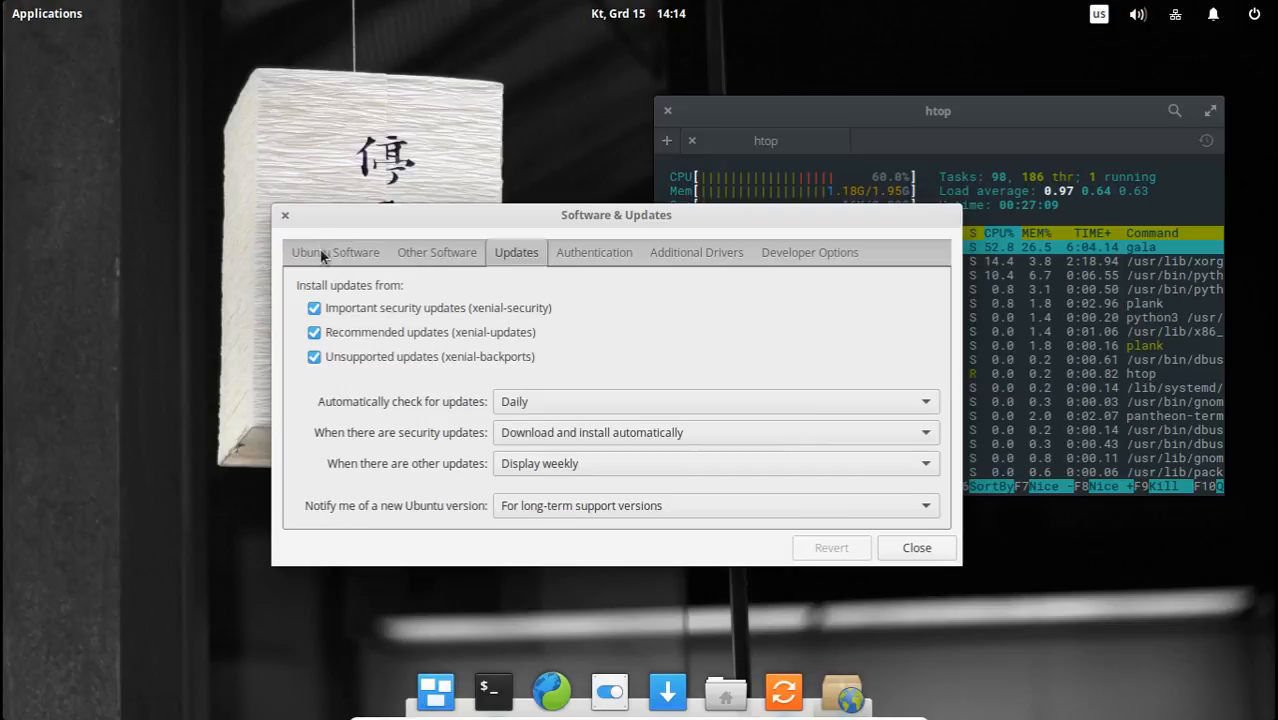
pyautogui.click(320, 248)
pyautogui.click(434, 250)
pyautogui.click(492, 251)
pyautogui.click(573, 255)
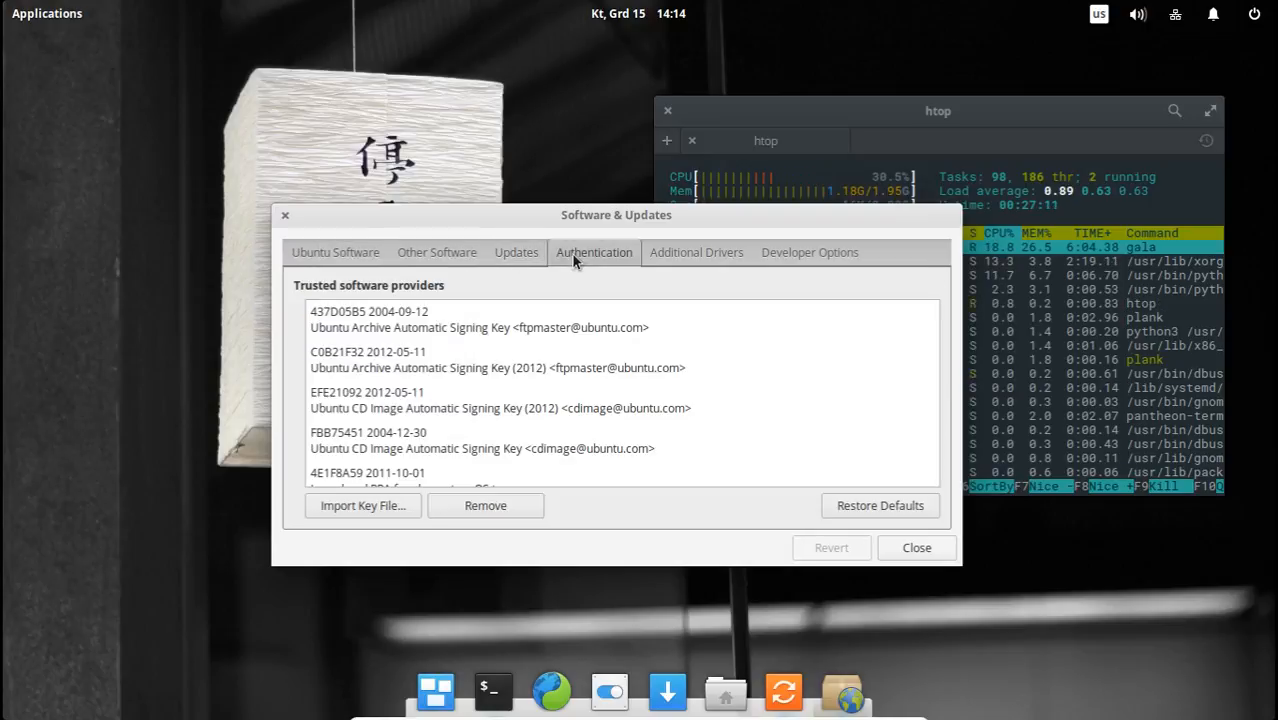
pyautogui.click(660, 253)
pyautogui.click(807, 253)
# Open Files in front of the htop terminal and spread its window and the Software & Updates window apart.
pyautogui.click(805, 141)
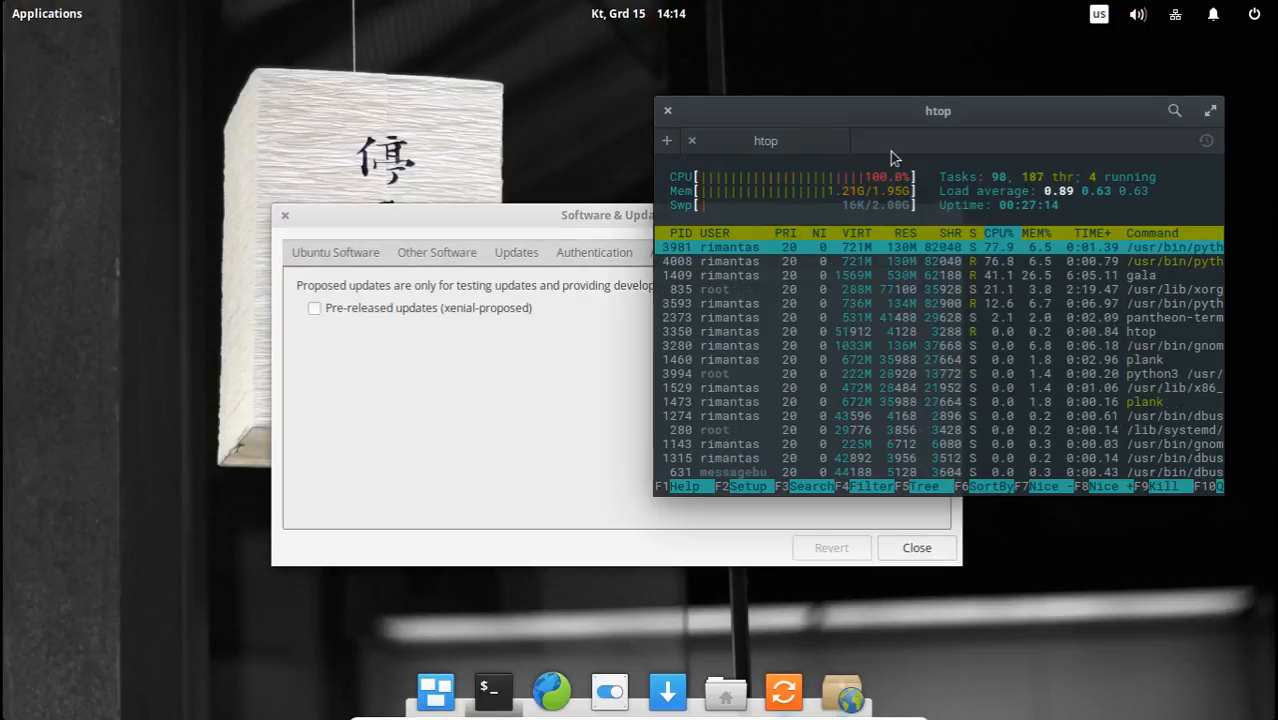
pyautogui.click(724, 692)
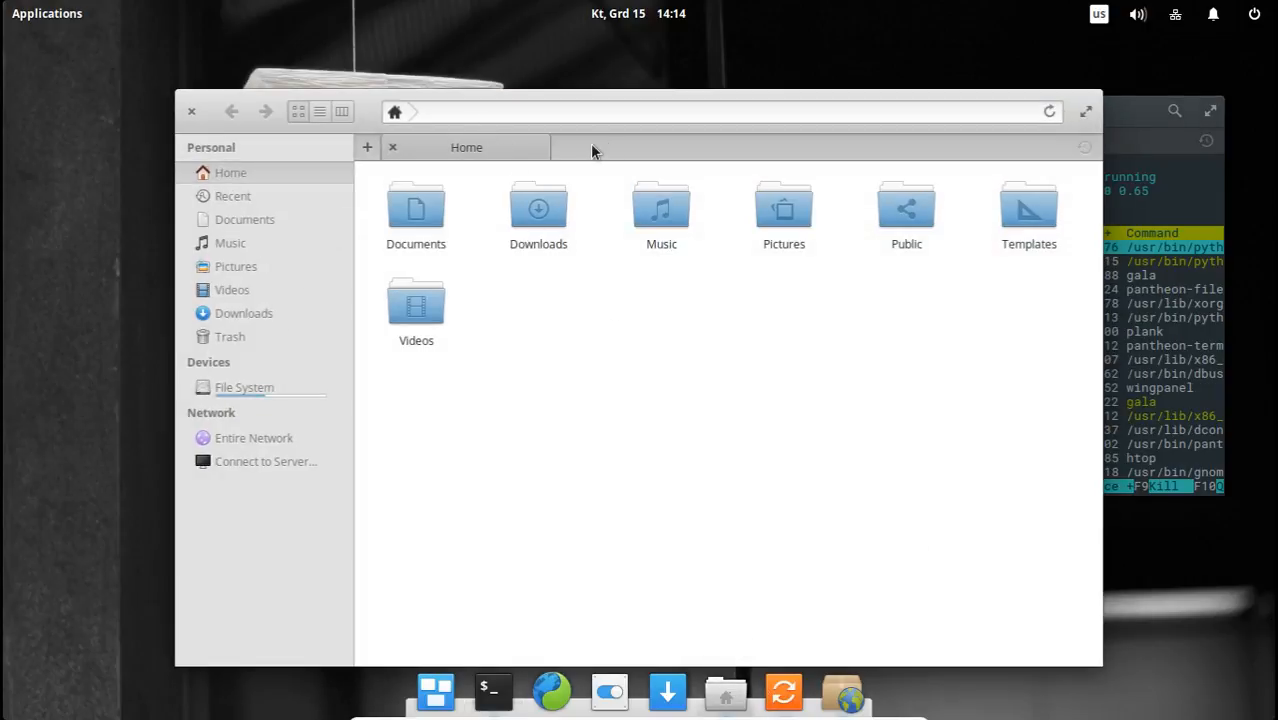
pyautogui.moveTo(485, 108); pyautogui.dragTo(657, 110)
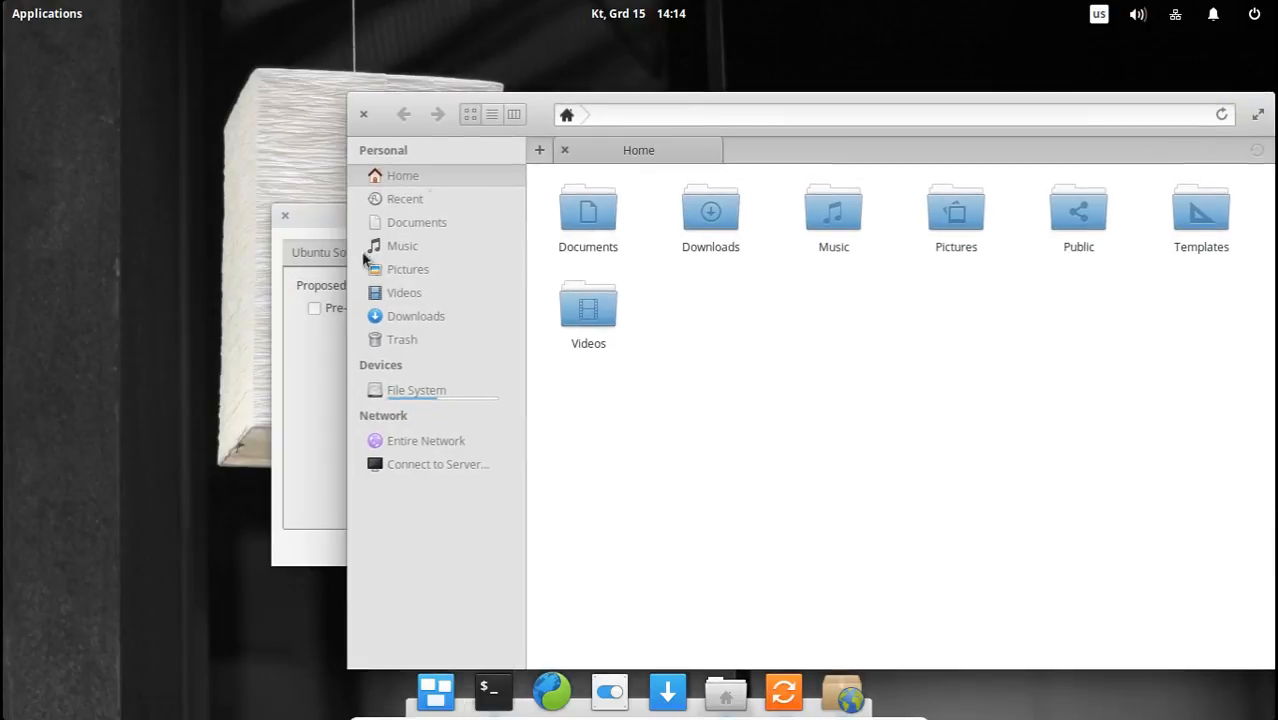
pyautogui.click(320, 380)
pyautogui.moveTo(390, 207); pyautogui.dragTo(209, 115)
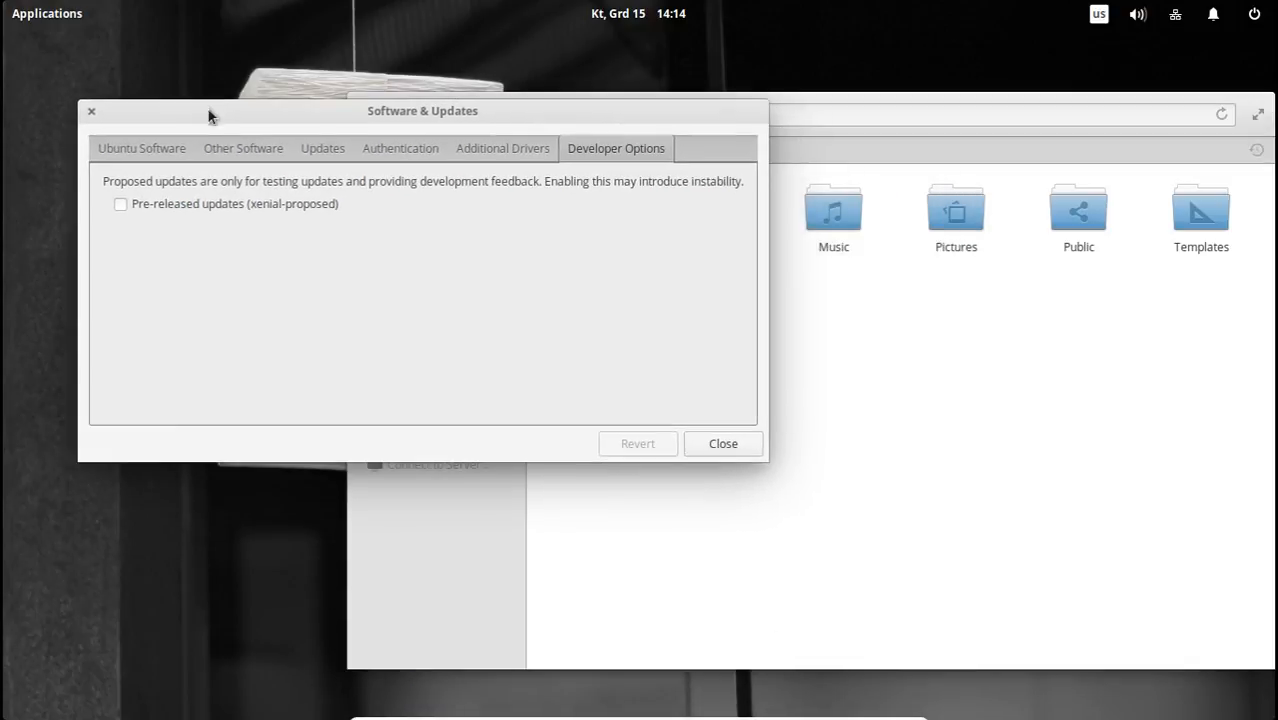
# Revisit the Authentication, Other Software, Updates, Additional Drivers and Developer Options sections of Software & Updates.
pyautogui.click(497, 149)
pyautogui.click(422, 150)
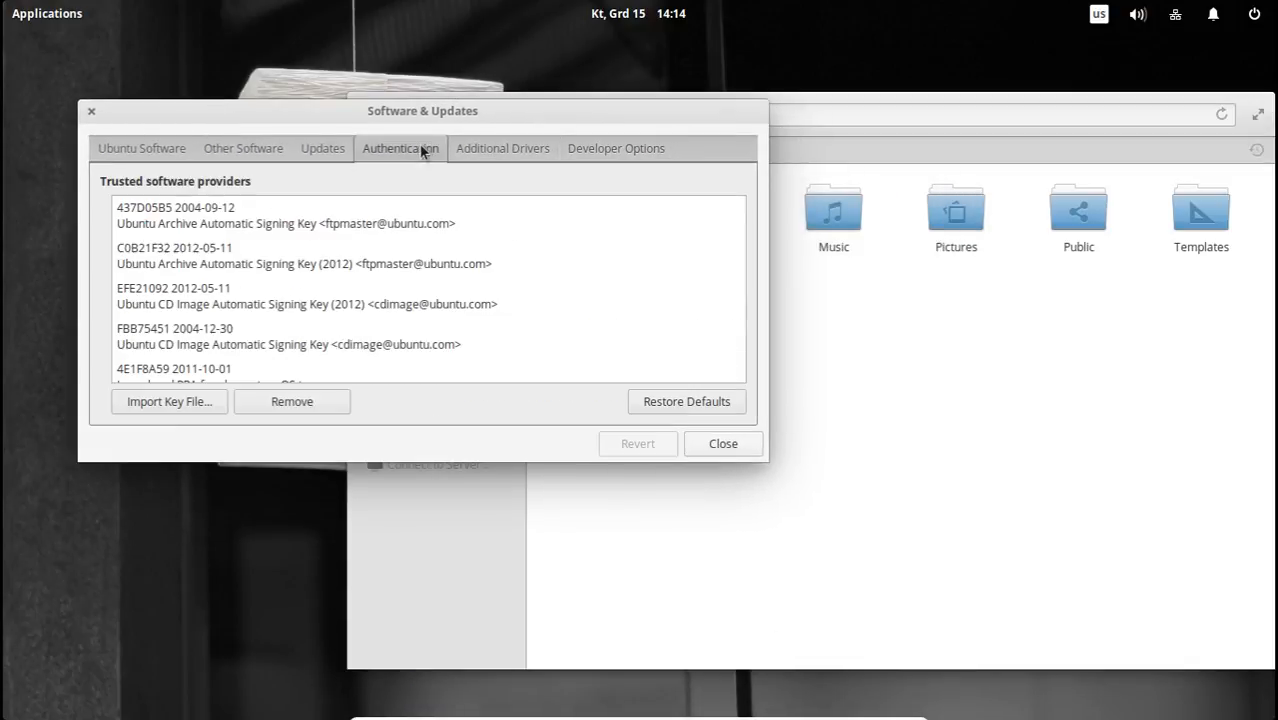
pyautogui.click(245, 148)
pyautogui.click(323, 148)
pyautogui.click(502, 148)
pyautogui.click(617, 146)
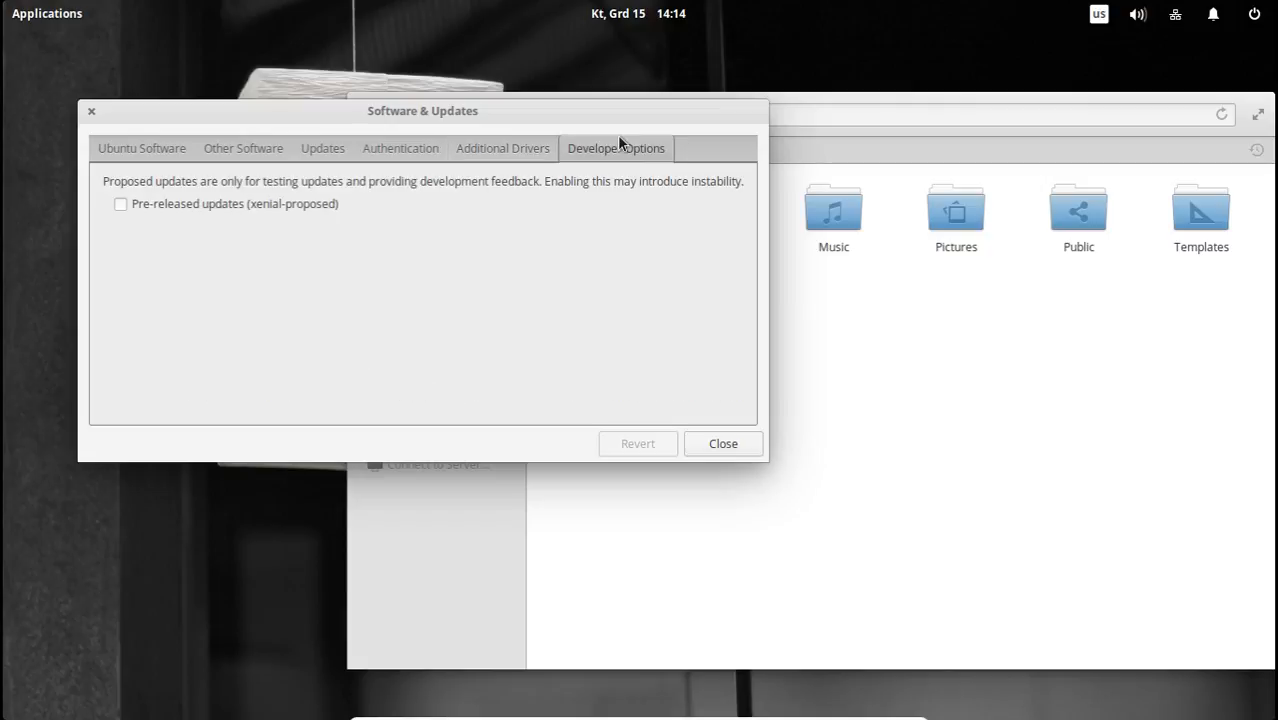
# Move the Software & Updates window lower and view its Ubuntu Software and Other Software sections.
pyautogui.moveTo(400, 114); pyautogui.dragTo(405, 193)
pyautogui.click(172, 229)
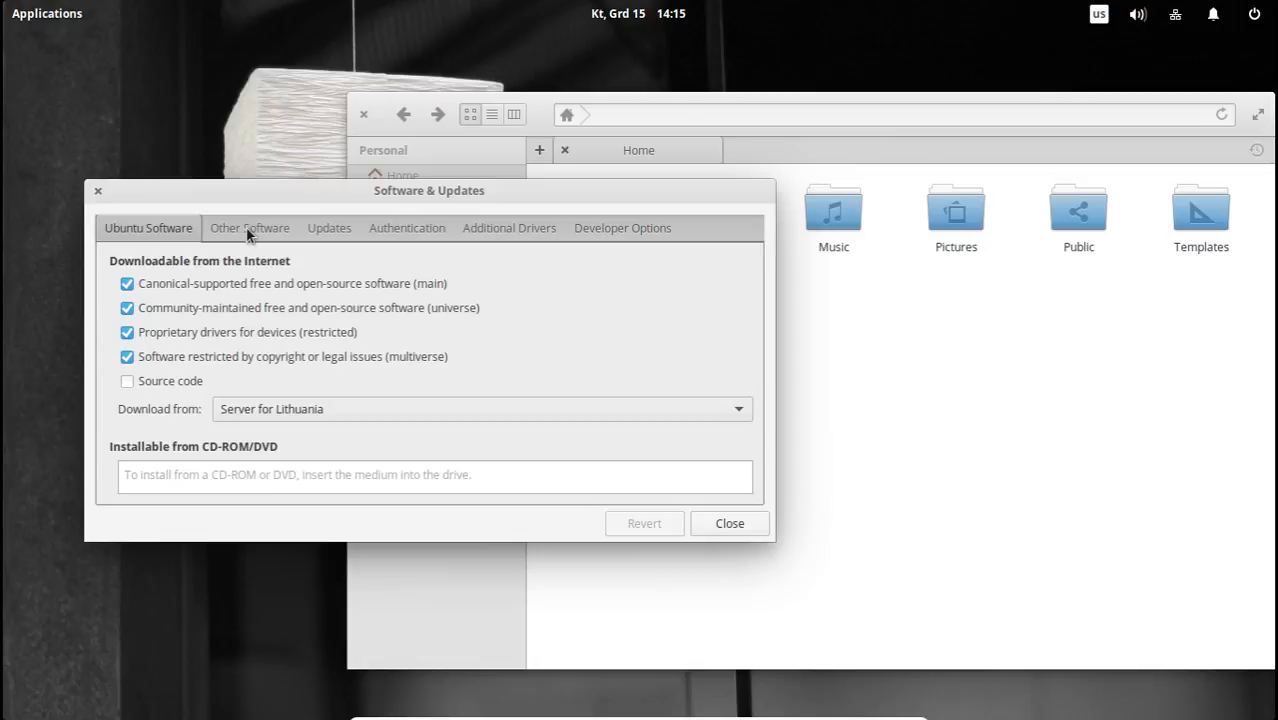
pyautogui.click(249, 231)
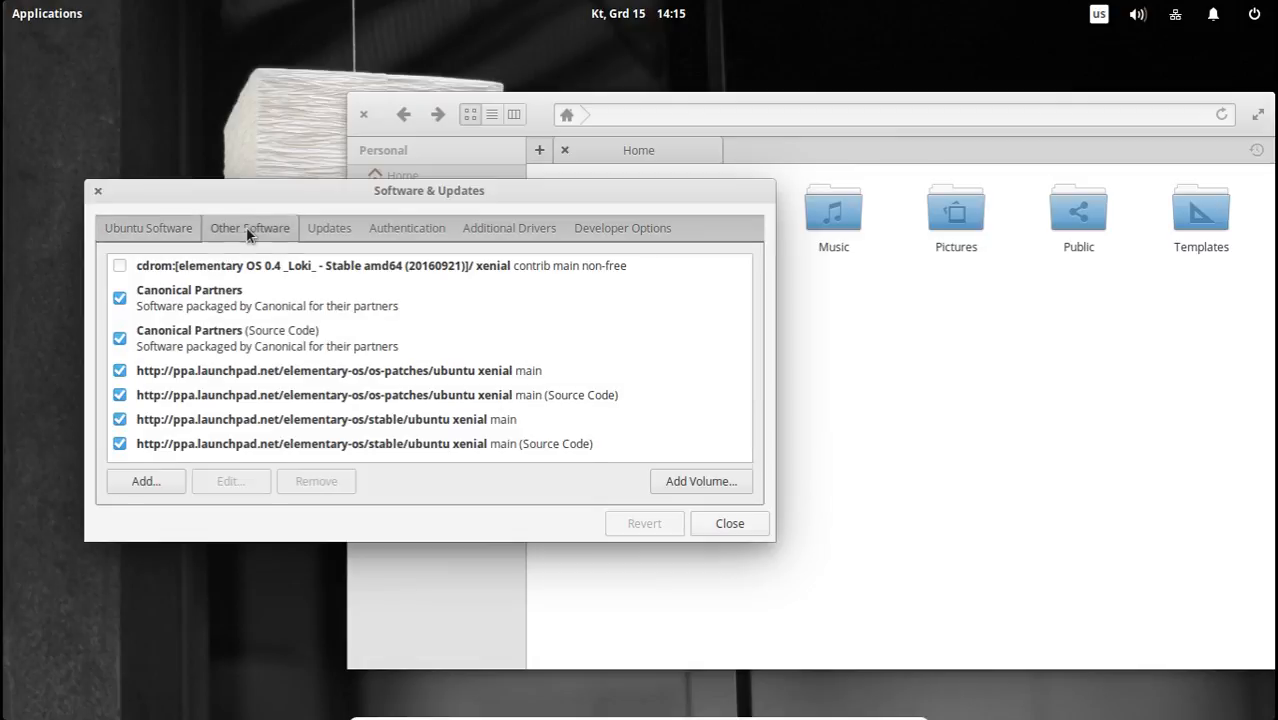
# Bring Files forward, then return to Software & Updates and show its Updates section while repositioning the window.
pyautogui.click(874, 345)
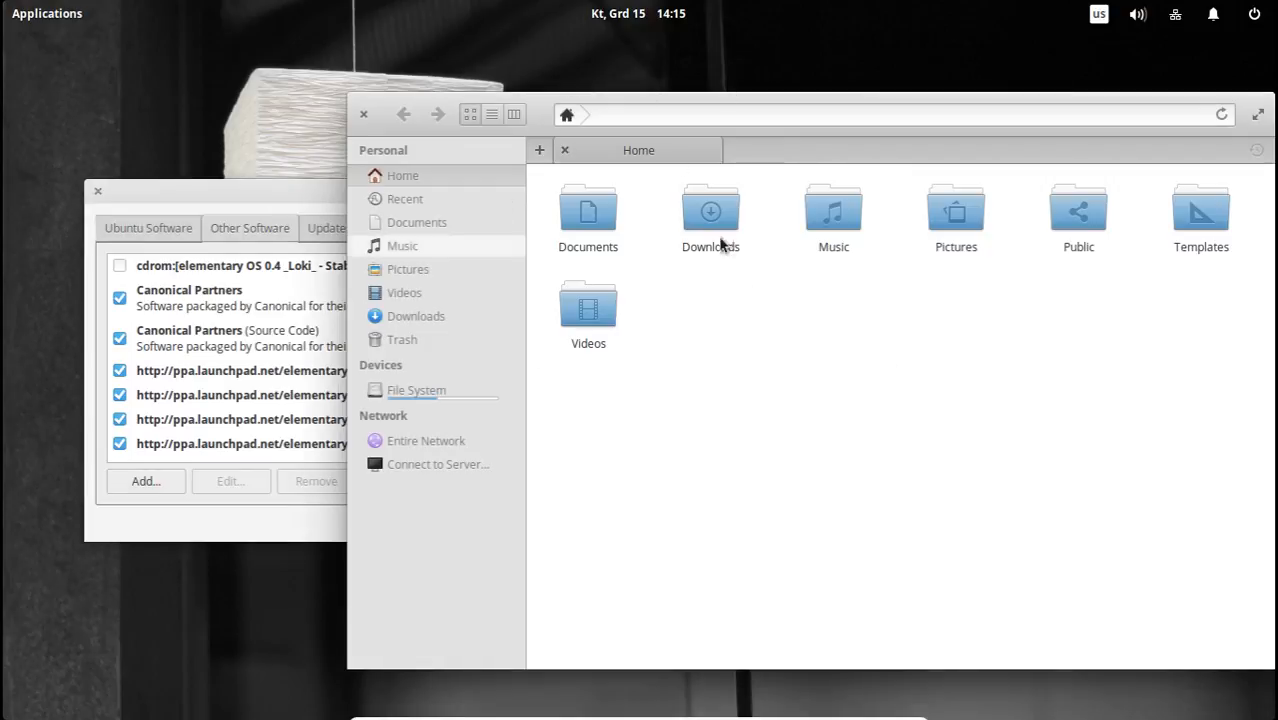
pyautogui.click(268, 198)
pyautogui.moveTo(313, 197); pyautogui.dragTo(327, 138)
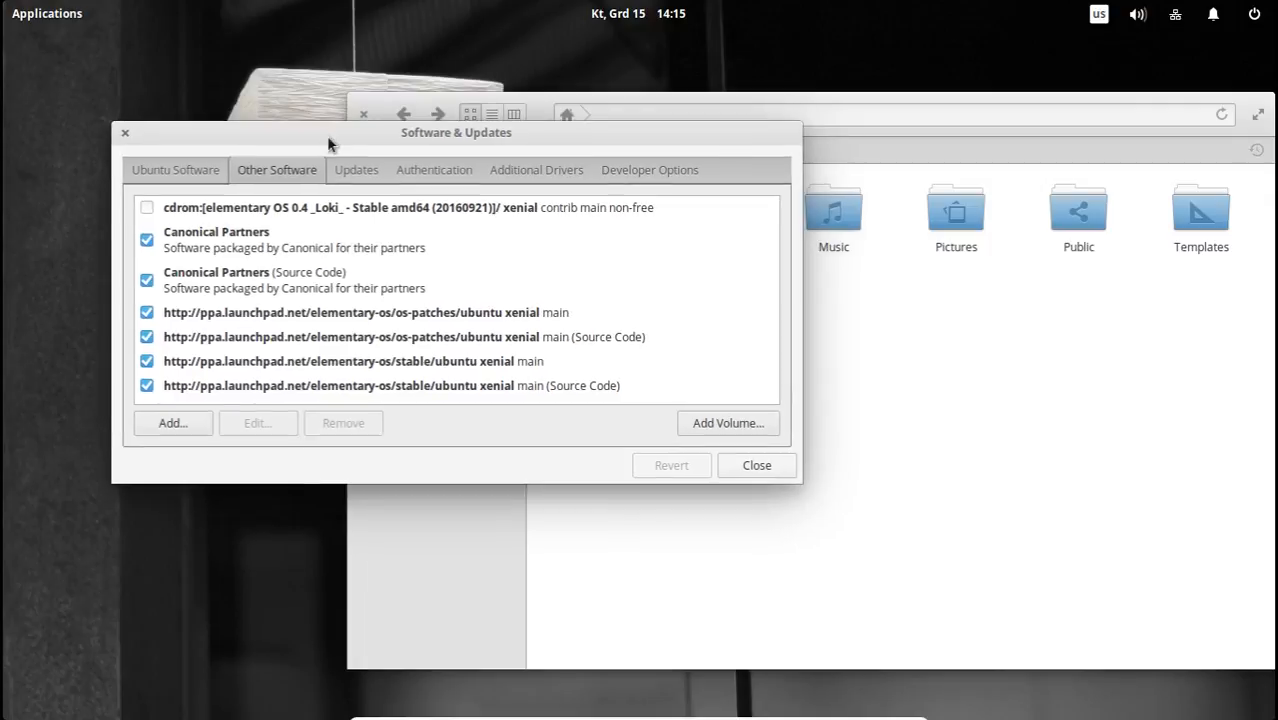
pyautogui.click(353, 165)
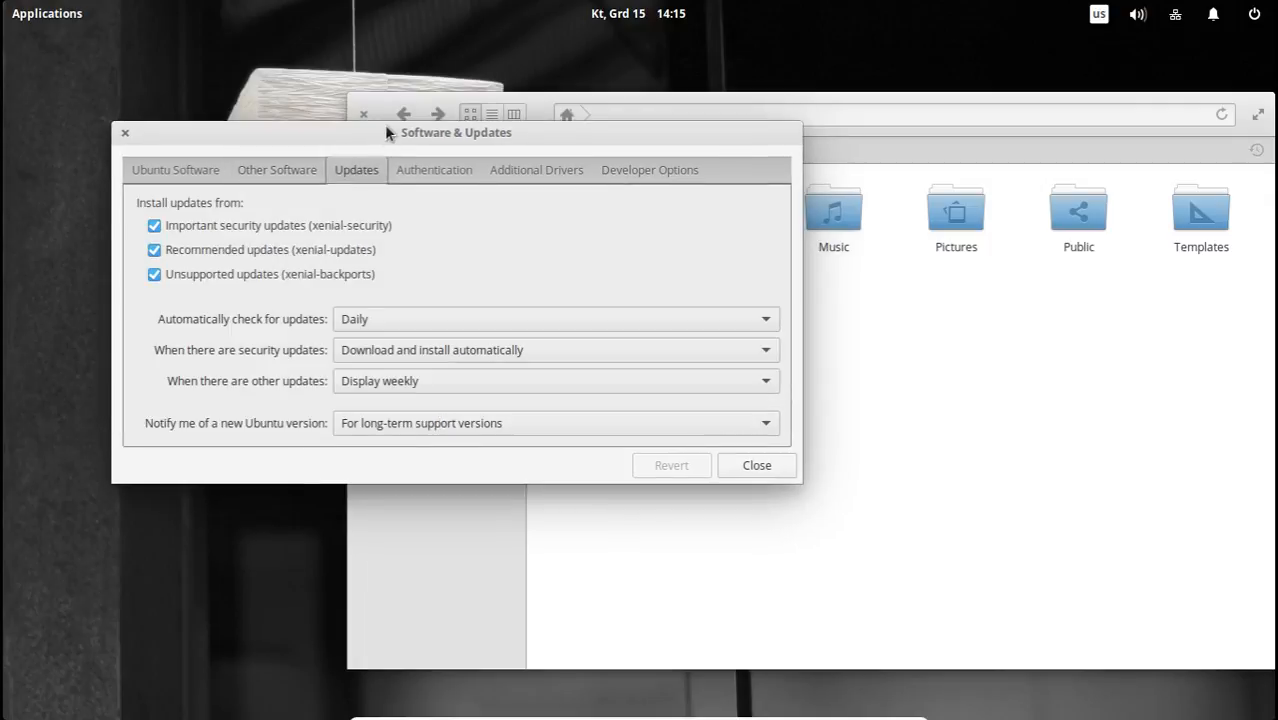
pyautogui.moveTo(384, 135)
pyautogui.mouseDown()
pyautogui.moveTo(422, 132)
pyautogui.moveTo(385, 142)
pyautogui.mouseUp()
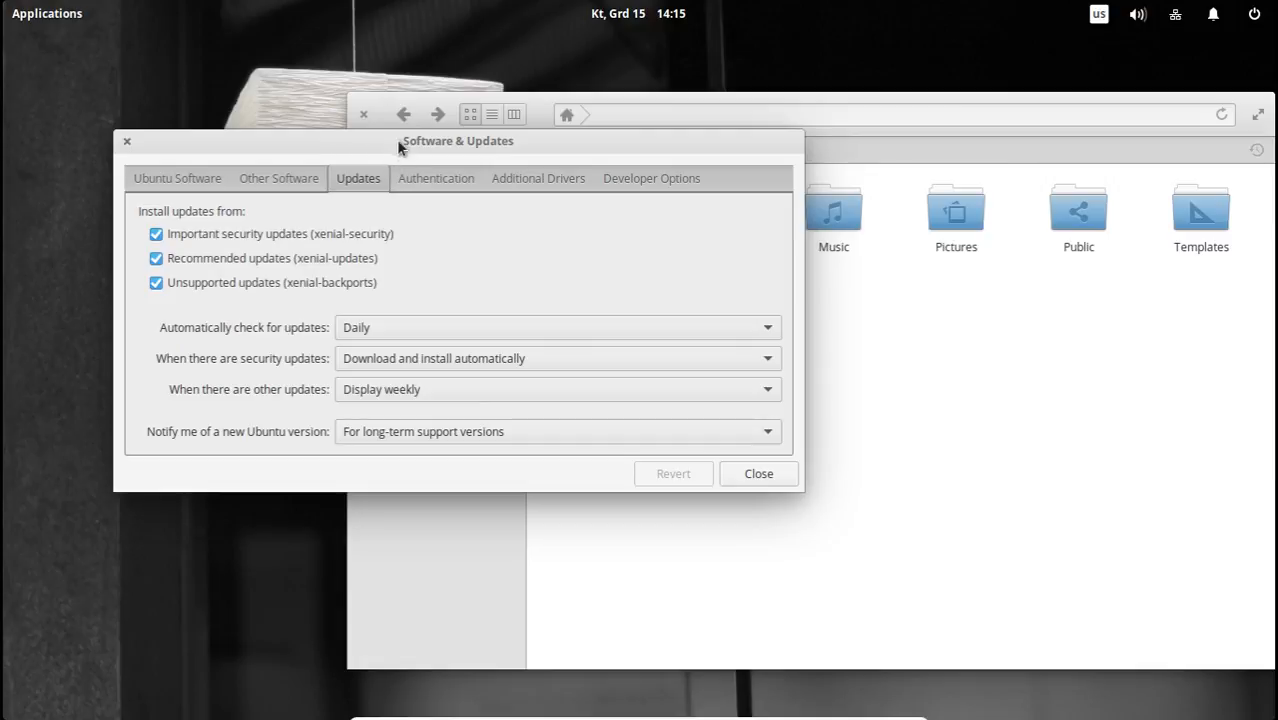
pyautogui.moveTo(391, 137); pyautogui.dragTo(422, 176)
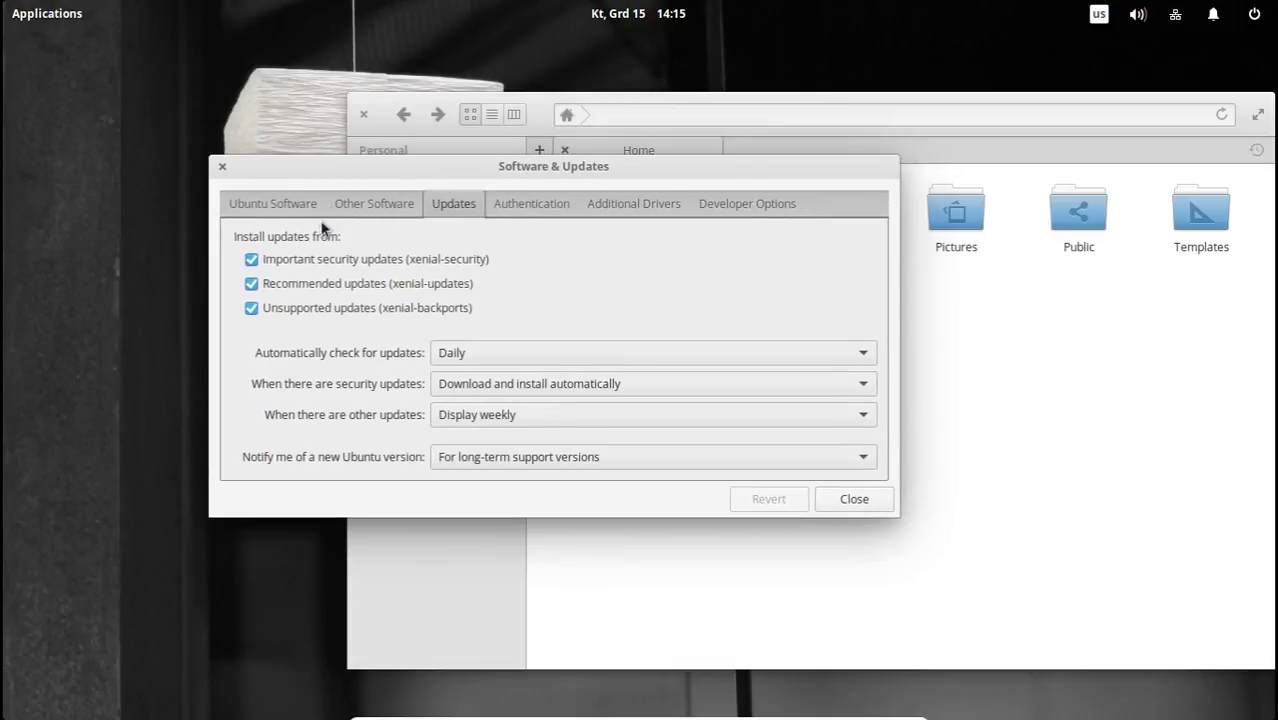
# Select the Canonical Partners source under Other Software and shift the Software & Updates window aside.
pyautogui.click(297, 212)
pyautogui.click(358, 198)
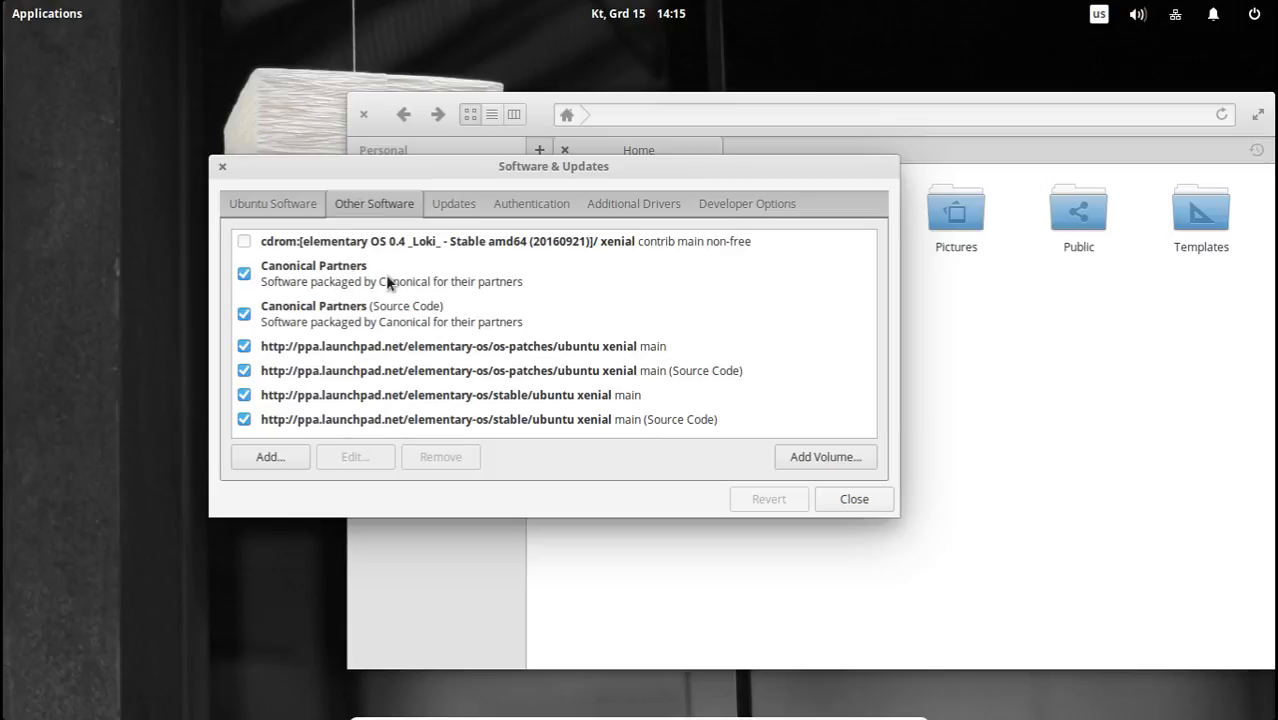
pyautogui.click(623, 289)
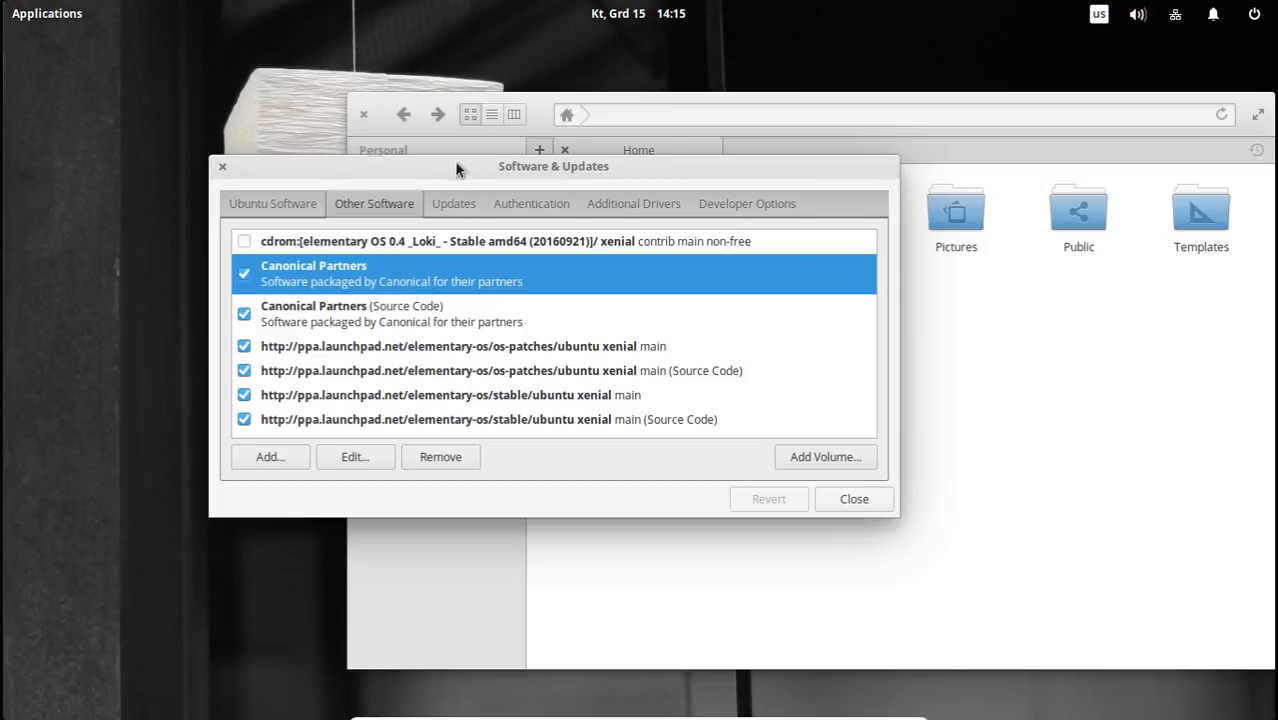
pyautogui.moveTo(456, 170); pyautogui.dragTo(363, 158)
# Open AppCenter and move its window slightly higher over the Files window.
pyautogui.moveTo(722, 690)
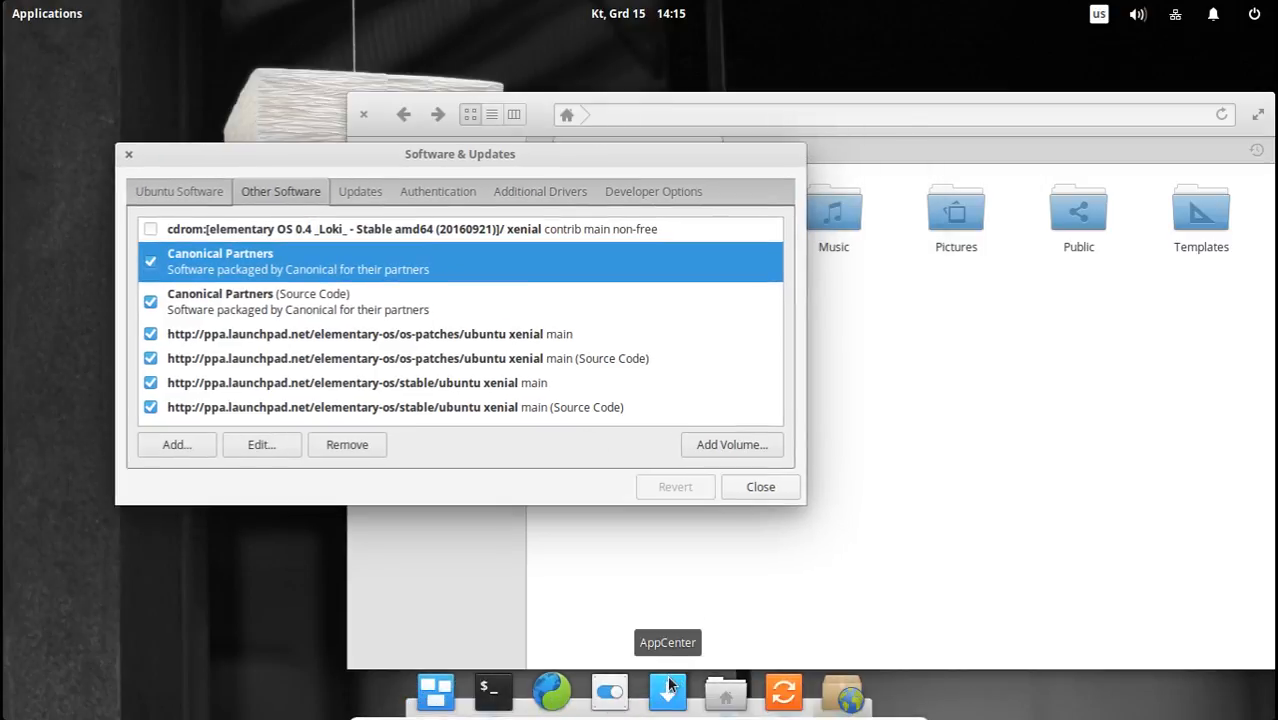
pyautogui.click(669, 684)
pyautogui.rightClick(780, 155)
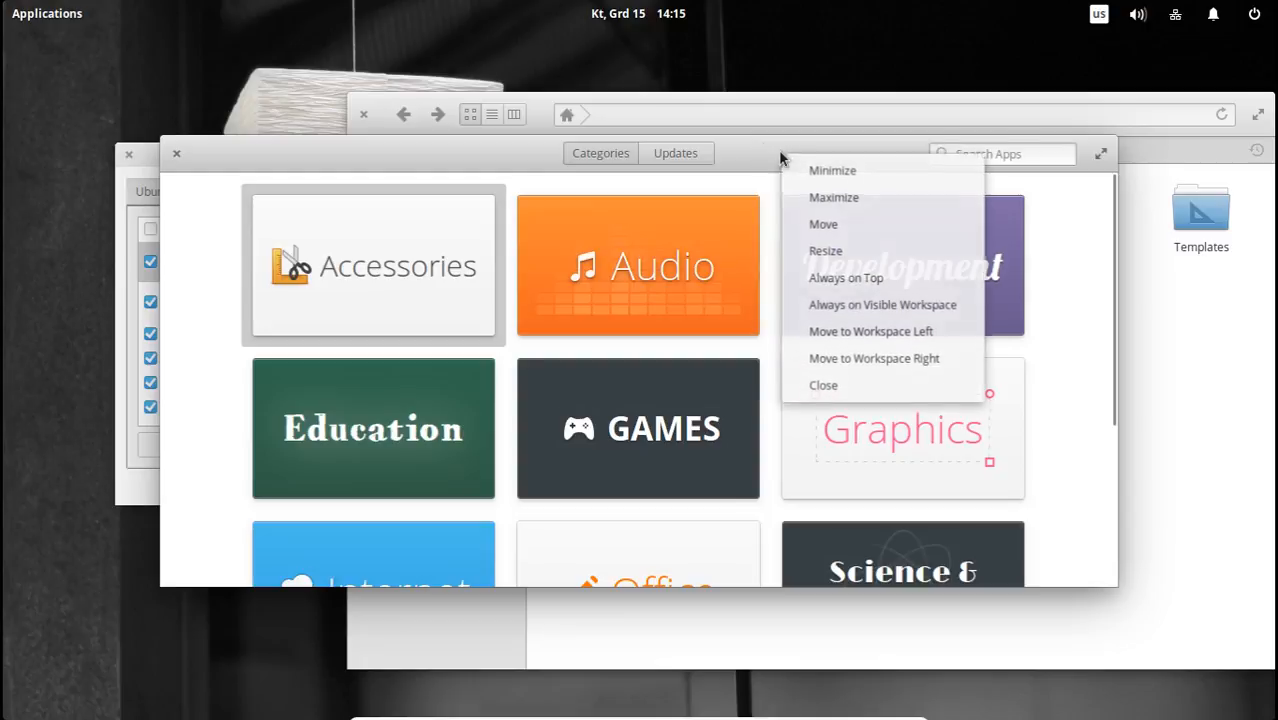
pyautogui.click(412, 151)
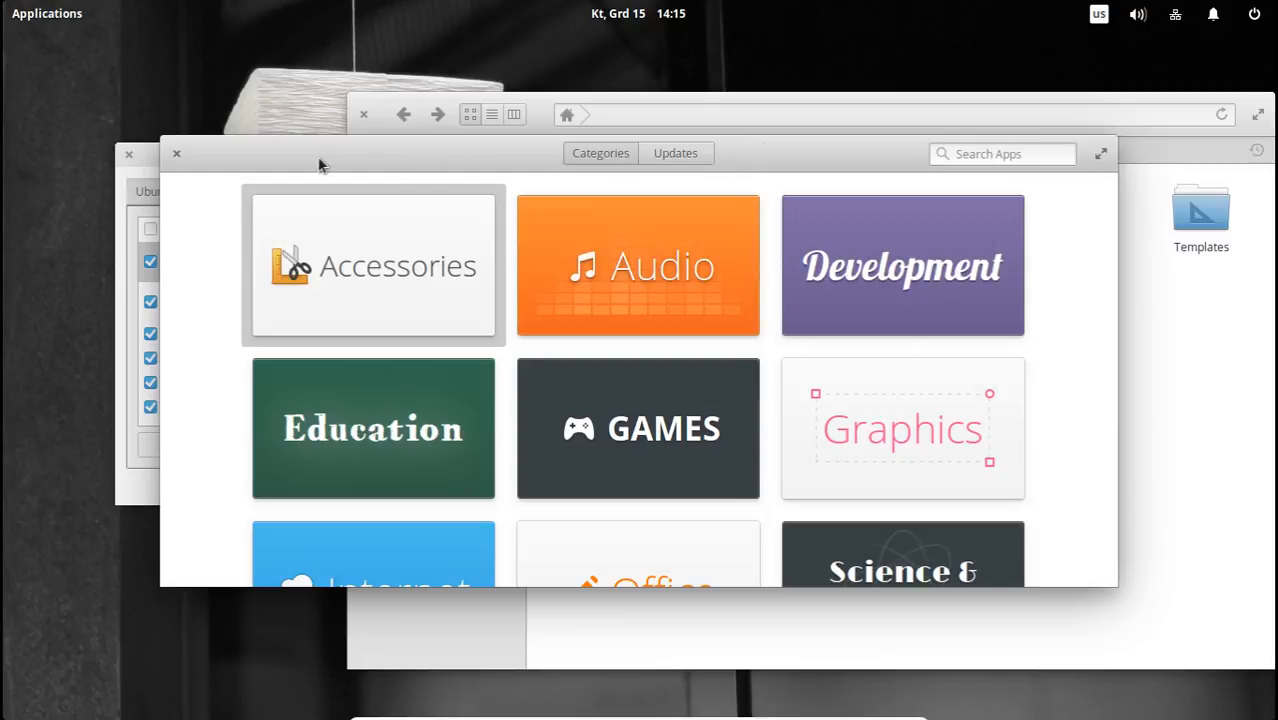
pyautogui.moveTo(320, 165); pyautogui.dragTo(351, 128)
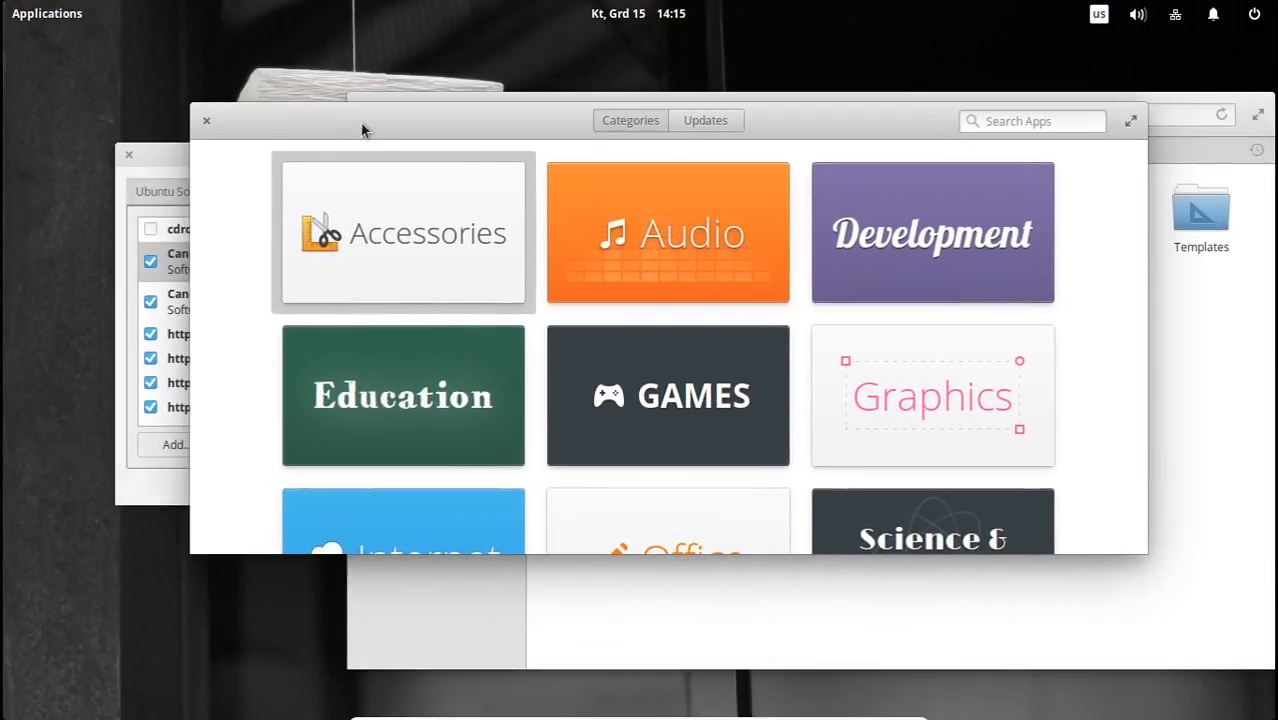
# Show the window options of the AppCenter title bar, dismiss them, and move the window away from Software & Updates.
pyautogui.rightClick(363, 130)
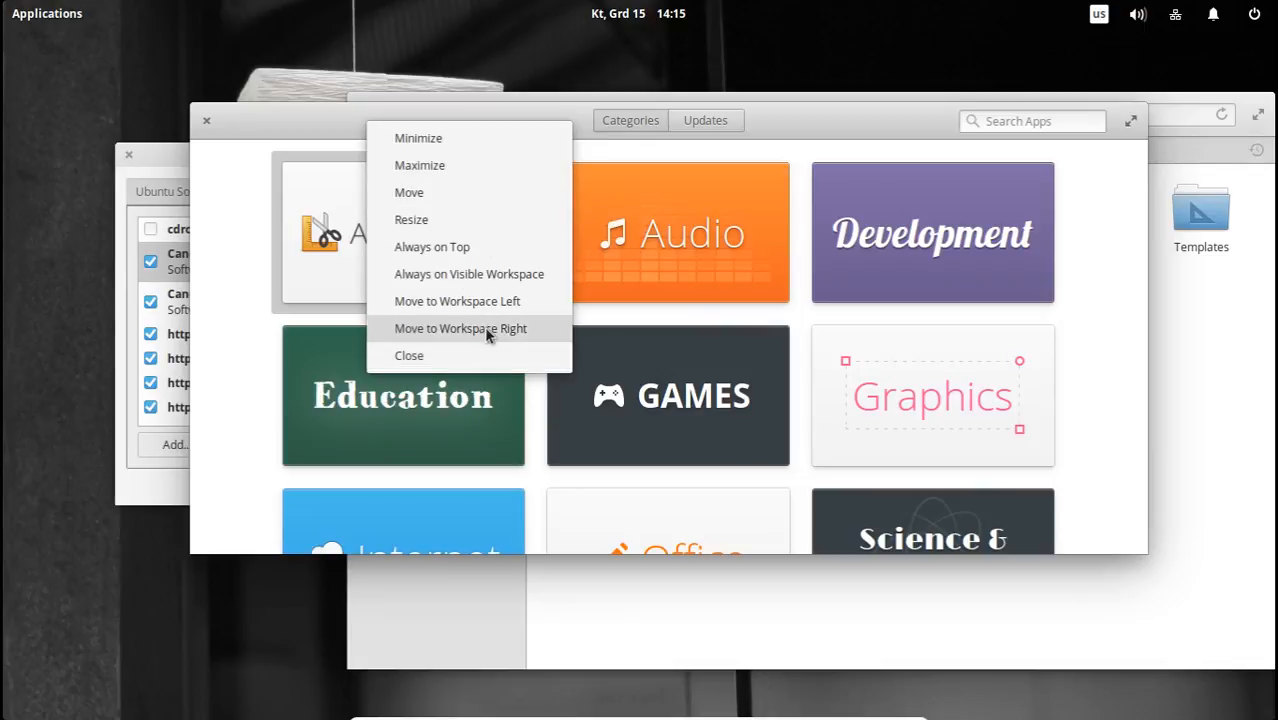
pyautogui.click(876, 117)
pyautogui.rightClick(851, 116)
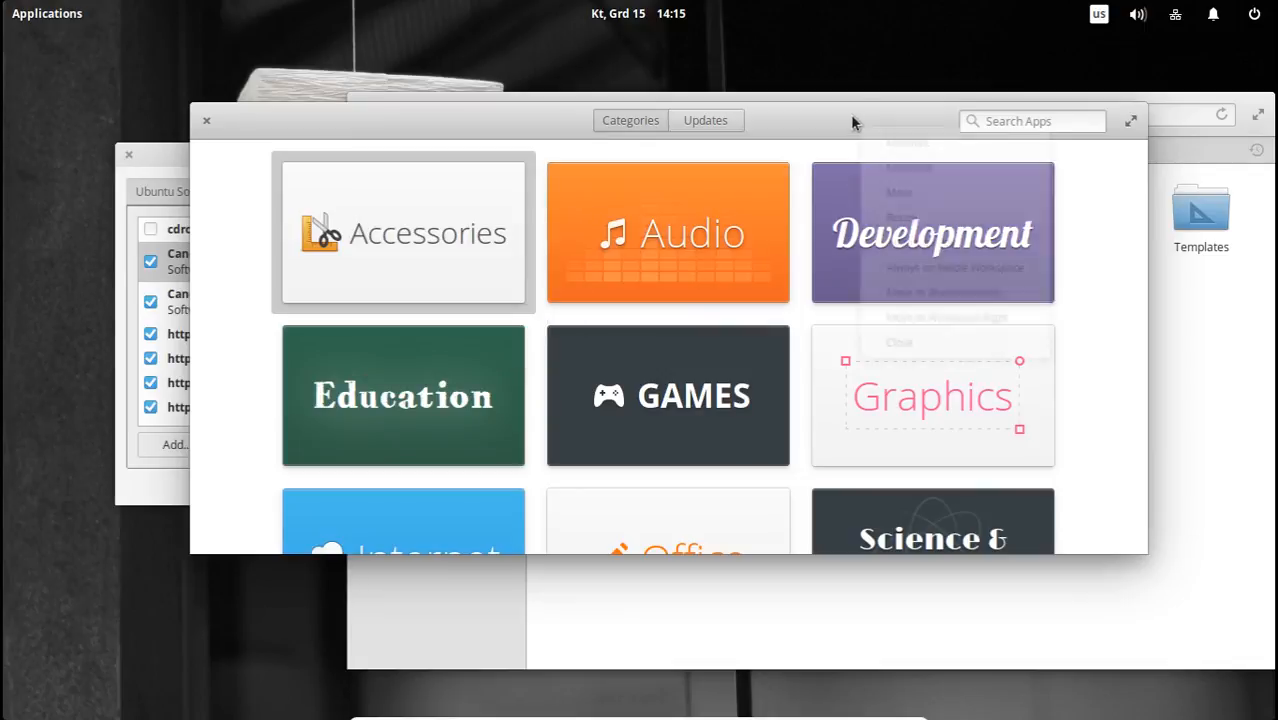
pyautogui.click(812, 122)
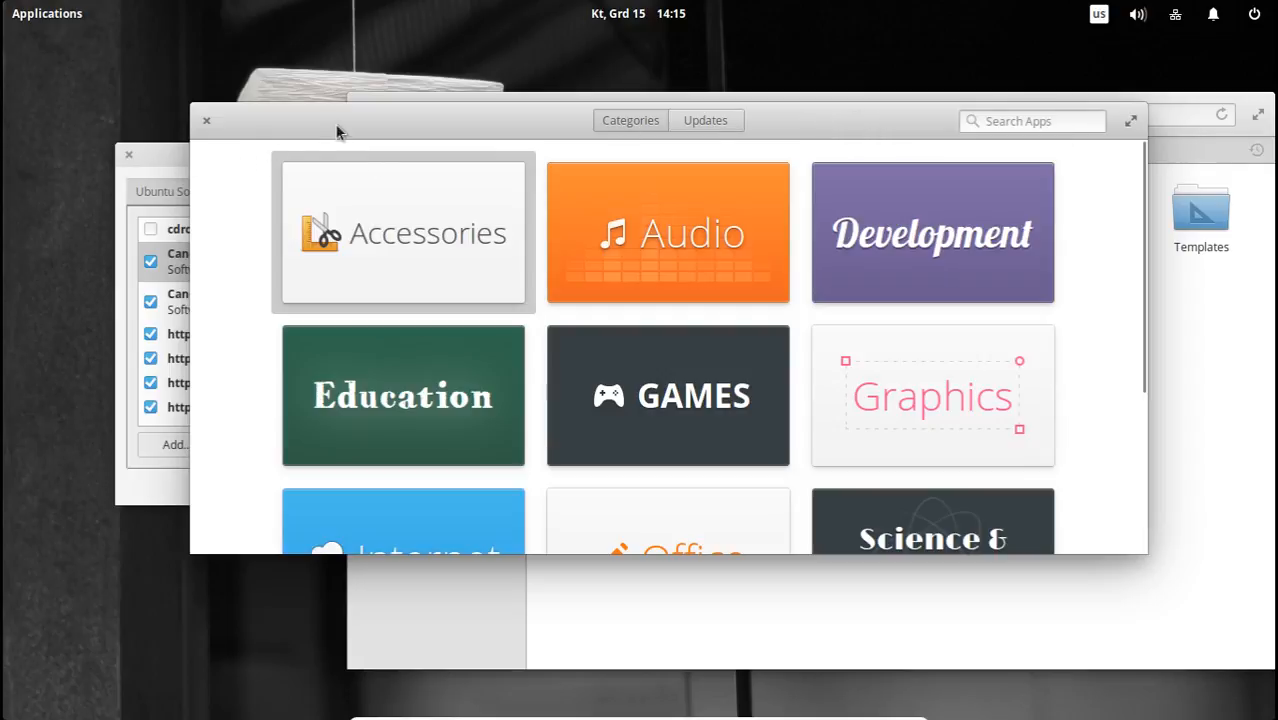
pyautogui.moveTo(337, 132); pyautogui.dragTo(421, 130)
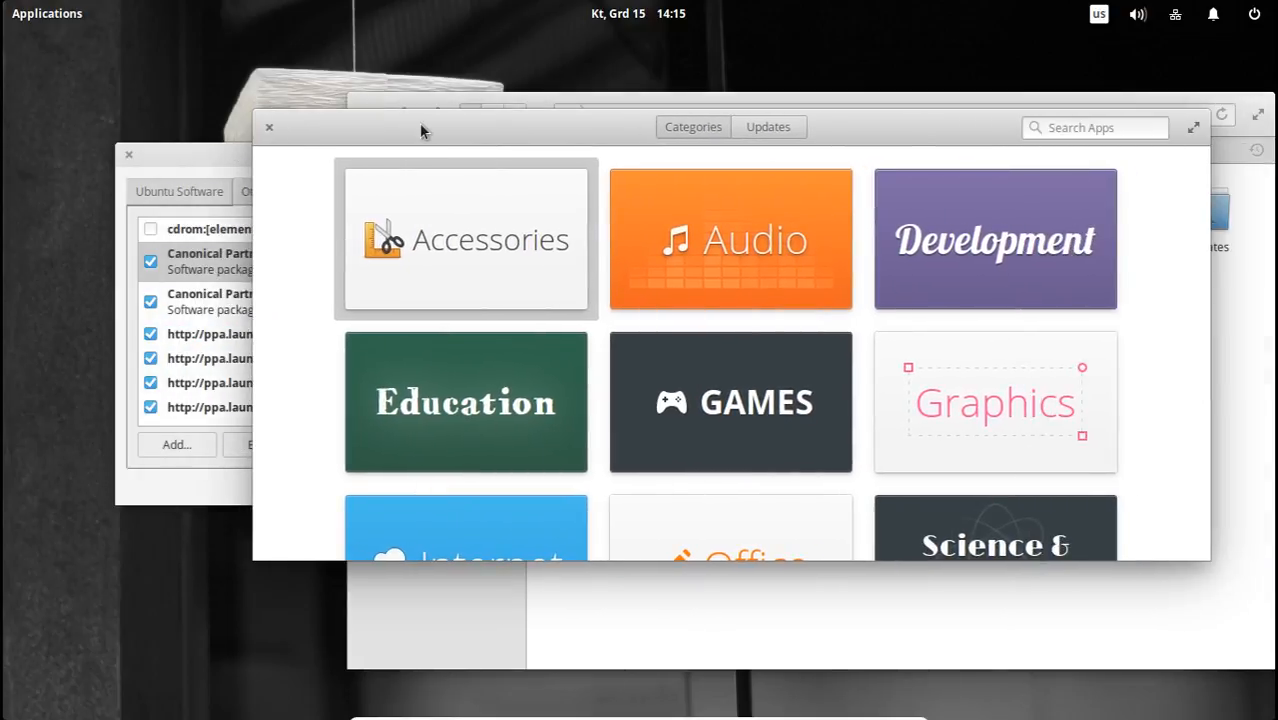
# Bring Software & Updates to the front and point out the Canonical Partners and elementary OS PPA sources under Other Software.
pyautogui.click(186, 170)
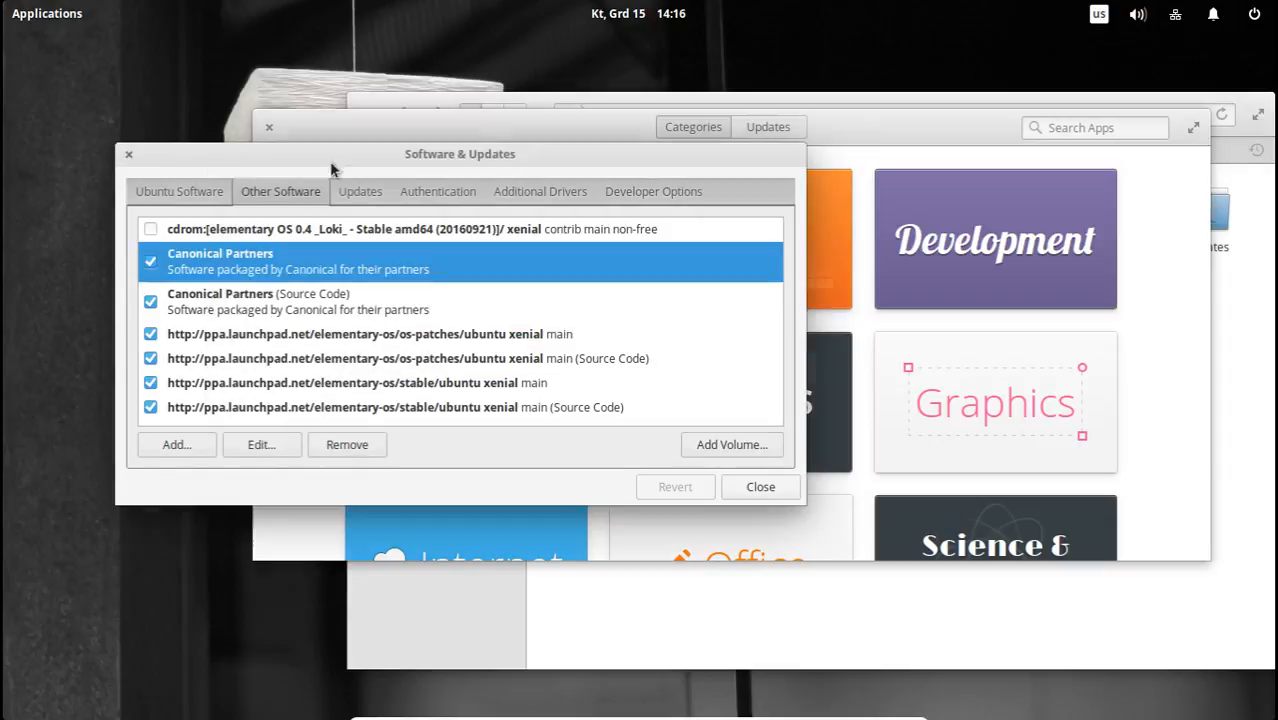
pyautogui.moveTo(527, 152); pyautogui.dragTo(510, 130)
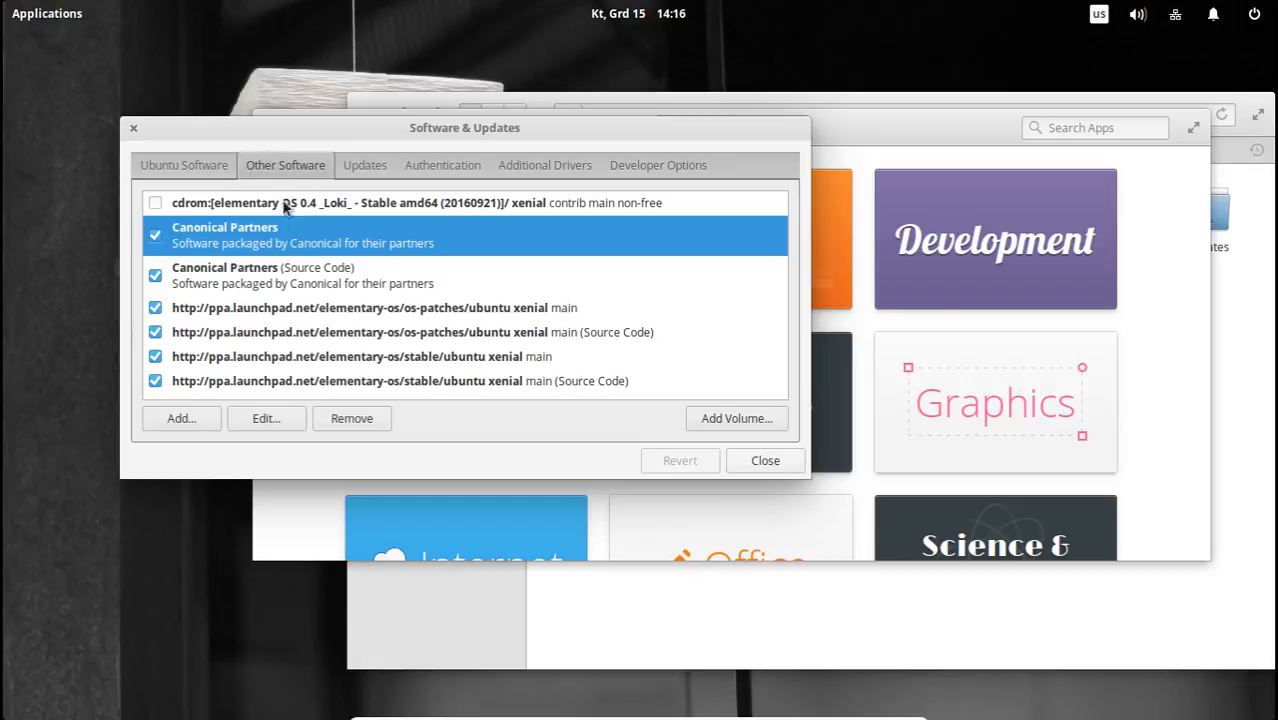
pyautogui.click(287, 283)
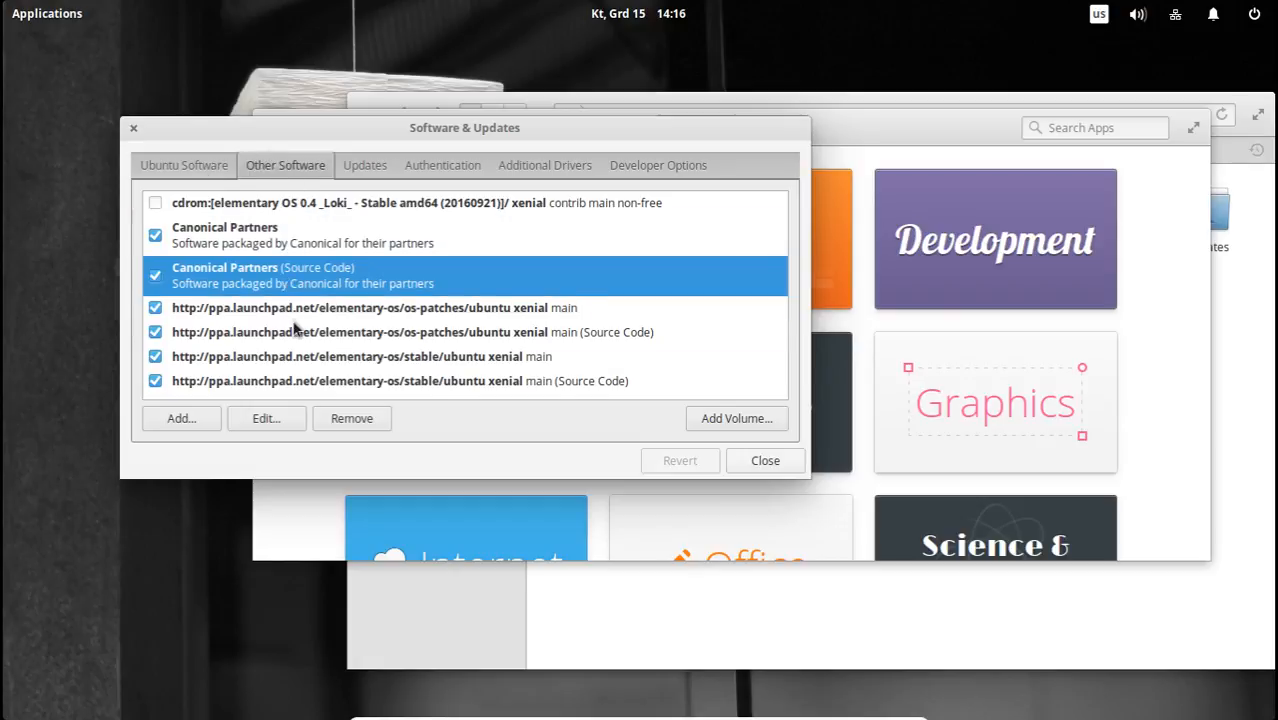
pyautogui.click(298, 332)
pyautogui.click(305, 360)
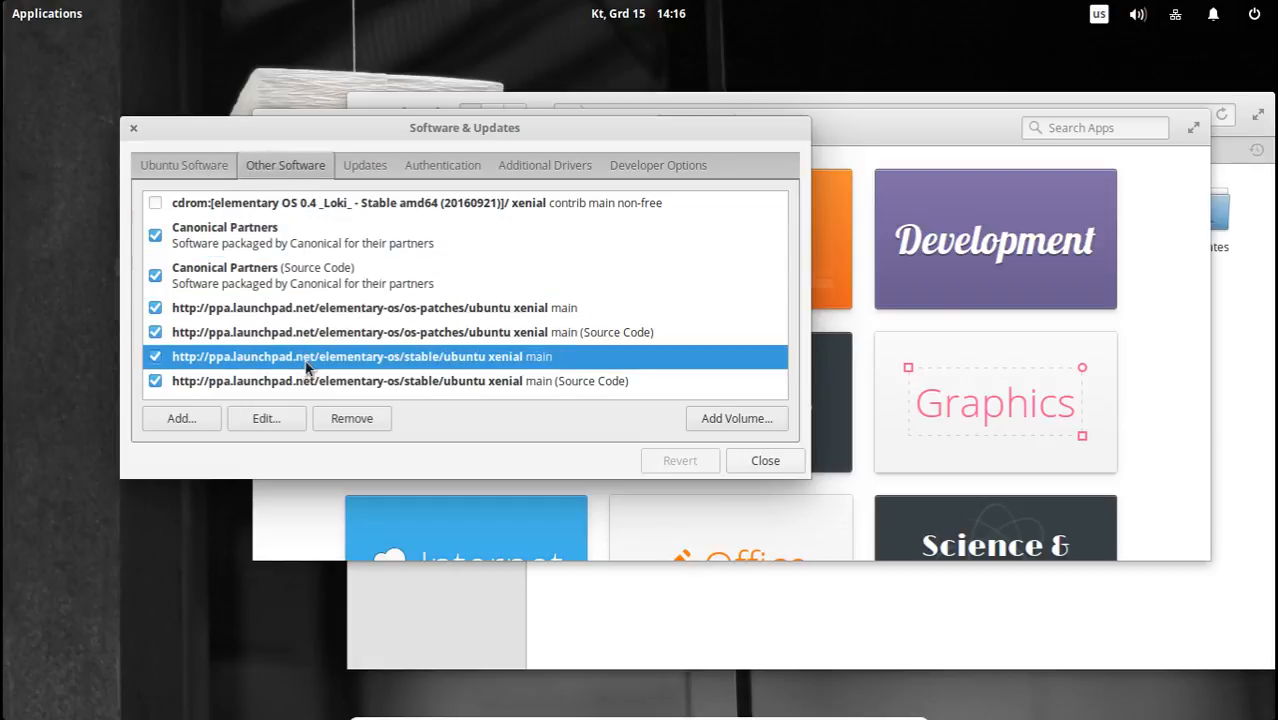
pyautogui.click(285, 310)
pyautogui.click(287, 278)
pyautogui.click(295, 236)
# Examine the Authentication, Additional Drivers and Developer Options sections, including the full list of proprietary drivers.
pyautogui.click(402, 165)
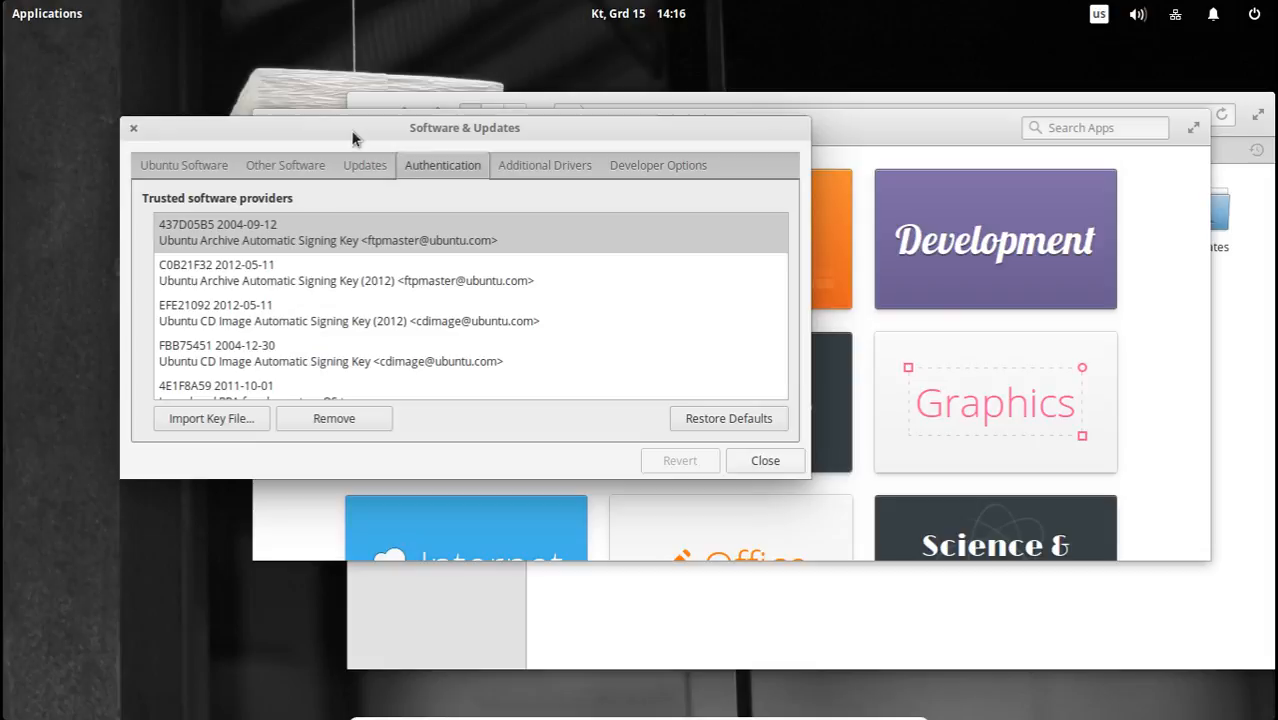
pyautogui.click(538, 168)
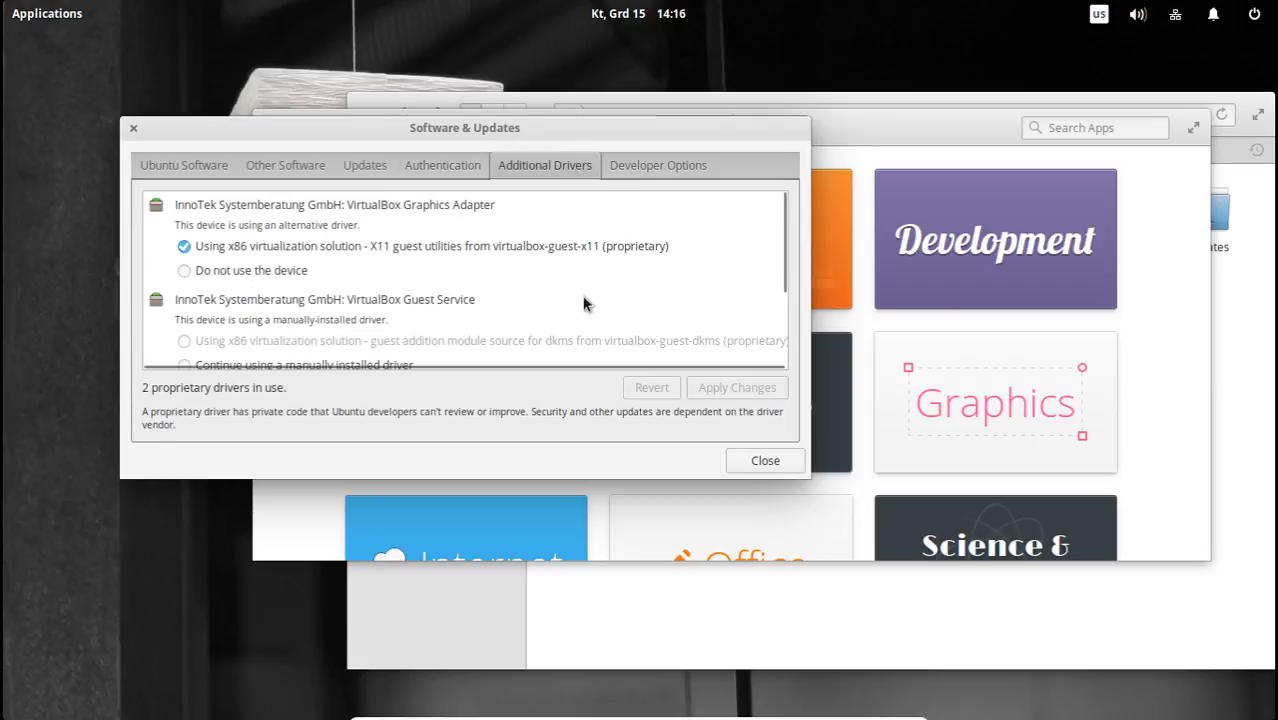
pyautogui.click(904, 127)
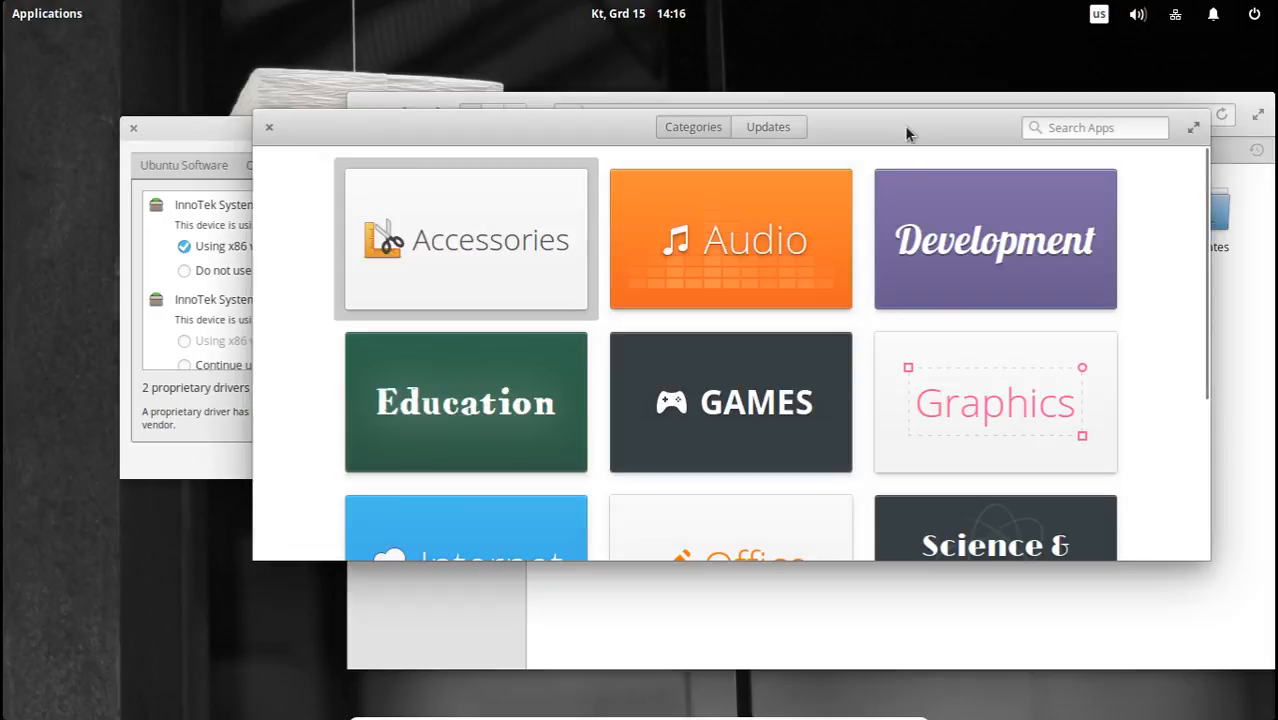
pyautogui.click(228, 133)
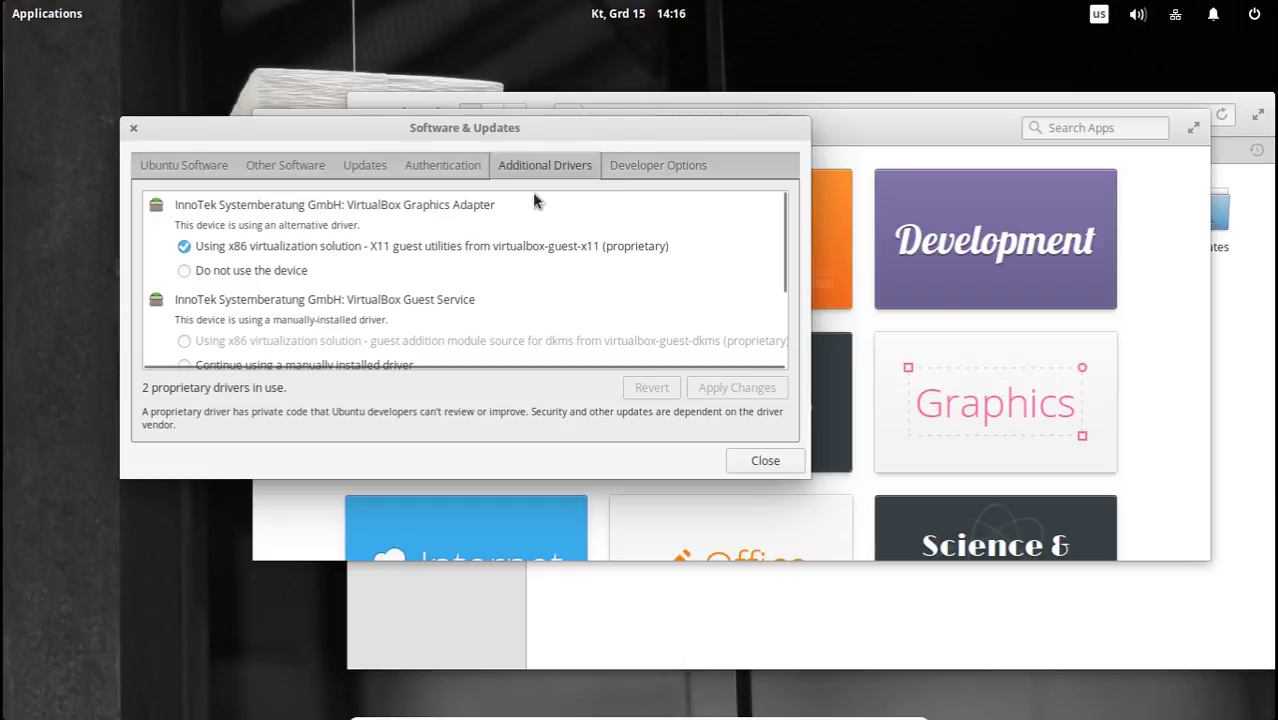
pyautogui.scroll(-5, 781, 235)
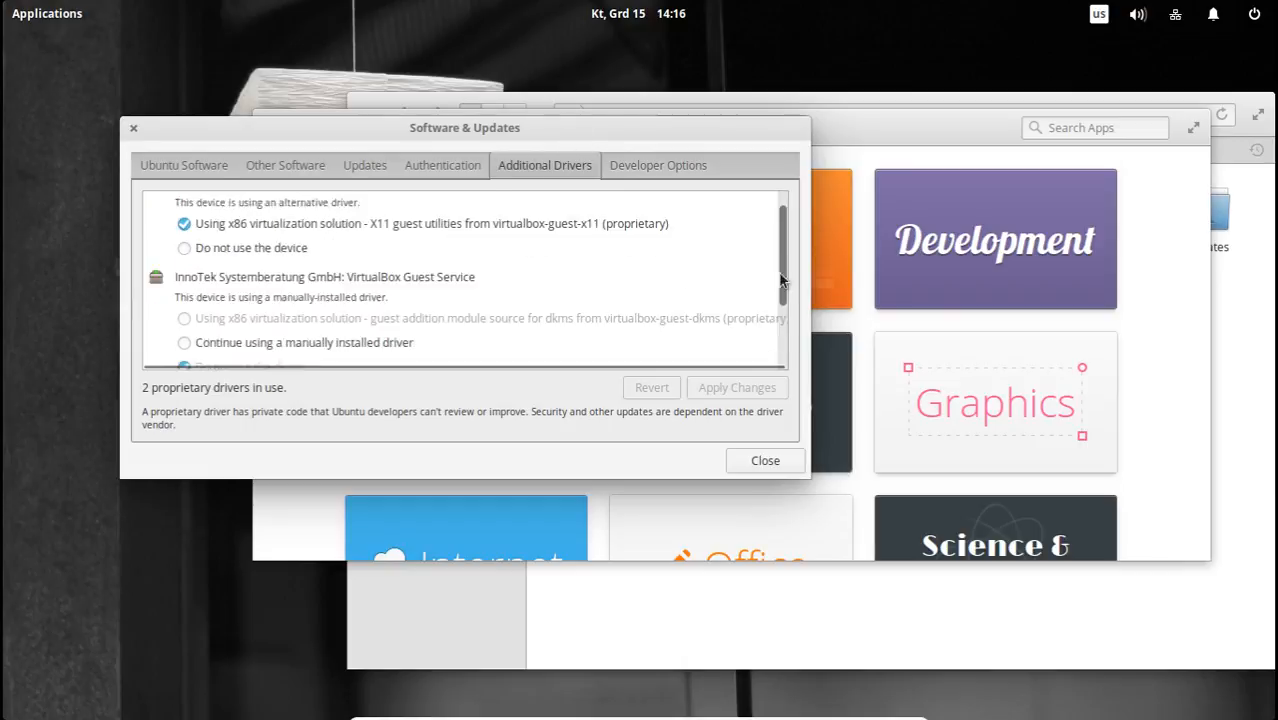
pyautogui.scroll(5, 780, 195)
pyautogui.click(689, 163)
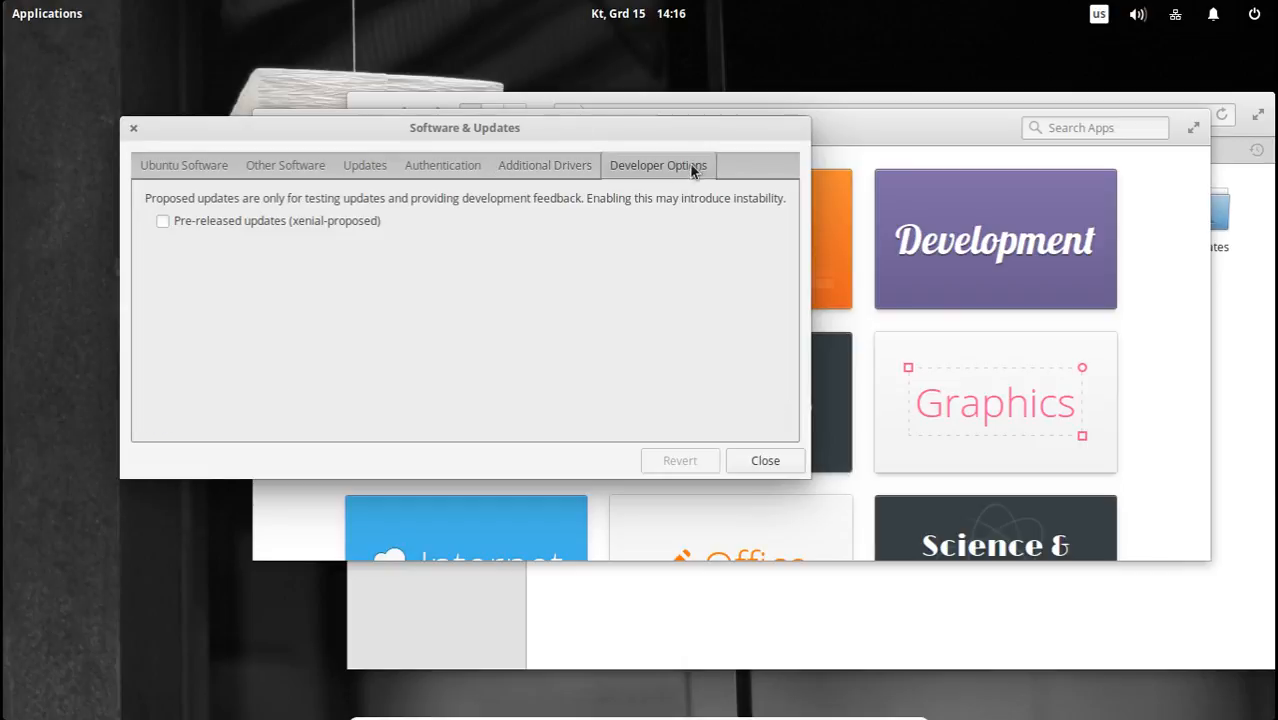
pyautogui.click(565, 165)
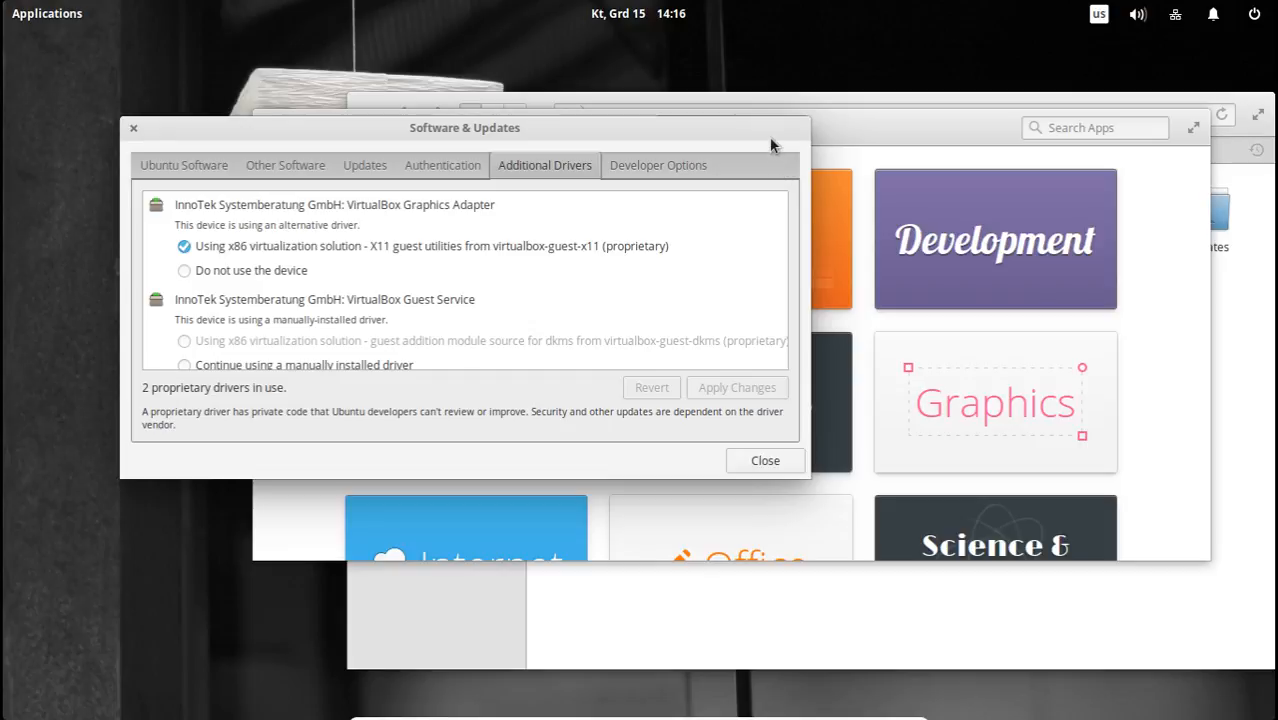
# Close the Software & Updates and AppCenter windows, leaving Files open.
pyautogui.click(133, 133)
pyautogui.moveTo(593, 123); pyautogui.dragTo(106, 103)
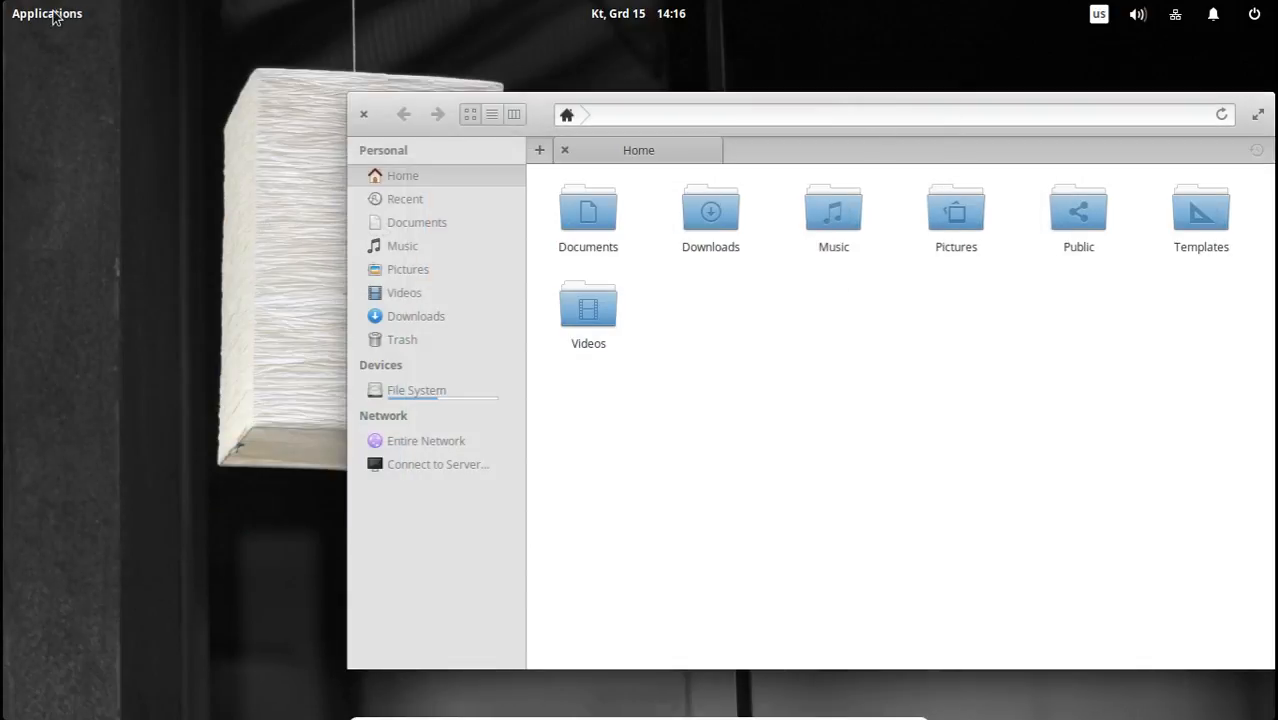
# Switch the applications menu to category view and browse the Sound & Video and System Tools categories.
pyautogui.click(47, 14)
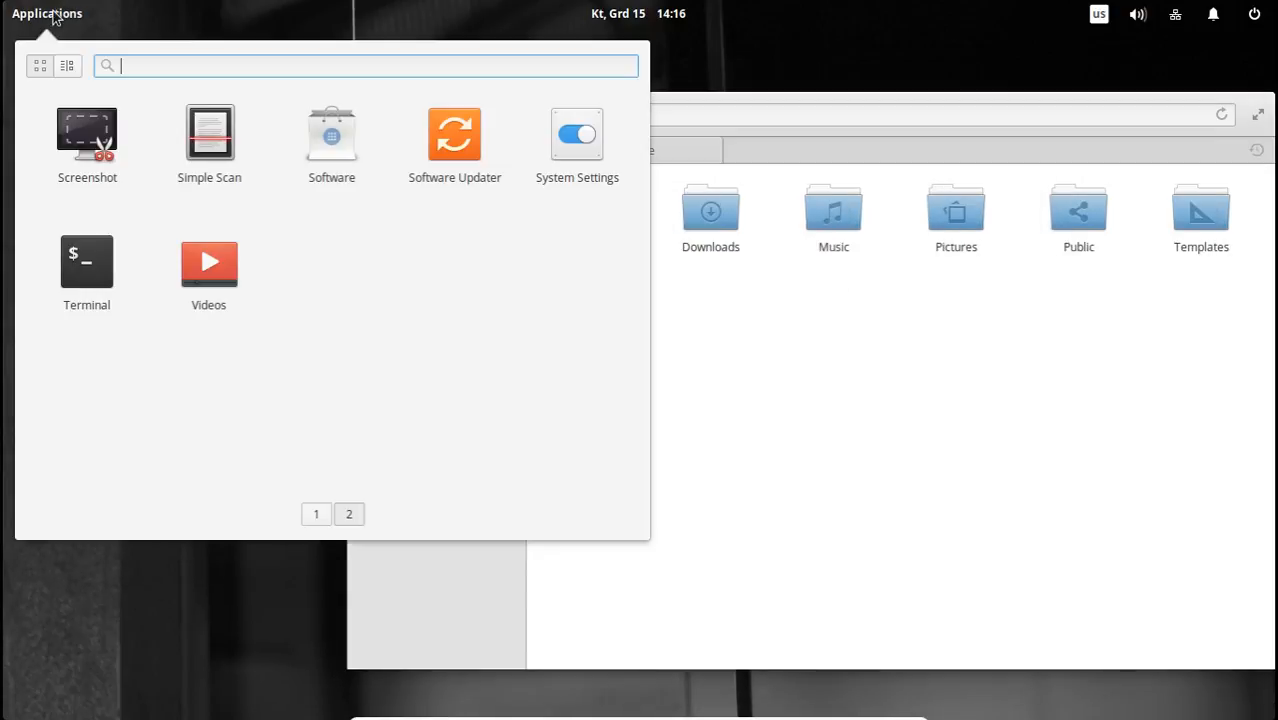
pyautogui.click(315, 516)
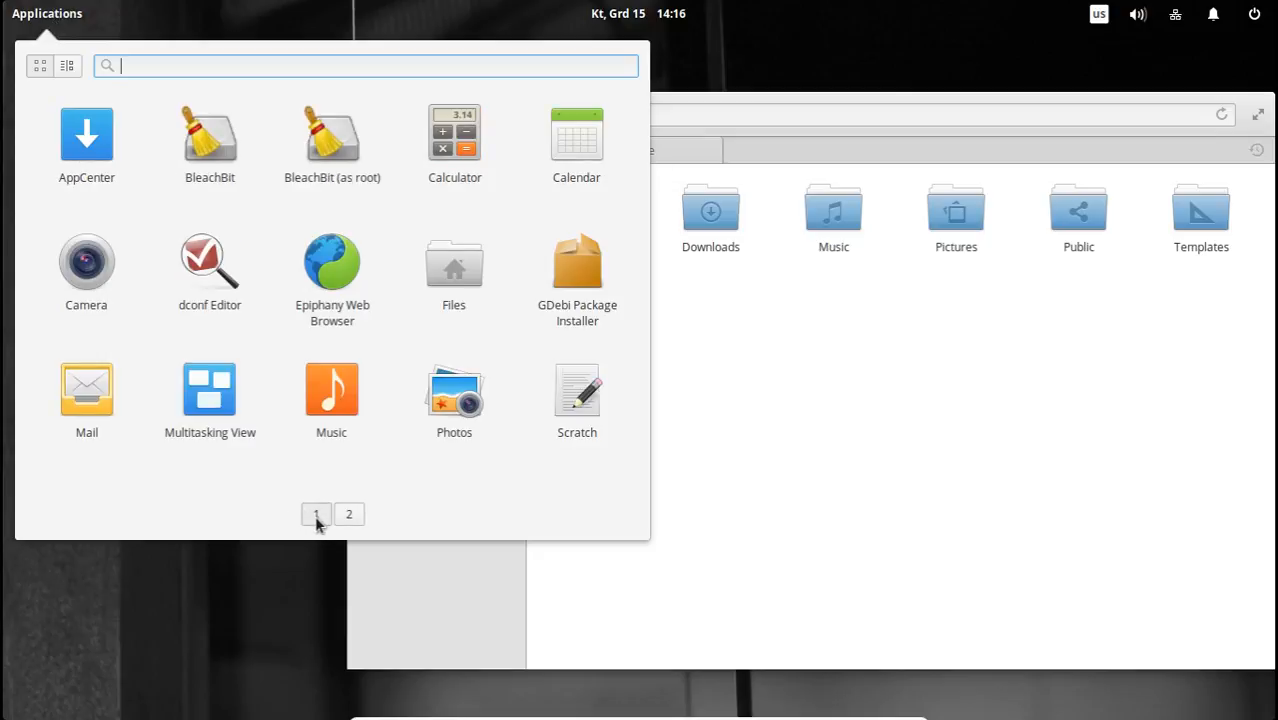
pyautogui.click(65, 64)
pyautogui.click(85, 205)
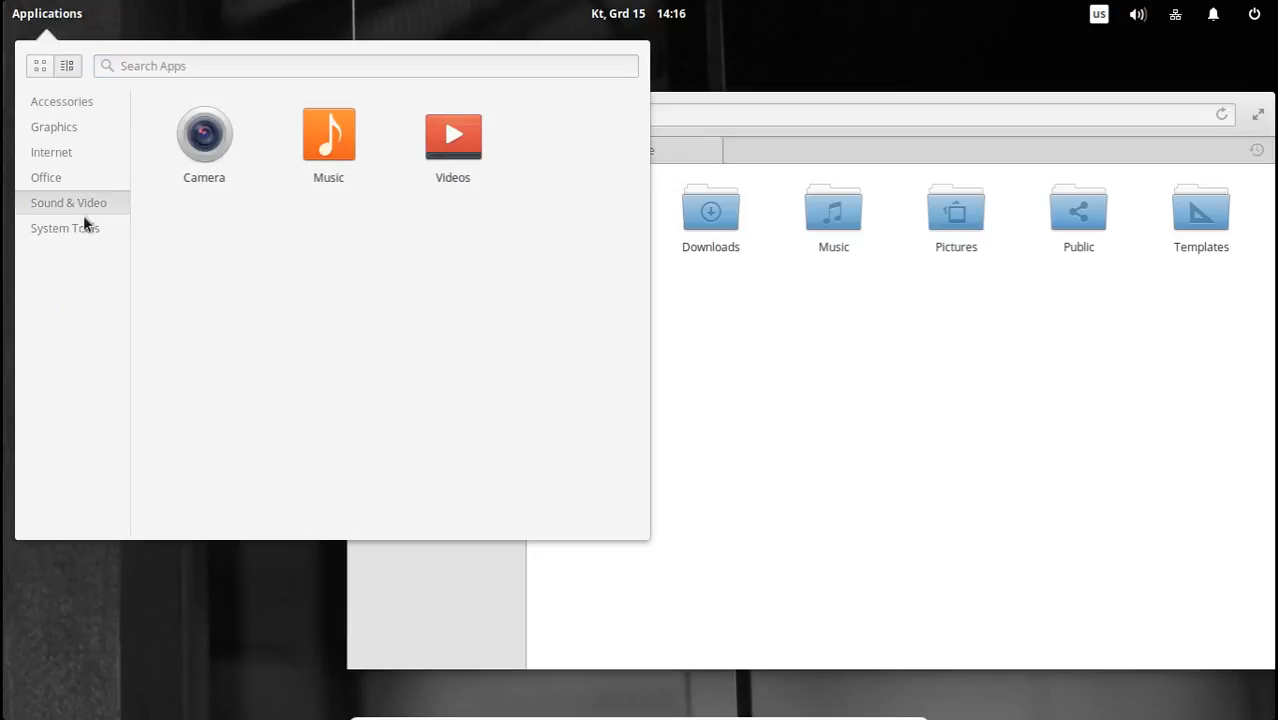
pyautogui.click(83, 229)
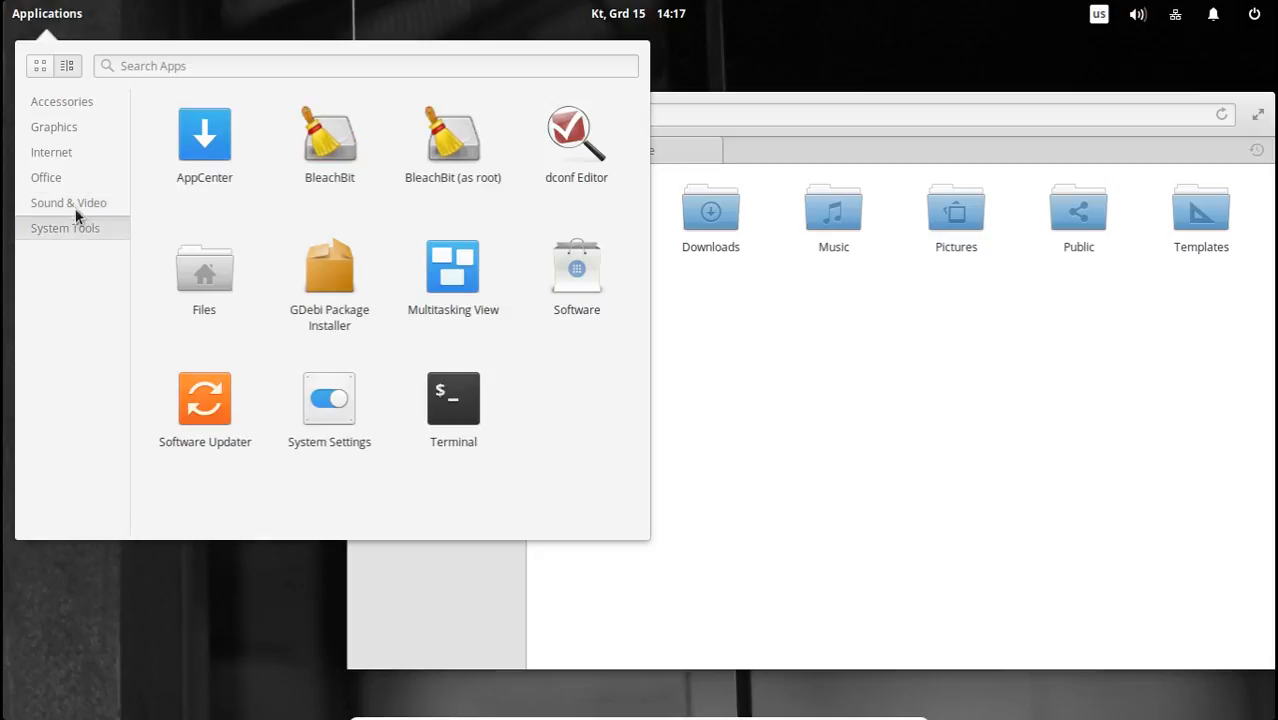
# Launch dconf Editor from the System Tools category, bring the Files window to the front and move it slightly up.
pyautogui.click(576, 138)
pyautogui.moveTo(797, 125); pyautogui.dragTo(648, 128)
pyautogui.click(1035, 338)
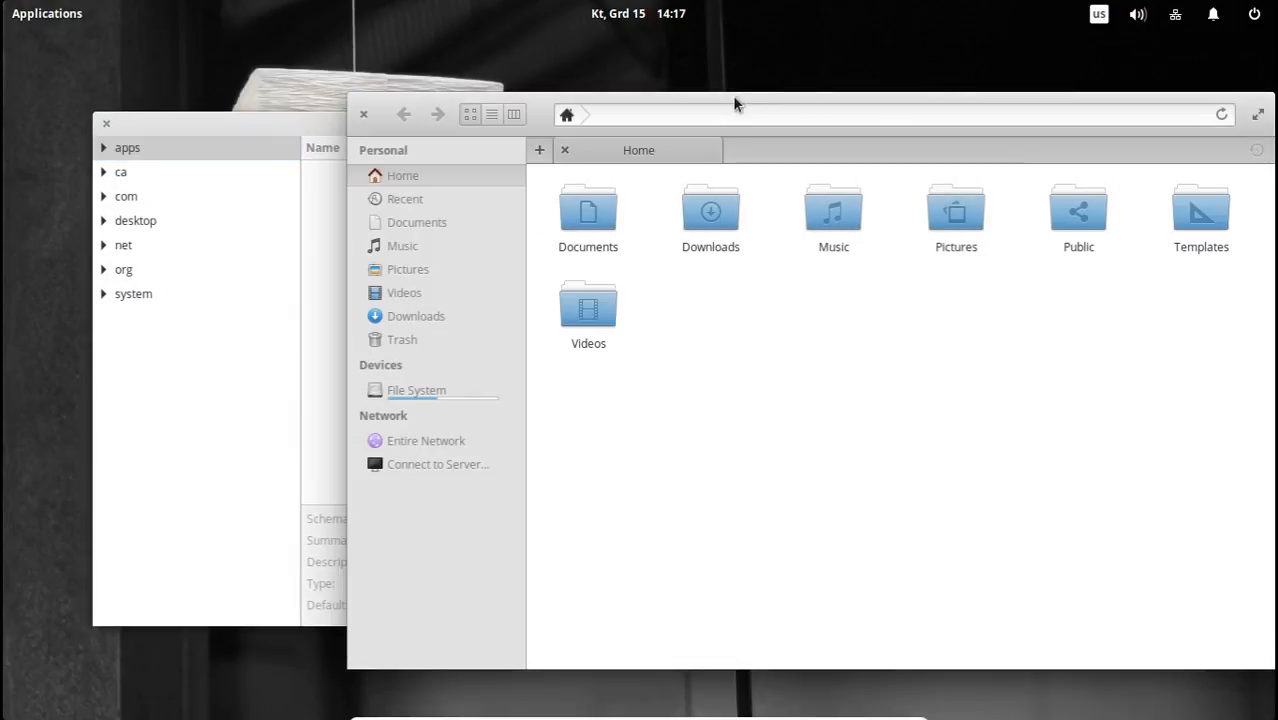
pyautogui.moveTo(726, 104); pyautogui.dragTo(699, 68)
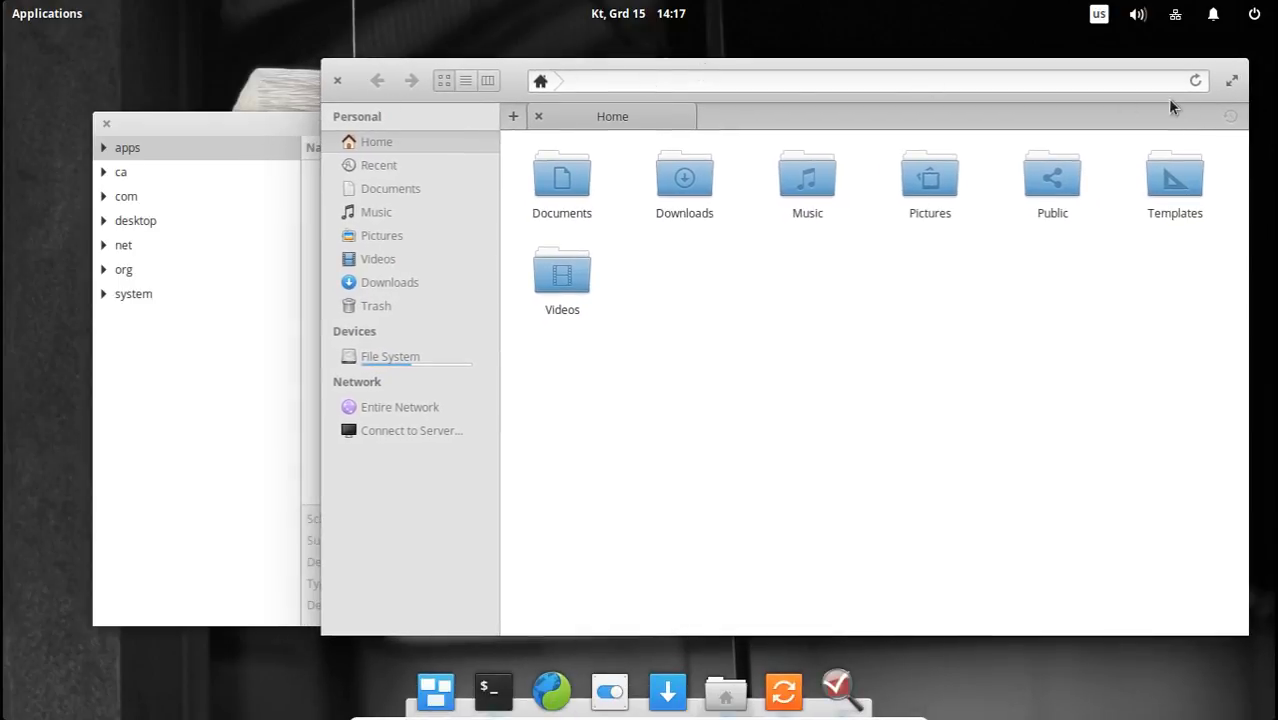
# Demonstrate maximizing and minimizing the Files window through its window menu, and restore it to its normal size.
pyautogui.rightClick(505, 78)
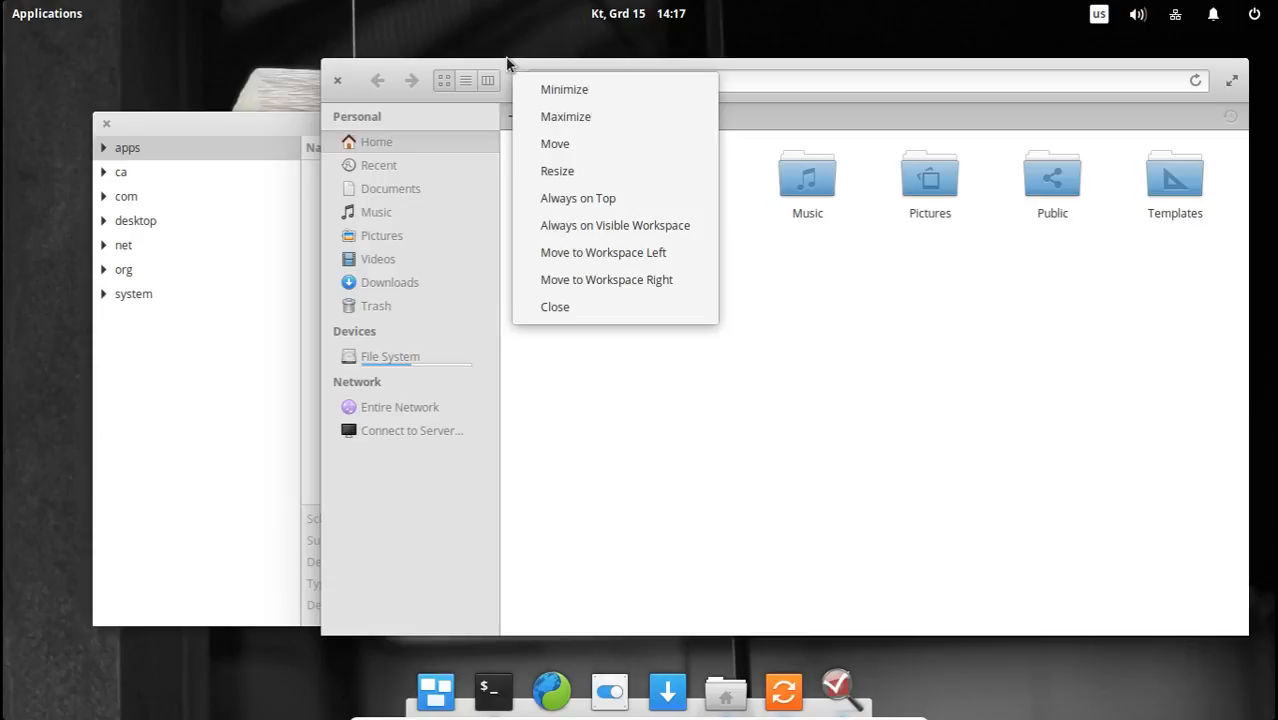
pyautogui.click(352, 67)
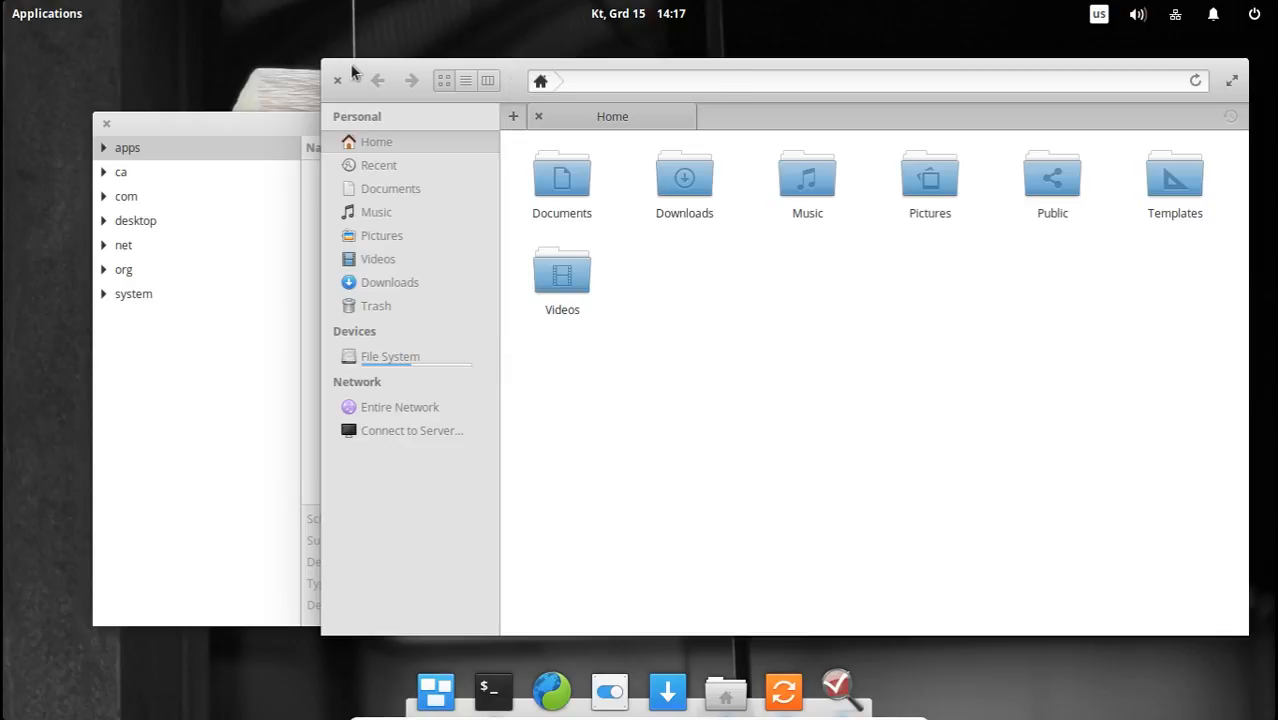
pyautogui.rightClick(514, 76)
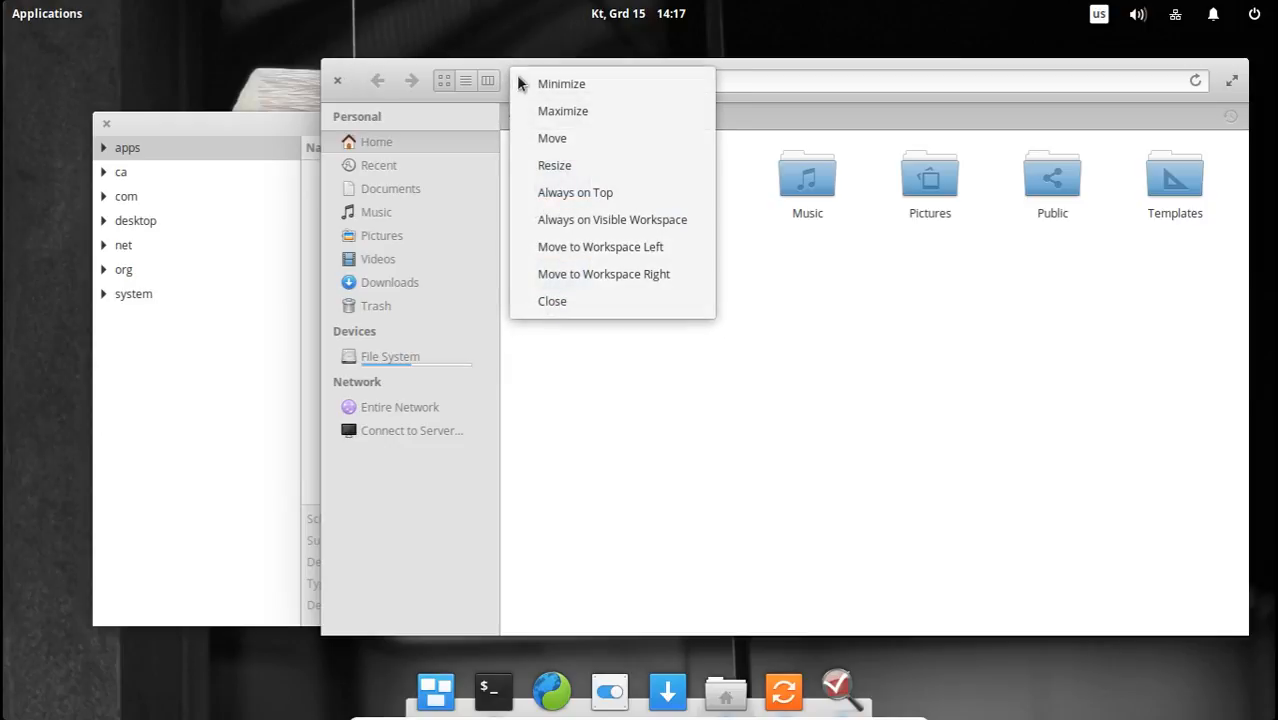
pyautogui.click(571, 112)
pyautogui.rightClick(205, 48)
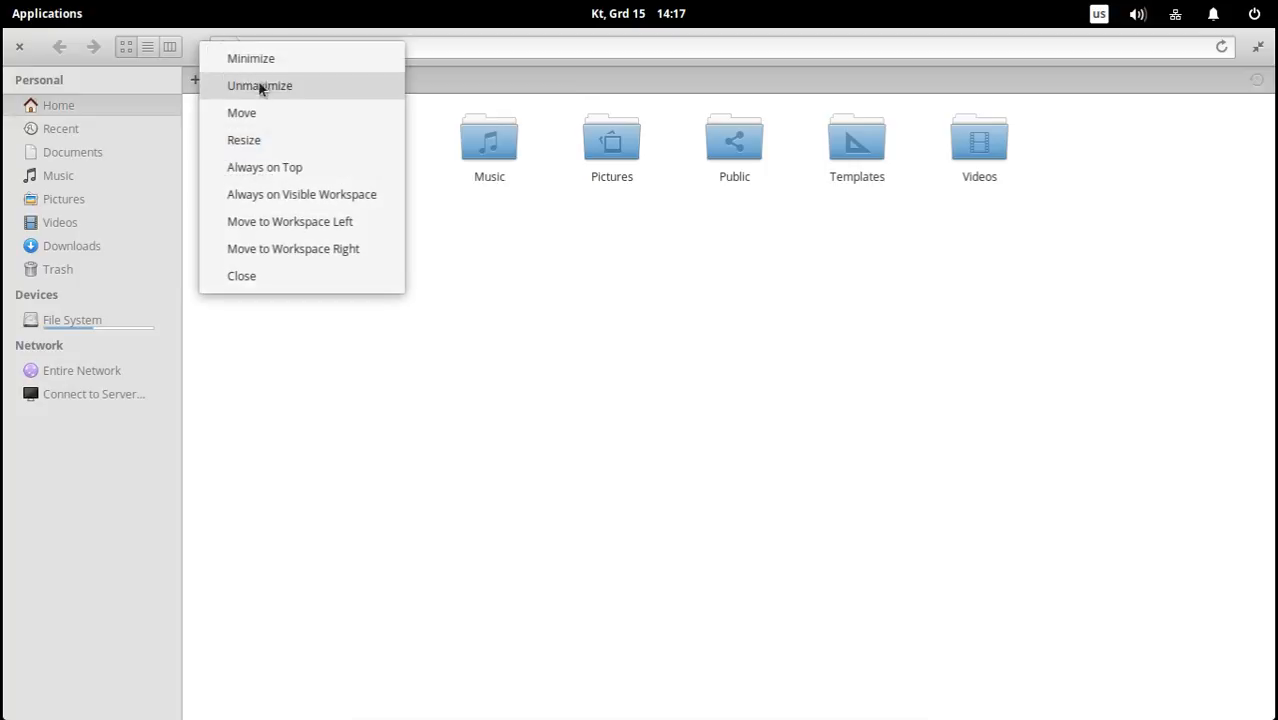
pyautogui.click(250, 59)
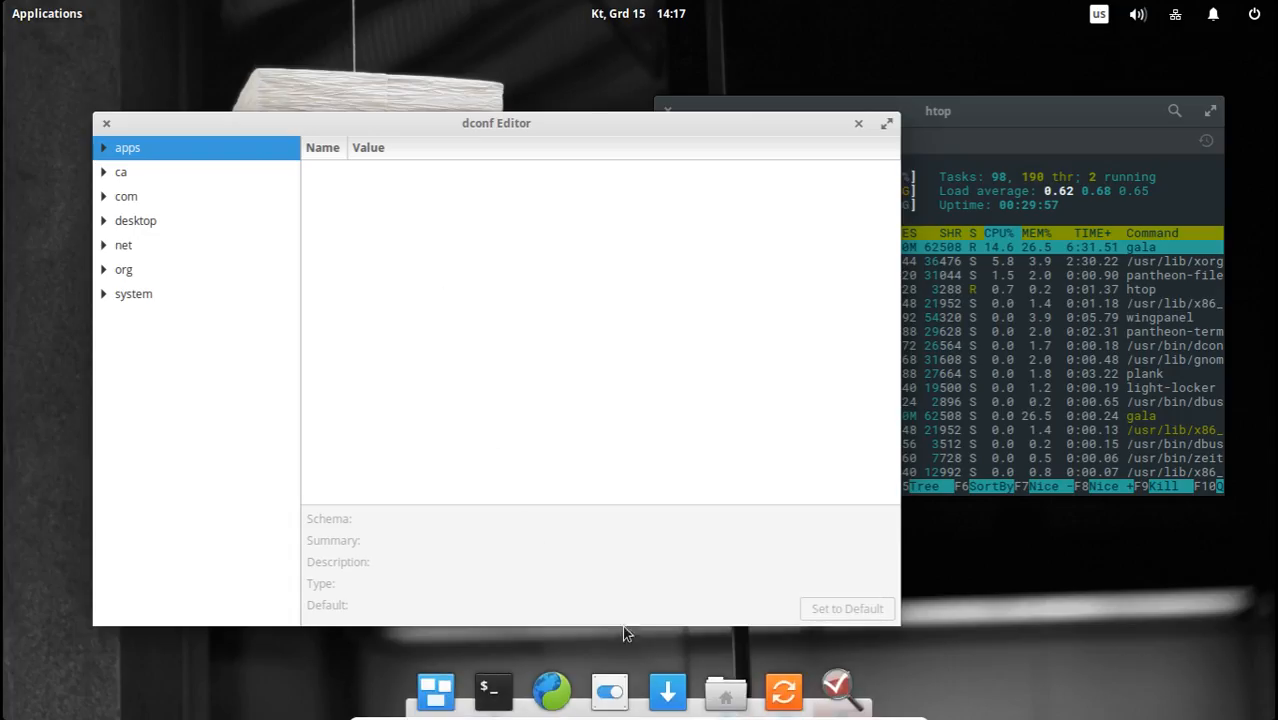
pyautogui.click(726, 692)
pyautogui.doubleClick(203, 47)
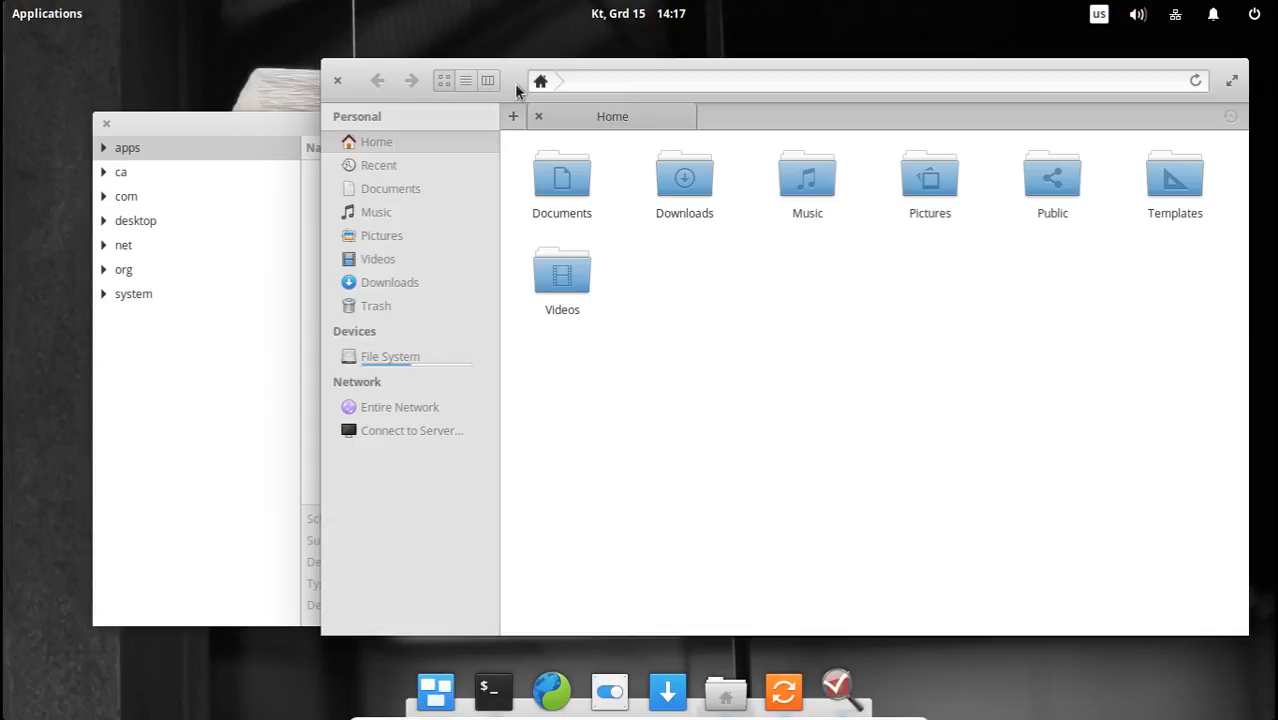
# Bring dconf Editor to the front, reposition its window and check its application menu with Find, About and Quit.
pyautogui.click(263, 403)
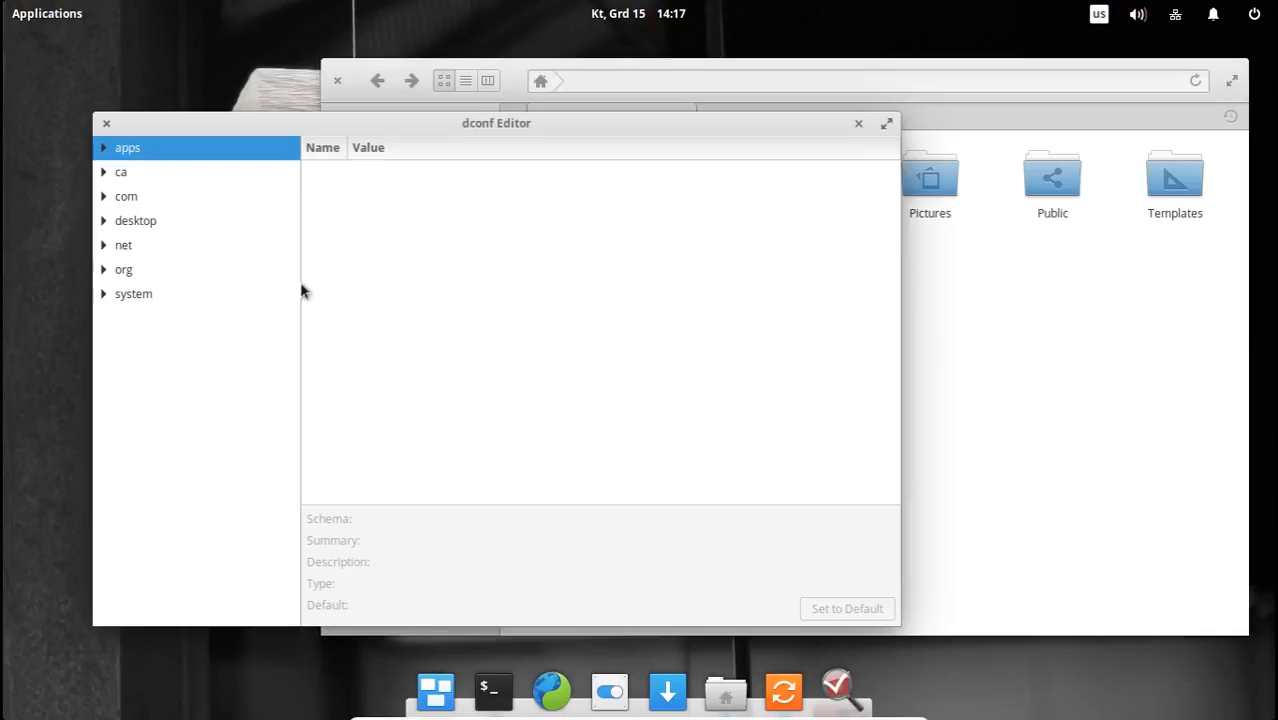
pyautogui.moveTo(430, 130); pyautogui.dragTo(479, 131)
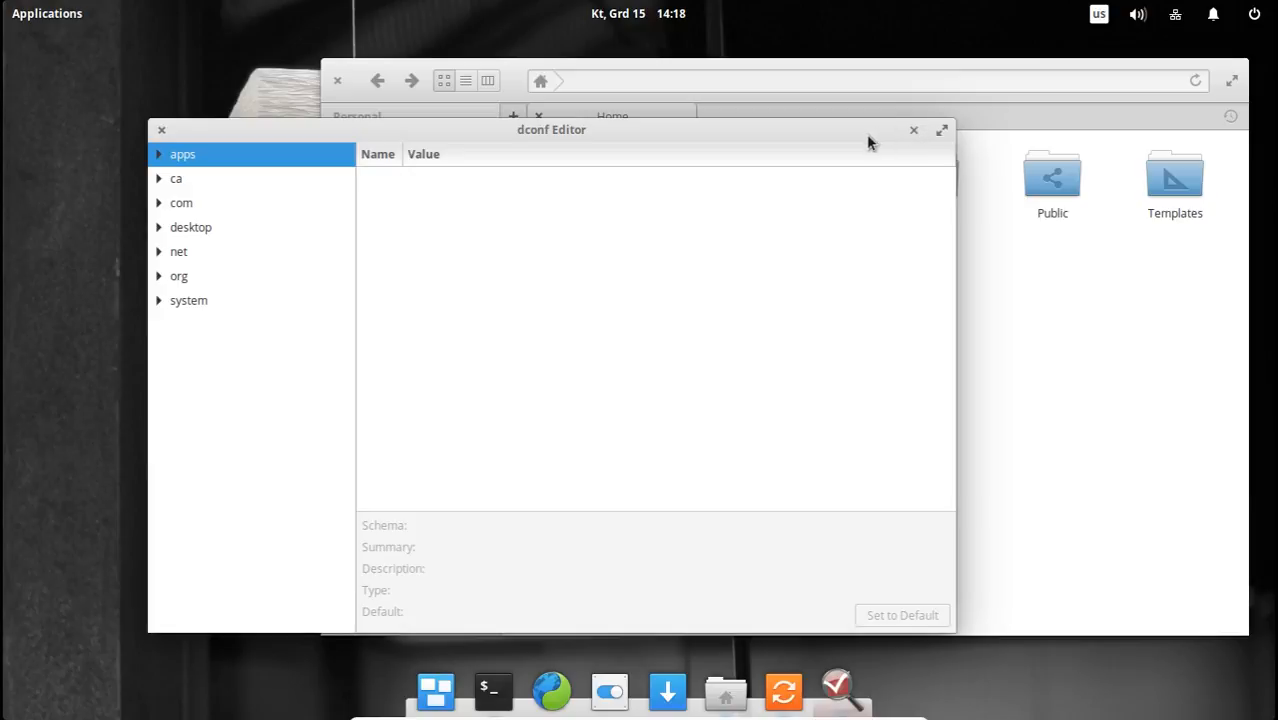
pyautogui.moveTo(866, 134); pyautogui.dragTo(898, 137)
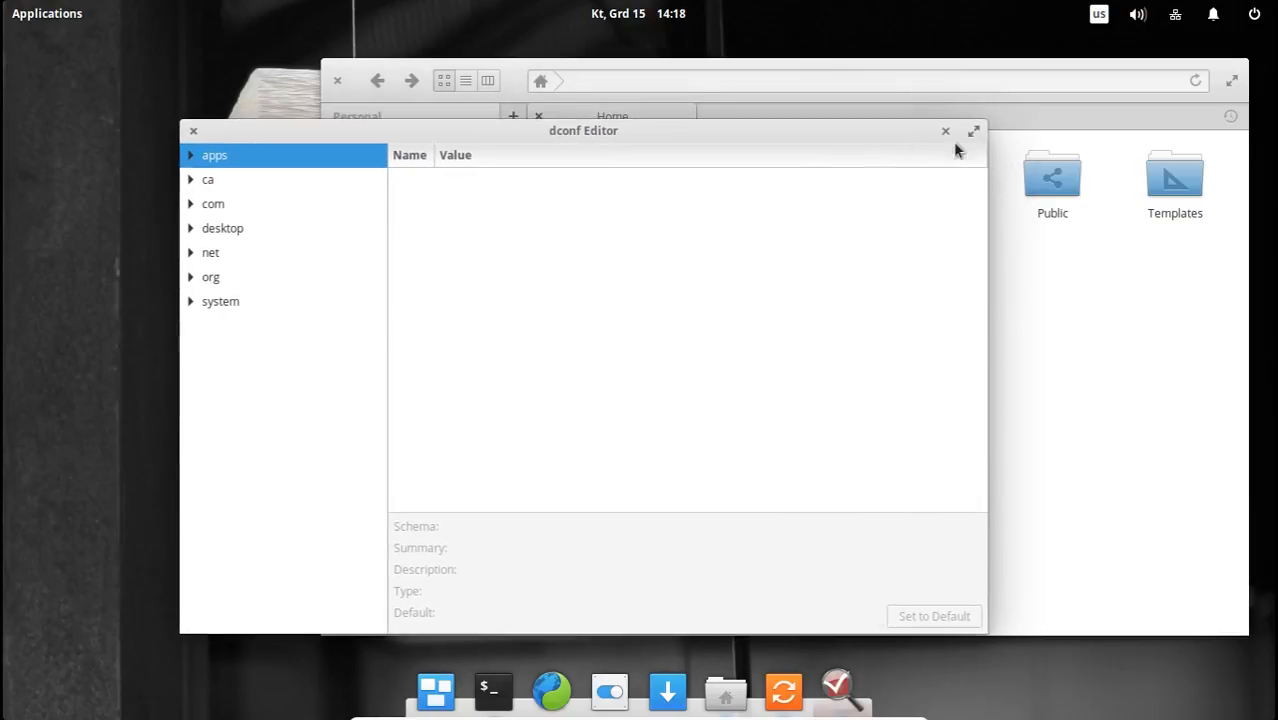
pyautogui.click(946, 134)
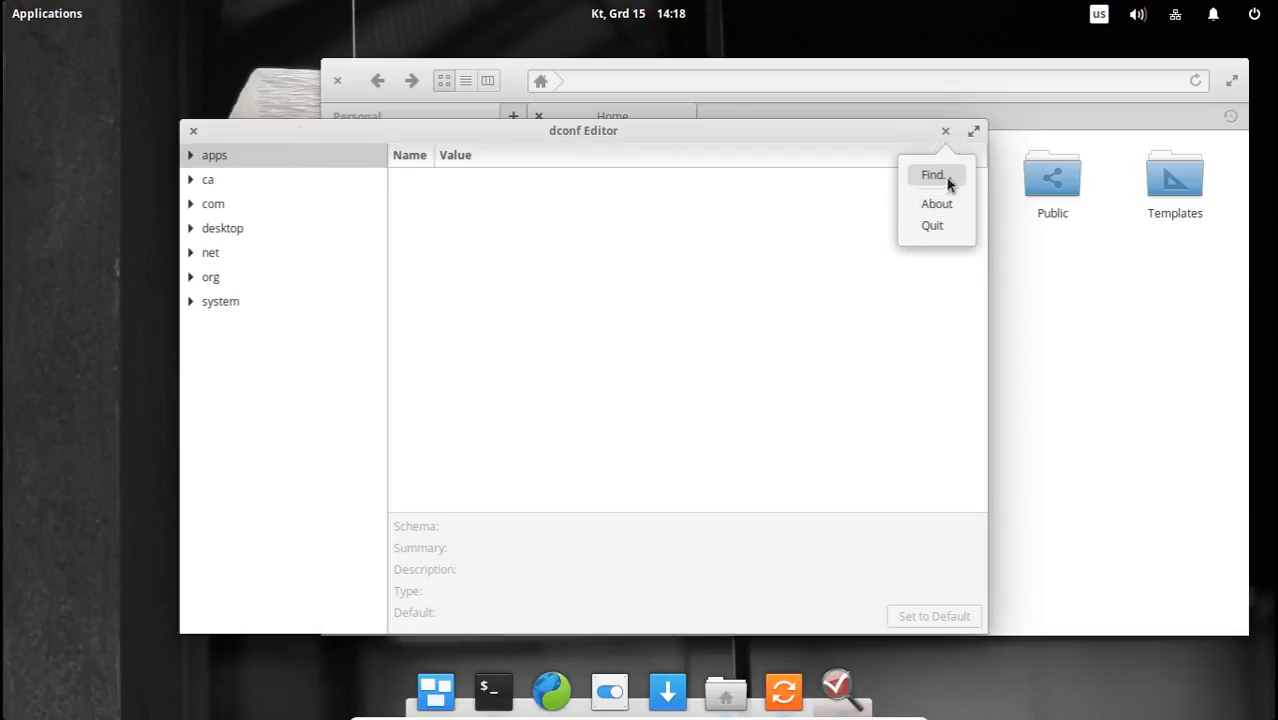
pyautogui.click(676, 289)
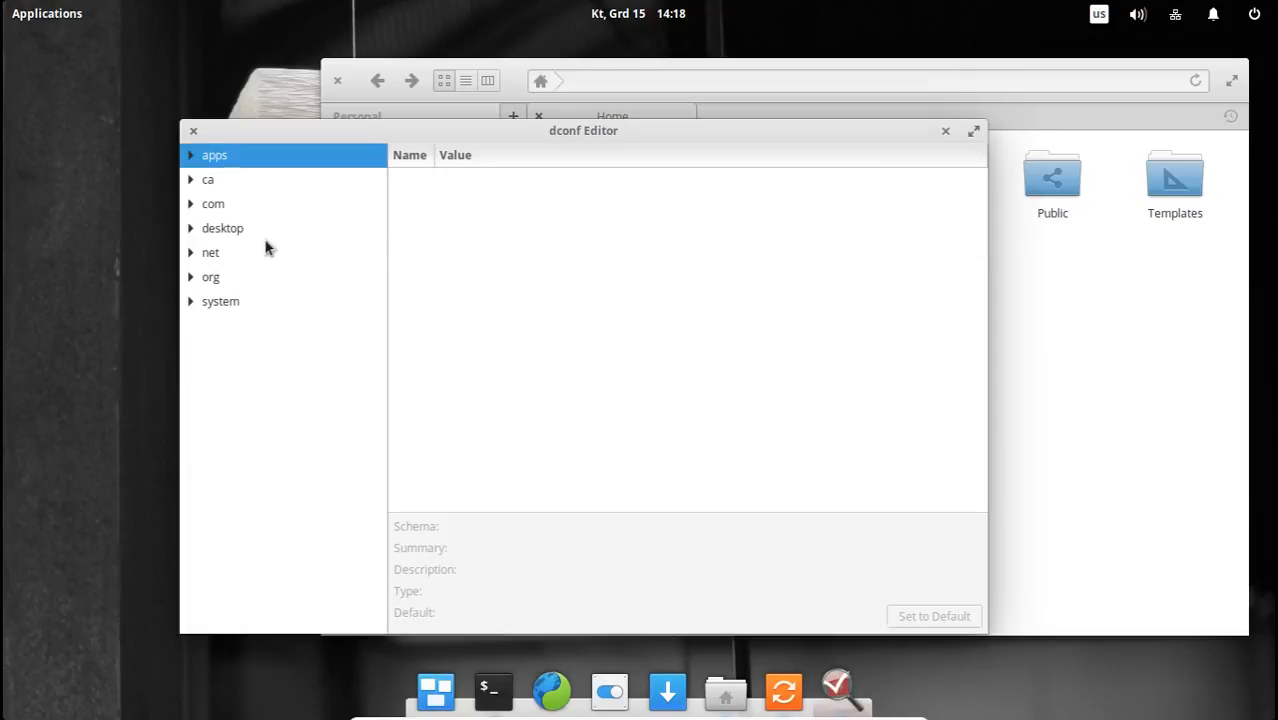
# Expand the org > gnome > desktop branch in dconf Editor and look through its entries.
pyautogui.click(192, 231)
pyautogui.click(193, 233)
pyautogui.click(191, 277)
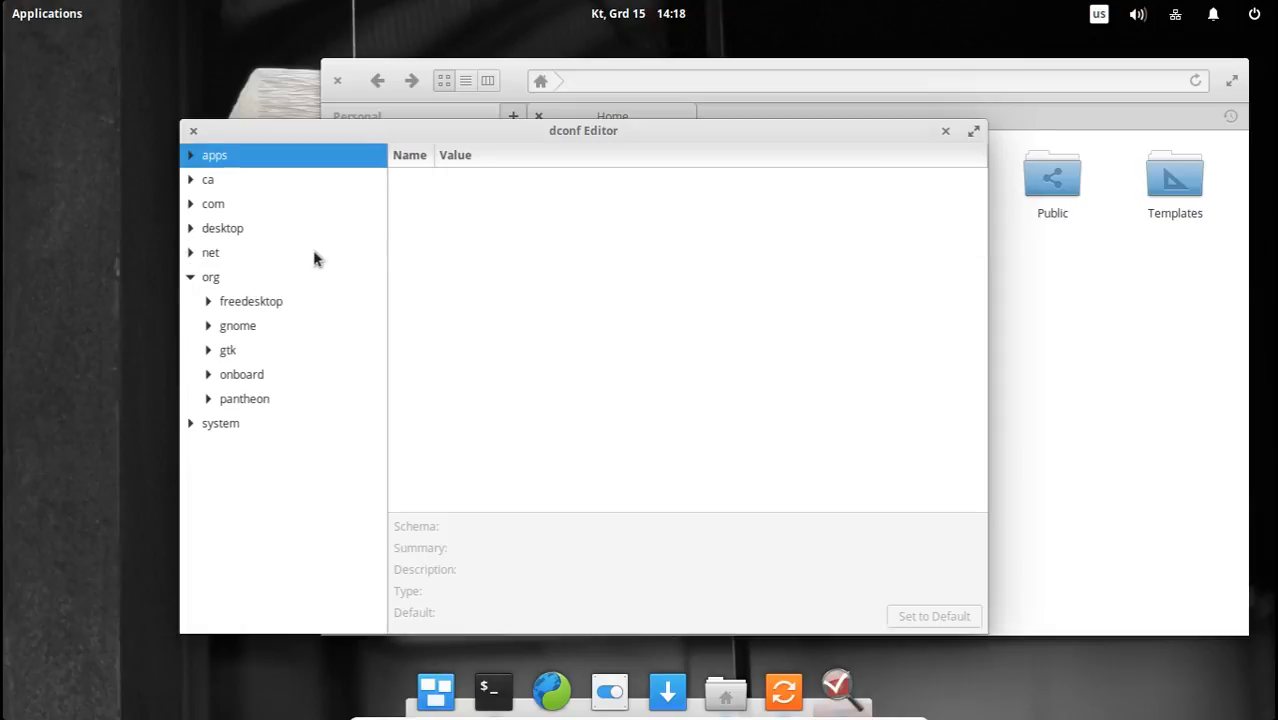
pyautogui.click(209, 327)
pyautogui.scroll(-2, 296, 331)
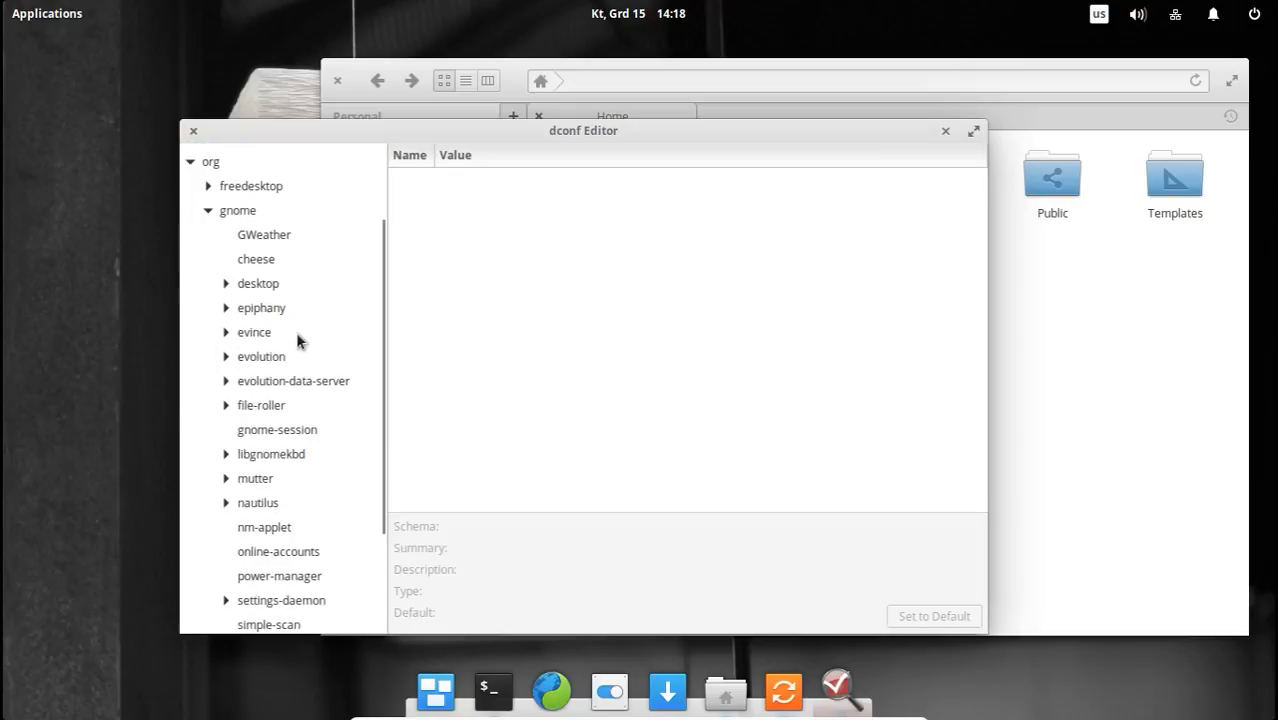
pyautogui.click(226, 284)
pyautogui.scroll(-5, 315, 410)
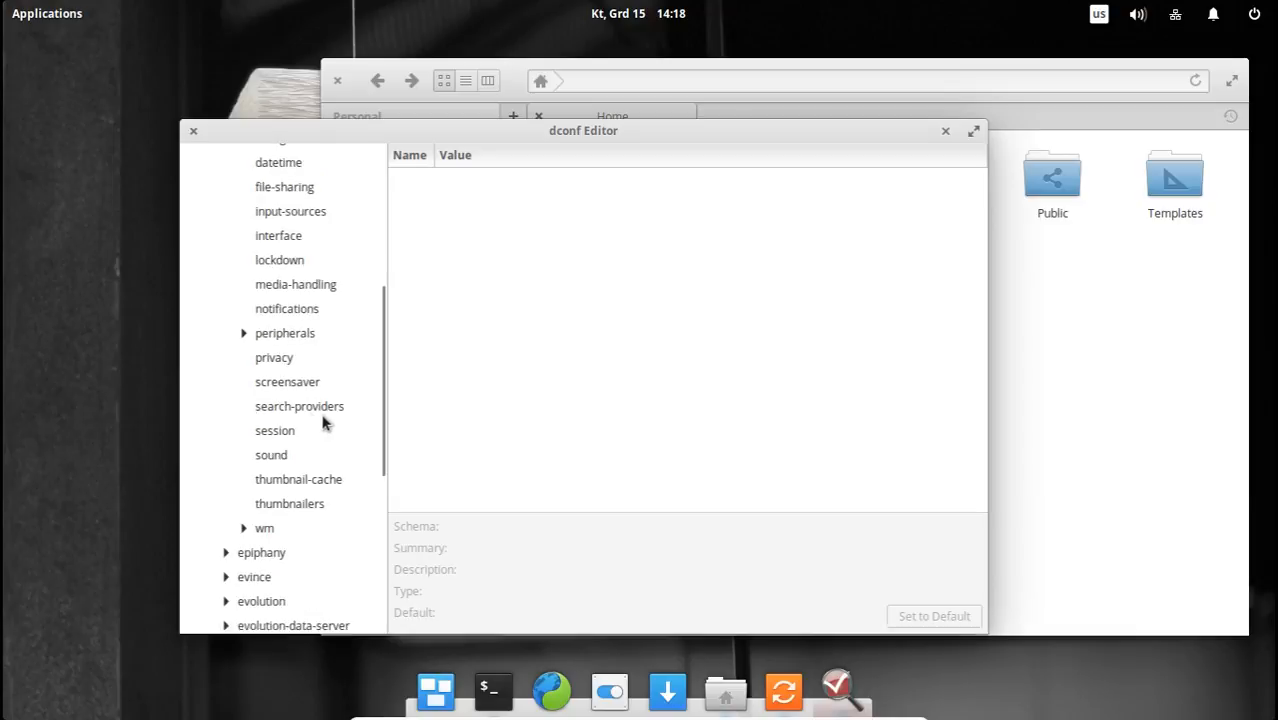
# Expand wm under org.gnome.desktop and open its preferences keys, after a glance at keybindings.
pyautogui.click(948, 133)
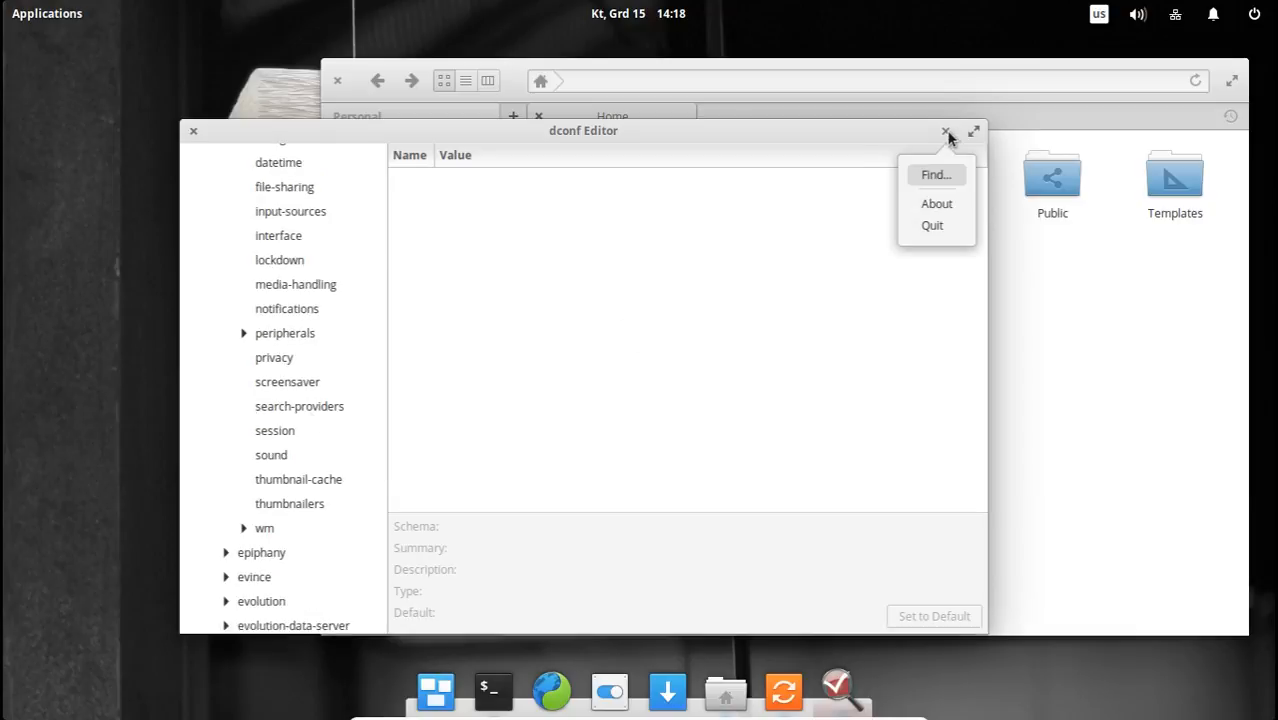
pyautogui.click(916, 145)
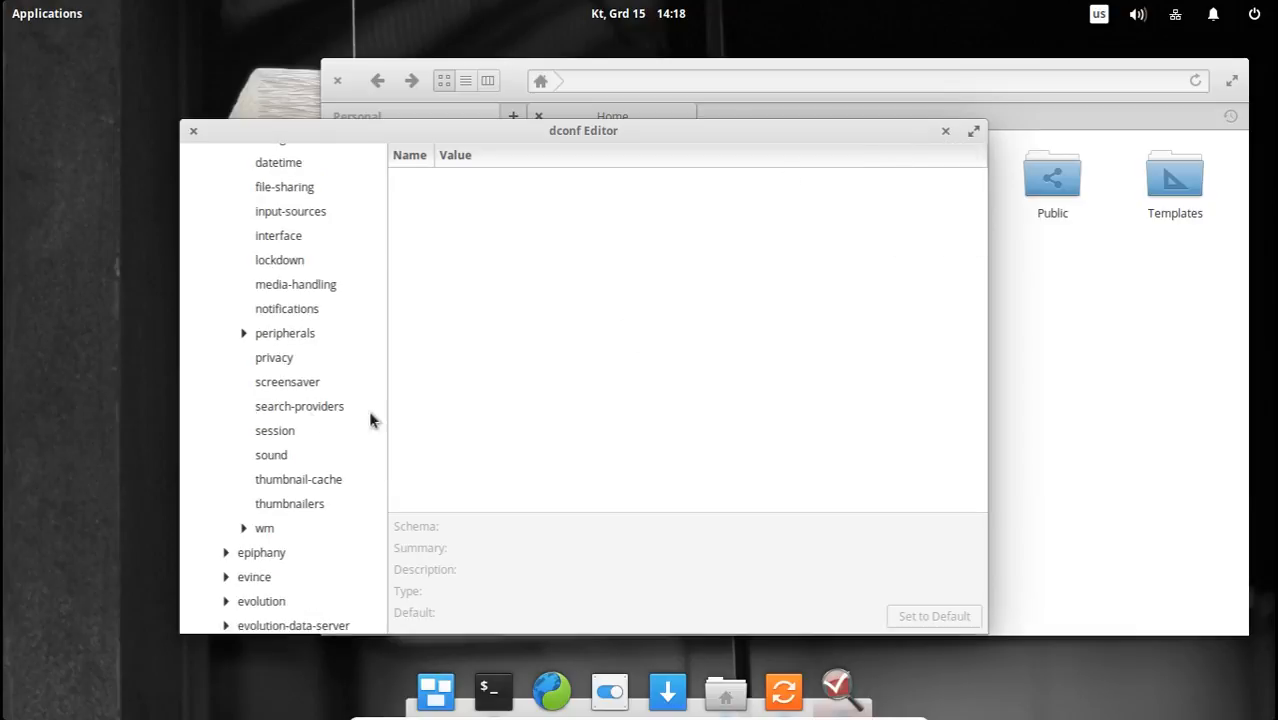
pyautogui.click(266, 528)
pyautogui.click(244, 528)
pyautogui.scroll(-8, 312, 360)
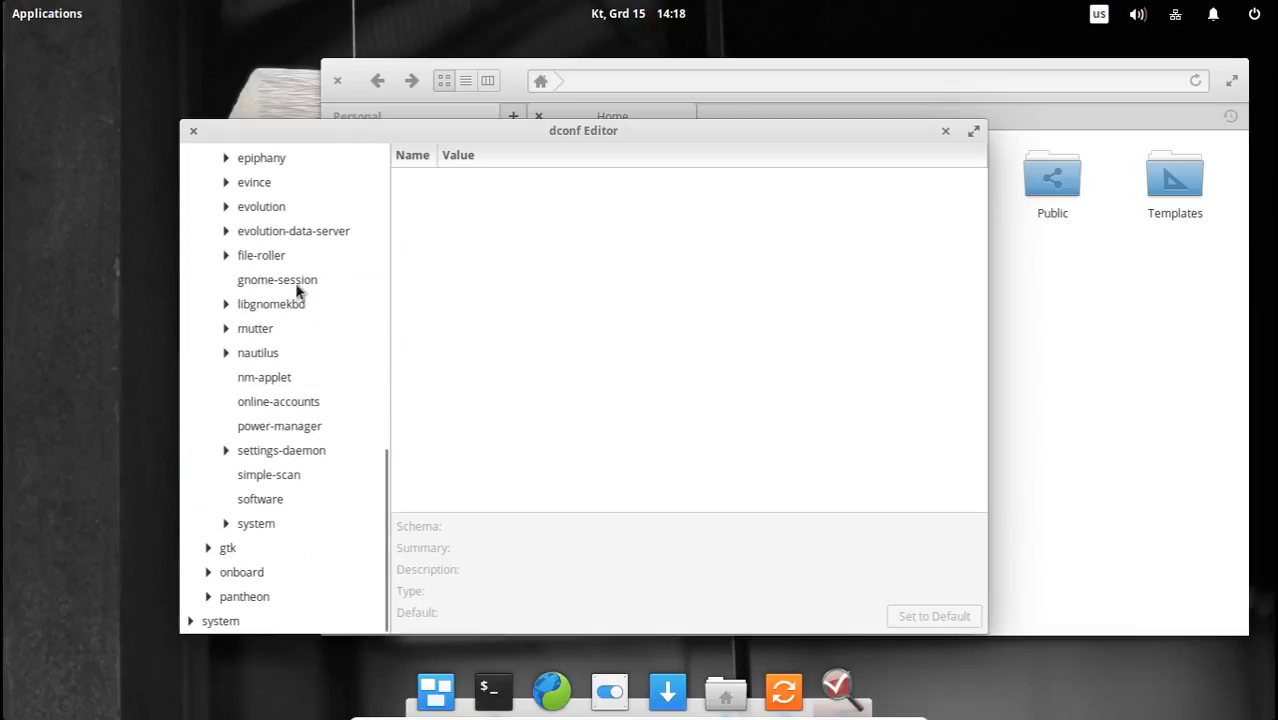
pyautogui.scroll(1, 296, 310)
pyautogui.click(306, 176)
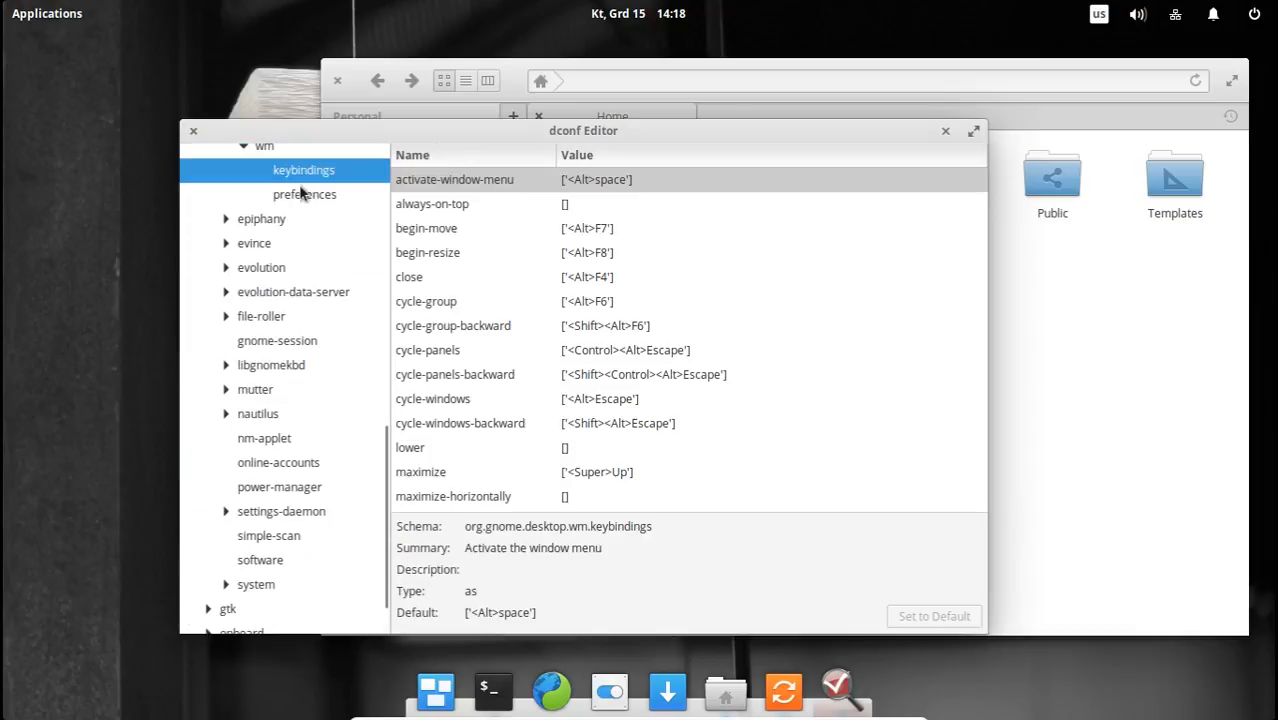
pyautogui.click(303, 193)
# Set the button-layout key to close:minimeze,maximize and move the dconf Editor window to inspect its title bar.
pyautogui.click(597, 334)
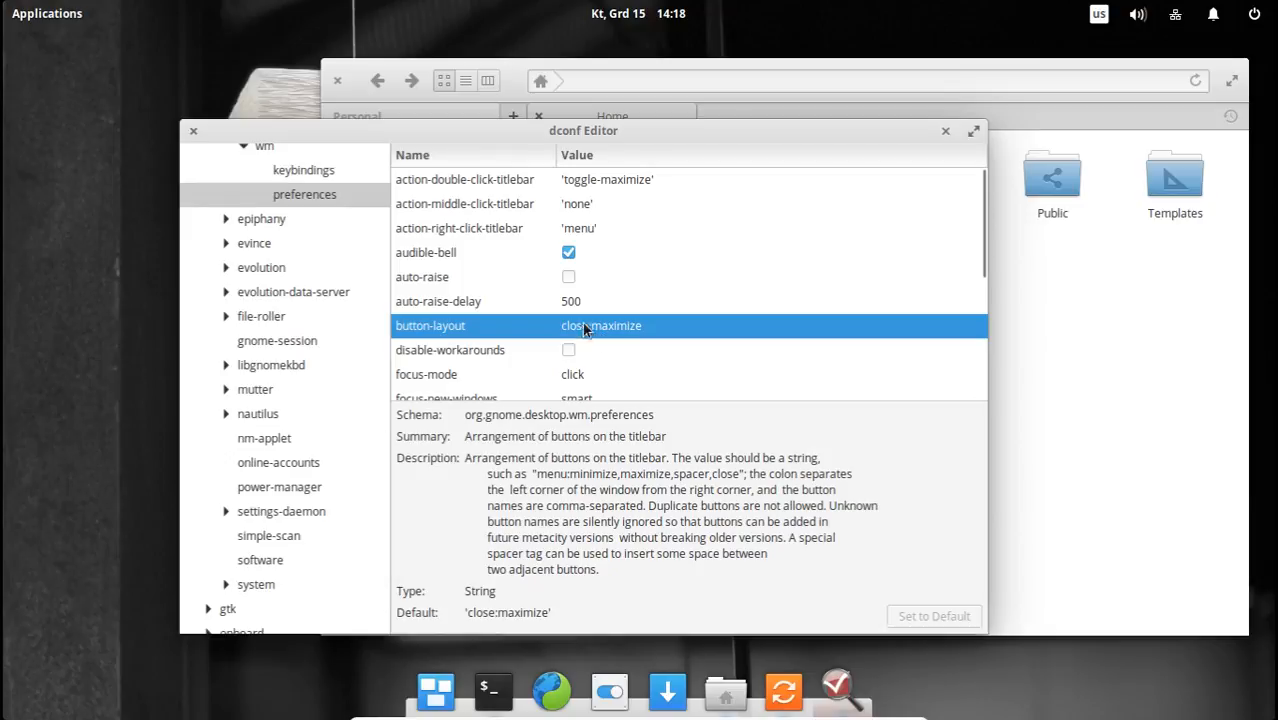
pyautogui.scroll(-1, 667, 320)
pyautogui.scroll(1, 666, 345)
pyautogui.click(599, 330)
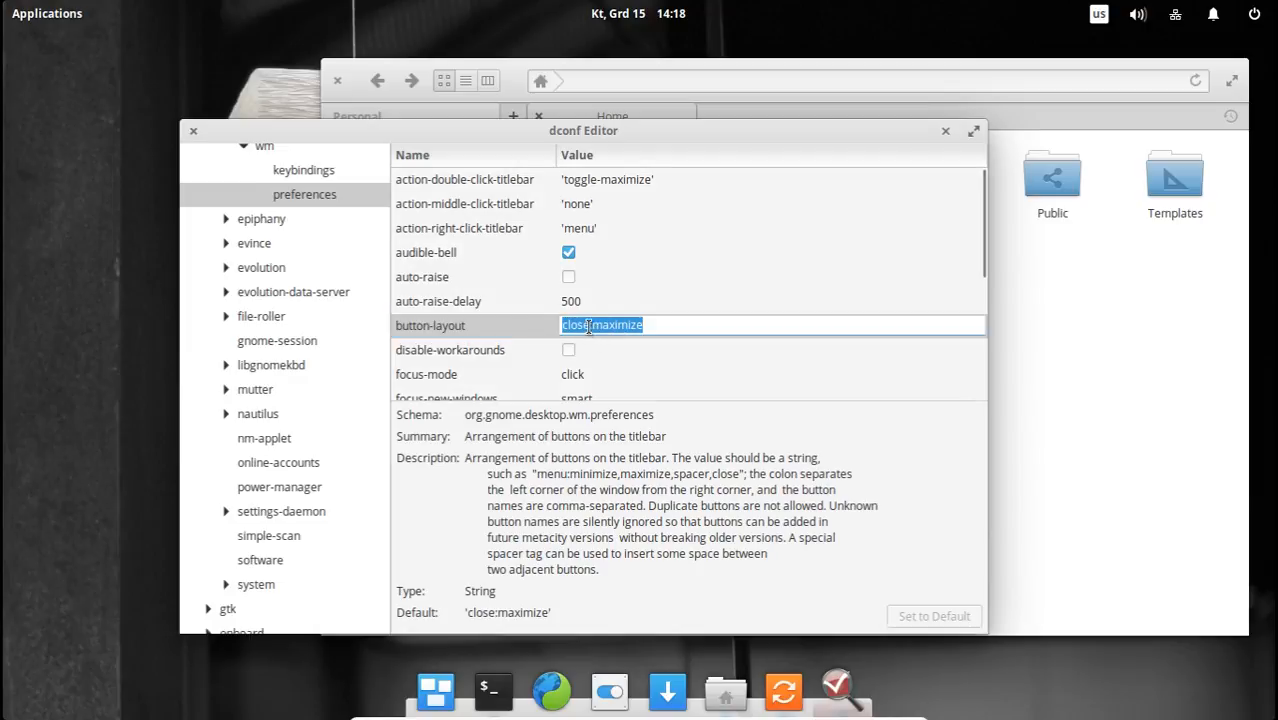
pyautogui.click(589, 326)
pyautogui.click(692, 324)
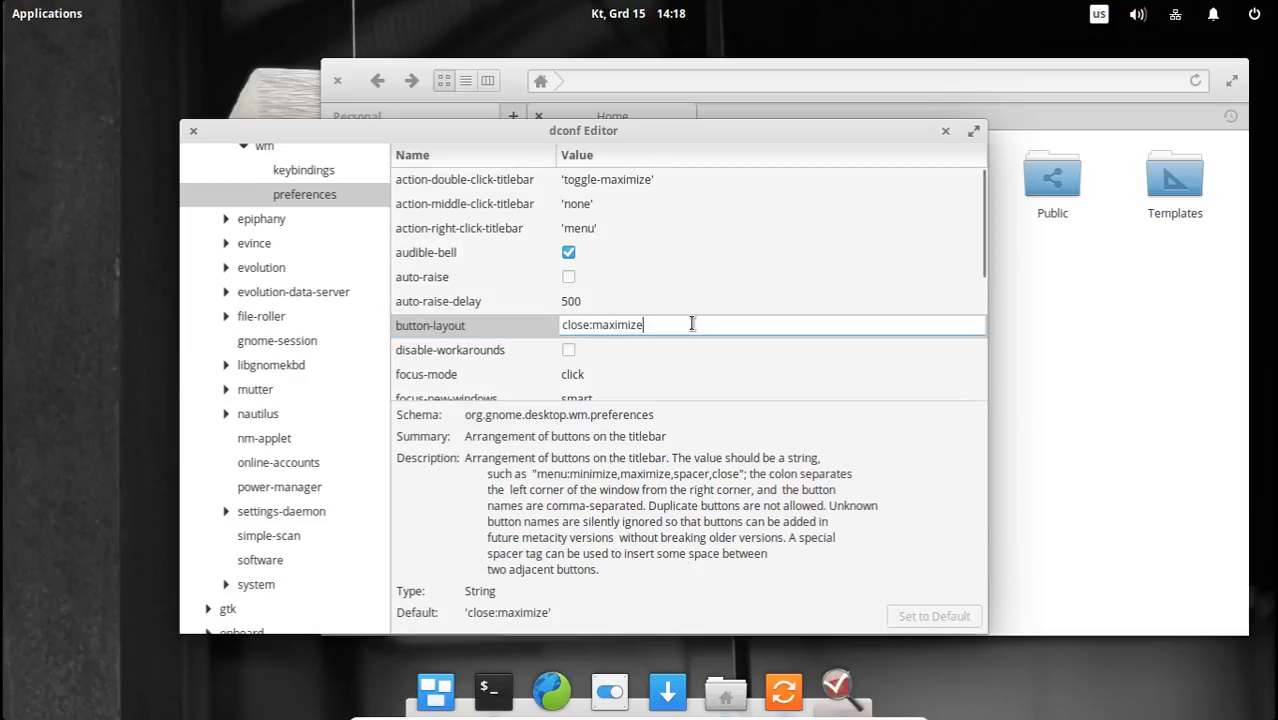
pyautogui.press('Left')
pyautogui.press('Left')
pyautogui.write('minimez')
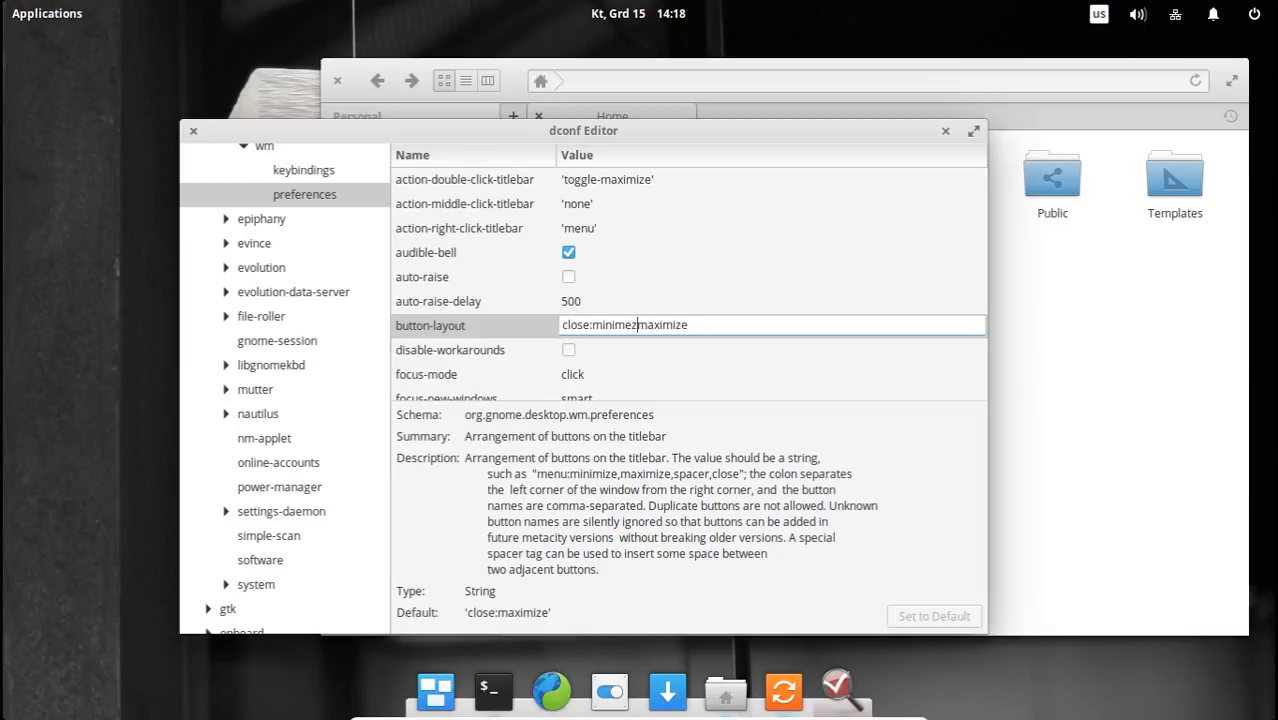
pyautogui.write('e,')
pyautogui.press('Return')
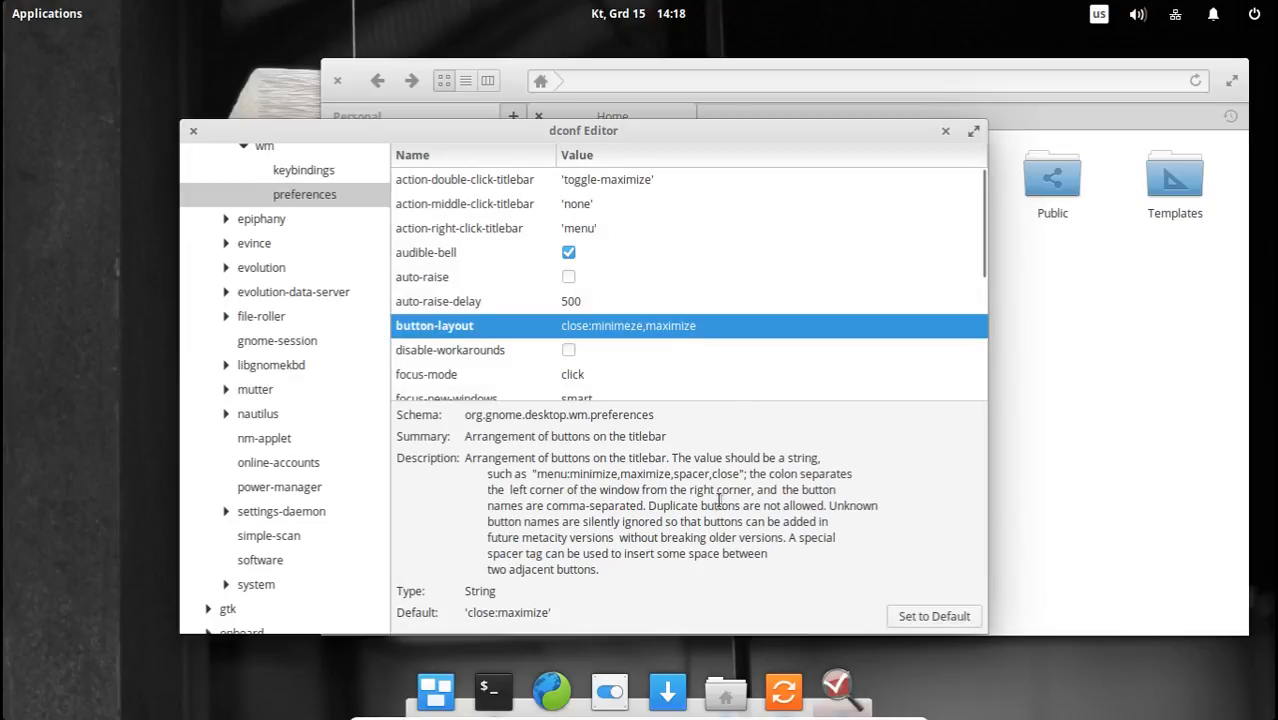
pyautogui.click(695, 620)
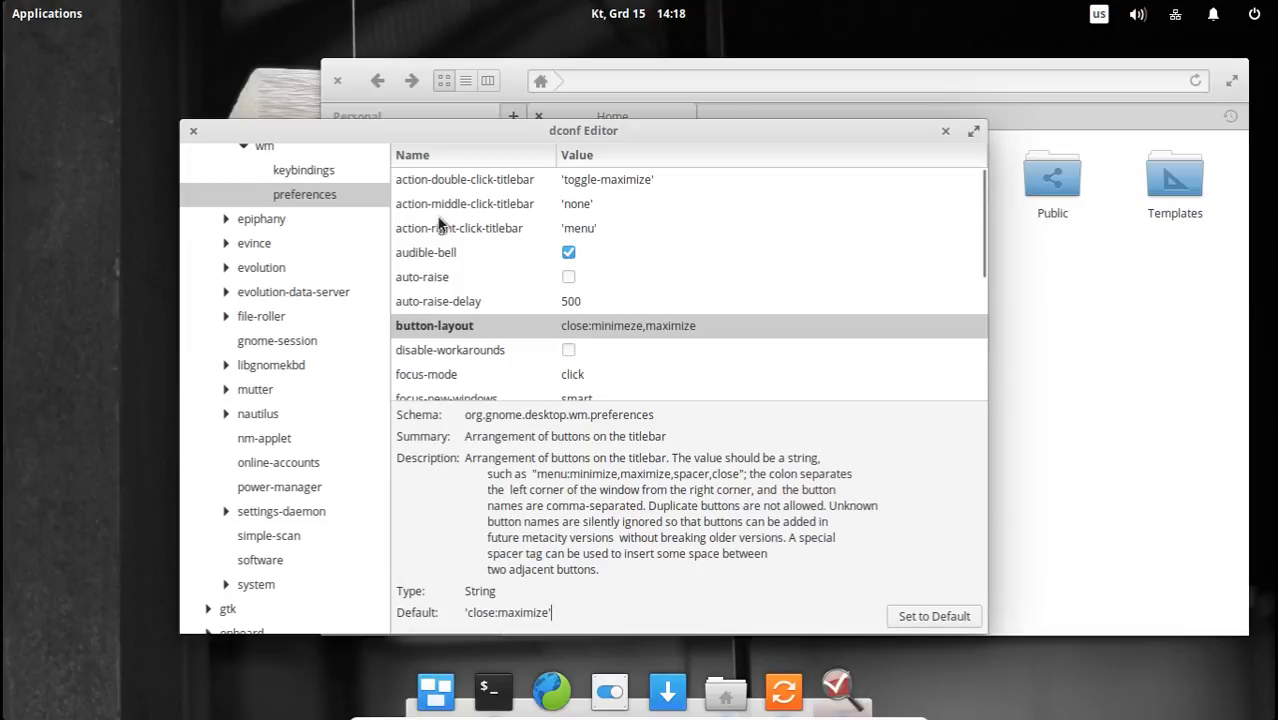
pyautogui.moveTo(491, 133); pyautogui.dragTo(562, 107)
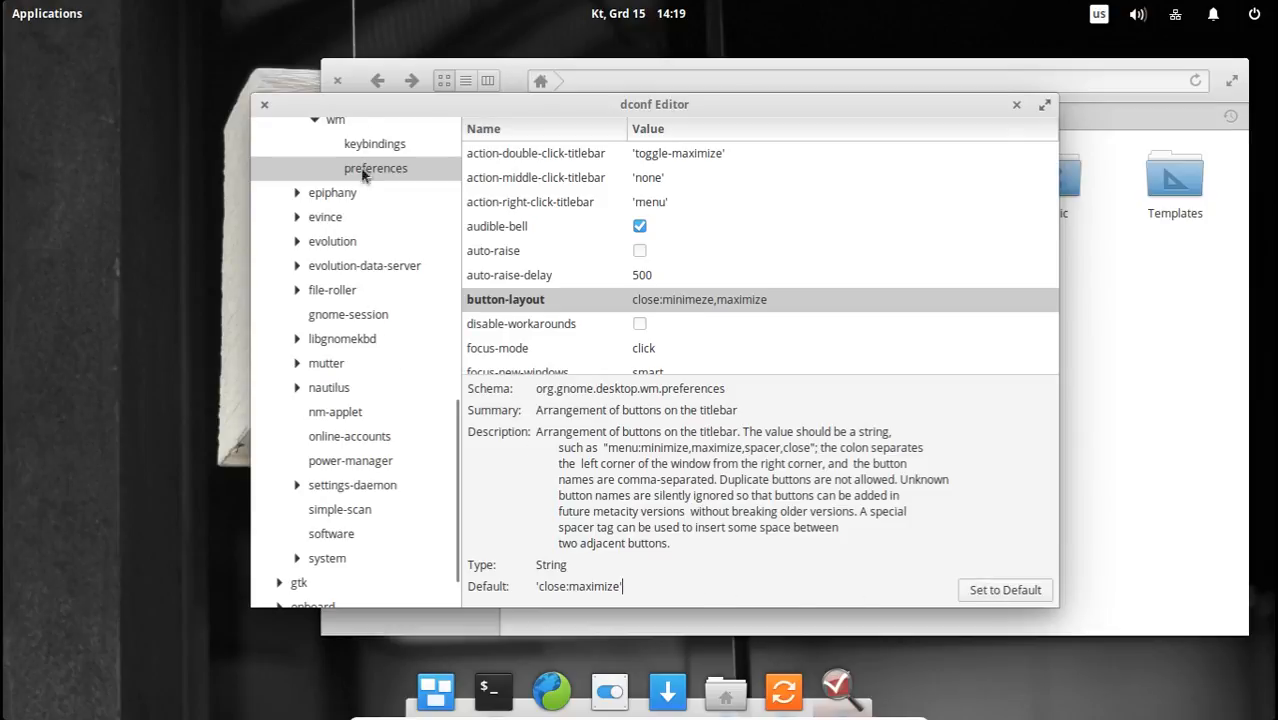
# Switch to Terminal, open a new tab and start dconf Editor with administrator rights using sudo dconf-editor.
pyautogui.click(500, 690)
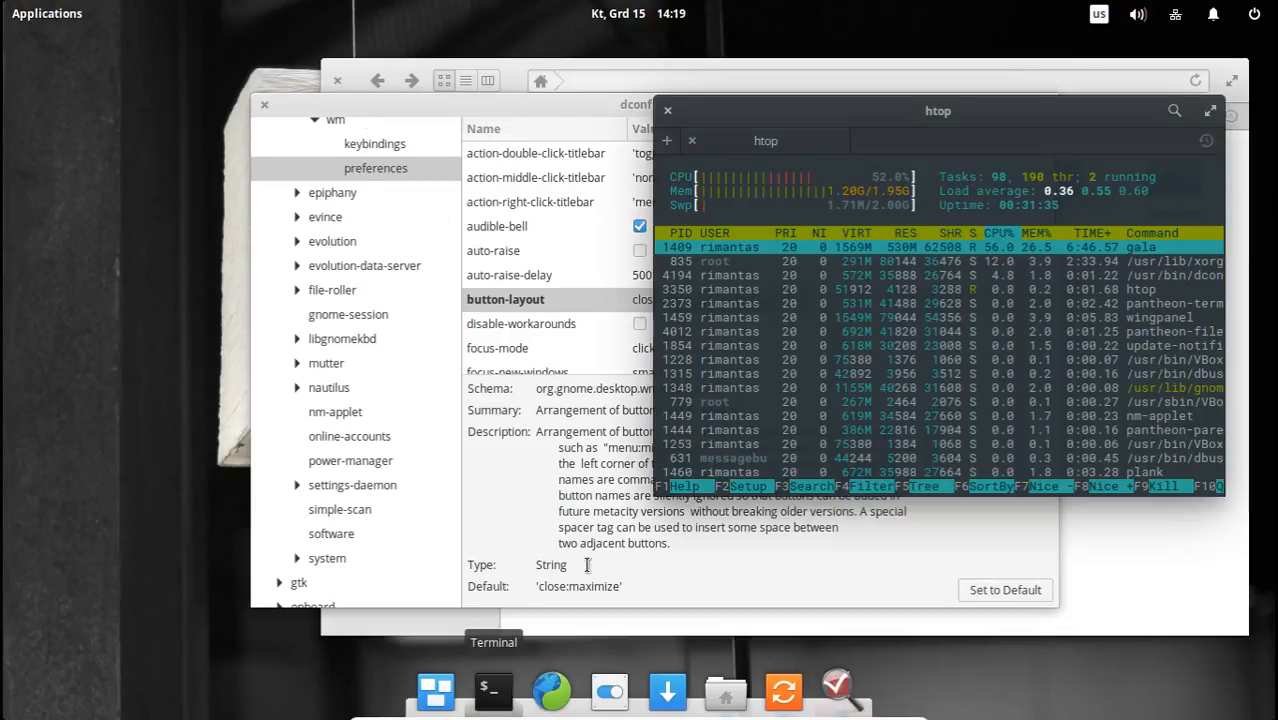
pyautogui.click(667, 141)
pyautogui.moveTo(872, 116); pyautogui.dragTo(846, 272)
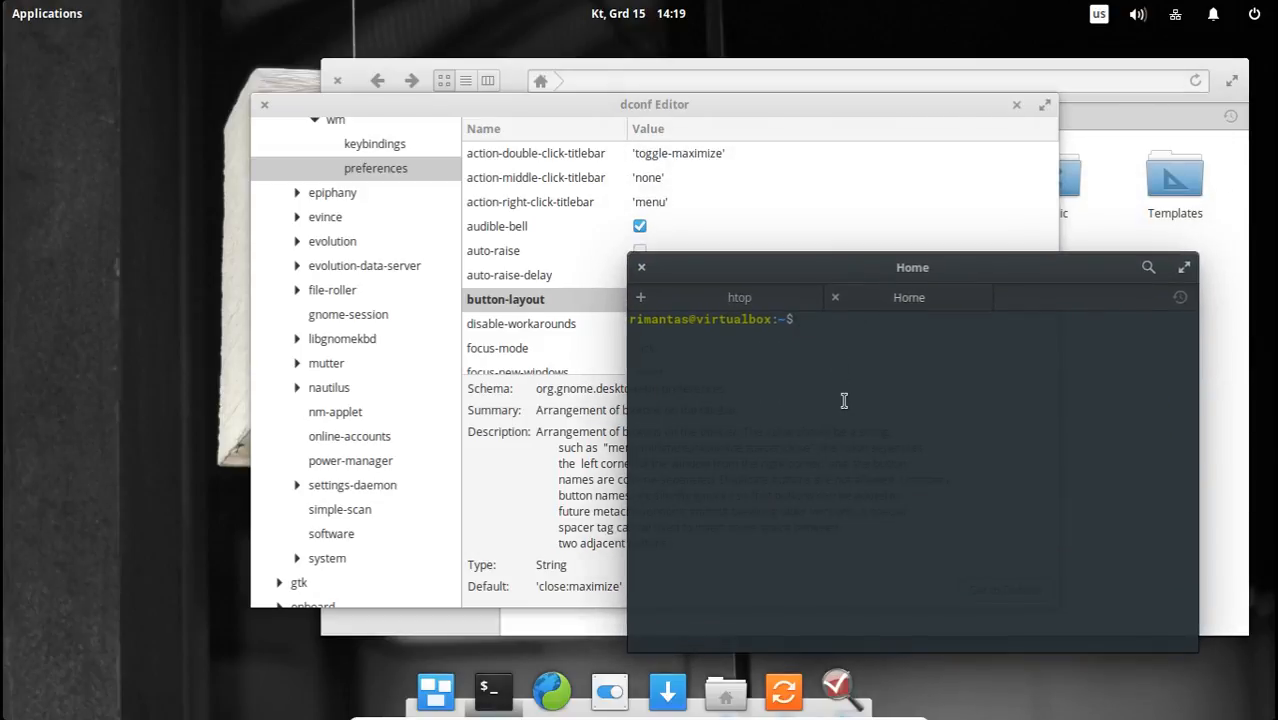
pyautogui.write('sudo dconf-editor')
pyautogui.press('Return')
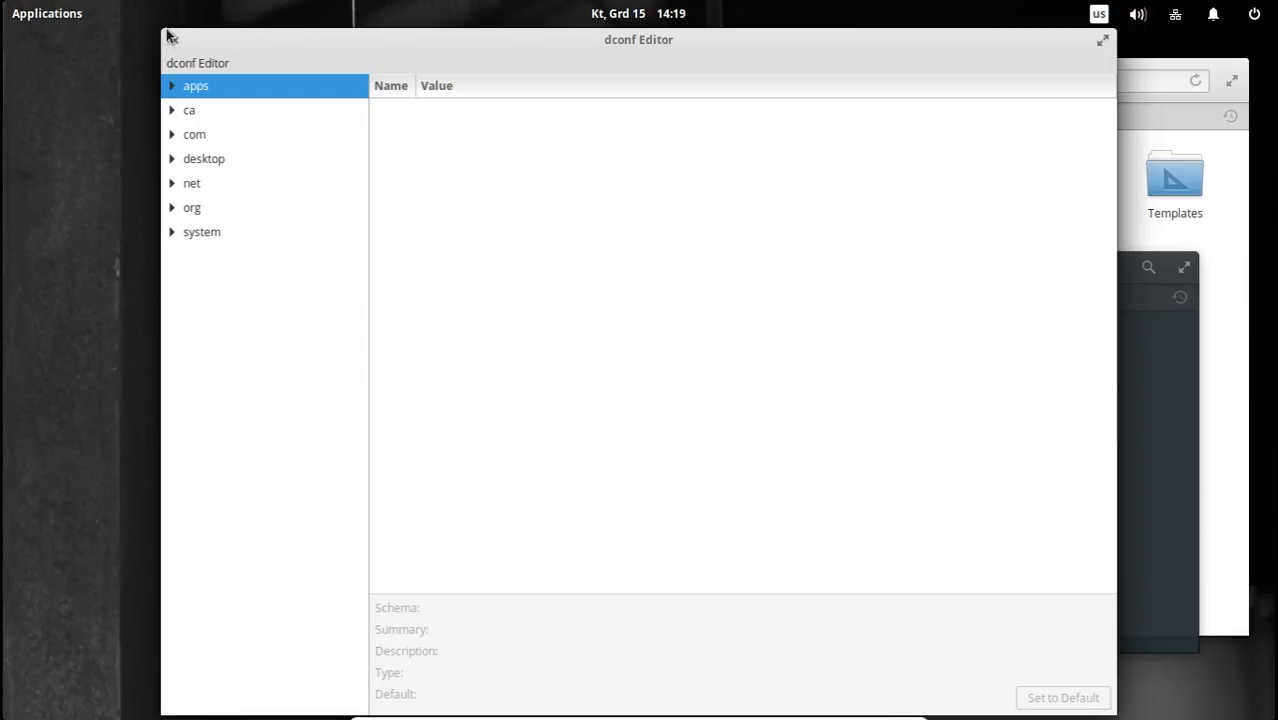
# Arrange the administrator dconf Editor window over the original one, maximizing and restoring the original window in between.
pyautogui.moveTo(170, 35); pyautogui.dragTo(861, 128)
pyautogui.click(583, 112)
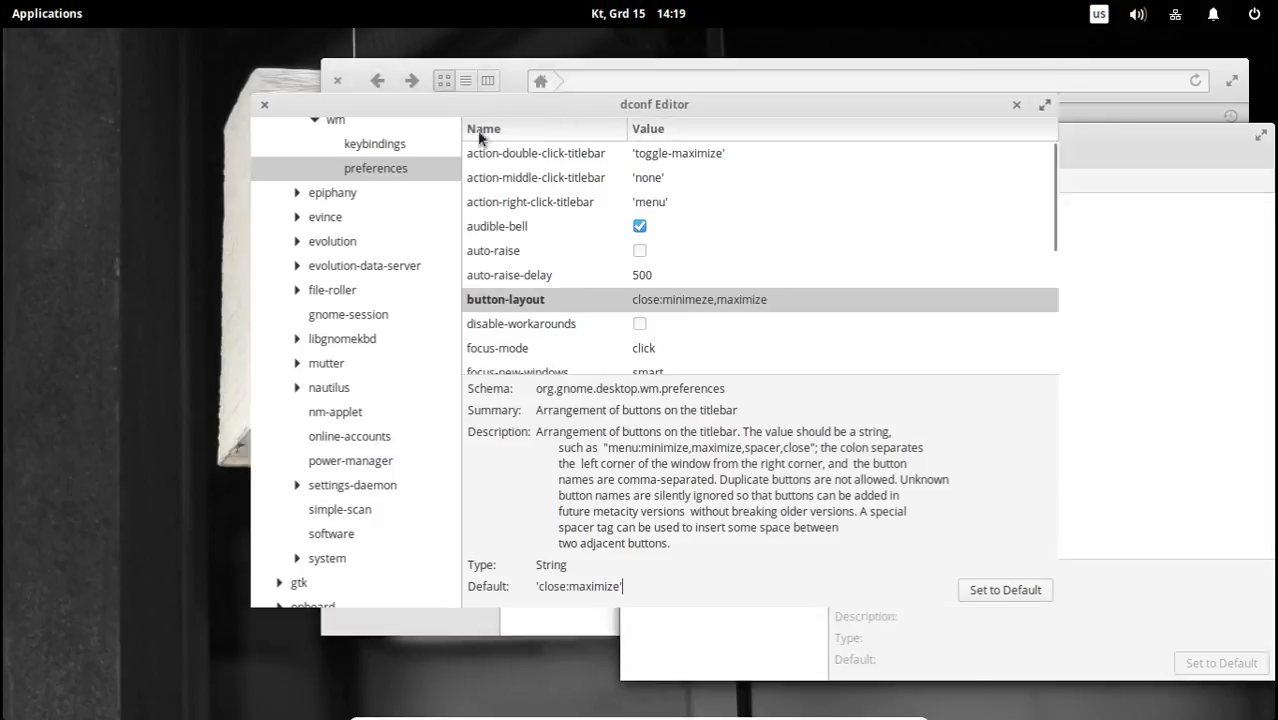
pyautogui.doubleClick(583, 110)
pyautogui.doubleClick(453, 39)
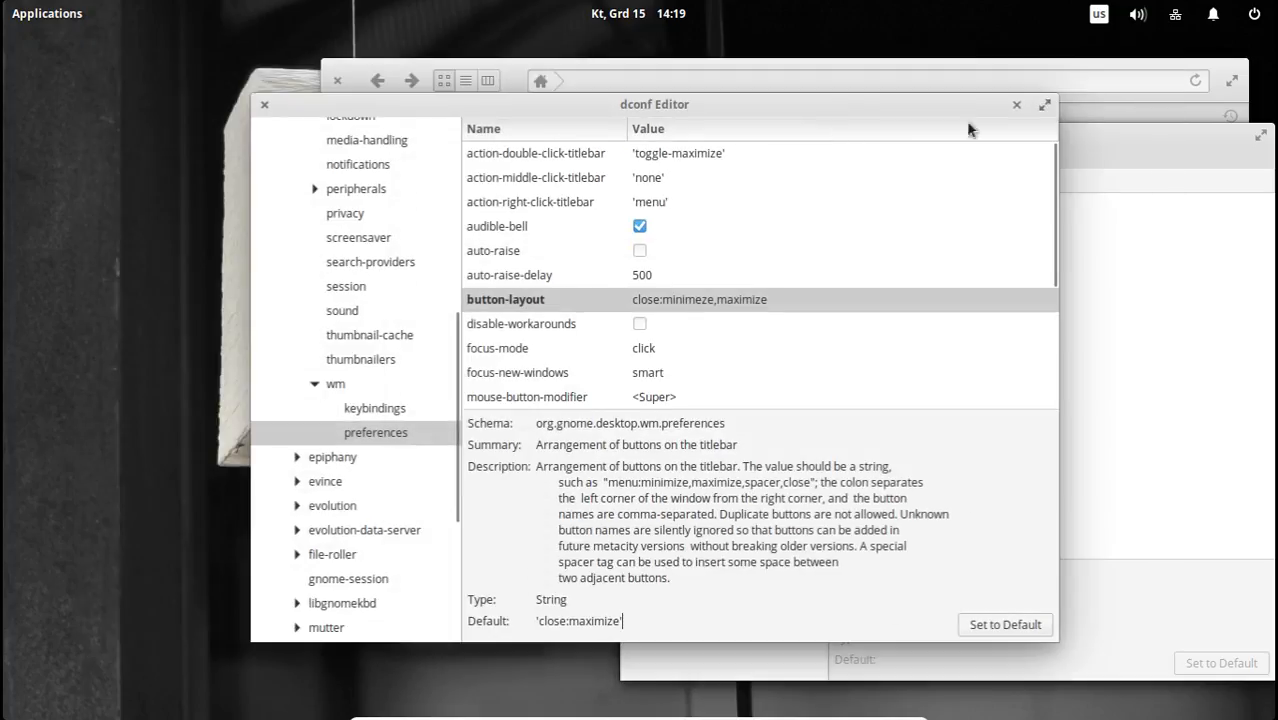
pyautogui.moveTo(1110, 129); pyautogui.dragTo(683, 159)
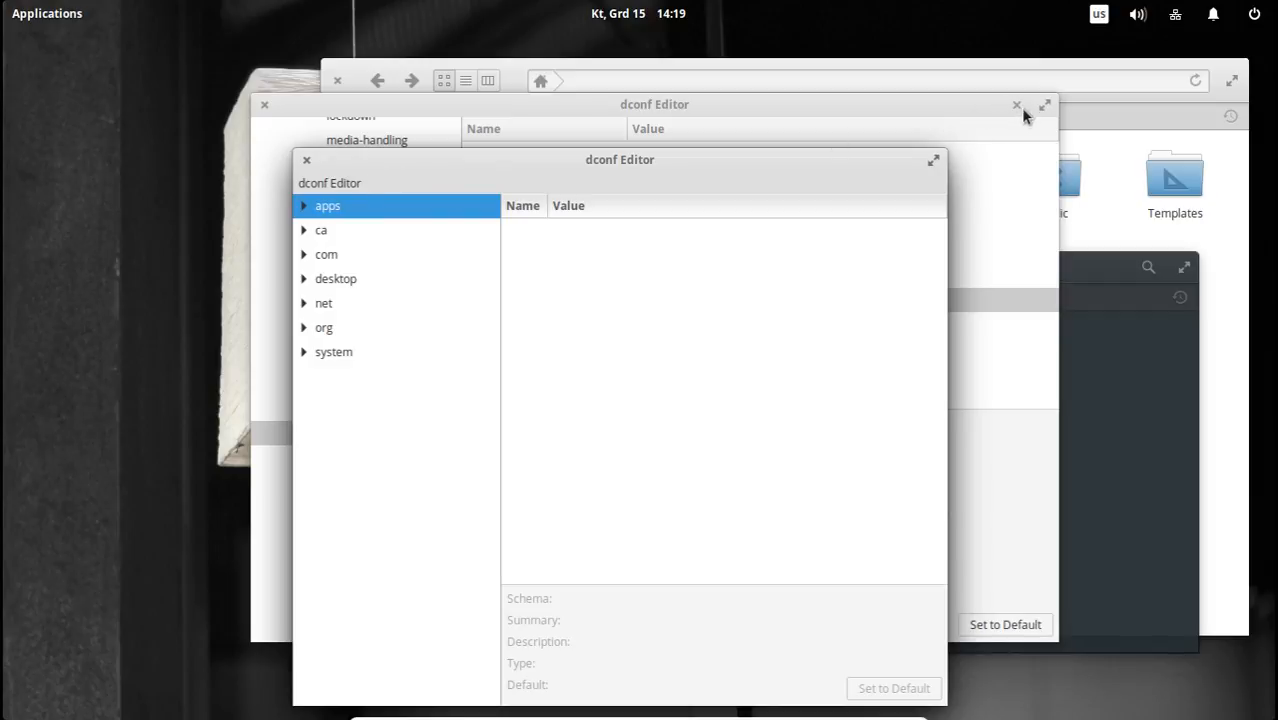
# Examine the dconf Editor menu in the administrator window with its Find, About and Quit entries.
pyautogui.click(352, 185)
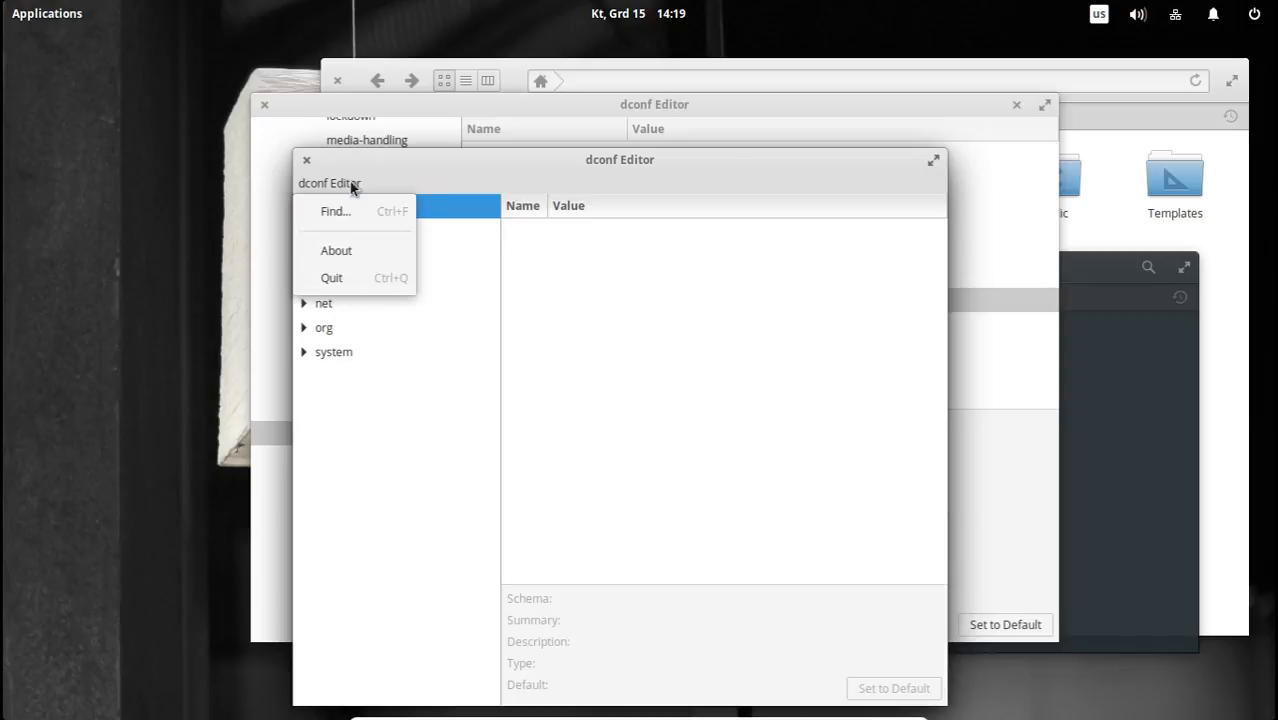
pyautogui.click(352, 185)
pyautogui.click(356, 185)
pyautogui.click(347, 187)
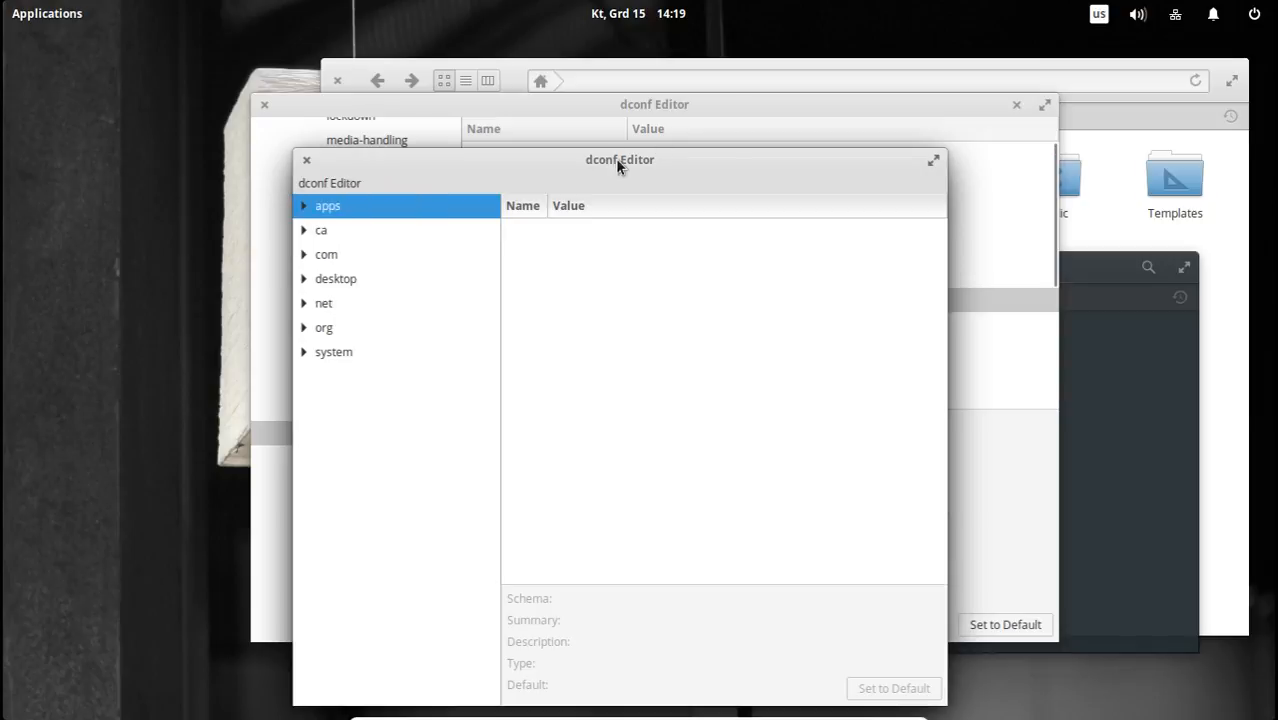
# View the dconf Editor menu once more and move the administrator window clear of the original window's key tree.
pyautogui.click(320, 188)
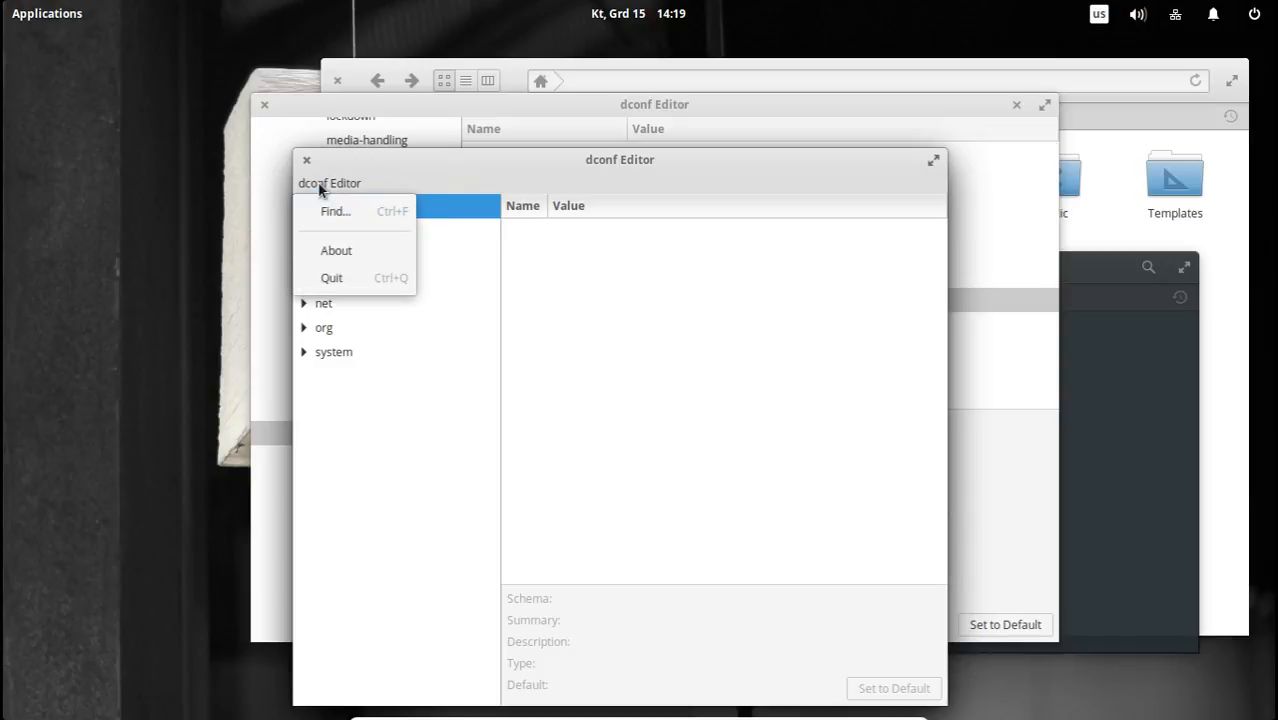
pyautogui.click(549, 168)
pyautogui.moveTo(656, 161); pyautogui.dragTo(725, 161)
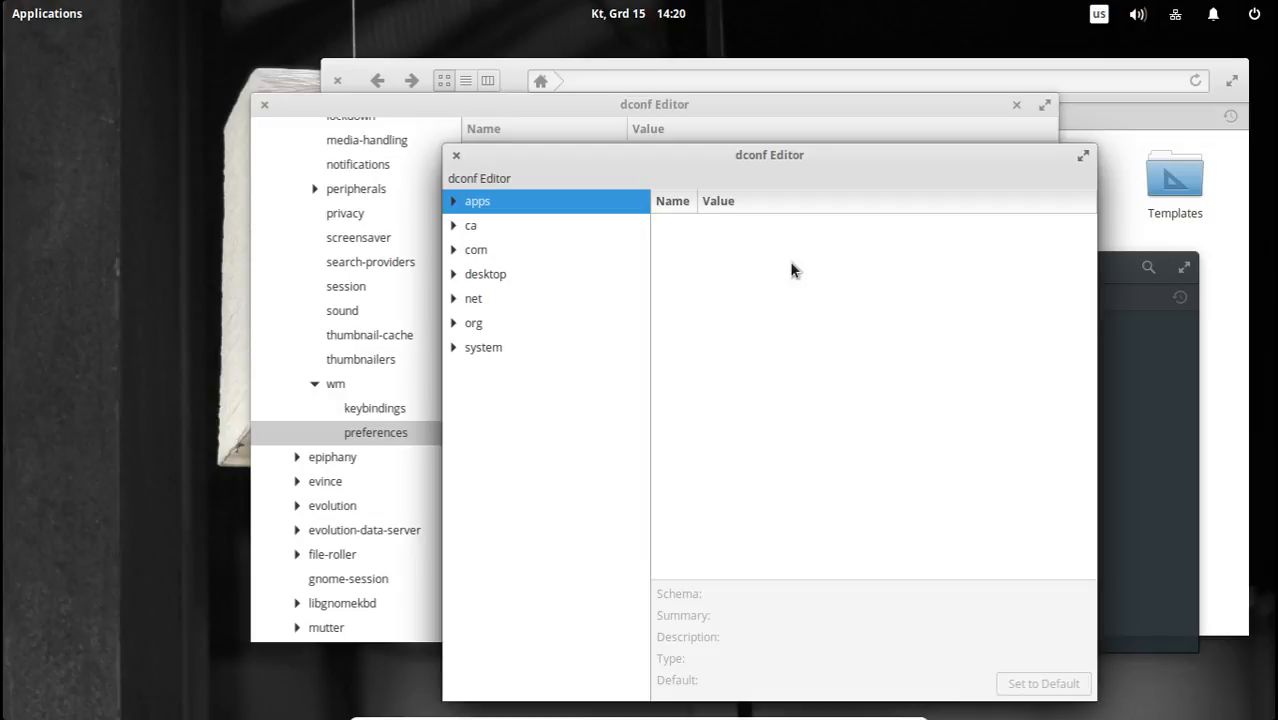
# Open the org > gnome > desktop > wm > preferences keys in the administrator dconf Editor window.
pyautogui.click(453, 323)
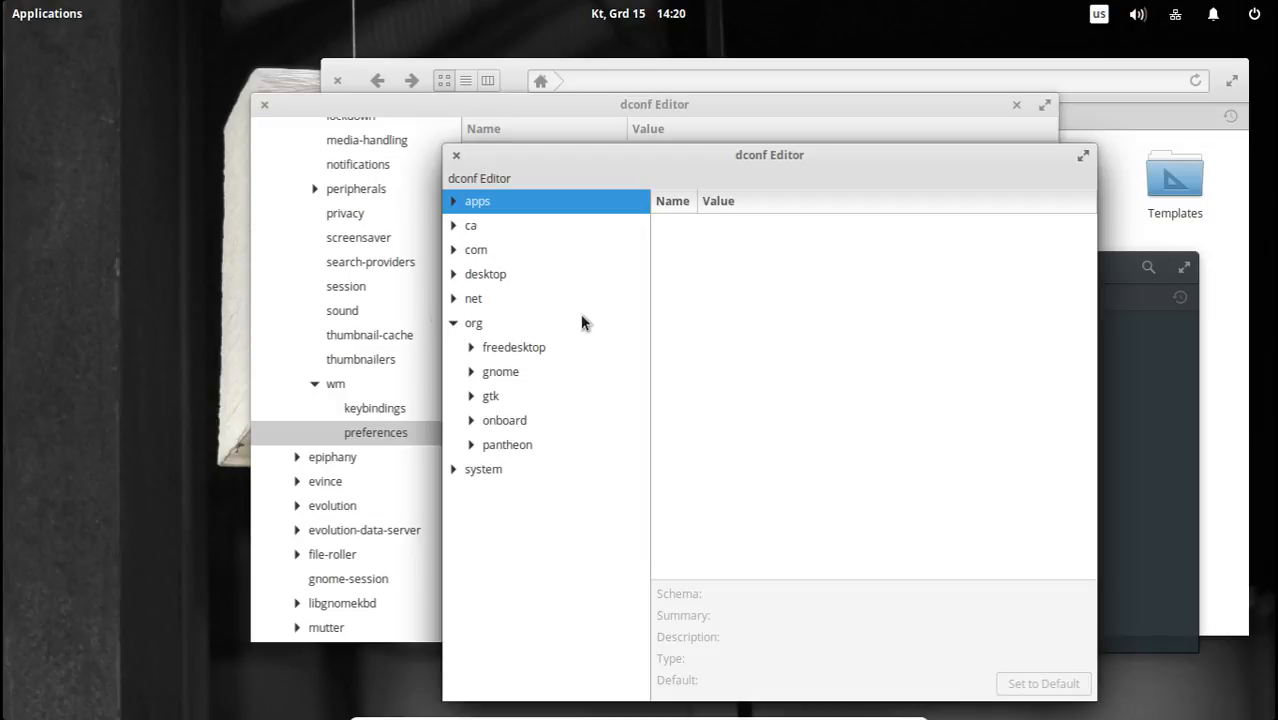
pyautogui.click(471, 371)
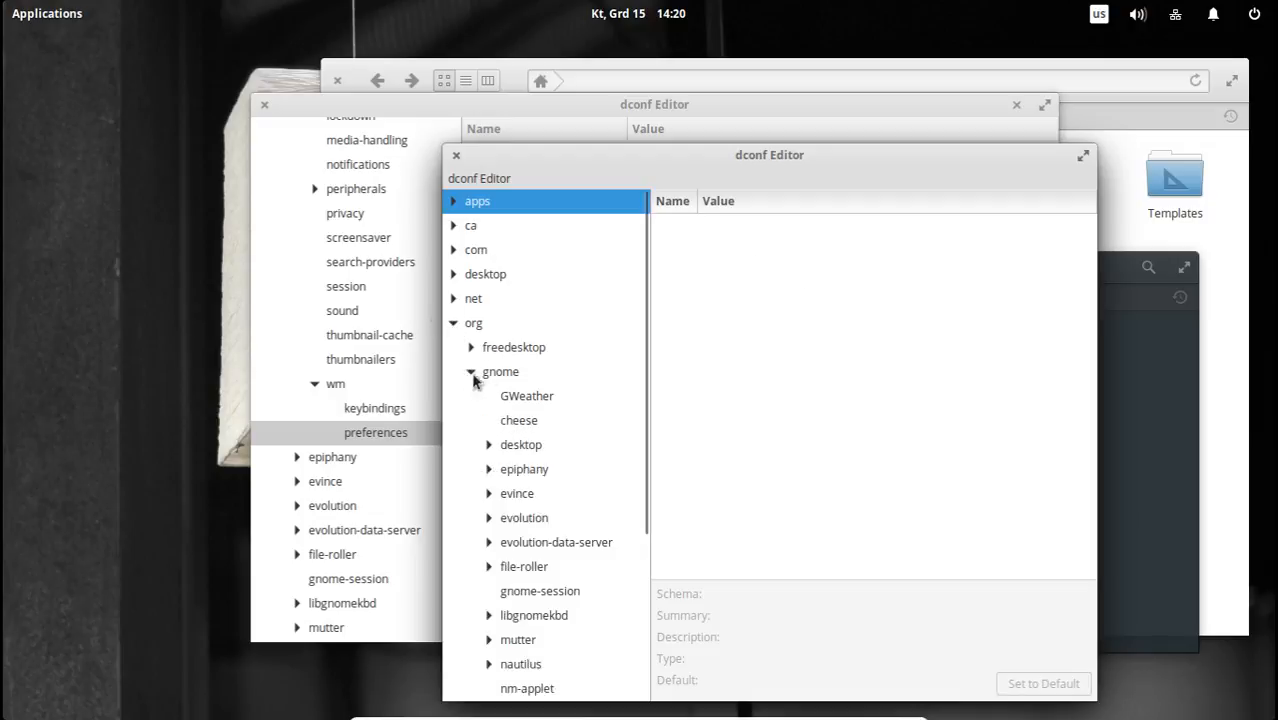
pyautogui.scroll(-3, 546, 413)
pyautogui.scroll(-2, 548, 418)
pyautogui.scroll(4, 551, 426)
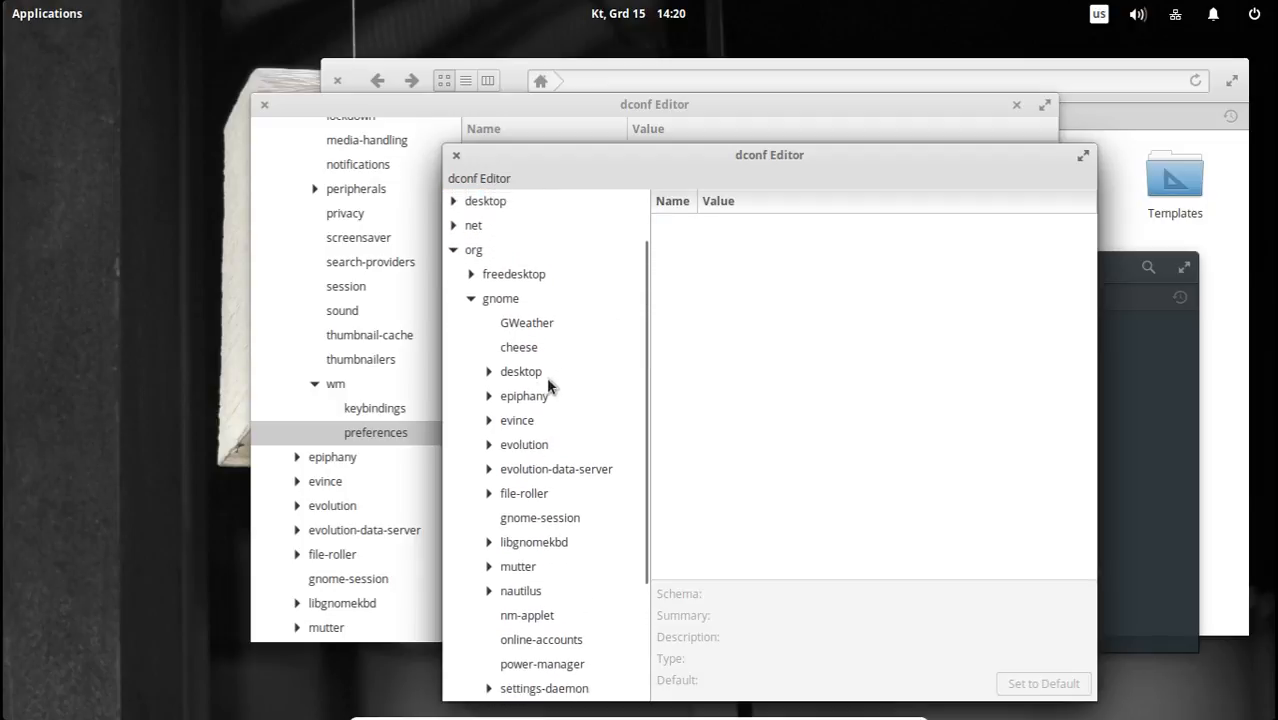
pyautogui.click(489, 378)
pyautogui.scroll(-5, 562, 420)
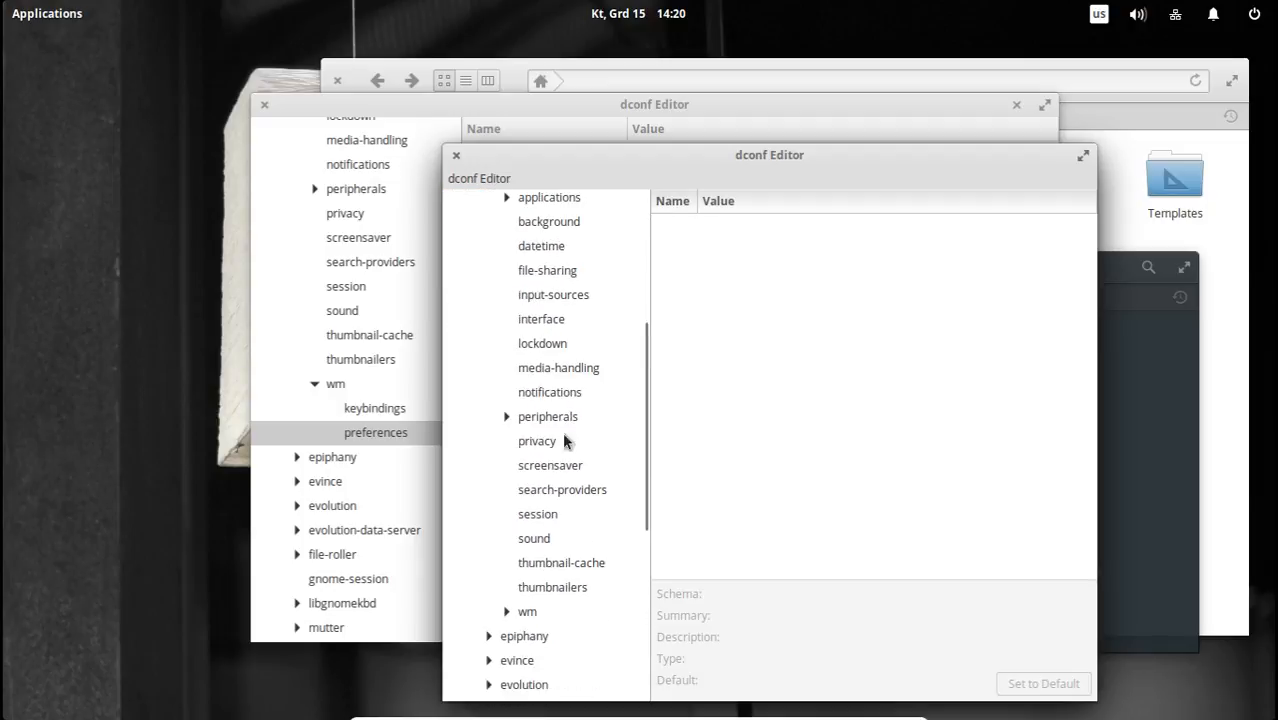
pyautogui.click(520, 611)
pyautogui.click(507, 611)
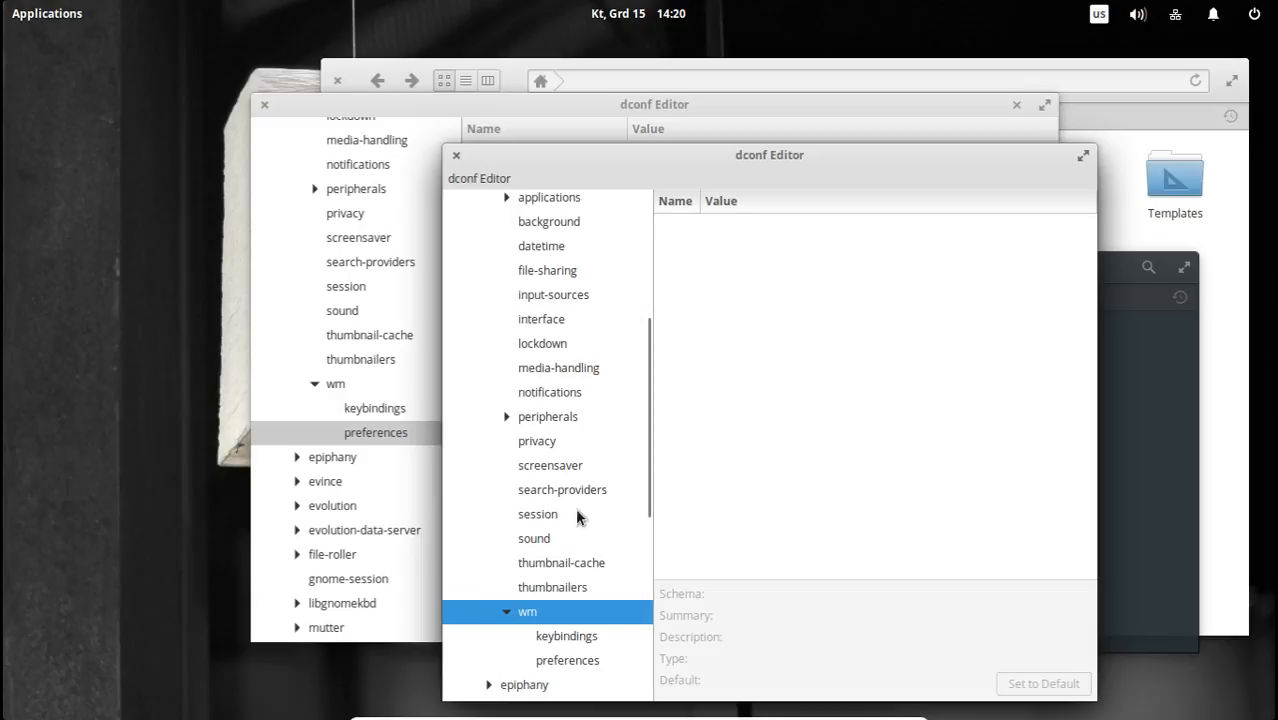
pyautogui.scroll(-3, 590, 510)
pyautogui.click(578, 474)
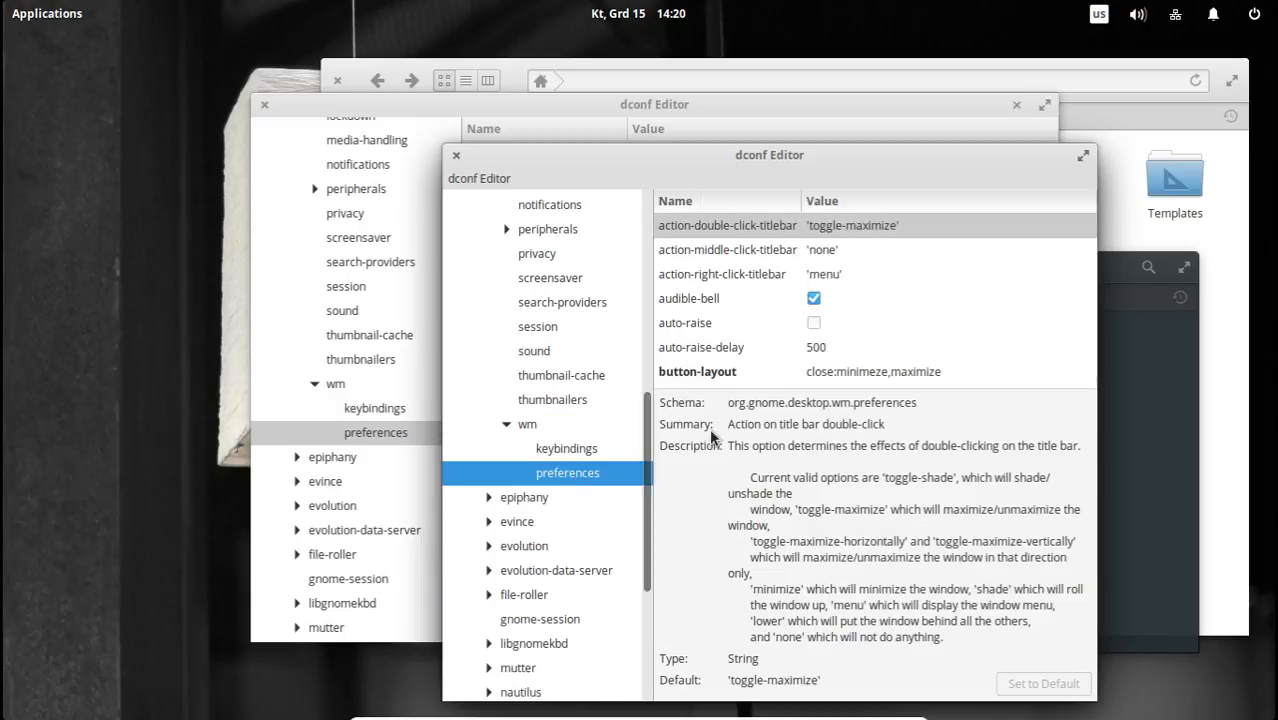
# Compare the button-layout value in the administrator window with the one in the original dconf Editor window.
pyautogui.scroll(-1, 935, 325)
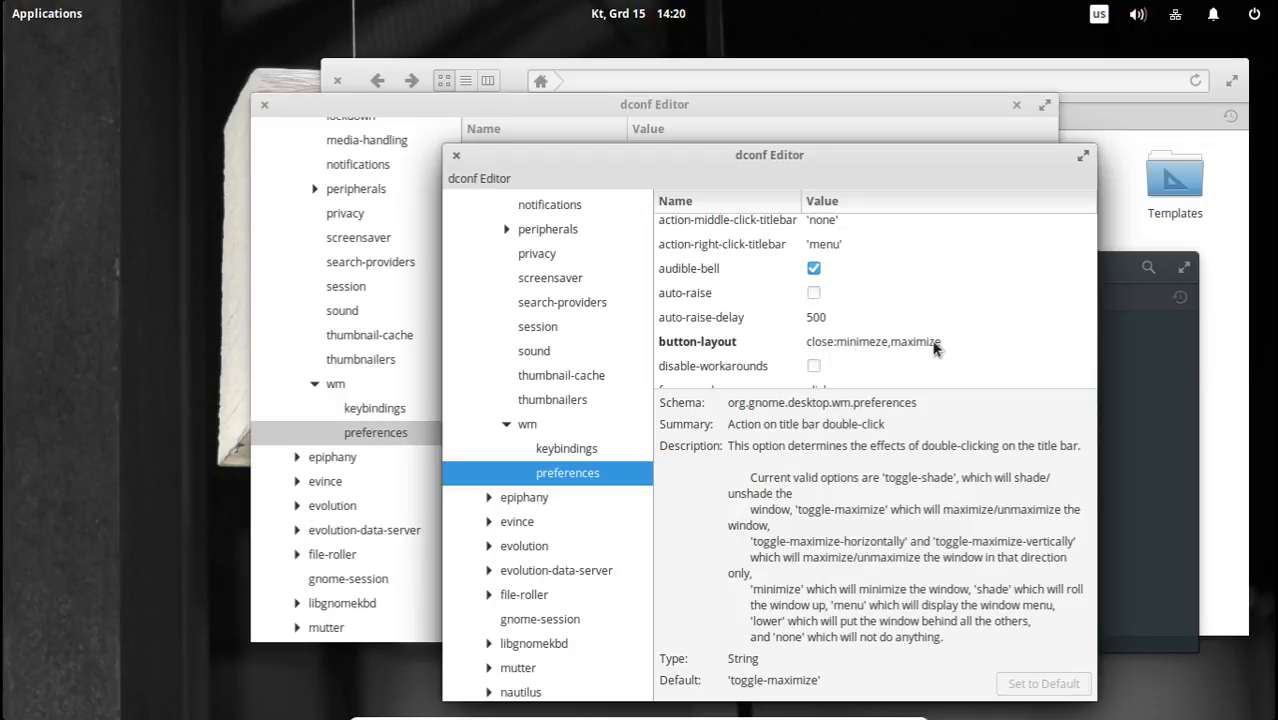
pyautogui.click(678, 104)
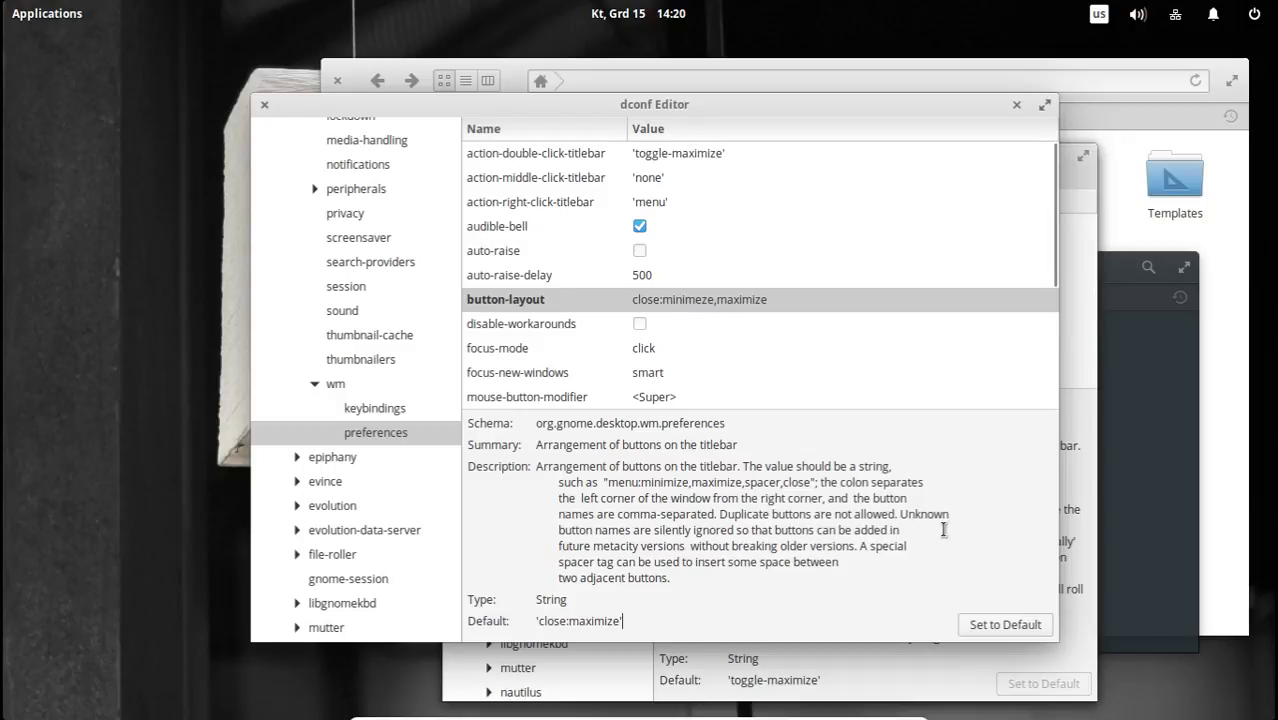
pyautogui.click(1064, 504)
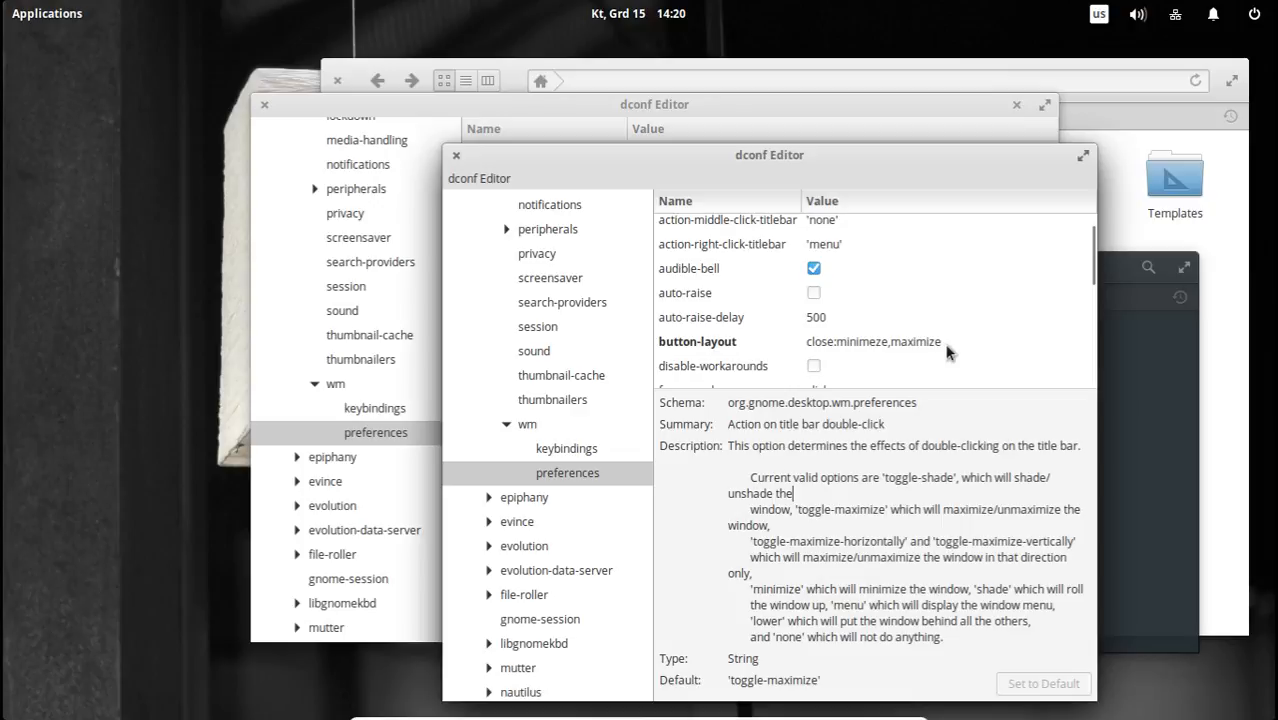
# Close both dconf Editor windows and start dconf Editor again from Terminal with sudo dconf-editor.
pyautogui.click(456, 155)
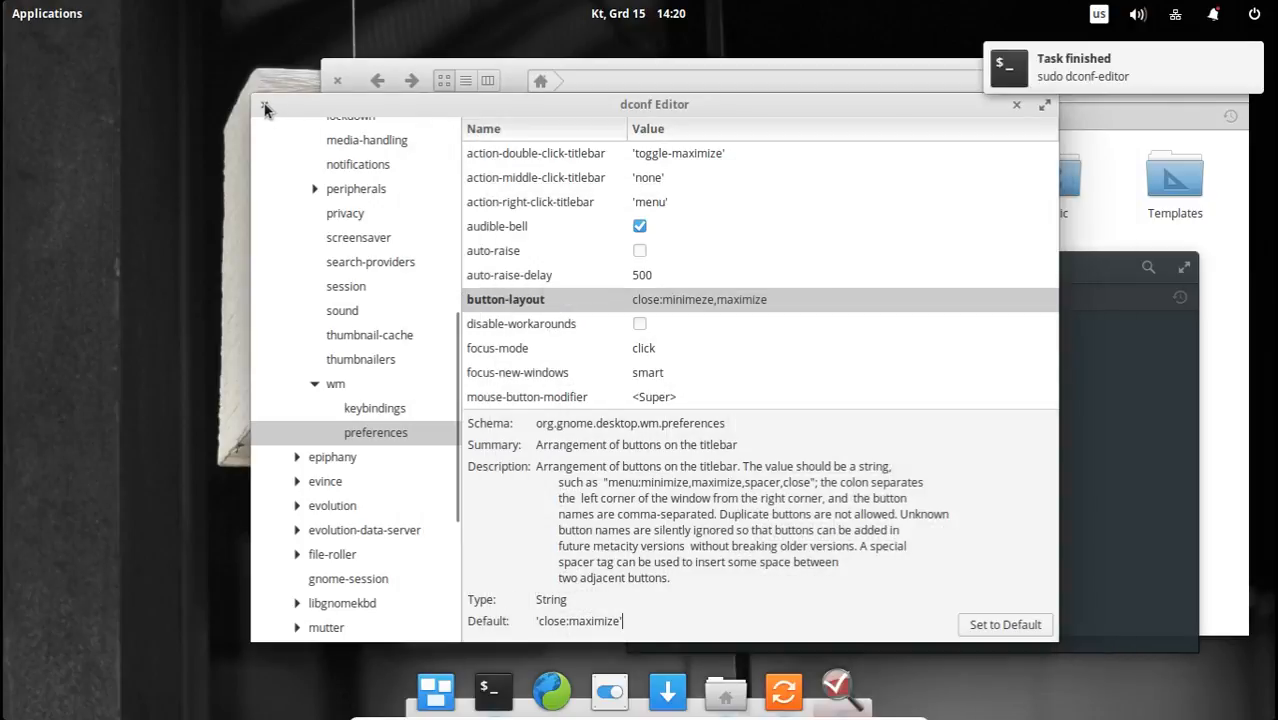
pyautogui.click(265, 108)
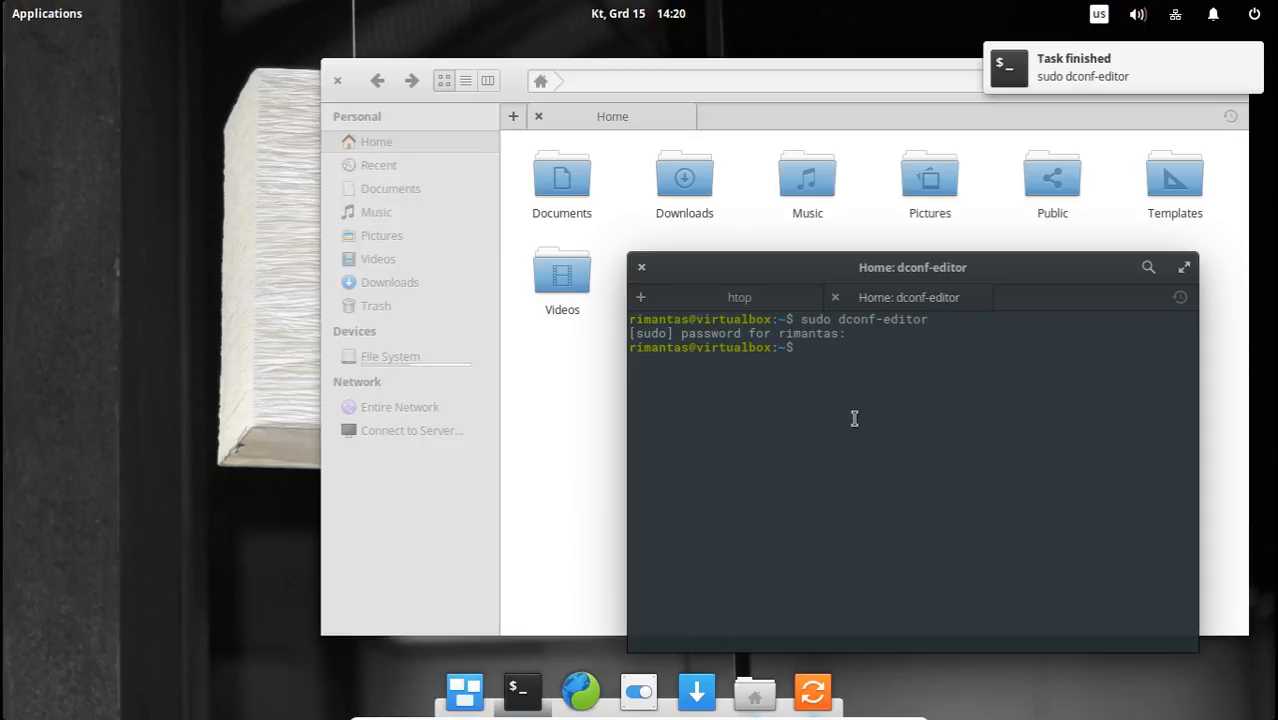
pyautogui.press('Up')
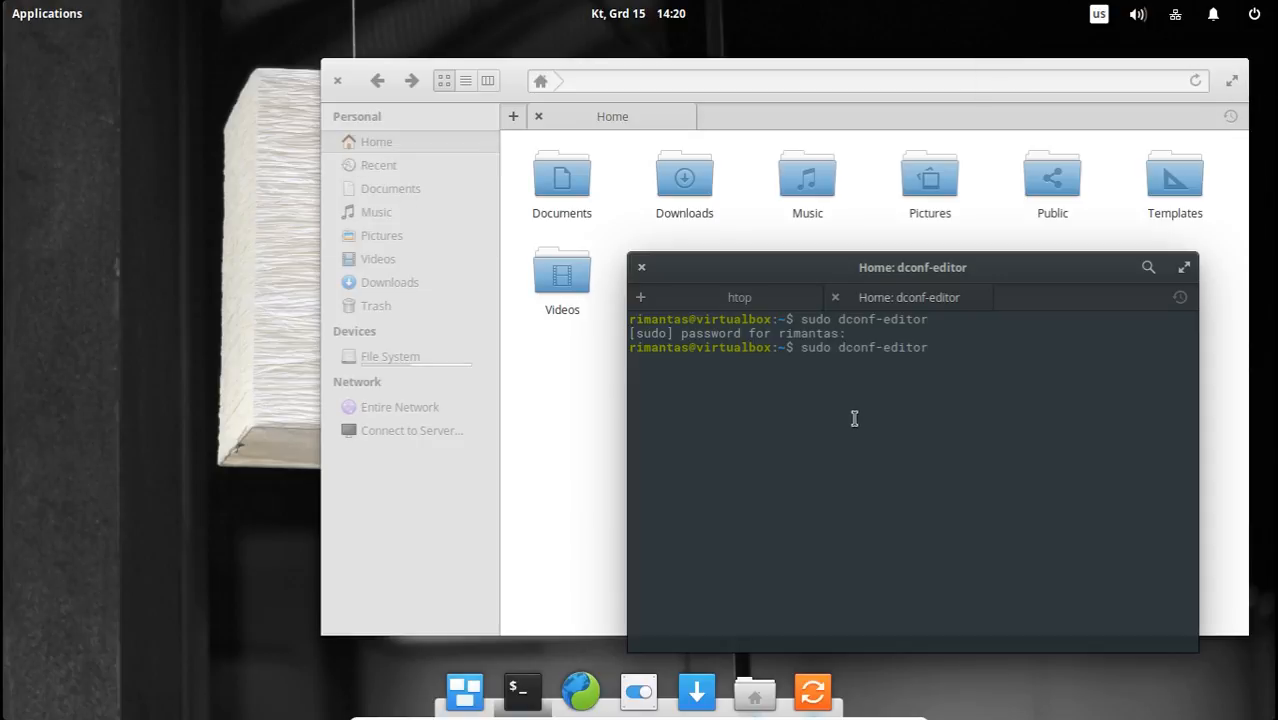
pyautogui.press('Return')
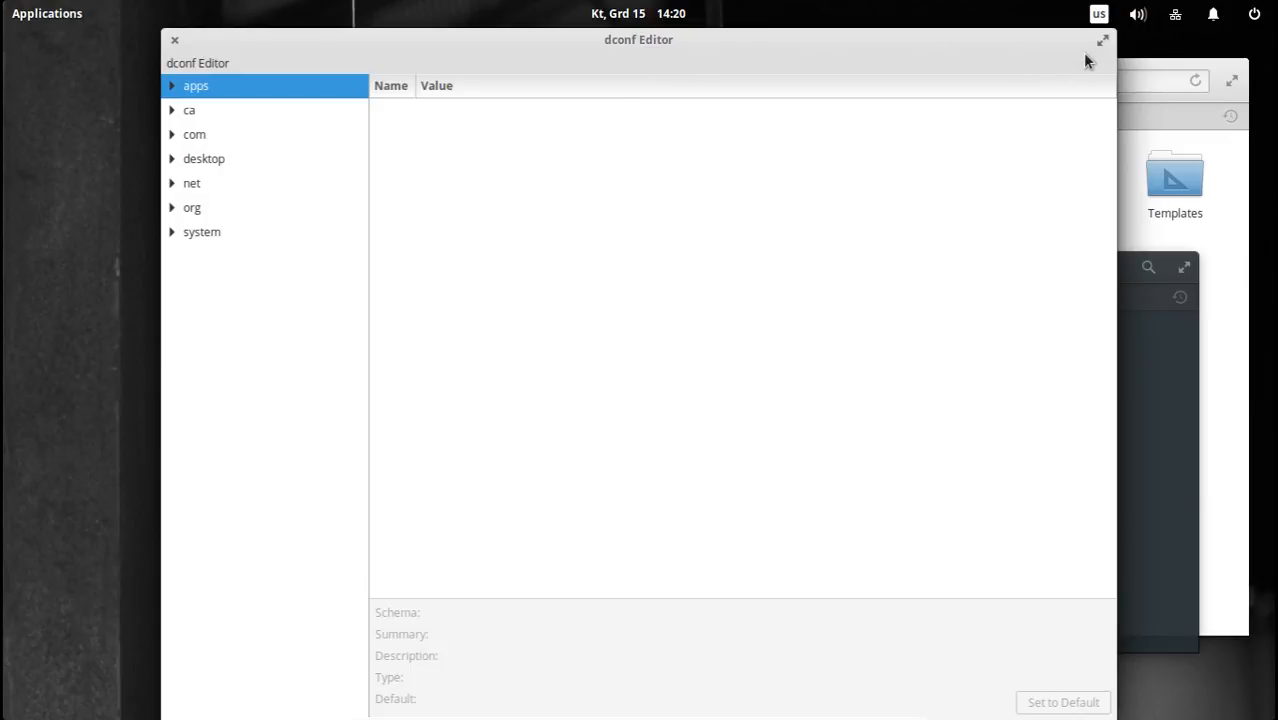
# Open org > gnome > desktop > wm > preferences in the restarted dconf Editor and inspect the button-layout key's details.
pyautogui.click(173, 209)
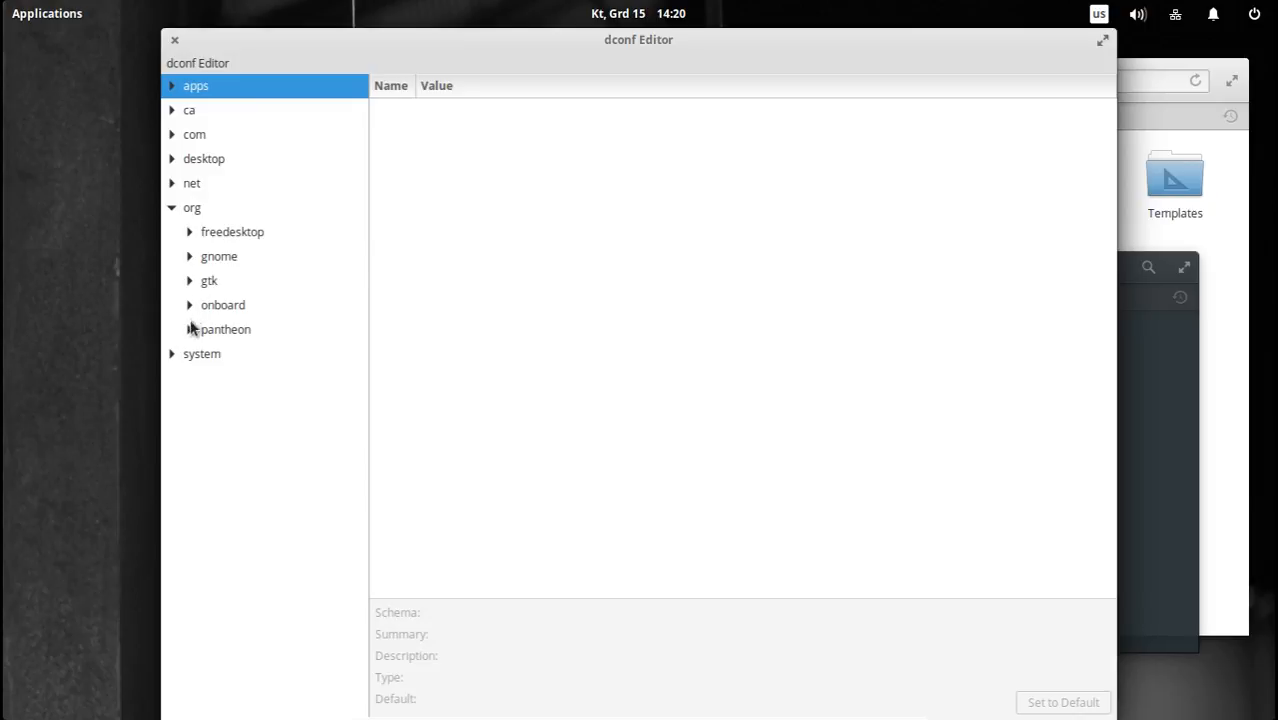
pyautogui.click(190, 257)
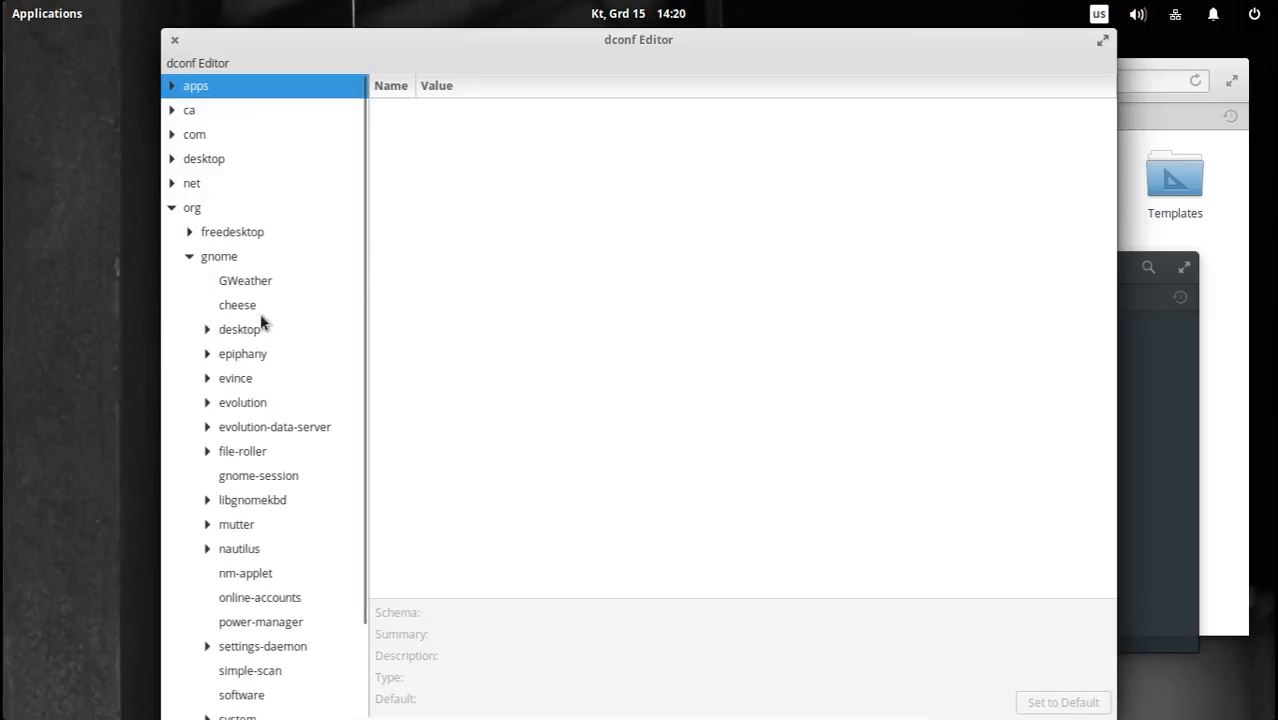
pyautogui.click(207, 330)
pyautogui.scroll(-10, 272, 340)
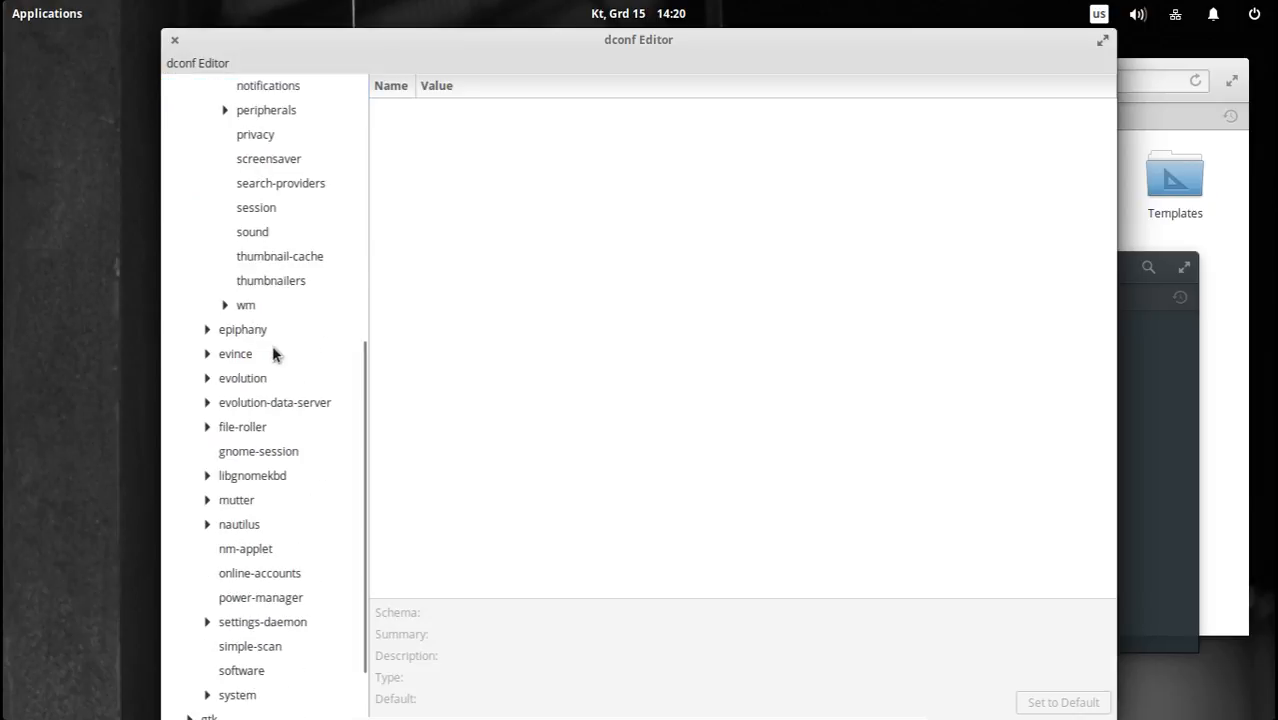
pyautogui.click(224, 305)
pyautogui.click(272, 355)
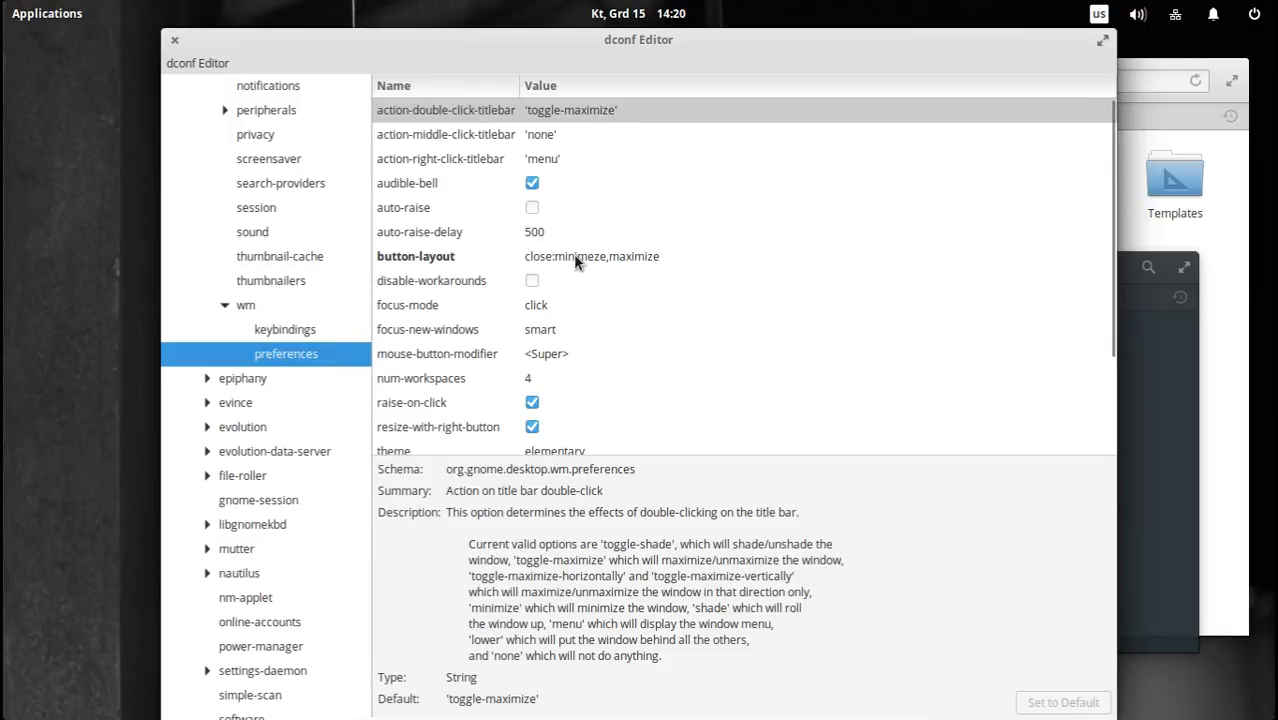
pyautogui.click(606, 256)
# Collapse the gnome and org branches of the dconf Editor key tree.
pyautogui.scroll(5, 260, 290)
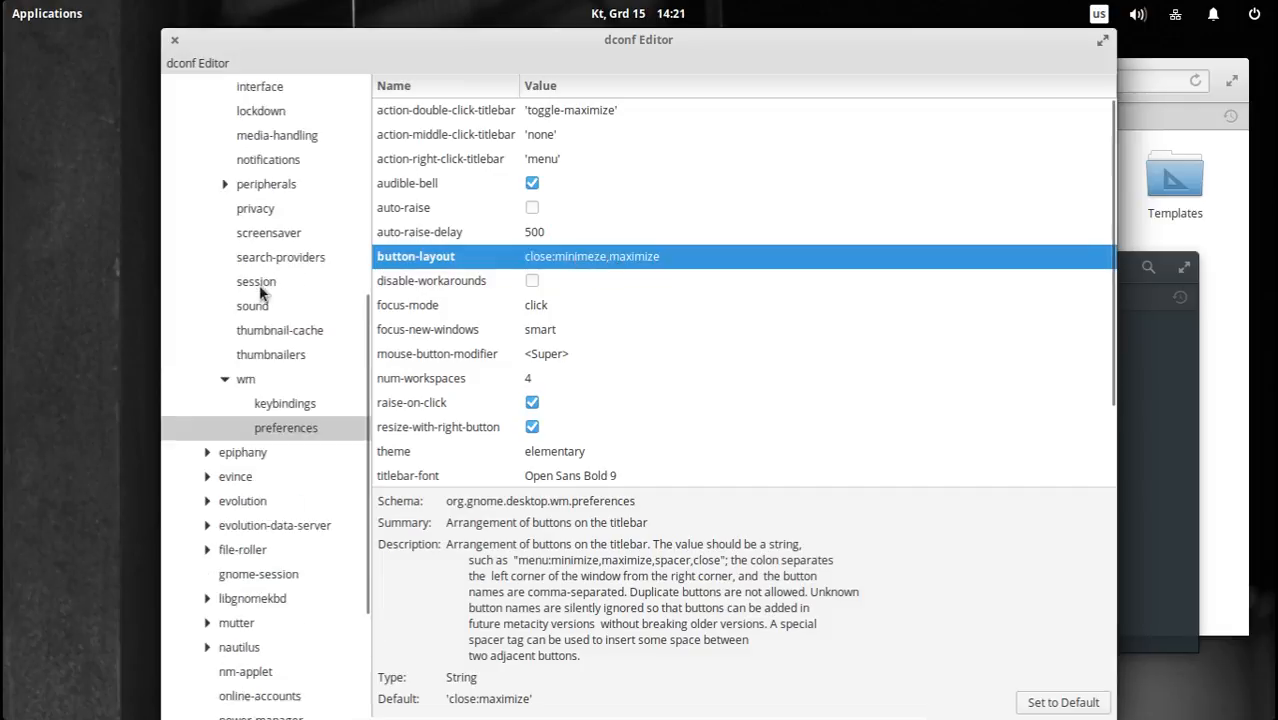
pyautogui.scroll(3, 260, 290)
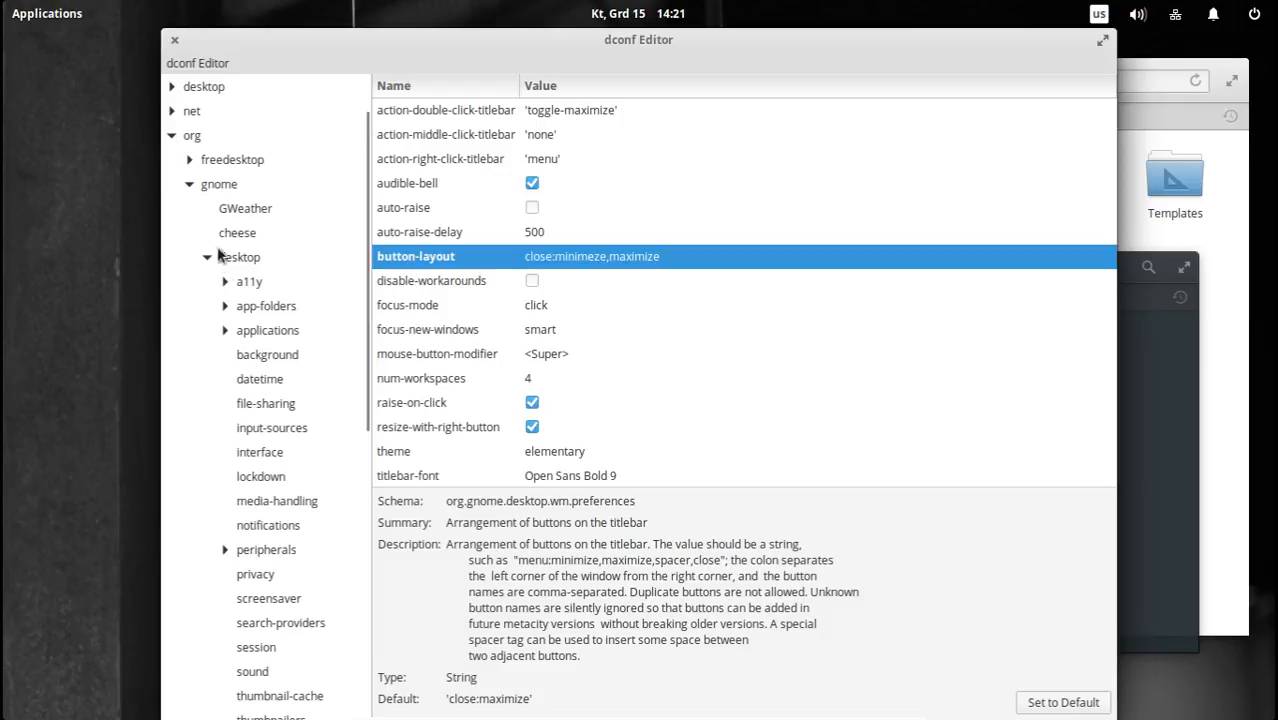
pyautogui.click(189, 186)
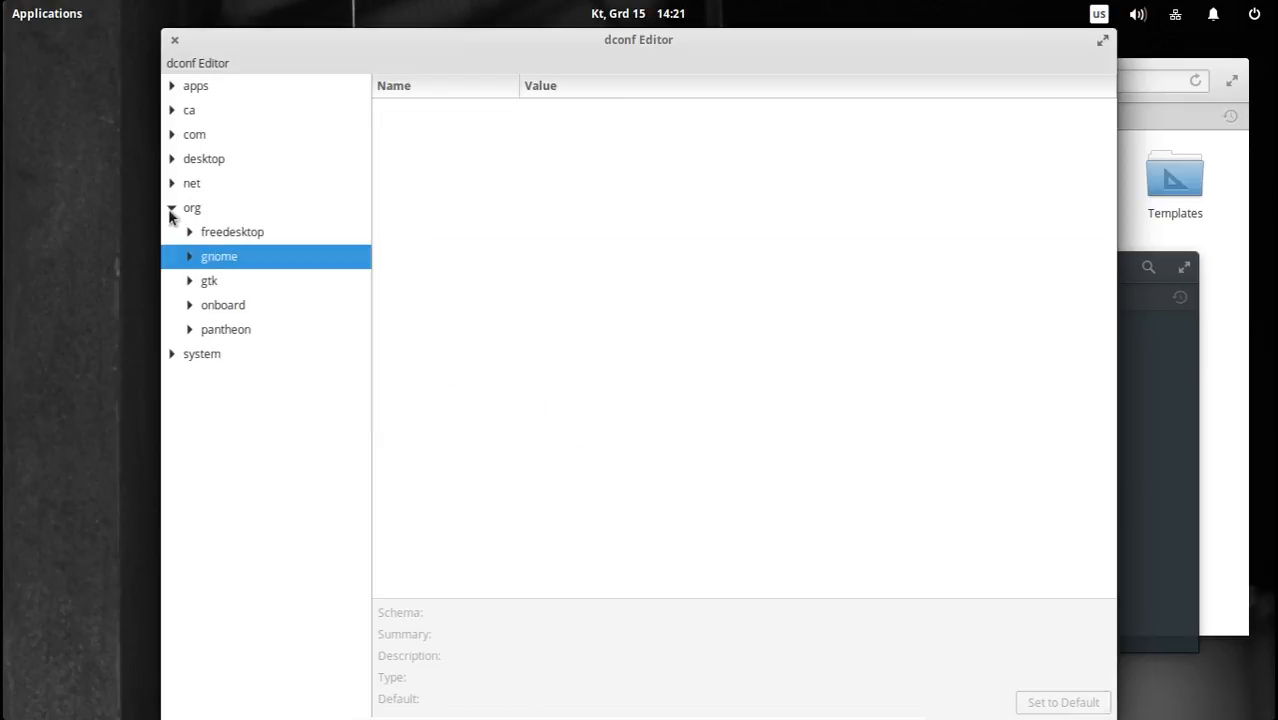
pyautogui.click(172, 209)
# Expand the top-level desktop branch down to gnome > crypto and examine its cache and pgp keys.
pyautogui.click(183, 166)
pyautogui.click(172, 161)
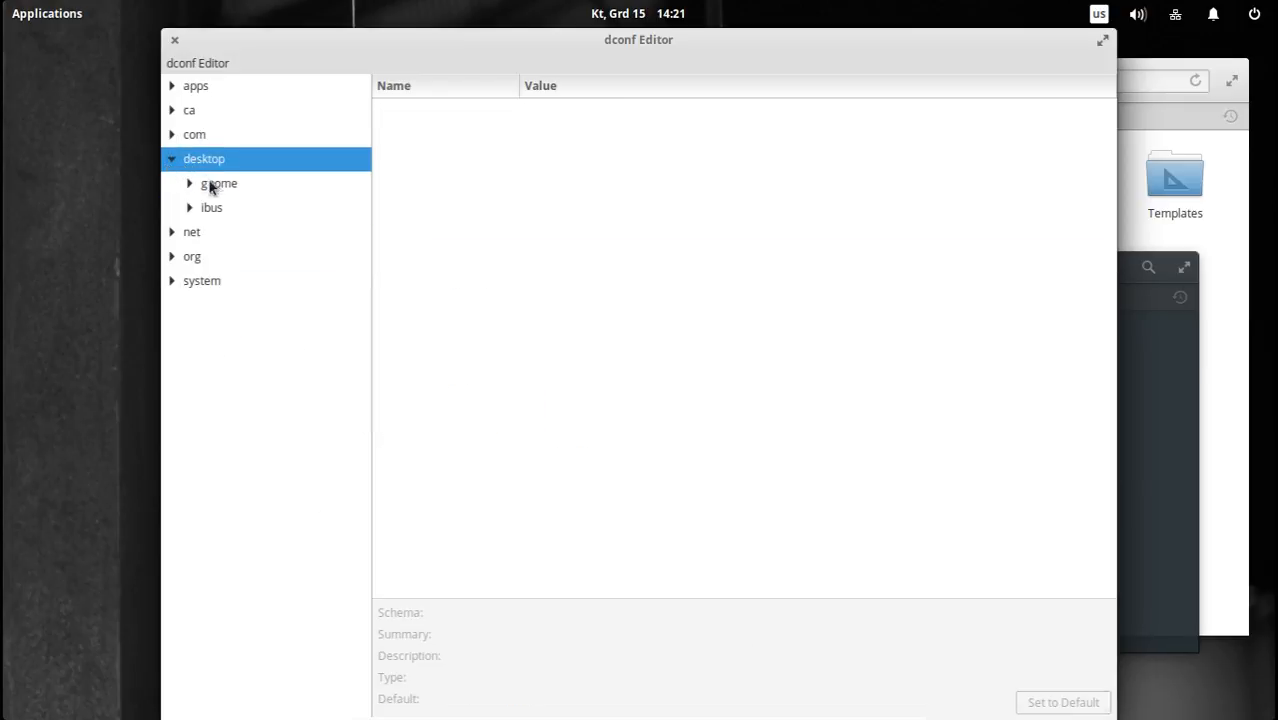
pyautogui.click(208, 188)
pyautogui.click(191, 184)
pyautogui.click(234, 212)
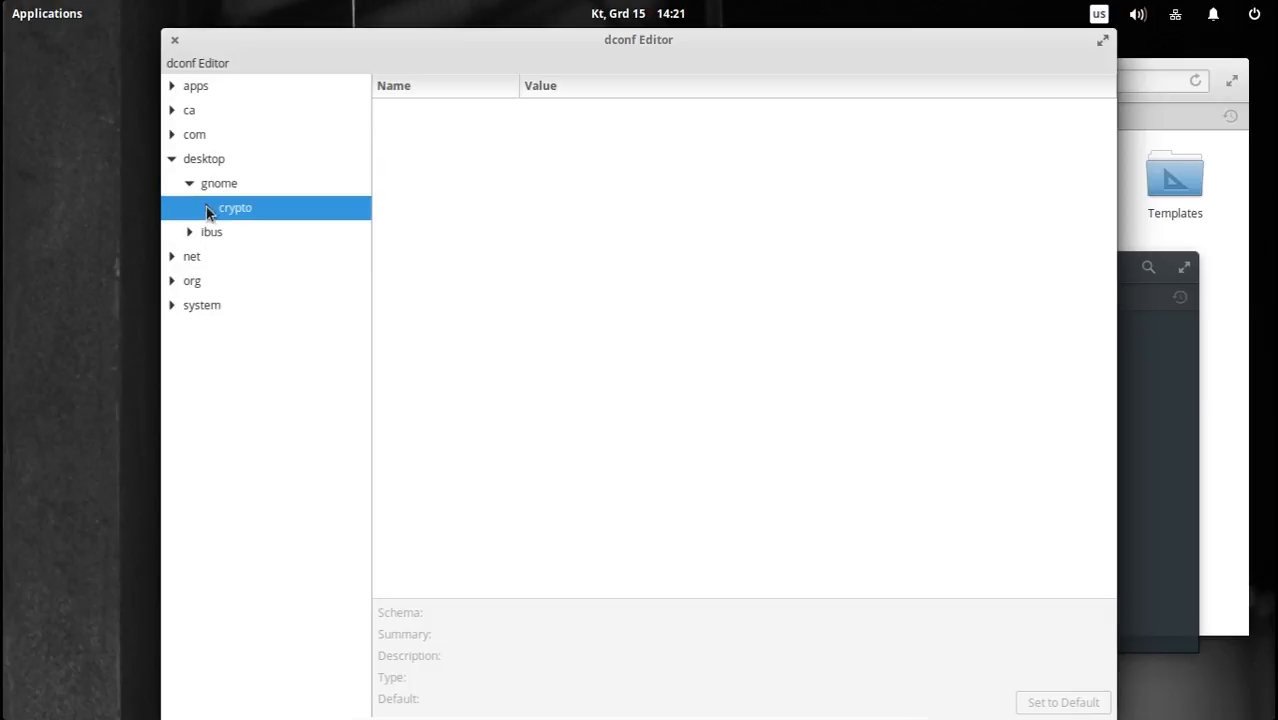
pyautogui.click(206, 207)
pyautogui.click(246, 238)
pyautogui.click(246, 257)
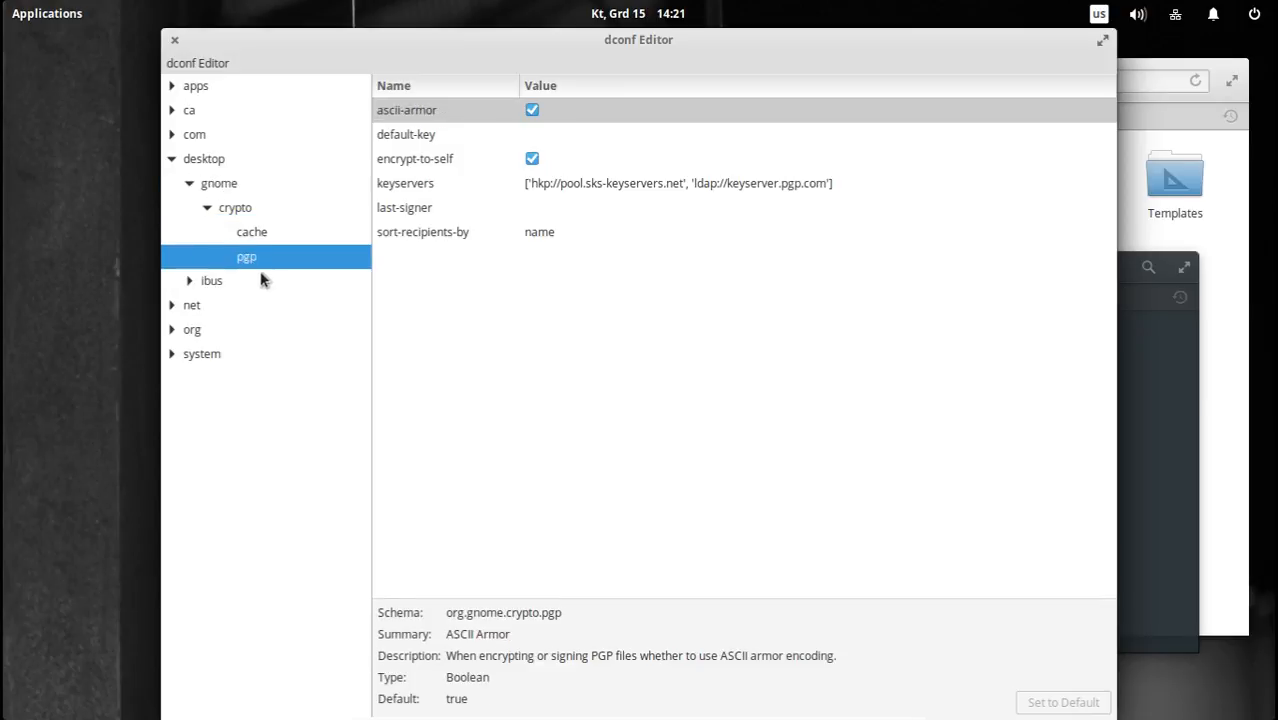
# Expand the ibus branch under desktop and examine its general and panel keys.
pyautogui.click(189, 281)
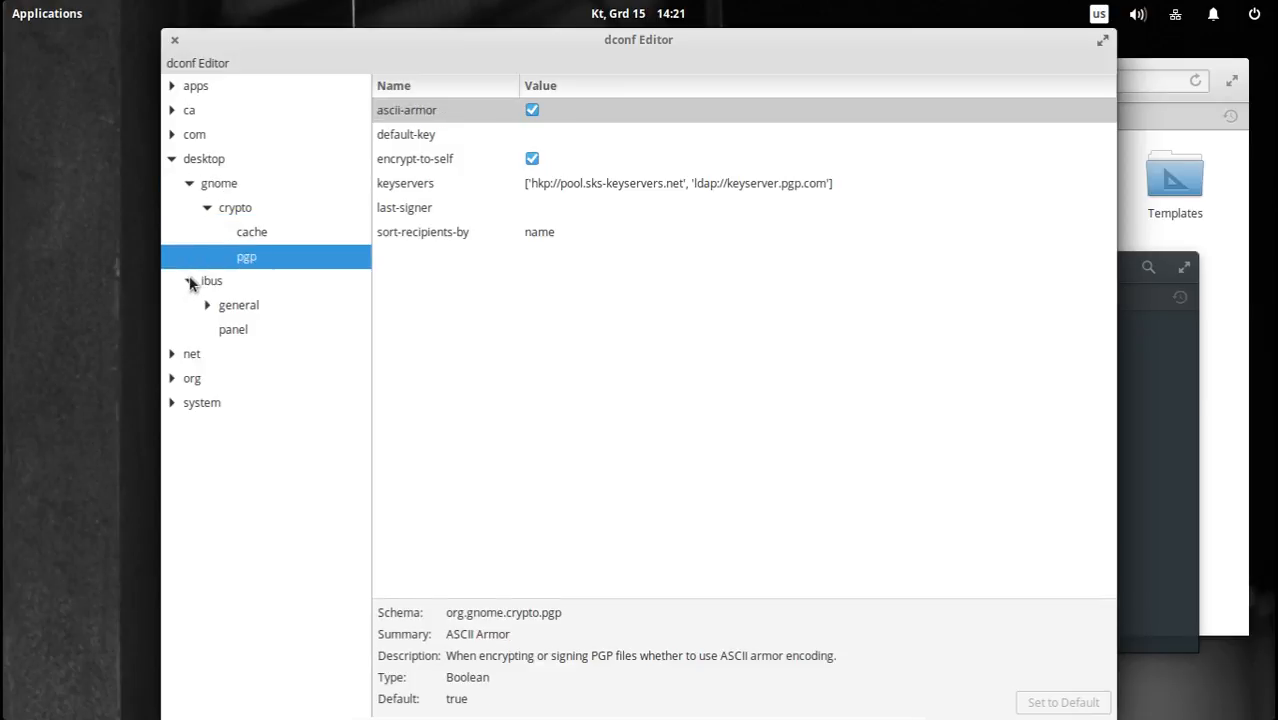
pyautogui.click(232, 307)
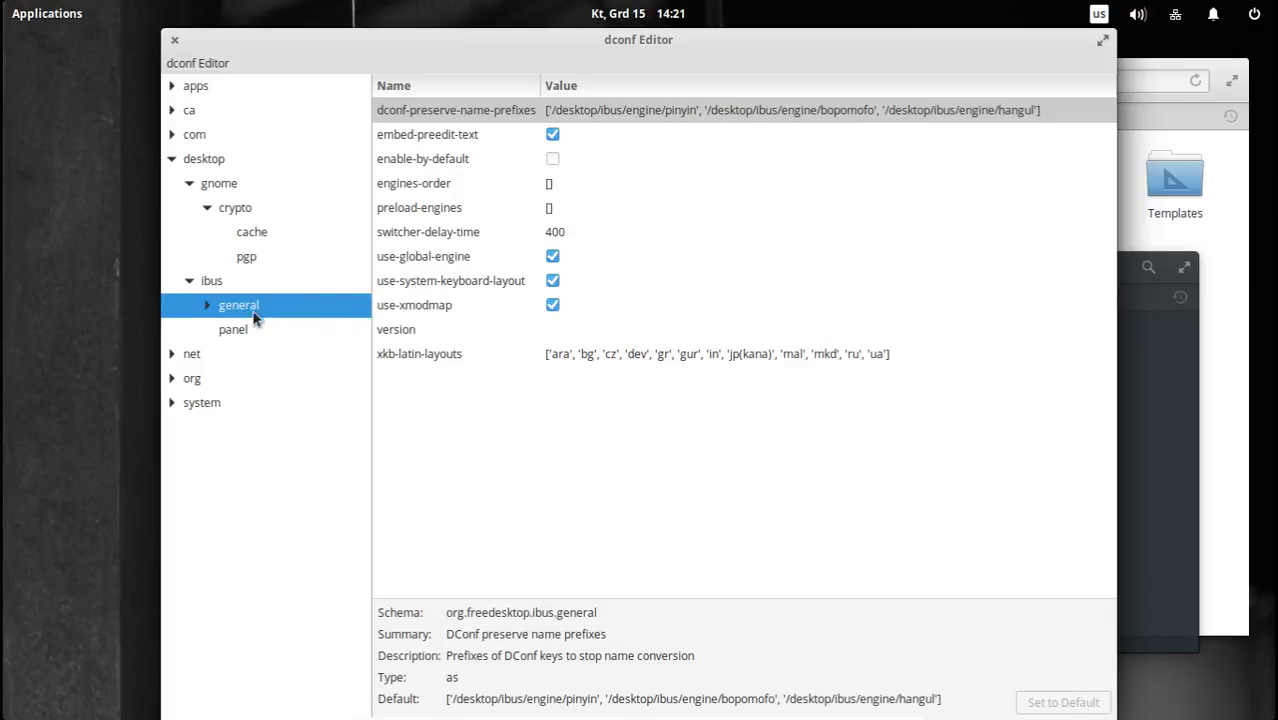
pyautogui.click(231, 333)
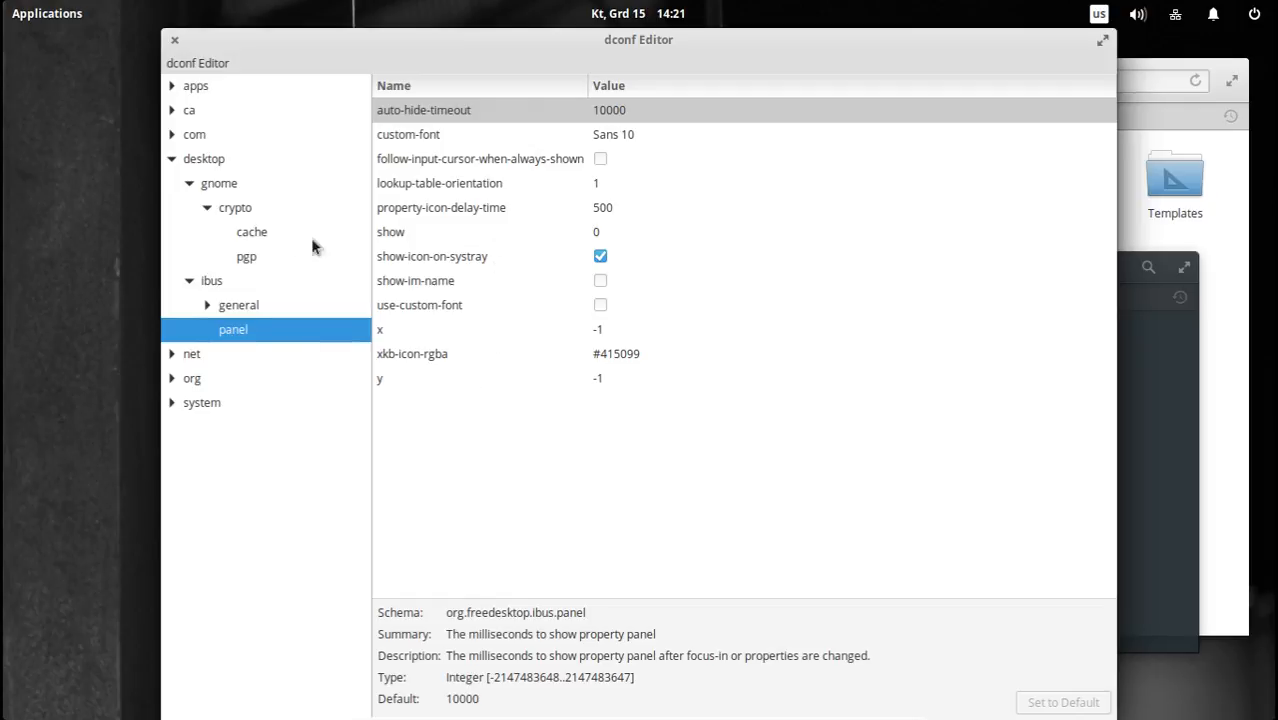
pyautogui.click(210, 312)
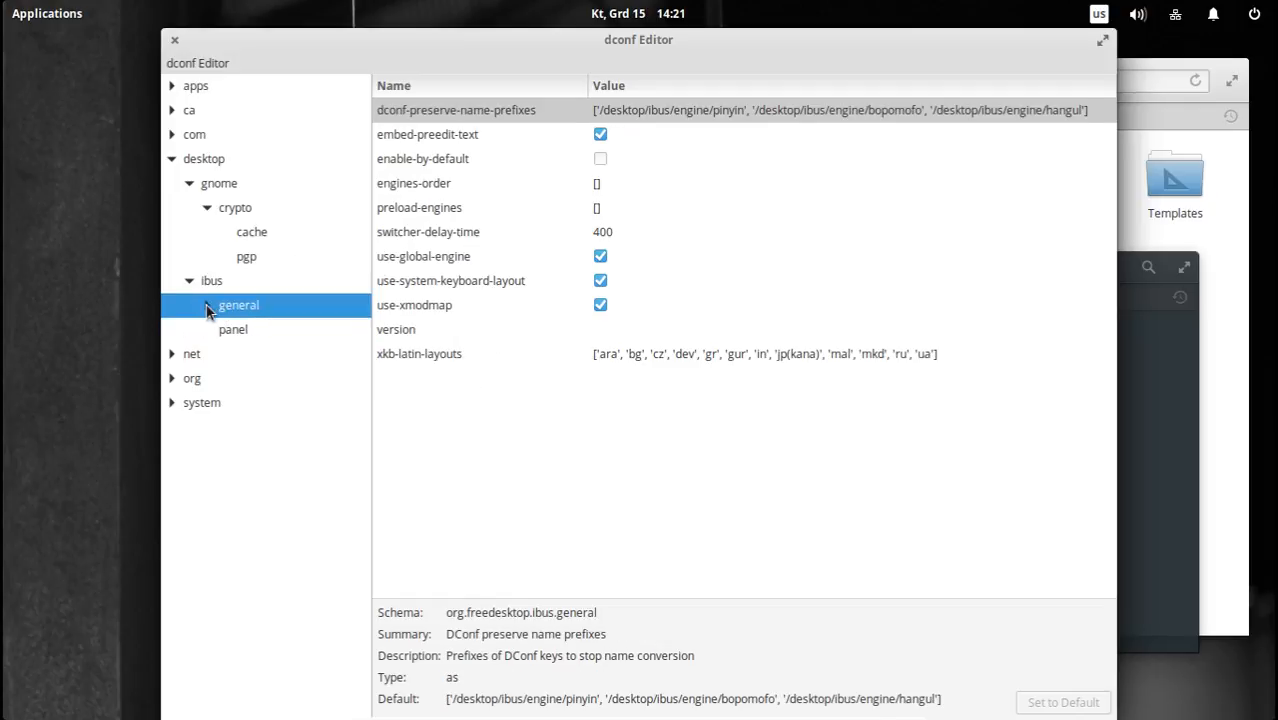
# Expand the ibus general branch and examine its hotkey and xkblayoutconfig keys.
pyautogui.click(206, 305)
pyautogui.click(252, 334)
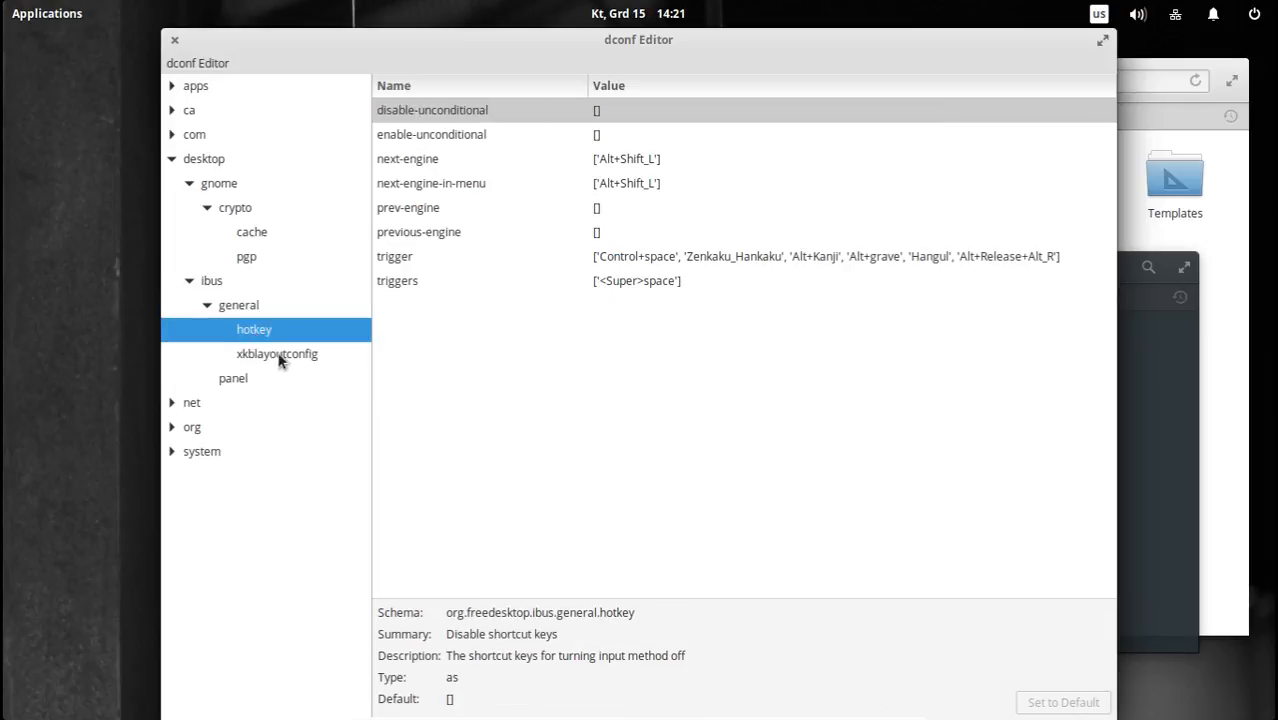
pyautogui.click(280, 358)
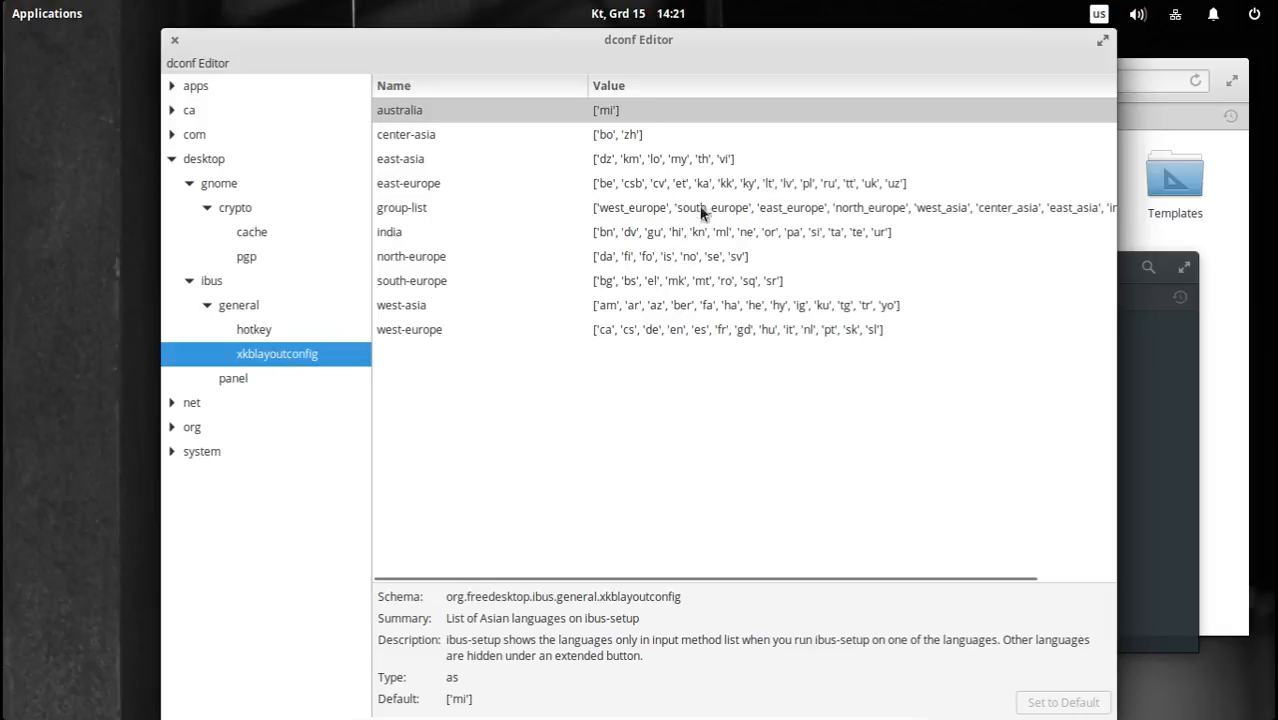
pyautogui.click(256, 332)
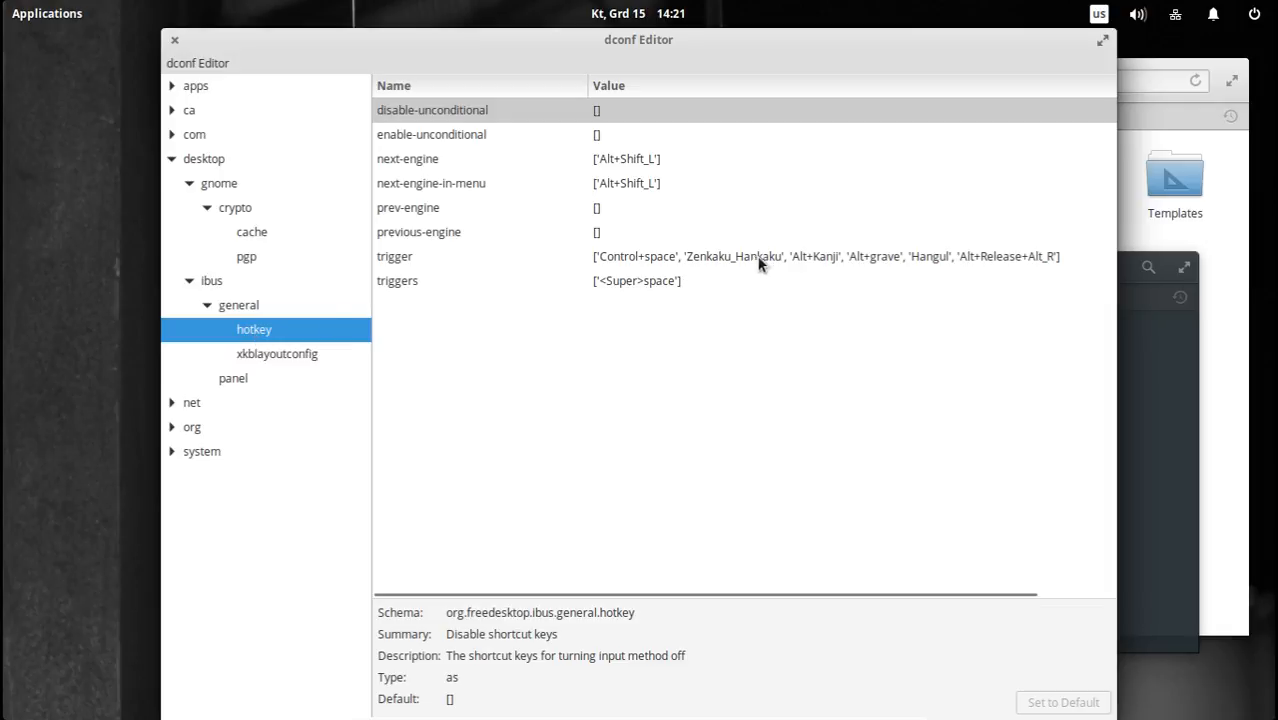
# Collapse the ibus and desktop branches and close dconf Editor.
pyautogui.click(191, 283)
pyautogui.click(171, 158)
pyautogui.click(174, 40)
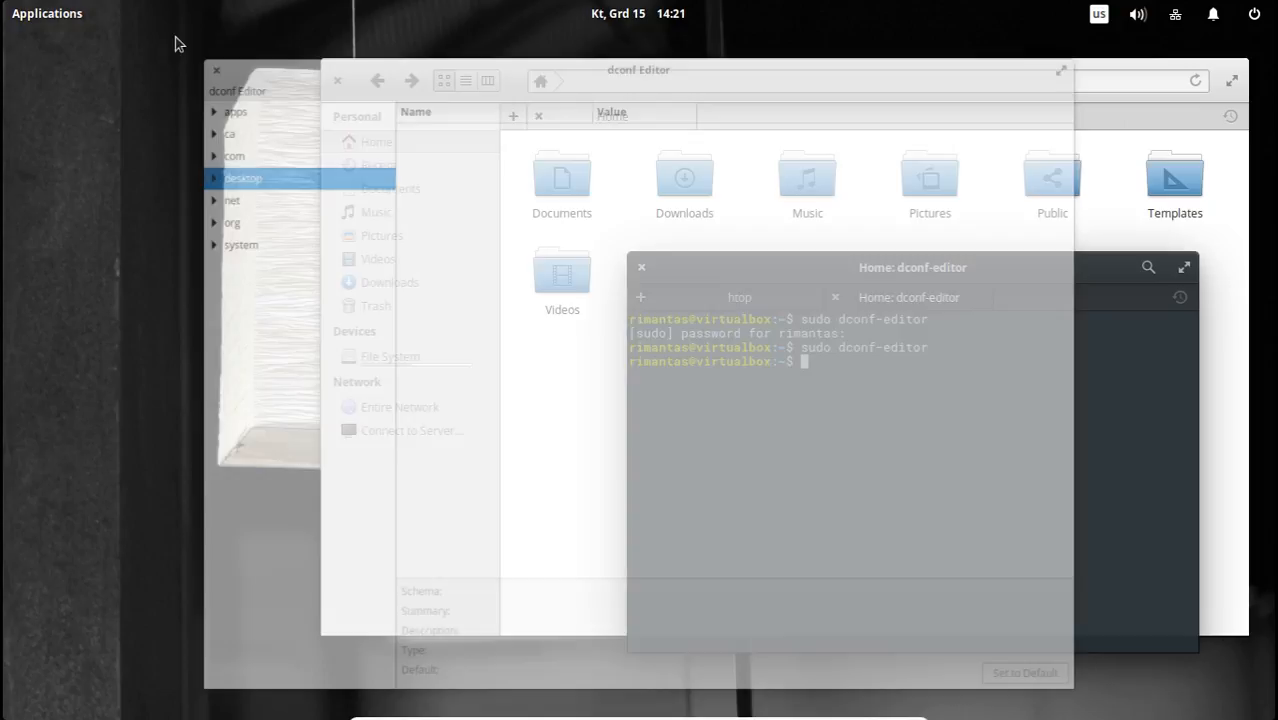
# Show the Home folder in column view, reposition the file manager window and close it.
pyautogui.click(487, 80)
pyautogui.moveTo(782, 83); pyautogui.dragTo(636, 100)
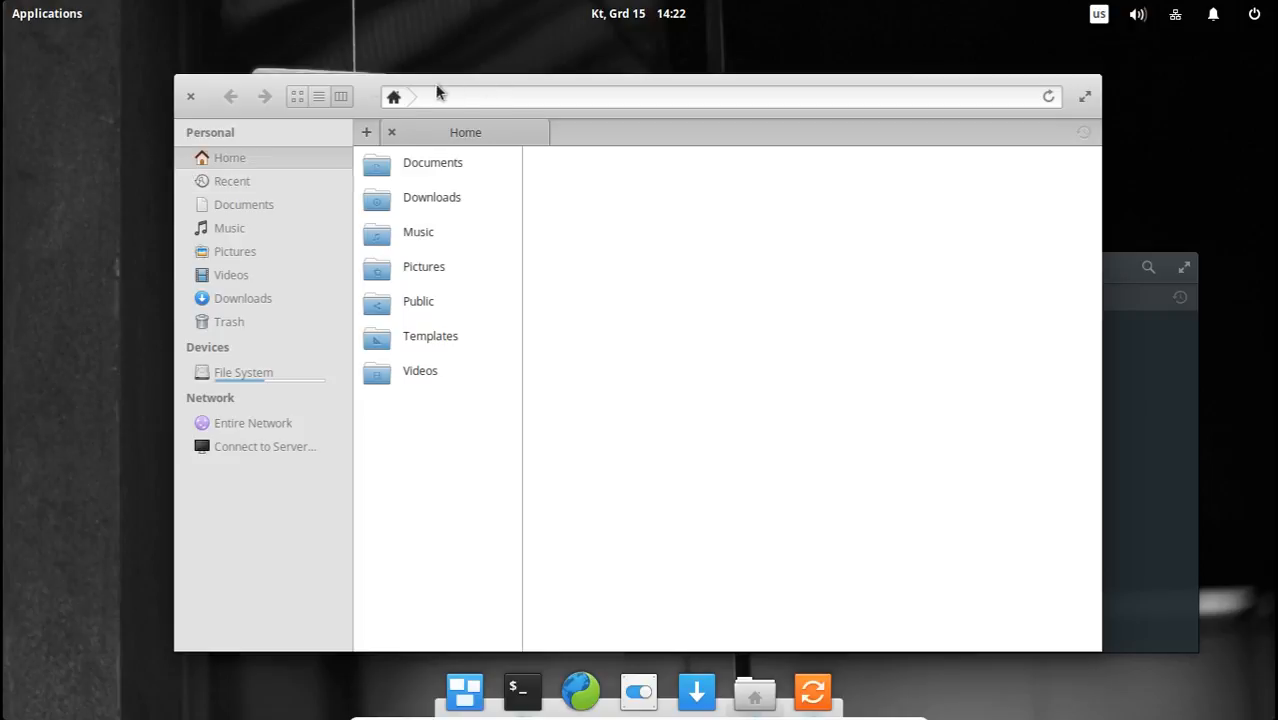
pyautogui.click(191, 98)
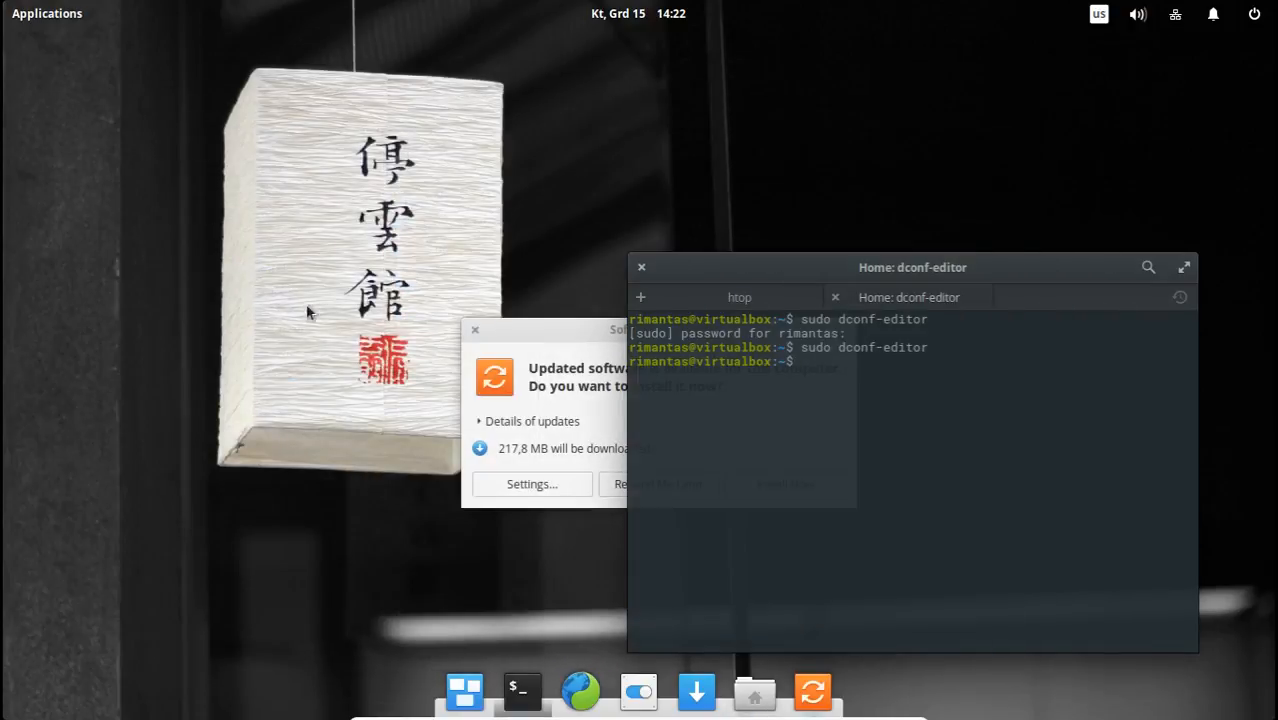
# Move the terminal off the Software Updater prompt, postpone the update with Remind Me Later and reposition the terminal again.
pyautogui.moveTo(741, 268); pyautogui.dragTo(718, 139)
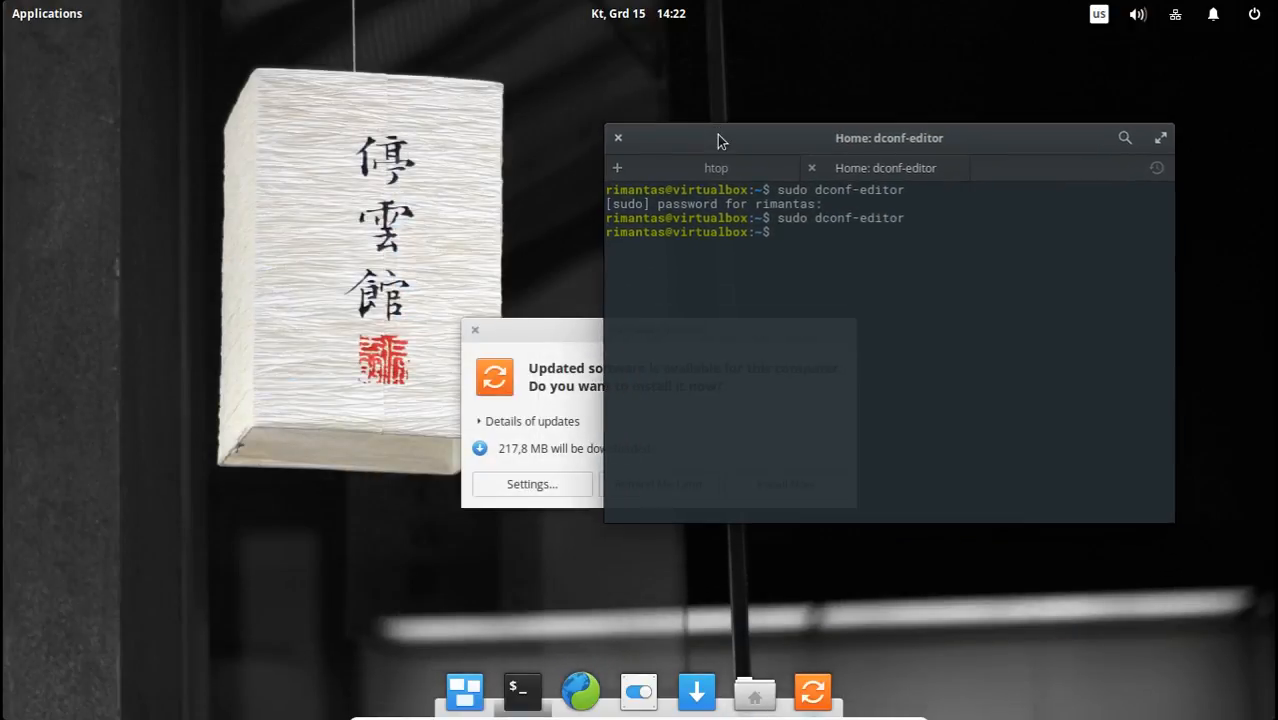
pyautogui.click(540, 332)
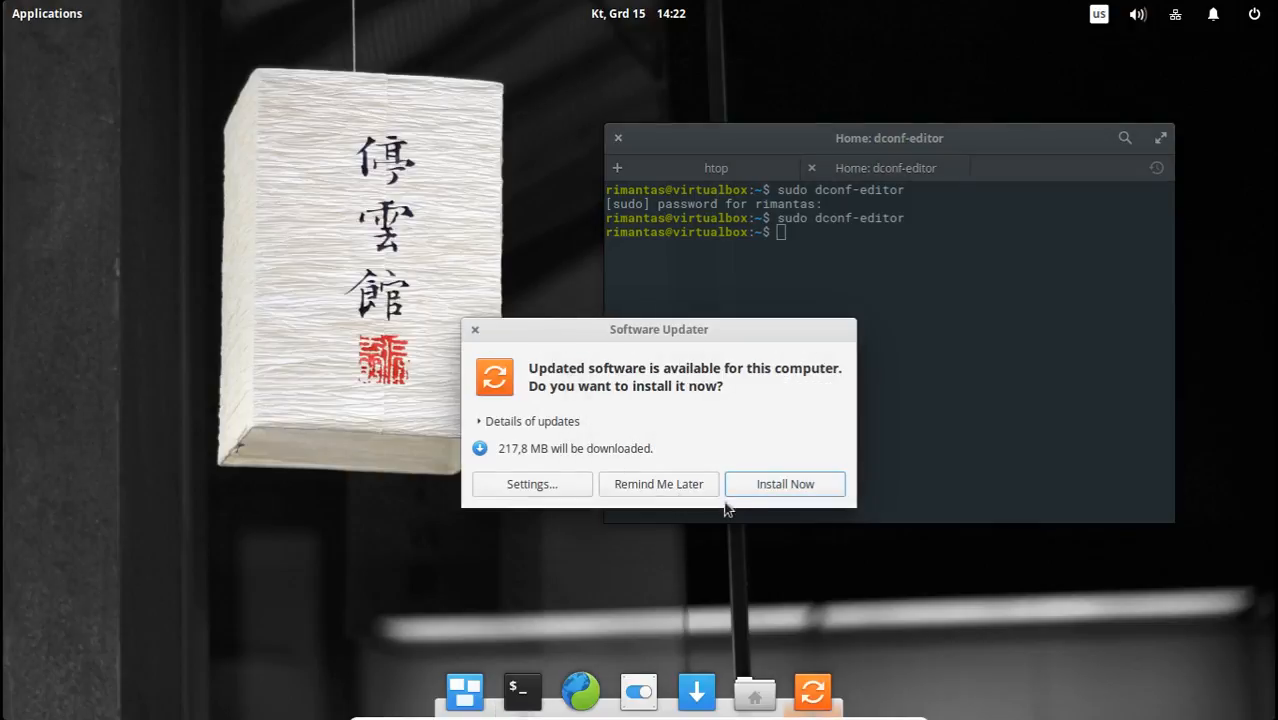
pyautogui.click(688, 485)
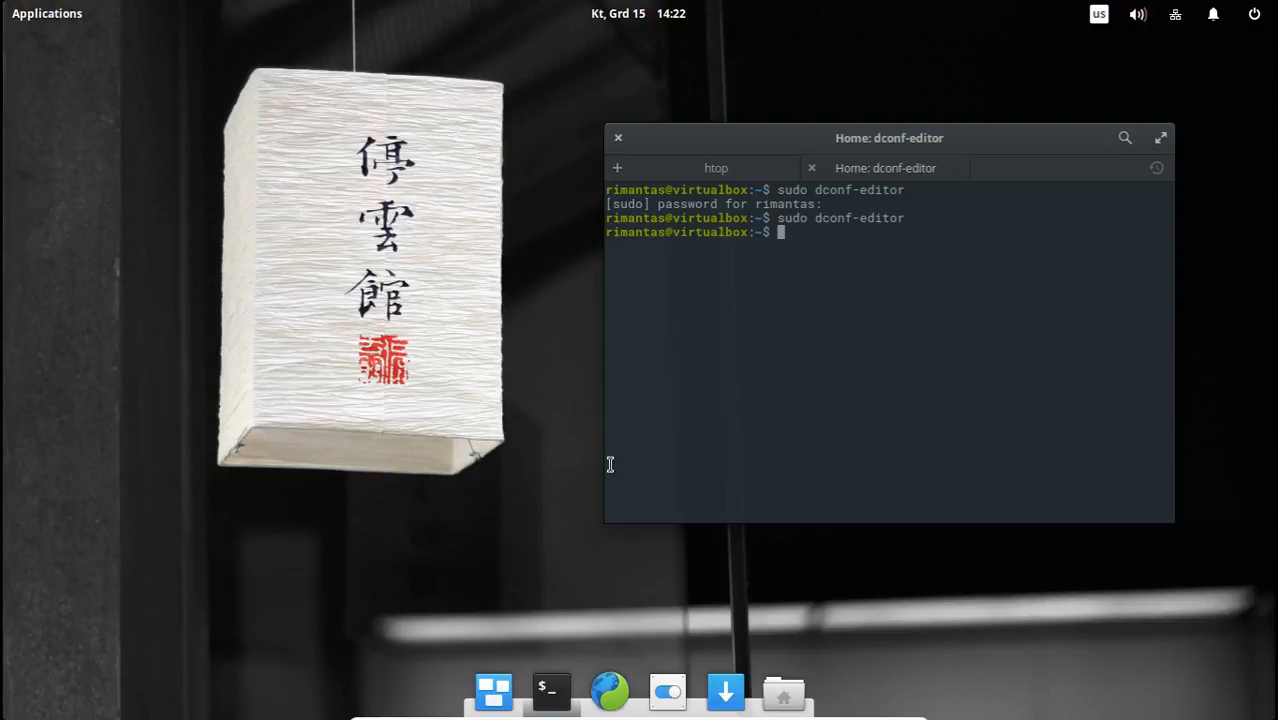
pyautogui.click(781, 693)
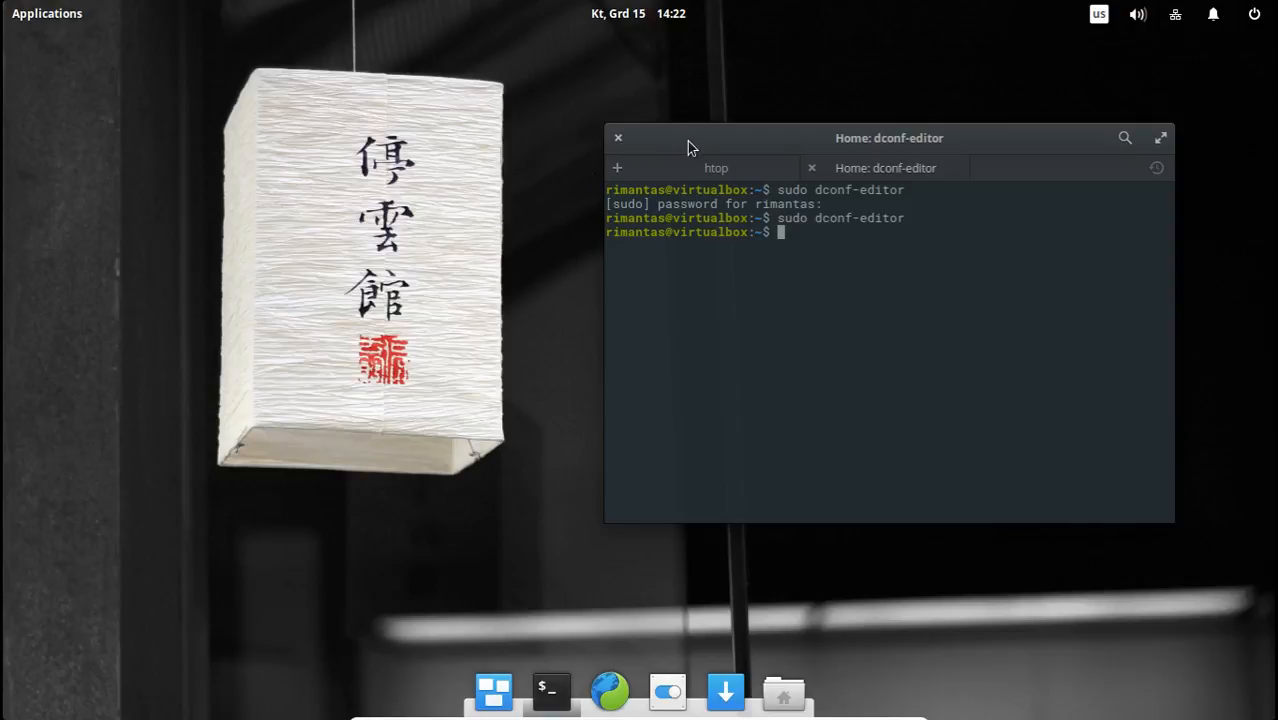
pyautogui.moveTo(687, 141); pyautogui.dragTo(665, 118)
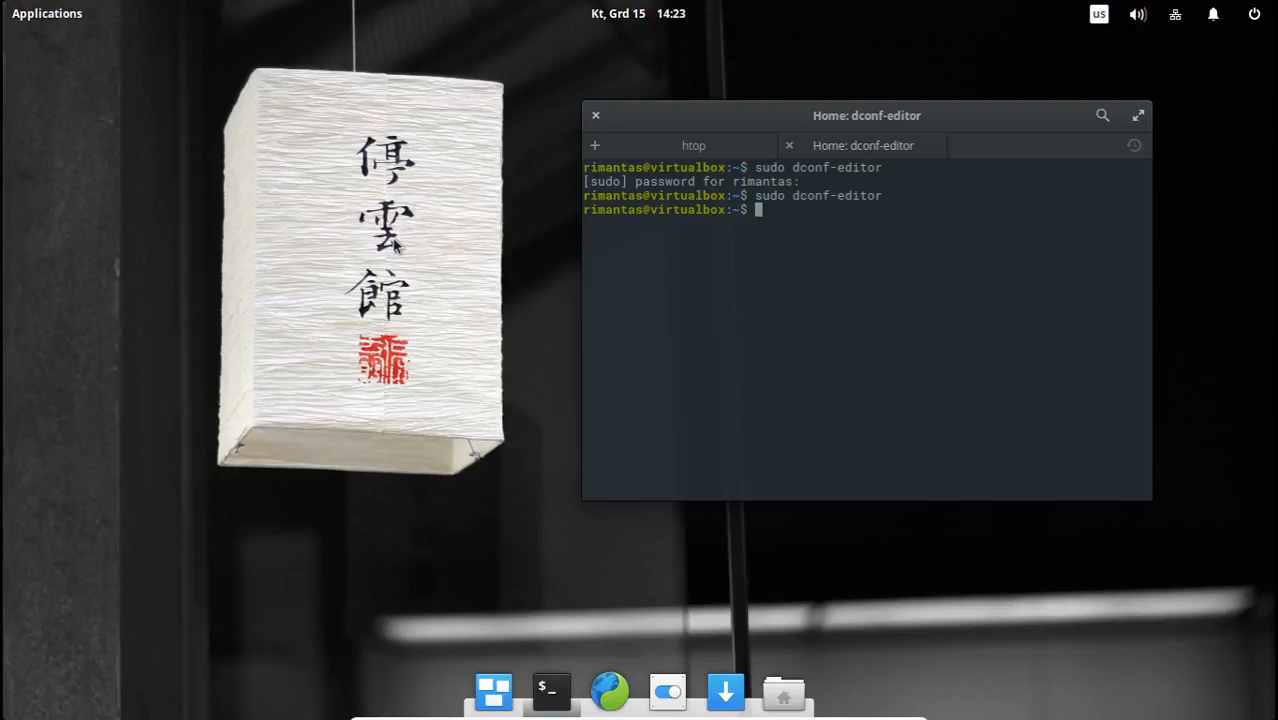
# Browse the application launcher's categories, from Accessories and Internet to System Tools and Graphics, and close the launcher.
pyautogui.click(38, 10)
pyautogui.click(82, 108)
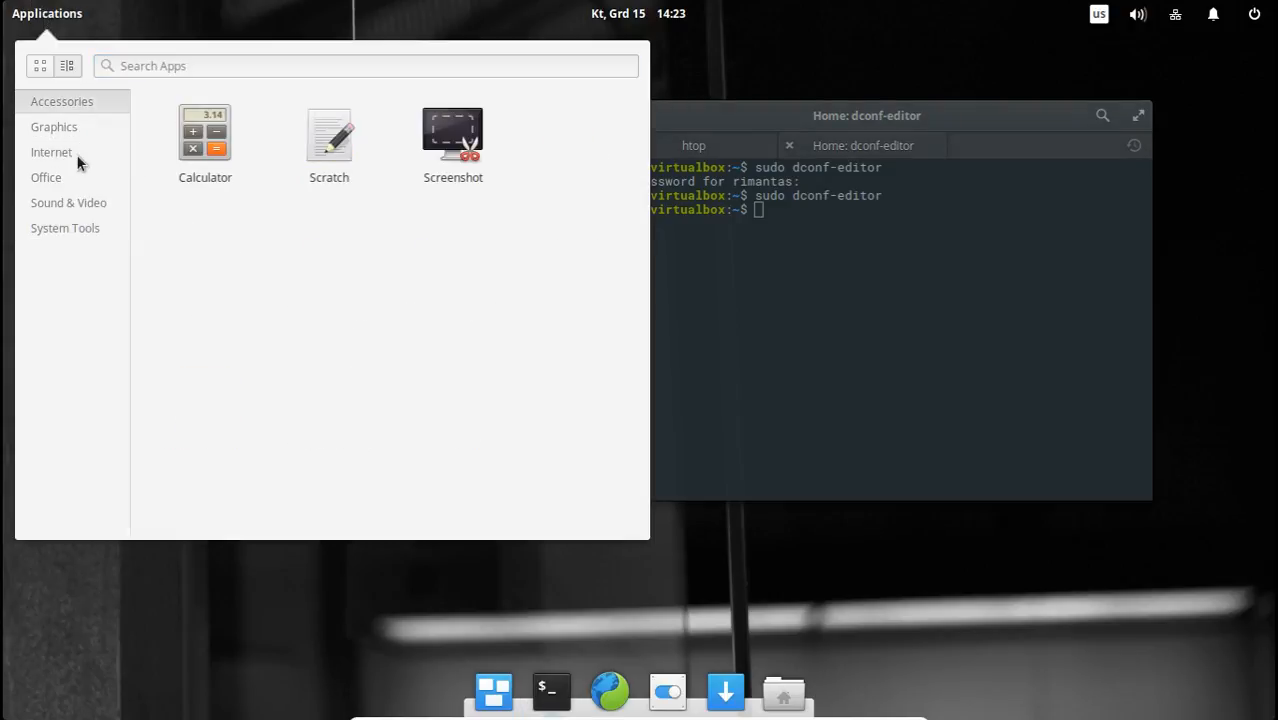
pyautogui.click(76, 154)
pyautogui.click(77, 180)
pyautogui.click(77, 207)
pyautogui.click(76, 229)
pyautogui.click(60, 152)
pyautogui.click(57, 124)
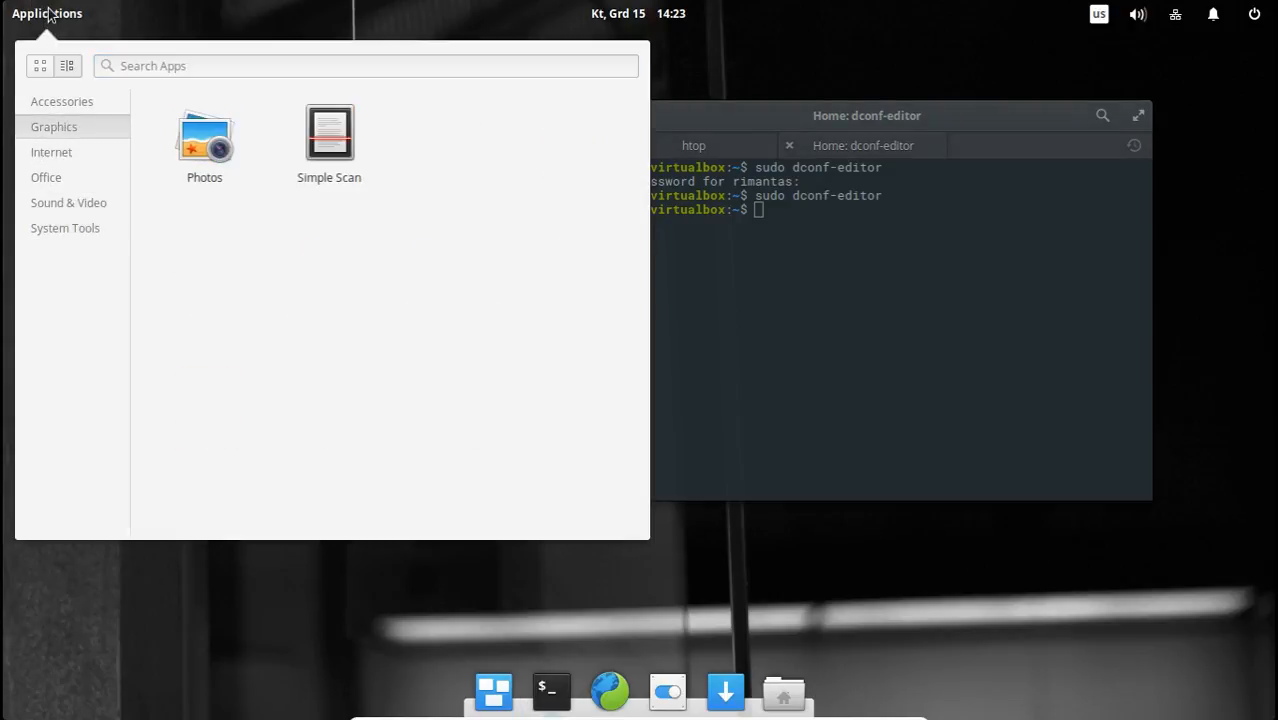
pyautogui.click(51, 13)
# Open AppCenter, look through its app categories and close it.
pyautogui.moveTo(703, 123); pyautogui.dragTo(680, 100)
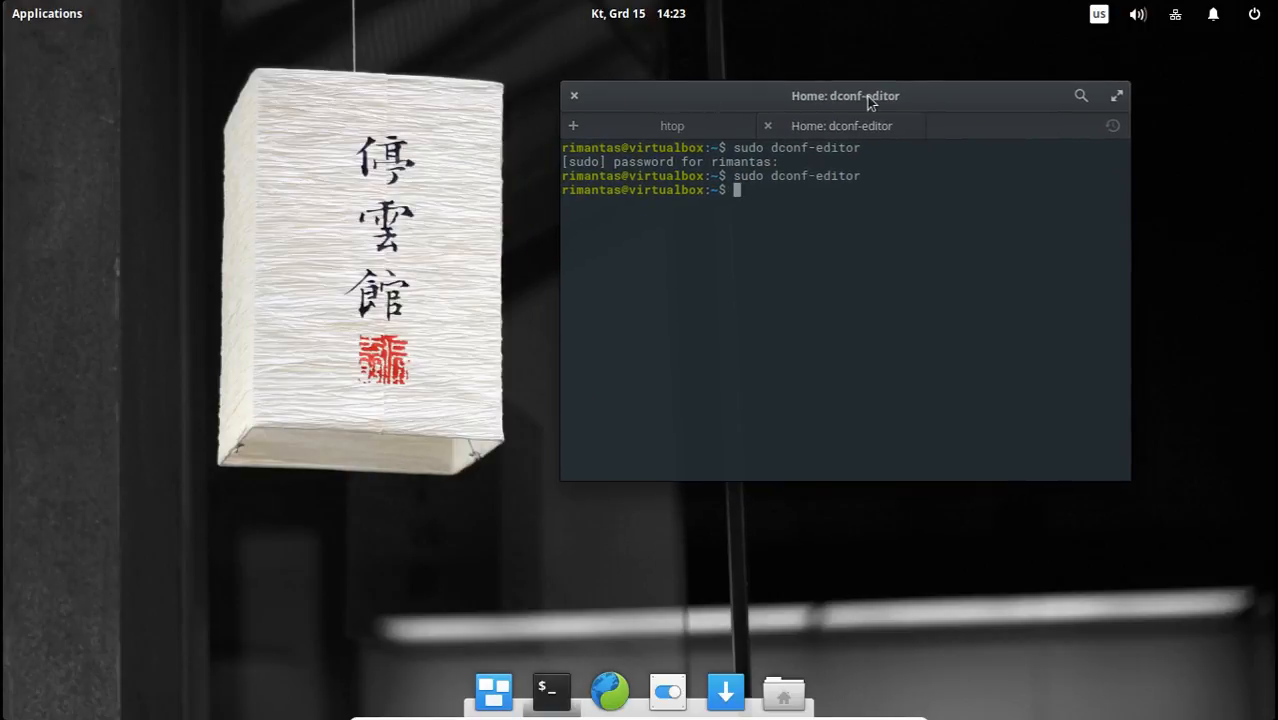
pyautogui.moveTo(866, 100); pyautogui.dragTo(950, 99)
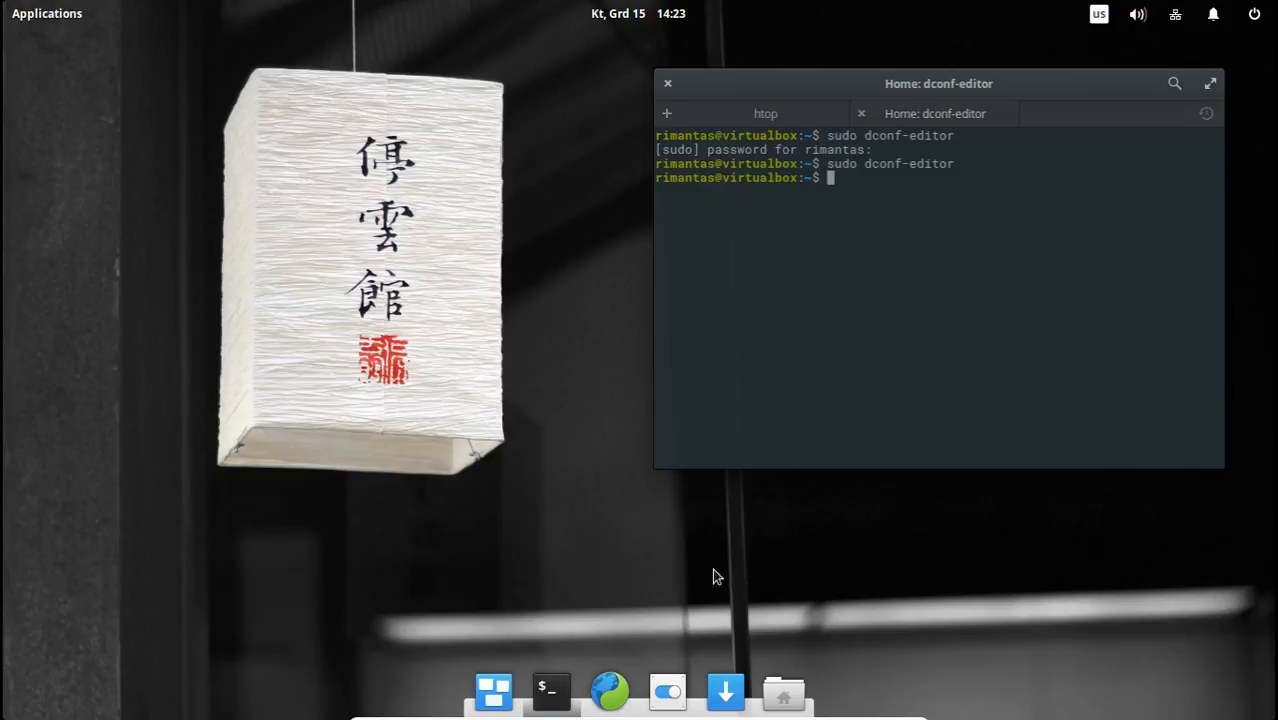
pyautogui.click(726, 690)
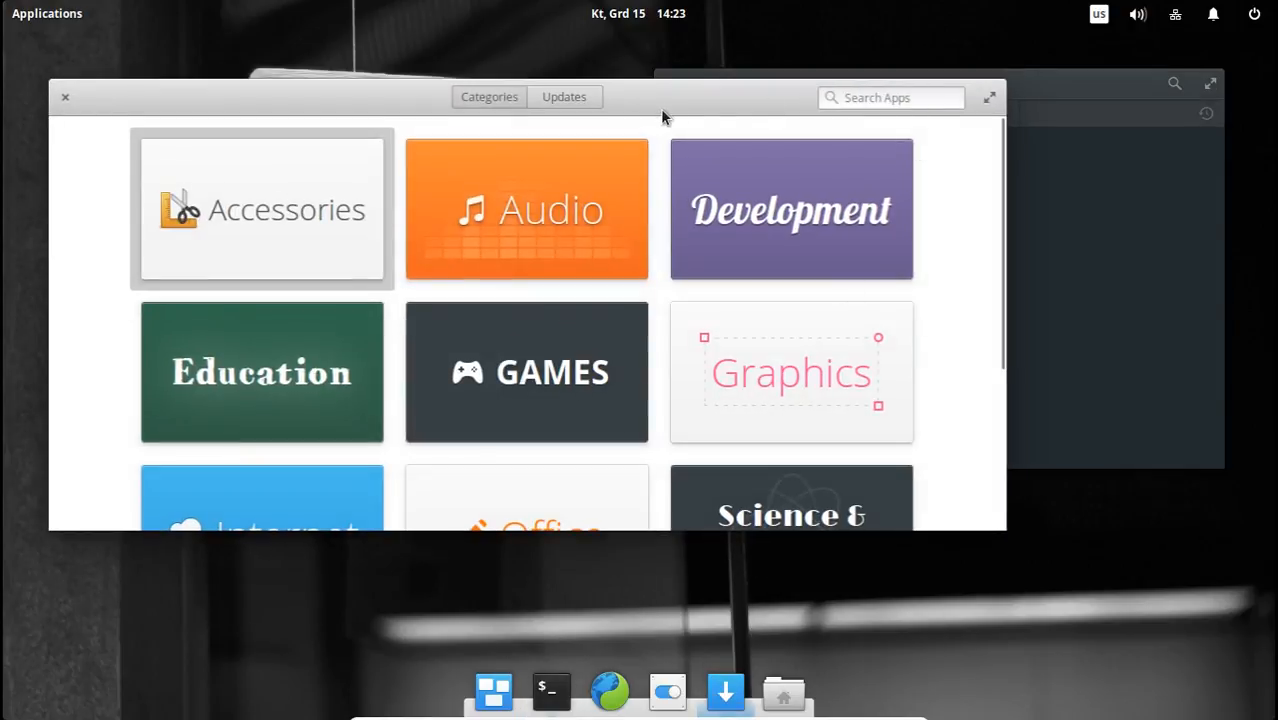
pyautogui.moveTo(657, 108); pyautogui.dragTo(827, 124)
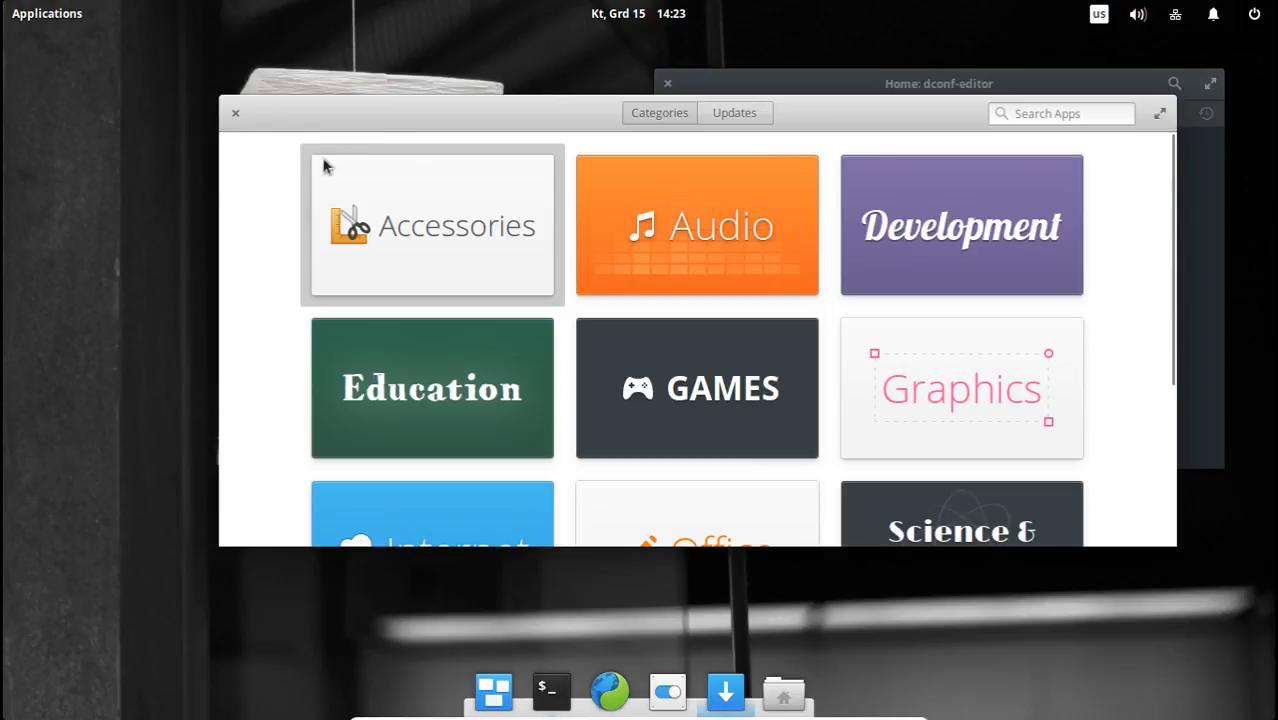
pyautogui.scroll(-3, 762, 372)
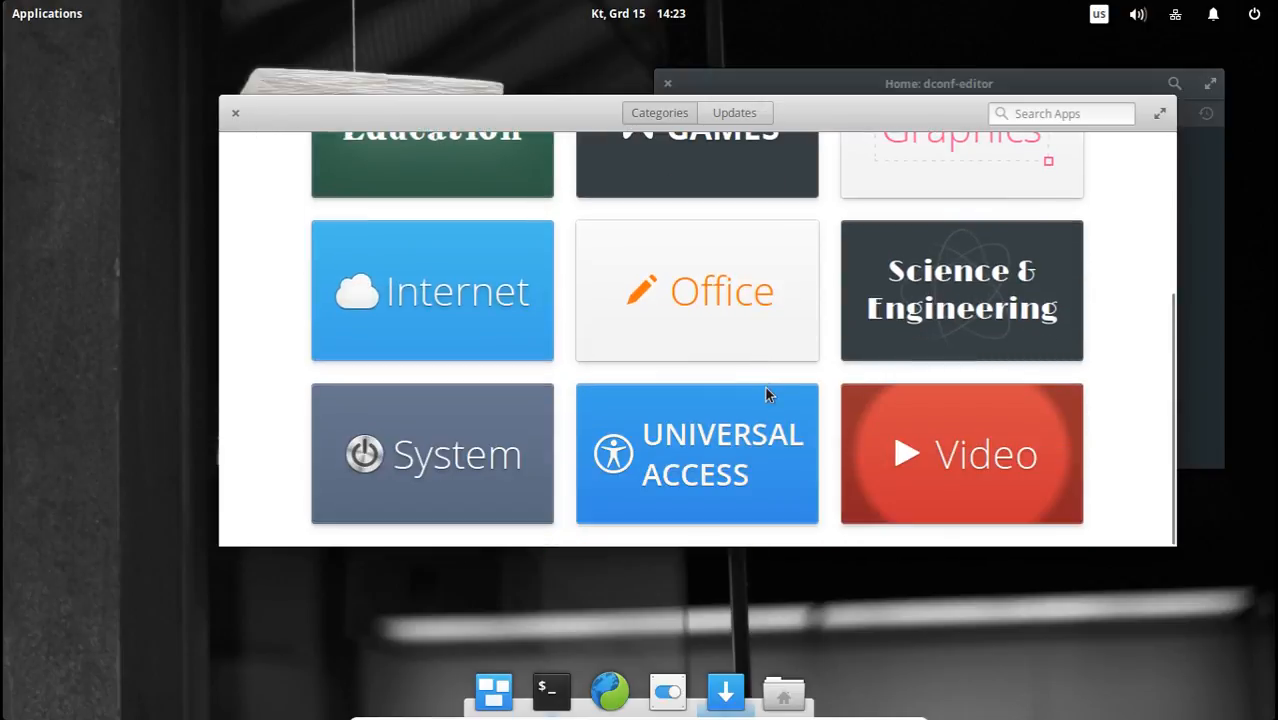
pyautogui.scroll(3, 764, 389)
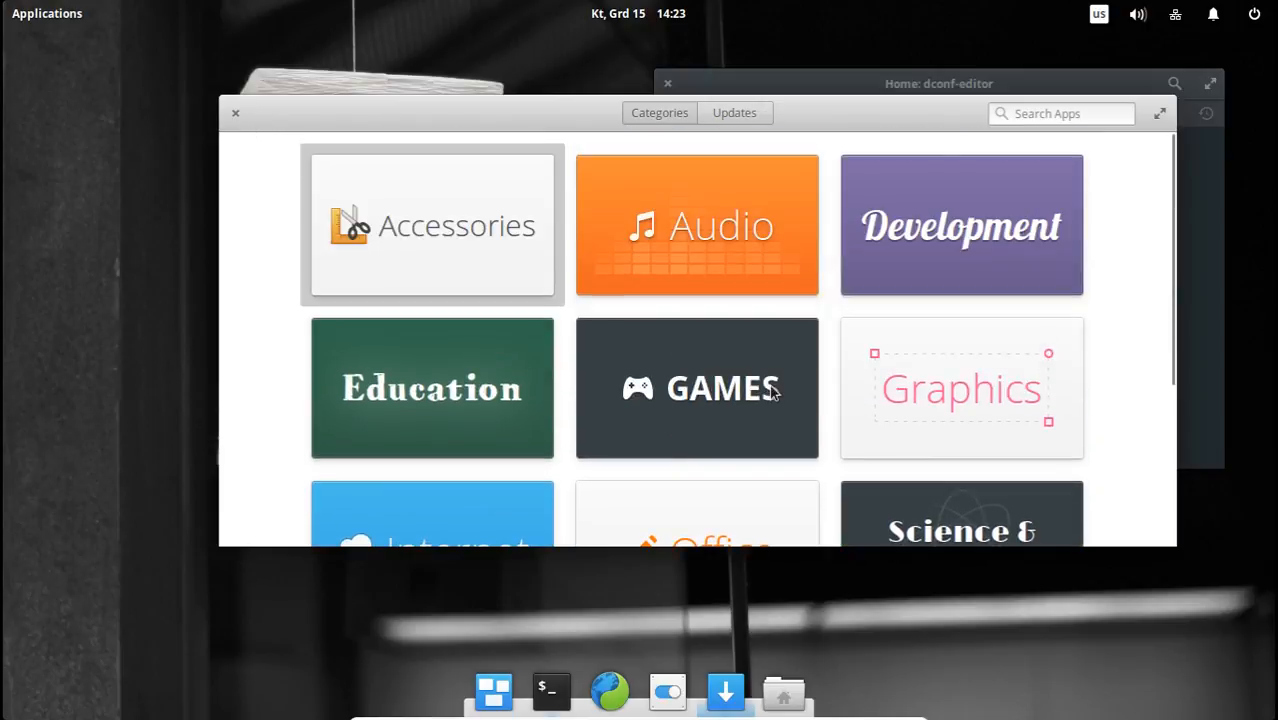
pyautogui.click(235, 113)
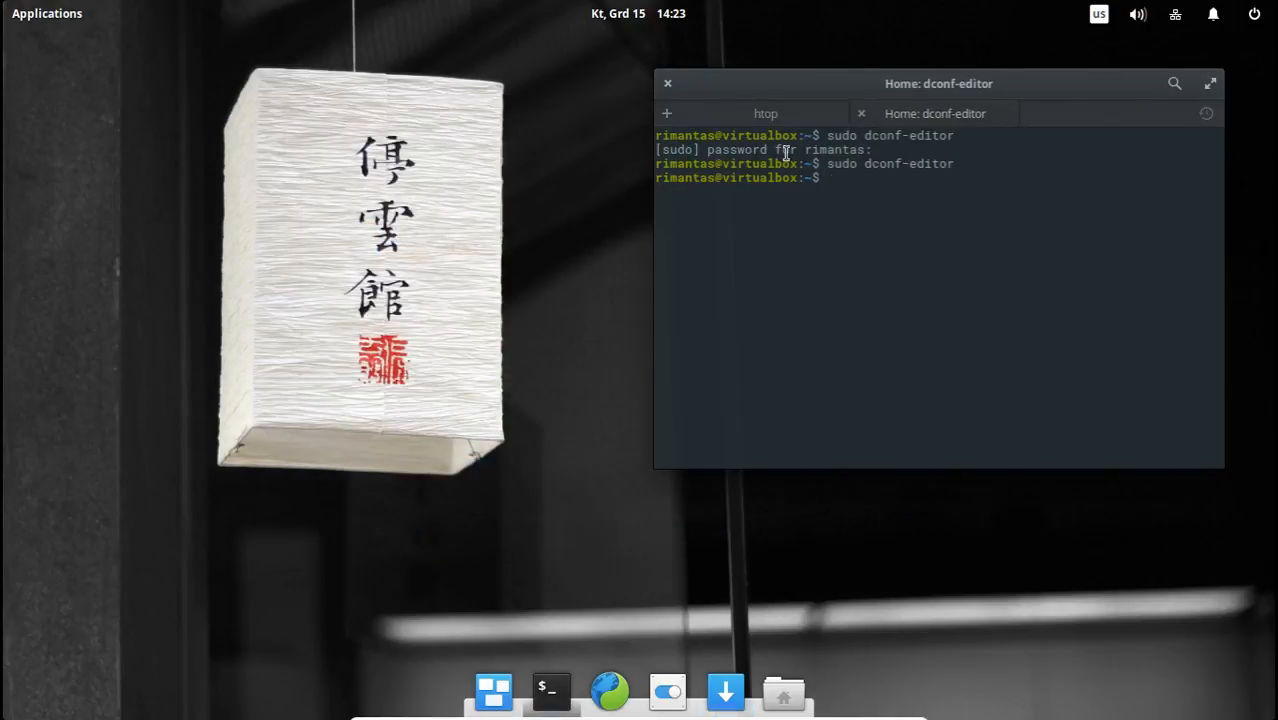
# Launch the Scratch text editor from the Accessories category and move its window clear of the terminal.
pyautogui.moveTo(785, 85); pyautogui.dragTo(495, 94)
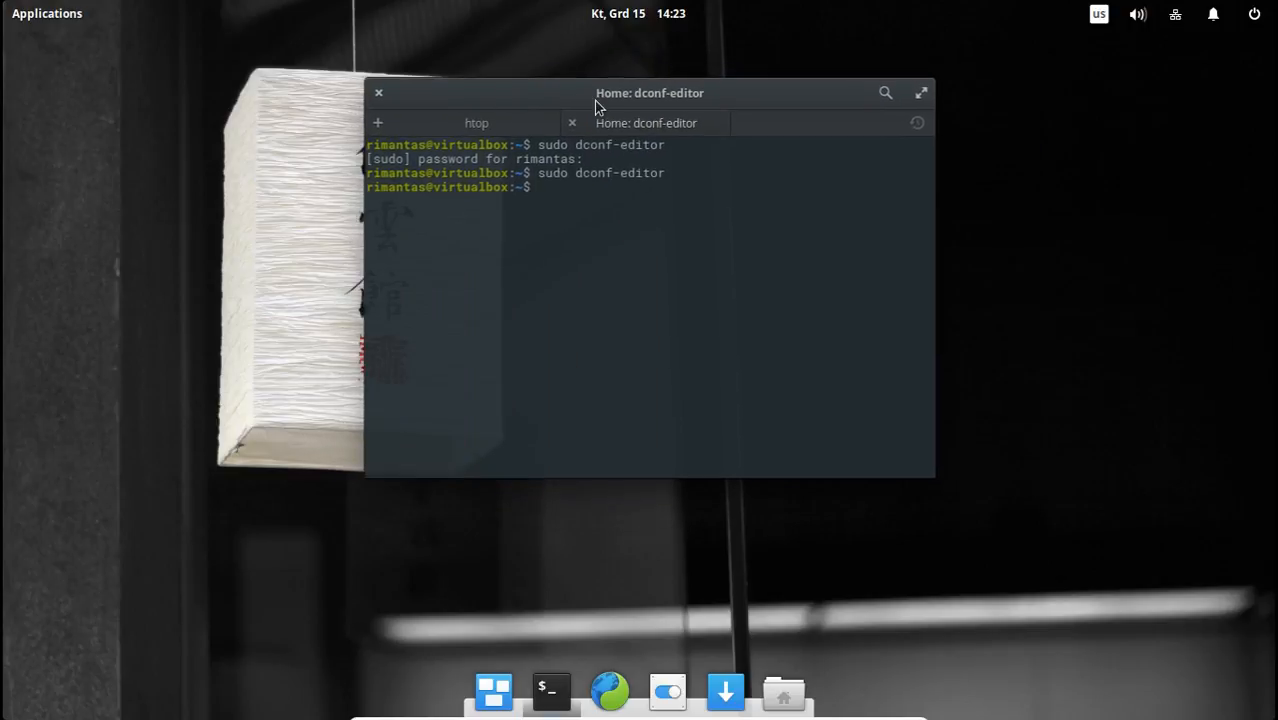
pyautogui.click(70, 15)
pyautogui.click(74, 105)
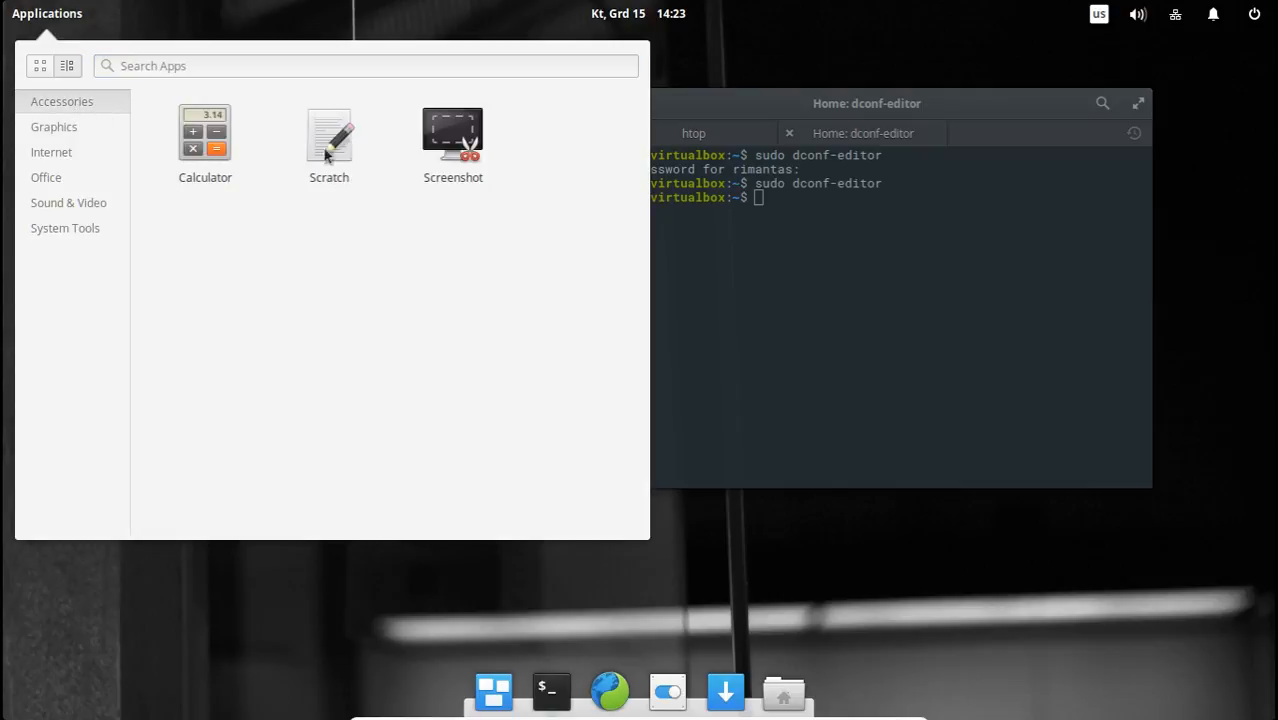
pyautogui.click(336, 145)
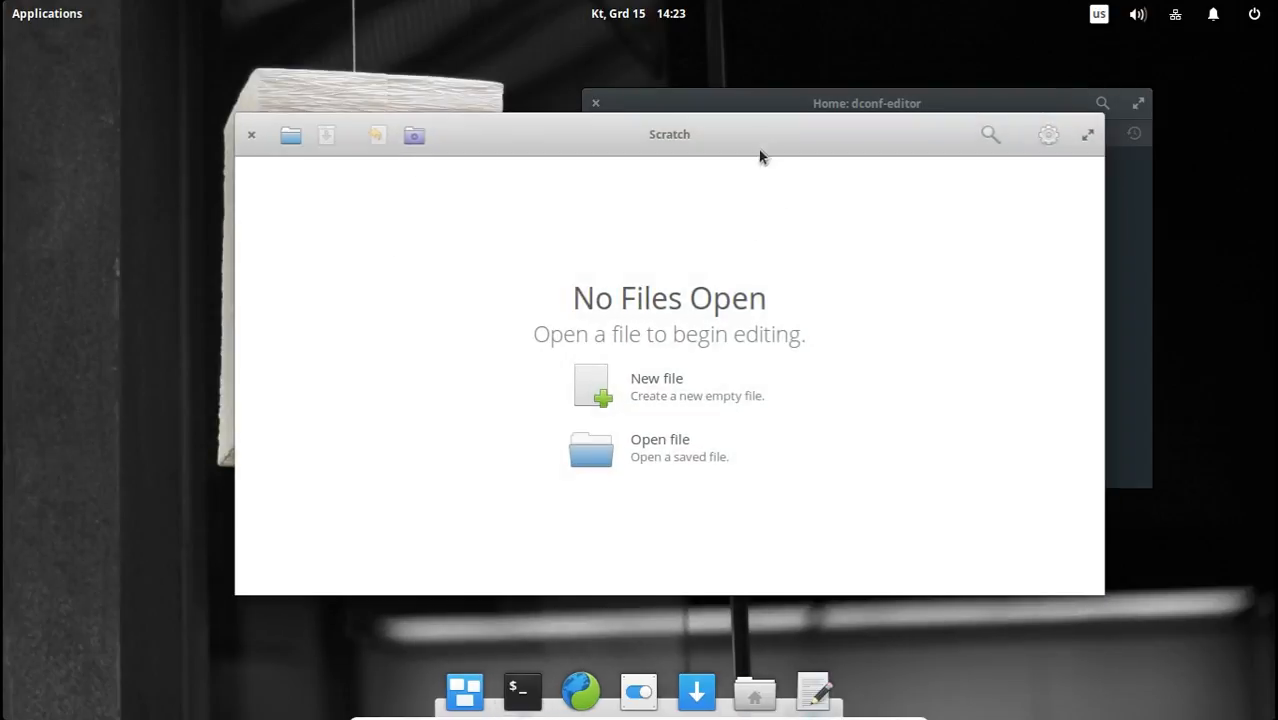
pyautogui.moveTo(759, 155); pyautogui.dragTo(555, 106)
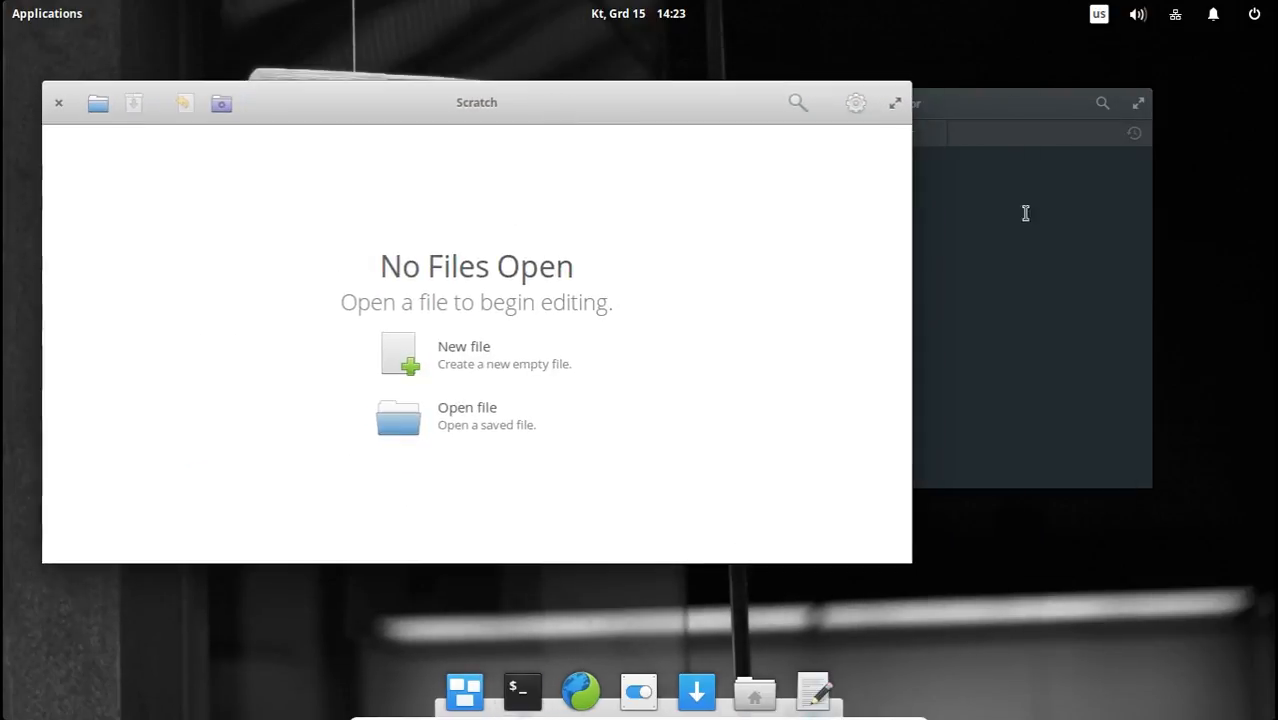
# Close the terminal's dconf-editor tab, then maximize and restore the window running htop.
pyautogui.moveTo(944, 118); pyautogui.dragTo(895, 123)
pyautogui.click(829, 173)
pyautogui.doubleClick(895, 123)
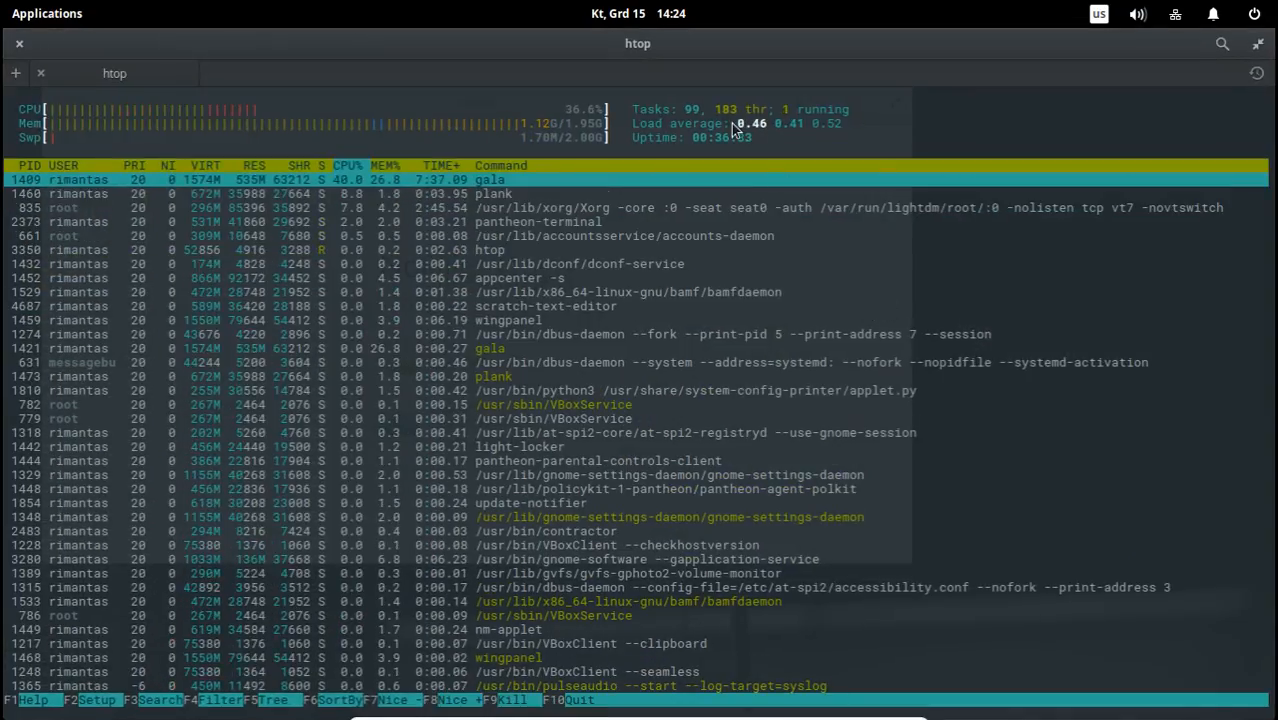
pyautogui.doubleClick(699, 44)
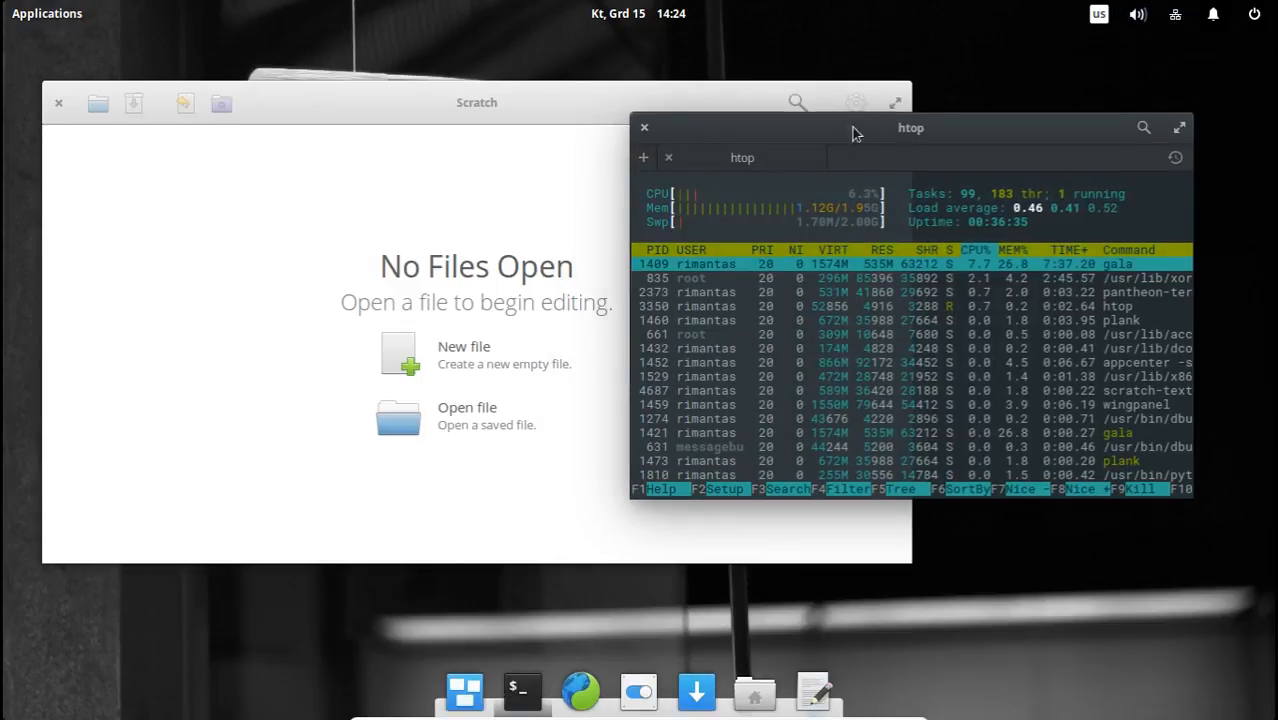
pyautogui.moveTo(853, 133); pyautogui.dragTo(767, 137)
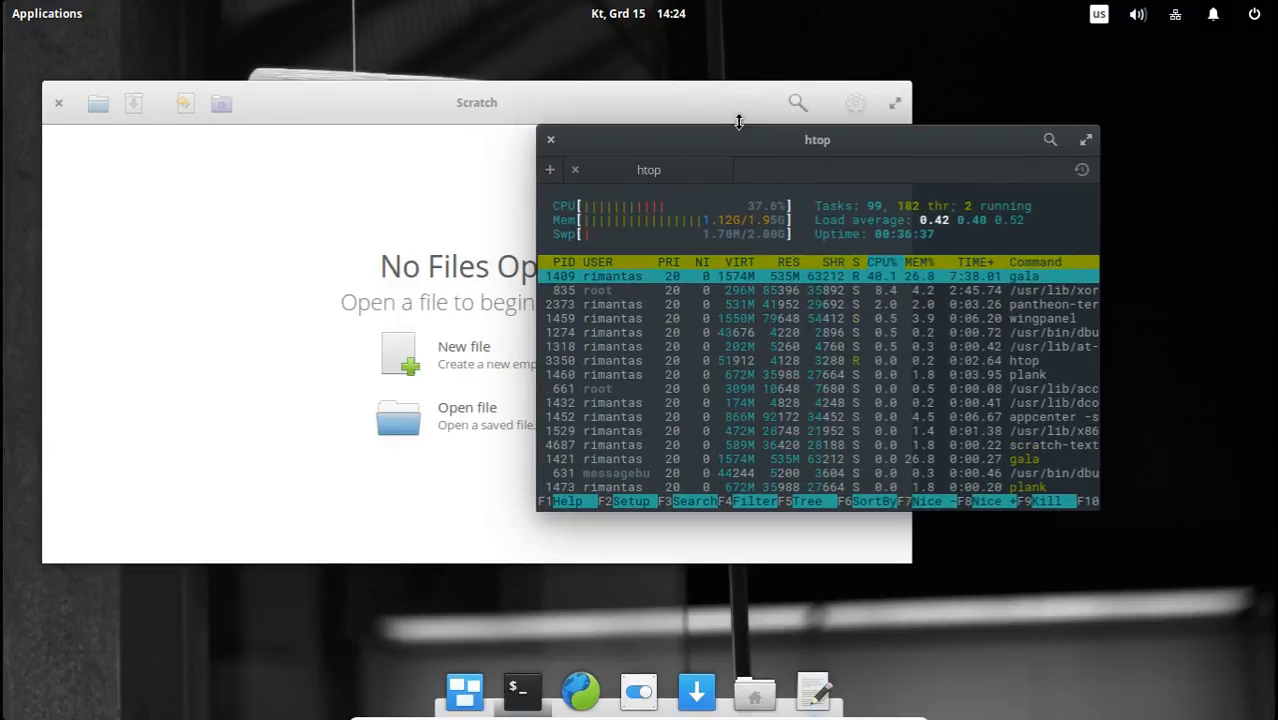
# Switch back and forth between the overlapping Scratch and htop windows, repositioning both, and close Scratch.
pyautogui.click(602, 97)
pyautogui.moveTo(595, 118); pyautogui.dragTo(576, 75)
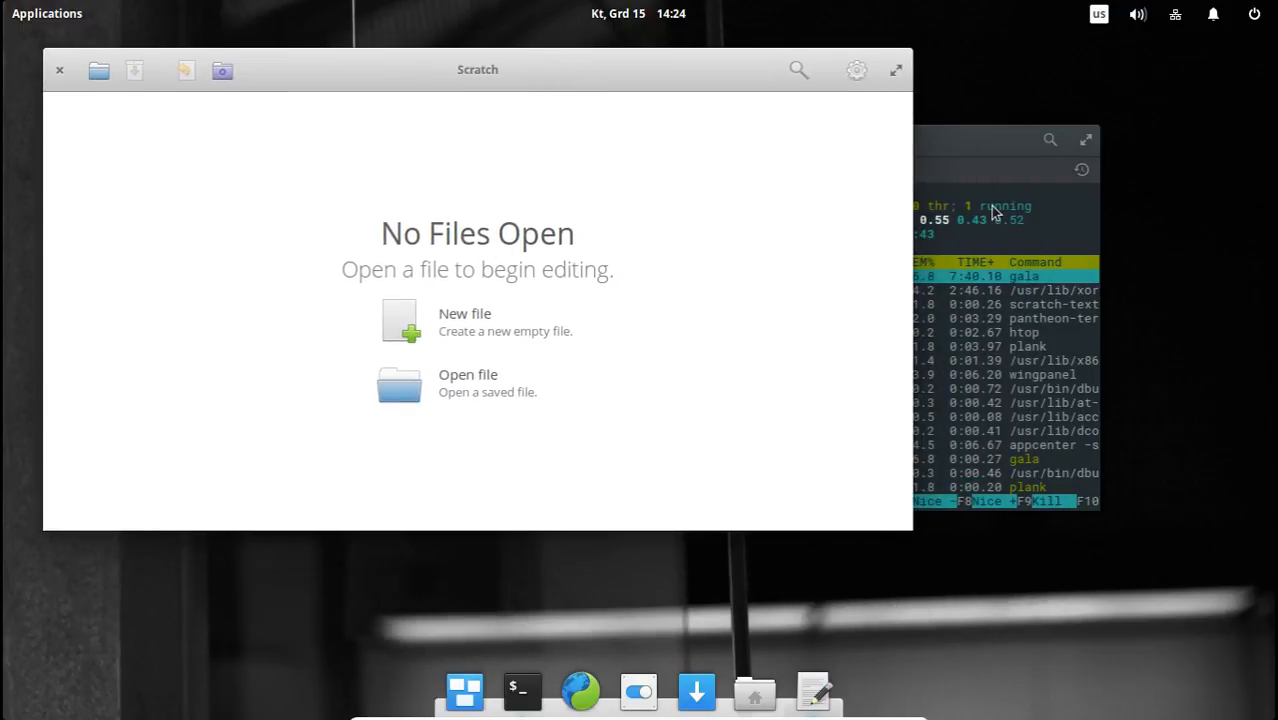
pyautogui.click(969, 145)
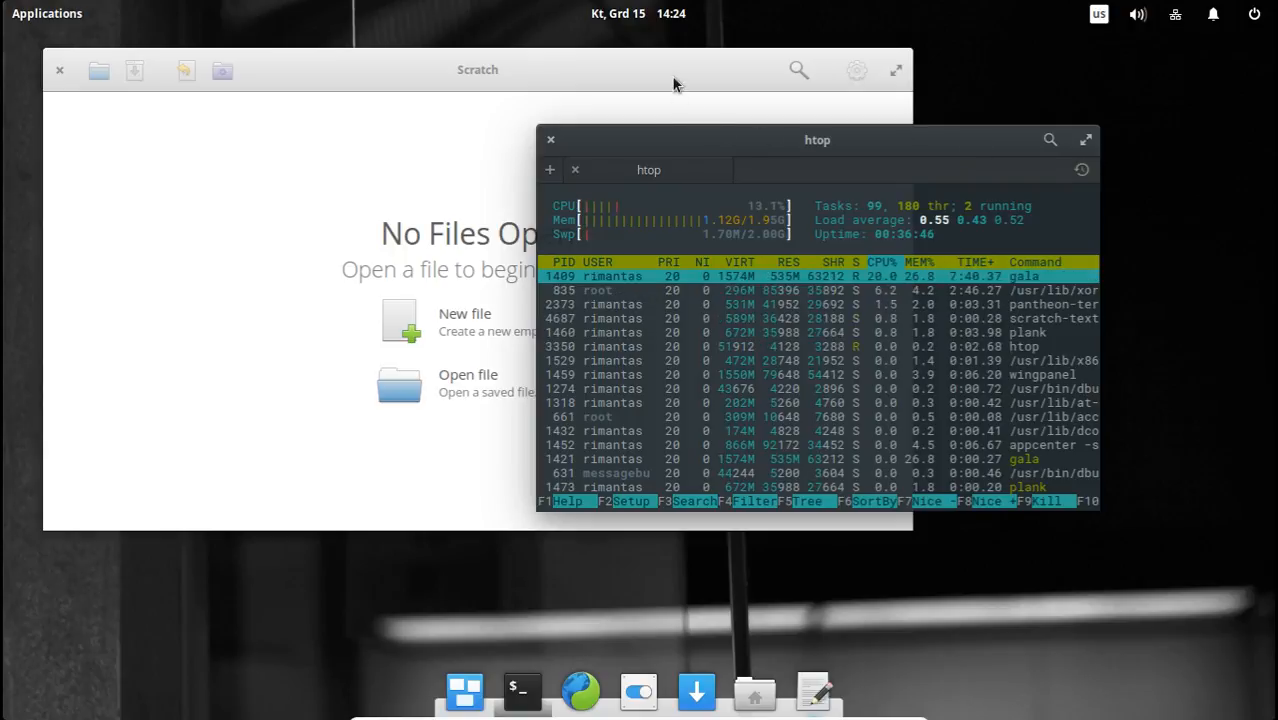
pyautogui.click(676, 80)
pyautogui.click(921, 150)
pyautogui.click(707, 57)
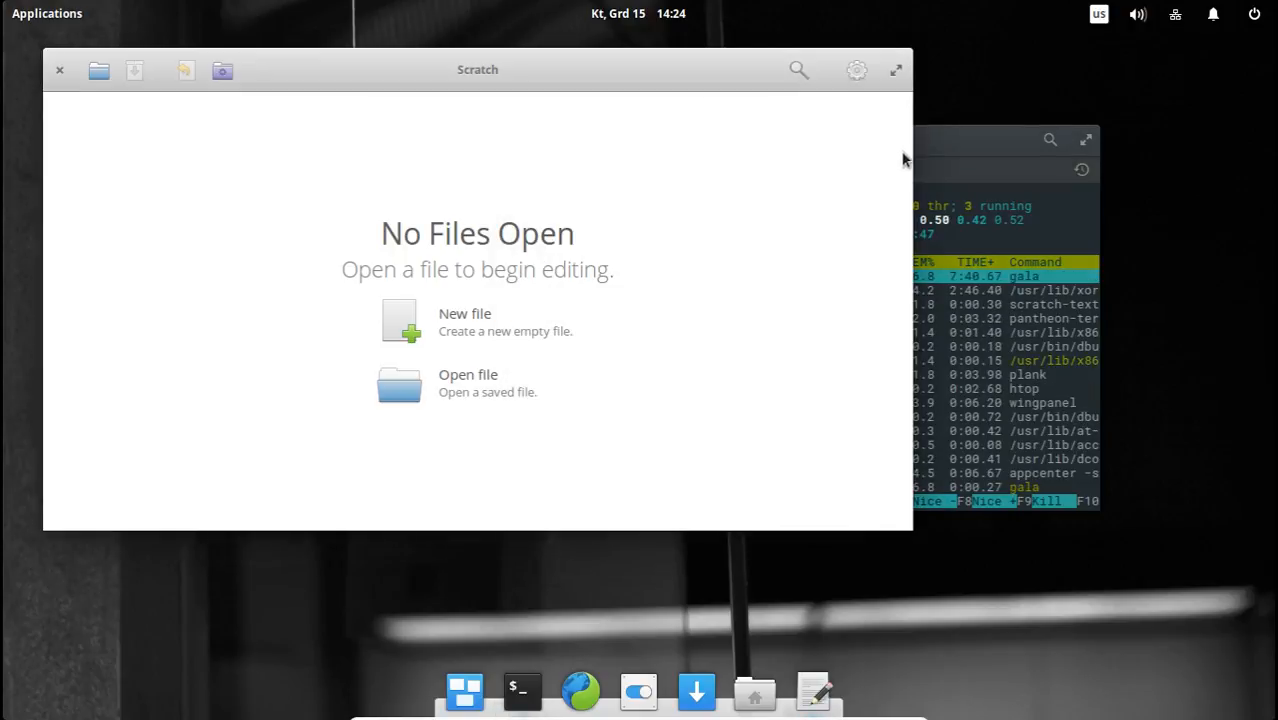
pyautogui.click(930, 148)
pyautogui.moveTo(742, 151); pyautogui.dragTo(837, 103)
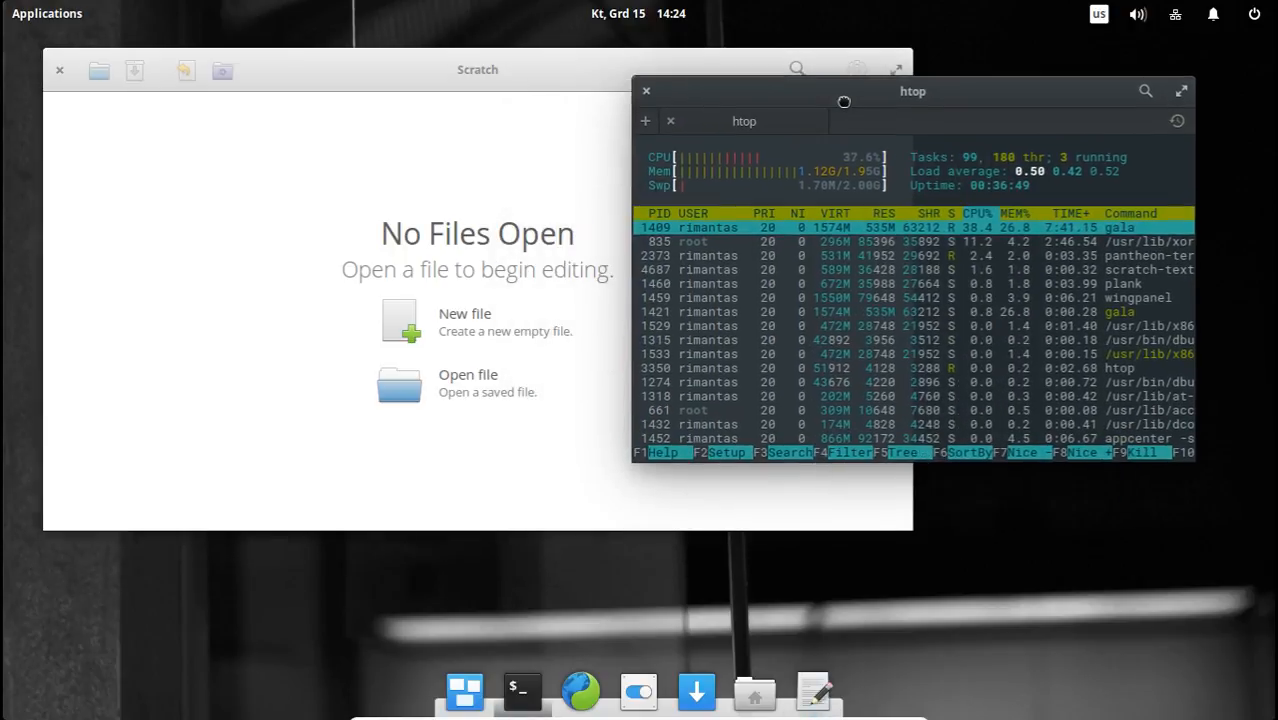
pyautogui.click(587, 89)
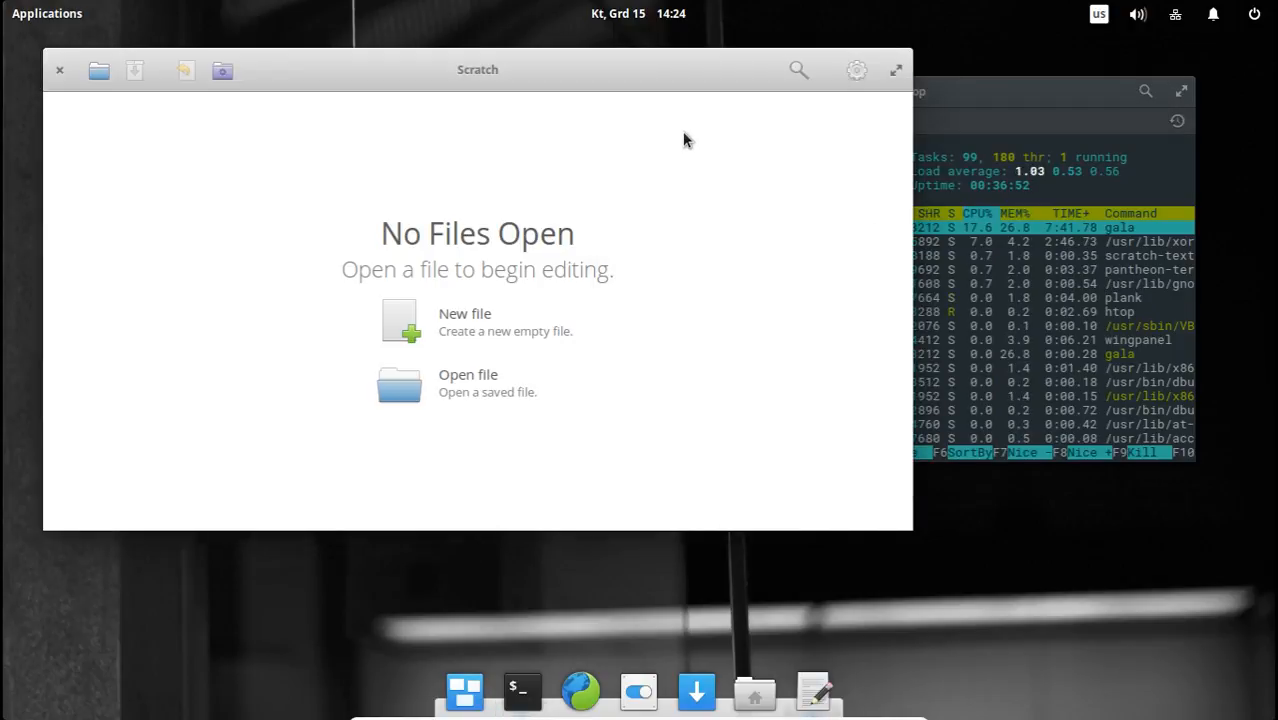
pyautogui.click(59, 72)
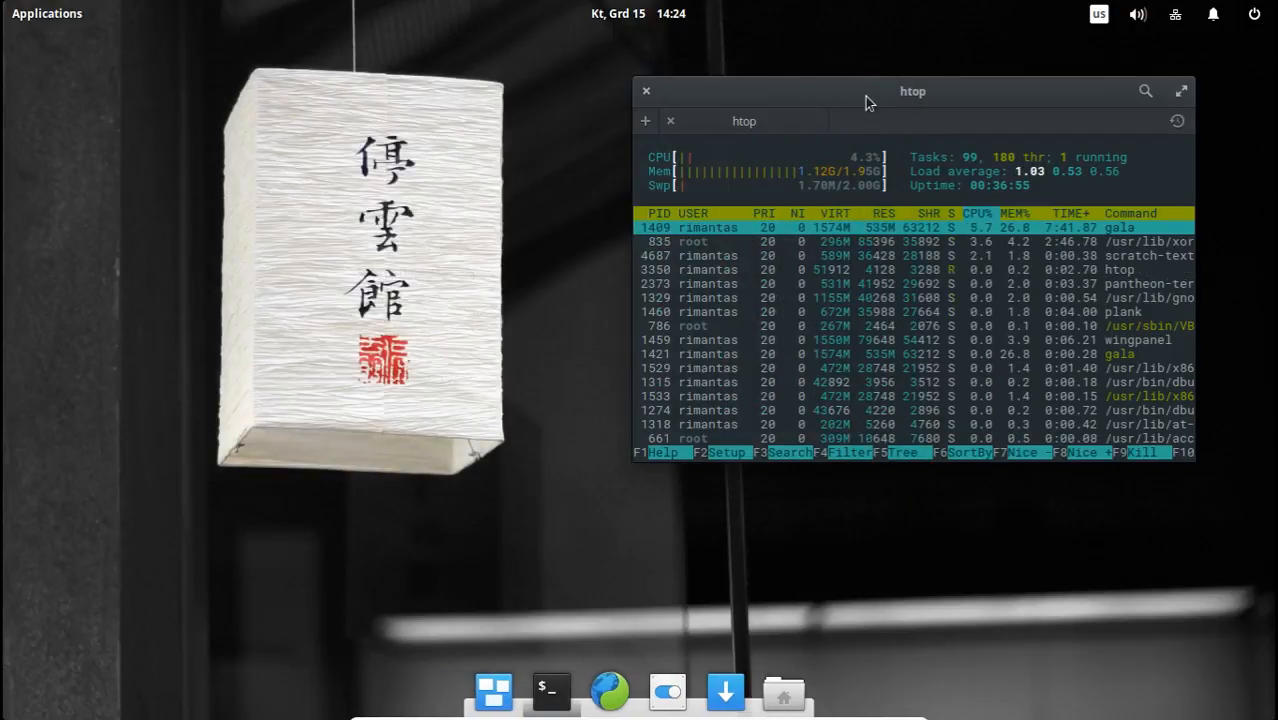
pyautogui.moveTo(865, 96); pyautogui.dragTo(707, 141)
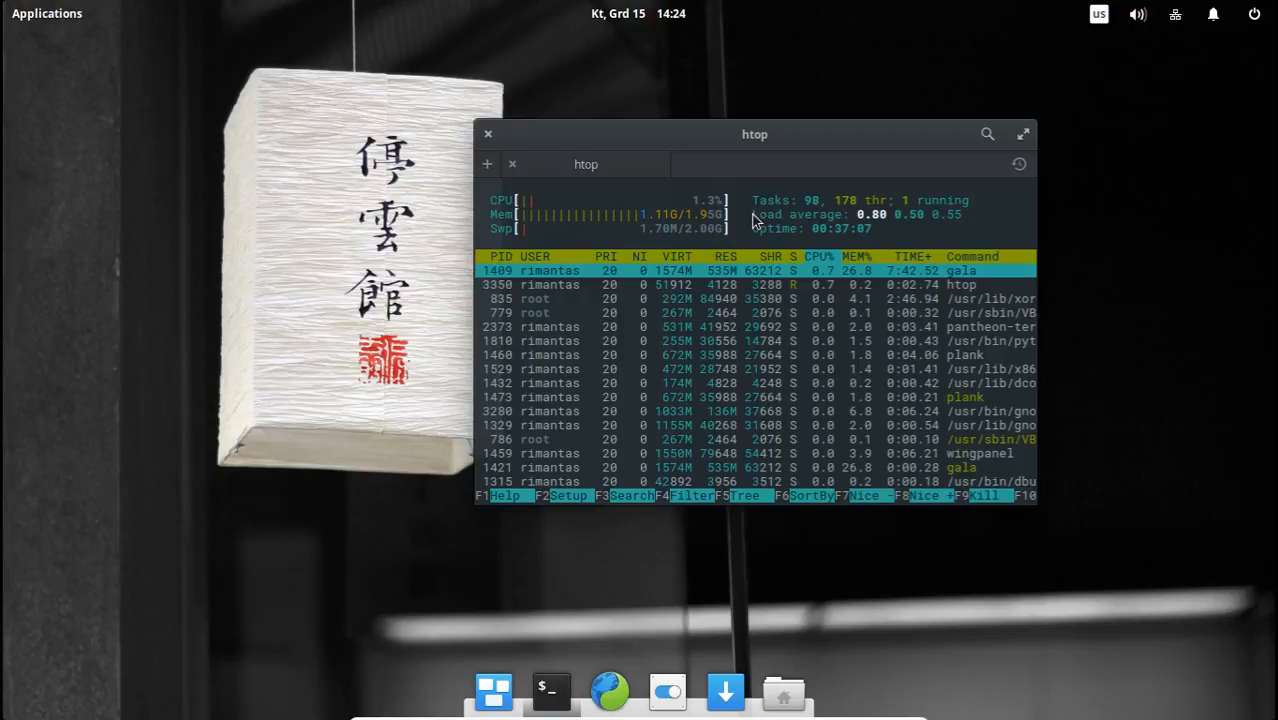
pyautogui.click(40, 14)
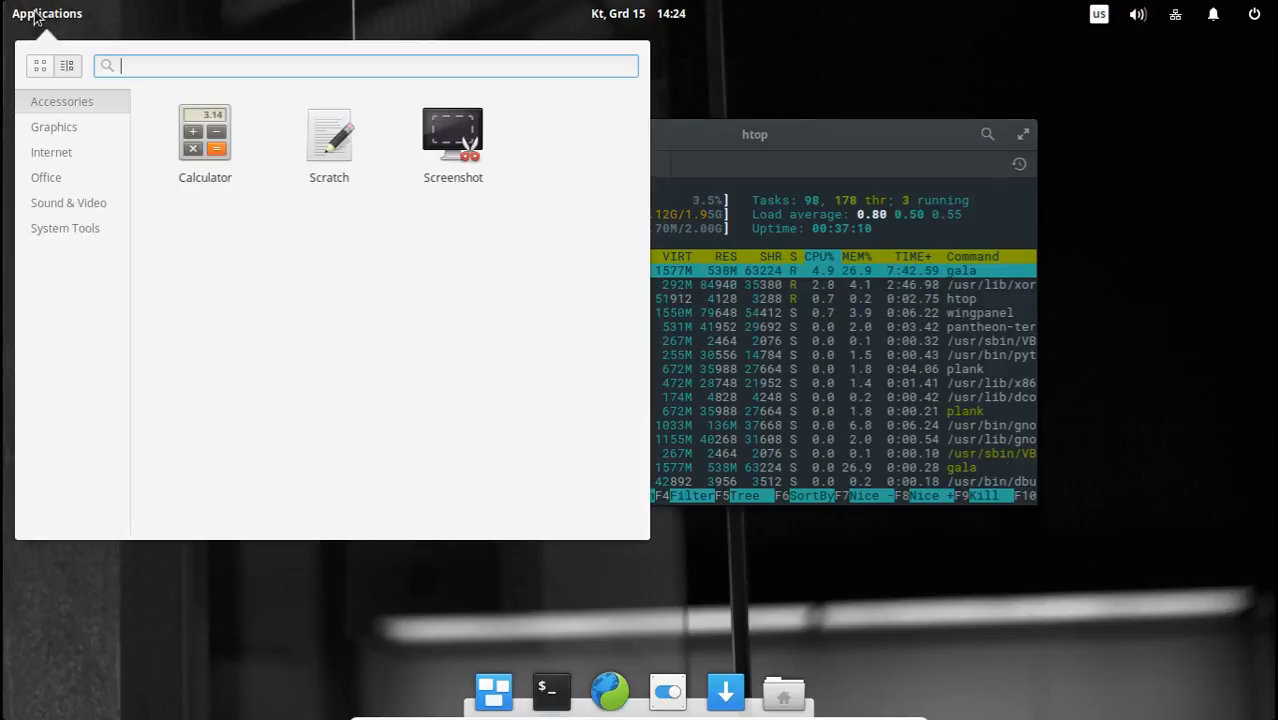
pyautogui.click(739, 136)
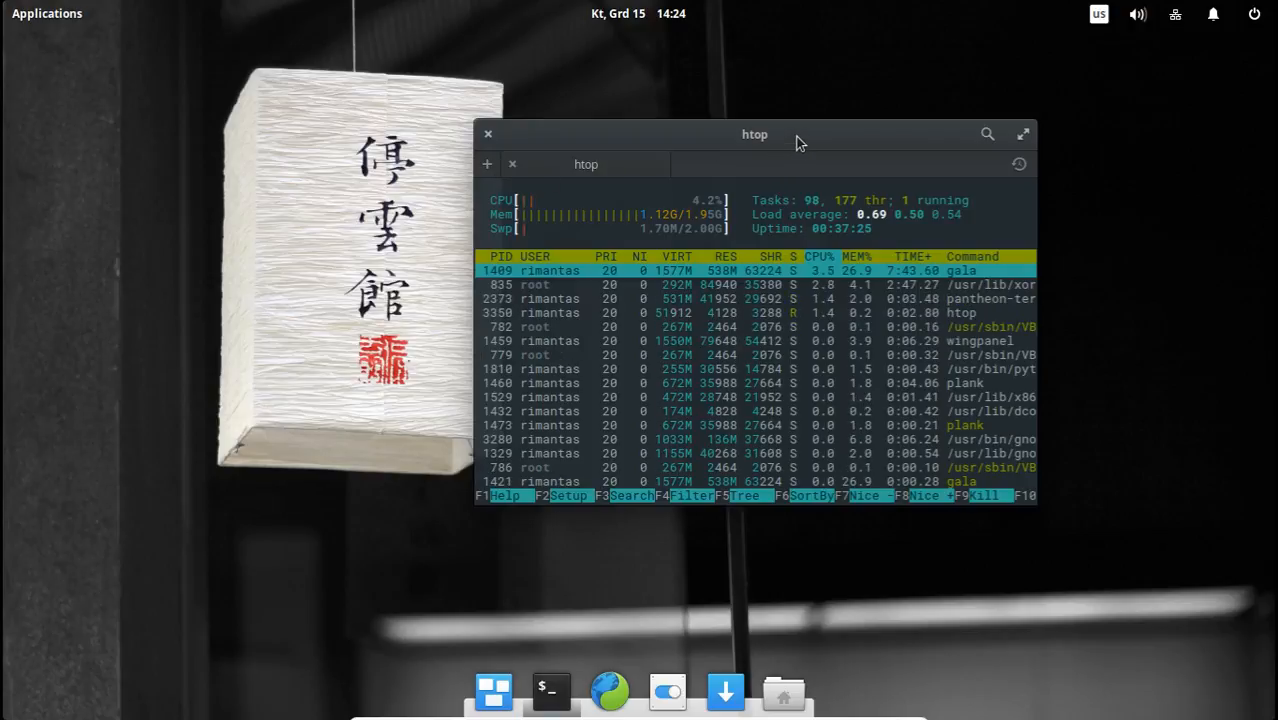
pyautogui.moveTo(797, 142); pyautogui.dragTo(888, 133)
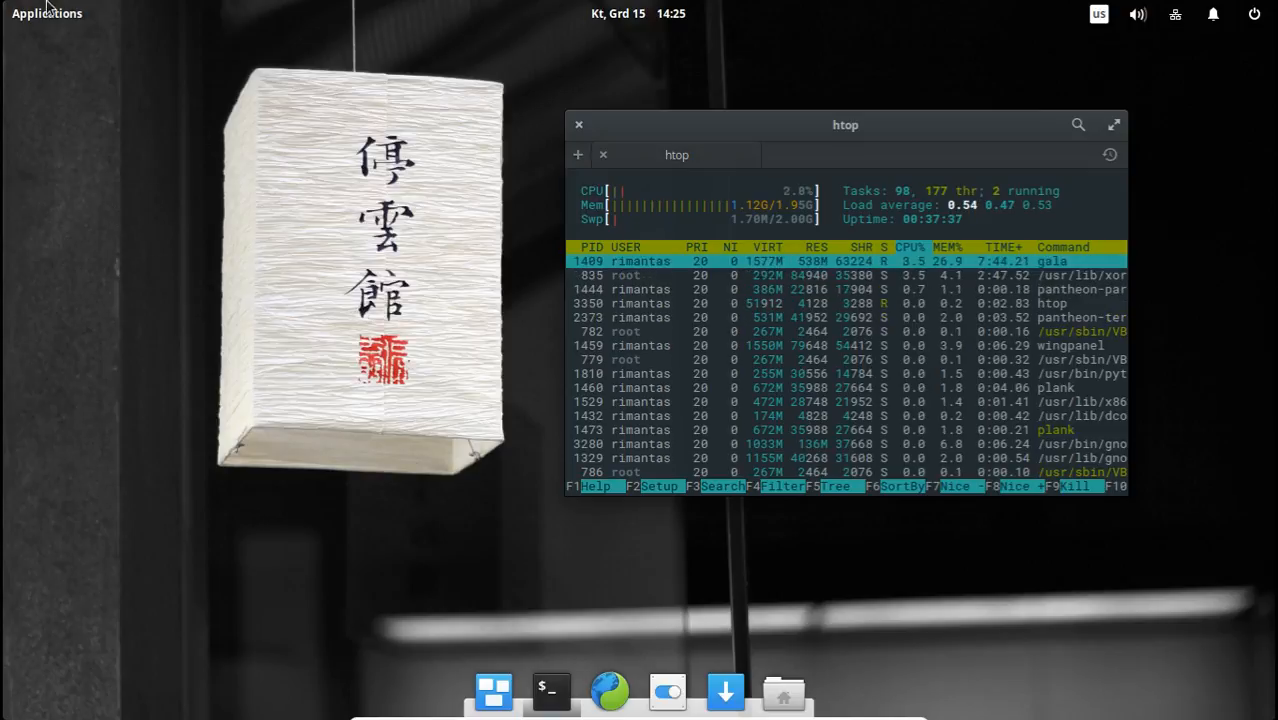
# Examine the launcher's Internet, System Tools, Graphics, Accessories and Sound & Video categories and close the launcher.
pyautogui.click(16, 14)
pyautogui.click(71, 148)
pyautogui.click(76, 204)
pyautogui.click(77, 227)
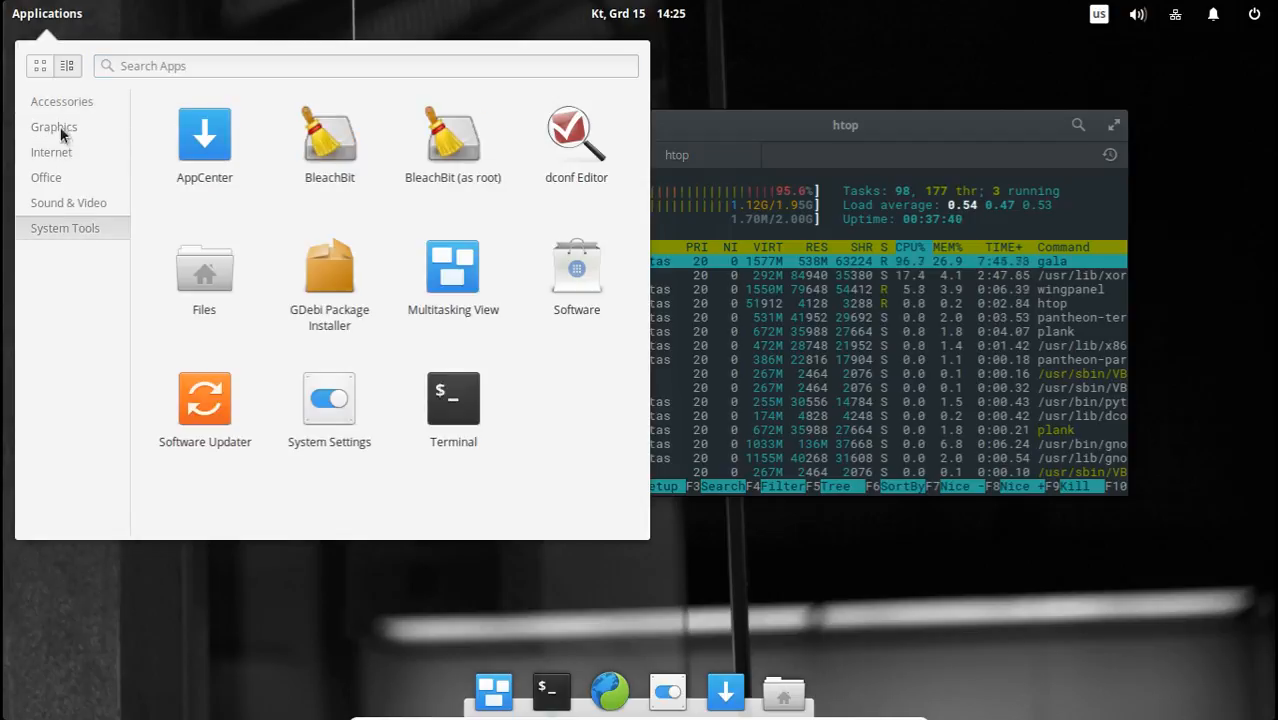
pyautogui.click(62, 129)
pyautogui.click(64, 103)
pyautogui.click(83, 201)
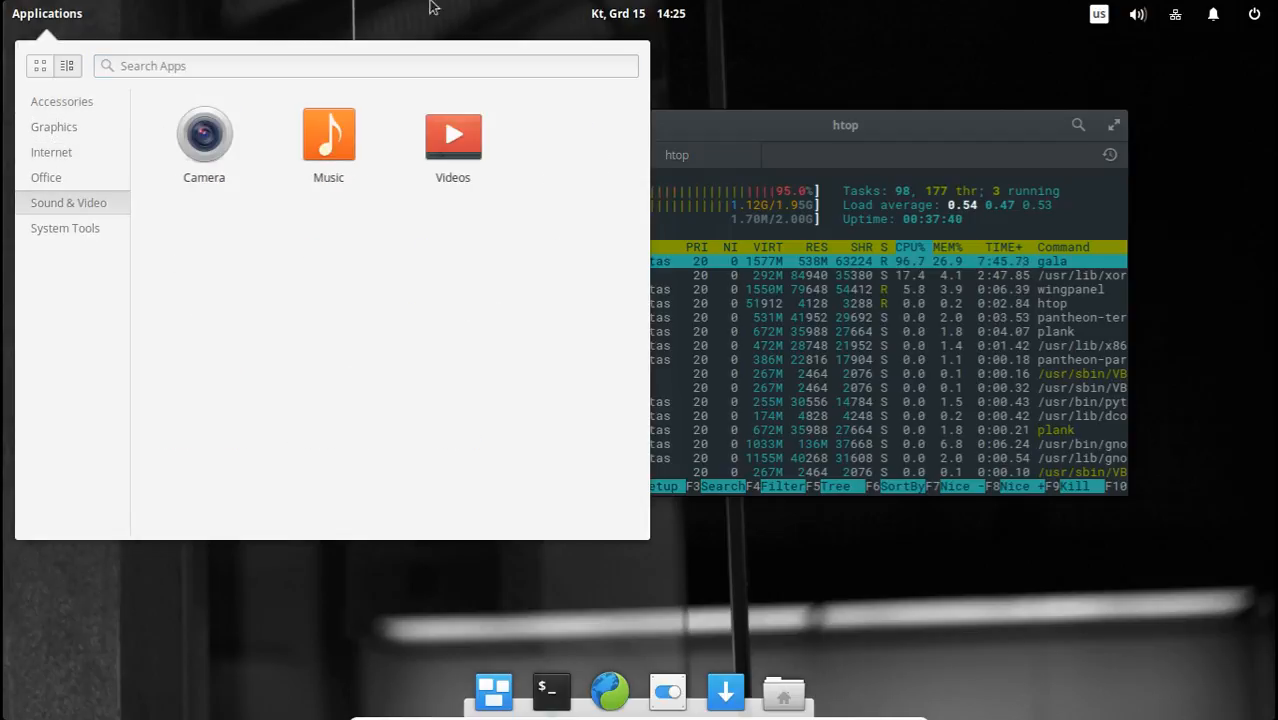
pyautogui.click(817, 133)
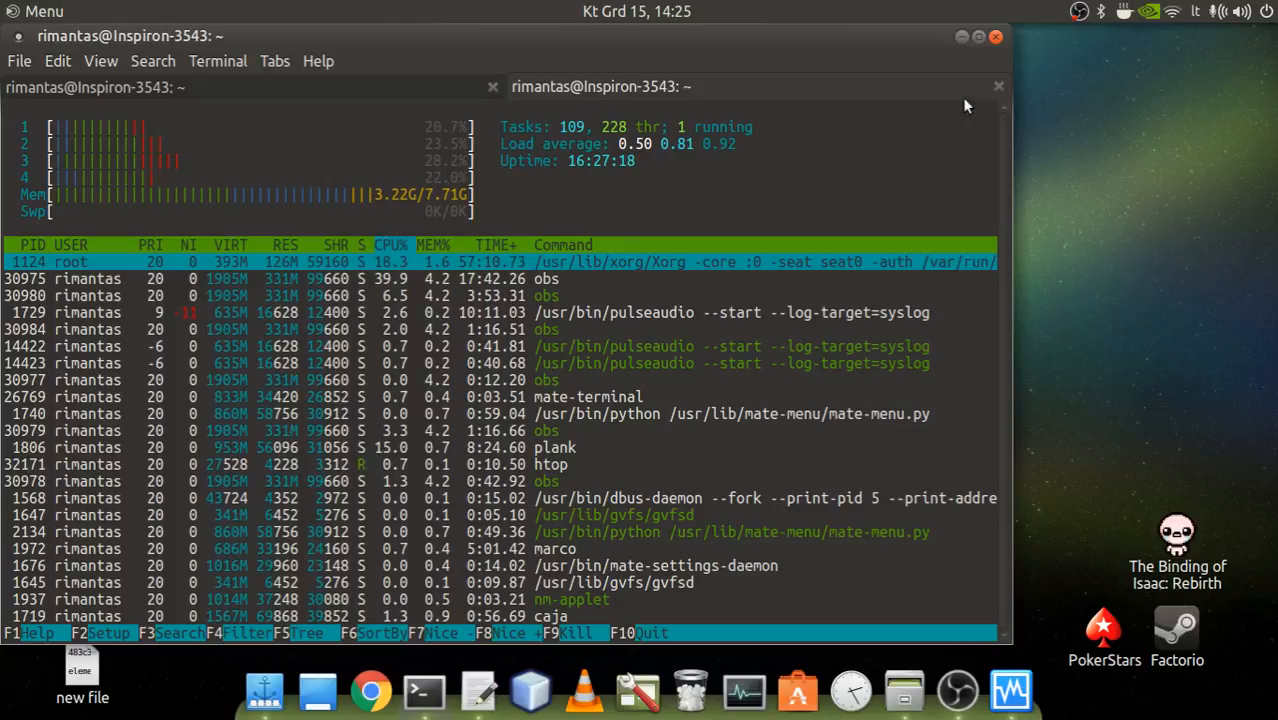
# Minimize the terminal on the Ubuntu MATE desktop and browse the application categories in its main menu.
pyautogui.click(962, 36)
pyautogui.moveTo(447, 404); pyautogui.dragTo(570, 345)
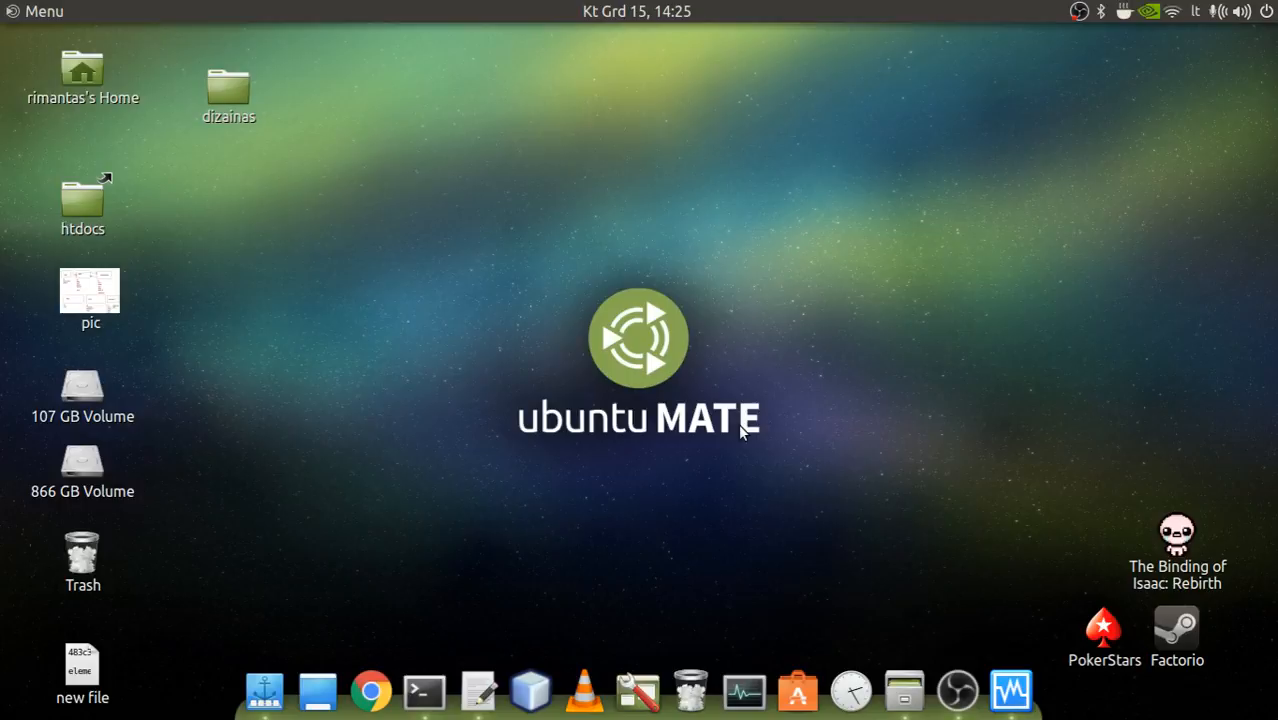
pyautogui.moveTo(903, 487); pyautogui.dragTo(587, 353)
pyautogui.click(36, 10)
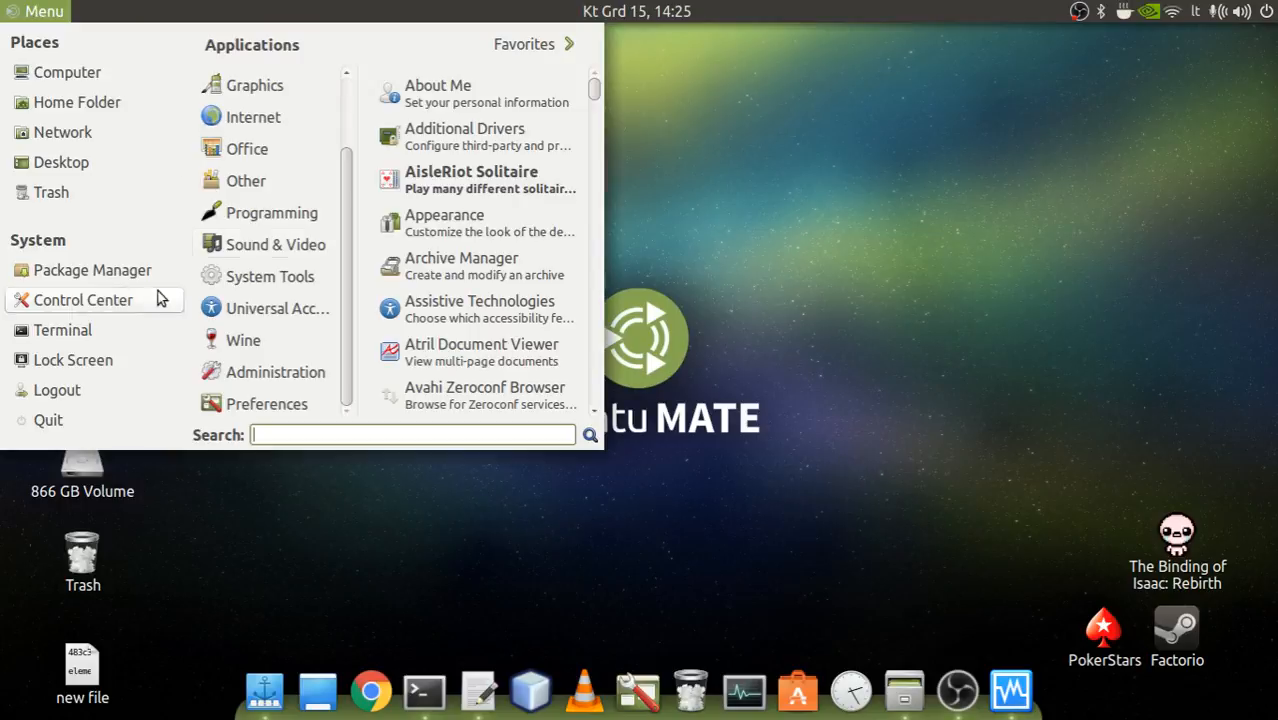
pyautogui.click(240, 117)
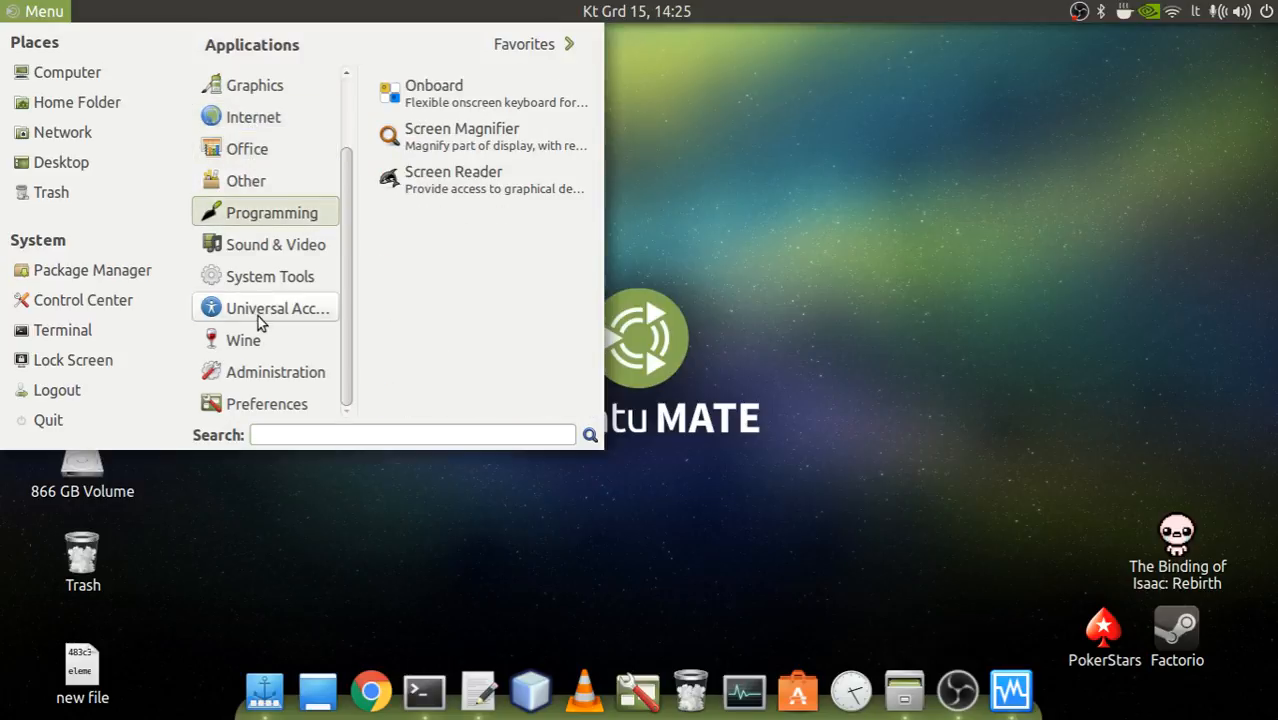
pyautogui.scroll(3, 265, 307)
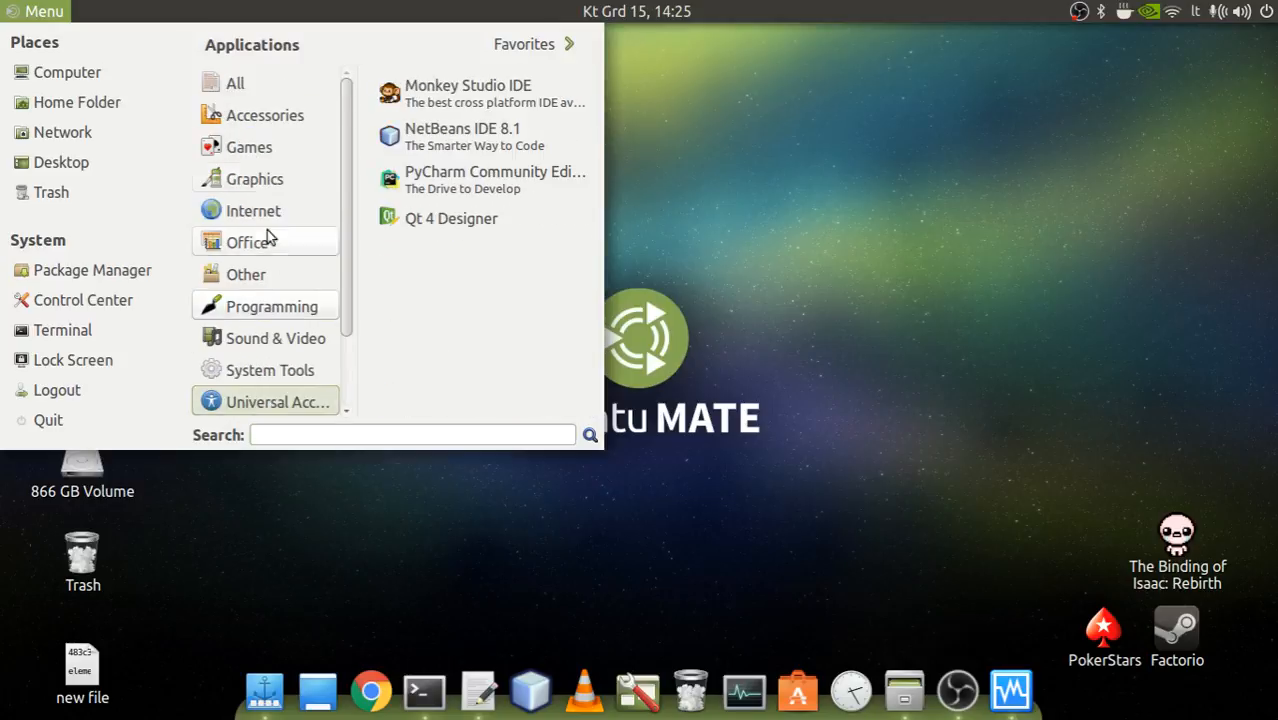
pyautogui.click(775, 221)
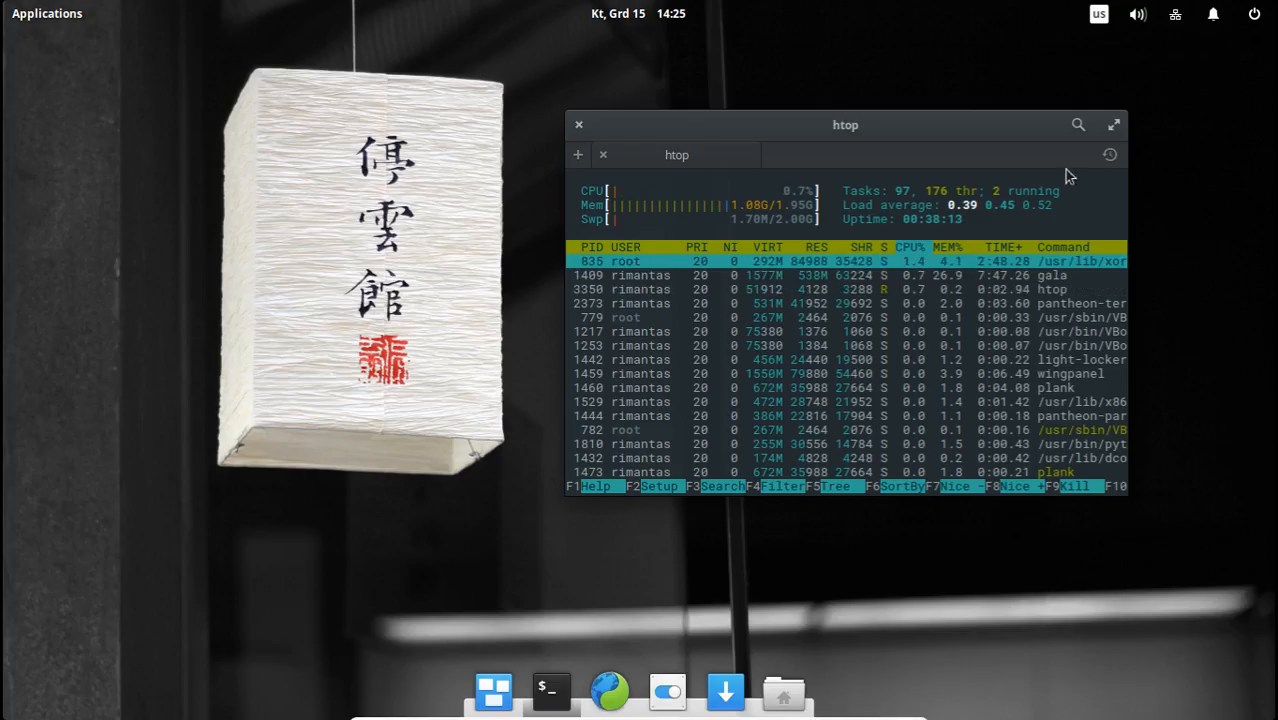
# Close the elementary OS terminal running htop and confirm quitting despite the active process.
pyautogui.click(578, 130)
pyautogui.click(753, 416)
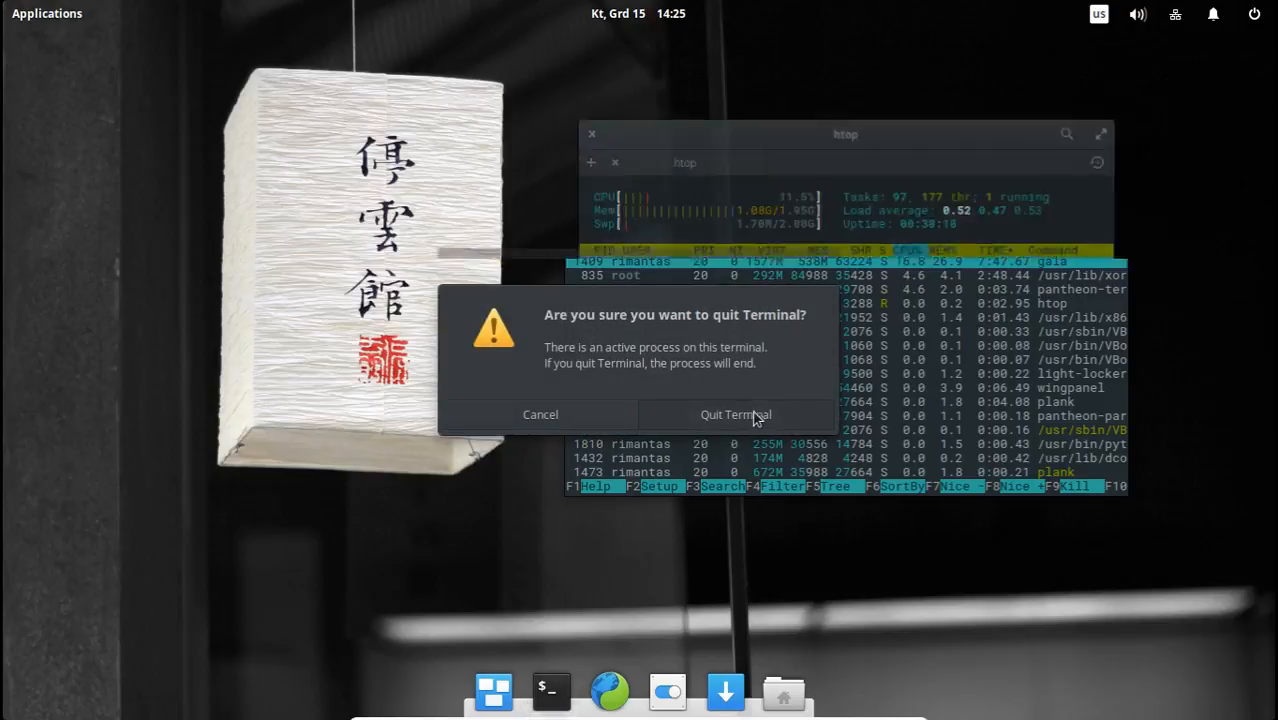
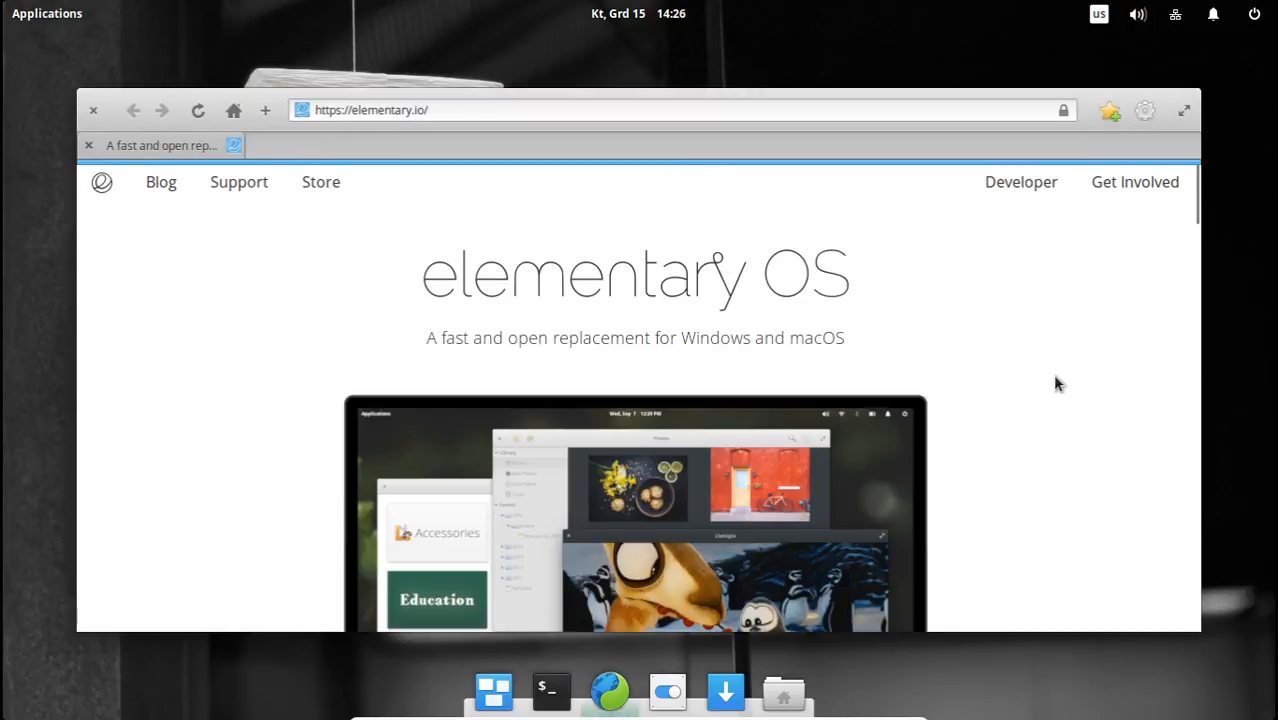
# Look through the elementary.io home page down to the purchase section, highlight the version line below it, and close the browser.
pyautogui.scroll(-2, 1045, 390)
pyautogui.scroll(-3, 1040, 399)
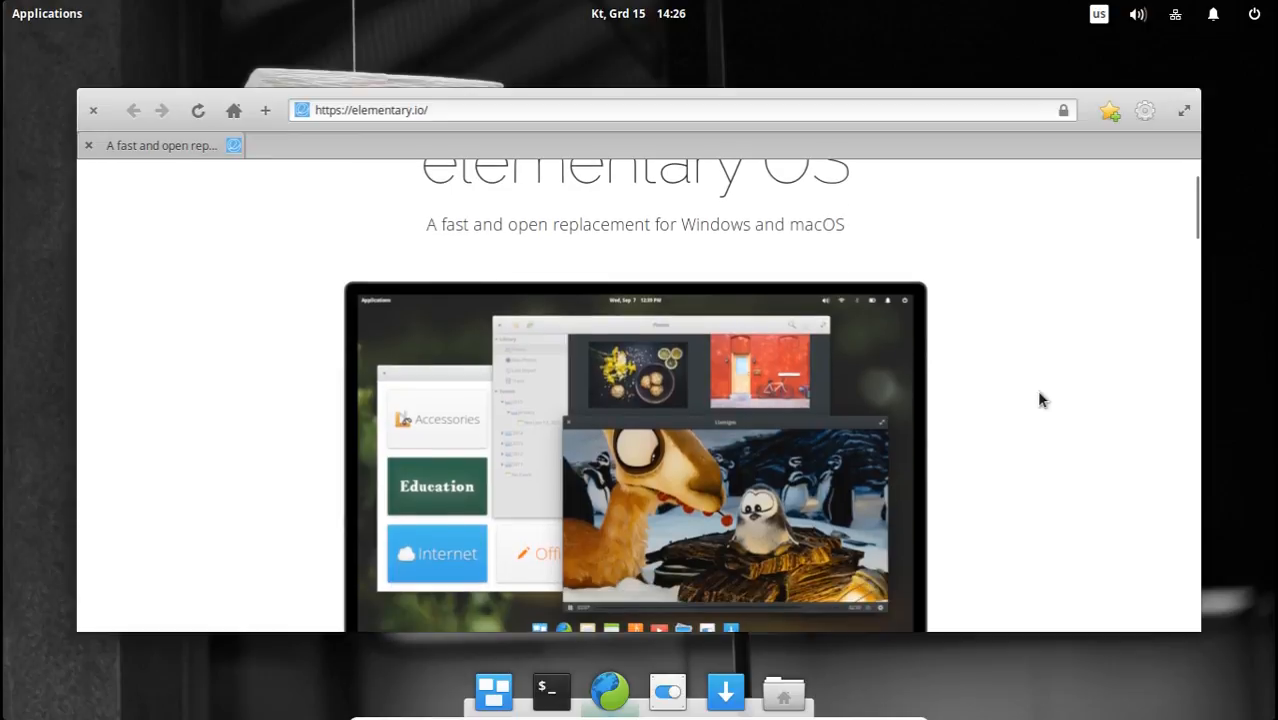
pyautogui.scroll(-1, 1040, 399)
pyautogui.scroll(-3, 1040, 399)
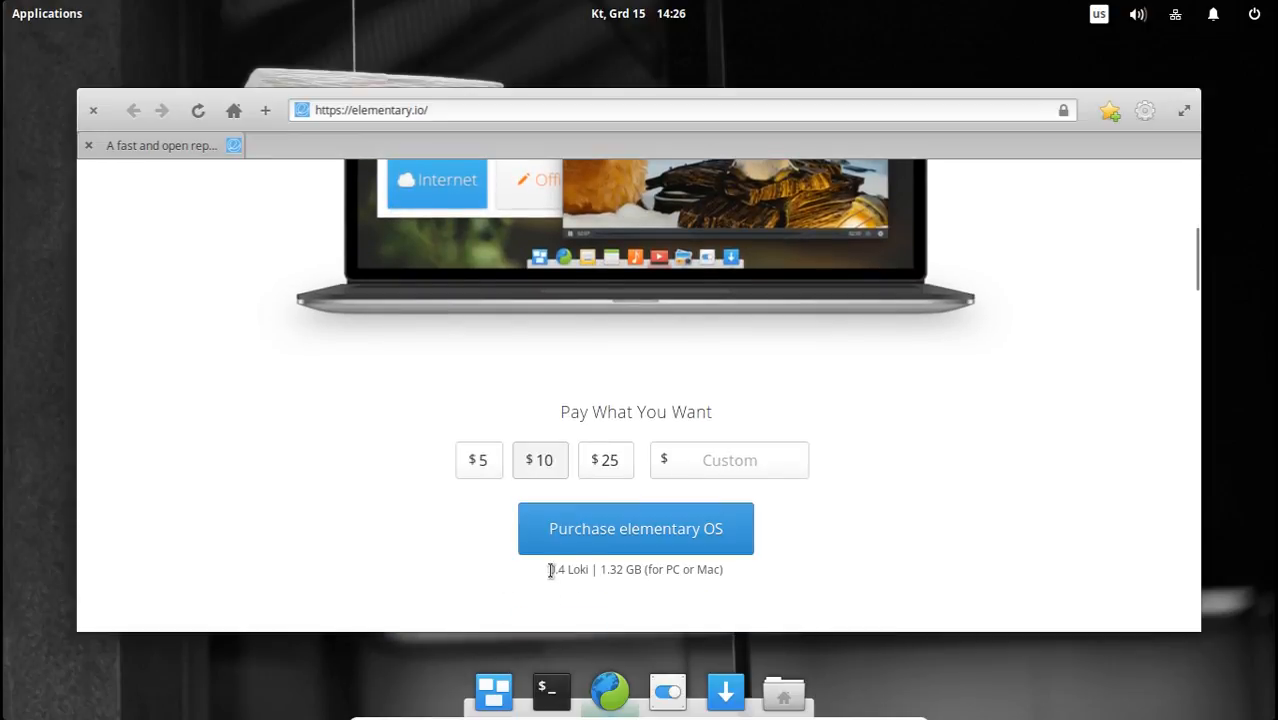
pyautogui.moveTo(565, 566); pyautogui.dragTo(541, 566)
pyautogui.click(560, 566)
pyautogui.moveTo(596, 573)
pyautogui.mouseDown()
pyautogui.moveTo(537, 570)
pyautogui.moveTo(593, 568)
pyautogui.mouseUp()
pyautogui.click(94, 110)
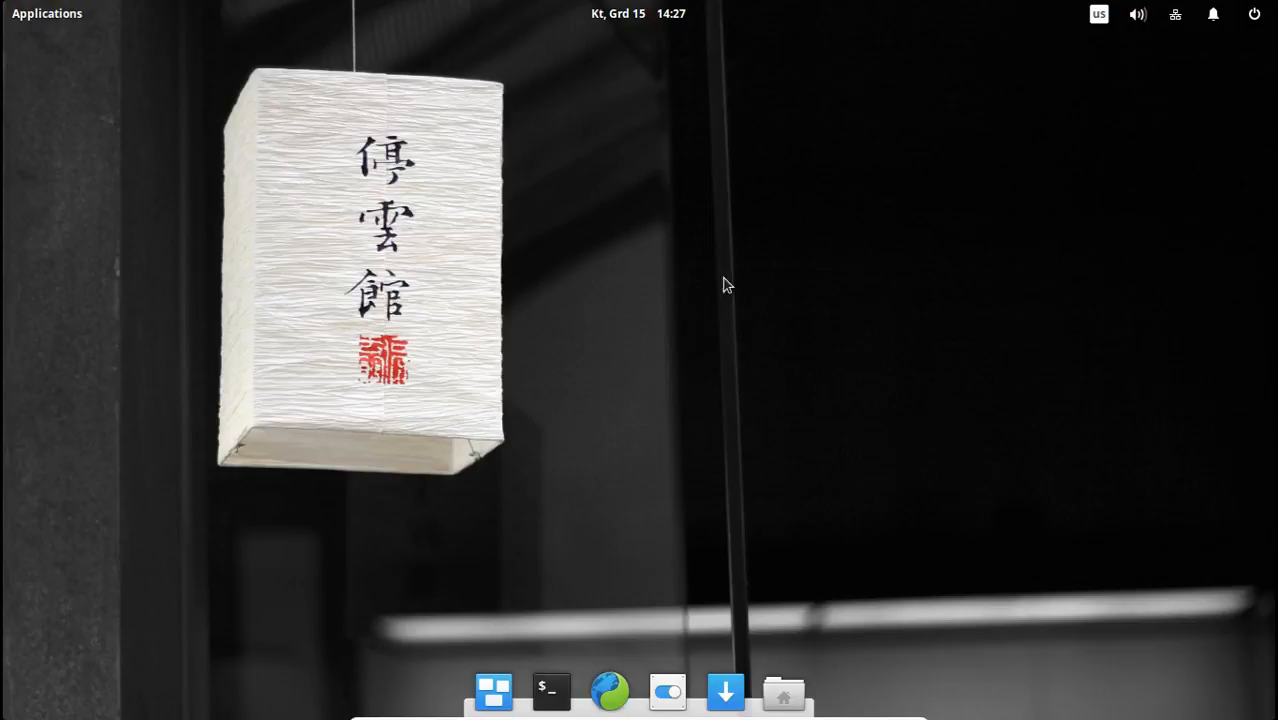
# Search the application launcher for "dri", check the Additional Drivers settings, and close the Software & Updates window.
pyautogui.click(62, 18)
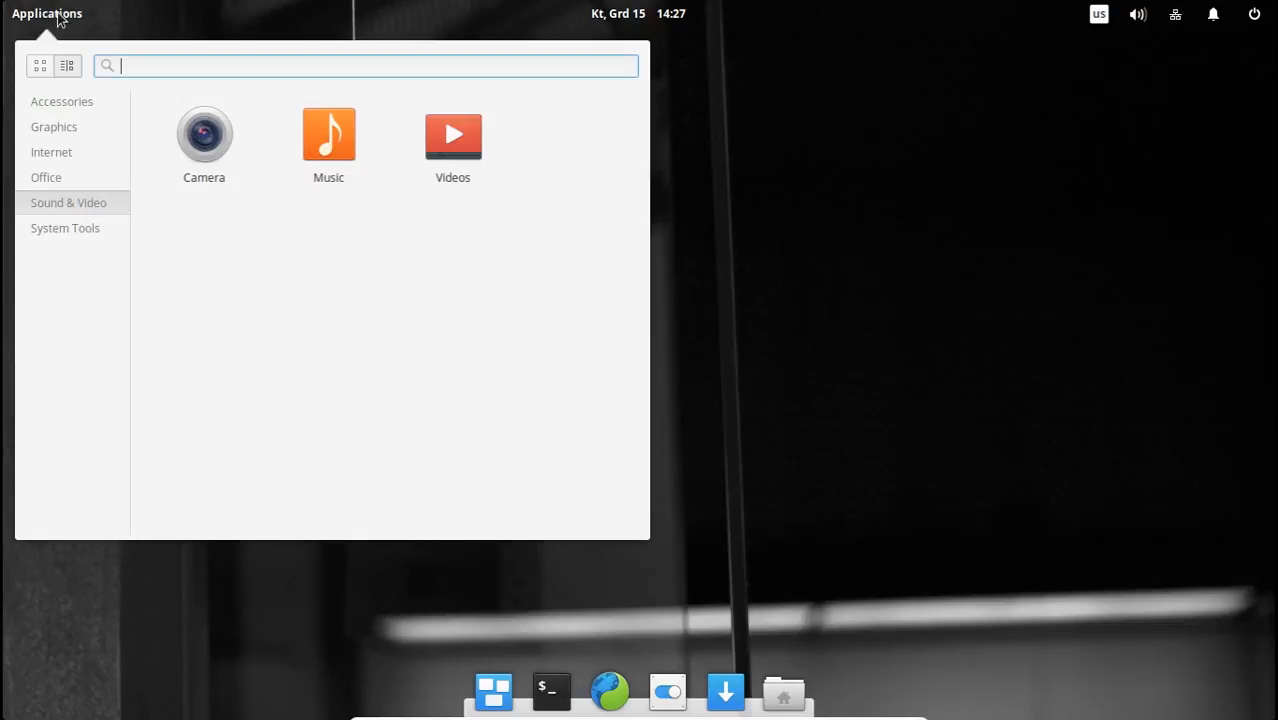
pyautogui.click(58, 18)
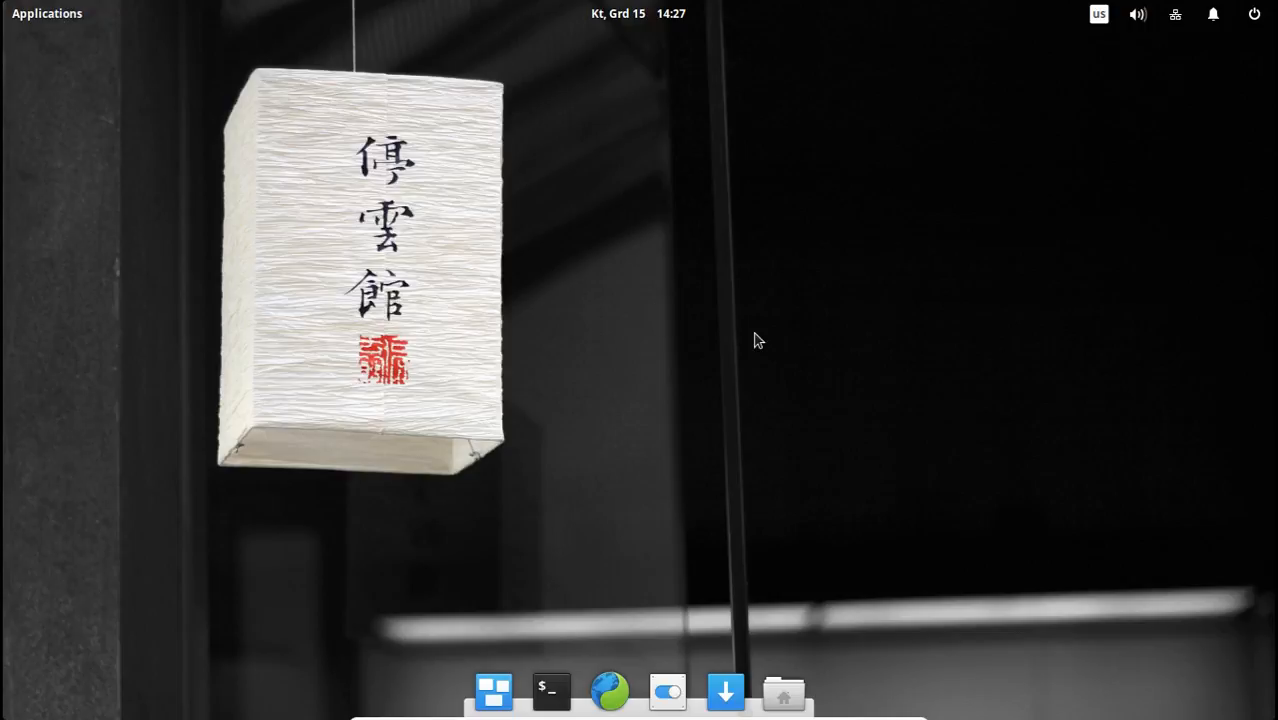
pyautogui.click(60, 14)
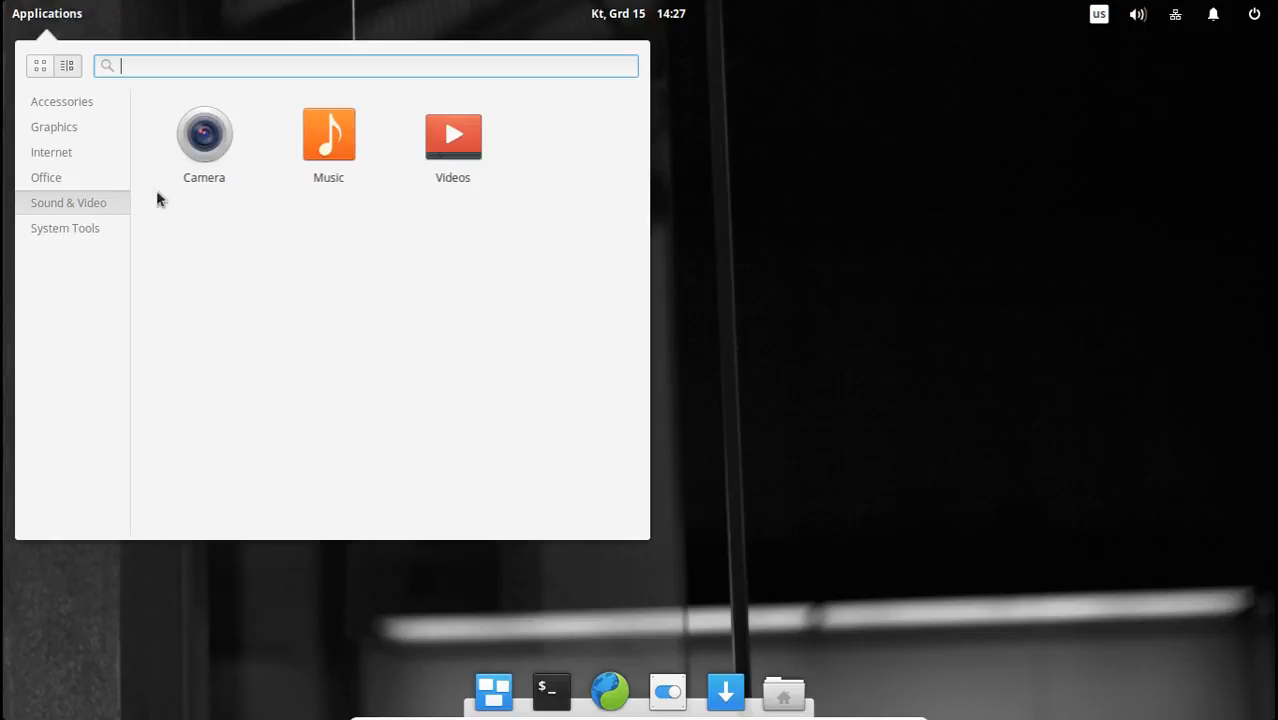
pyautogui.click(86, 222)
pyautogui.click(214, 68)
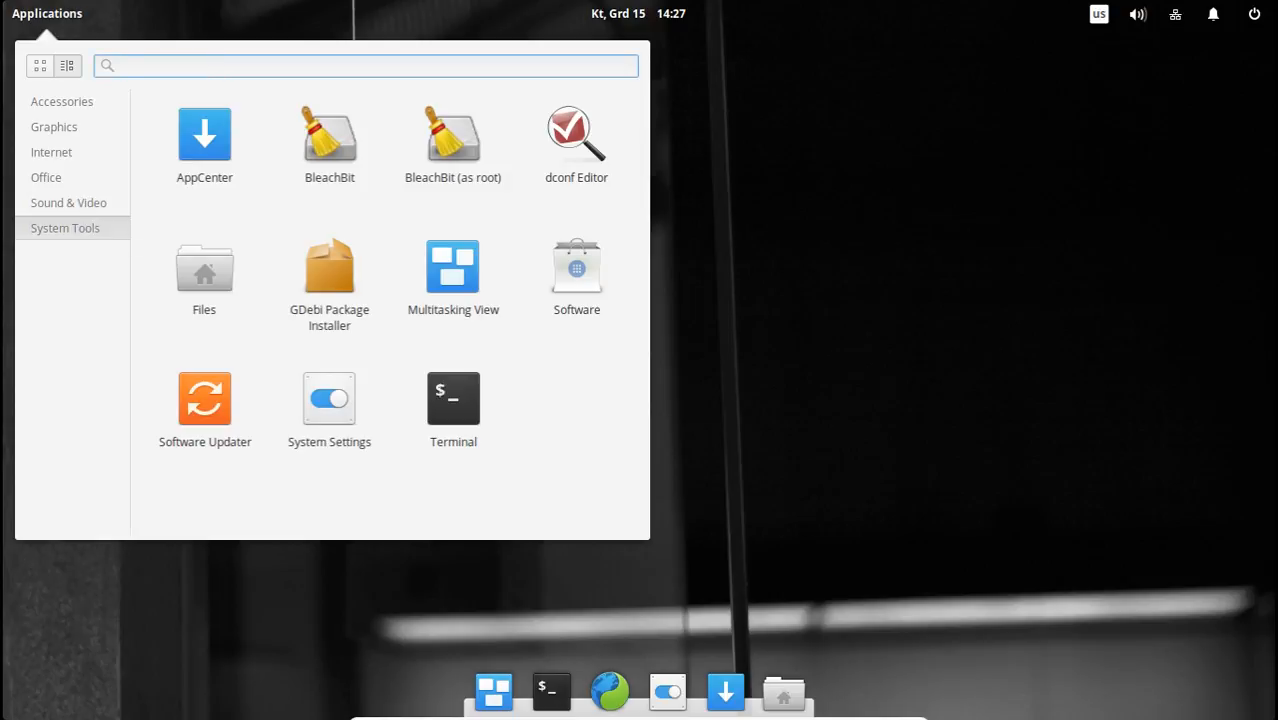
pyautogui.write('dri')
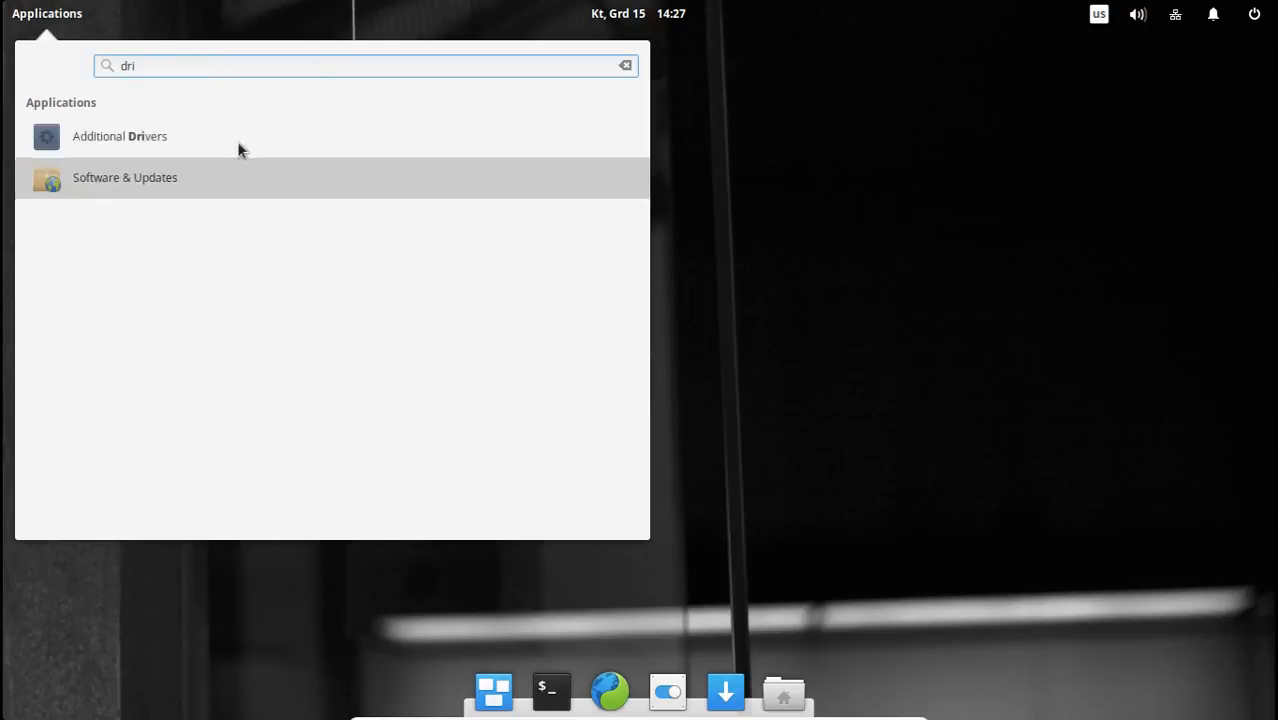
pyautogui.click(228, 134)
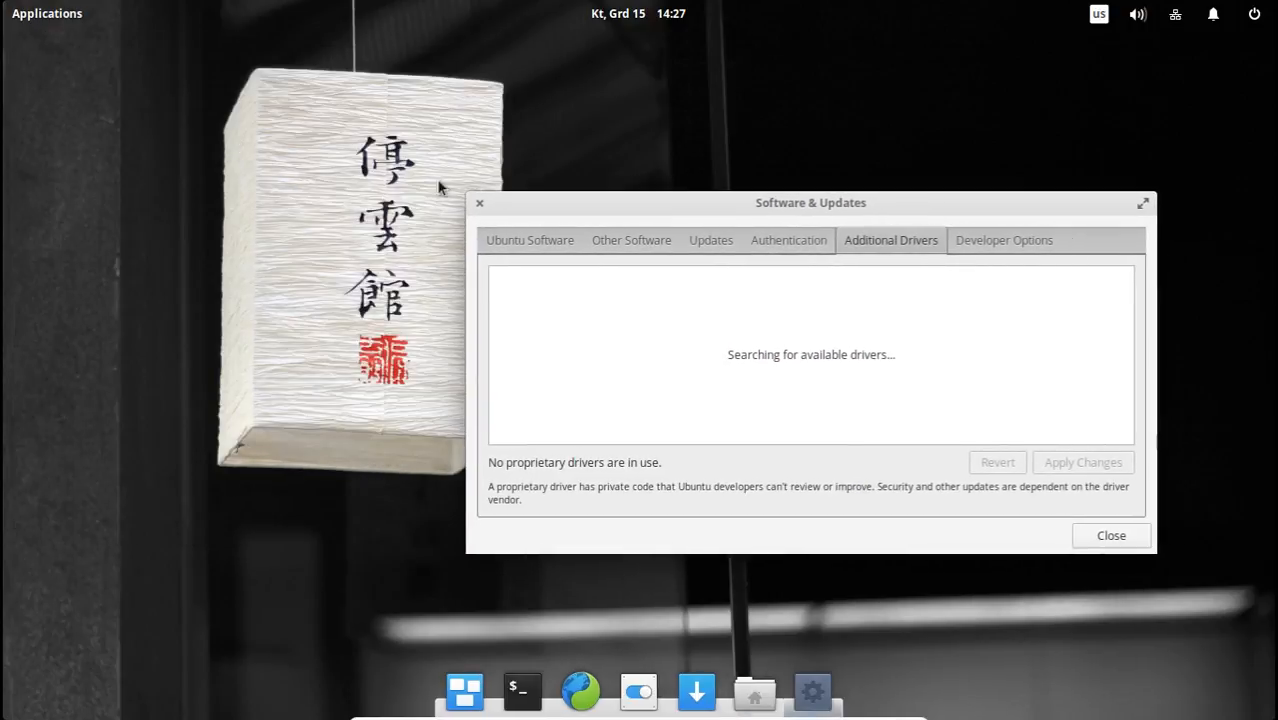
pyautogui.moveTo(578, 203); pyautogui.dragTo(457, 125)
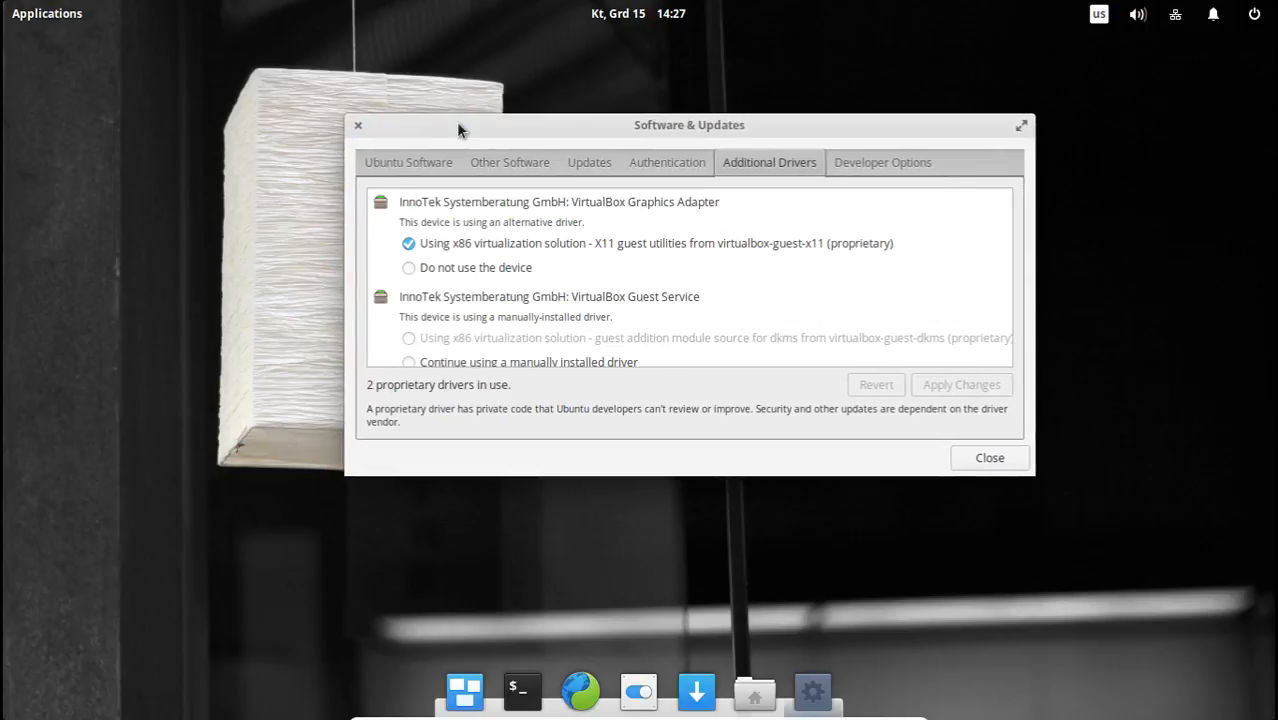
pyautogui.click(989, 458)
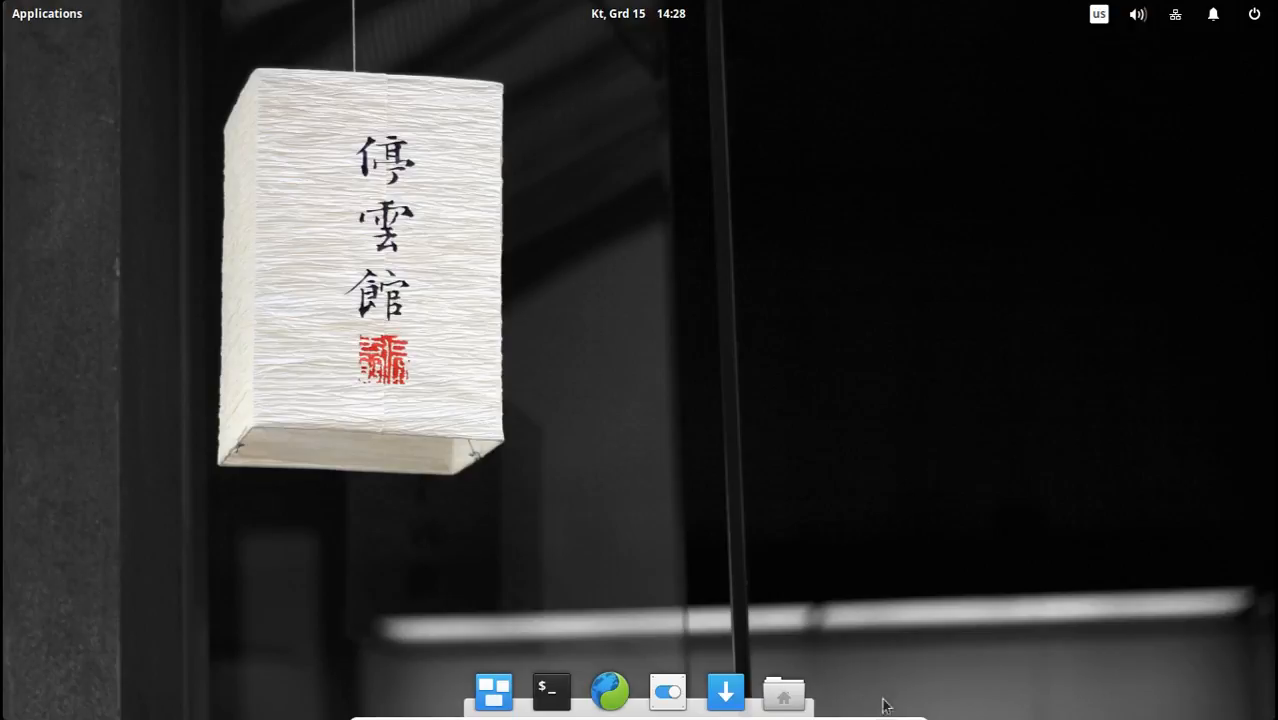
# Shut down elementary OS from the session options and confirm the shutdown.
pyautogui.click(1255, 15)
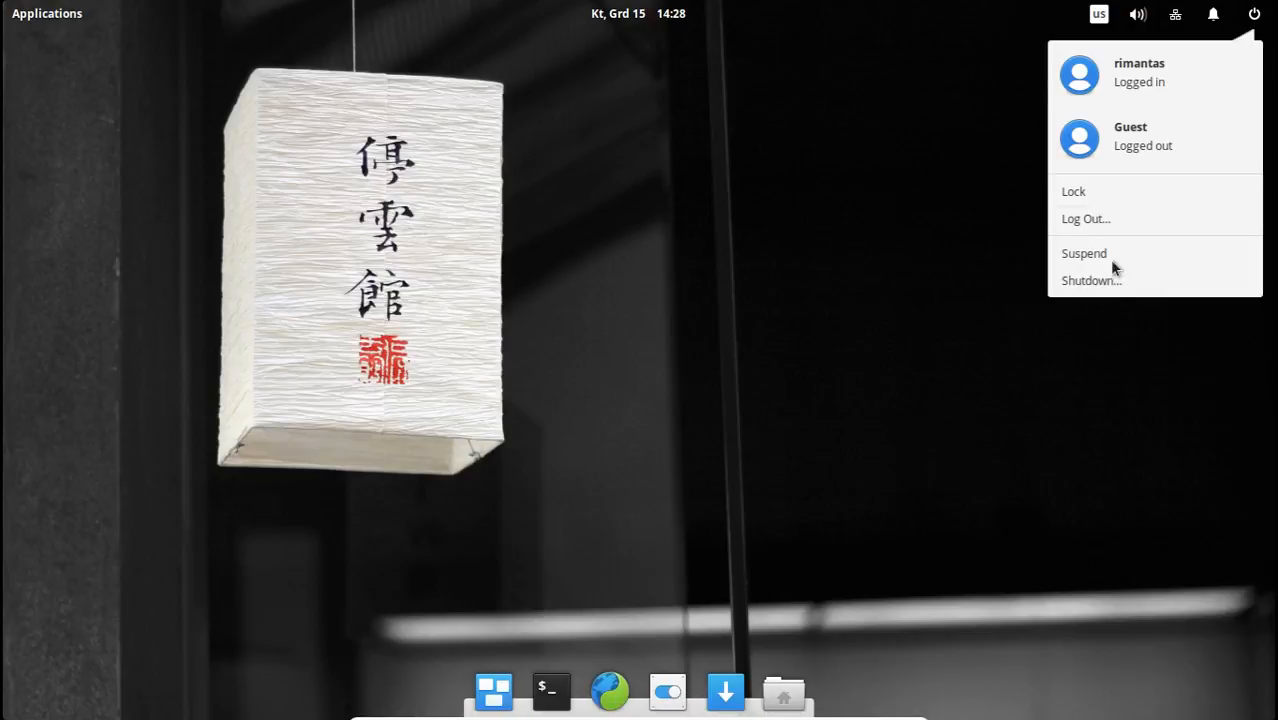
pyautogui.click(1112, 286)
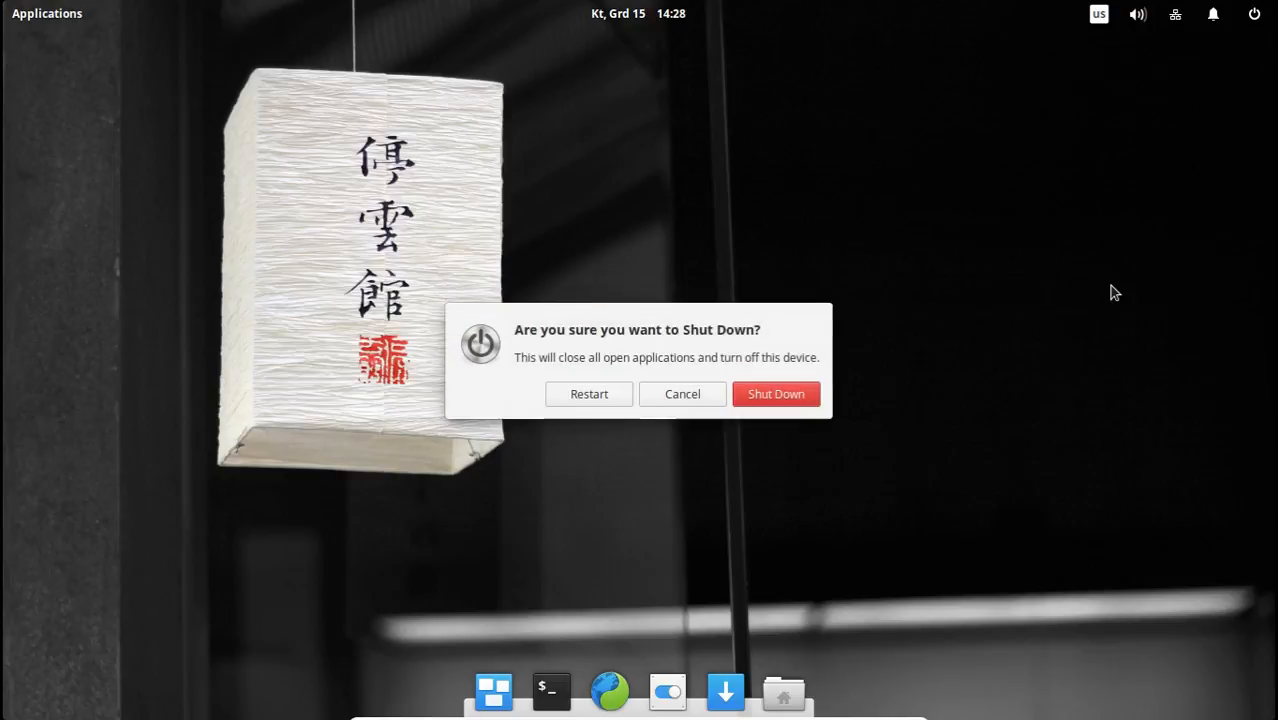
pyautogui.click(776, 394)
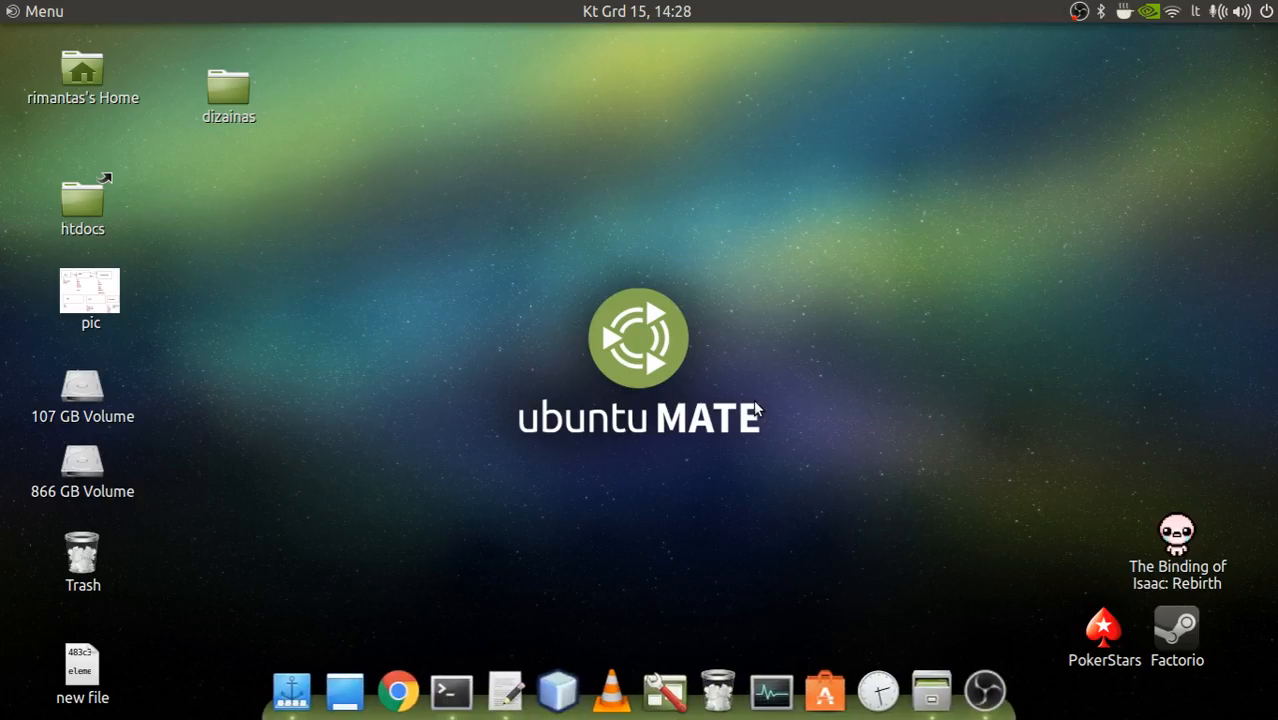
pyautogui.moveTo(488, 248); pyautogui.dragTo(816, 518)
pyautogui.moveTo(917, 520); pyautogui.dragTo(824, 466)
pyautogui.click(44, 11)
pyautogui.click(805, 260)
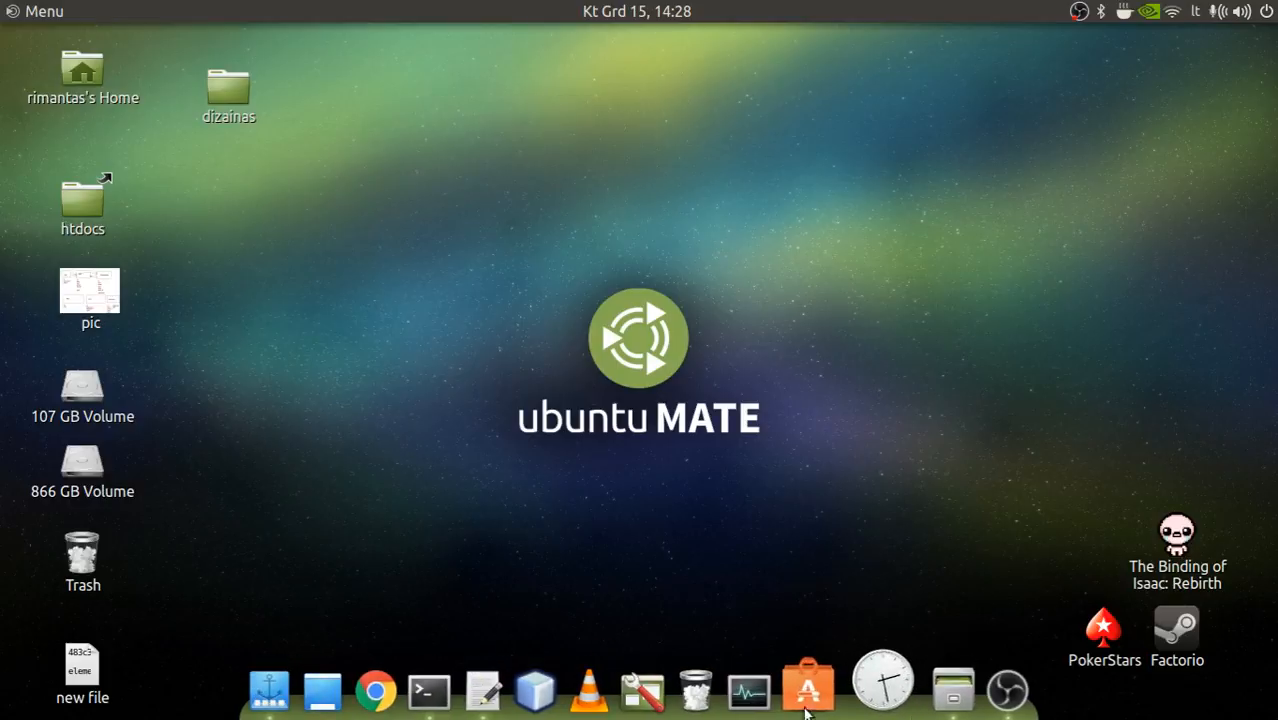
# Restore the terminal window on the Ubuntu MATE desktop, open an additional terminal tab, and close that tab again.
pyautogui.click(460, 685)
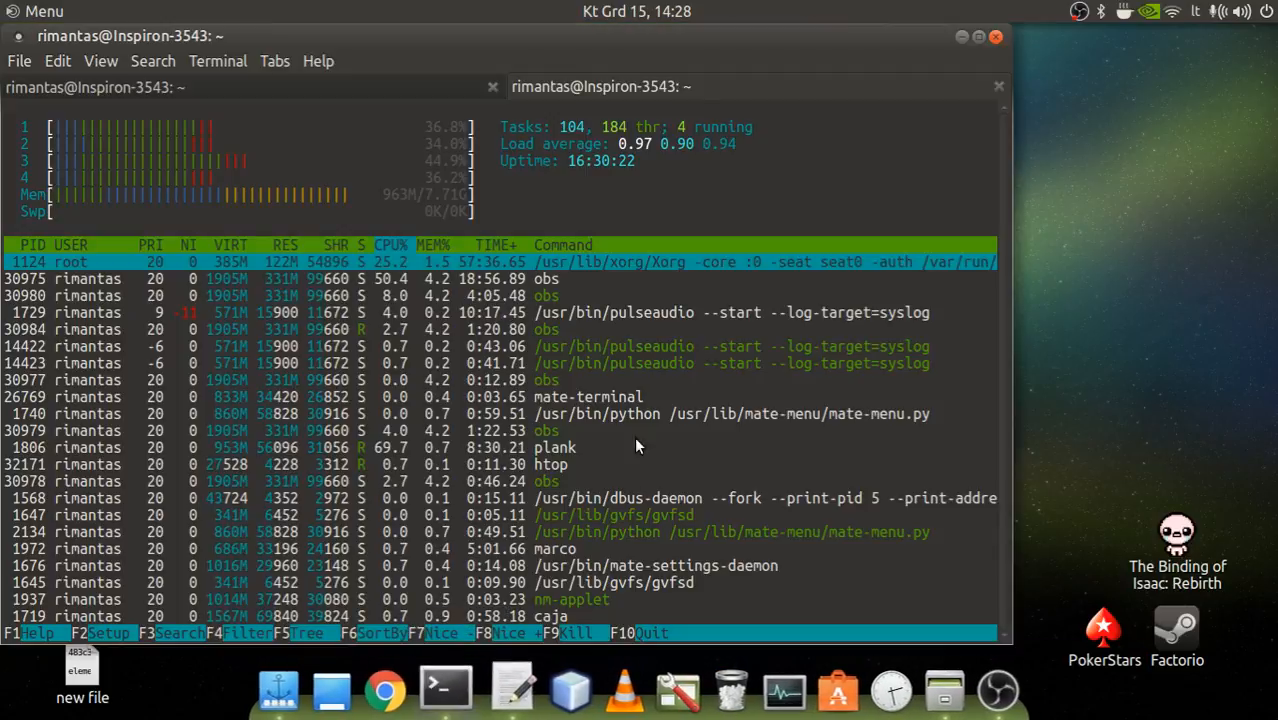
pyautogui.click(18, 62)
pyautogui.click(64, 112)
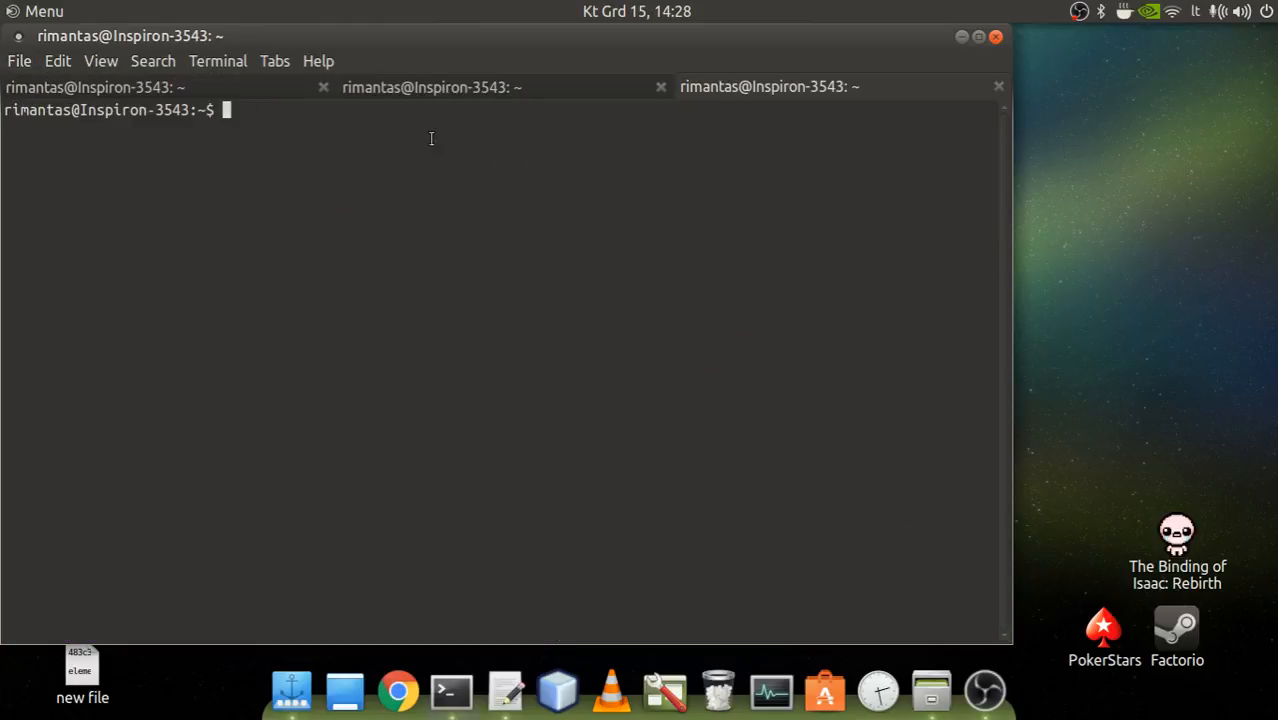
pyautogui.click(998, 88)
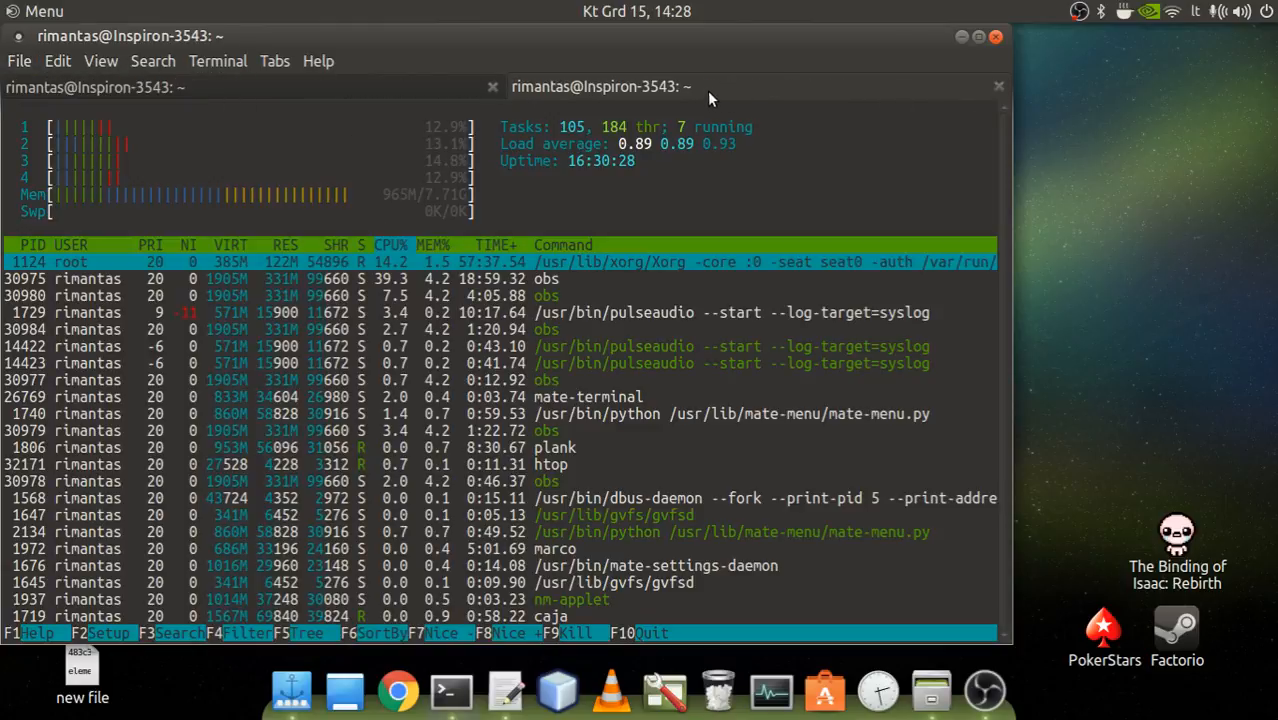
# View the recording log tab, return to the htop tab, and move the terminal window nearer the middle of the desktop.
pyautogui.click(380, 94)
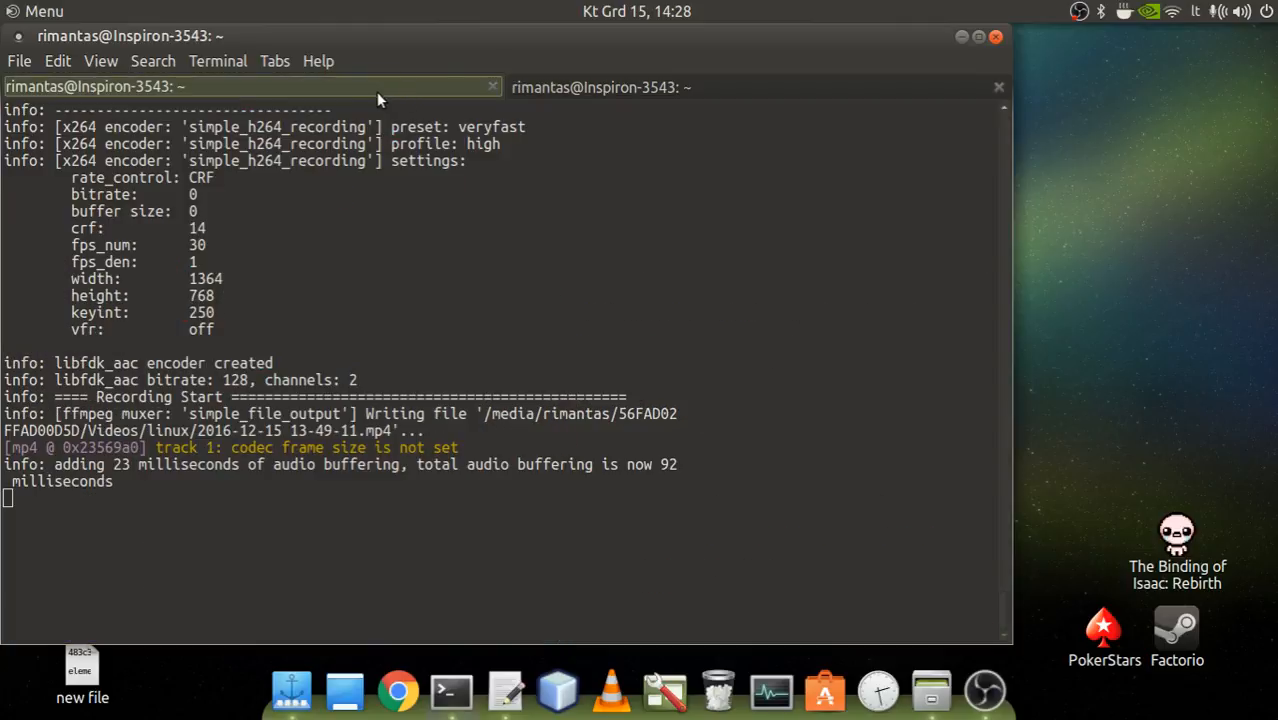
pyautogui.click(668, 88)
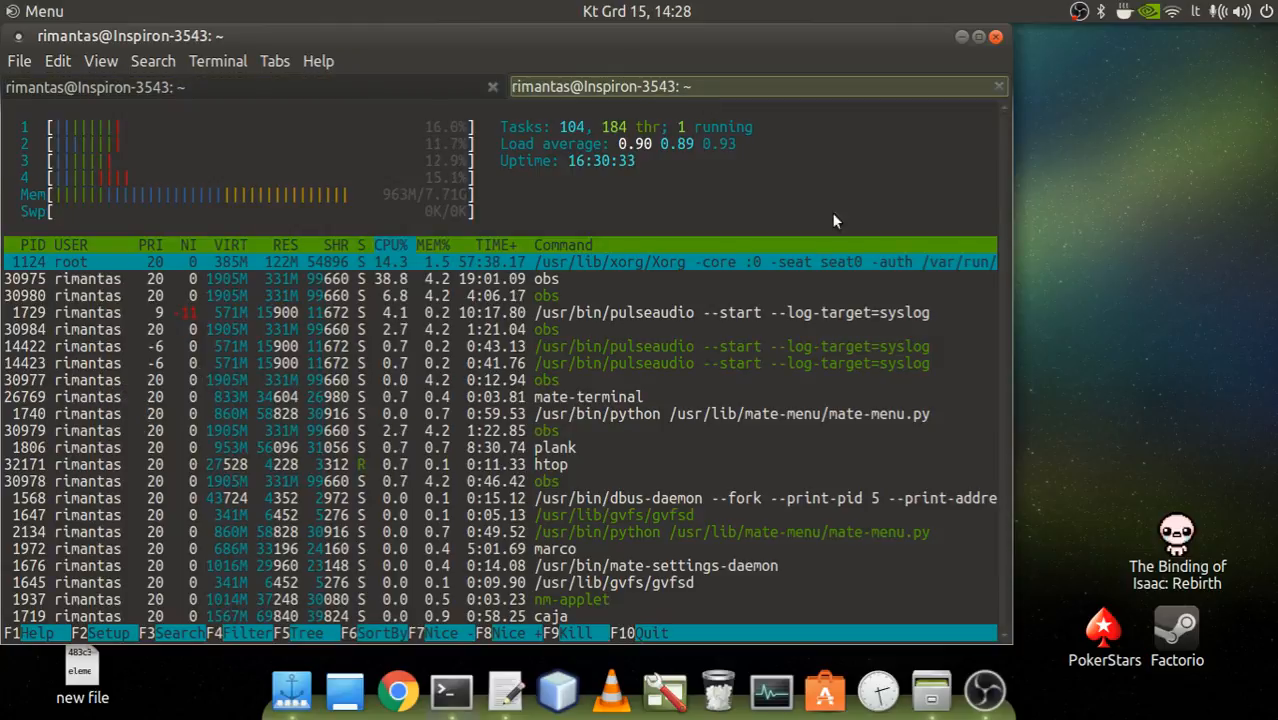
pyautogui.click(1174, 279)
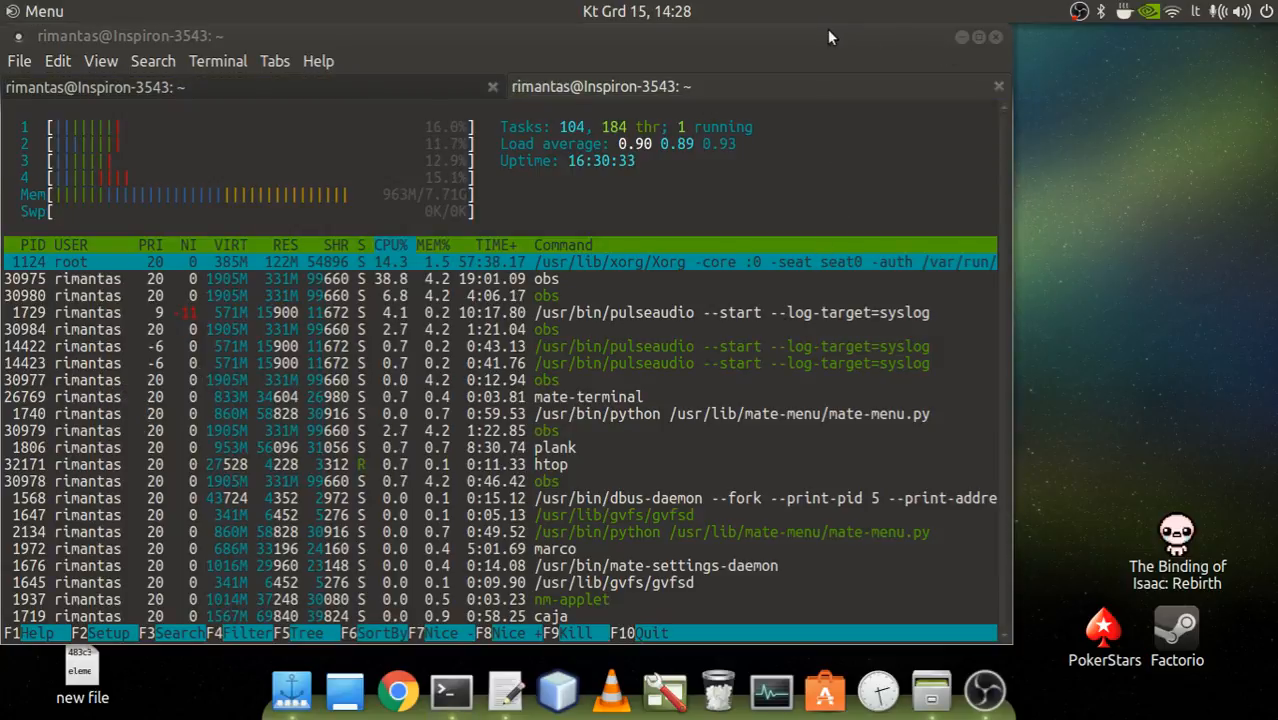
pyautogui.moveTo(827, 29); pyautogui.dragTo(968, 44)
# Open Ubuntu Software Center, look through its What's New and Top Rated sections, and close it.
pyautogui.click(44, 11)
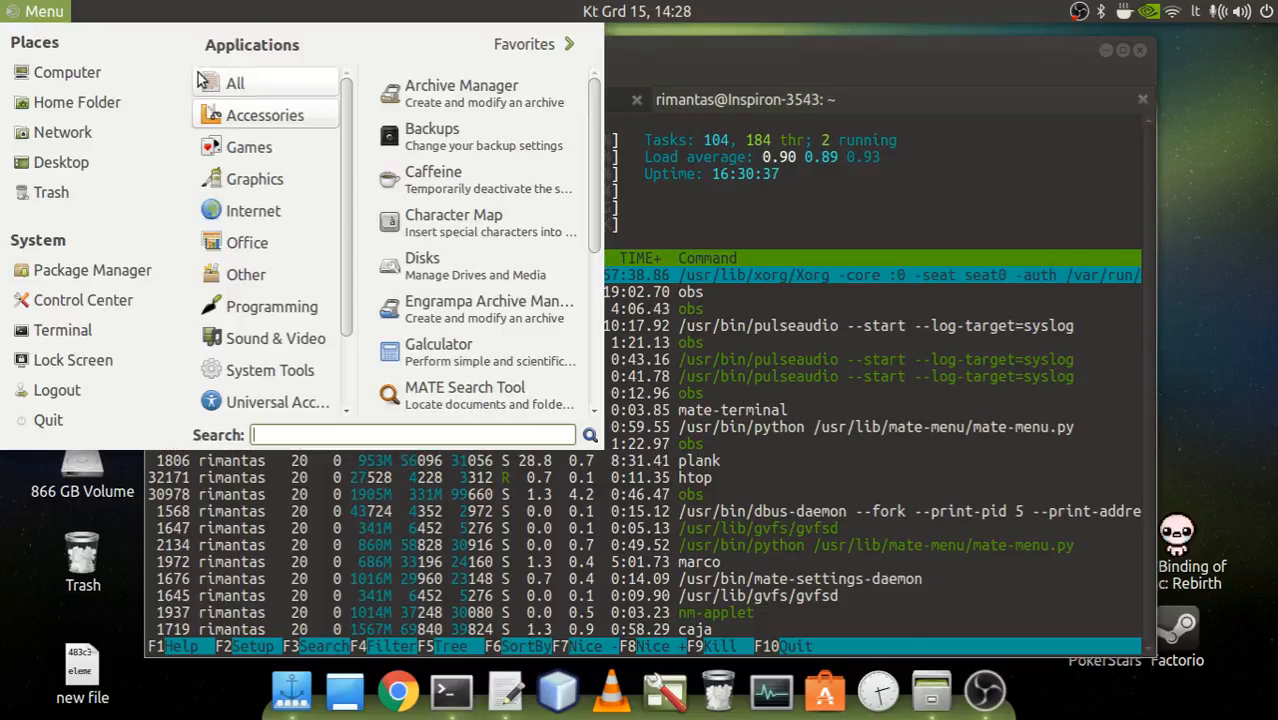
pyautogui.moveTo(332, 370)
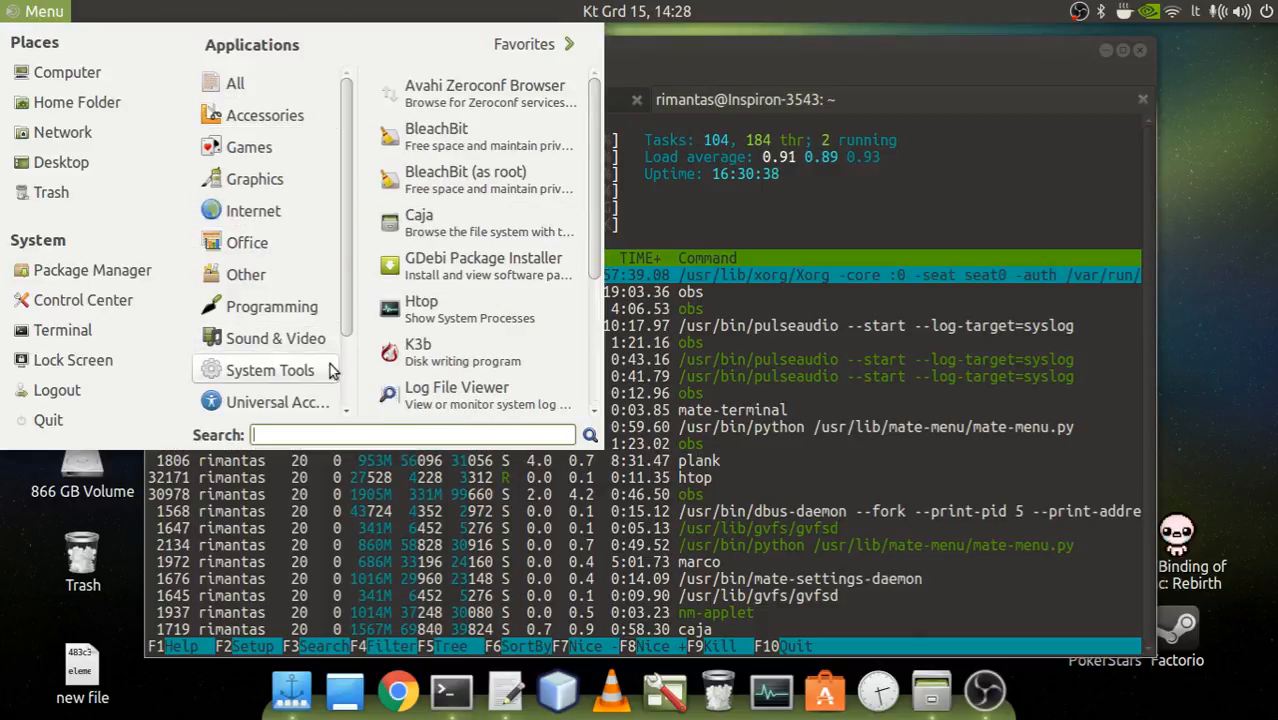
pyautogui.click(826, 694)
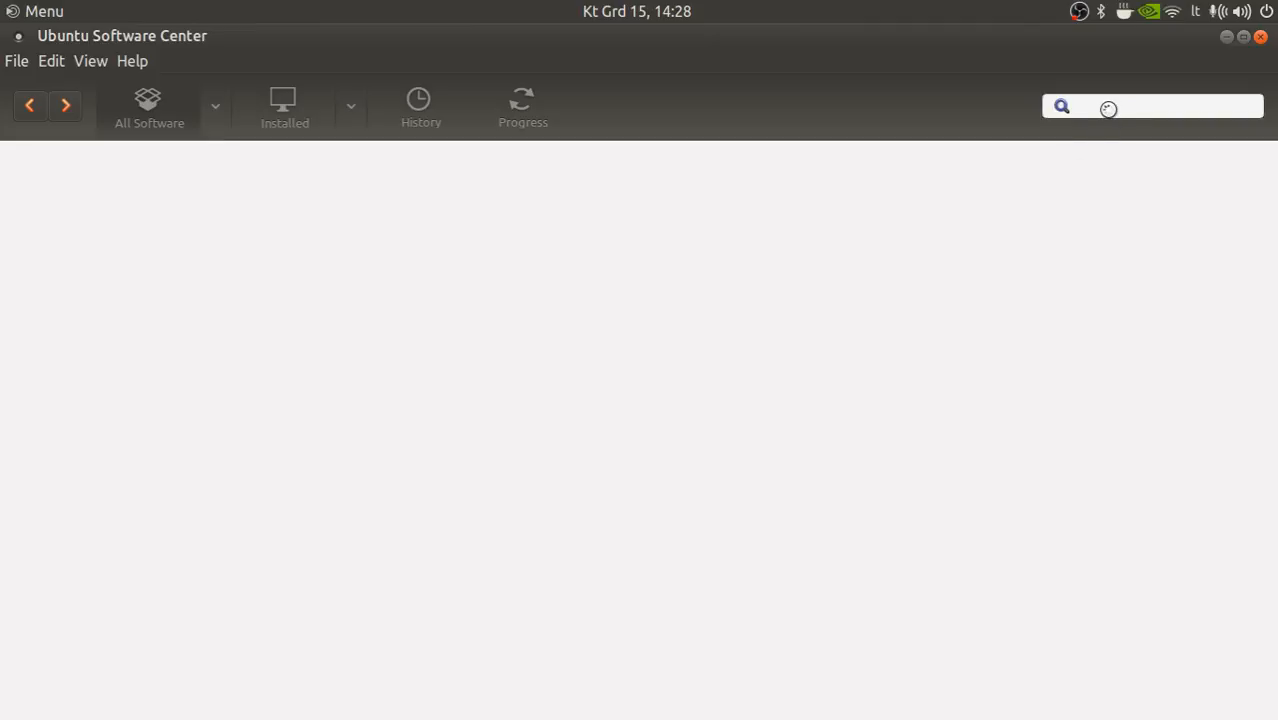
pyautogui.scroll(-3, 700, 380)
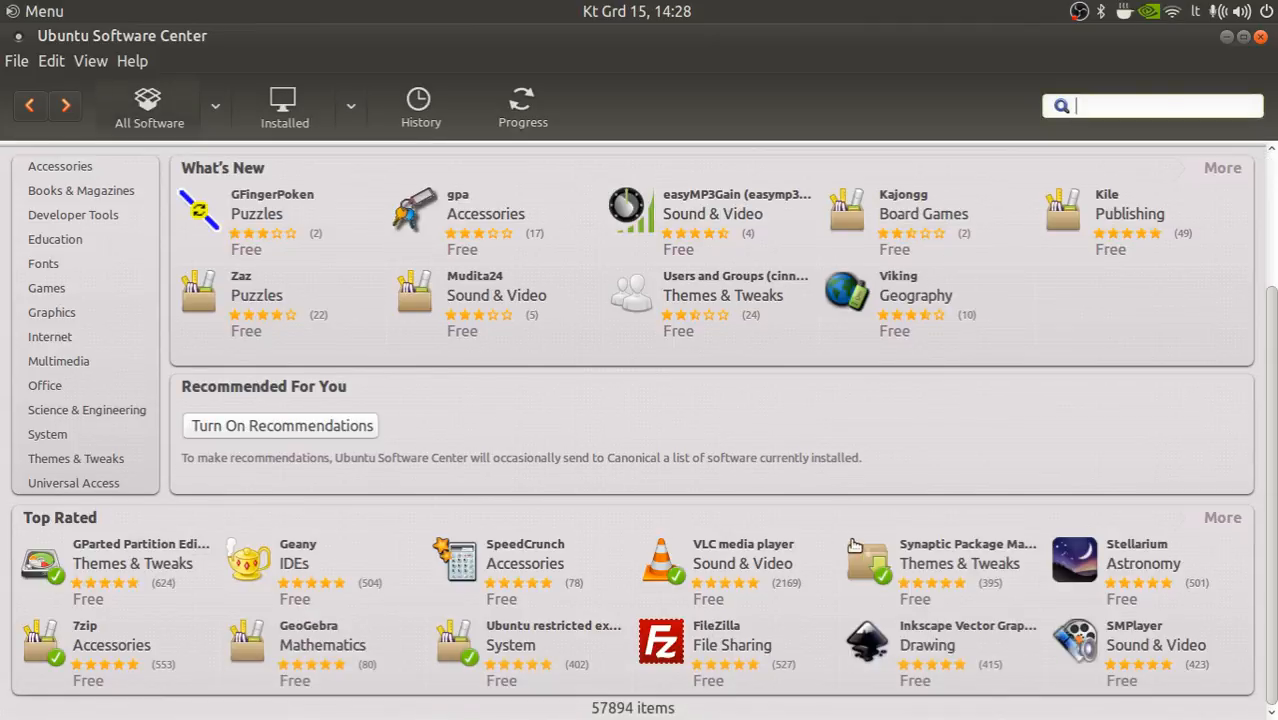
pyautogui.scroll(3, 853, 545)
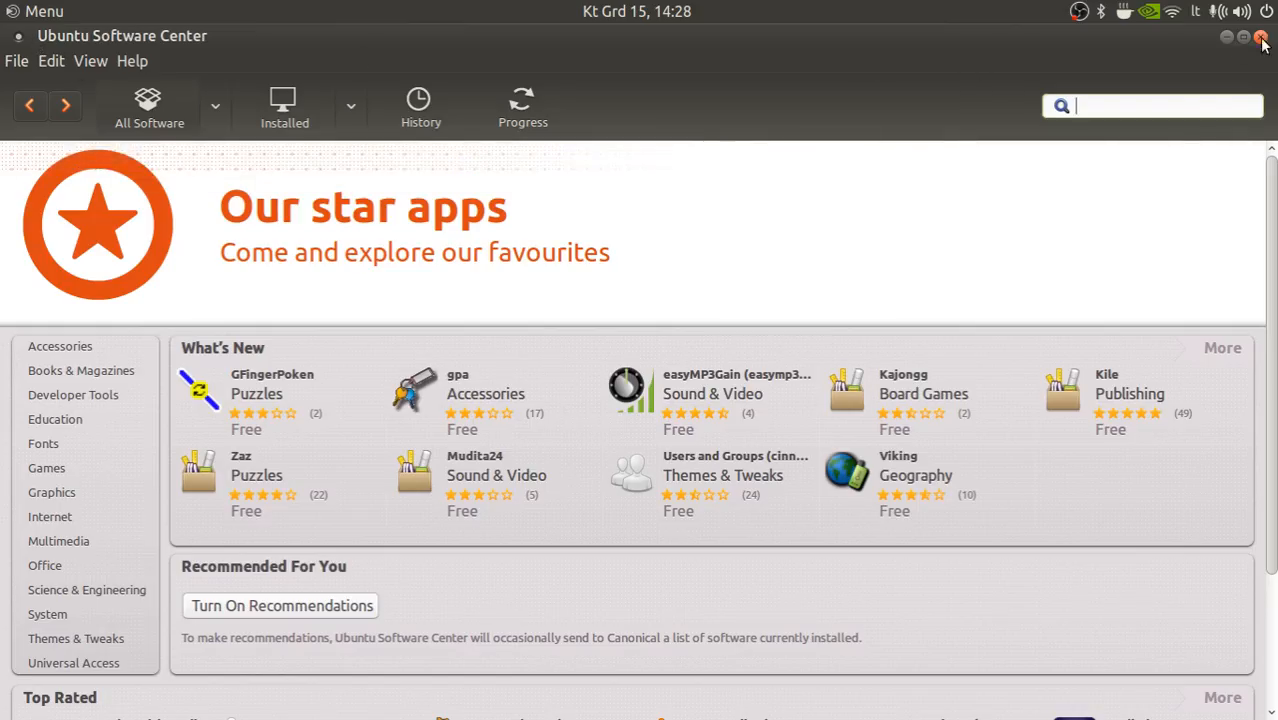
pyautogui.scroll(-3, 468, 251)
pyautogui.scroll(3, 477, 378)
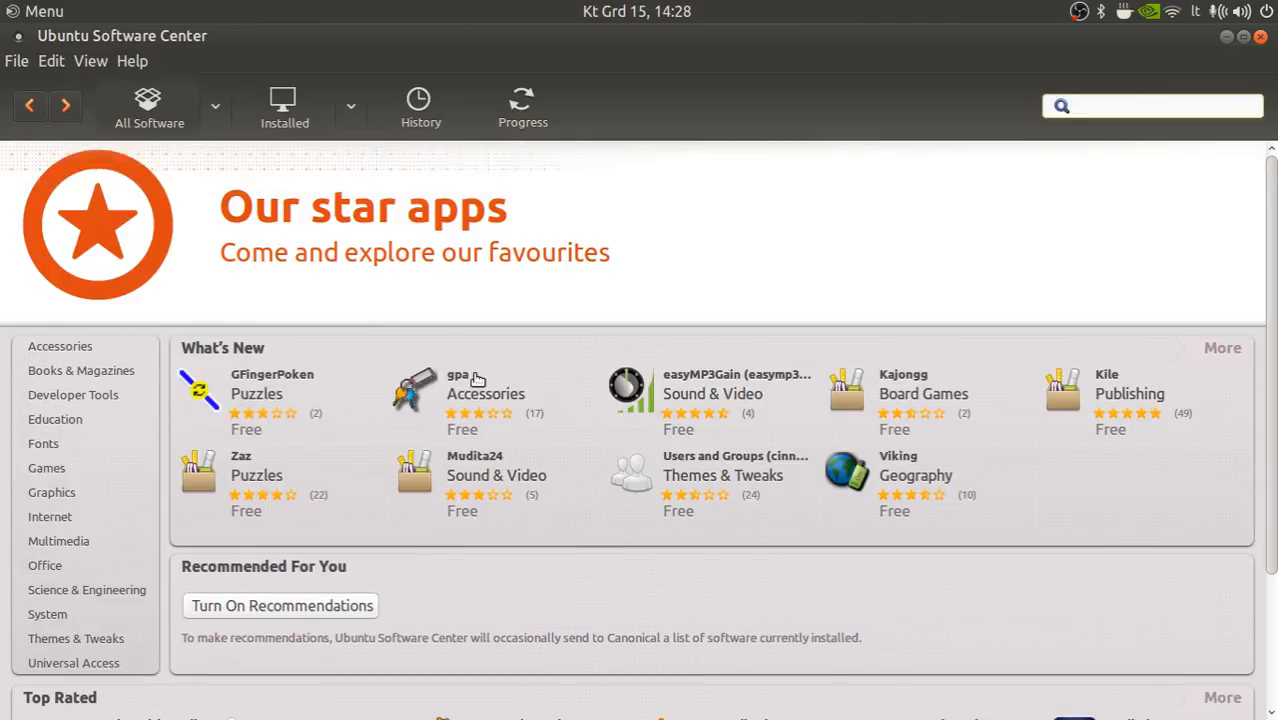
pyautogui.click(1260, 36)
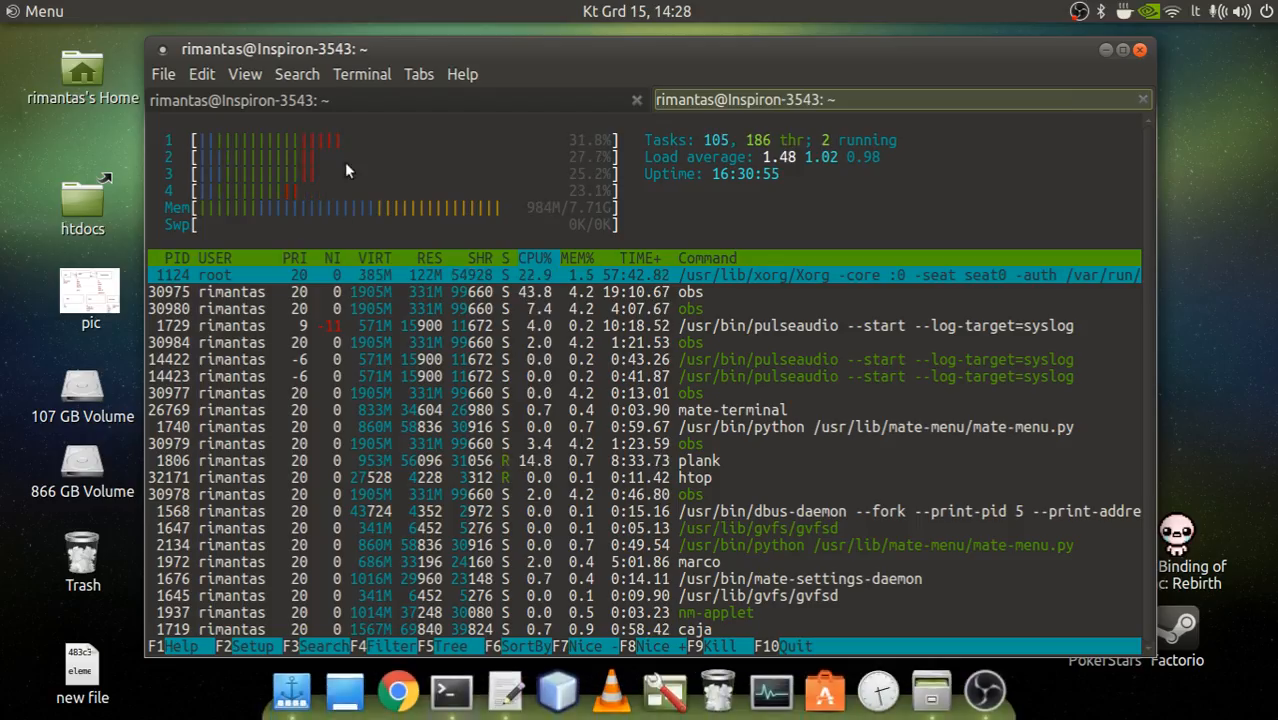
# Examine the Internet, Programming, Administration and Preferences categories in the Ubuntu MATE main menu.
pyautogui.click(45, 11)
pyautogui.moveTo(322, 219)
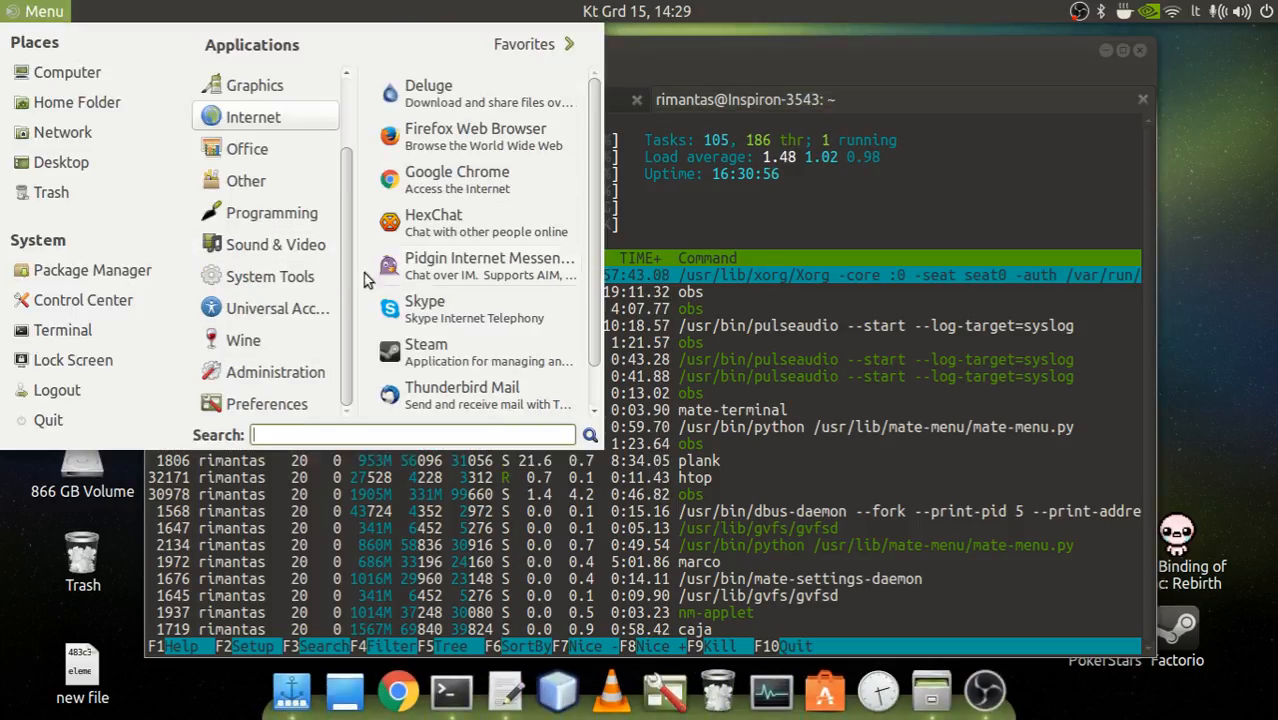
pyautogui.scroll(-2, 455, 345)
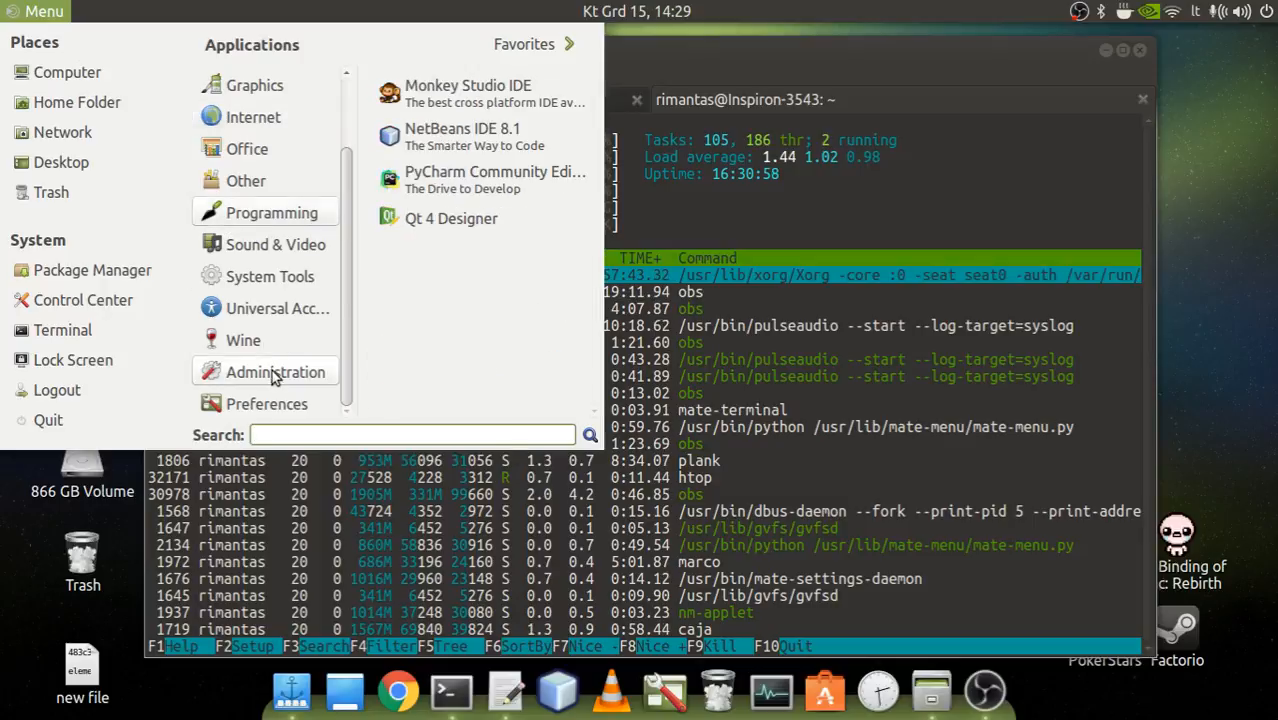
pyautogui.moveTo(279, 384)
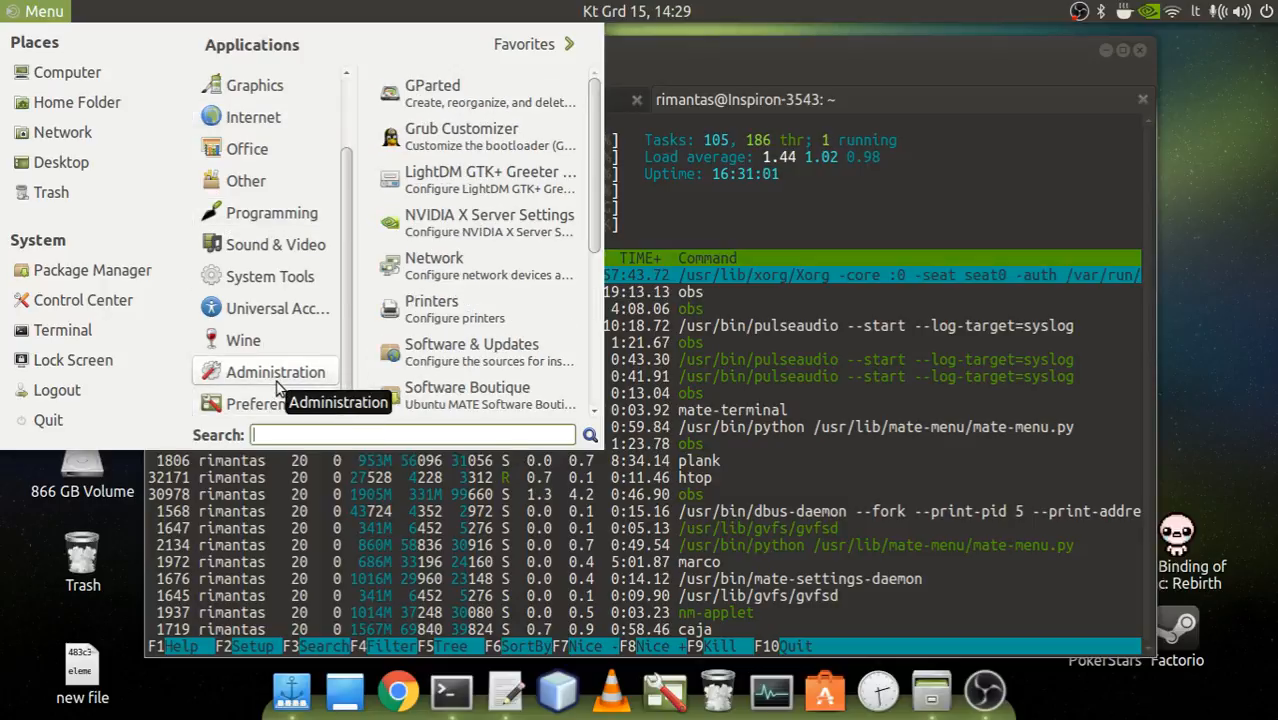
pyautogui.scroll(-3, 499, 328)
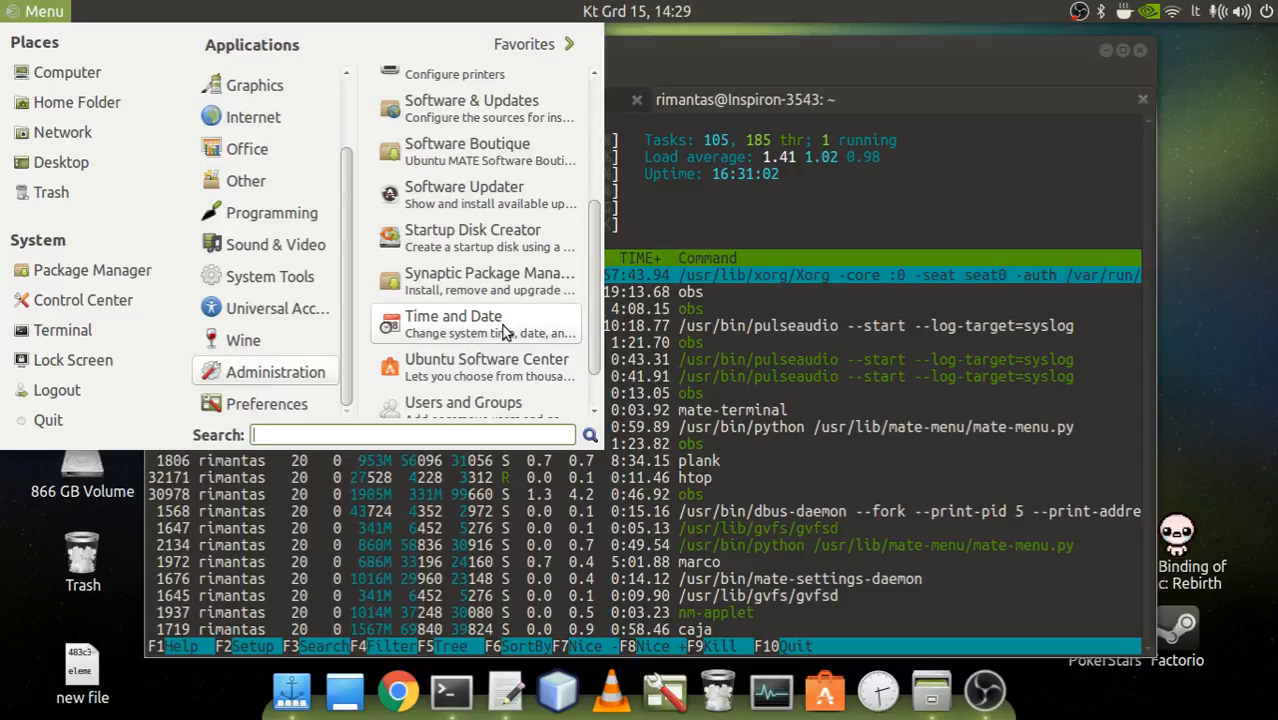
pyautogui.scroll(-2, 505, 335)
pyautogui.moveTo(275, 408)
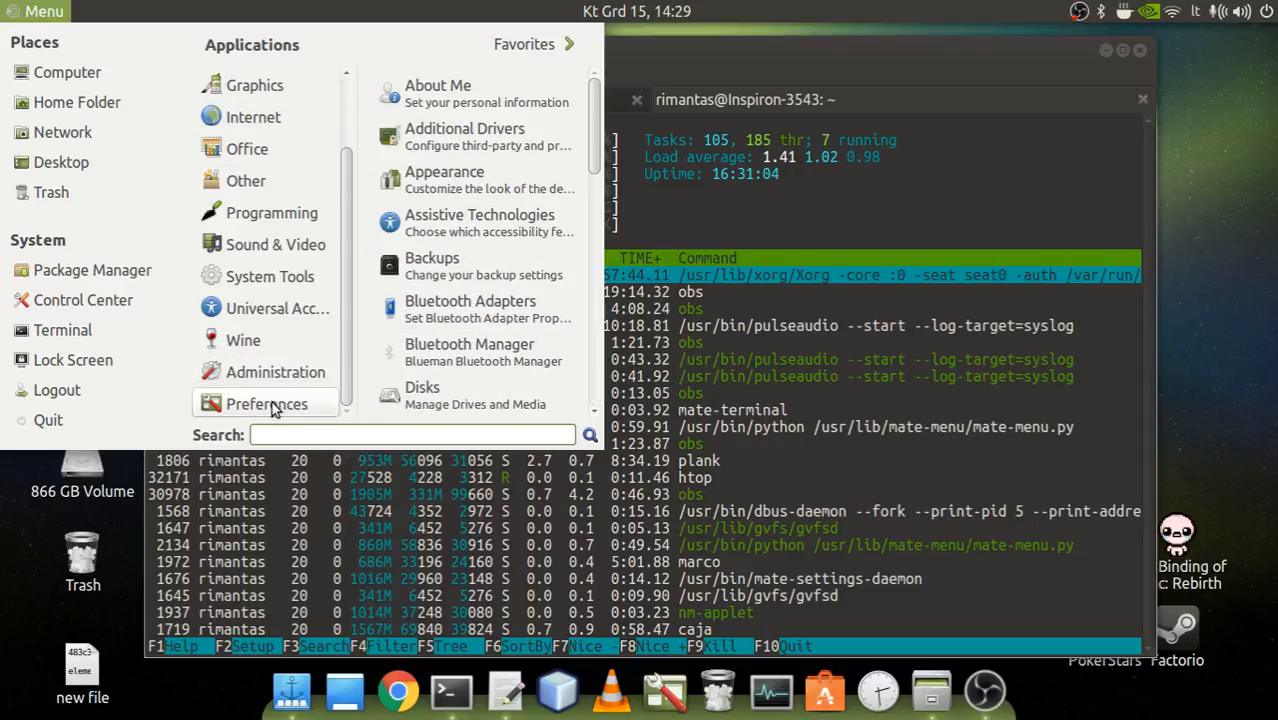
pyautogui.scroll(-2, 493, 246)
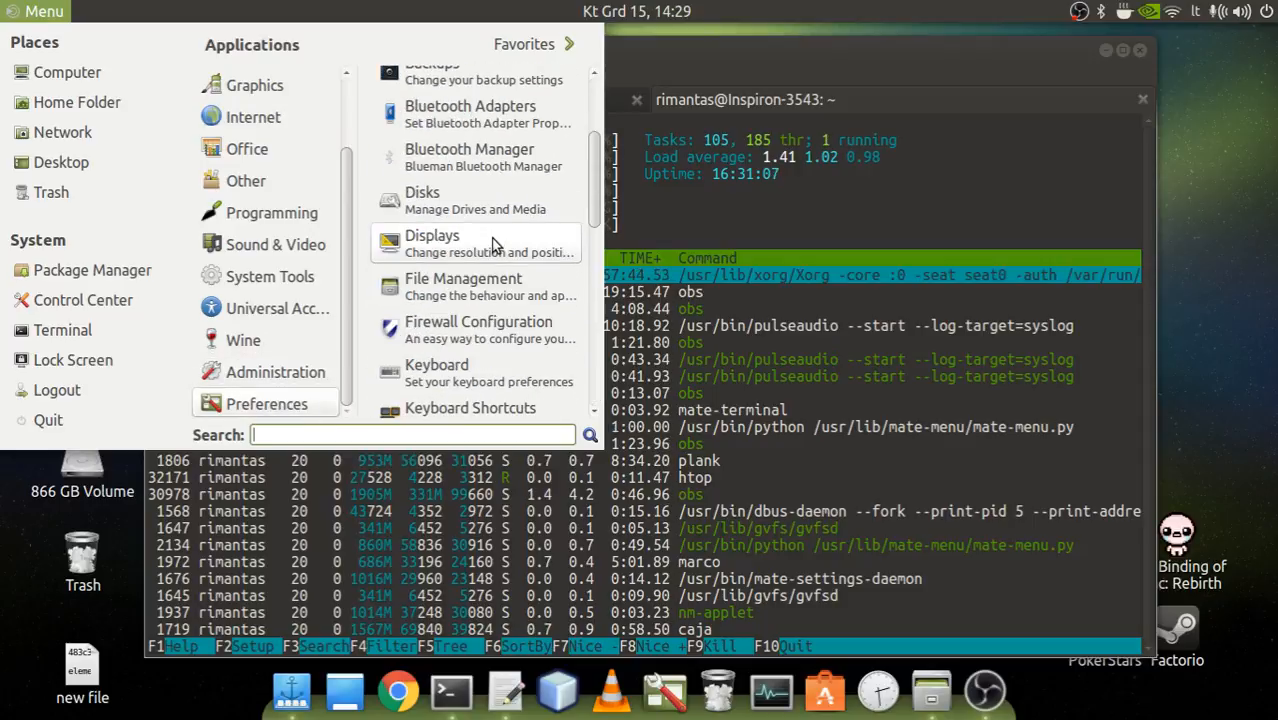
pyautogui.scroll(2, 493, 246)
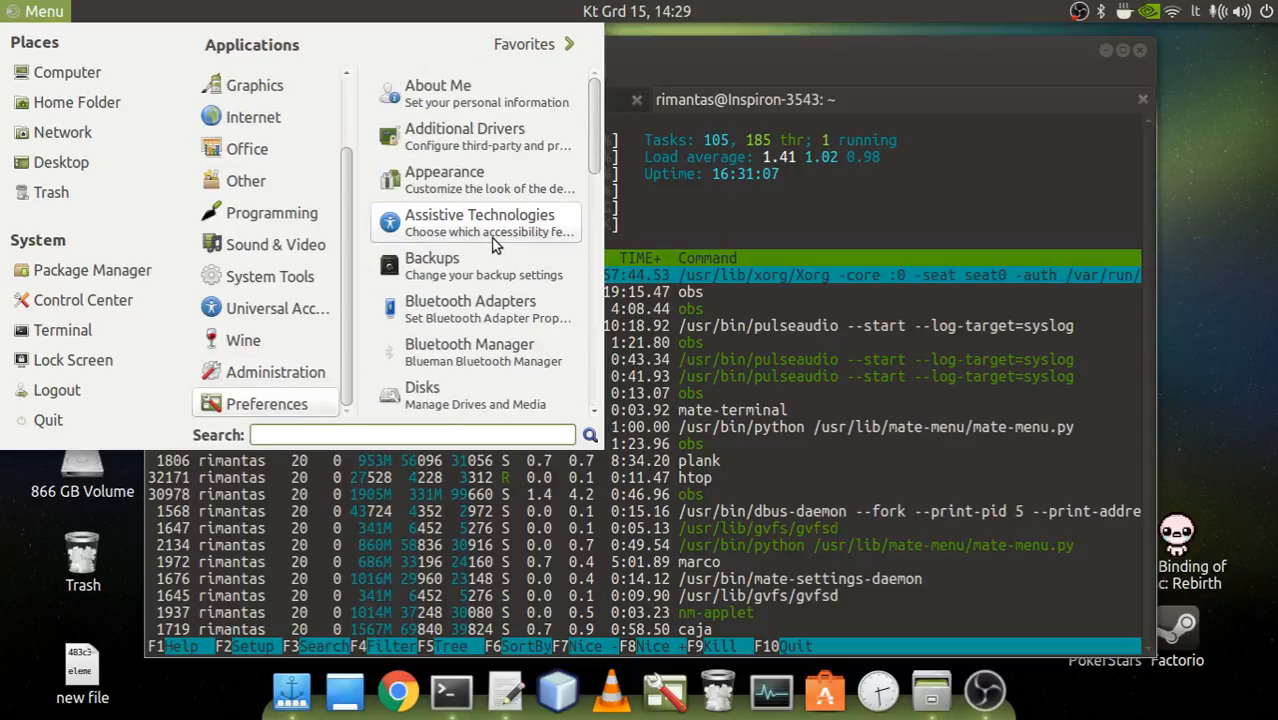
# Open Additional Drivers from the Preferences category, look through the Software & Updates sections from Ubuntu Software to Developer Options, and close it.
pyautogui.click(479, 134)
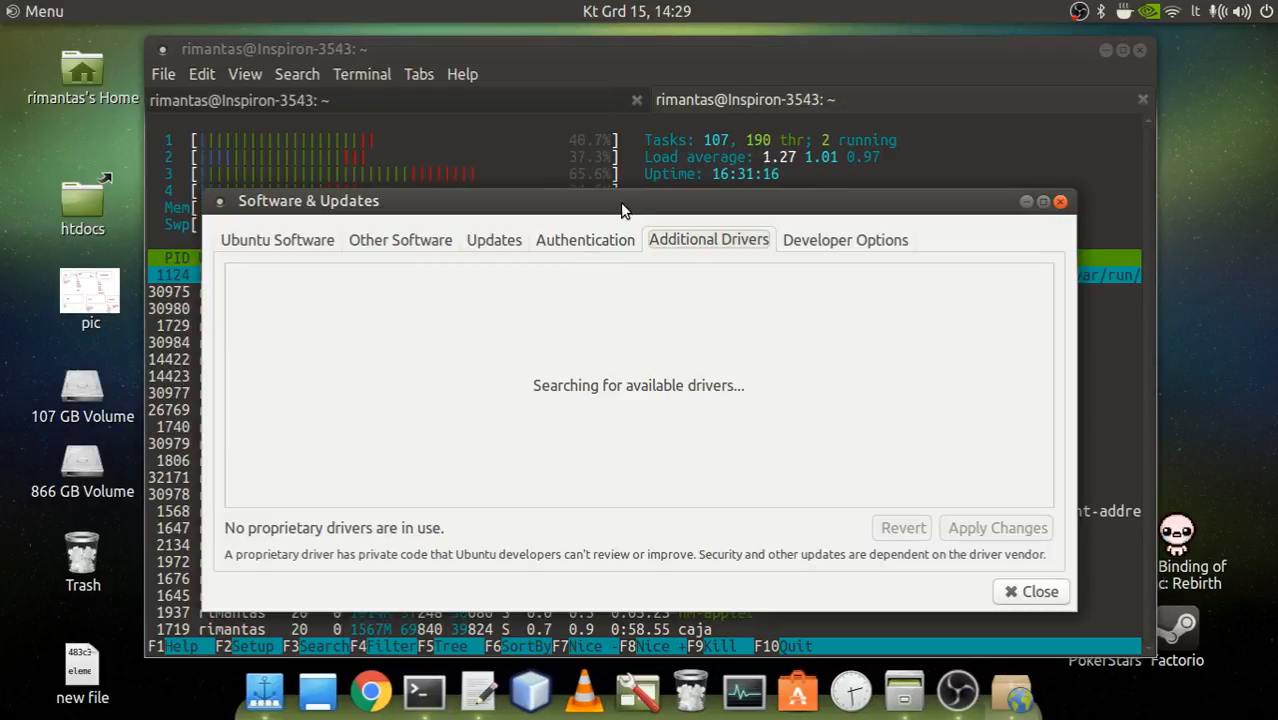
pyautogui.moveTo(620, 202); pyautogui.dragTo(562, 133)
pyautogui.click(741, 174)
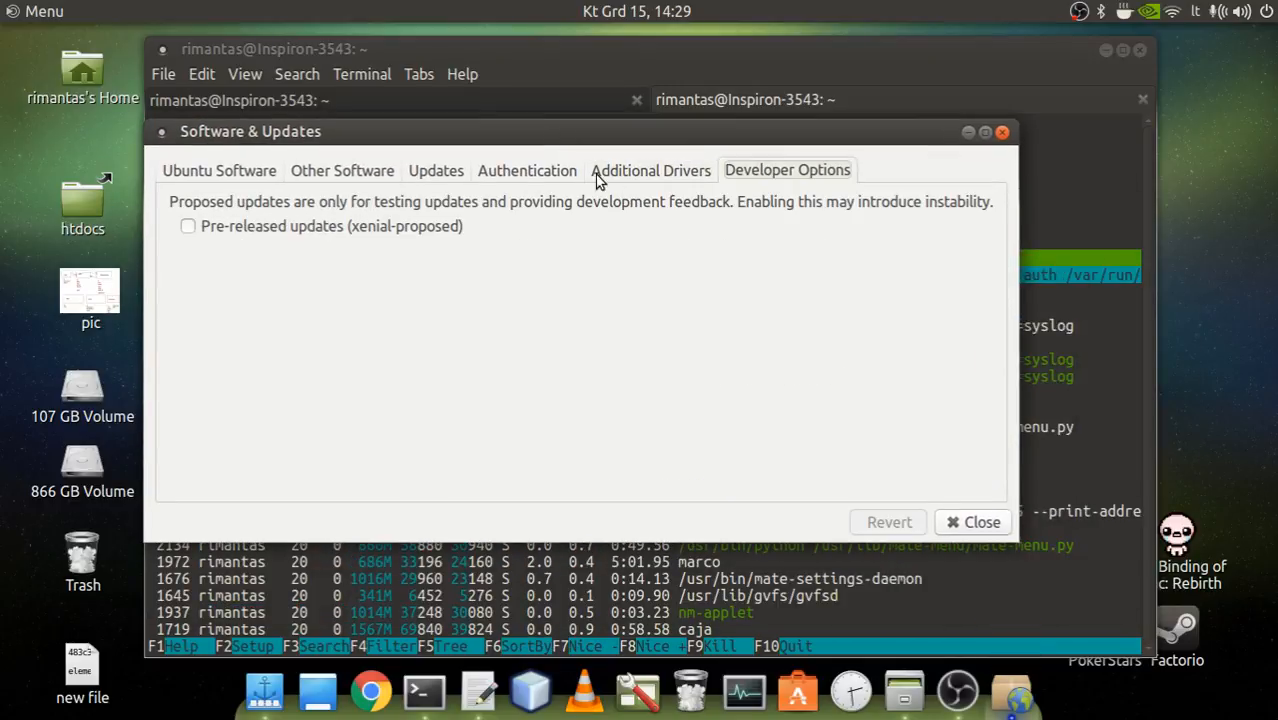
pyautogui.click(524, 178)
pyautogui.click(310, 175)
pyautogui.click(203, 176)
pyautogui.click(368, 175)
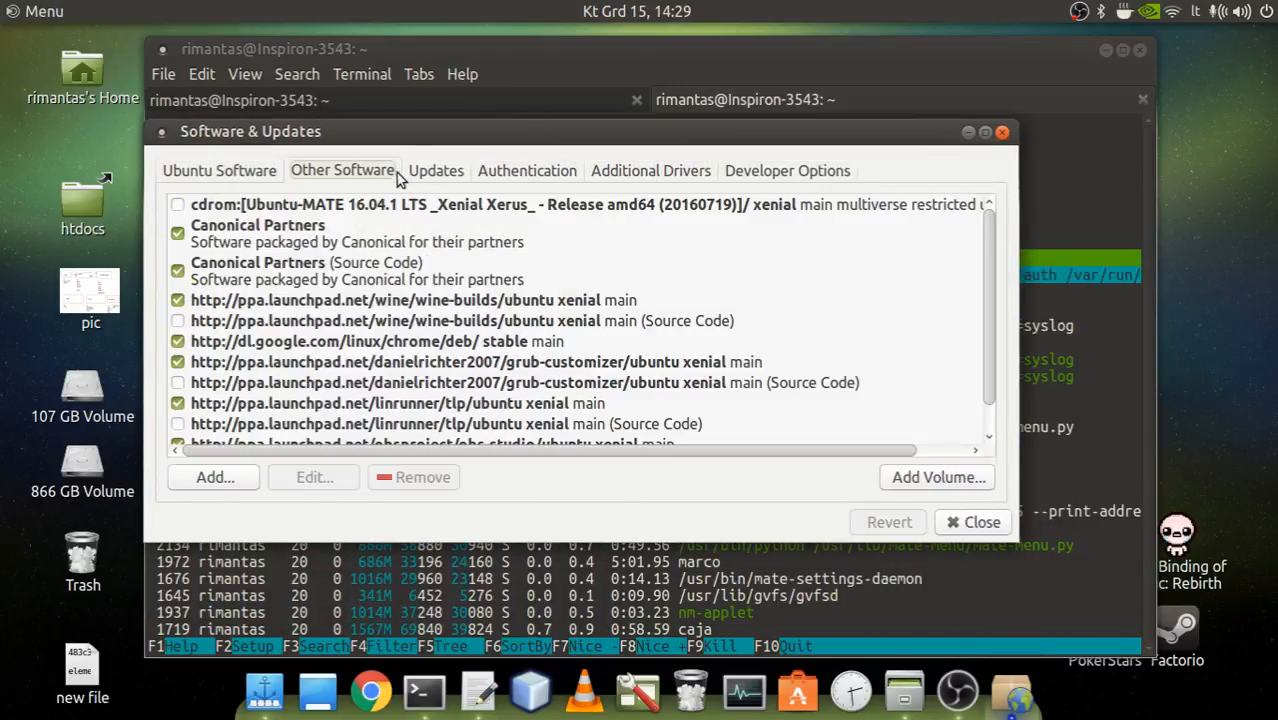
pyautogui.click(448, 175)
pyautogui.click(680, 172)
pyautogui.click(785, 174)
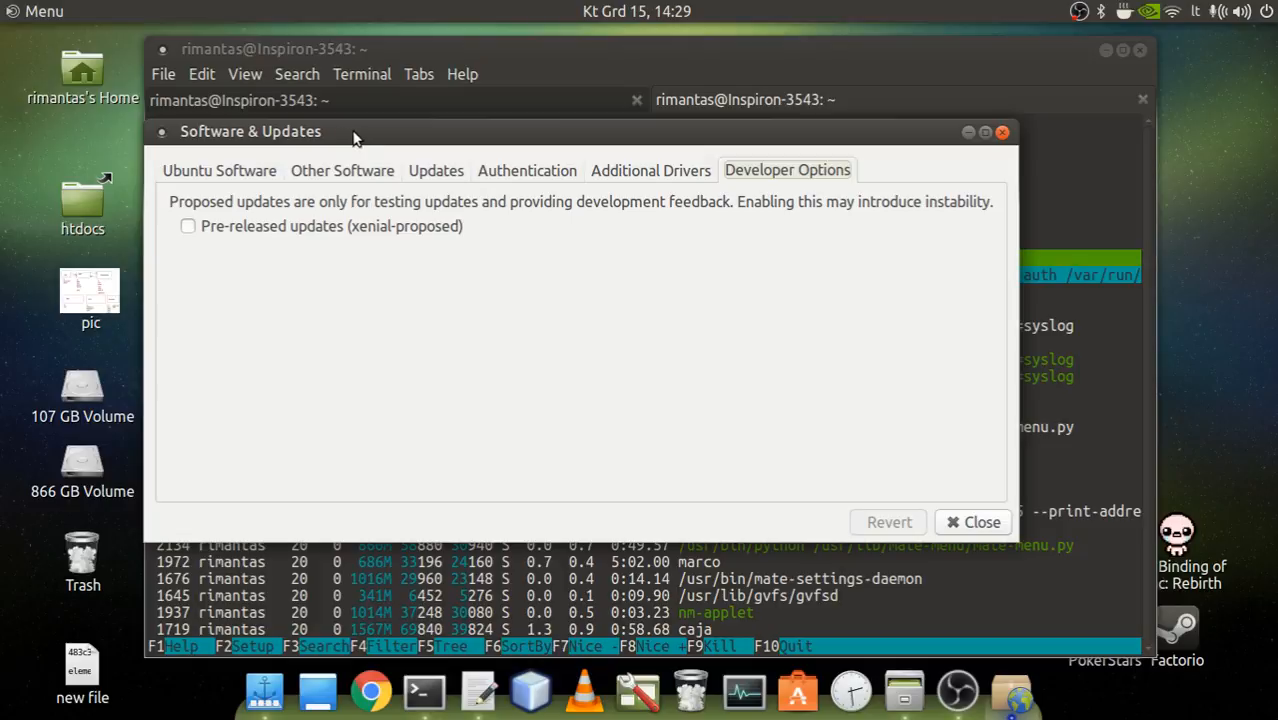
pyautogui.click(1002, 134)
# Open MATE Tweak from the Preferences category, look through its Windows, Interface and Desktop settings, and close it.
pyautogui.click(55, 11)
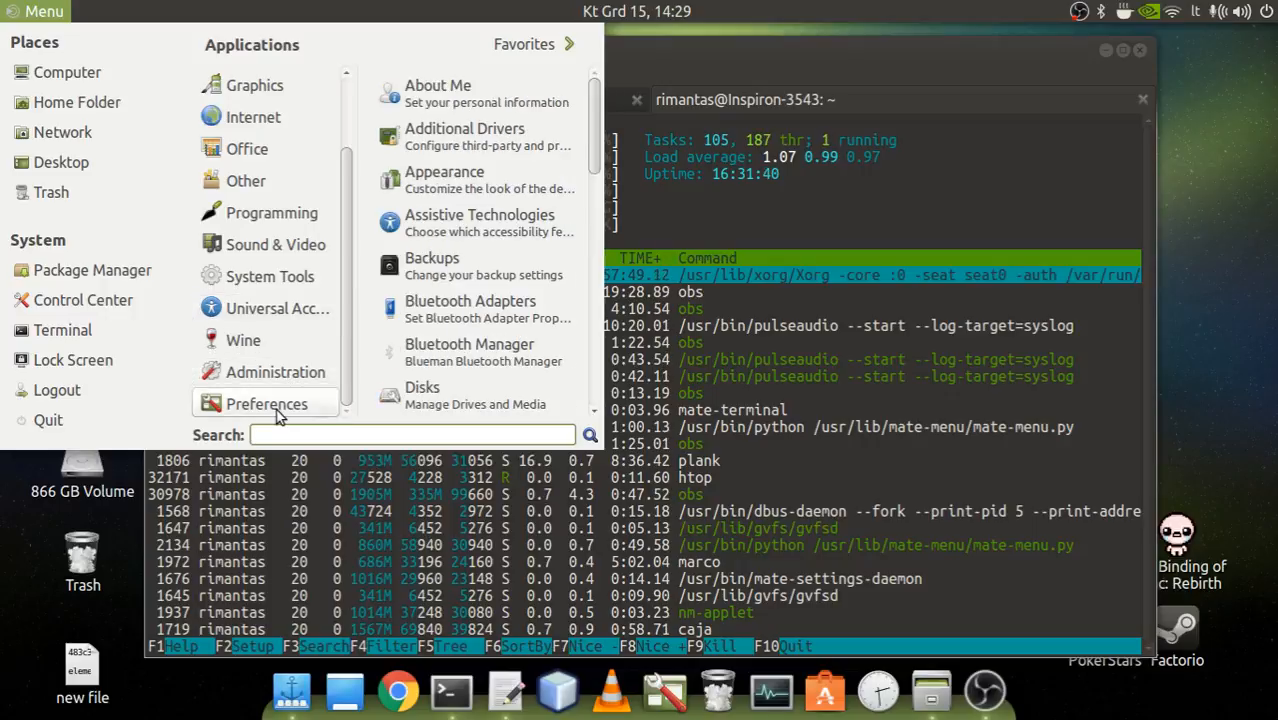
pyautogui.scroll(-1, 535, 296)
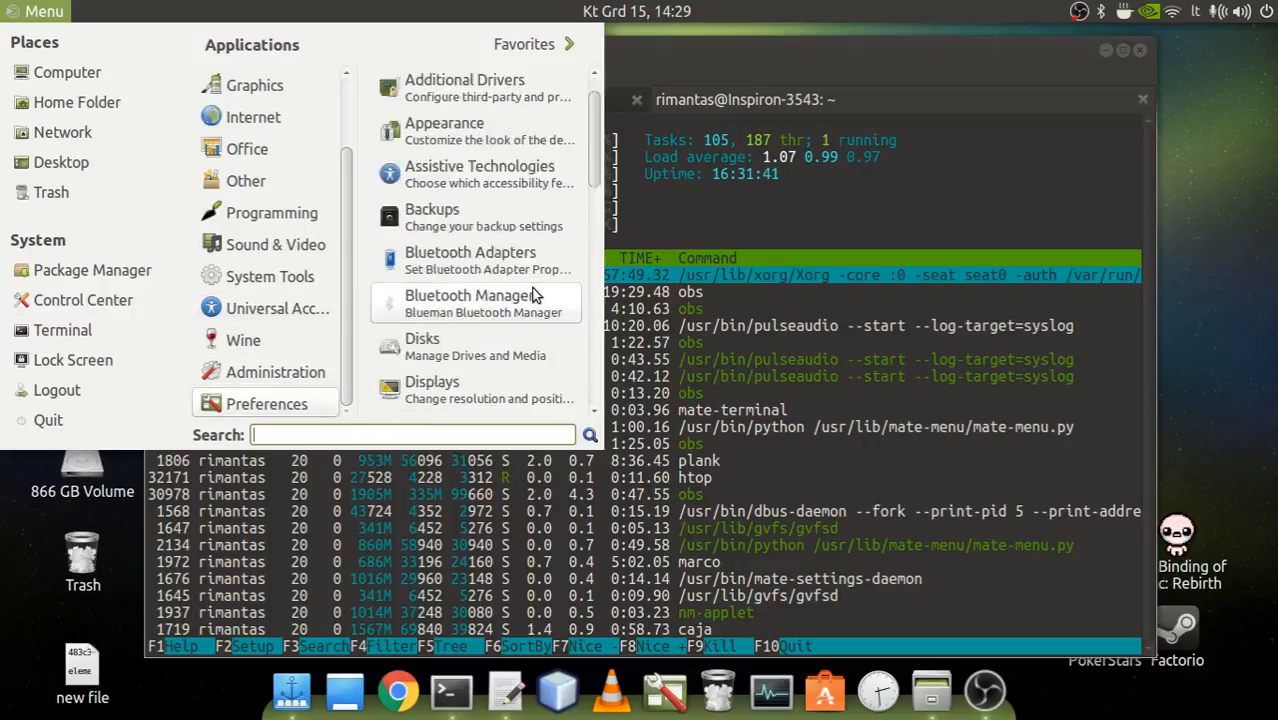
pyautogui.scroll(-6, 535, 296)
pyautogui.click(532, 299)
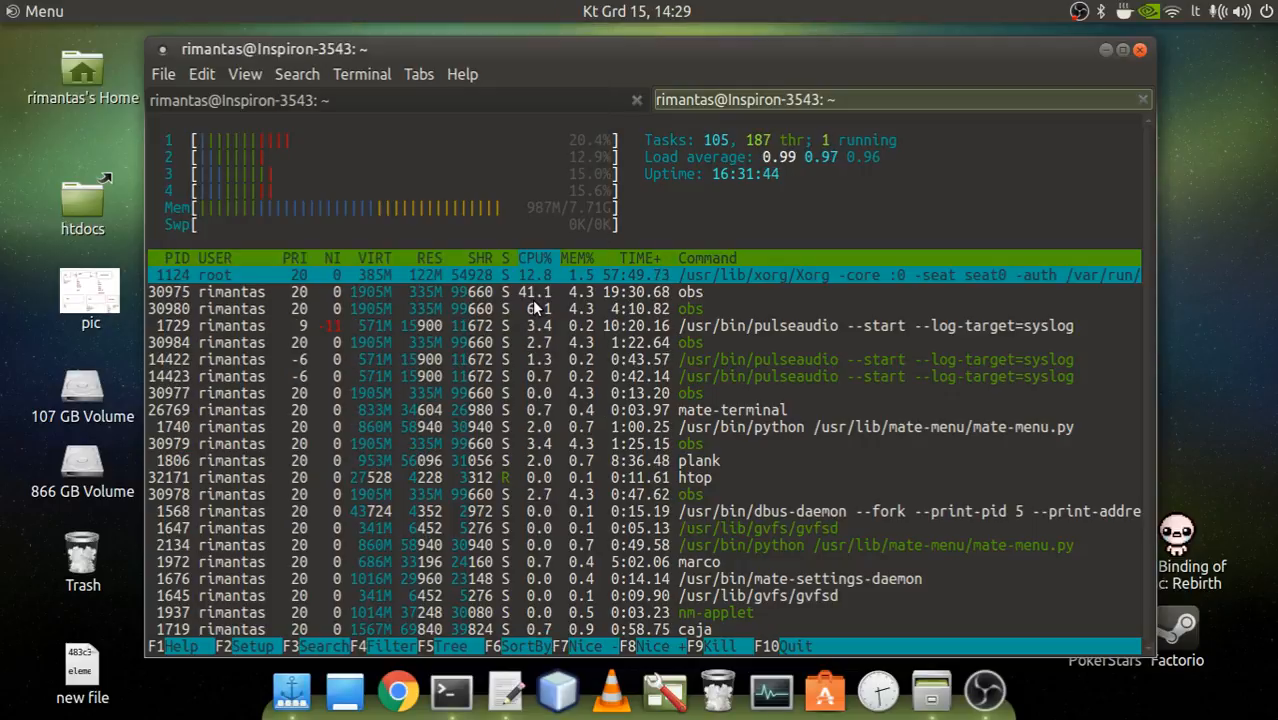
pyautogui.click(446, 212)
pyautogui.click(441, 250)
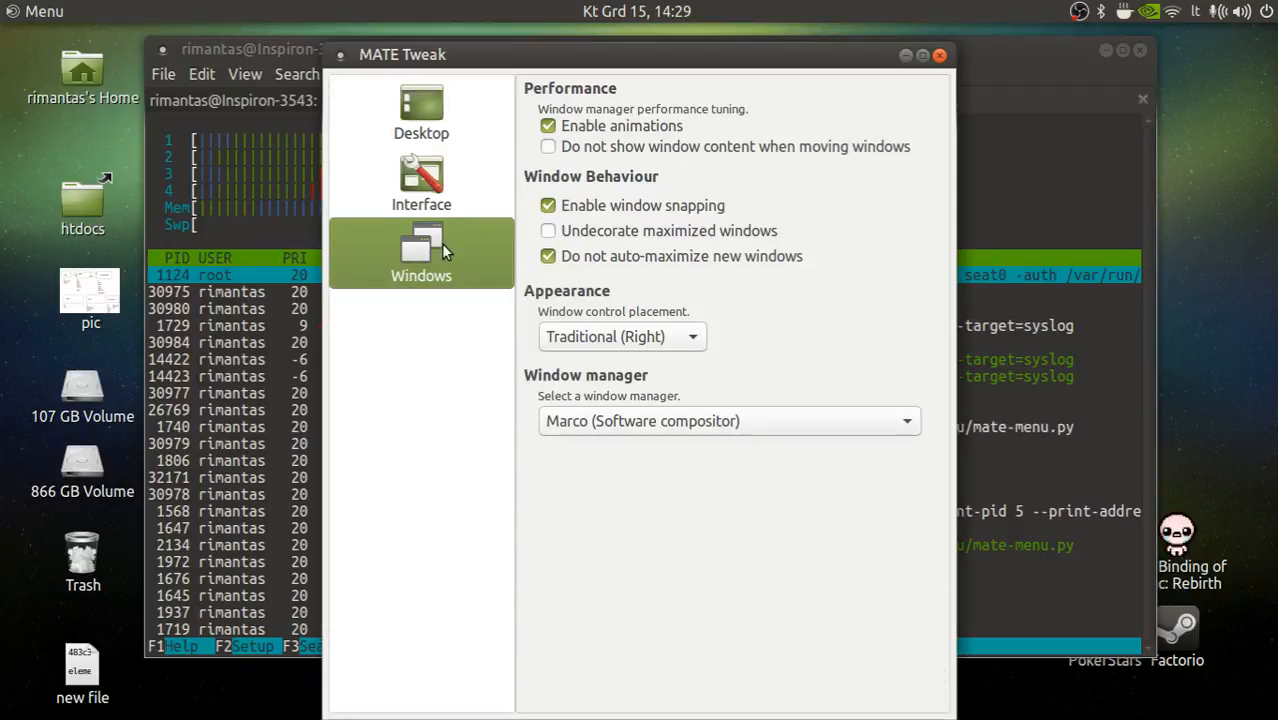
pyautogui.click(430, 185)
pyautogui.click(430, 134)
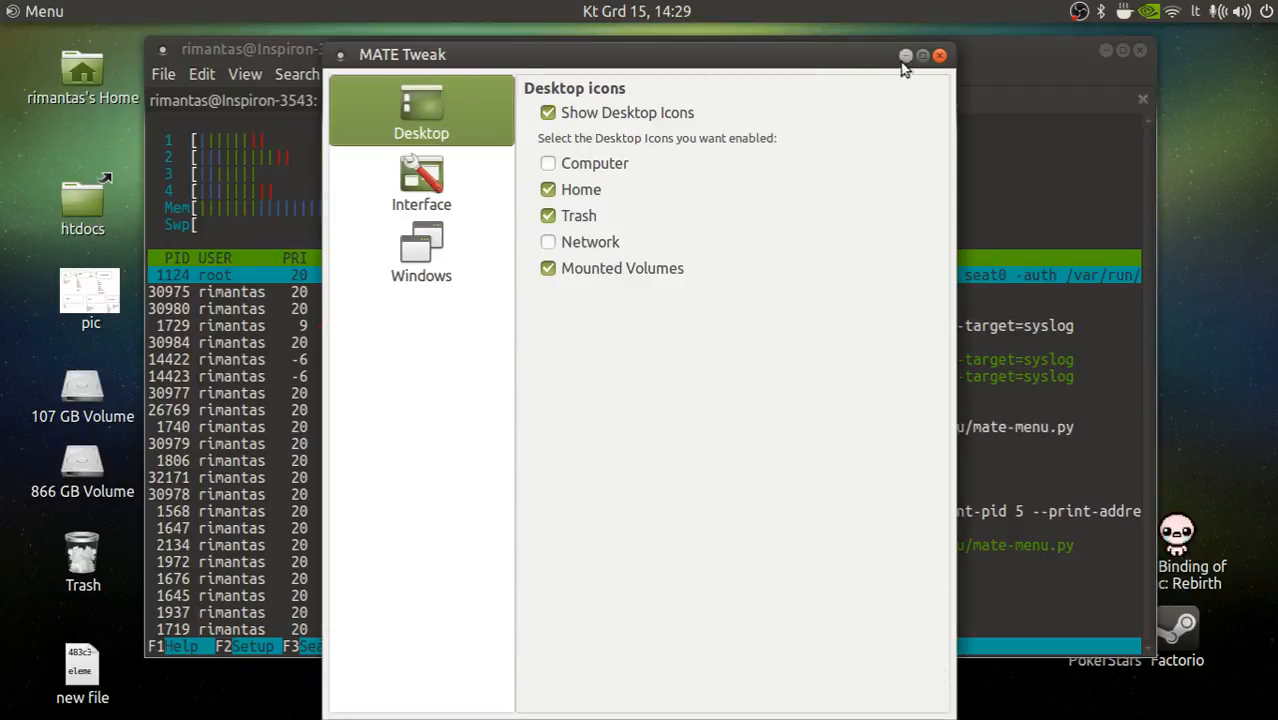
pyautogui.click(939, 55)
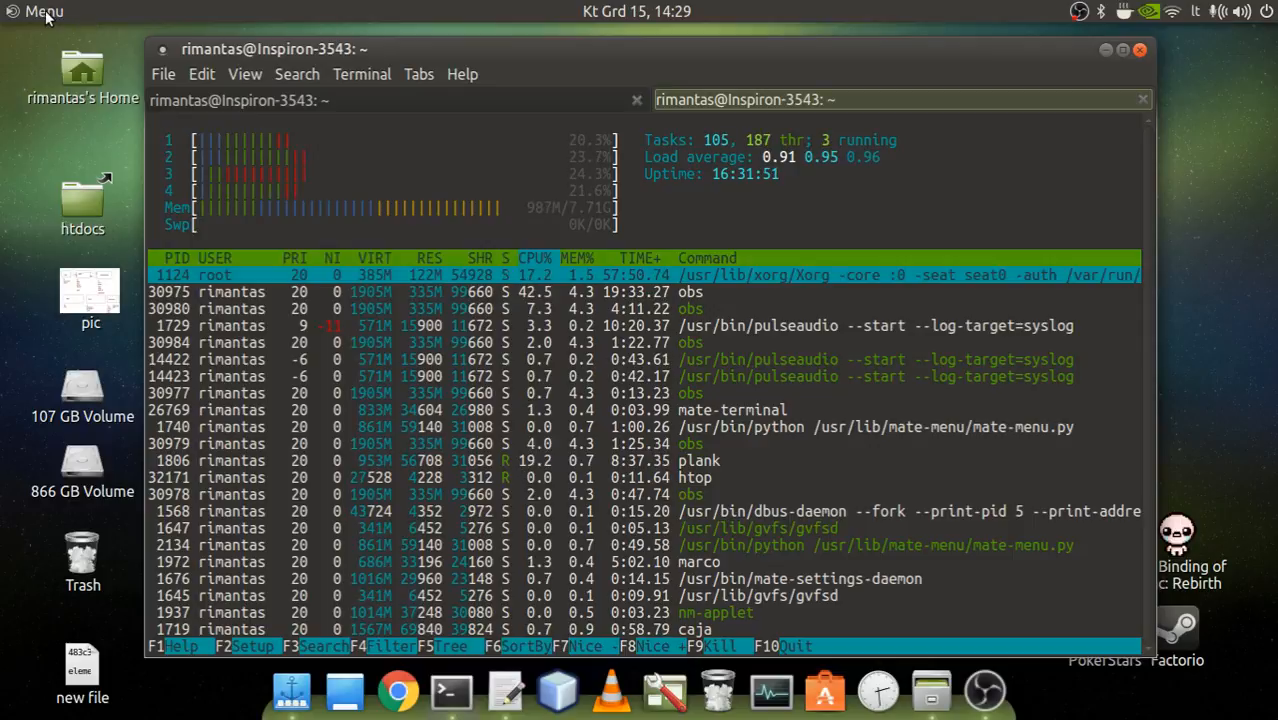
pyautogui.click(44, 12)
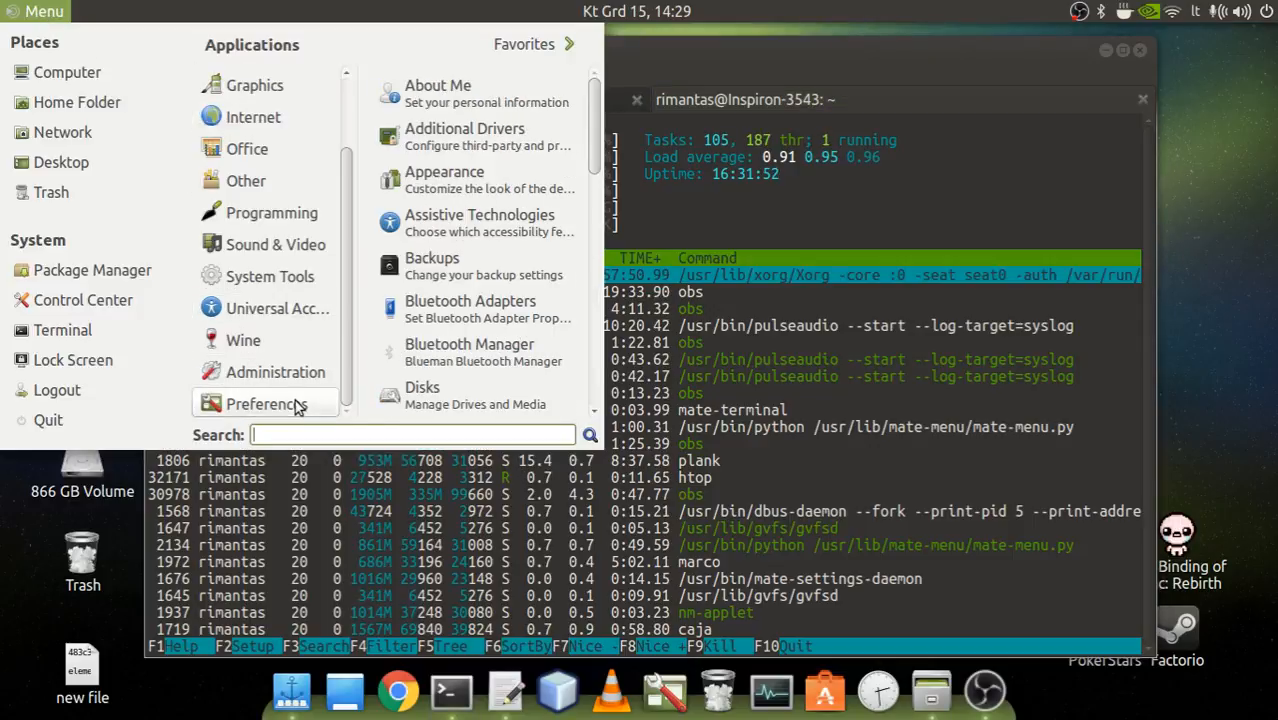
pyautogui.click(967, 41)
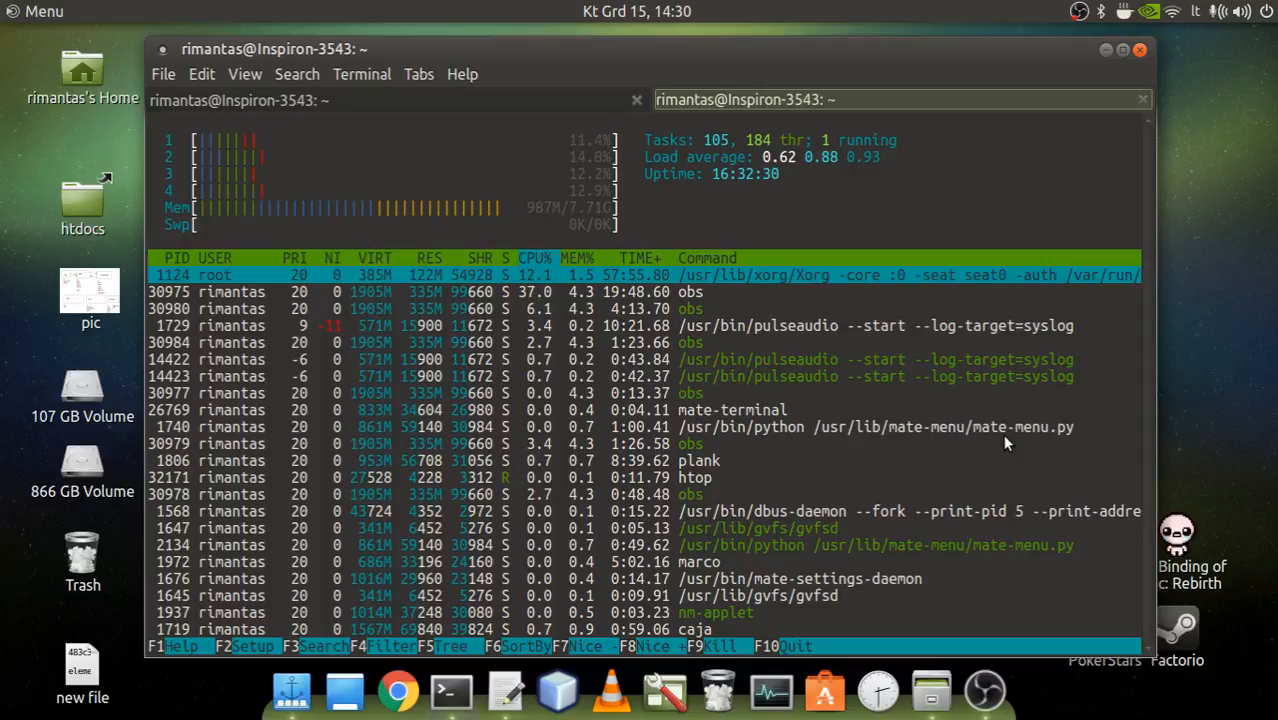
# Switch from the htop terminal to the OBS recording window.
pyautogui.click(1181, 252)
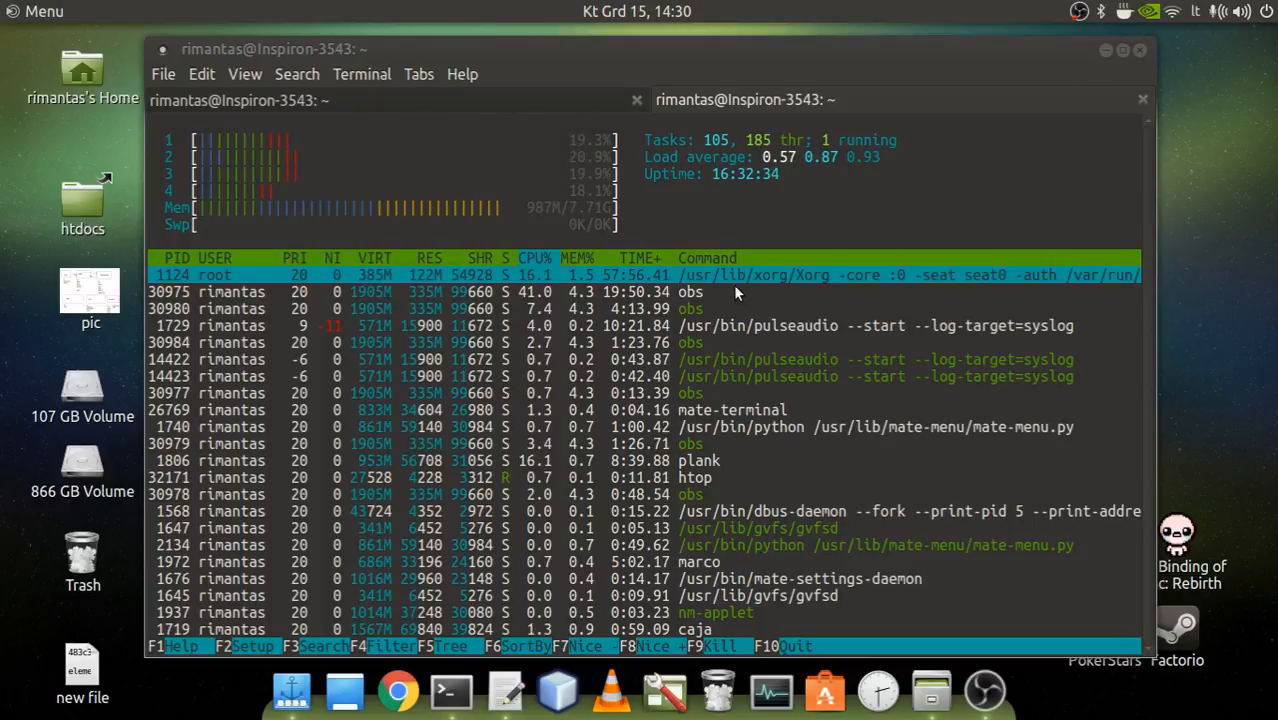
pyautogui.click(986, 681)
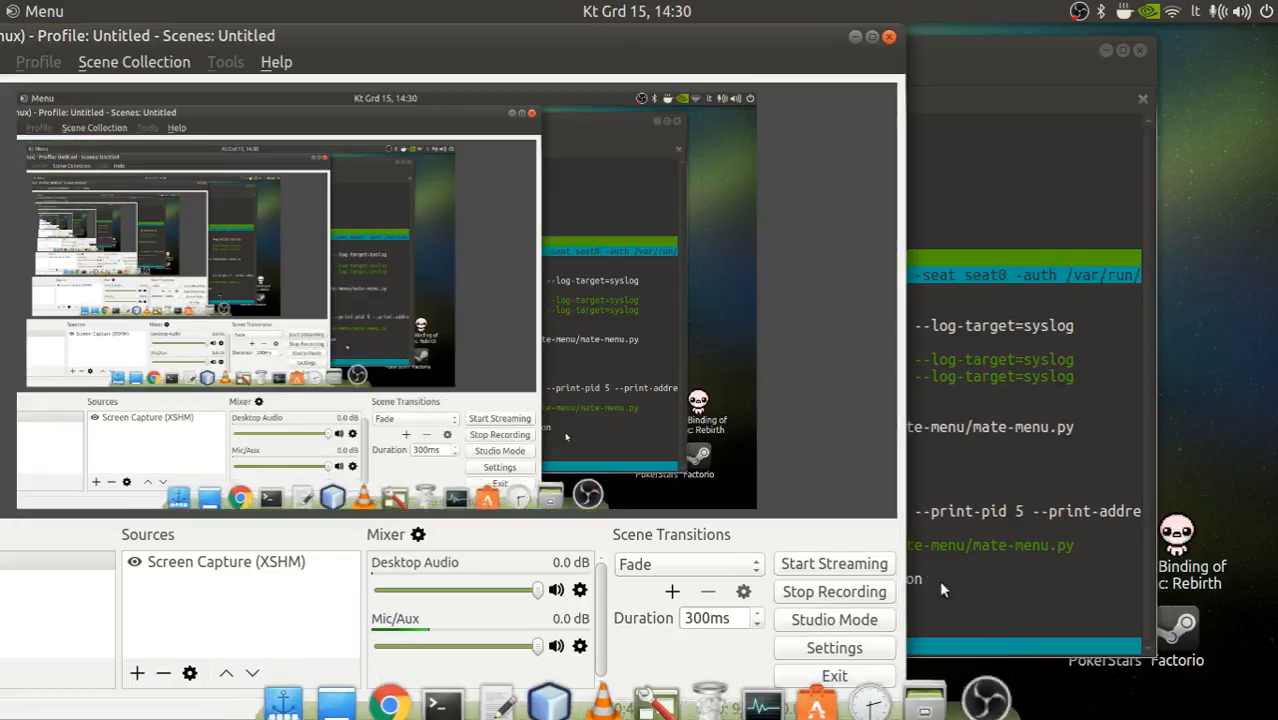